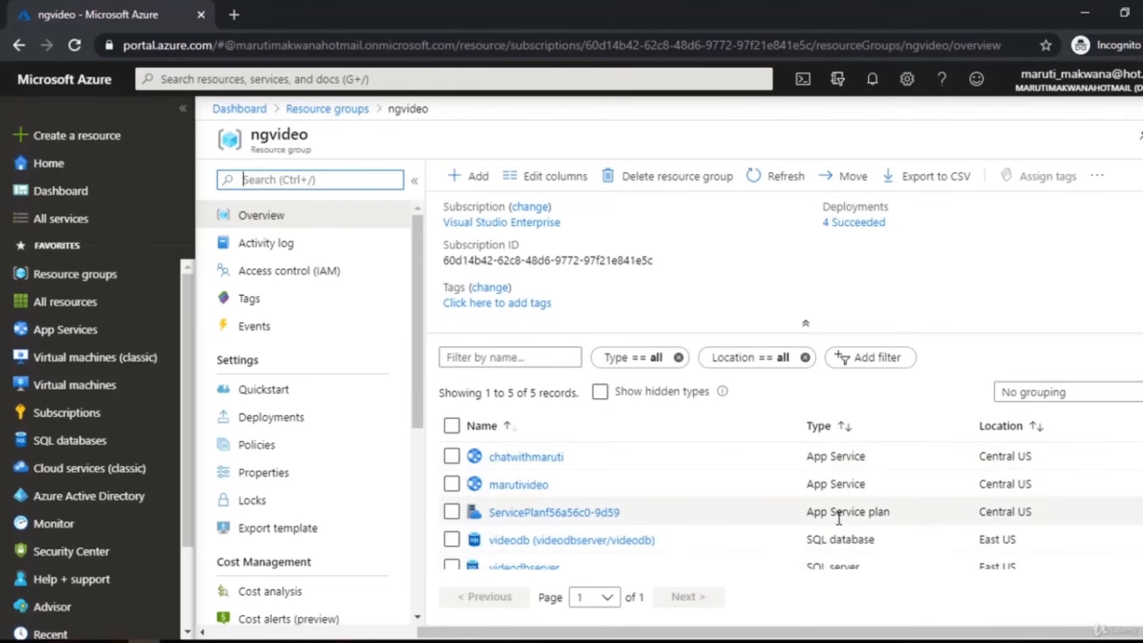
- Review the ngvideo group's Move options and its Access control (IAM) settings
click(846, 176)
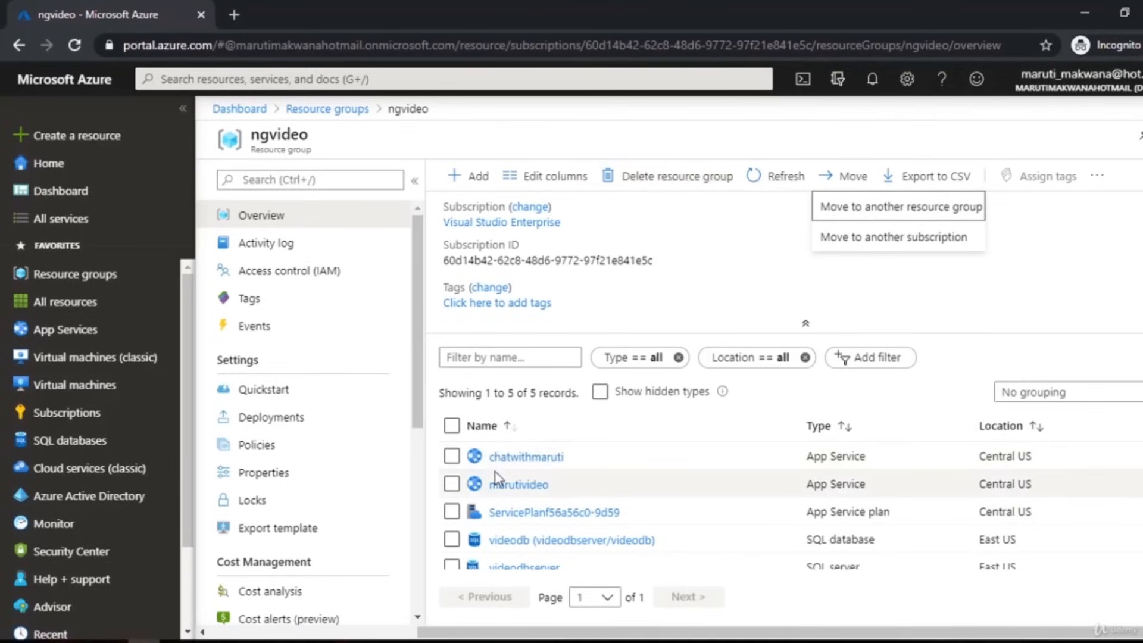
scroll(503, 488, down, 1)
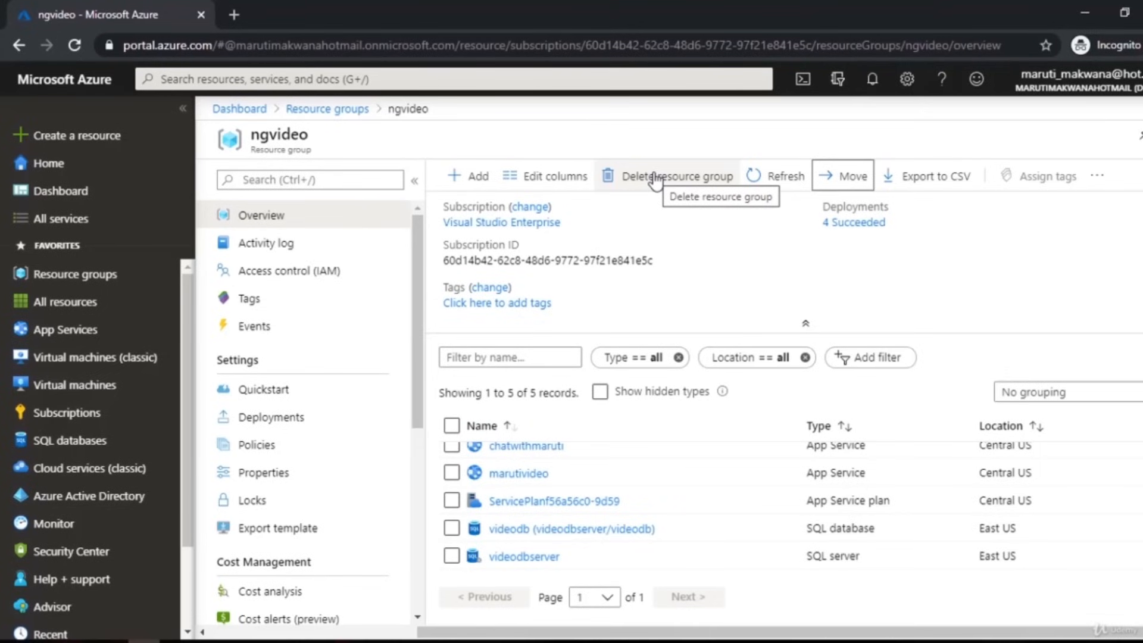
click(287, 278)
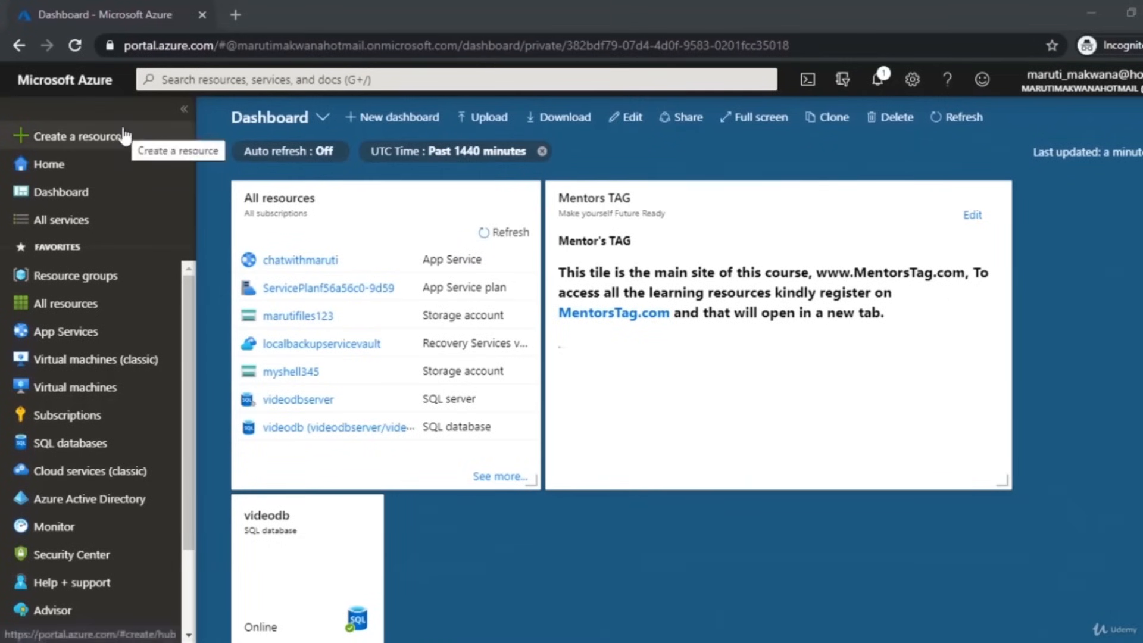
- Browse the Marketplace's Containers and Databases offerings, then go back to the Dashboard
click(40, 143)
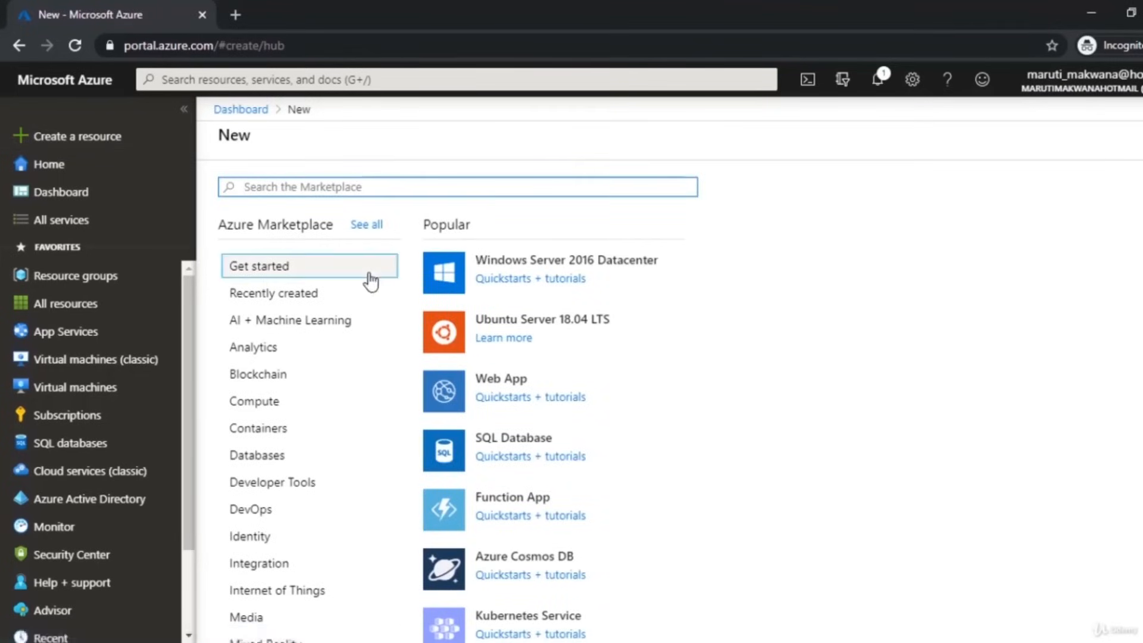
scroll(345, 425, down, 3)
scroll(345, 429, up, 3)
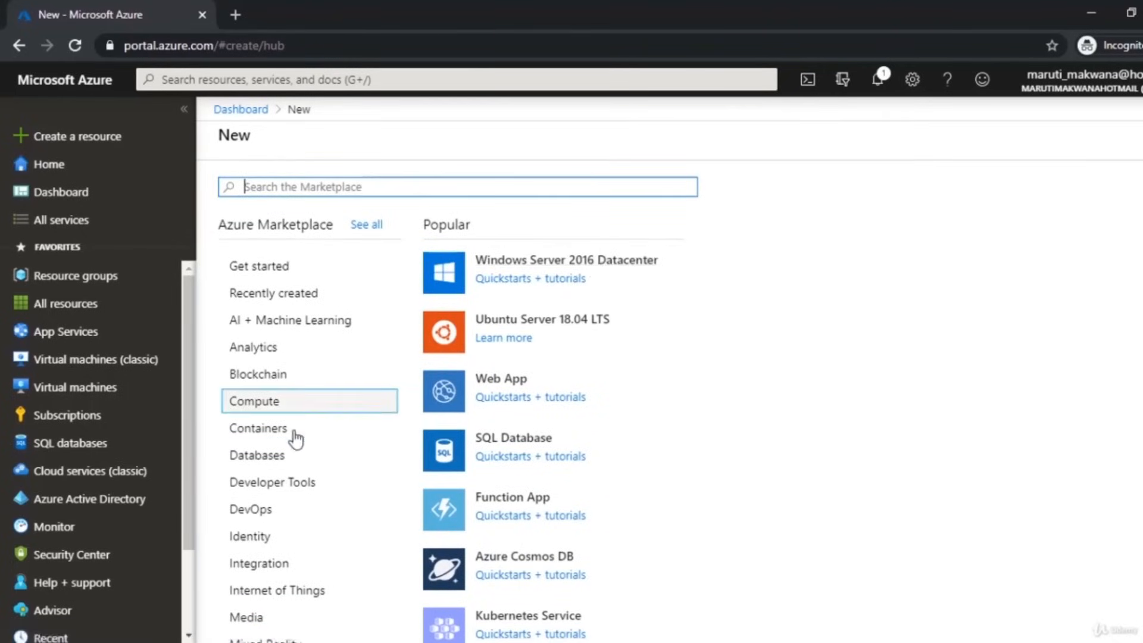
click(301, 432)
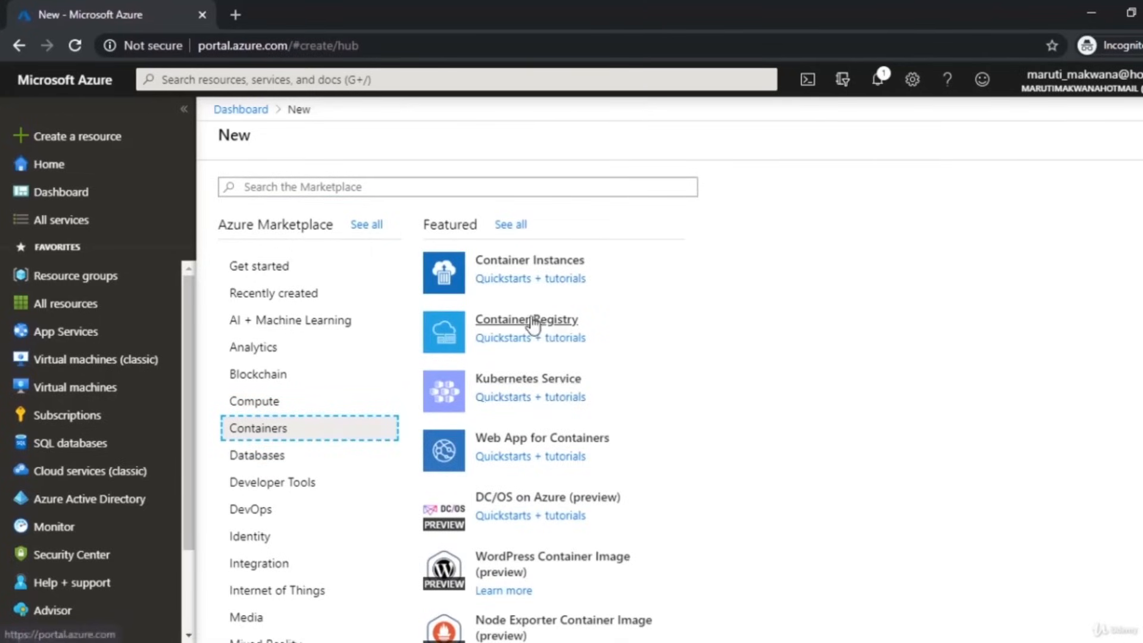
click(294, 470)
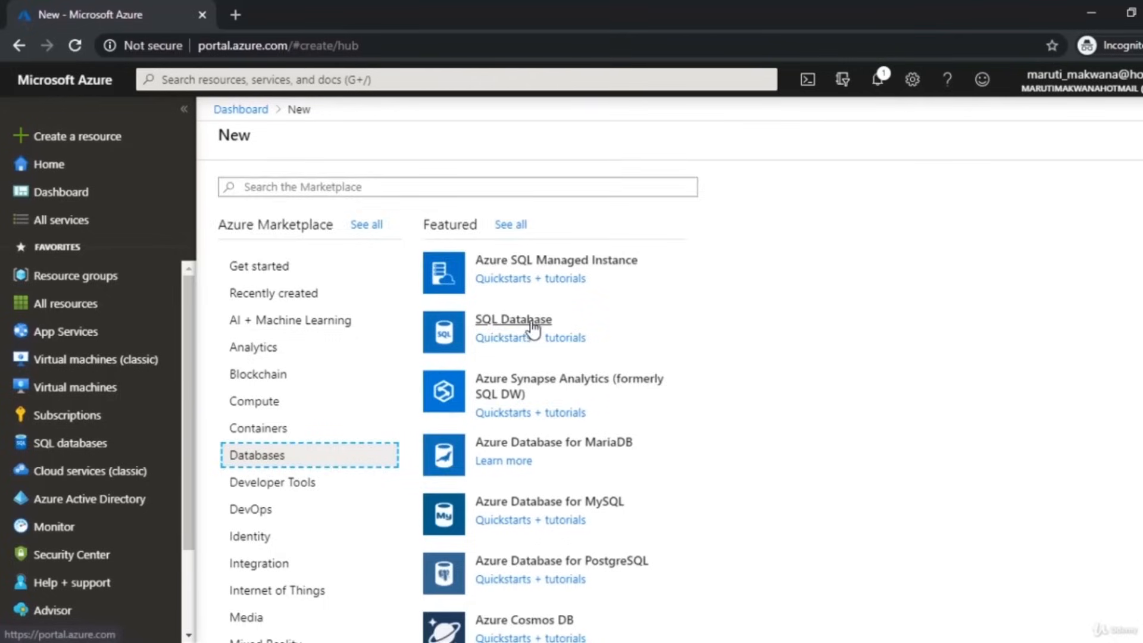
scroll(534, 324, down, 1)
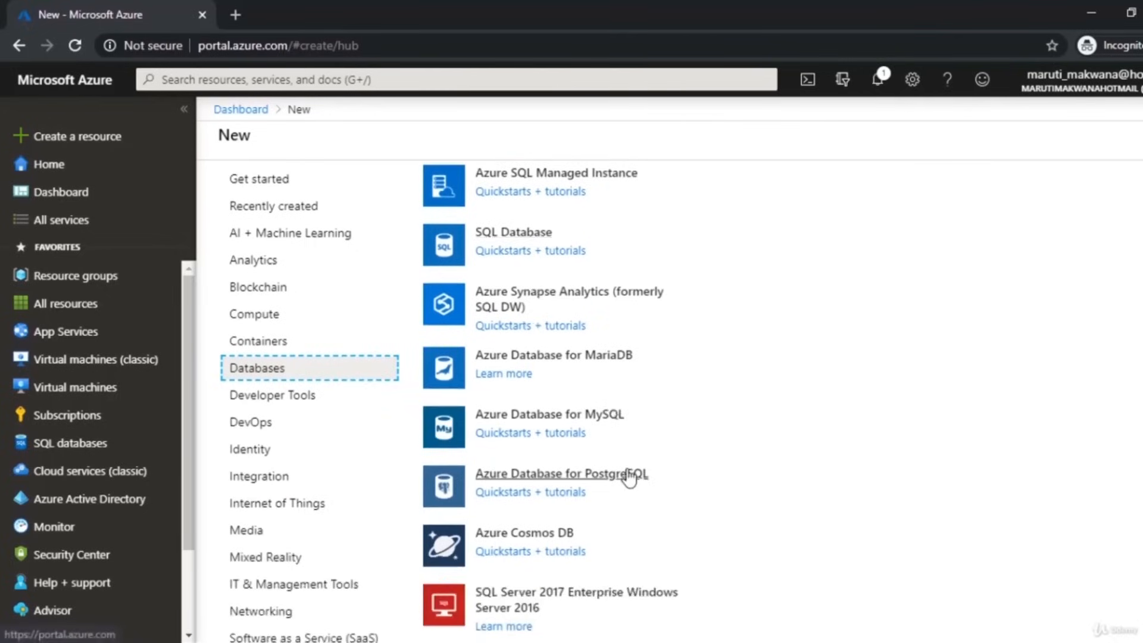
scroll(325, 290, up, 1)
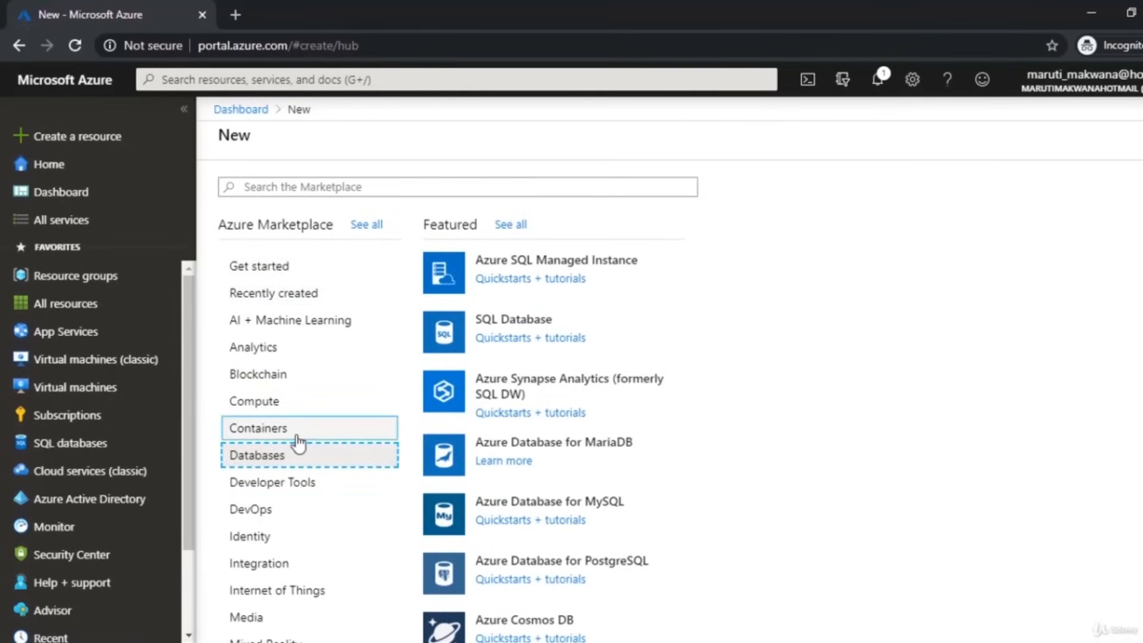
scroll(296, 438, down, 2)
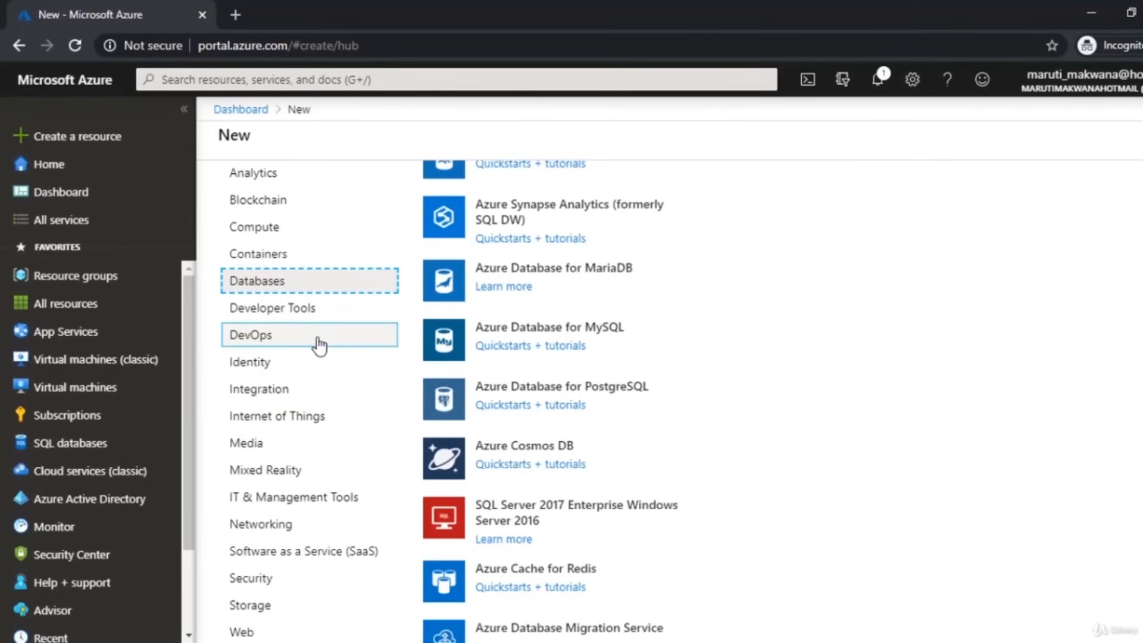
scroll(327, 333, up, 3)
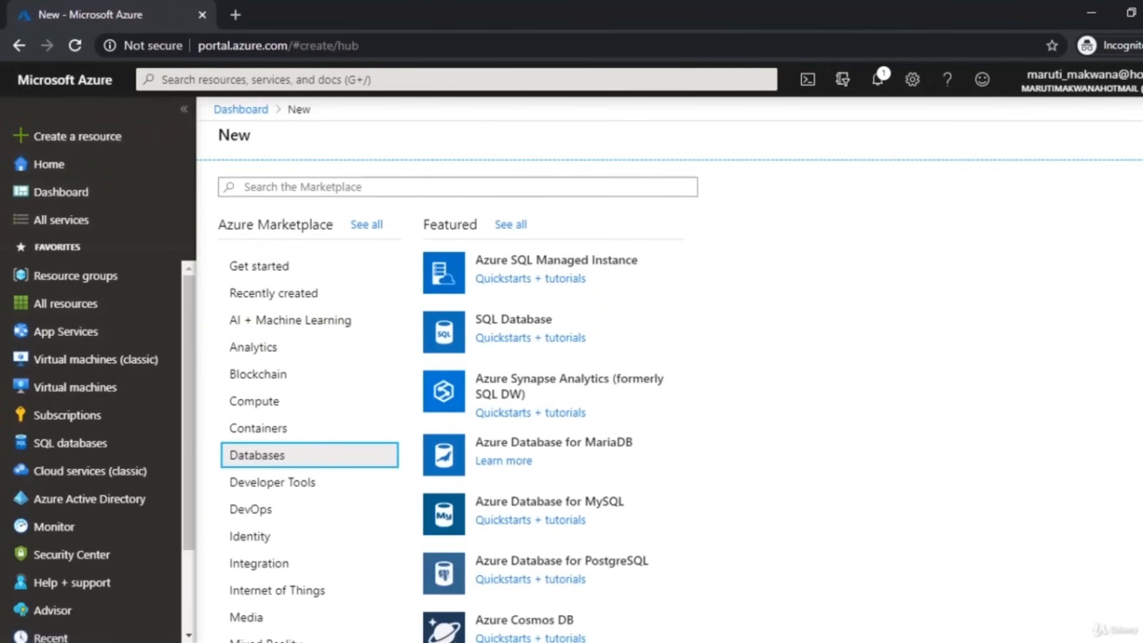
click(1142, 136)
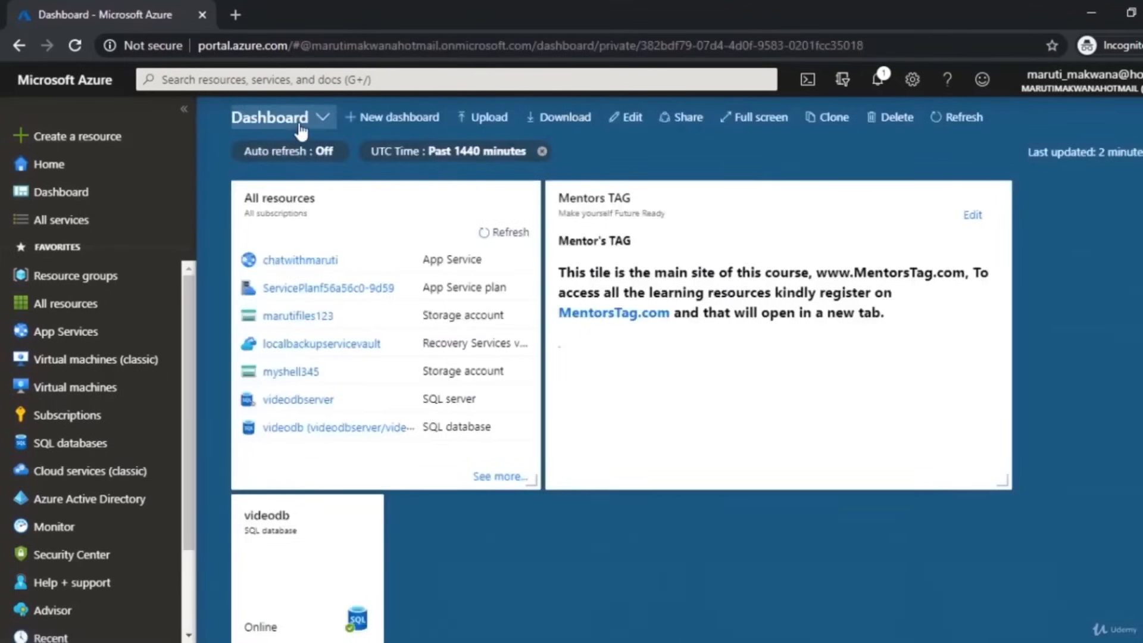
click(323, 118)
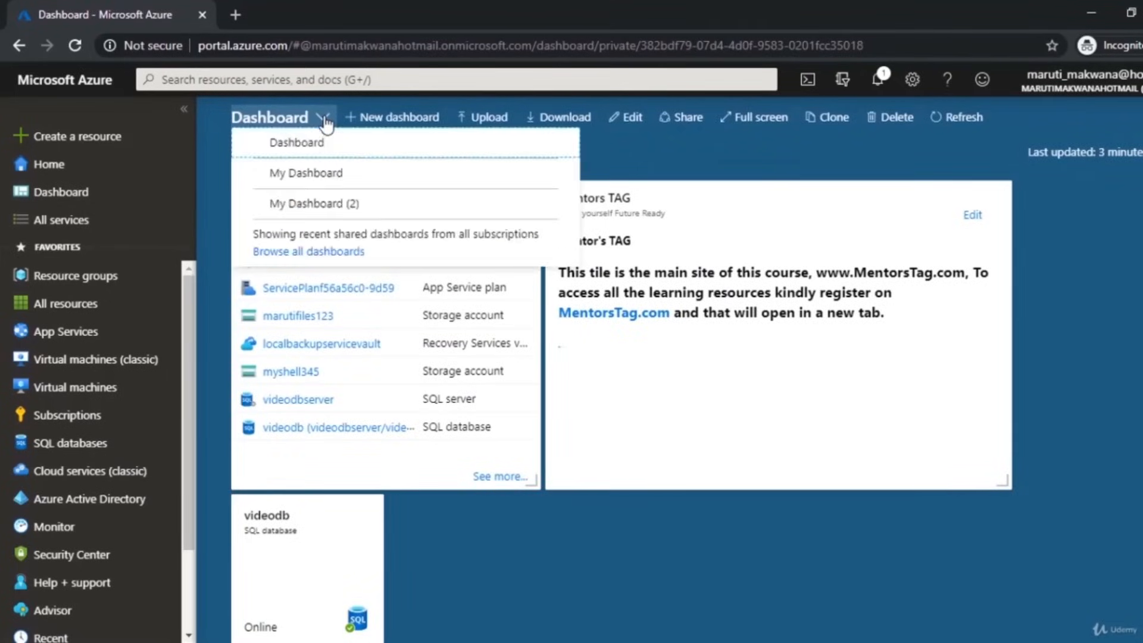
click(331, 182)
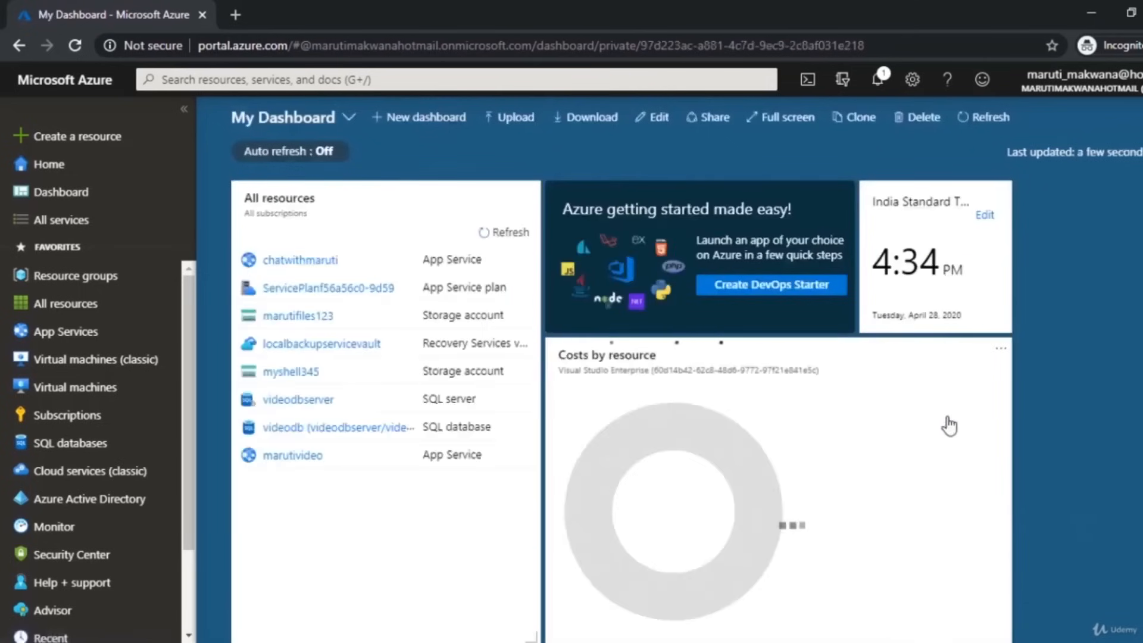
click(339, 122)
click(335, 146)
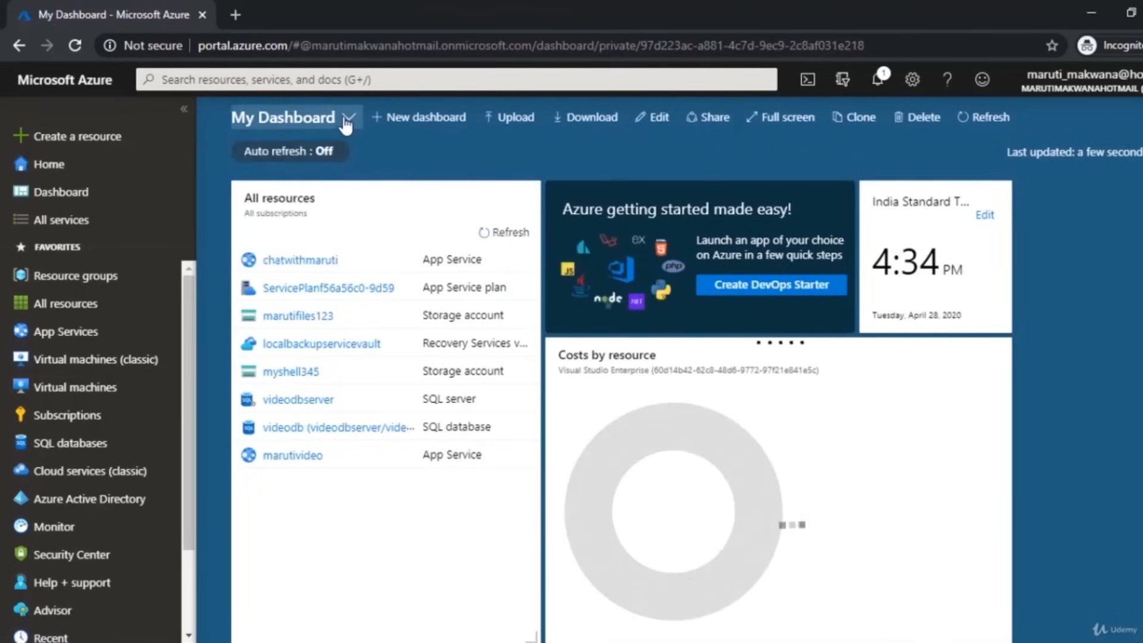
click(349, 118)
click(336, 173)
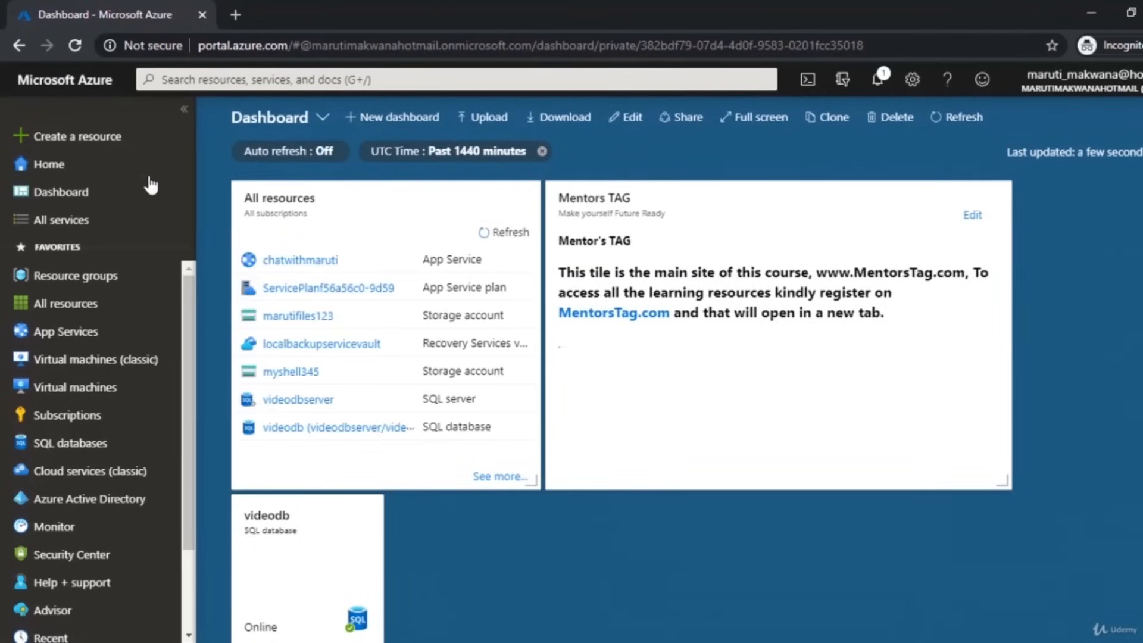
- Look over Azure services and recent resources on Home, then list the resource groups
click(79, 173)
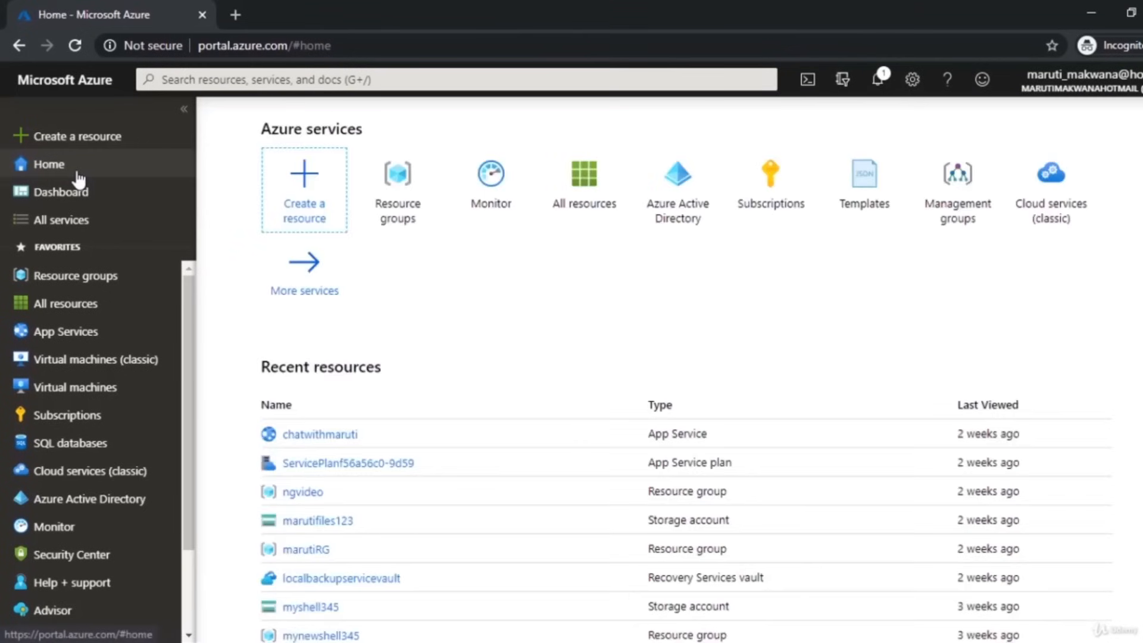
scroll(315, 397, down, 5)
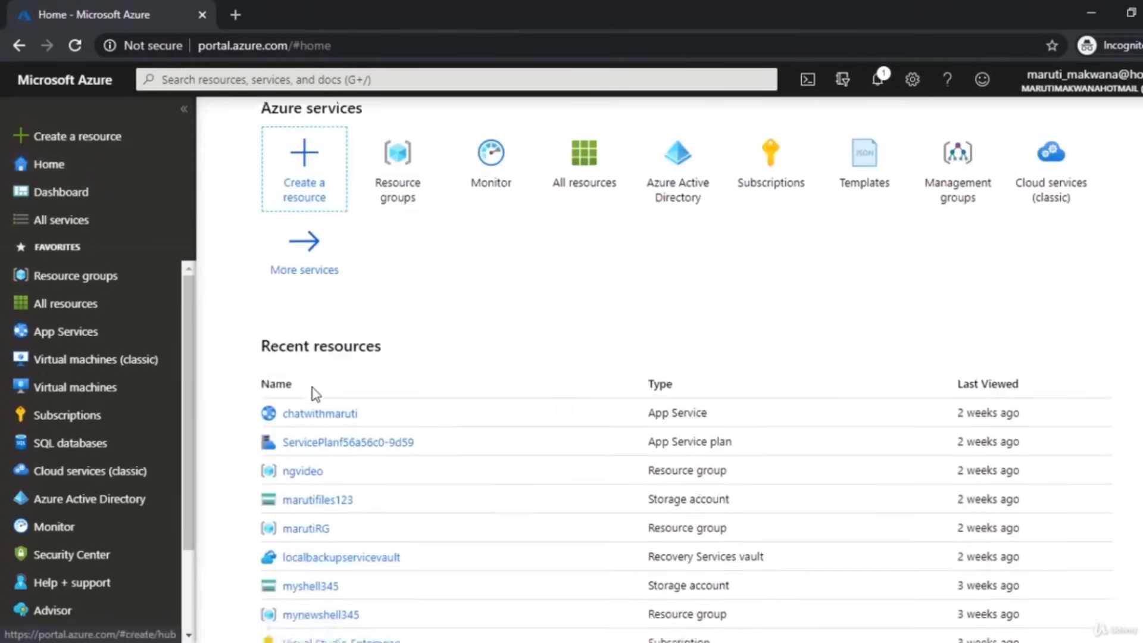
scroll(560, 345, up, 5)
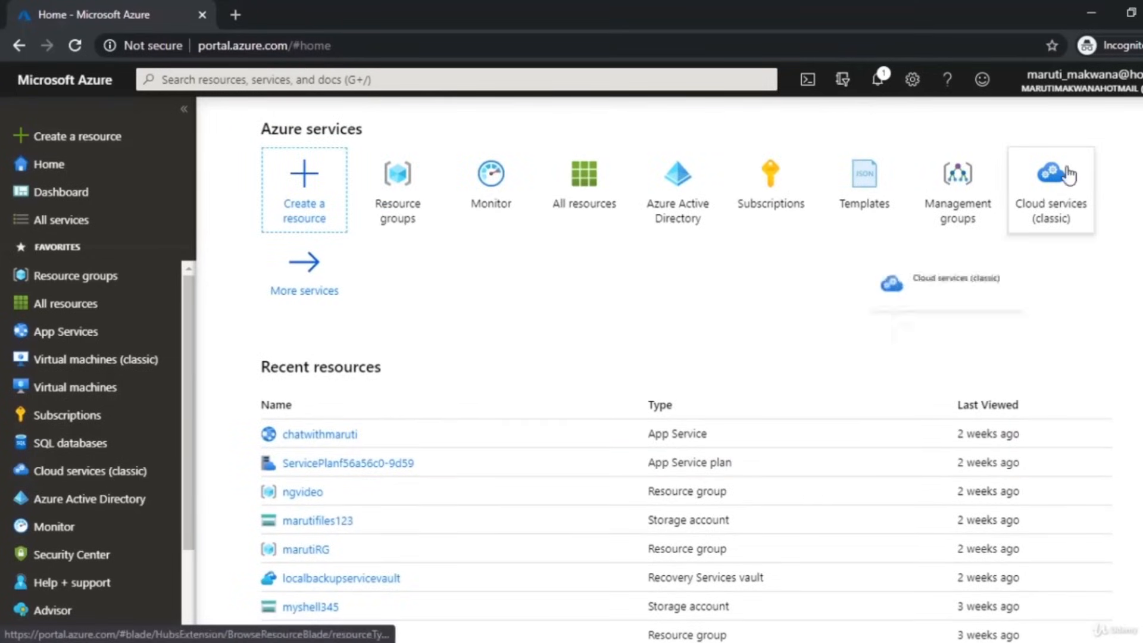
mouse_move(1046, 178)
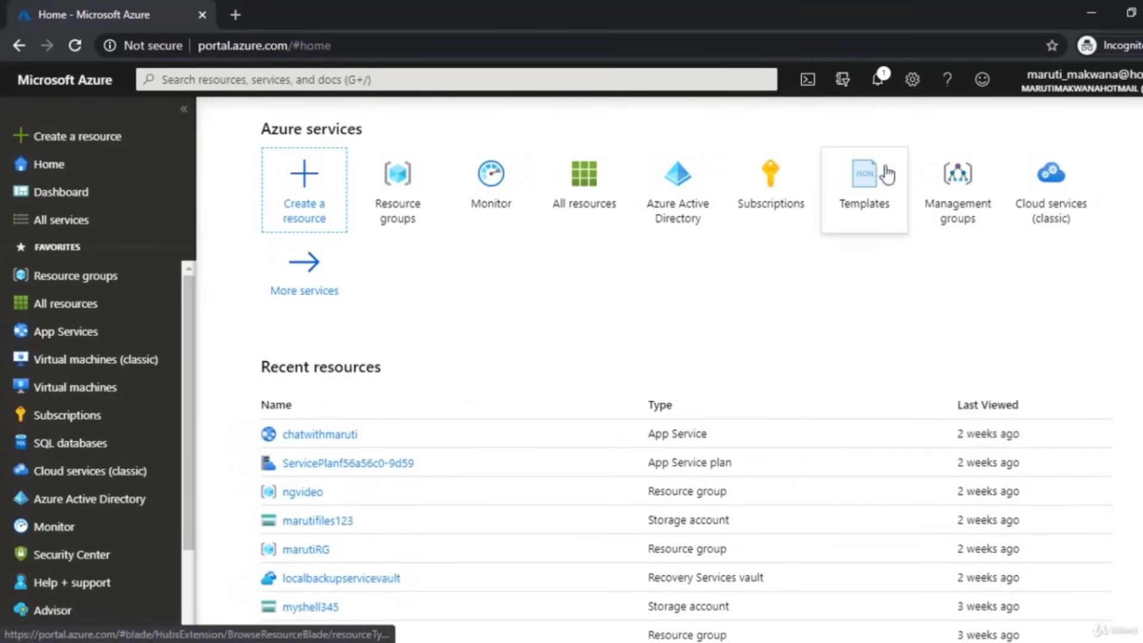
mouse_move(854, 179)
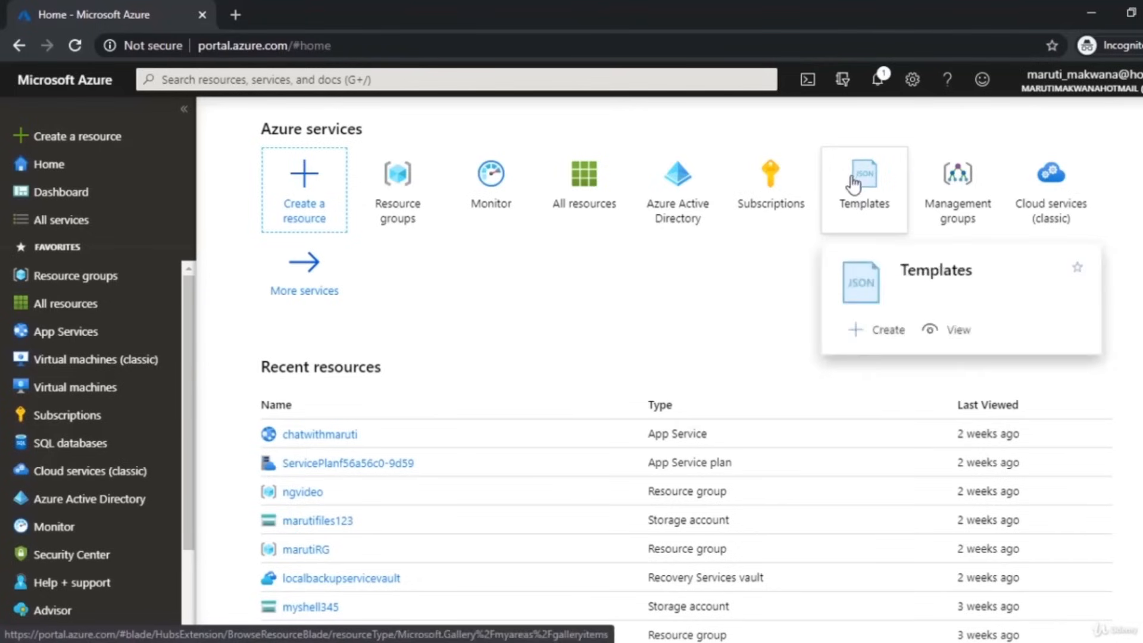
mouse_move(1051, 218)
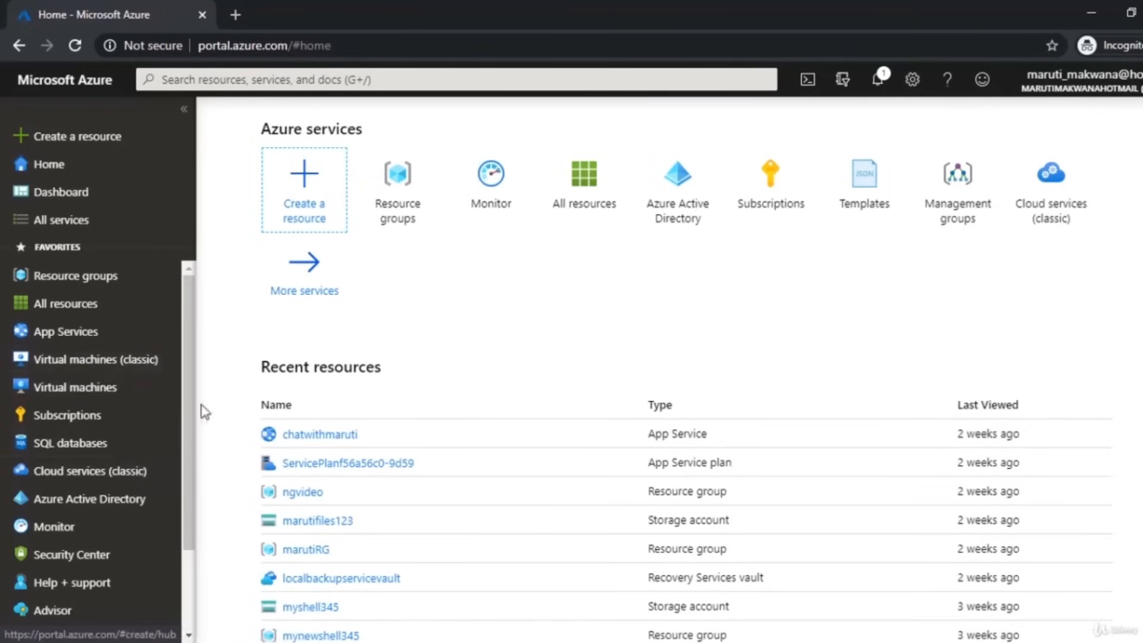
mouse_move(137, 482)
click(95, 286)
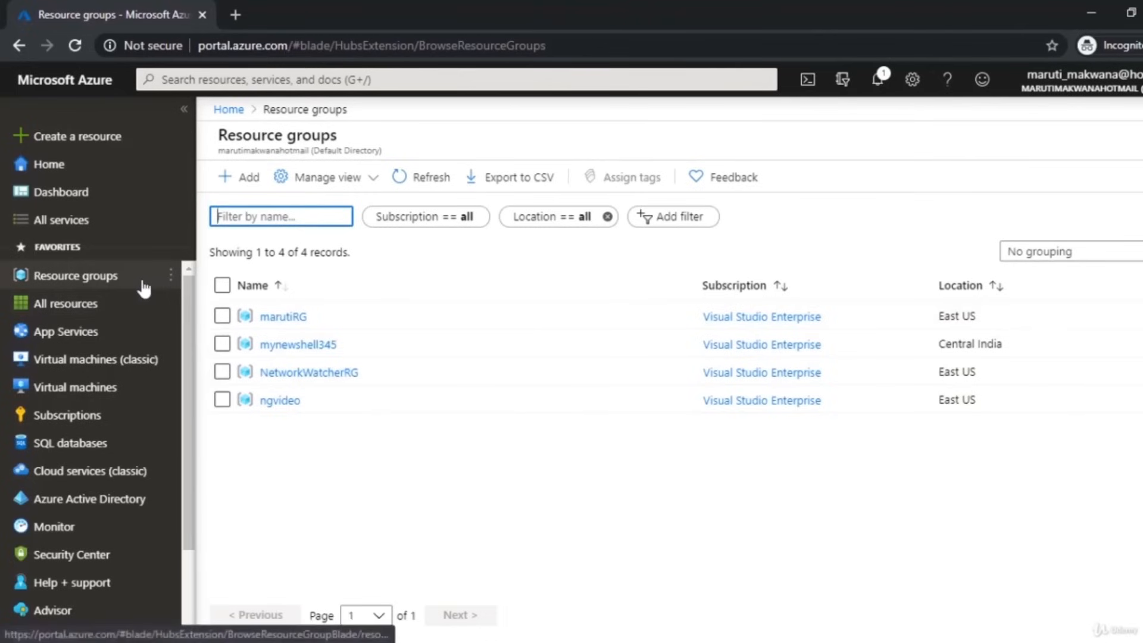
- Open the All resources list from the sidebar
click(88, 314)
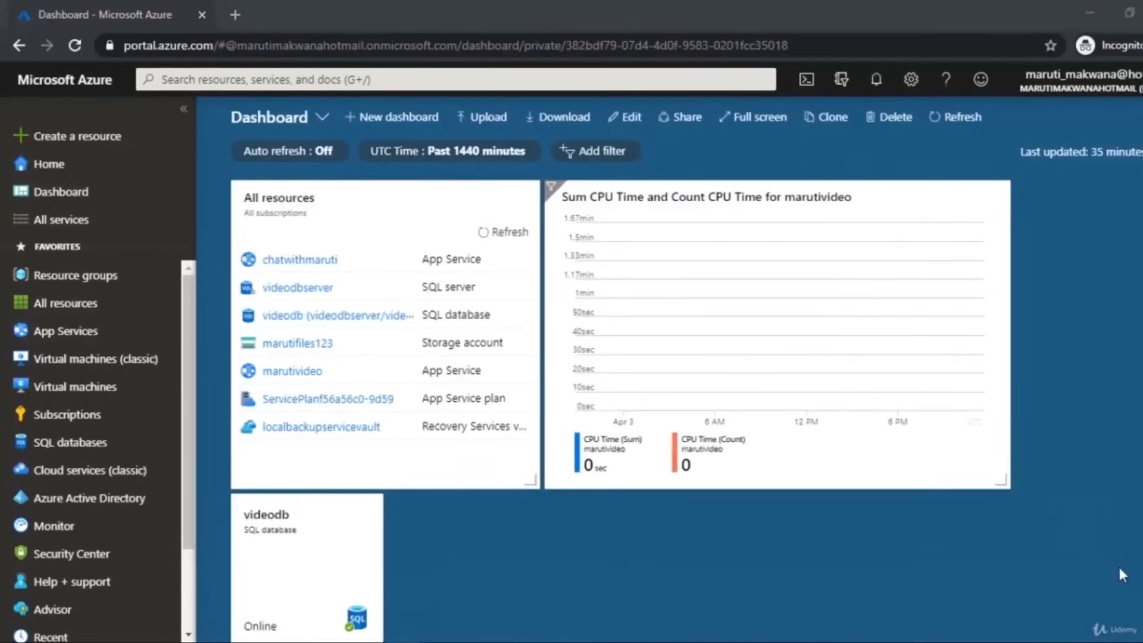
- Open Create a resource to see popular Marketplace offerings like Web App and SQL Database
click(134, 143)
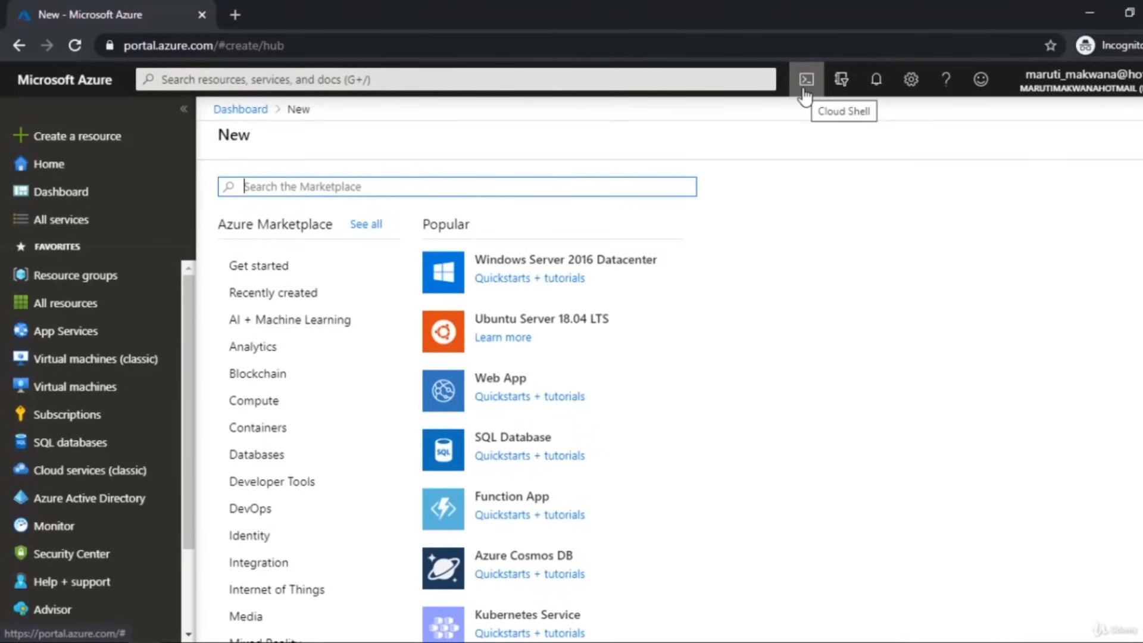
- Launch Cloud Shell under the Visual Studio Enterprise subscription
click(805, 95)
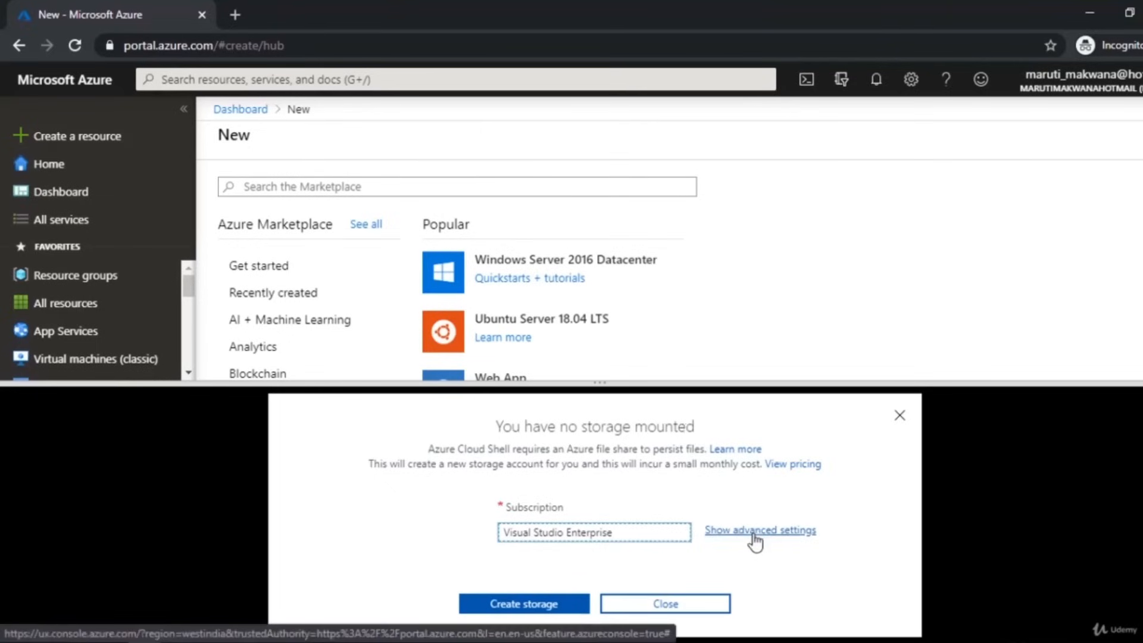
- In advanced settings, create resource group mynewshell345, storage account myshell345 and file share myfileshare345
click(754, 536)
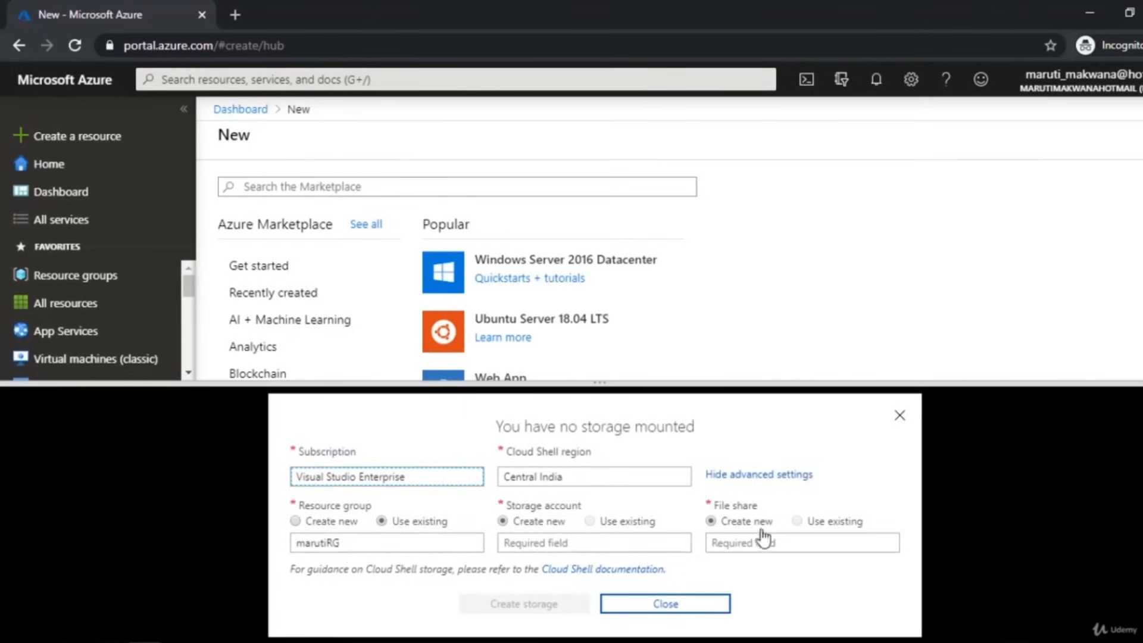
click(296, 521)
click(347, 540)
text(mynewshel)
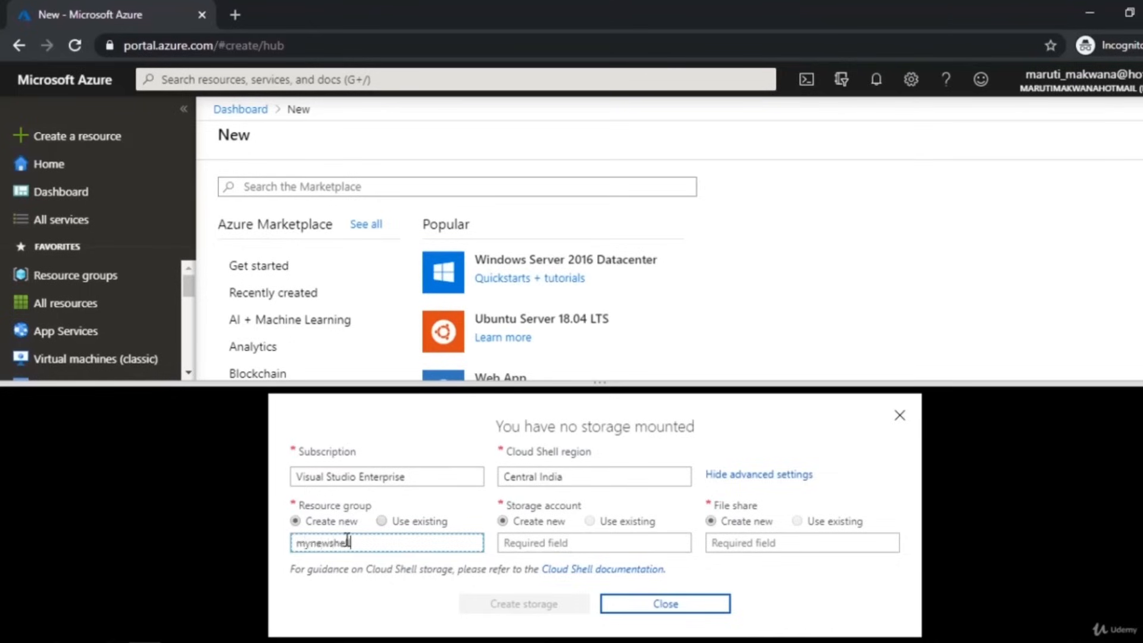
text(345)
click(564, 540)
text(myshell3)
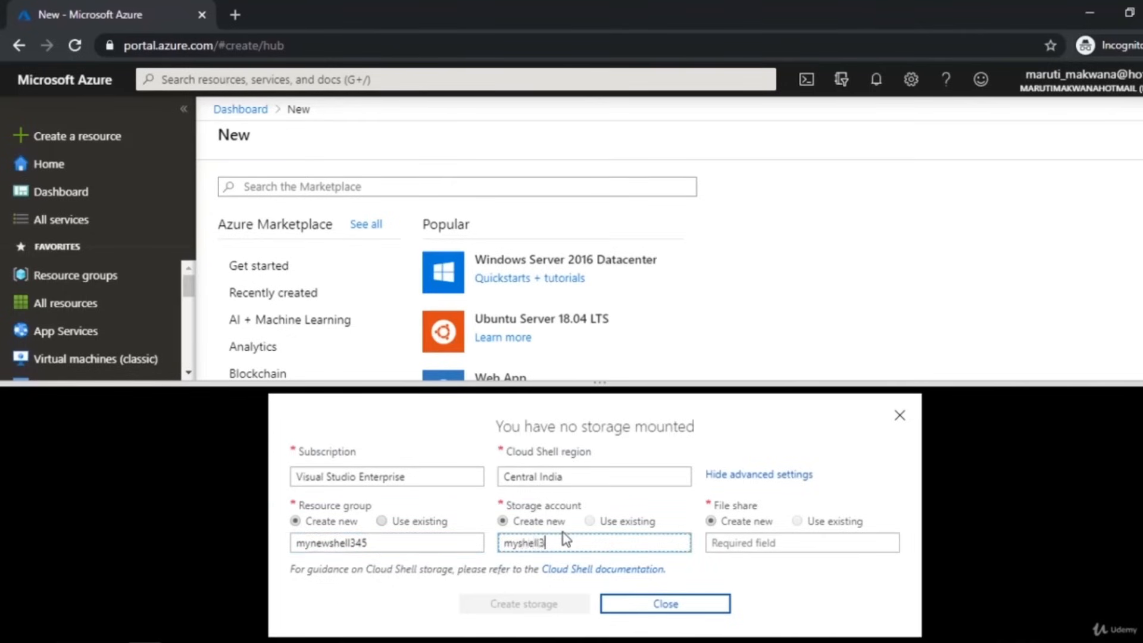
click(797, 544)
text(my)
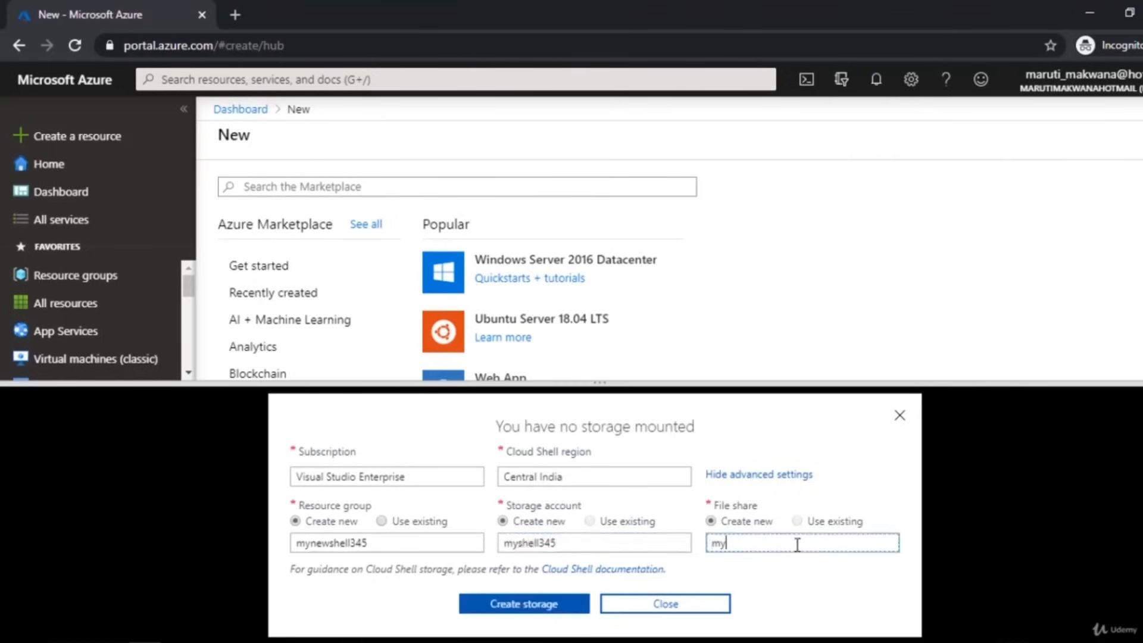
text(fileshare345)
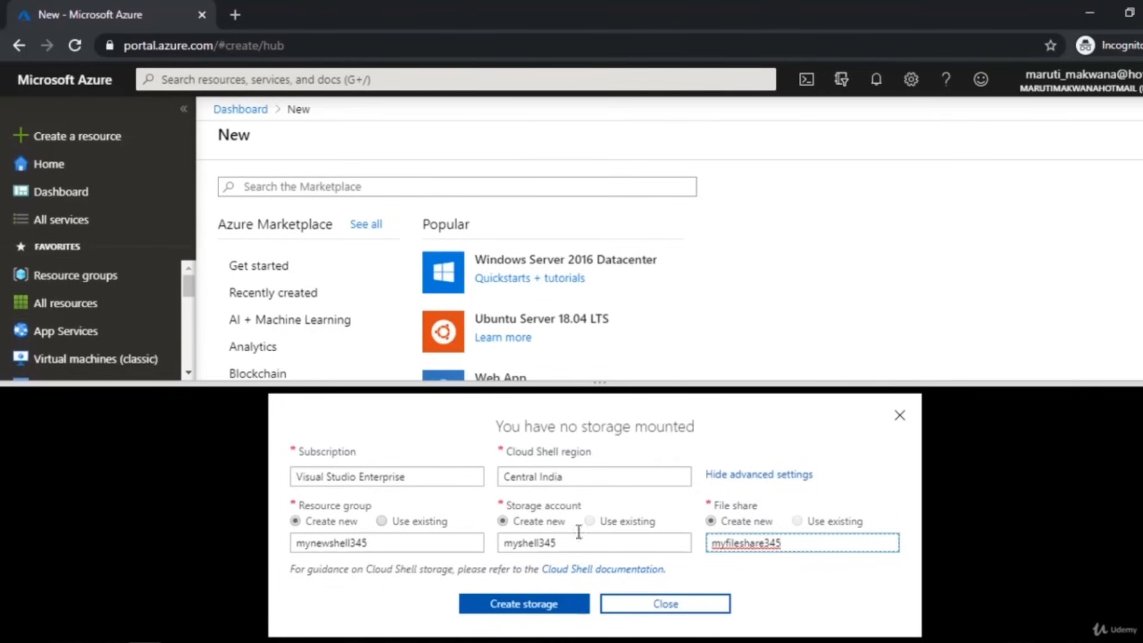
- Create the Cloud Shell storage and wait for the PowerShell session to start
click(543, 611)
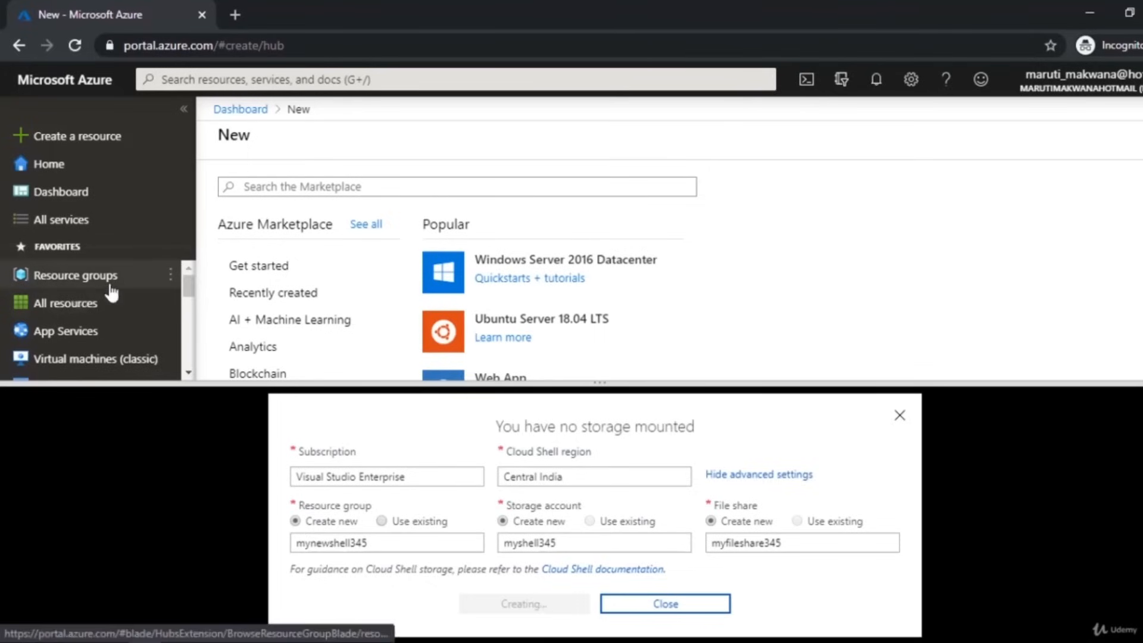
mouse_move(112, 293)
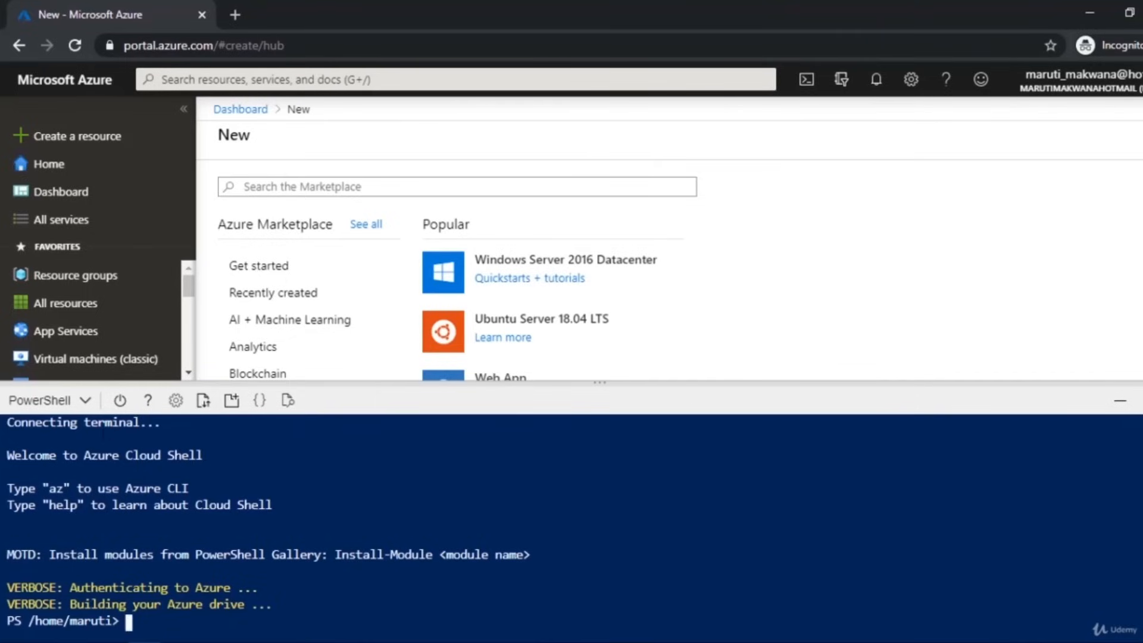
- Change the Cloud Shell environment from PowerShell to Bash and confirm
click(88, 418)
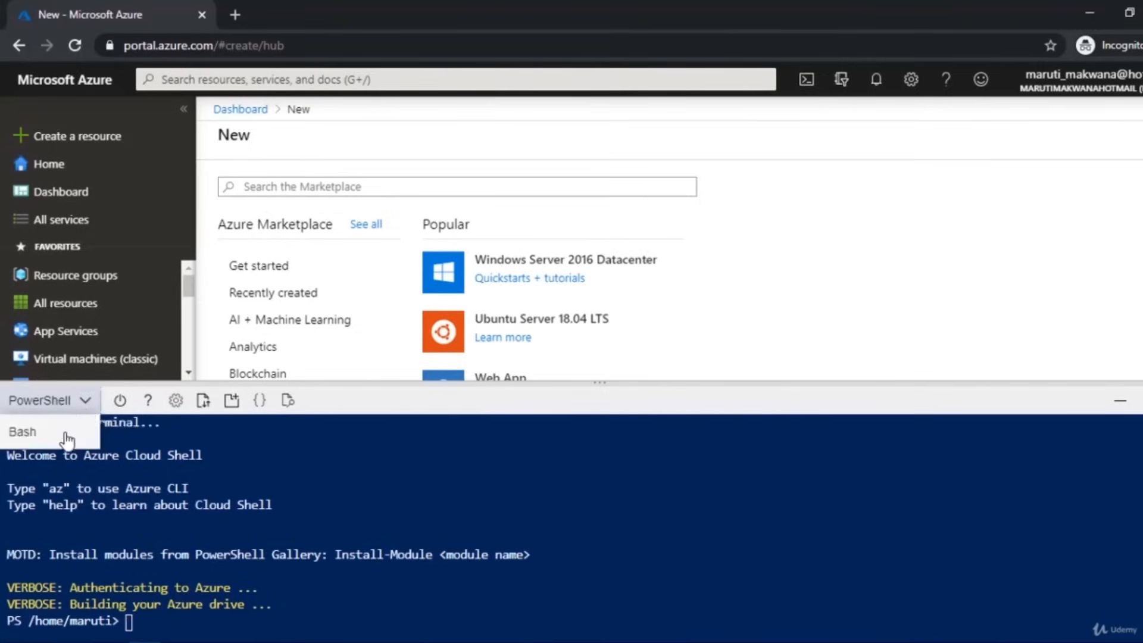
click(67, 441)
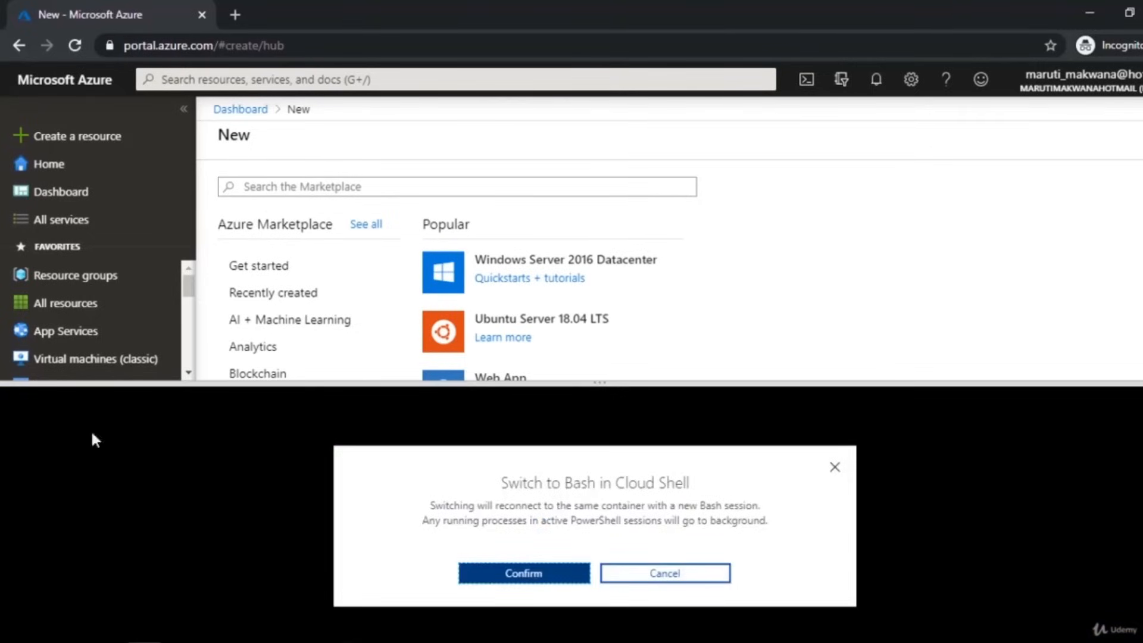
click(473, 574)
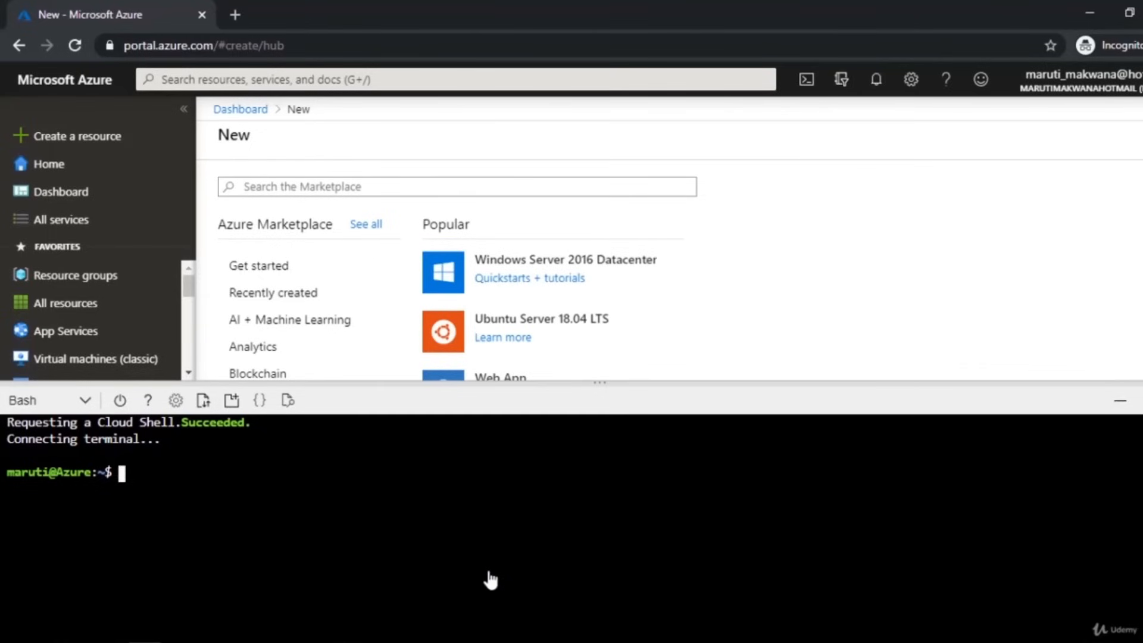
- Switch Cloud Shell back to PowerShell, then close the Cloud Shell pane
click(78, 409)
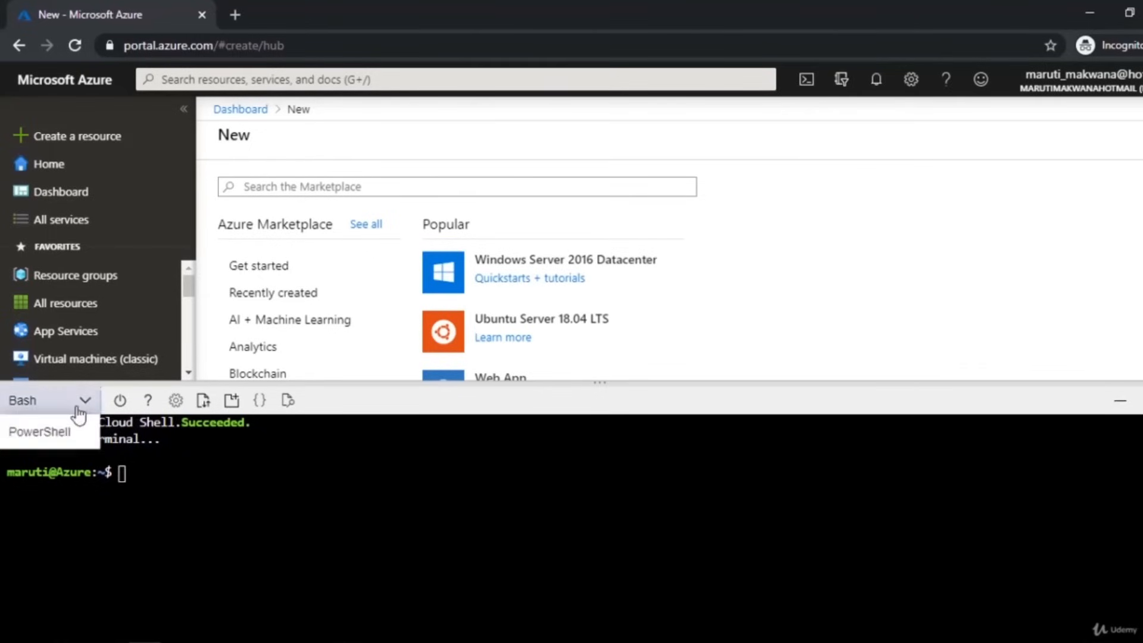
click(70, 435)
click(558, 583)
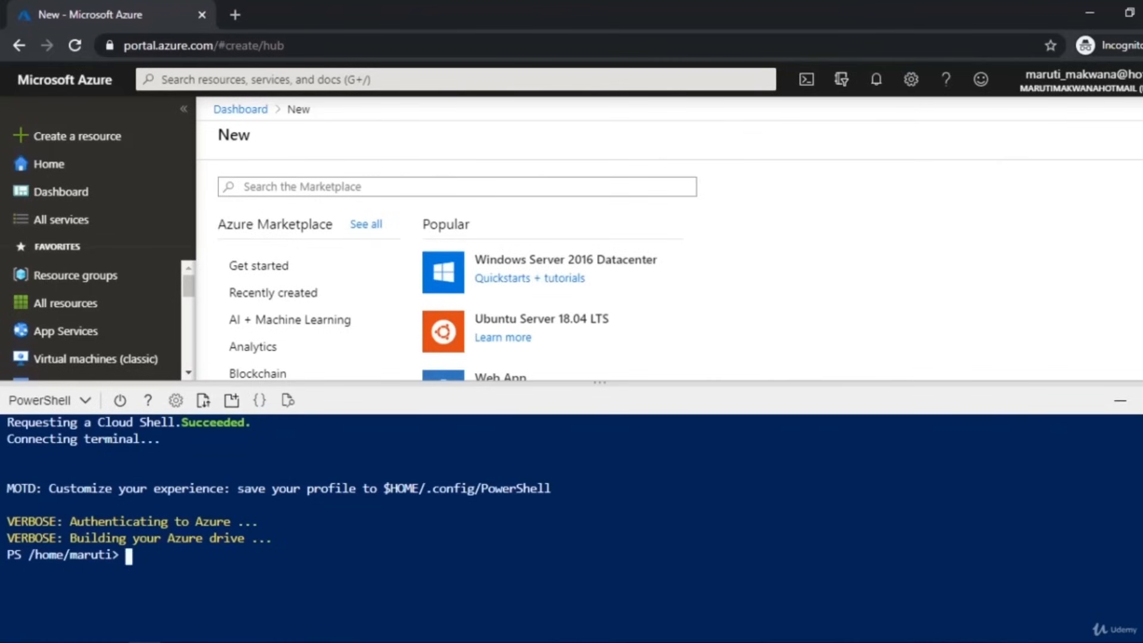
click(1120, 400)
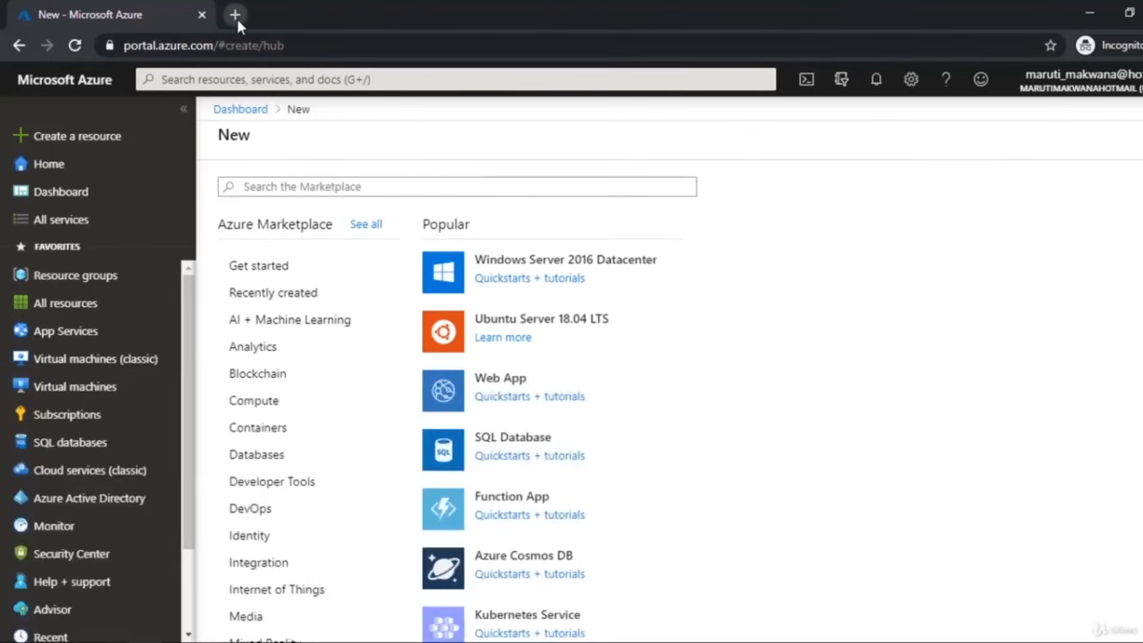
- Load shell.azure.com in a new browser tab
click(236, 15)
text(shell.az)
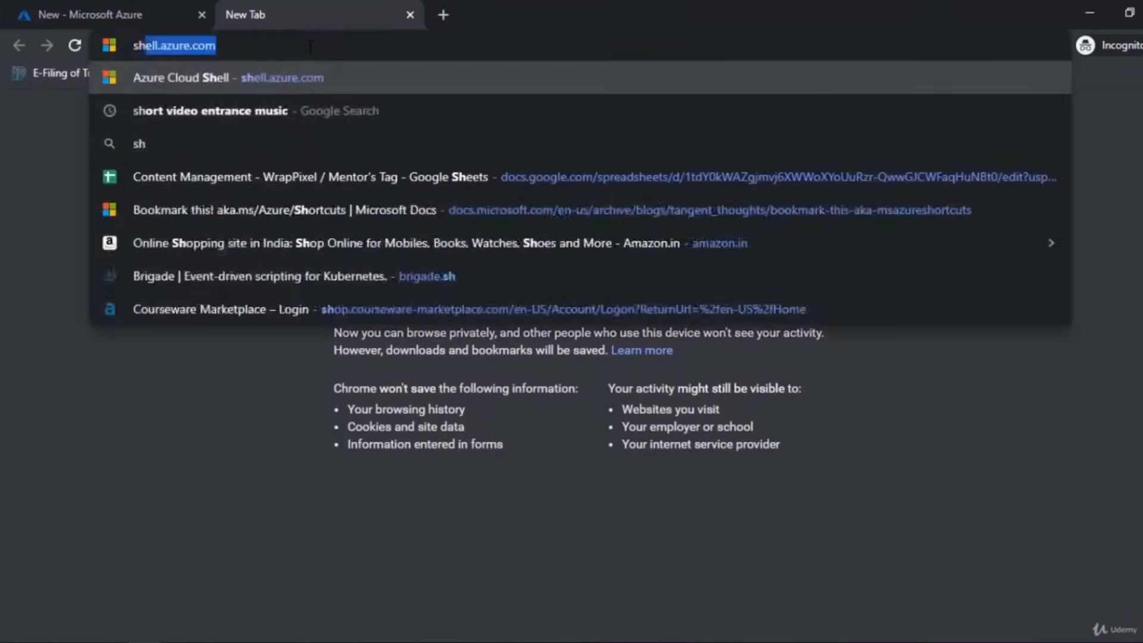
text(ure.com)
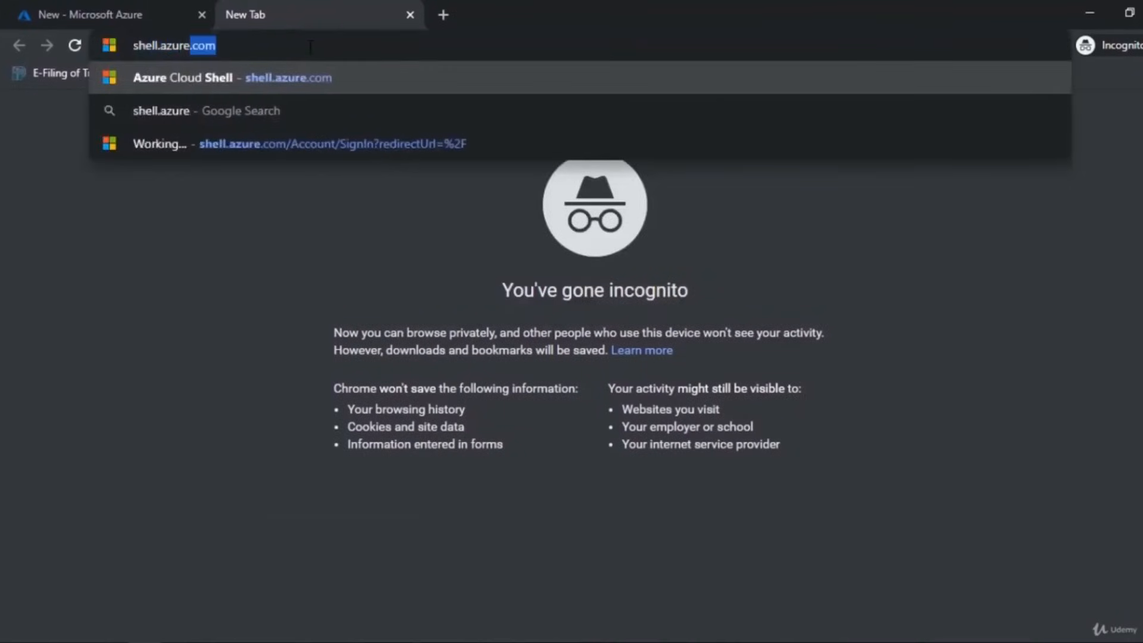
key(Return)
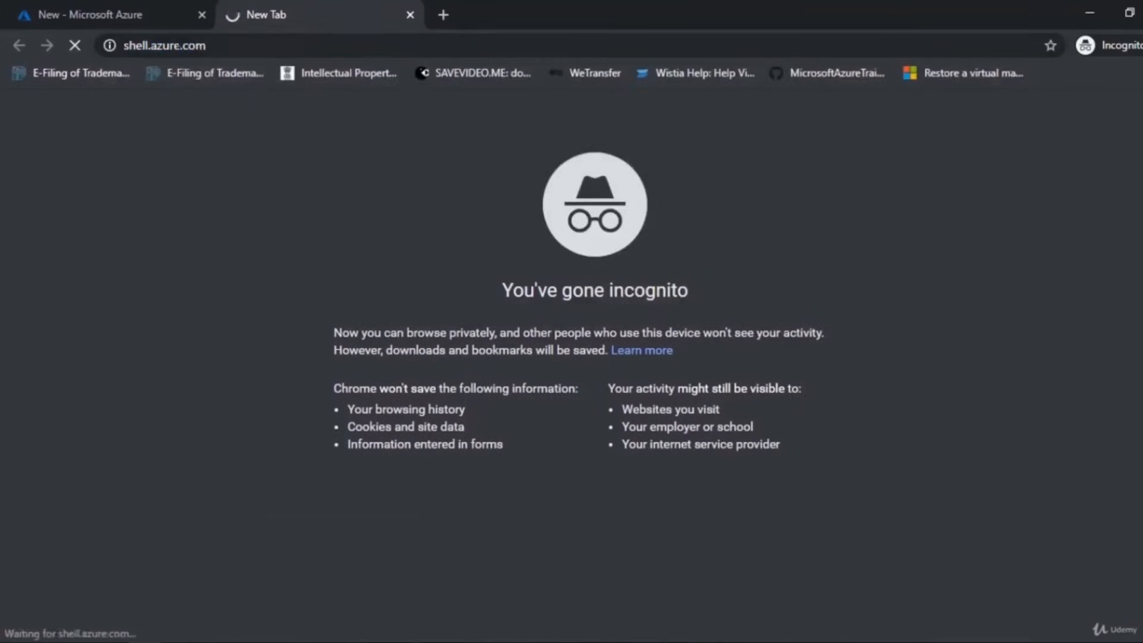
- Choose Default Directory for the standalone Cloud Shell session
click(117, 16)
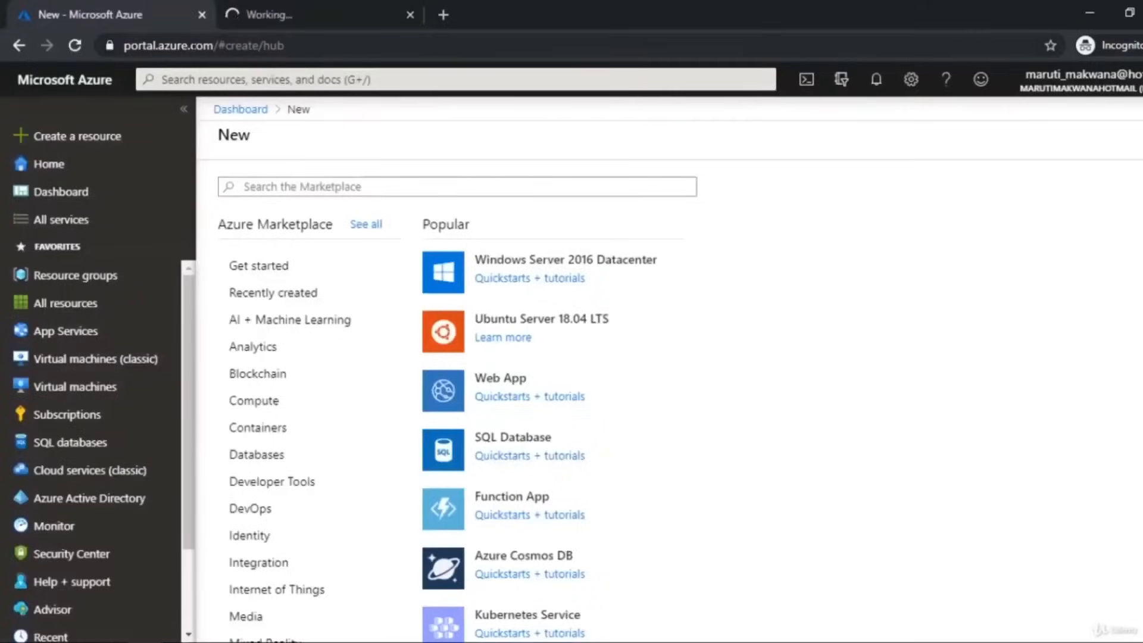
click(312, 18)
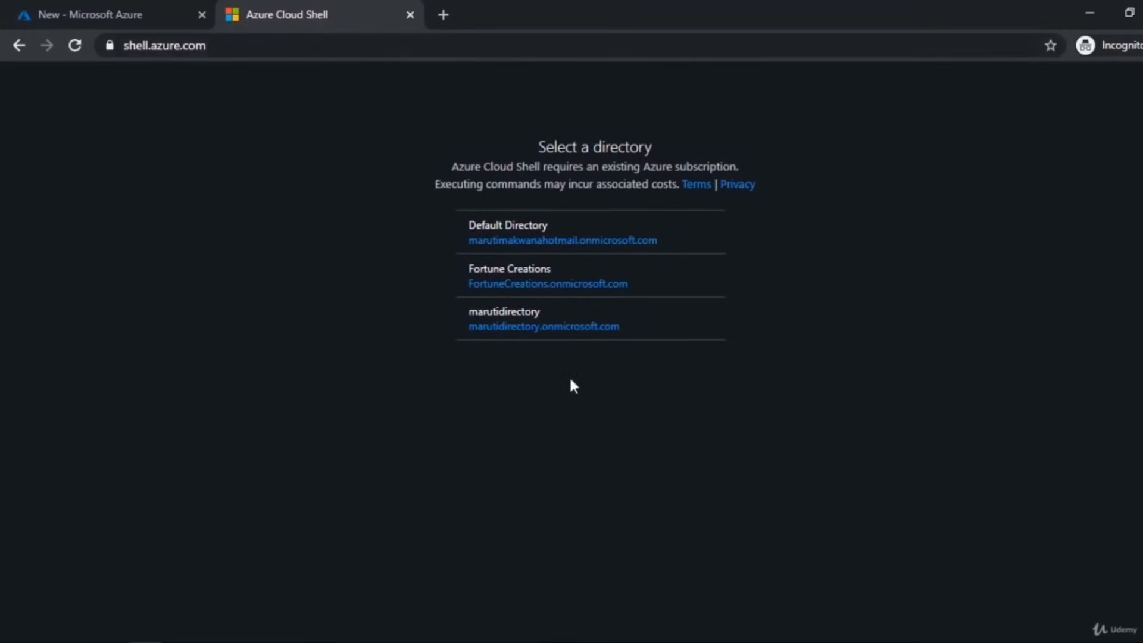
click(626, 238)
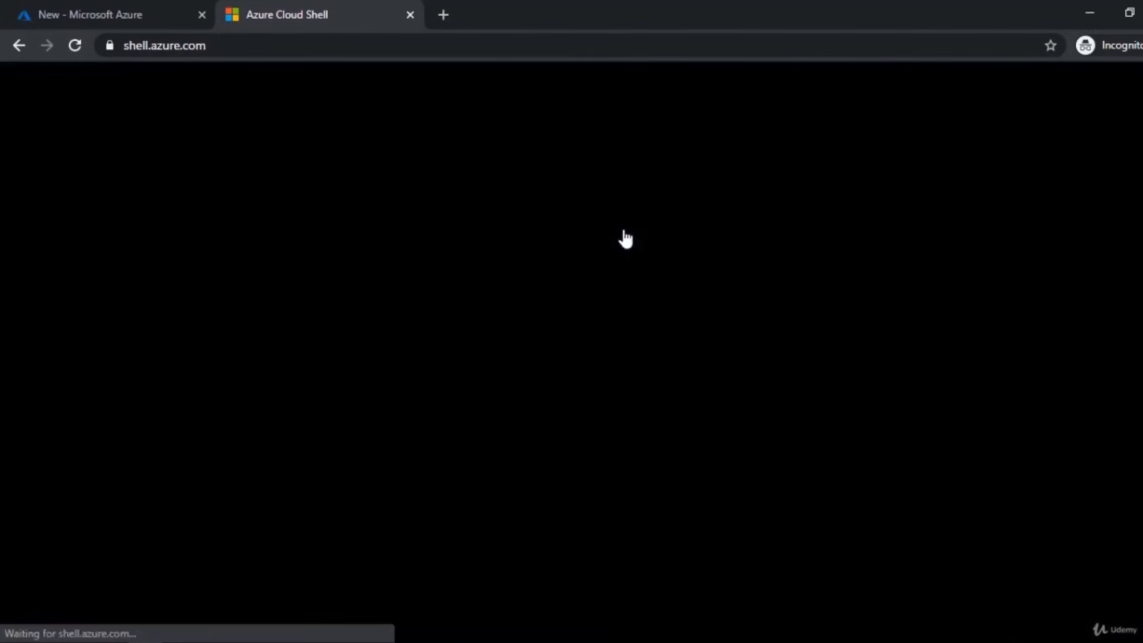
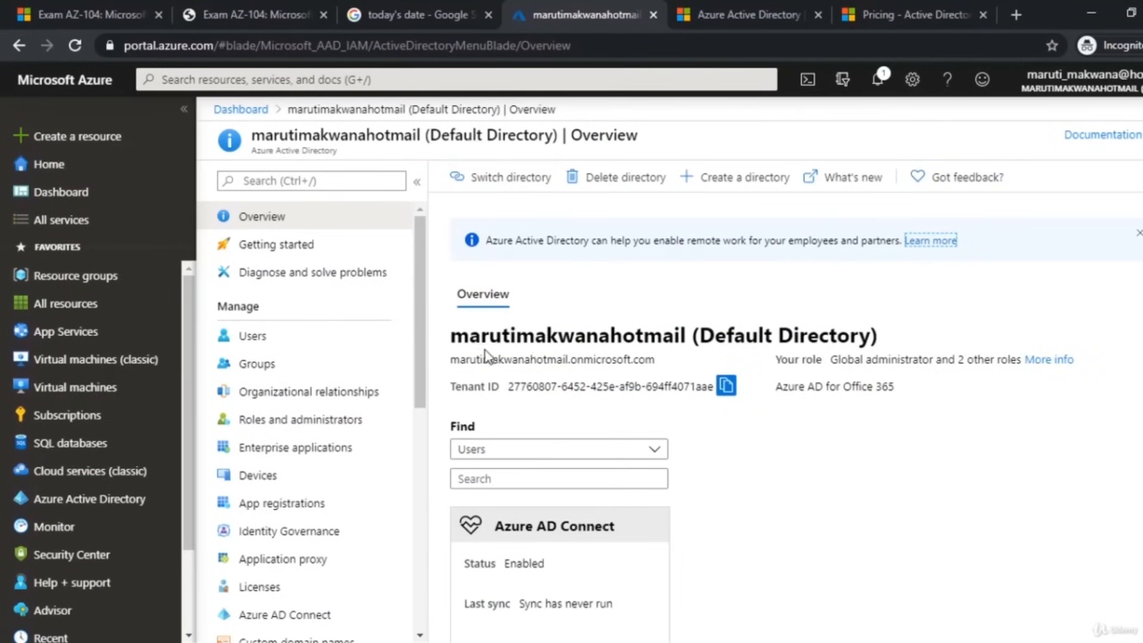
drag(452, 336, 690, 338)
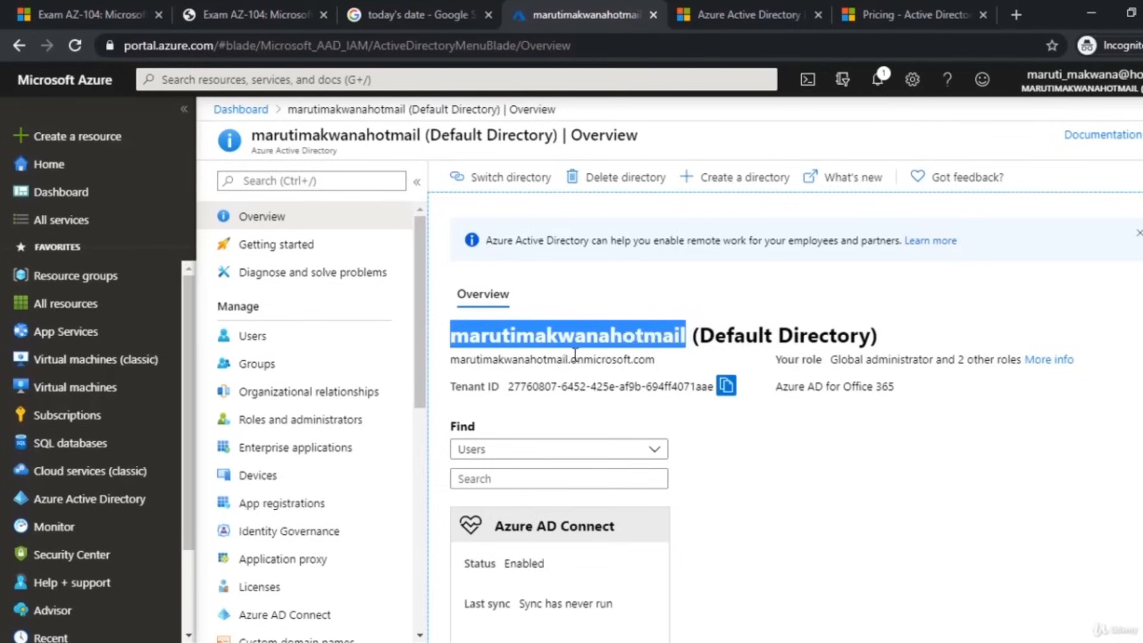
drag(571, 360, 659, 370)
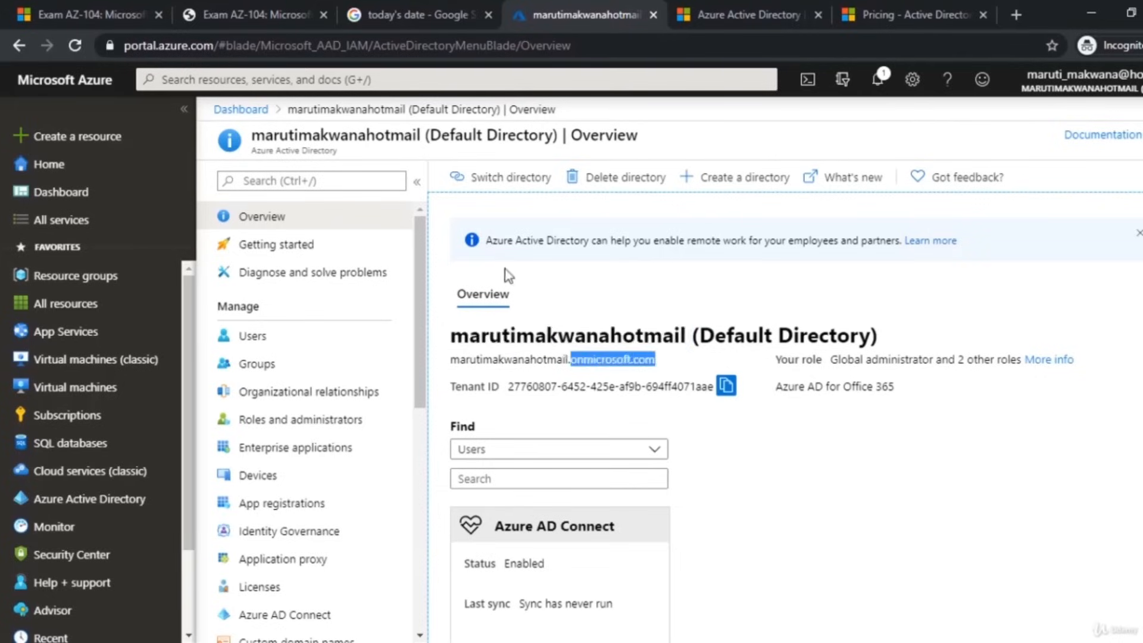
drag(420, 355, 423, 281)
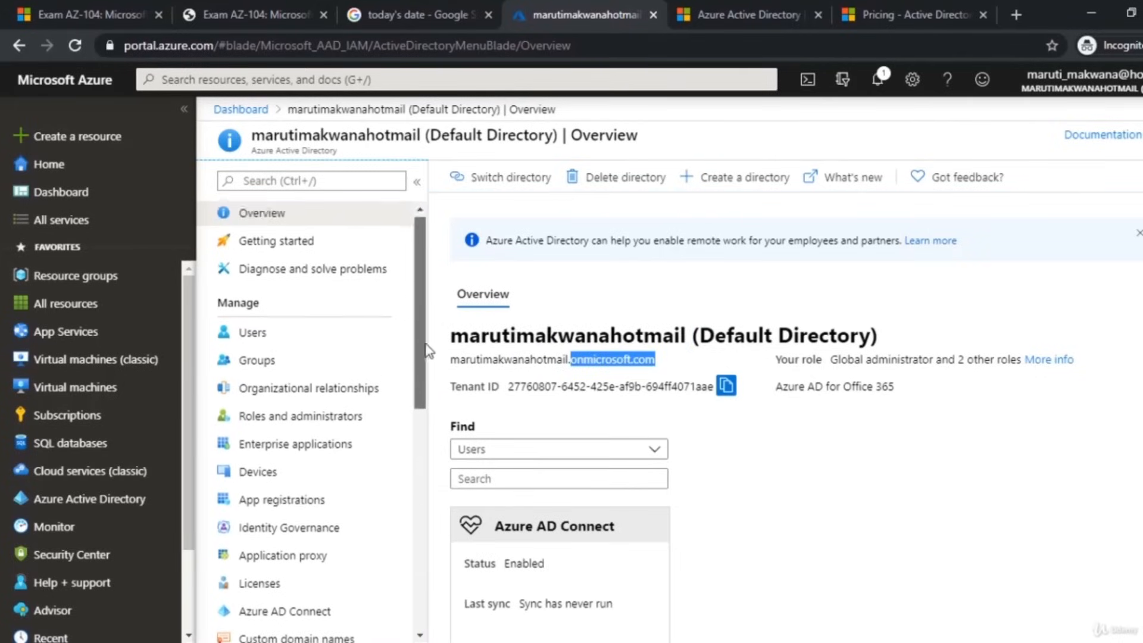
click(296, 345)
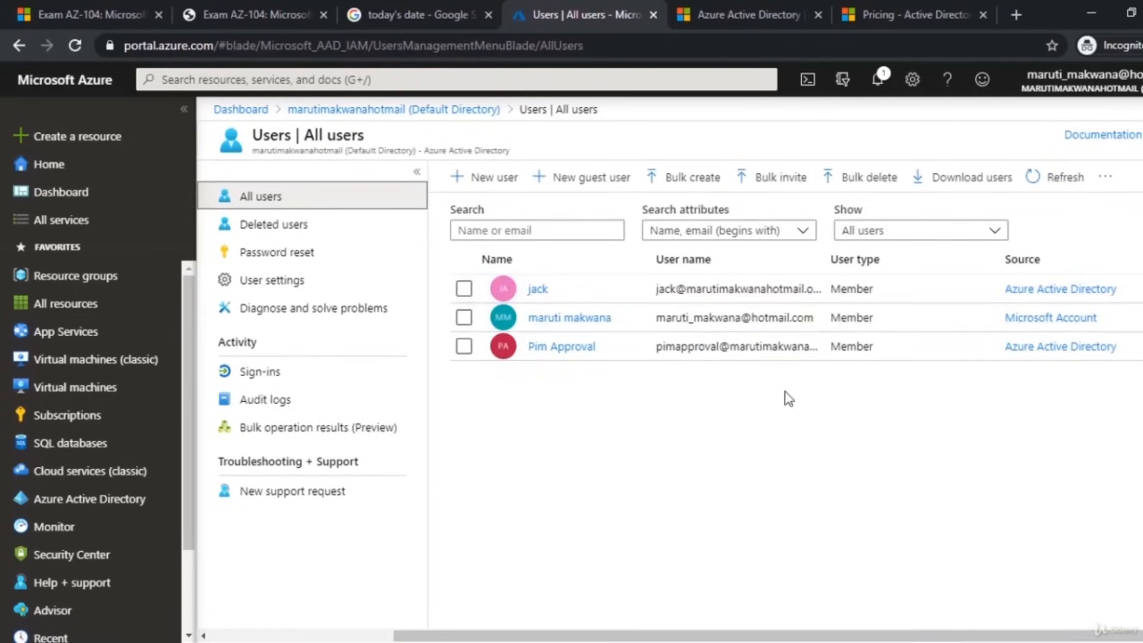
click(387, 109)
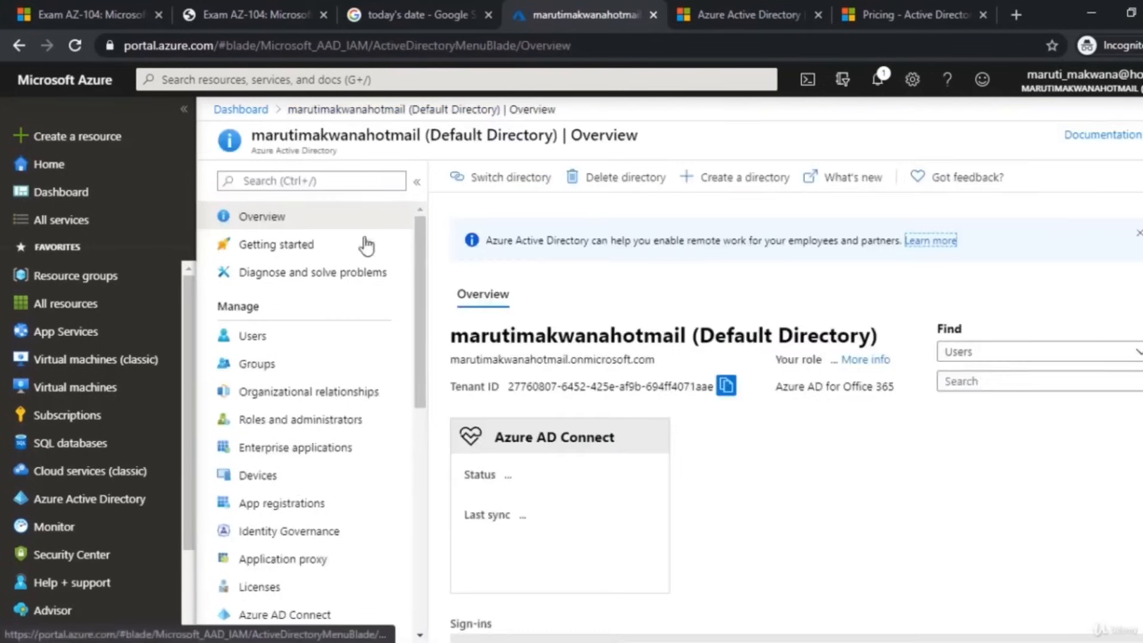
click(295, 372)
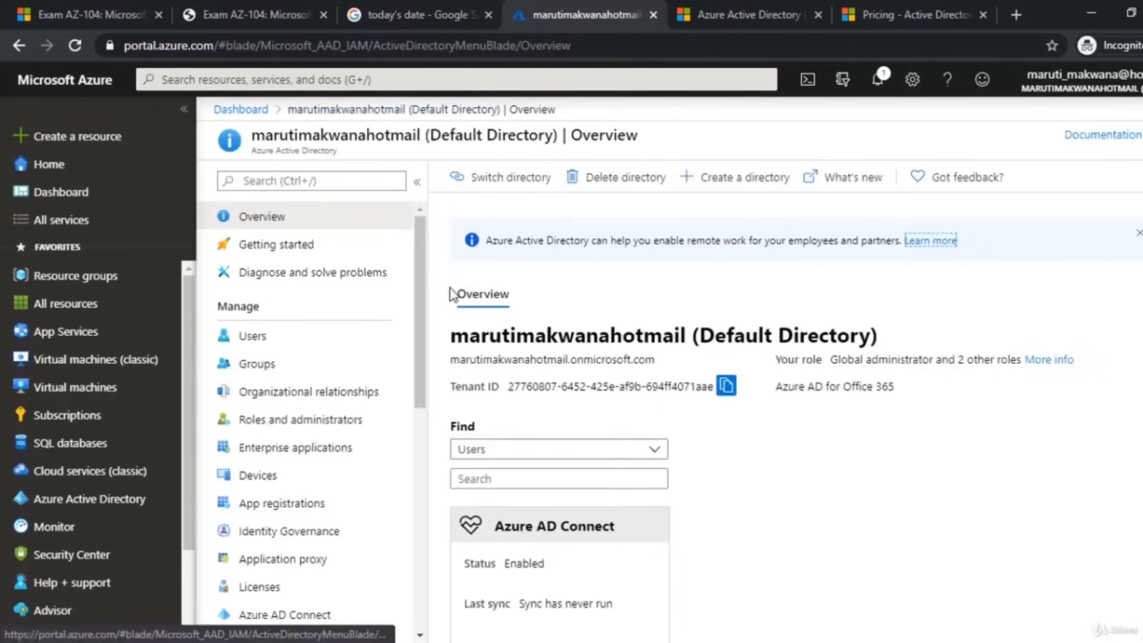
scroll(424, 319, down, 1)
scroll(424, 296, up, 1)
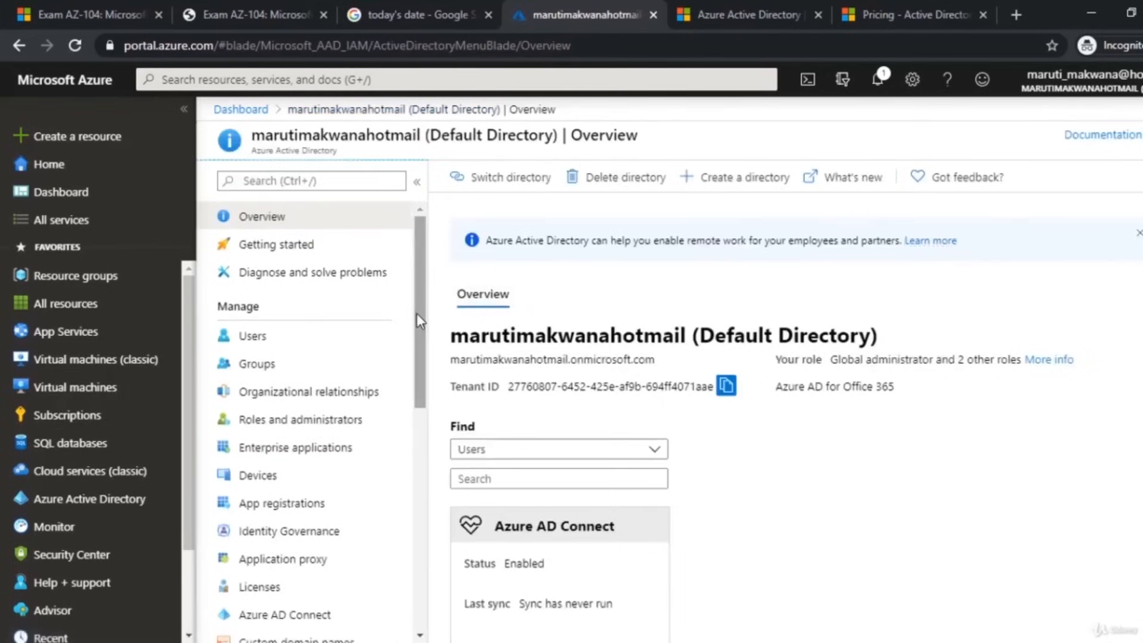
scroll(416, 319, down, 2)
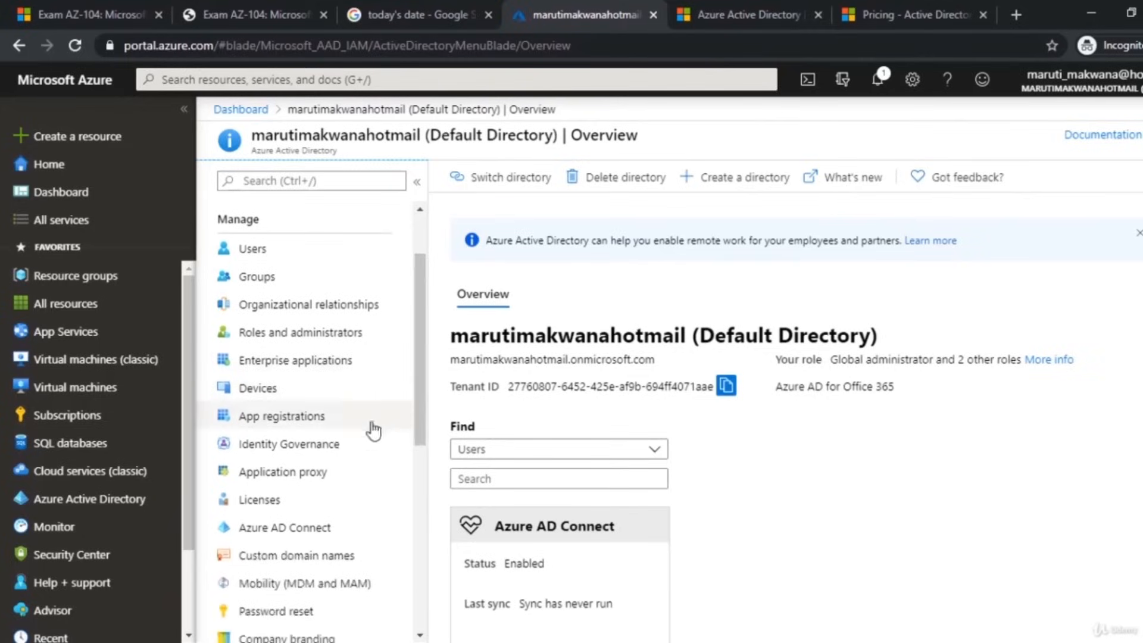
click(320, 446)
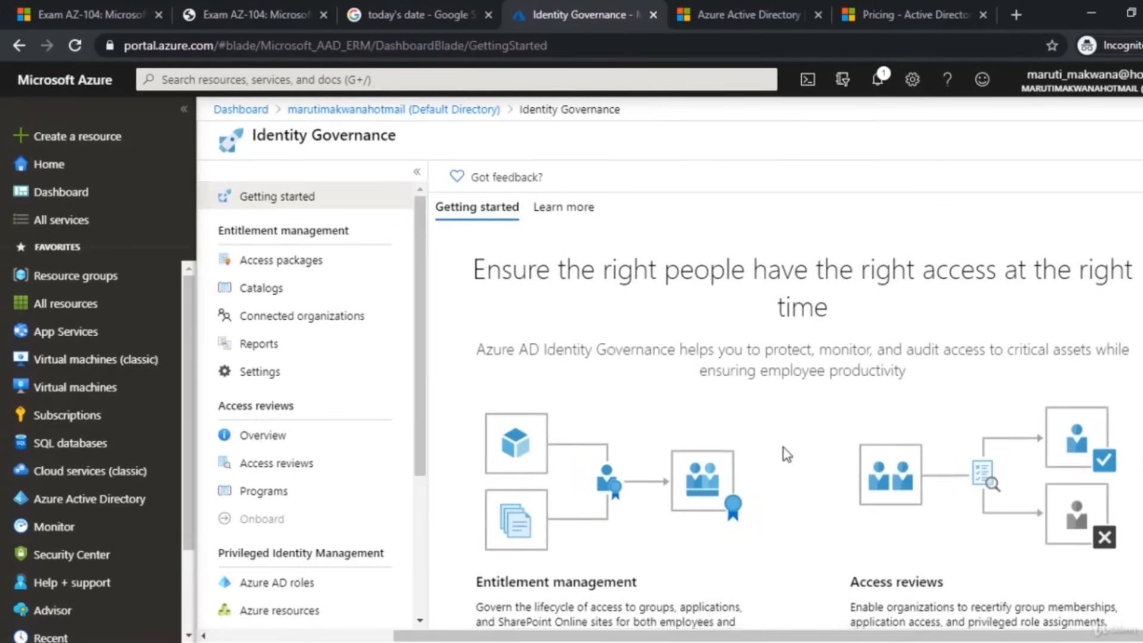
scroll(783, 447, down, 4)
scroll(783, 448, up, 3)
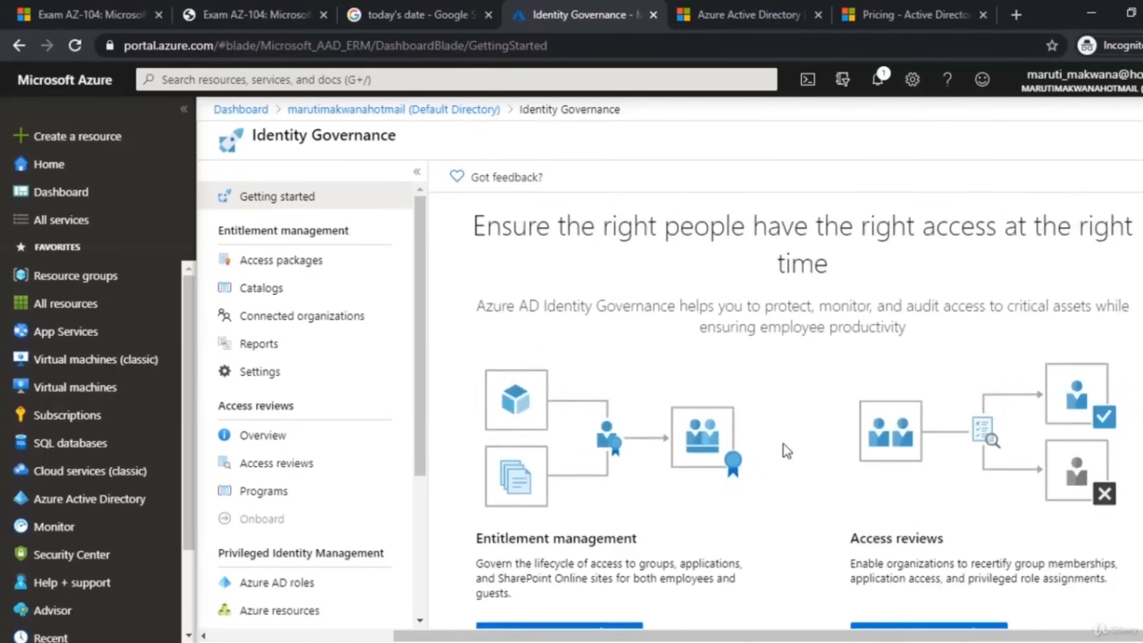
scroll(784, 444, down, 2)
scroll(784, 444, up, 3)
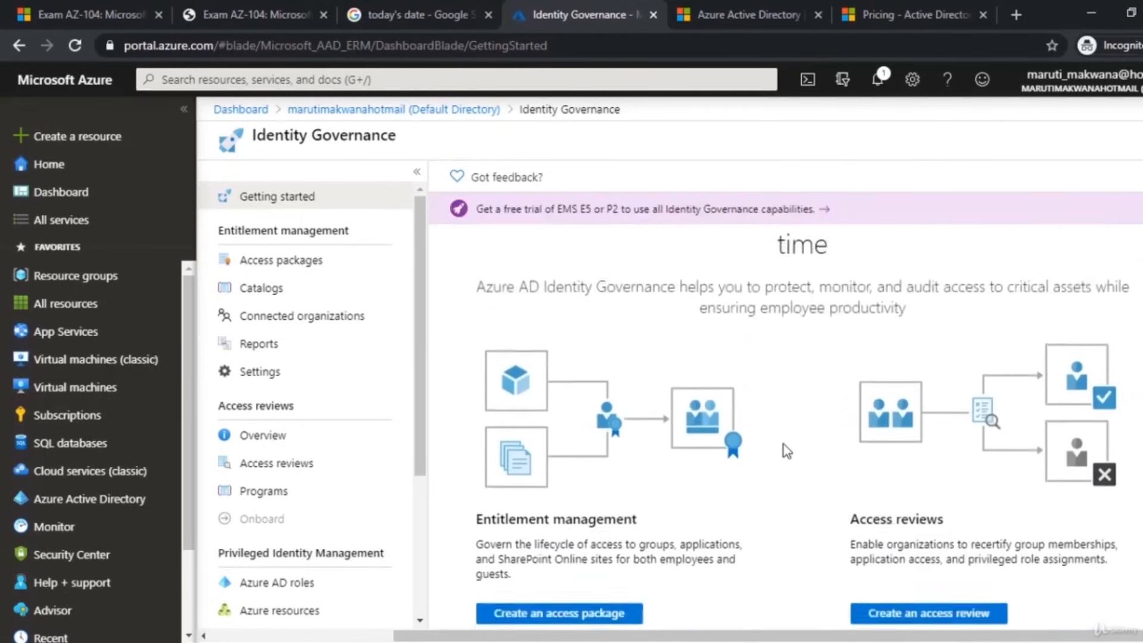
click(479, 116)
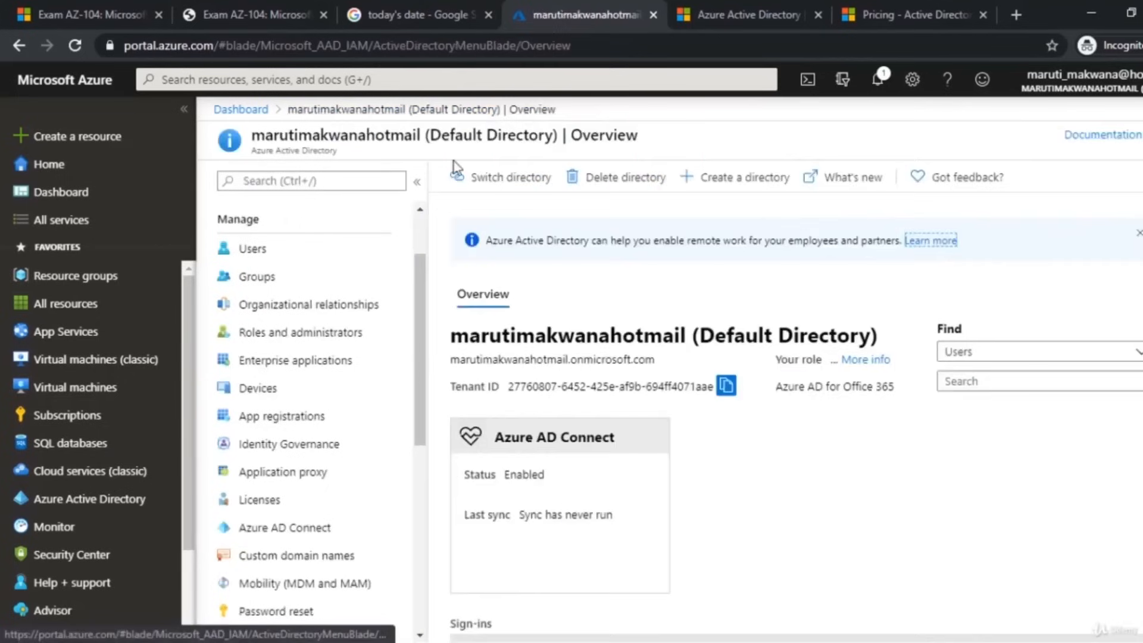
- Review the Azure AD Connect sync page, then switch to the Active Directory pricing tab
click(335, 536)
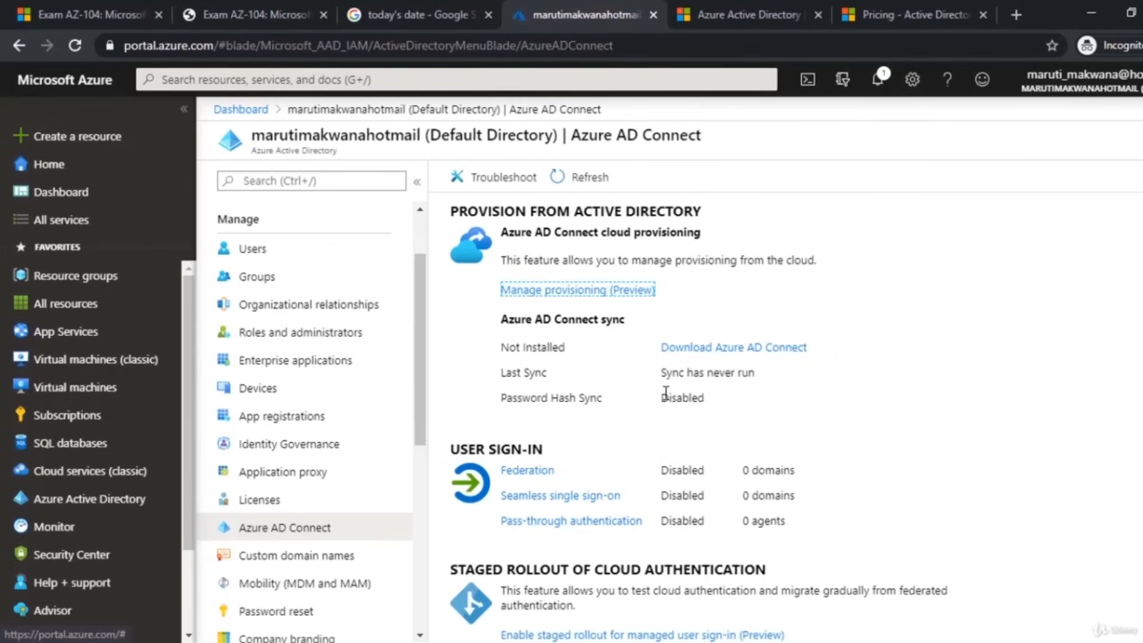
scroll(672, 476, down, 4)
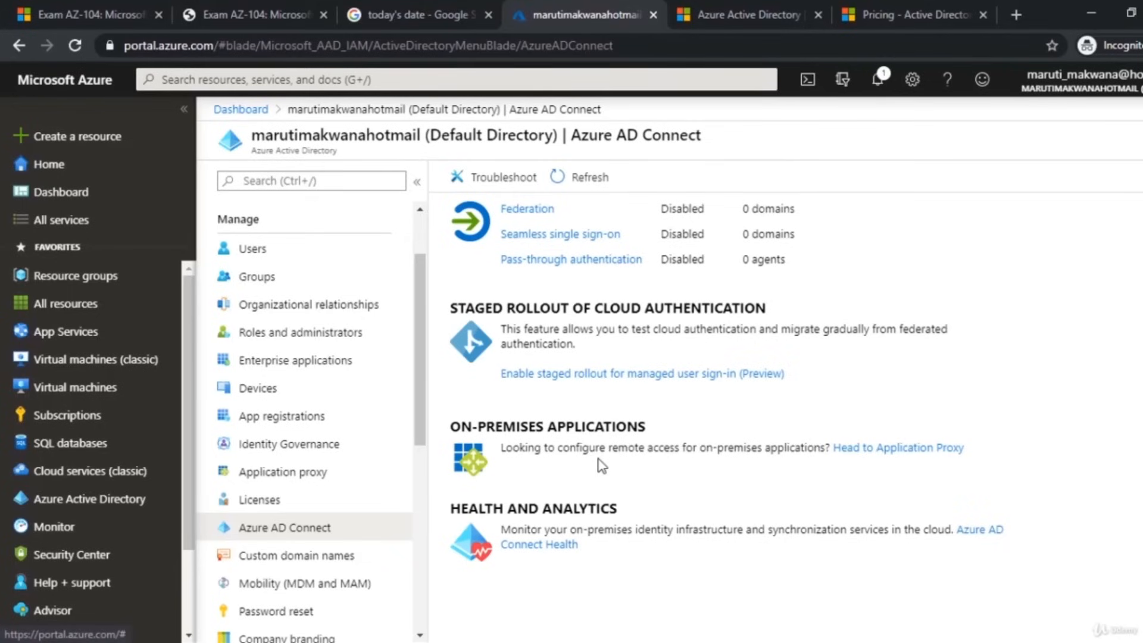
scroll(432, 325, up, 2)
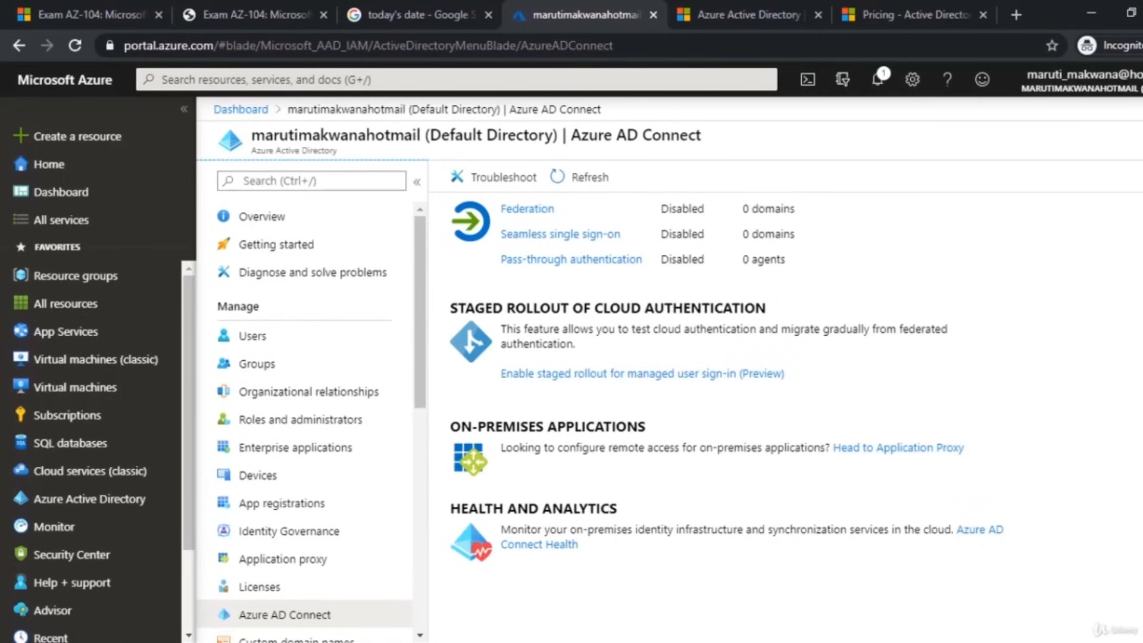
click(884, 18)
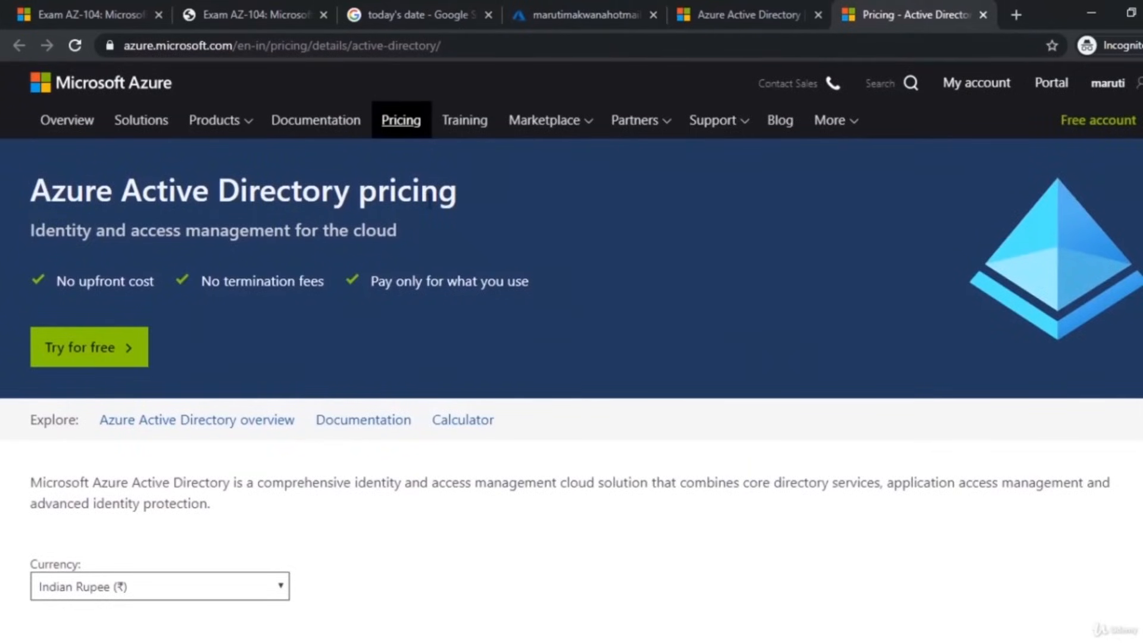
- Compare the Free, Office 365 apps, Premium P1 and Premium P2 editions in the Azure AD pricing table
scroll(561, 456, down, 6)
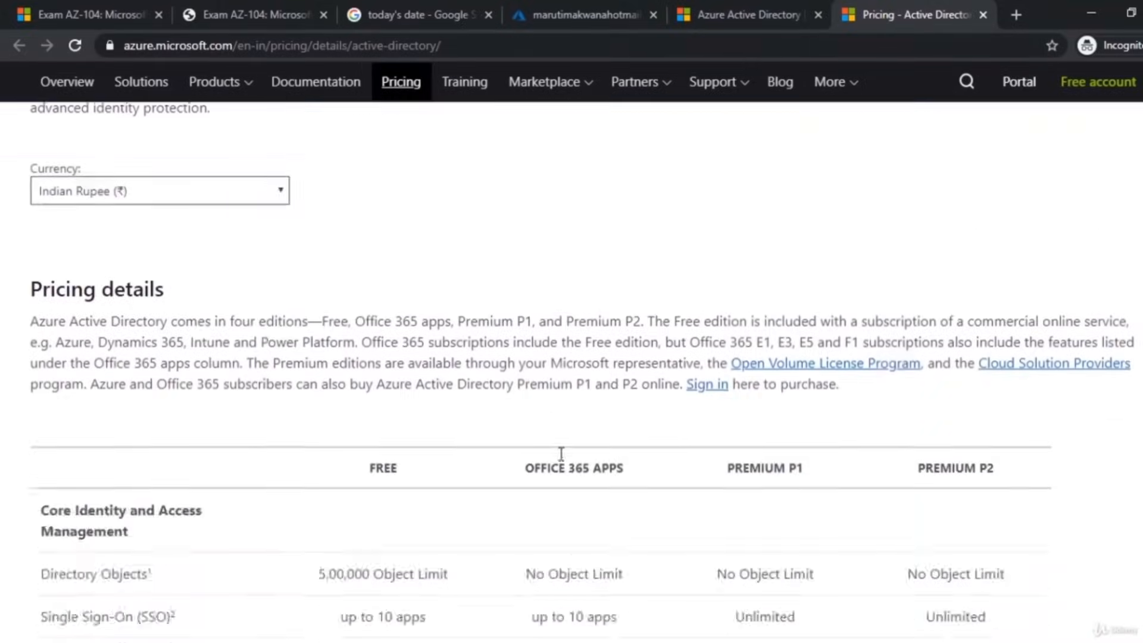
scroll(561, 455, down, 3)
scroll(561, 454, down, 1)
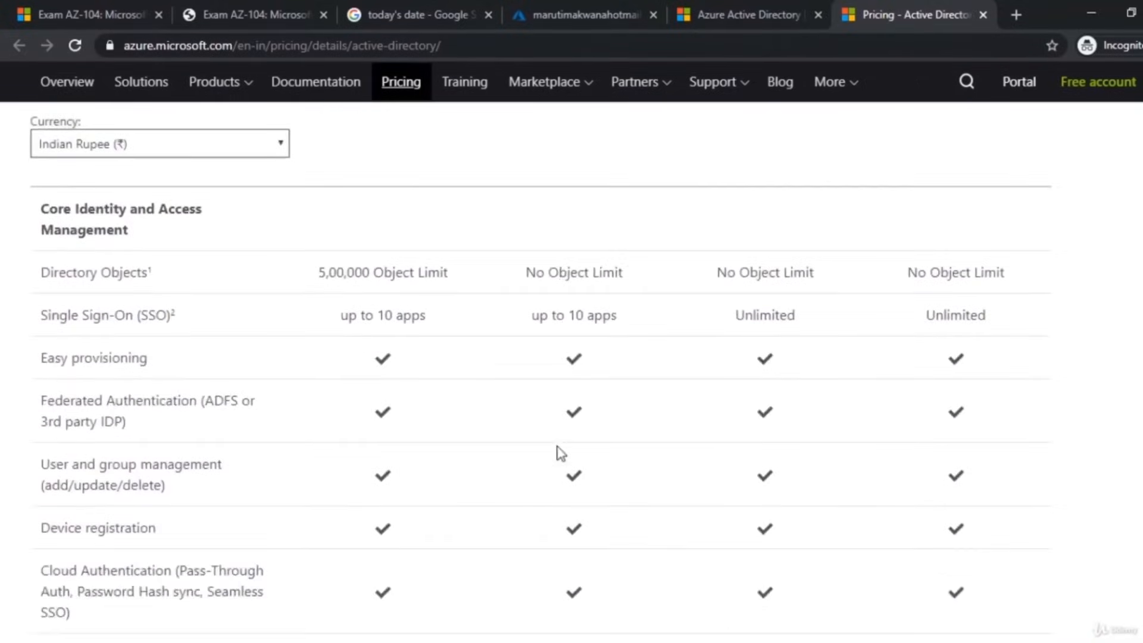
scroll(561, 454, up, 1)
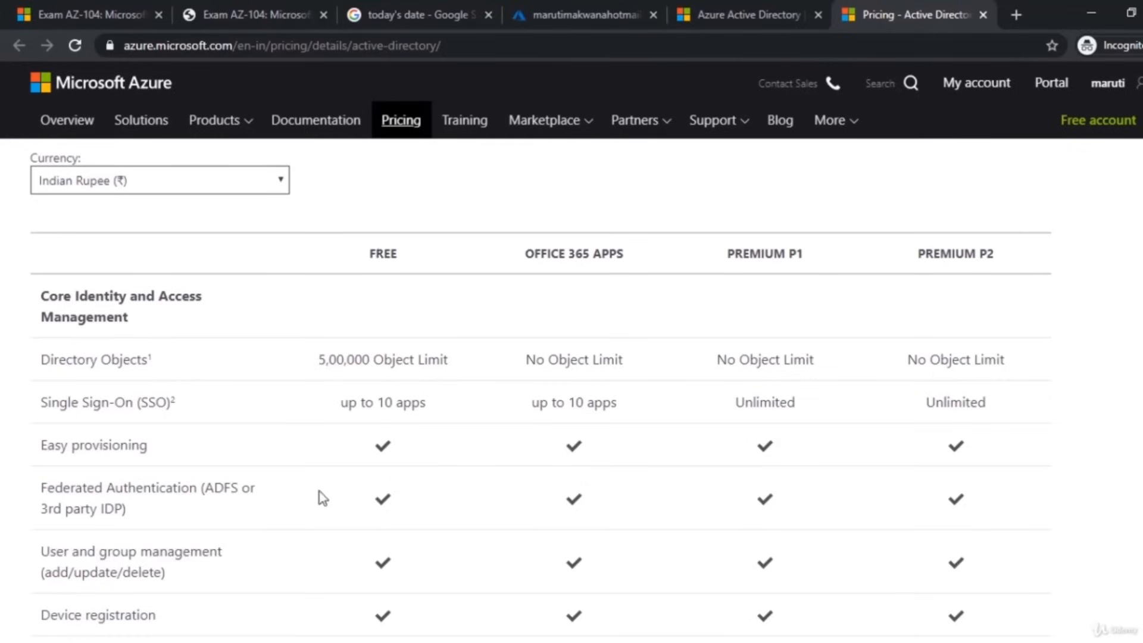
scroll(319, 494, down, 2)
scroll(320, 492, down, 5)
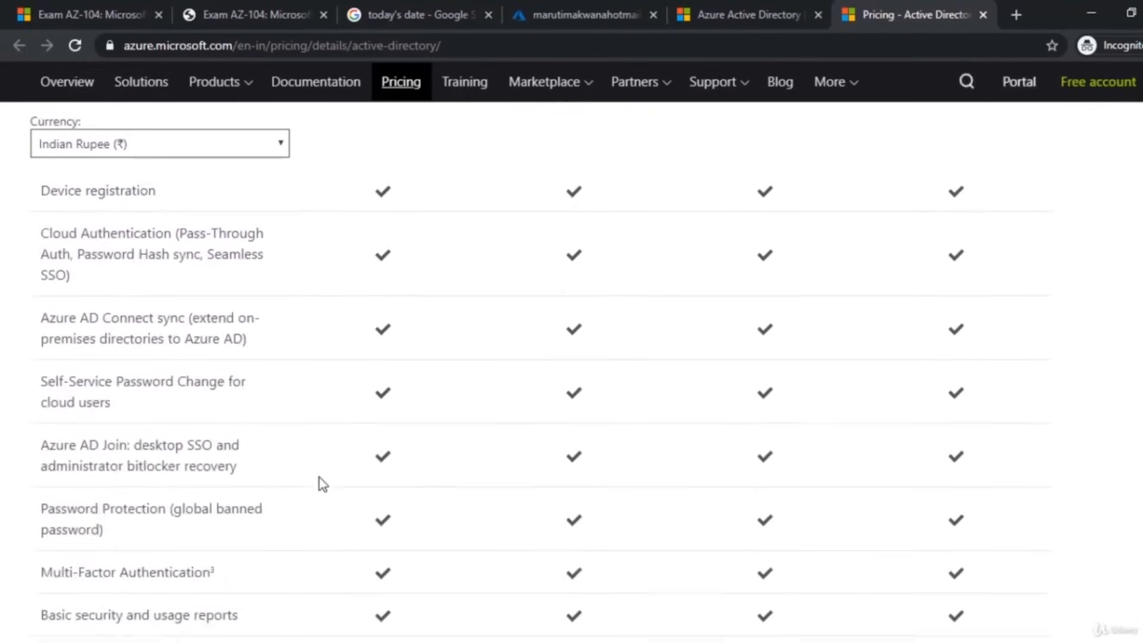
scroll(319, 477, down, 5)
scroll(319, 477, up, 5)
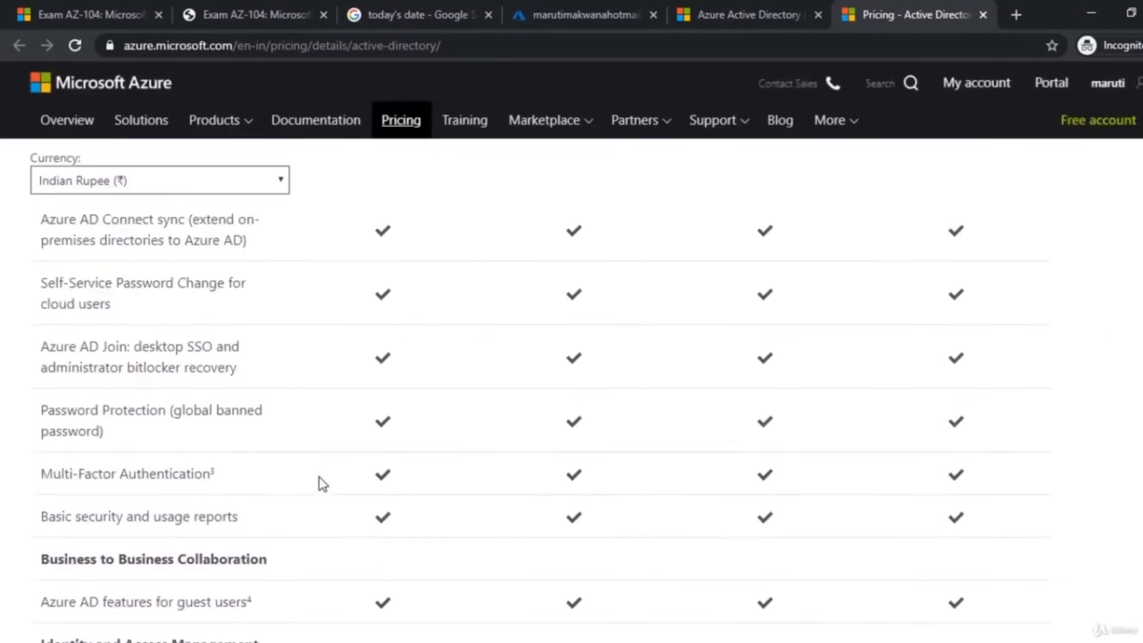
scroll(319, 478, up, 11)
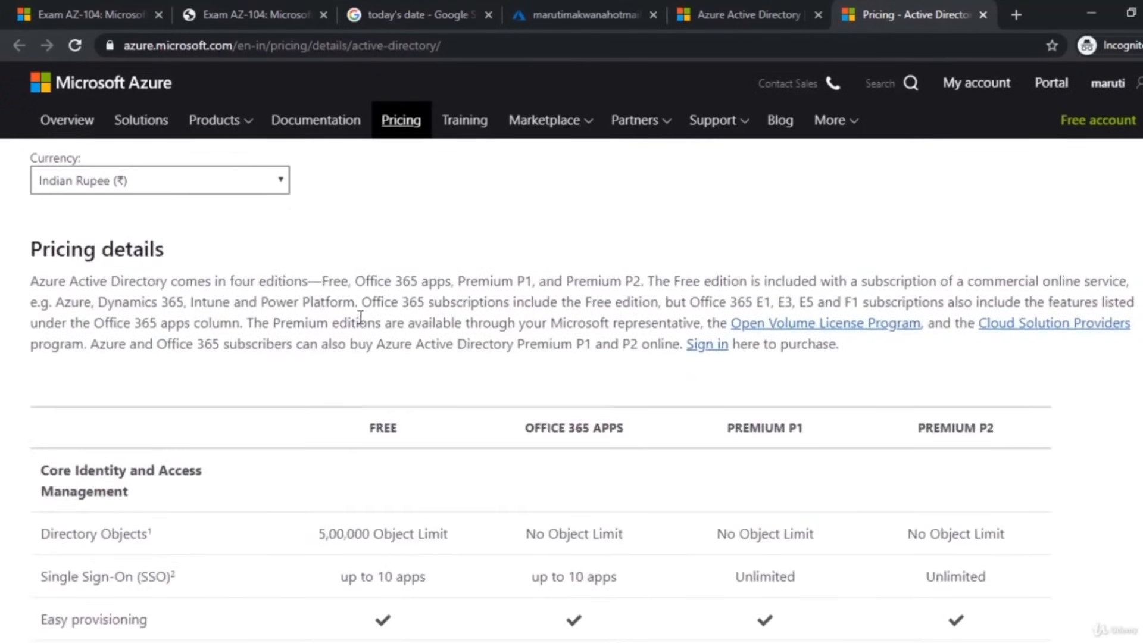
scroll(608, 485, down, 1)
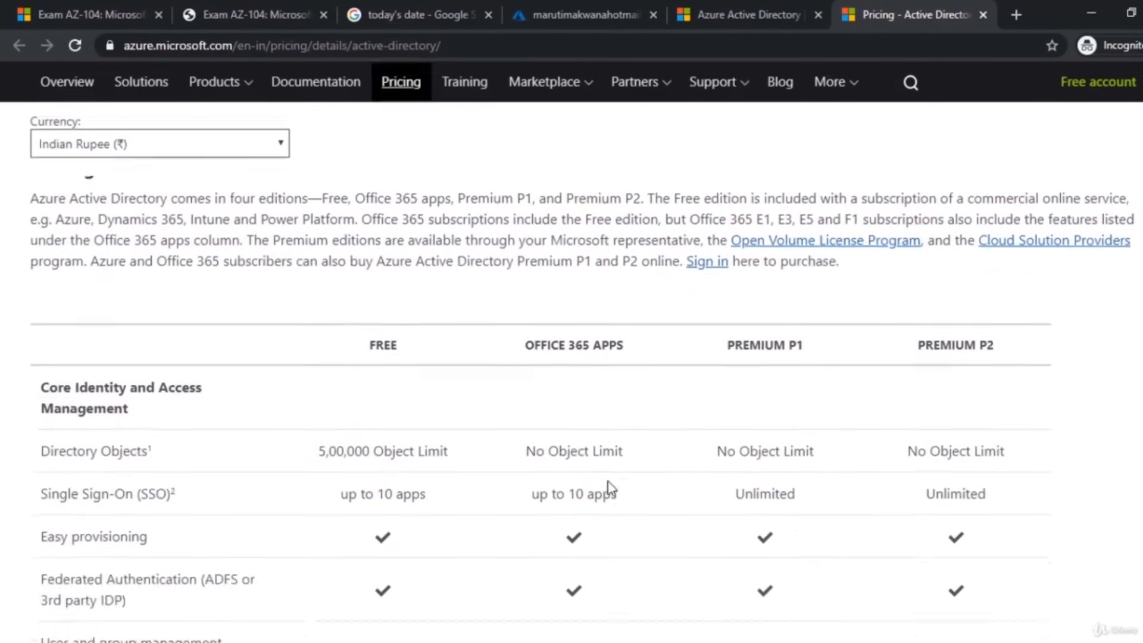
scroll(608, 485, down, 2)
scroll(608, 485, up, 1)
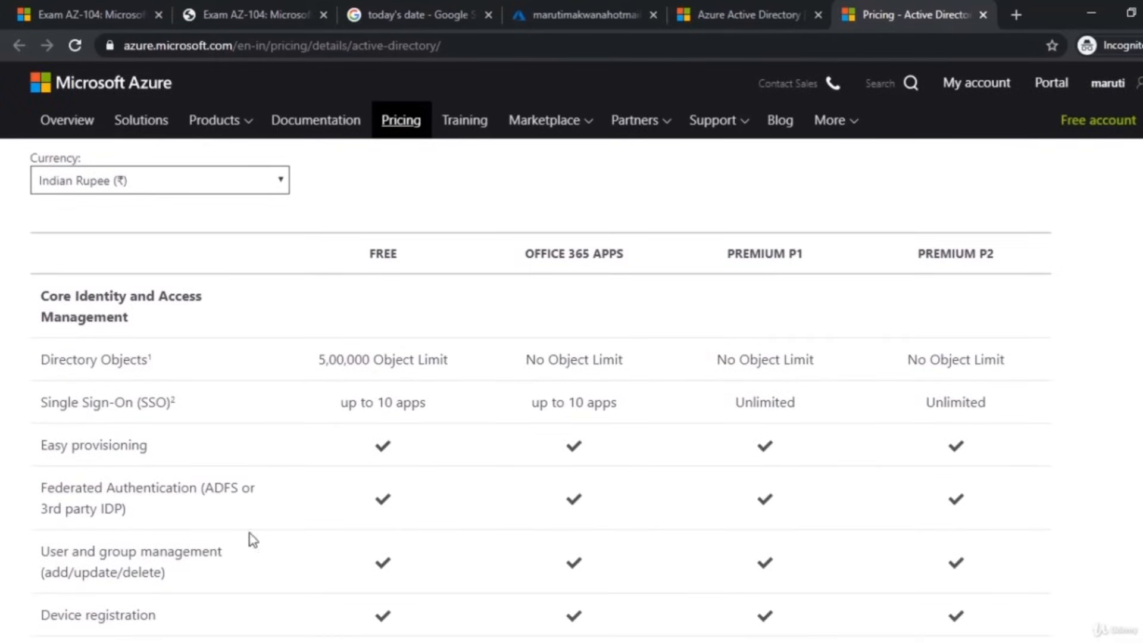
scroll(250, 536, down, 10)
scroll(250, 532, down, 3)
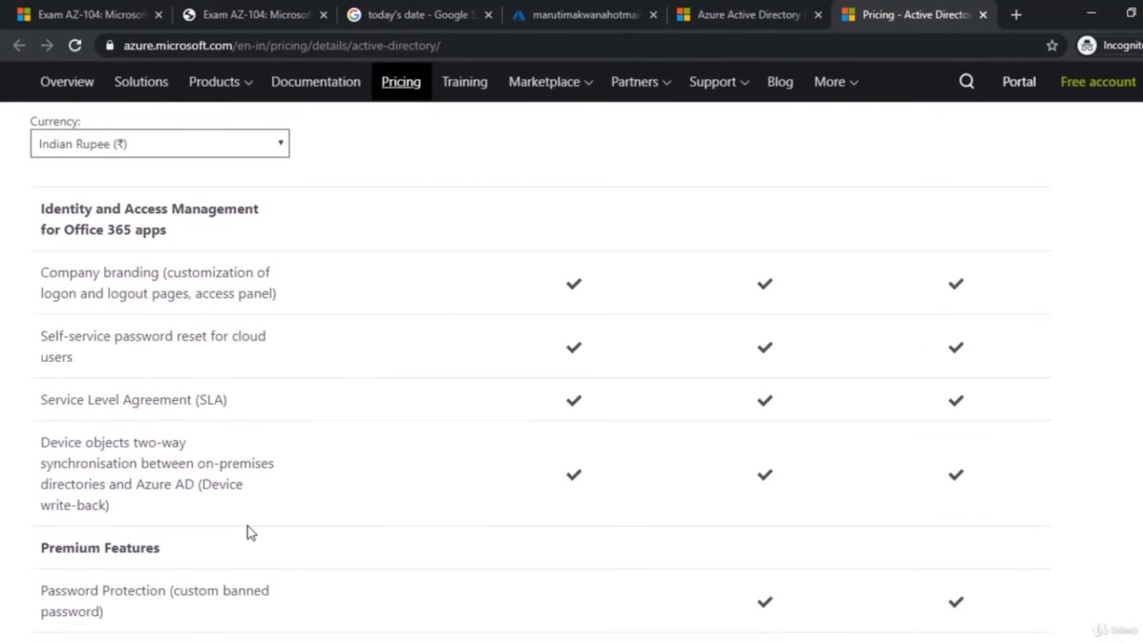
scroll(248, 527, down, 6)
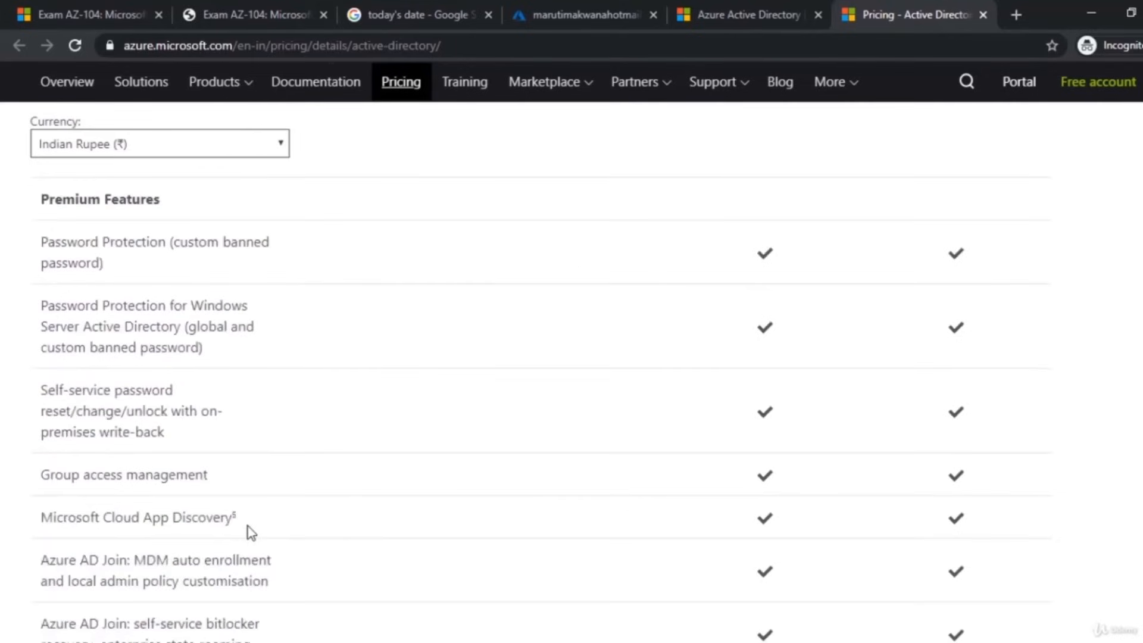
scroll(247, 526, down, 2)
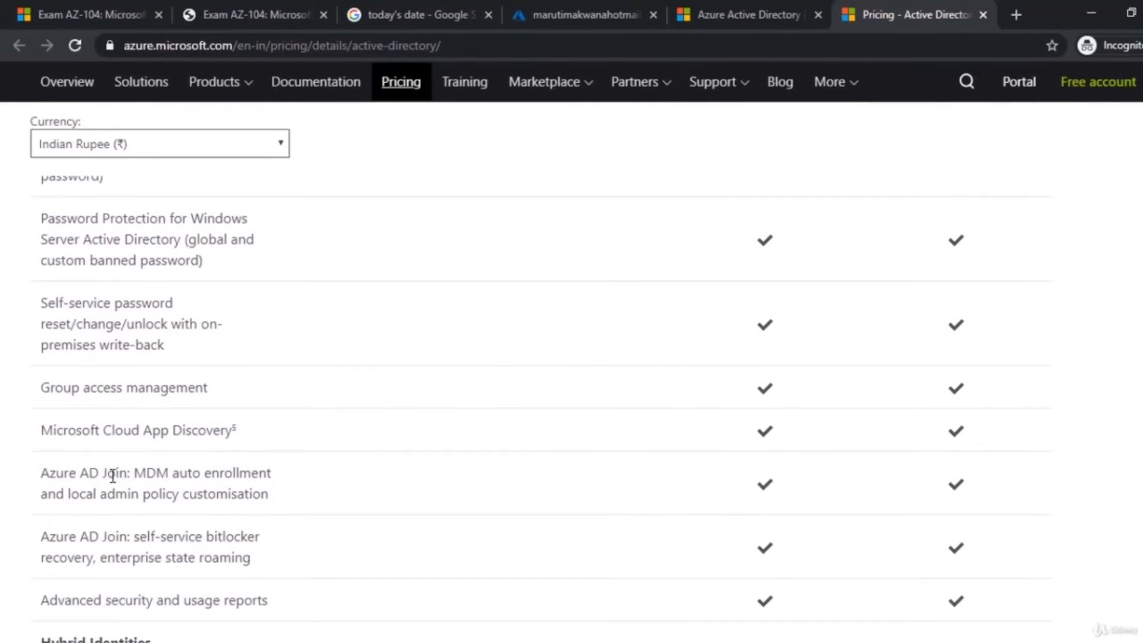
scroll(112, 476, down, 4)
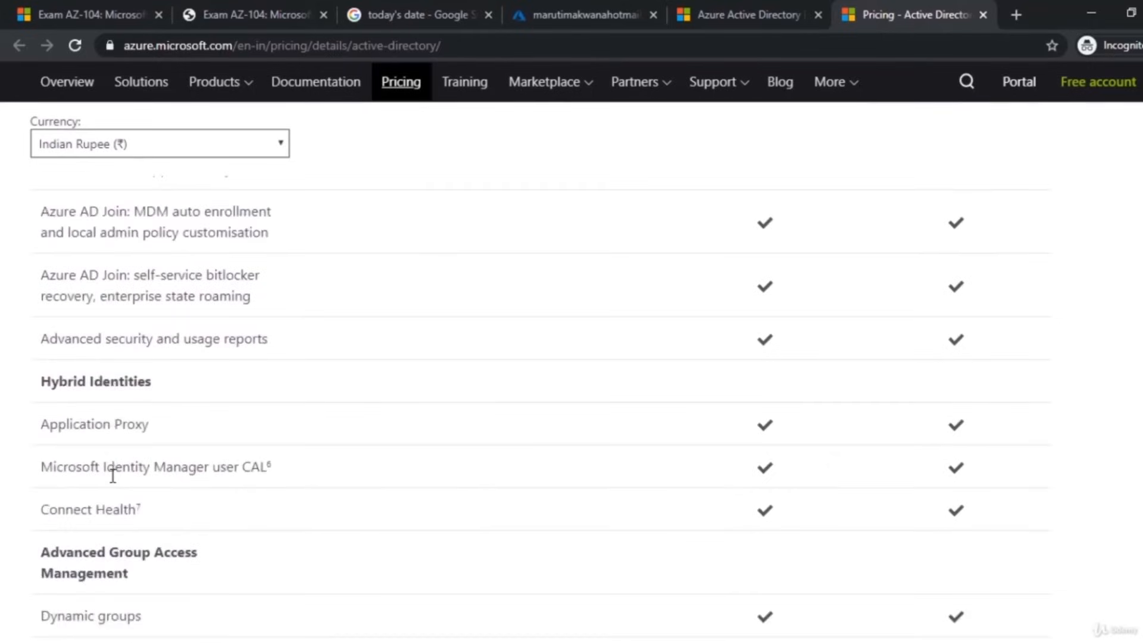
scroll(112, 476, down, 4)
scroll(112, 476, down, 4)
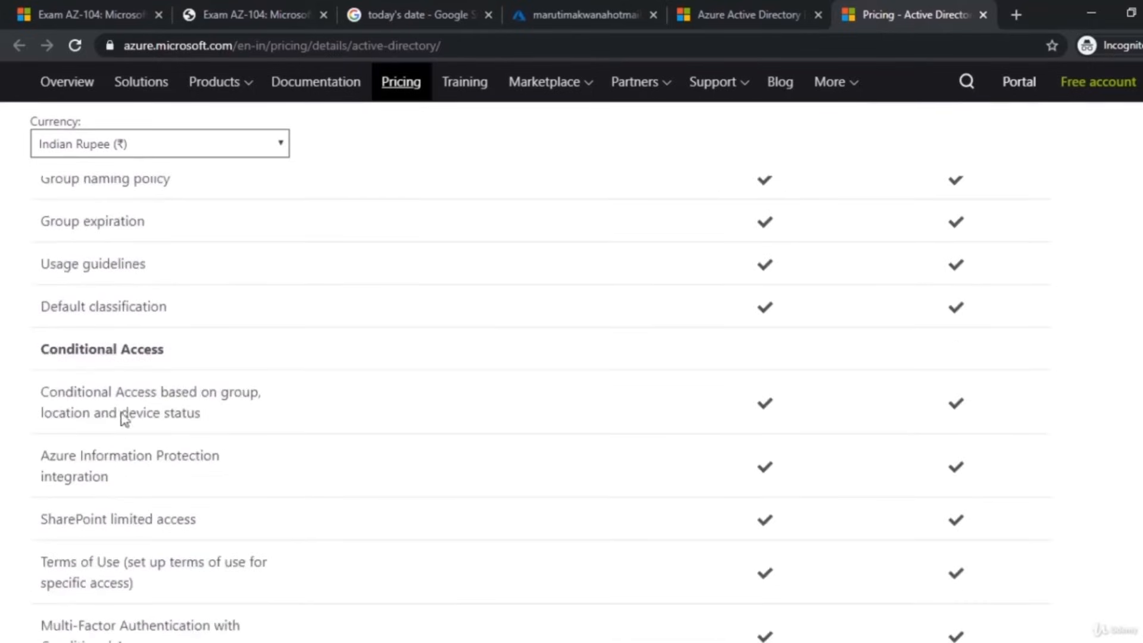
scroll(203, 399, down, 3)
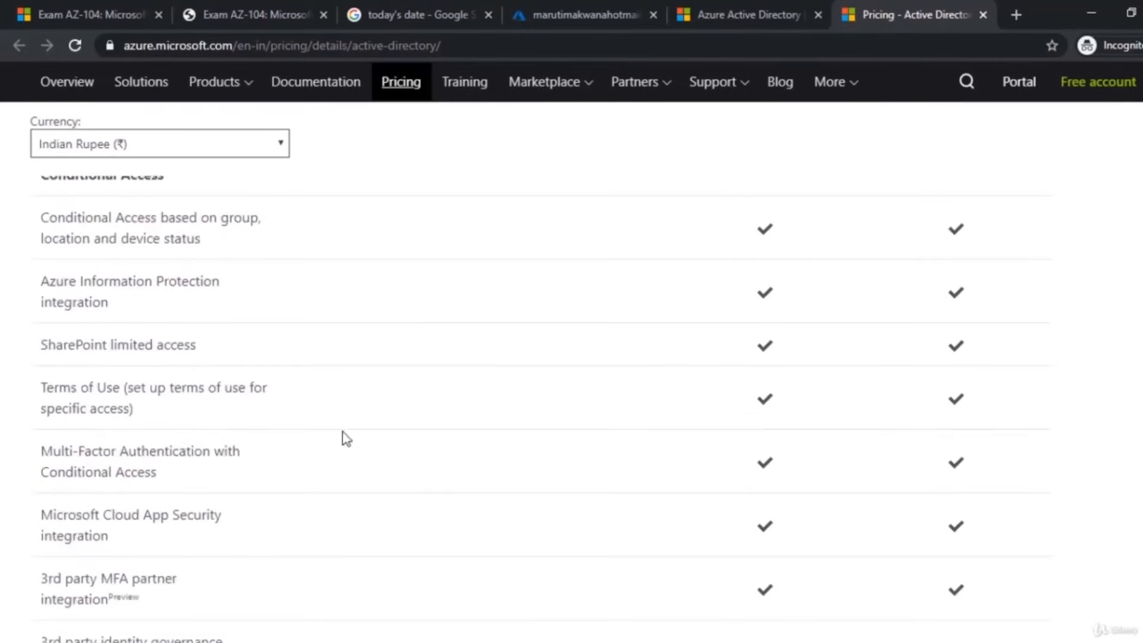
scroll(348, 438, up, 8)
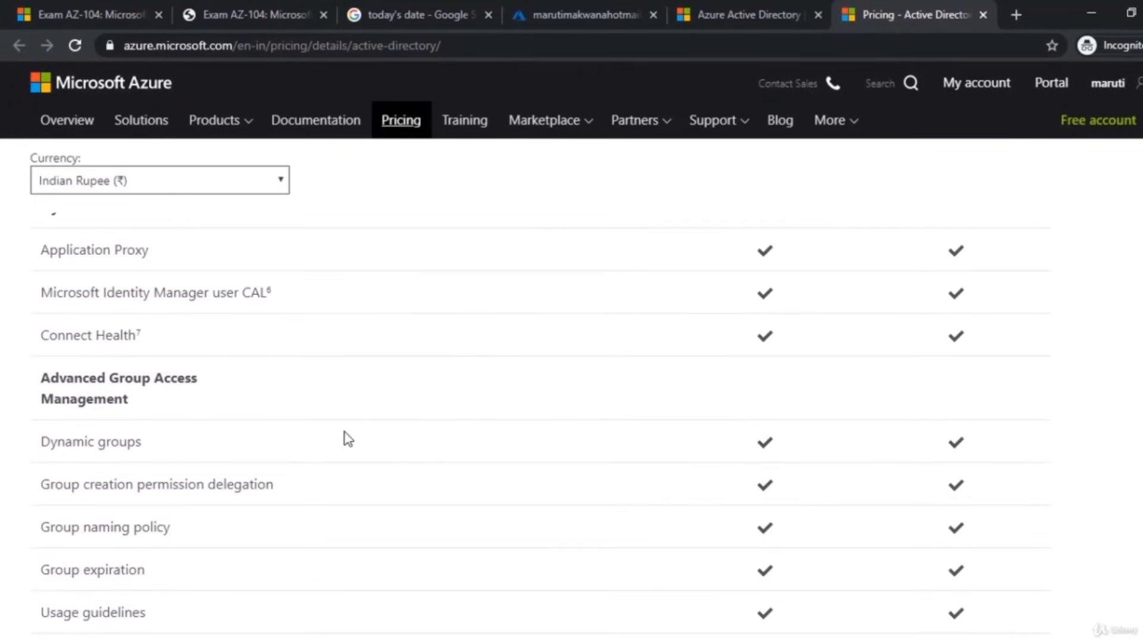
scroll(348, 439, up, 3)
scroll(348, 439, up, 15)
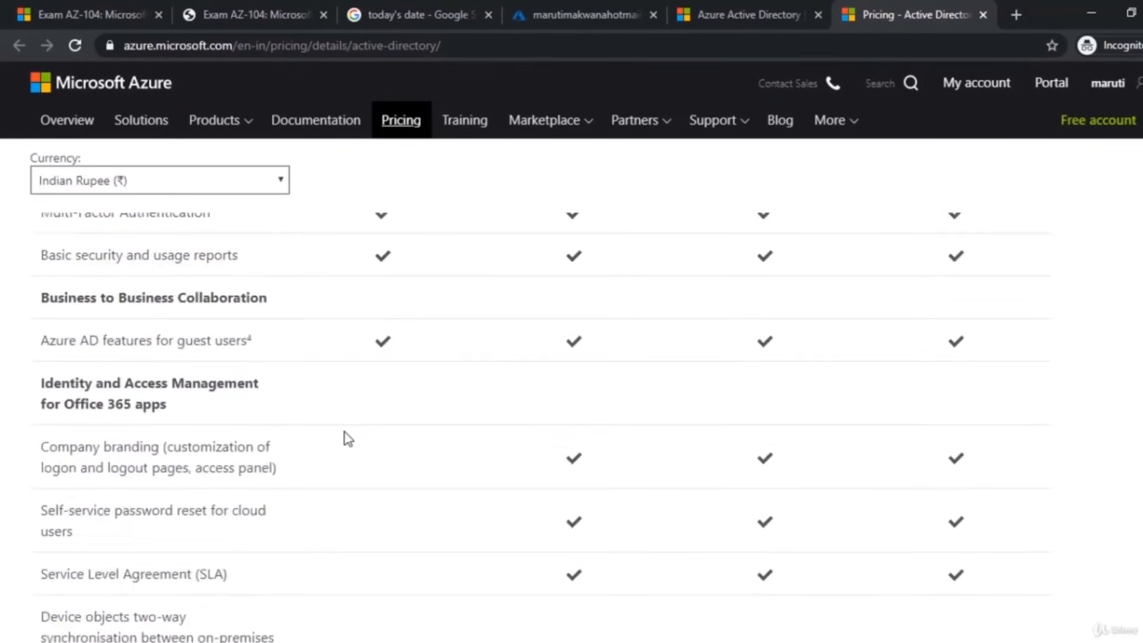
scroll(348, 439, up, 5)
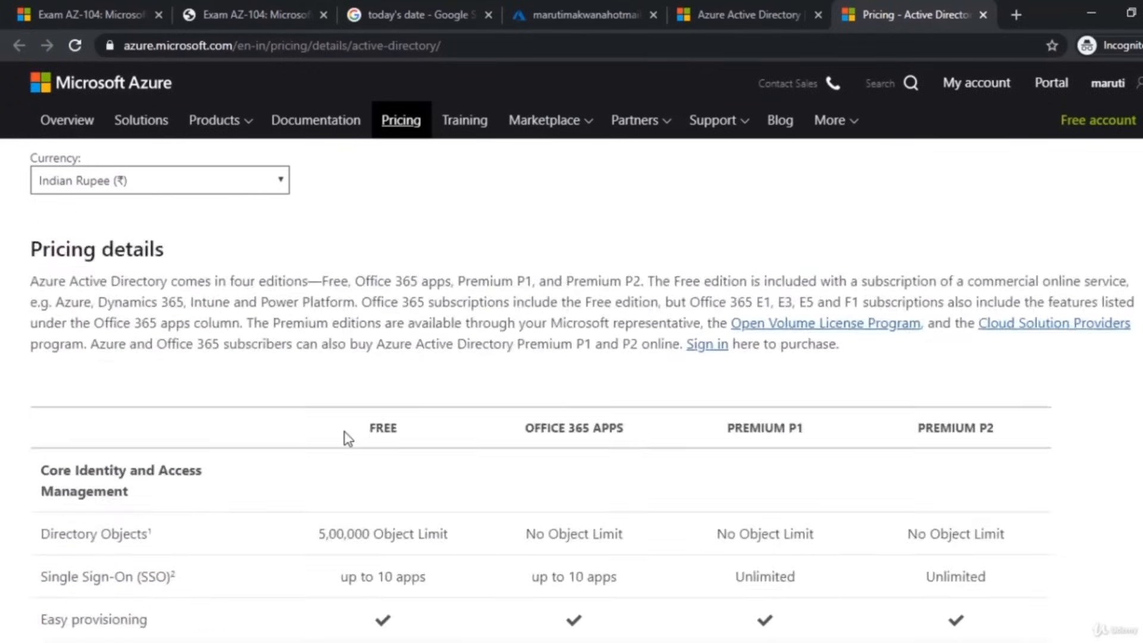
scroll(349, 439, down, 3)
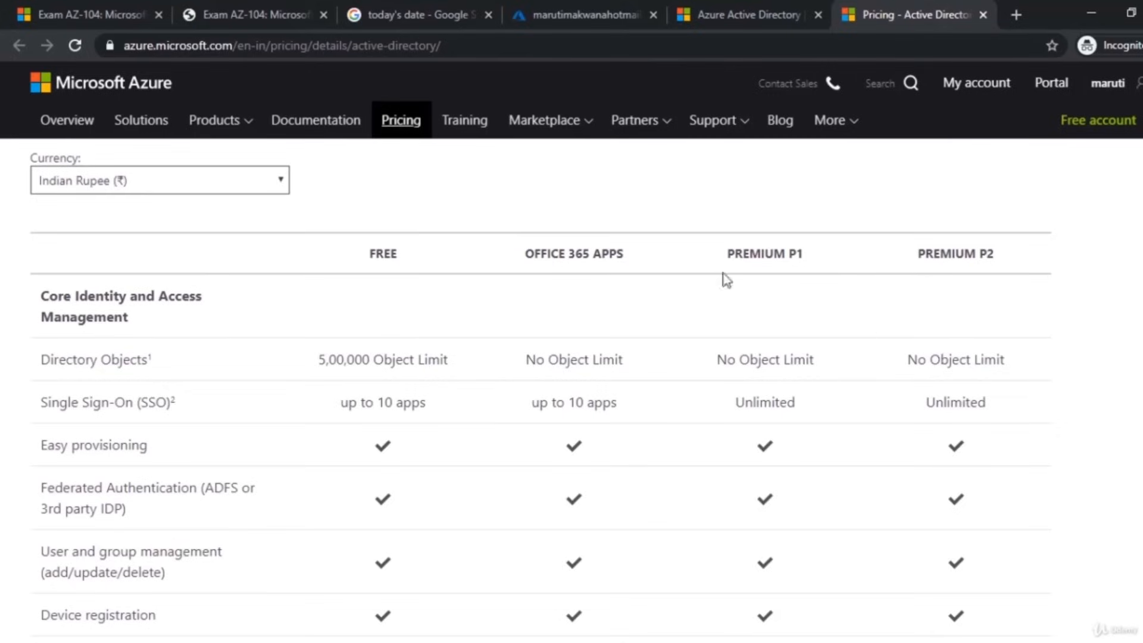
drag(238, 45, 441, 46)
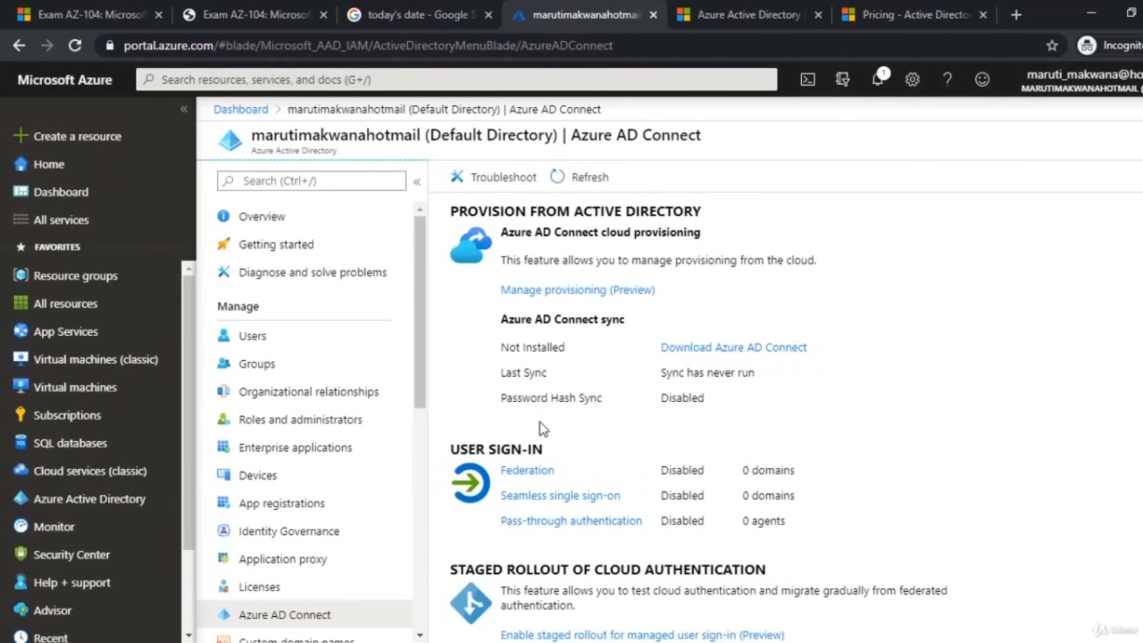
- View the Fortune Creations directory Overview, where Azure AD Connect is not enabled and sync has never run
scroll(543, 429, down, 4)
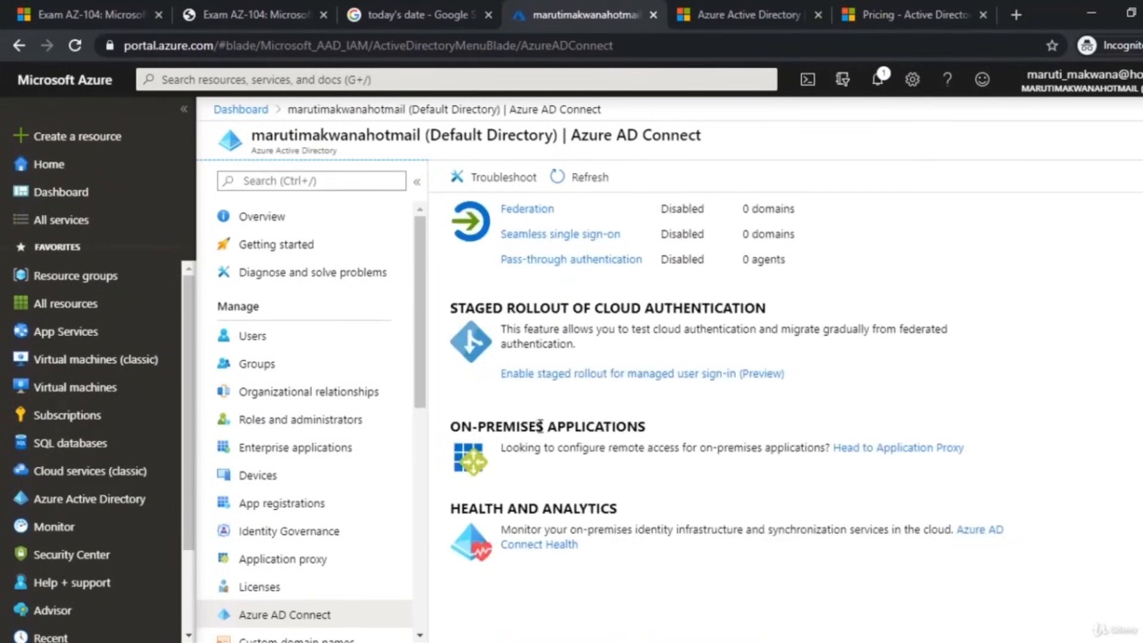
click(301, 225)
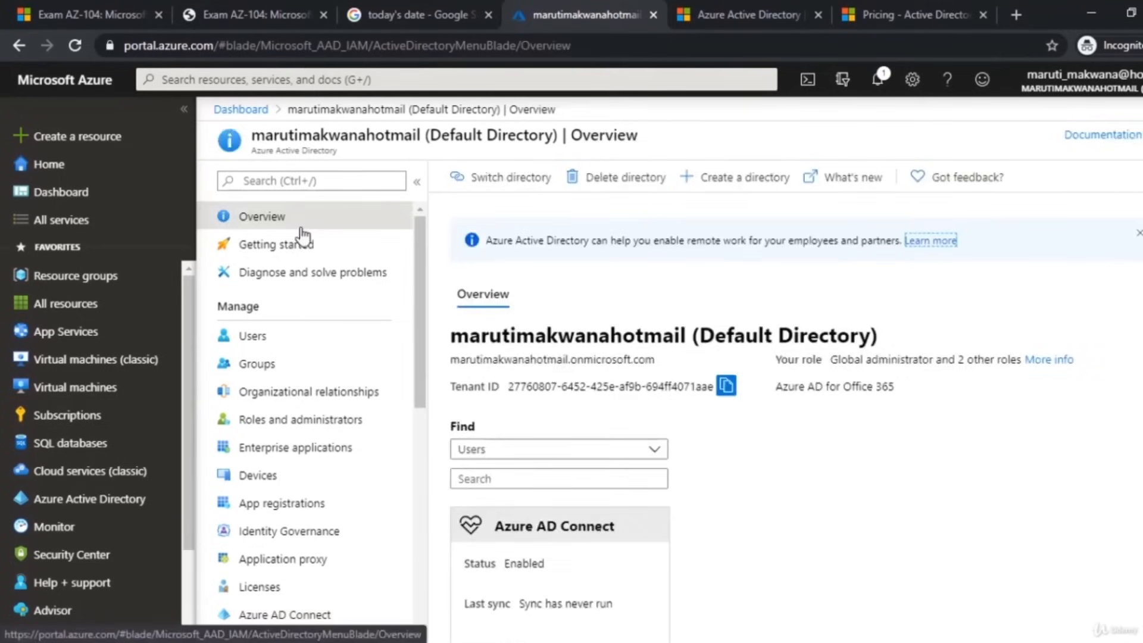
scroll(716, 493, down, 3)
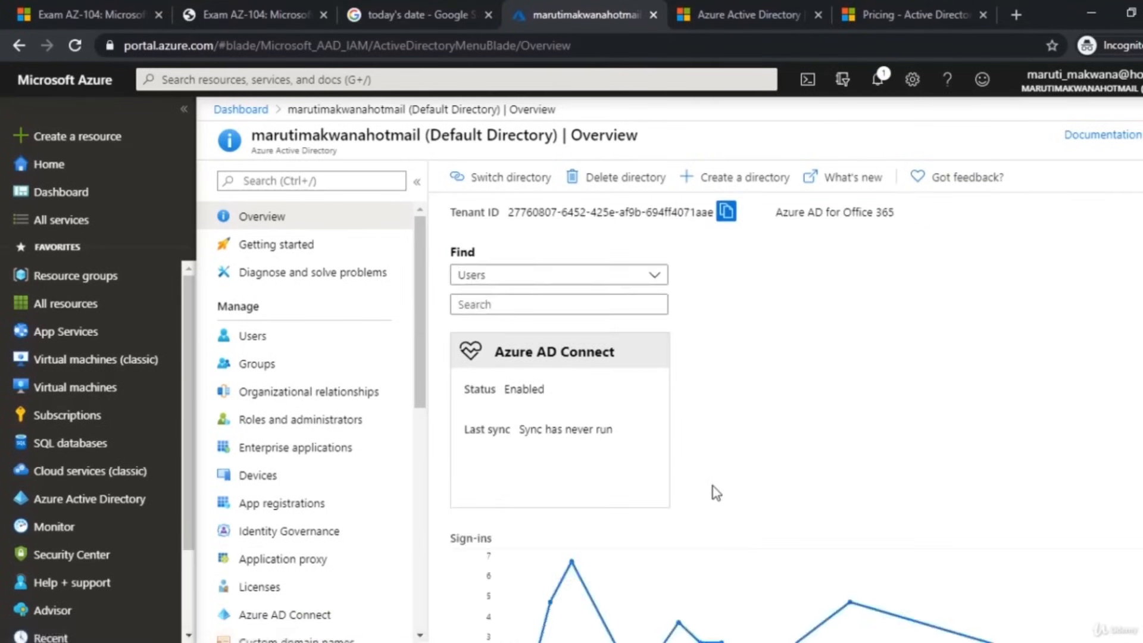
scroll(716, 493, down, 4)
scroll(716, 493, up, 3)
scroll(716, 493, down, 3)
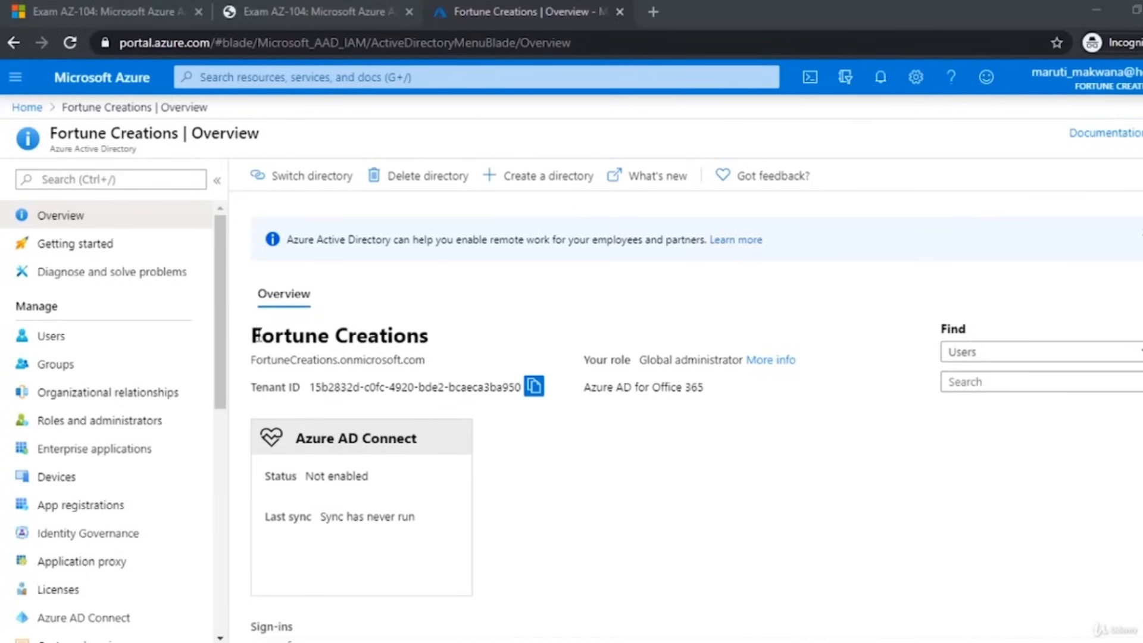
- List all users in Fortune Creations, showing the single admin member from a Microsoft Account
drag(258, 335, 461, 344)
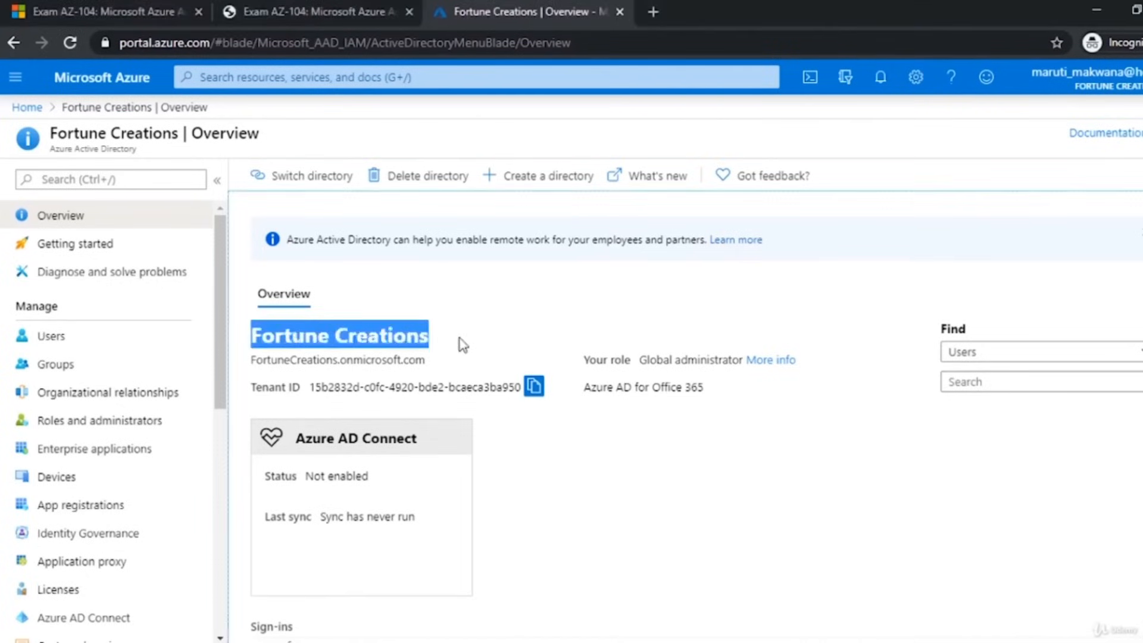
click(329, 364)
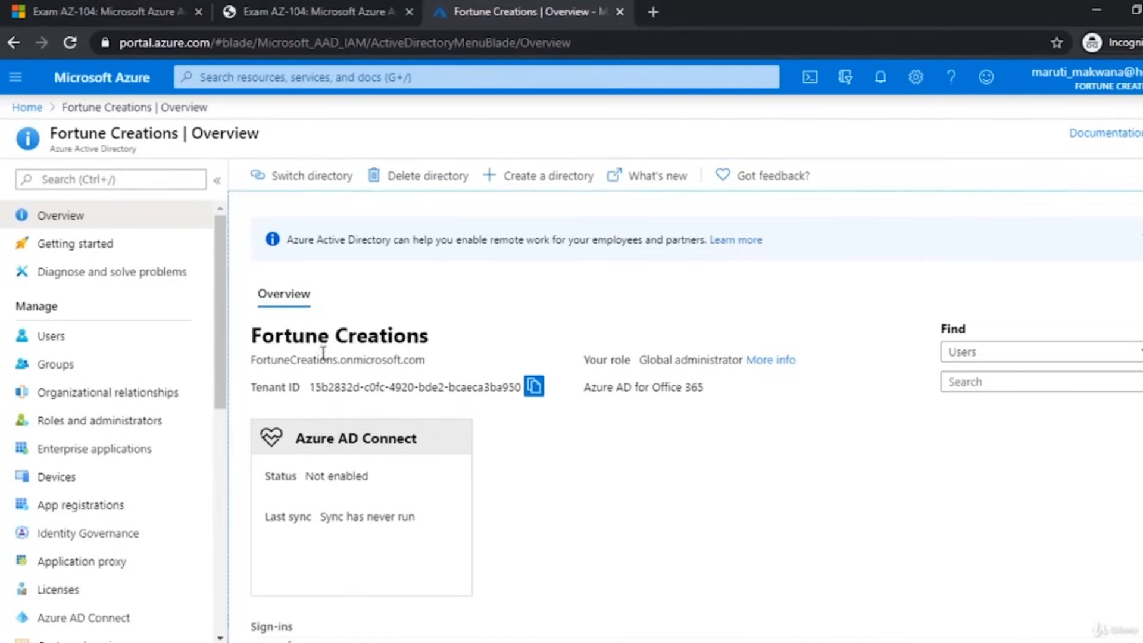
click(59, 337)
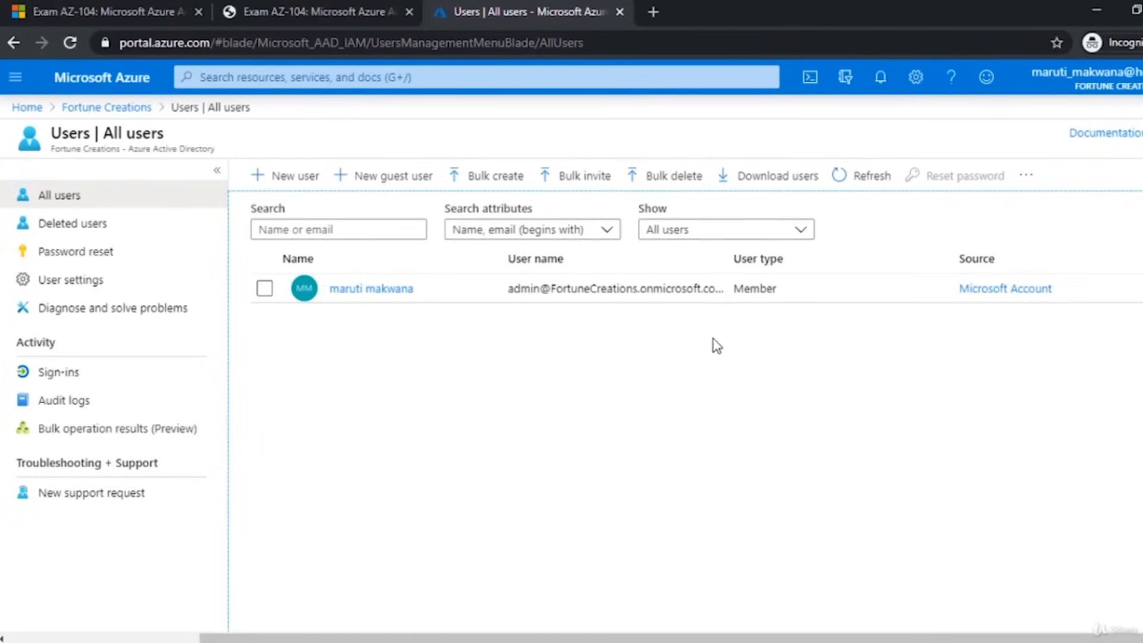
- Go from the Fortune Creations overview through Security to the Multi-Factor Authentication page
click(136, 112)
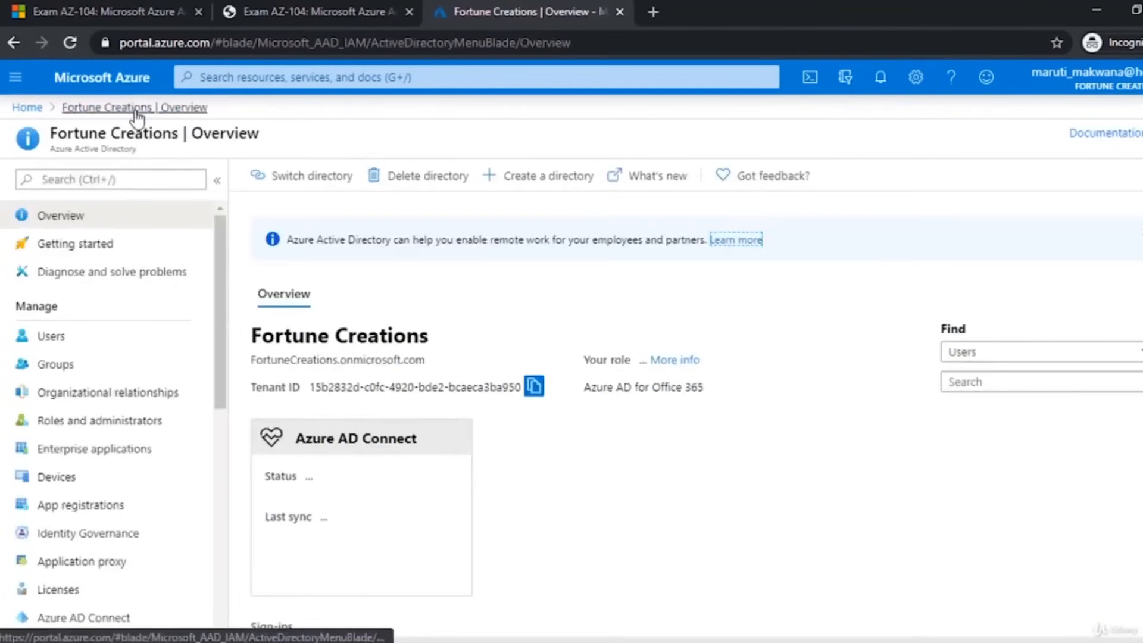
scroll(225, 369, down, 10)
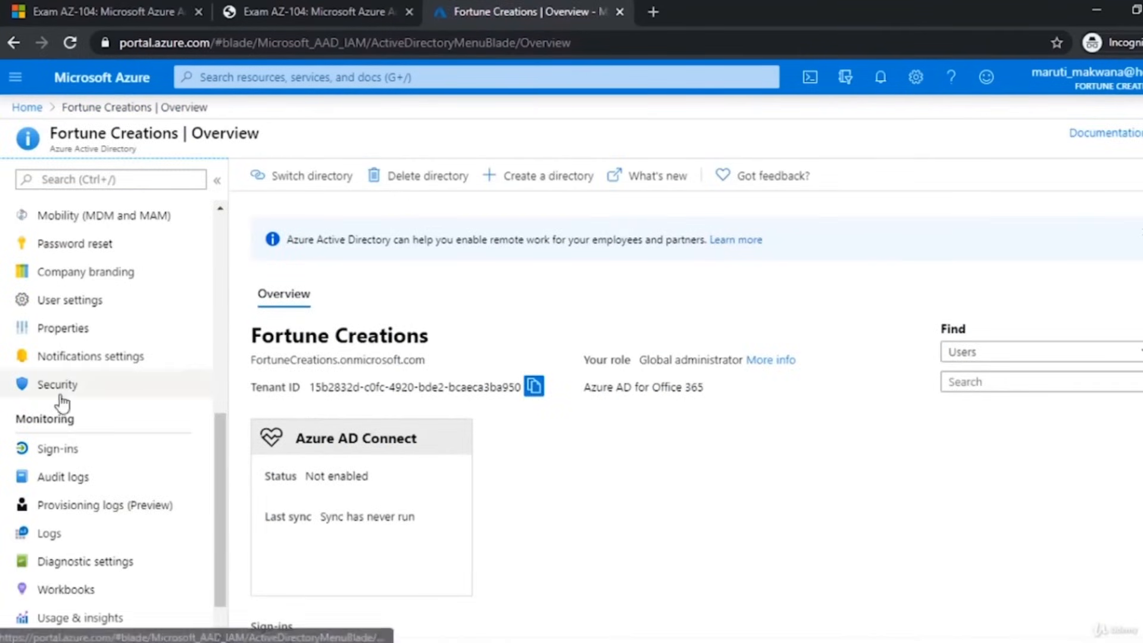
click(56, 387)
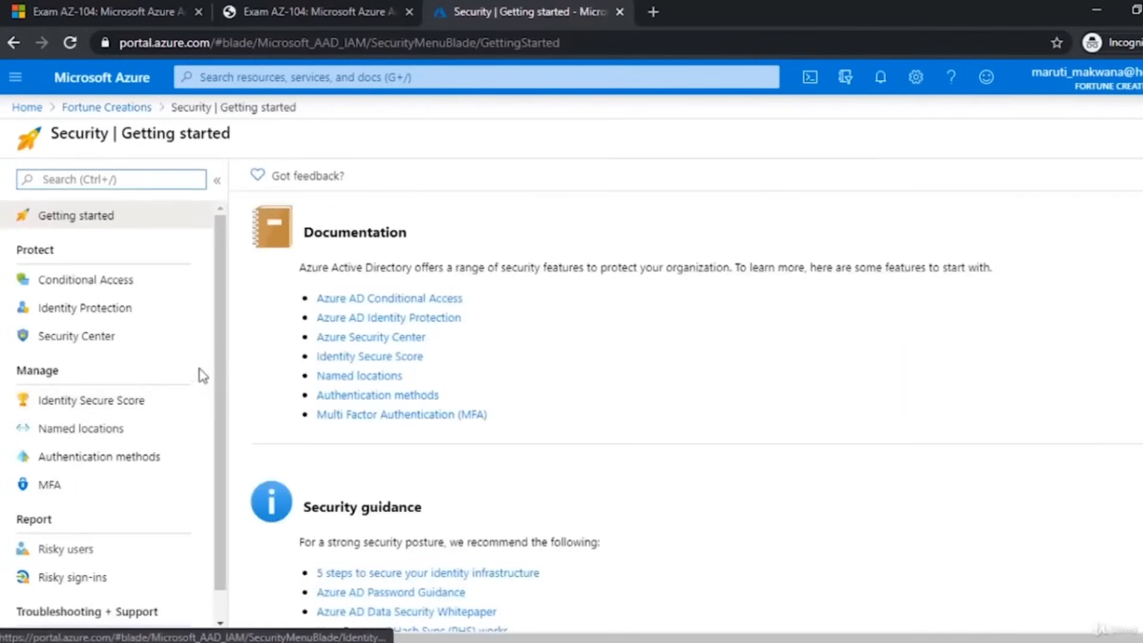
scroll(218, 369, down, 1)
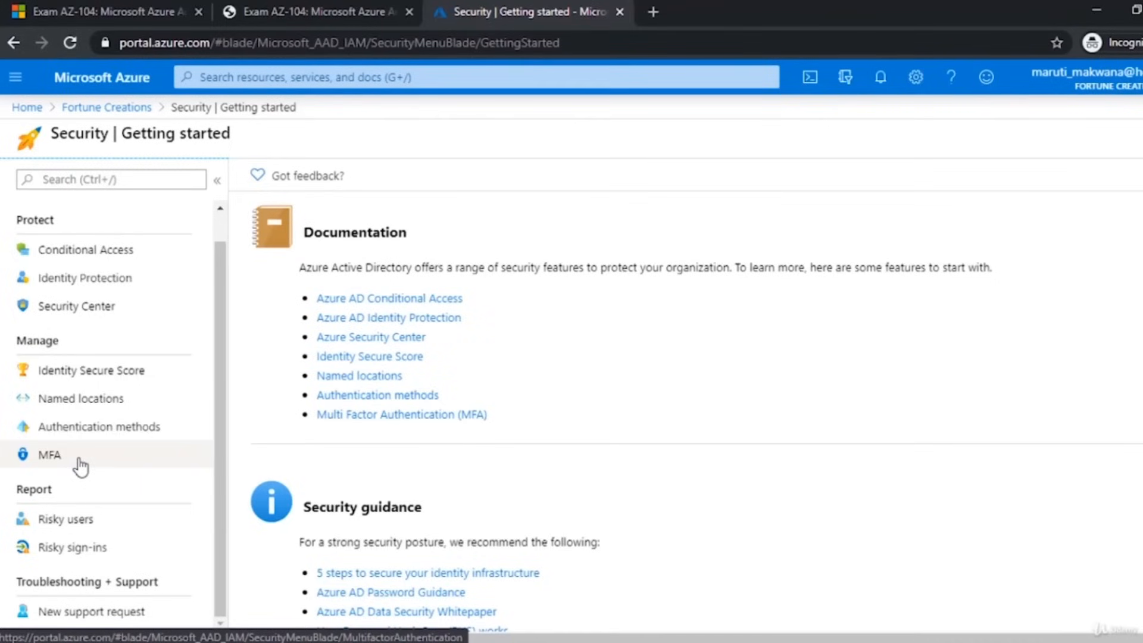
click(80, 463)
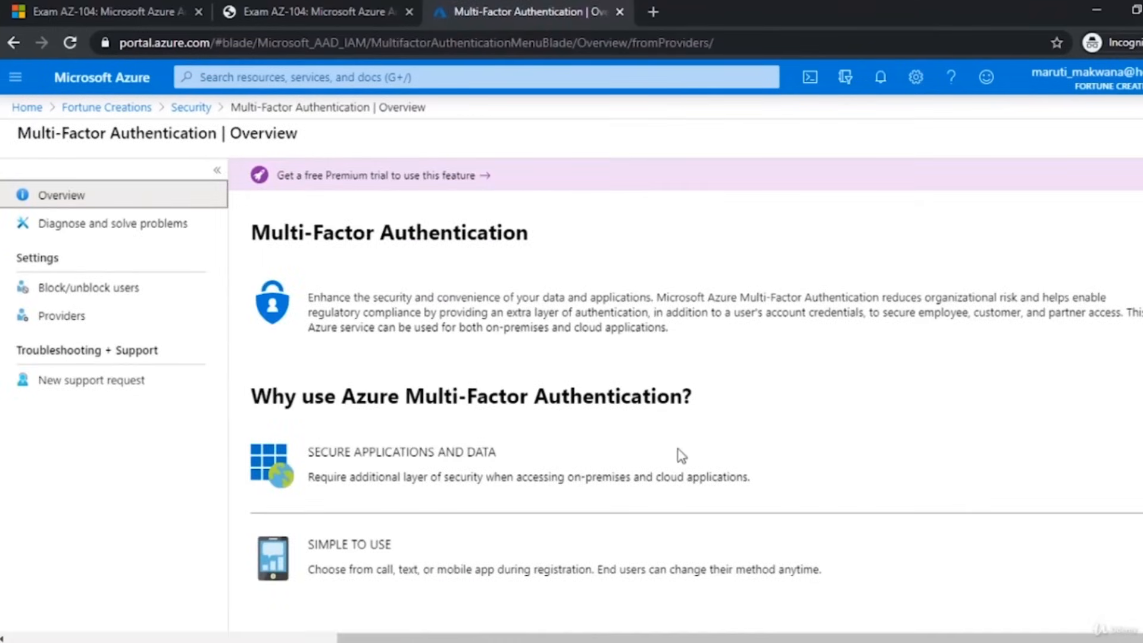
- Bring up the free Premium trial offers, Enterprise Mobility + Security E5 and Azure AD Premium P2
scroll(682, 456, down, 2)
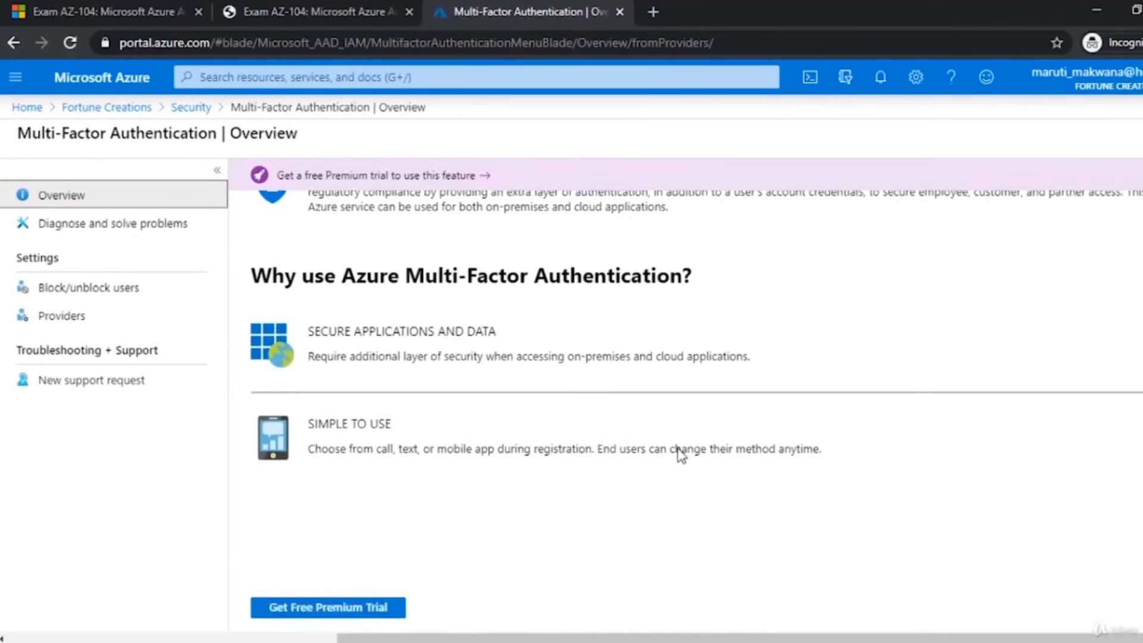
scroll(680, 452, up, 2)
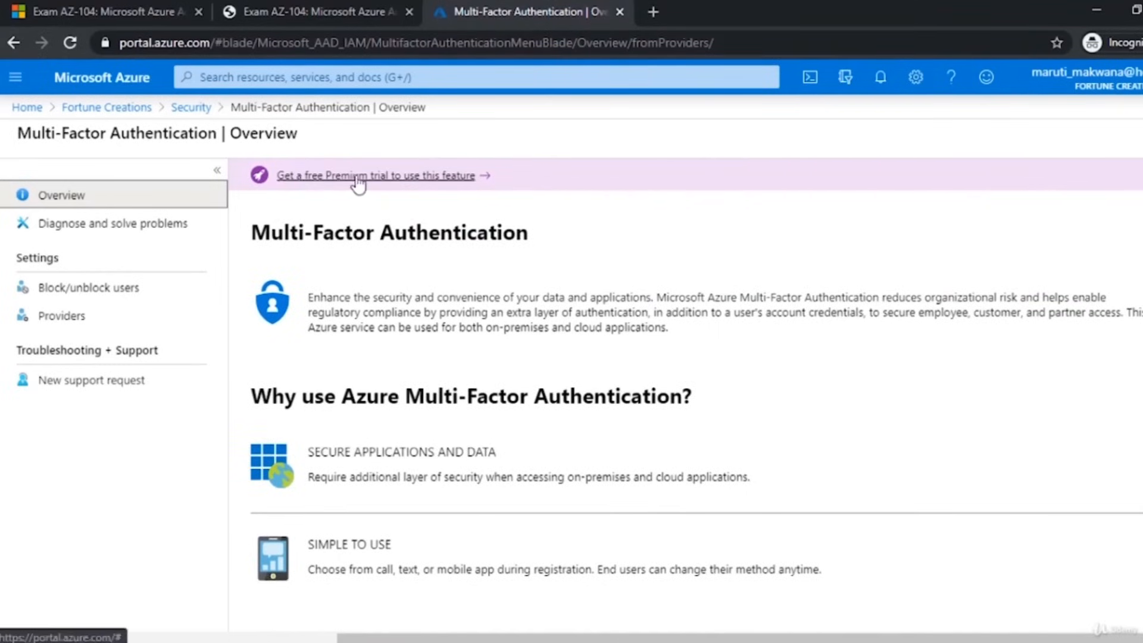
click(456, 186)
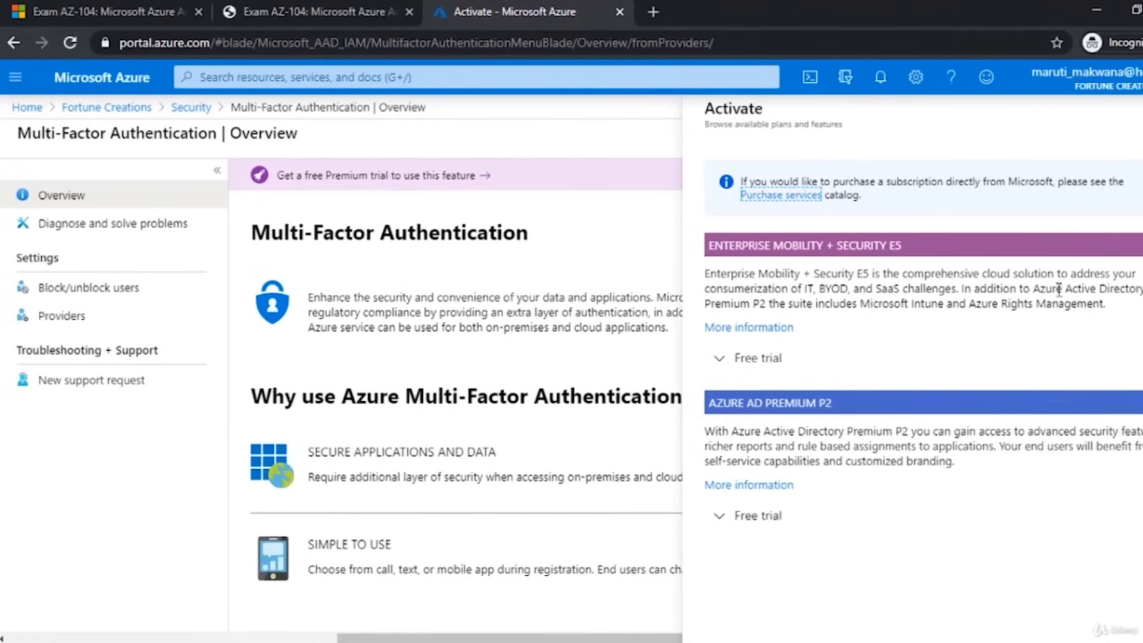
- Activate the Azure AD Premium P2 free trial and return to the Security getting-started page
drag(1043, 290, 772, 303)
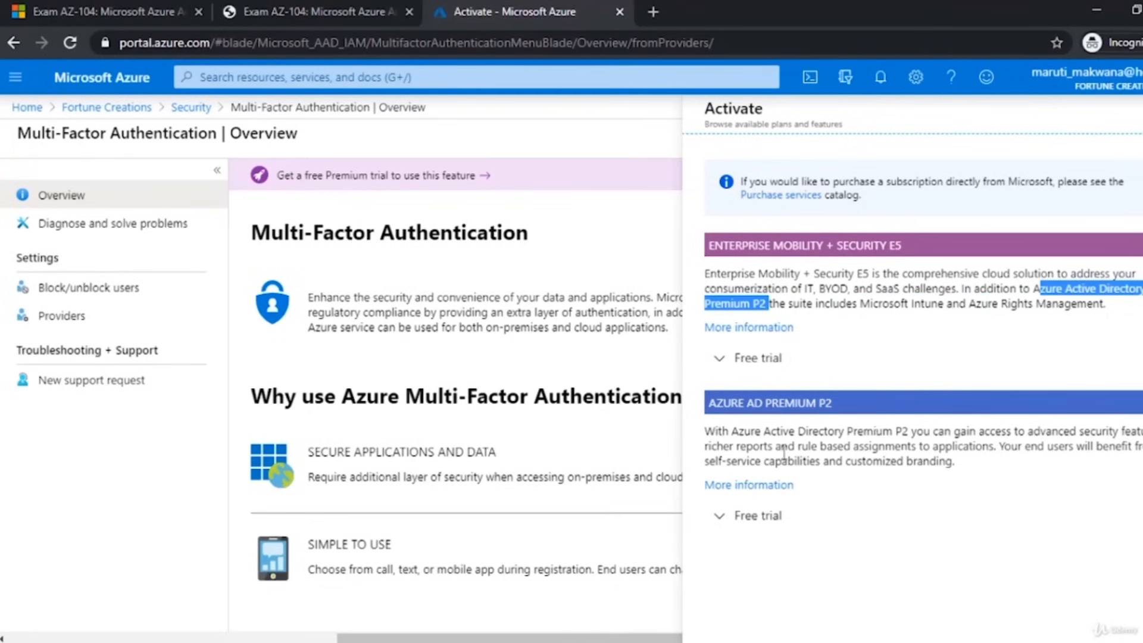
click(971, 280)
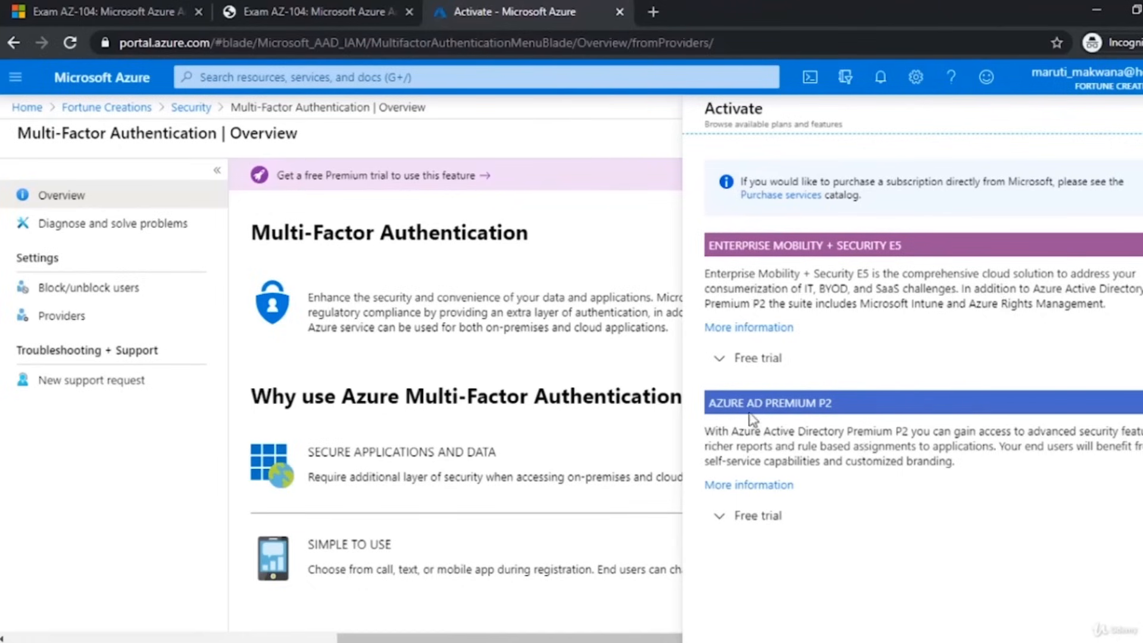
click(741, 516)
scroll(743, 518, down, 2)
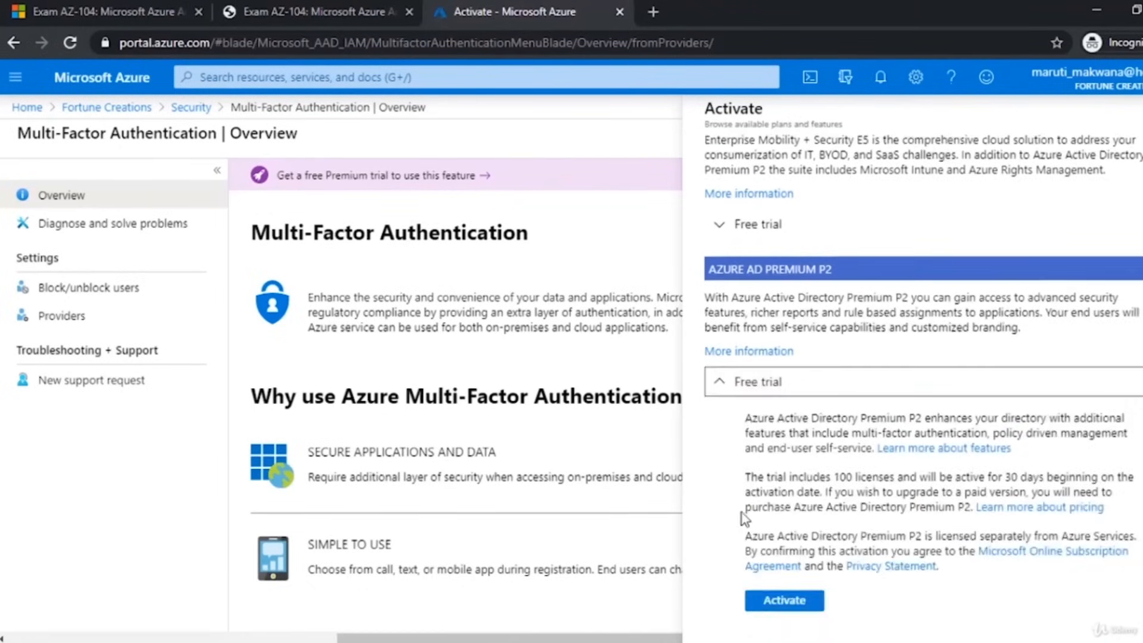
click(785, 601)
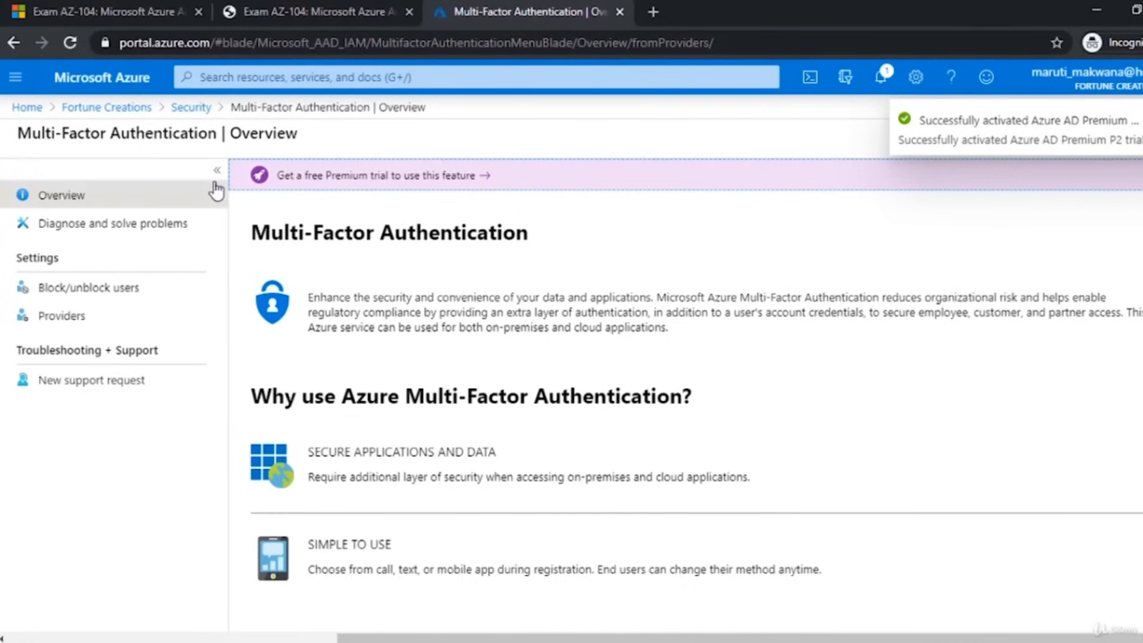
click(191, 108)
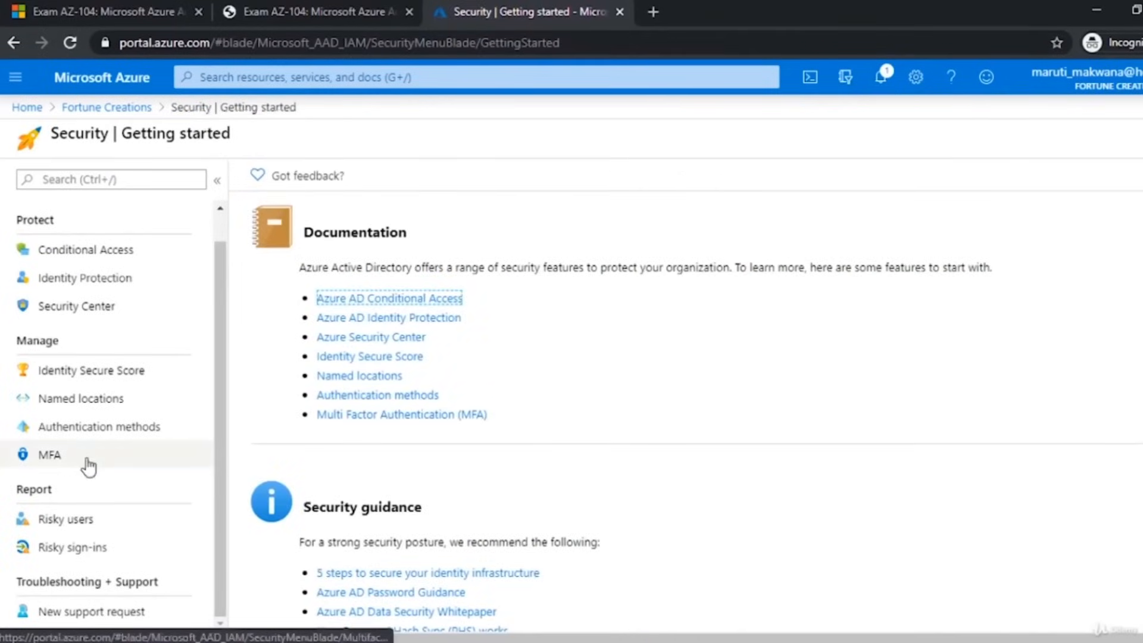
click(76, 468)
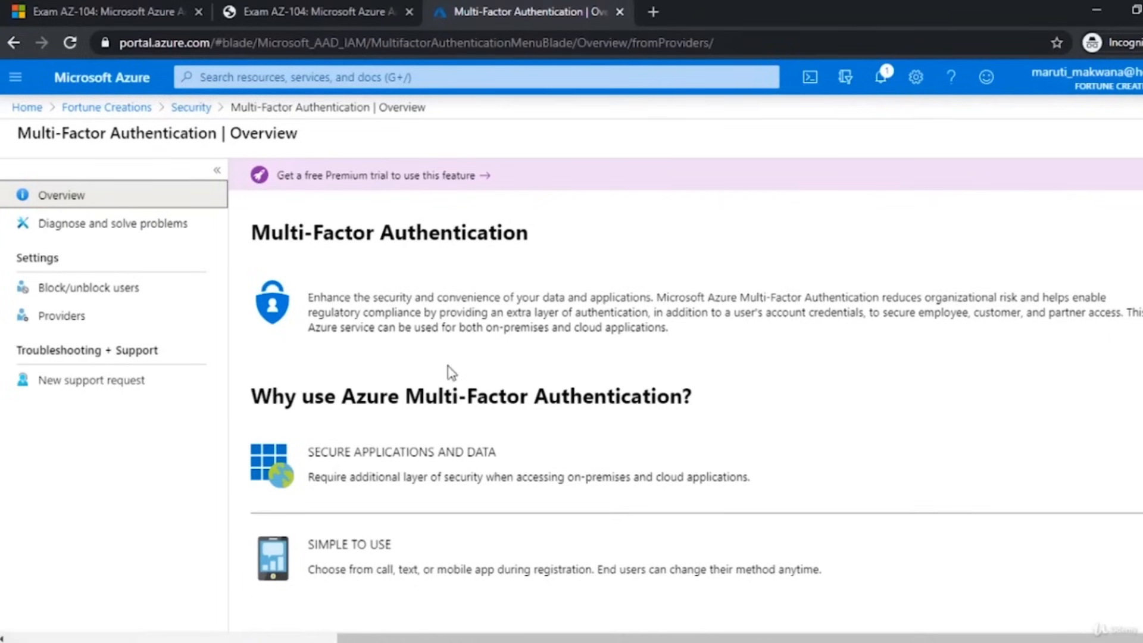
click(660, 15)
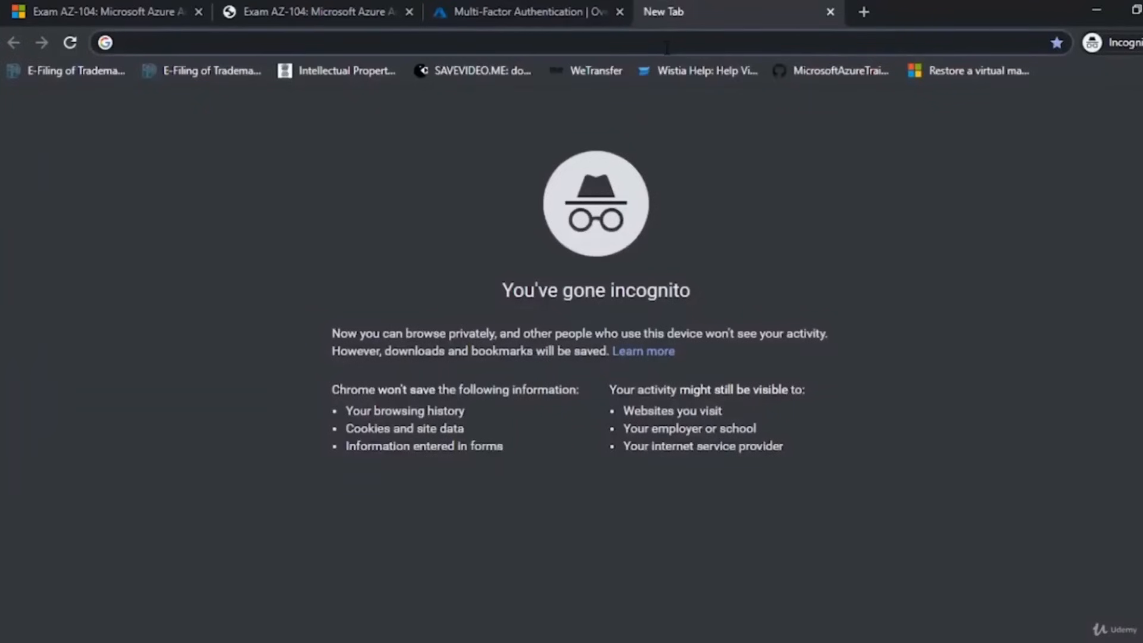
- Load aka.ms/mfasetup and continue past the 'more information required' sign-in prompt
text(ak)
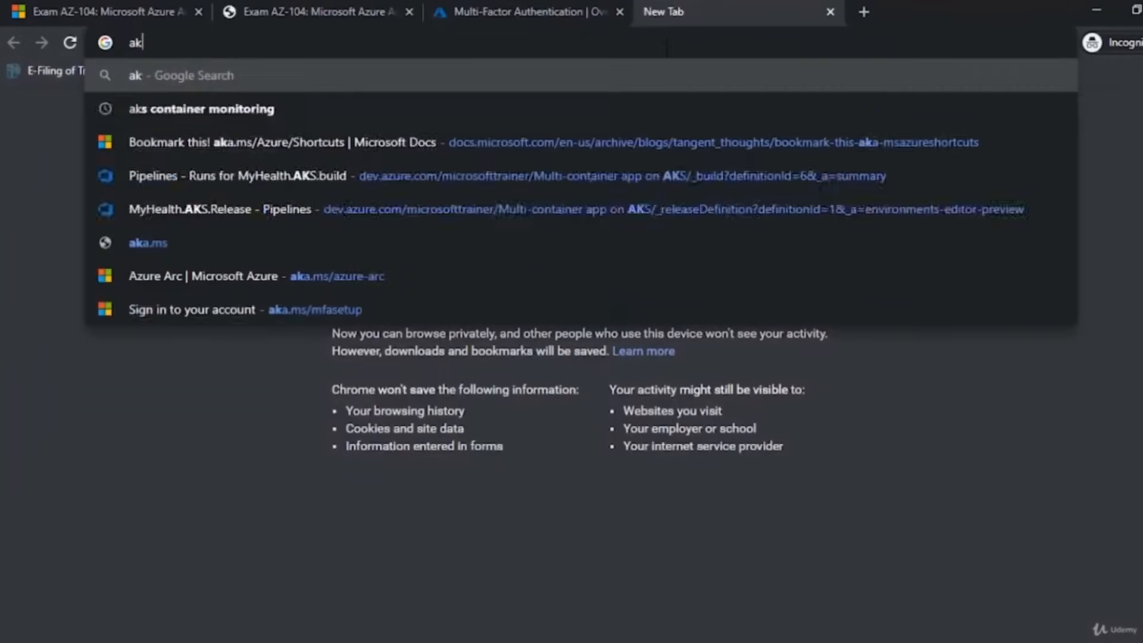
text(a.ms)
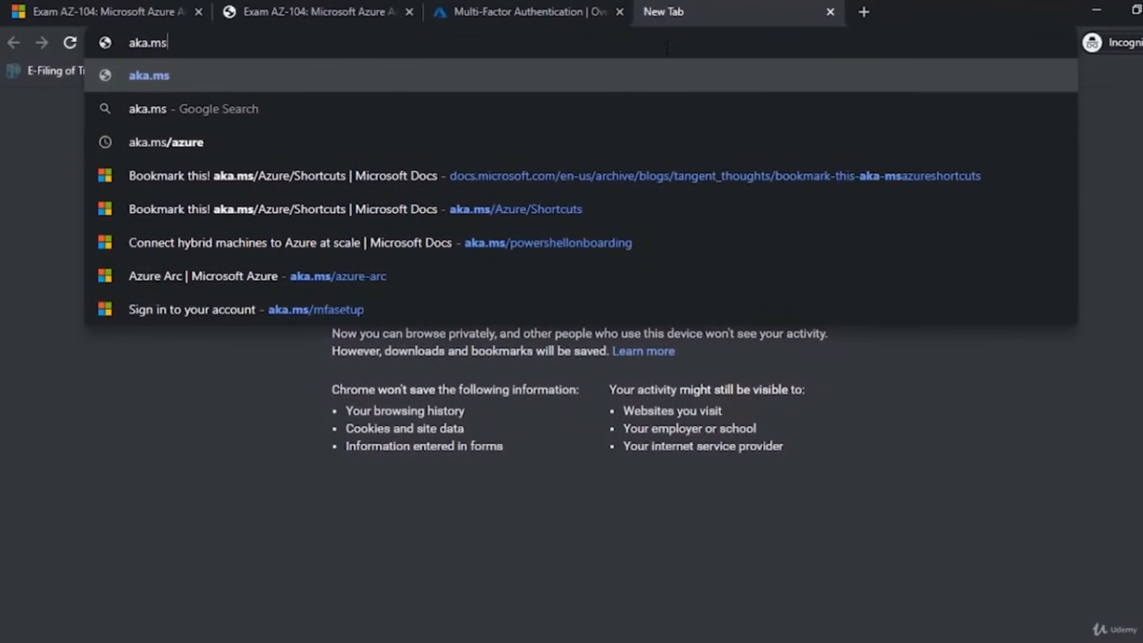
text(/mfasetup)
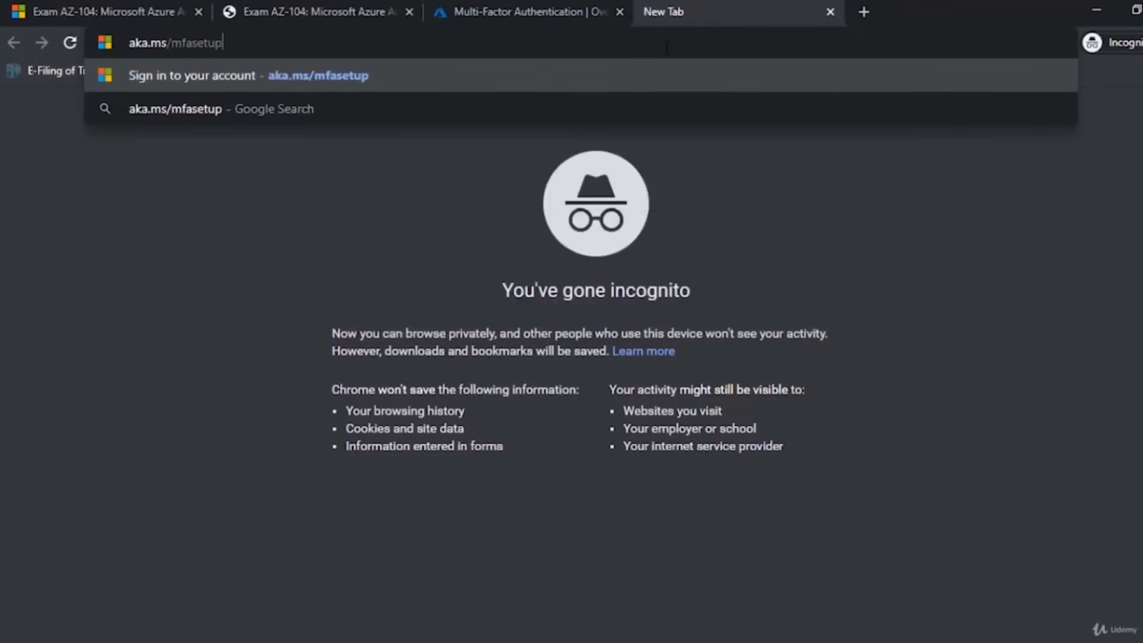
key(Return)
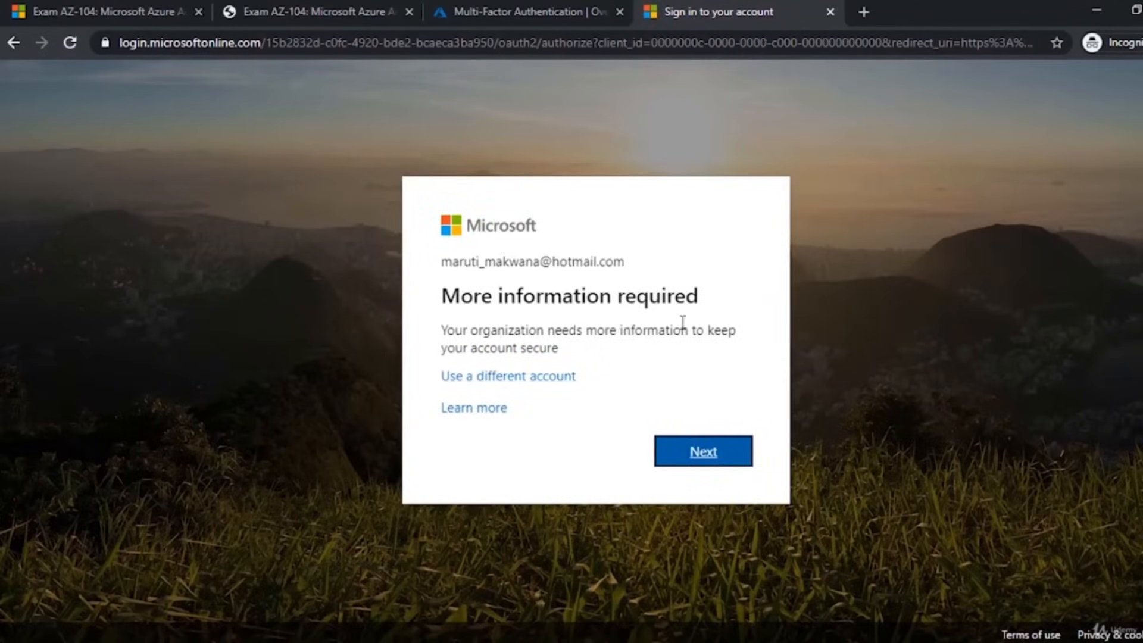
click(691, 461)
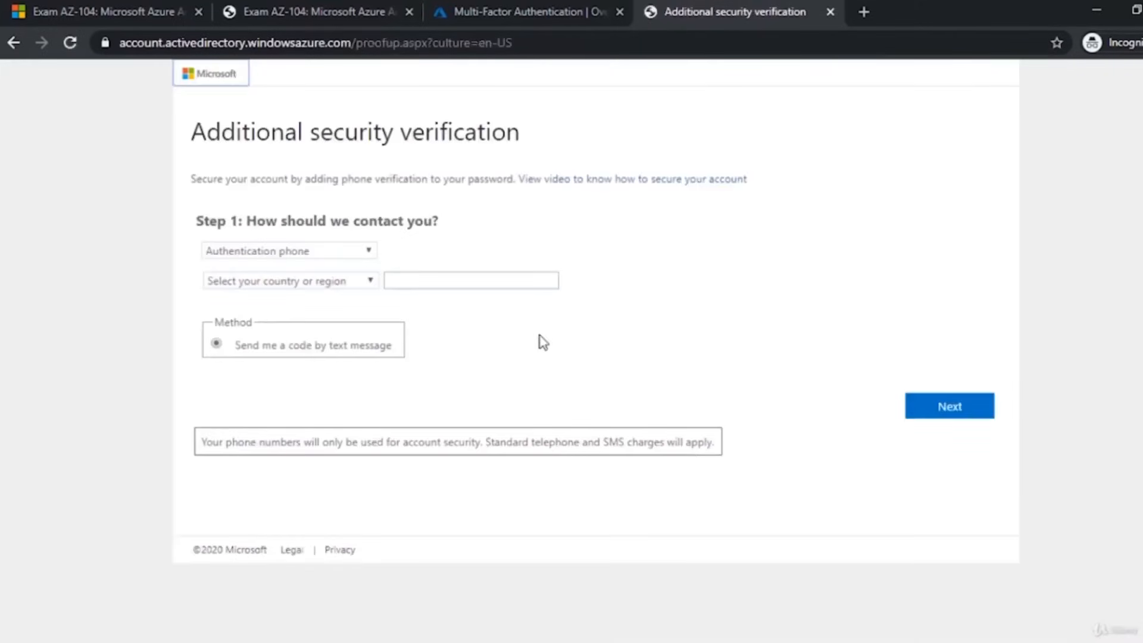
- Keep Authentication phone as the contact method and choose India (+91) as the country
click(355, 254)
click(355, 254)
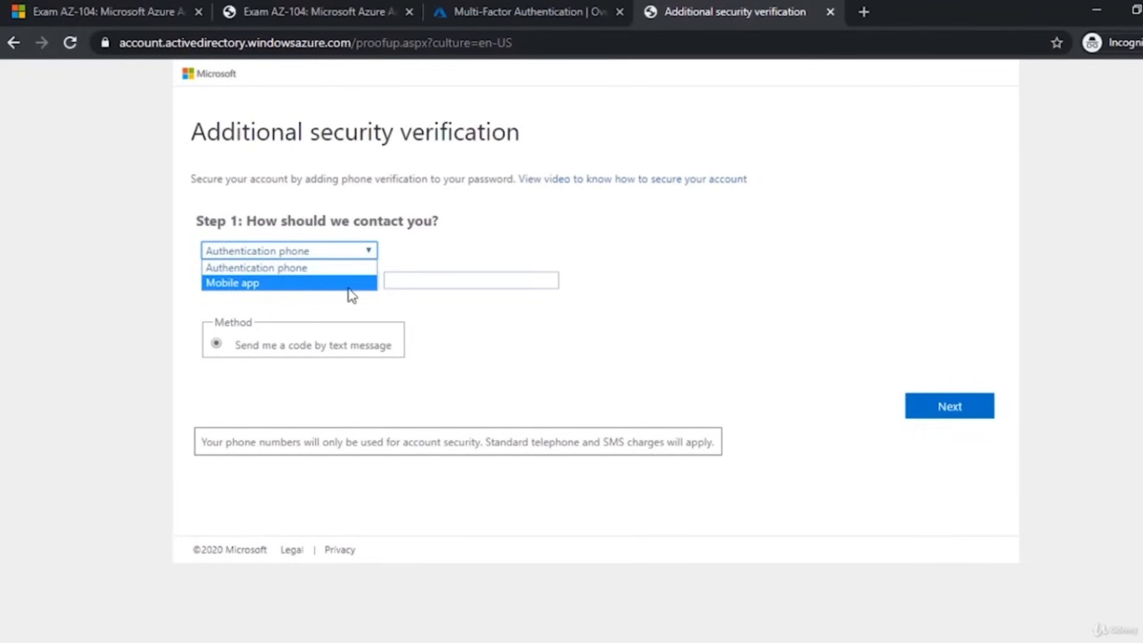
click(344, 269)
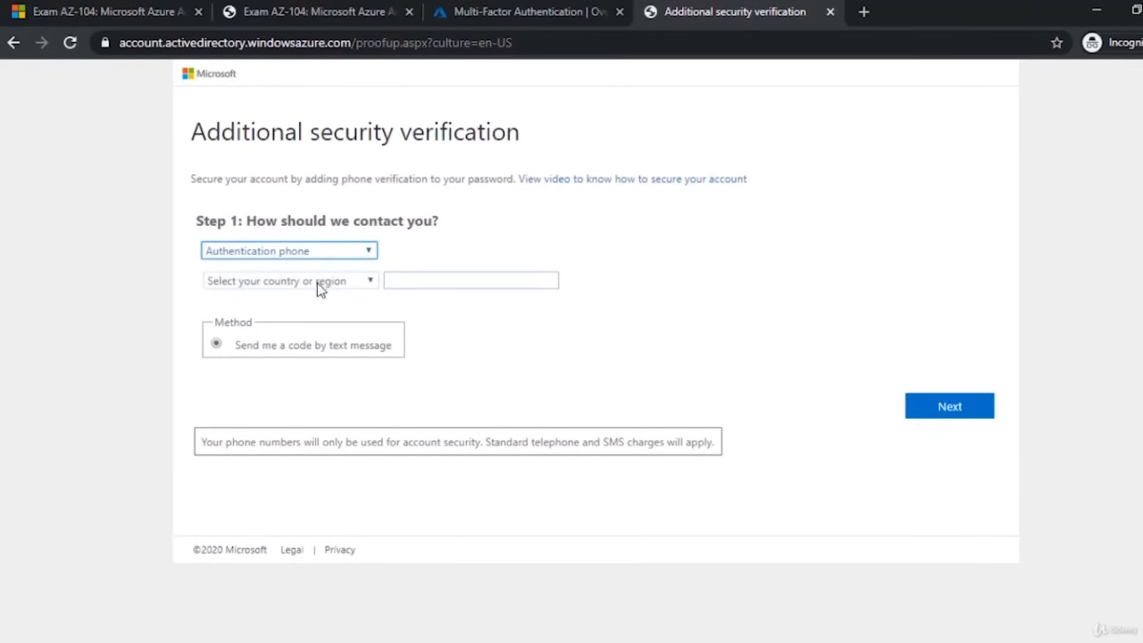
click(318, 286)
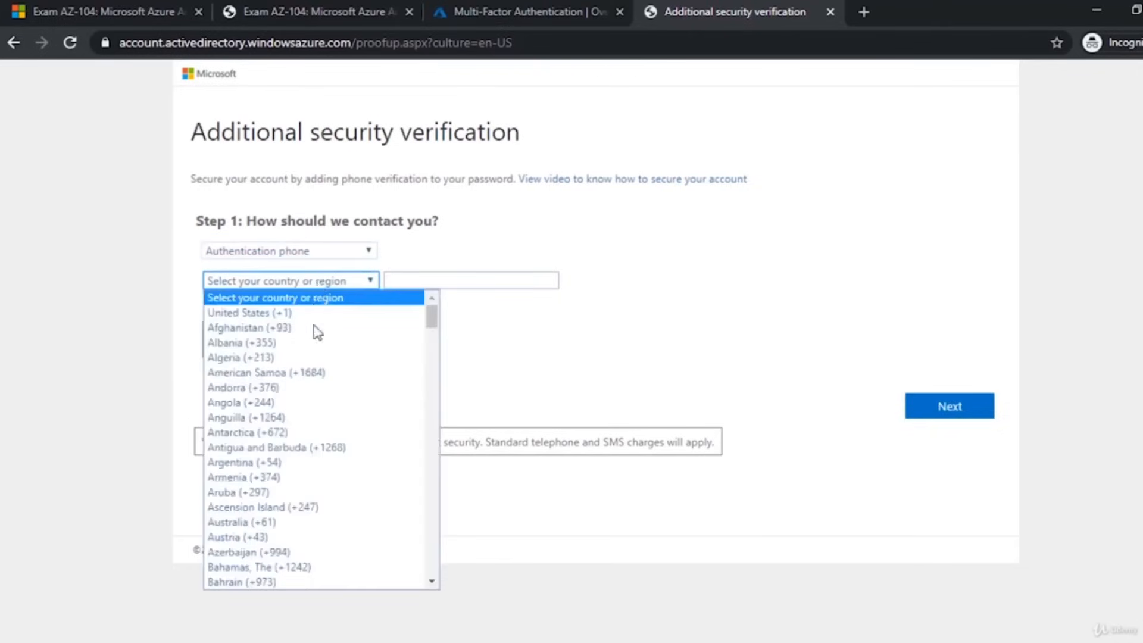
scroll(316, 357, down, 20)
scroll(315, 360, up, 15)
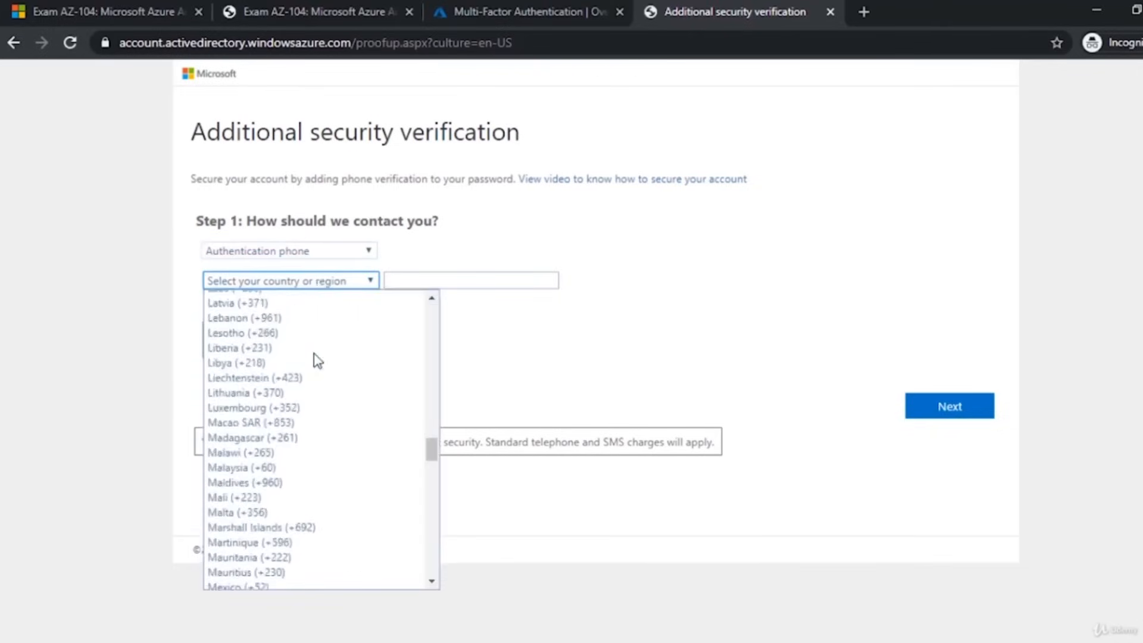
click(276, 356)
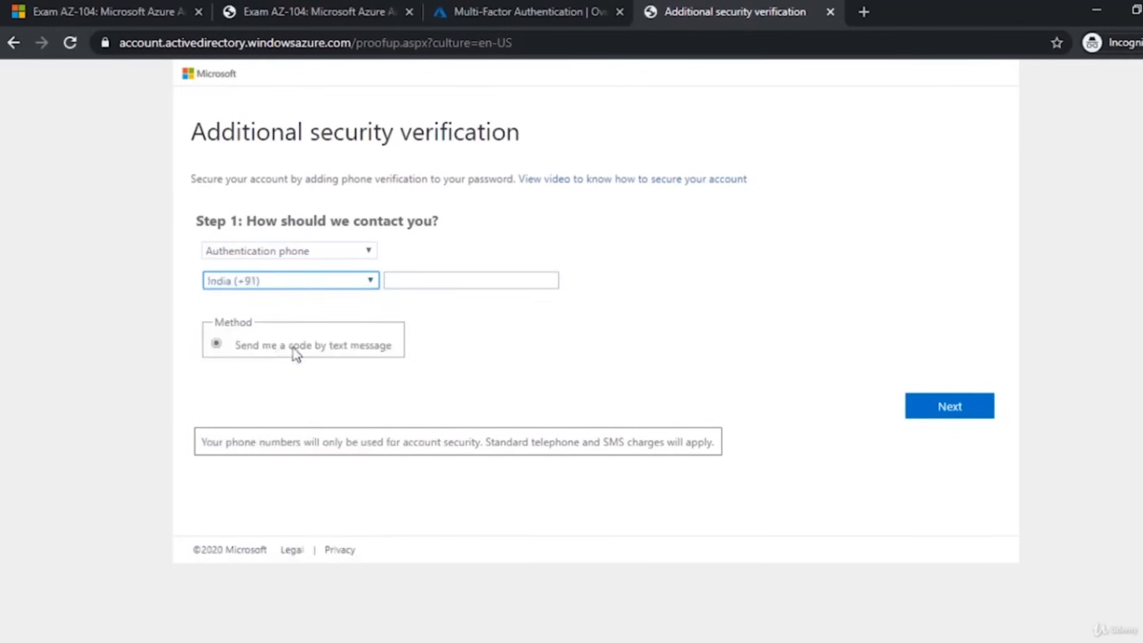
- Enter the phone number without its leading 0 and request a verification code by text
click(422, 281)
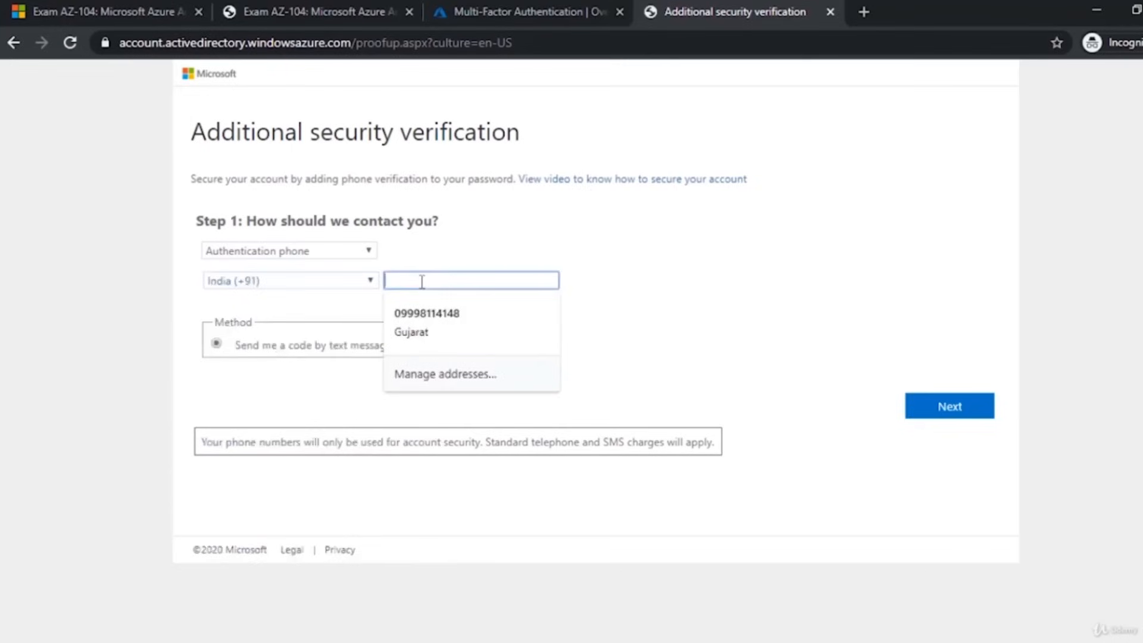
click(449, 313)
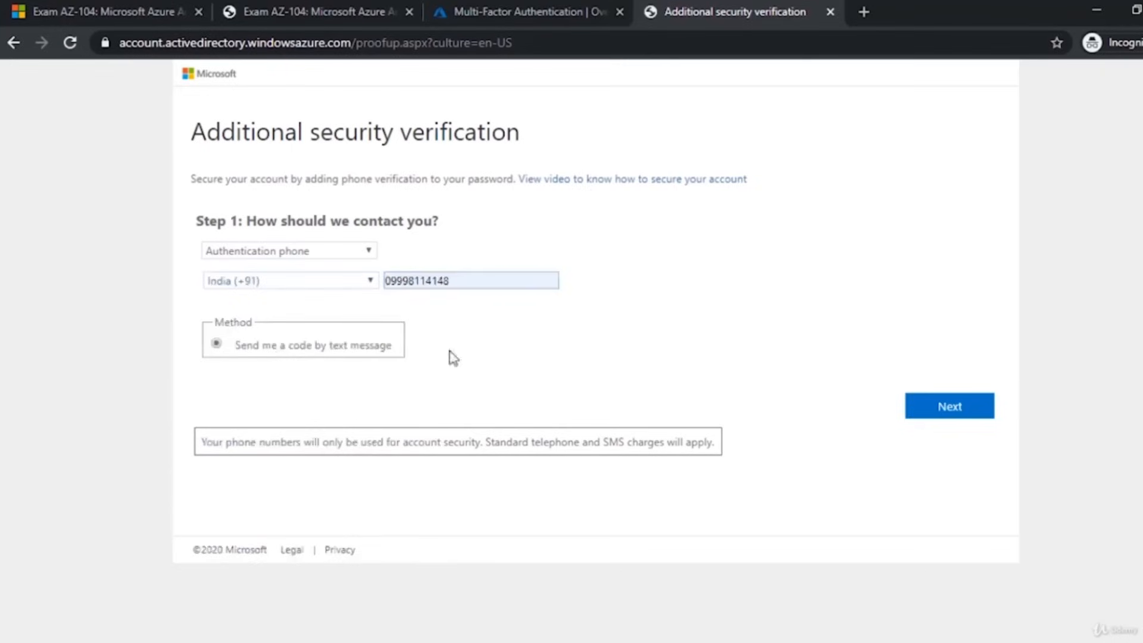
drag(392, 281, 373, 285)
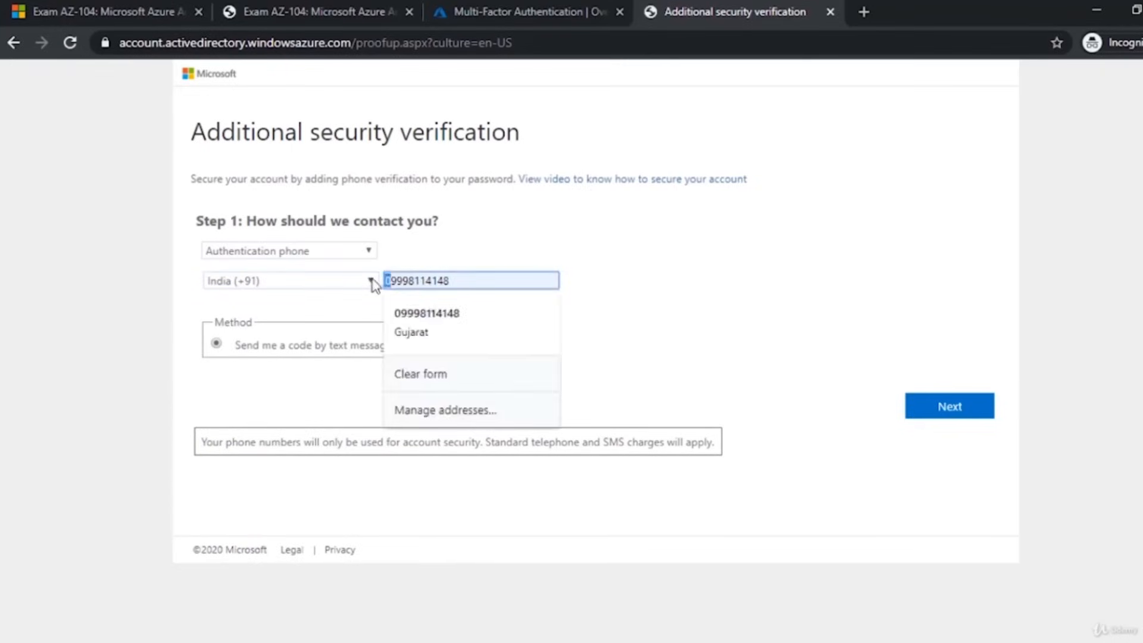
key(BackSpace)
click(505, 349)
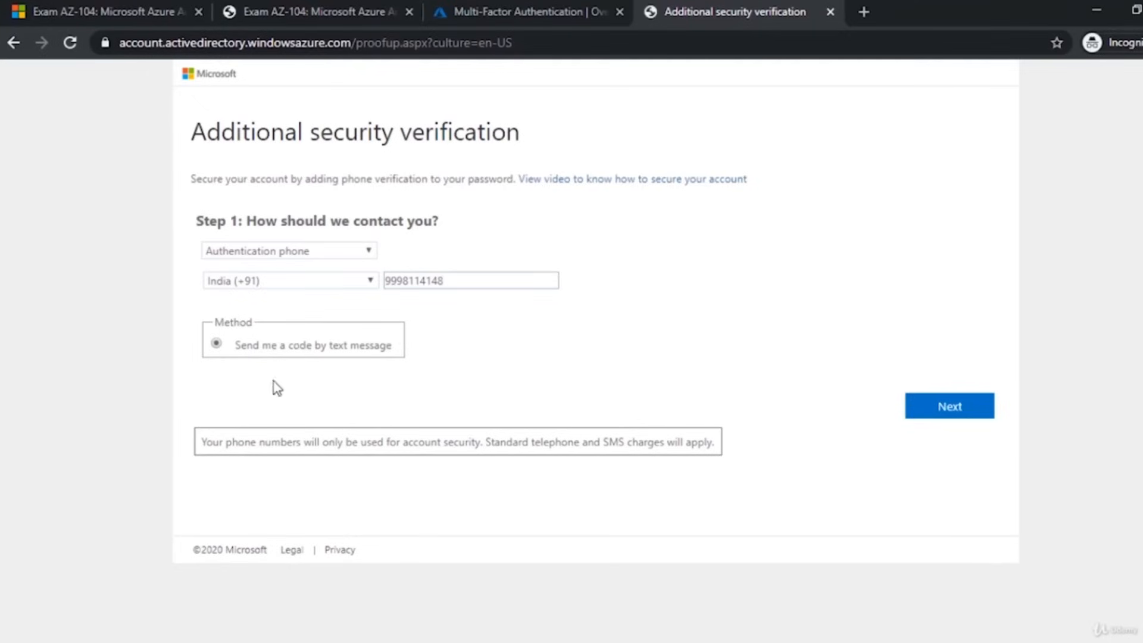
click(954, 409)
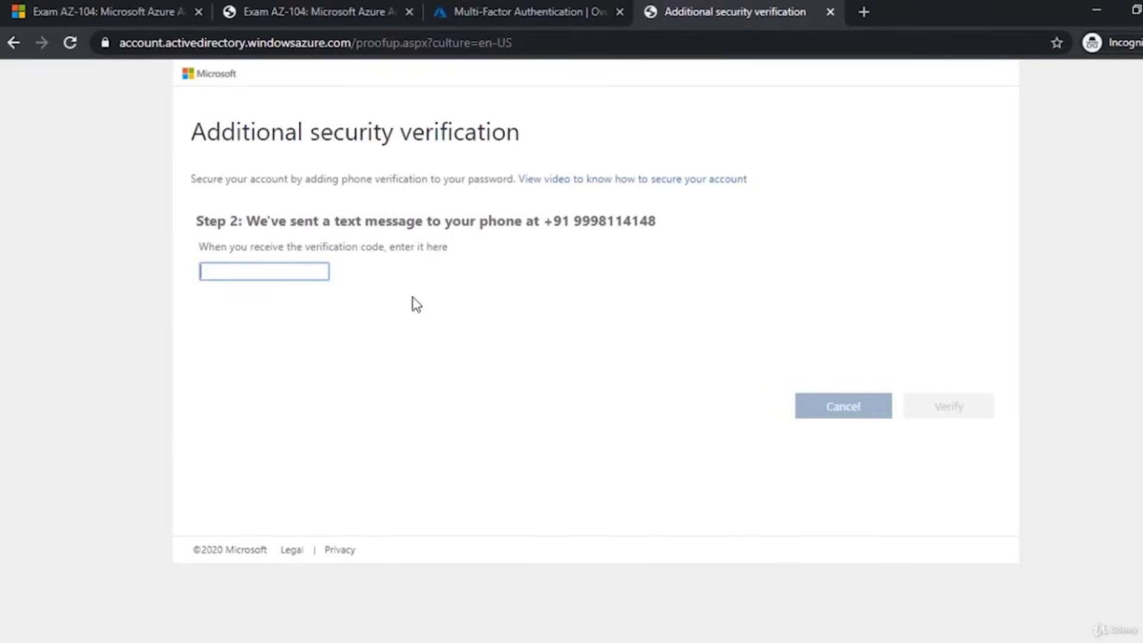
- Verify the phone with the texted code, finish setup, and close the verification tab
click(287, 271)
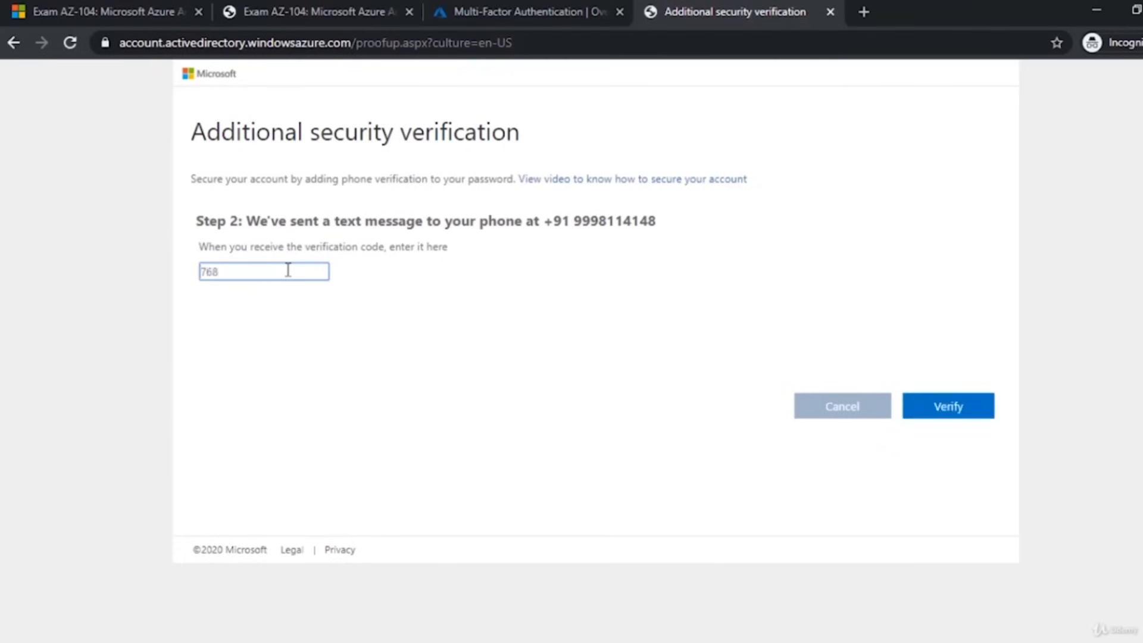
click(961, 405)
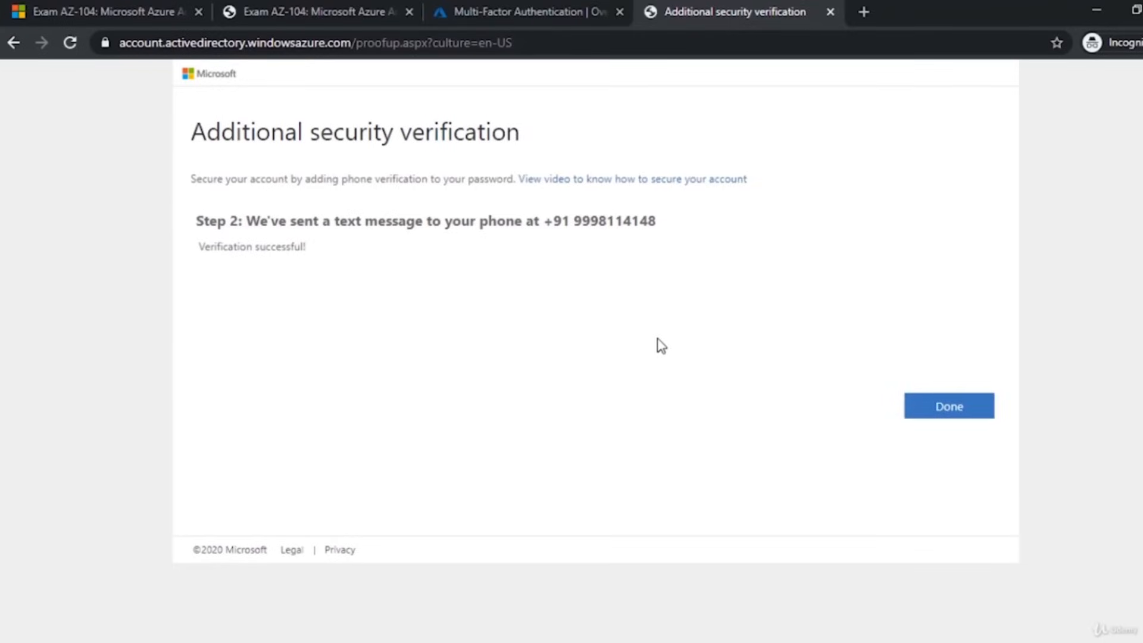
click(937, 410)
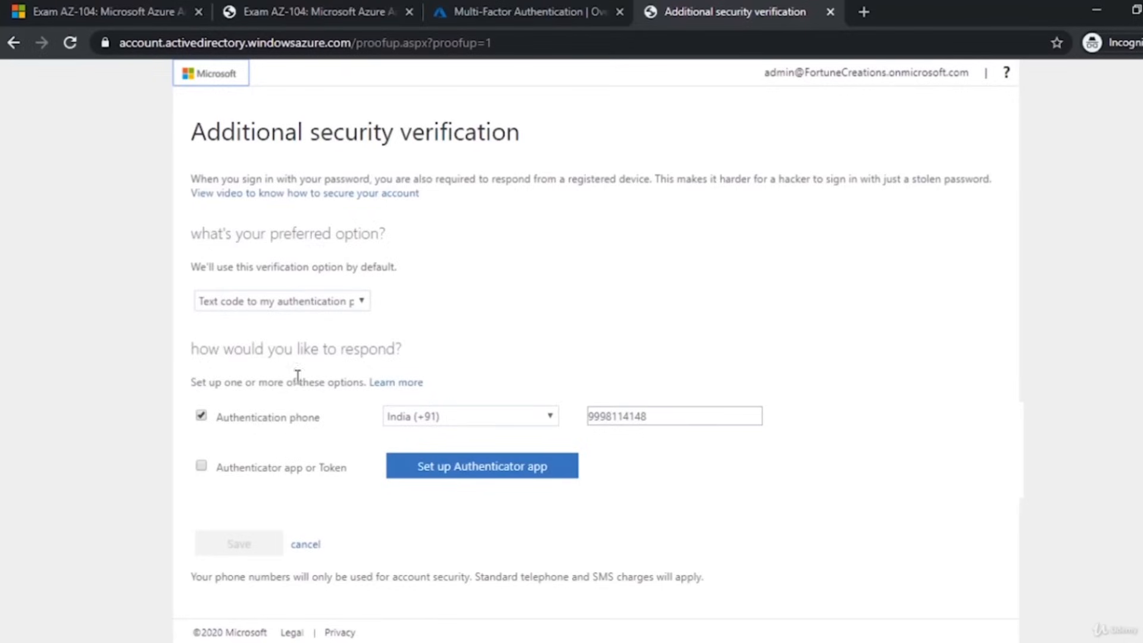
click(830, 12)
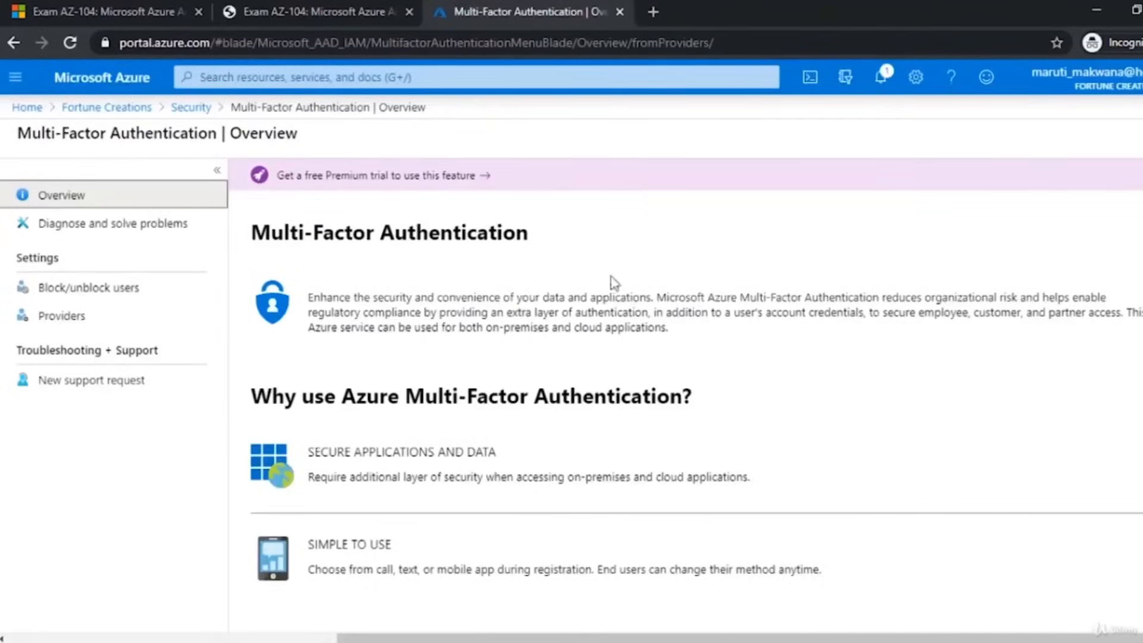
- Open Azure Active Directory for Fortune Creations and view its Security > MFA overview
click(69, 42)
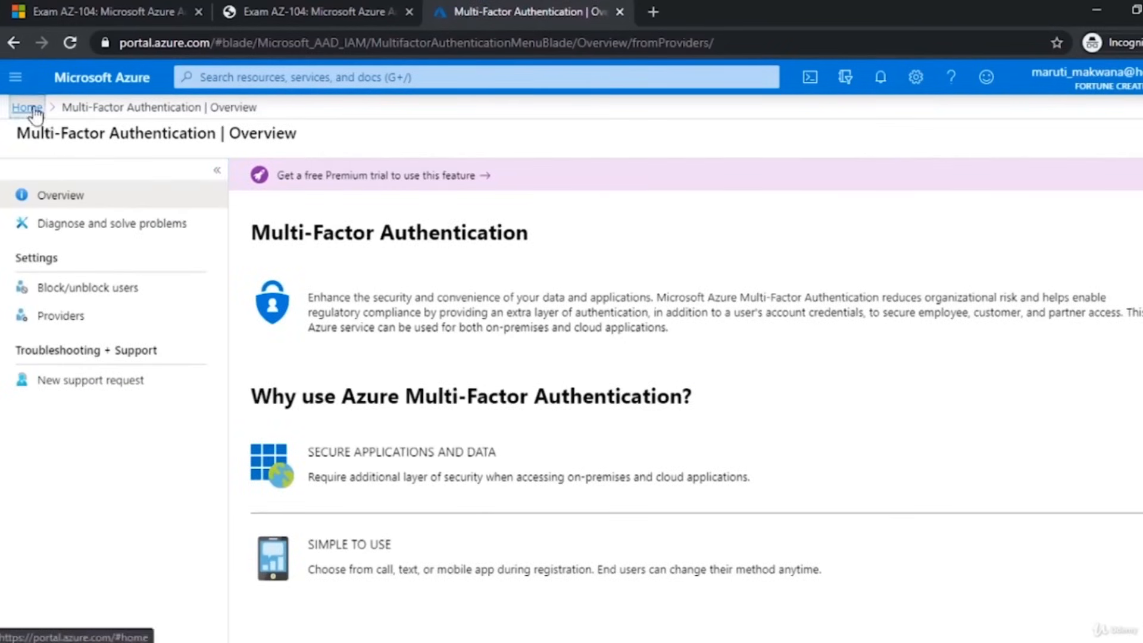
click(34, 109)
click(15, 76)
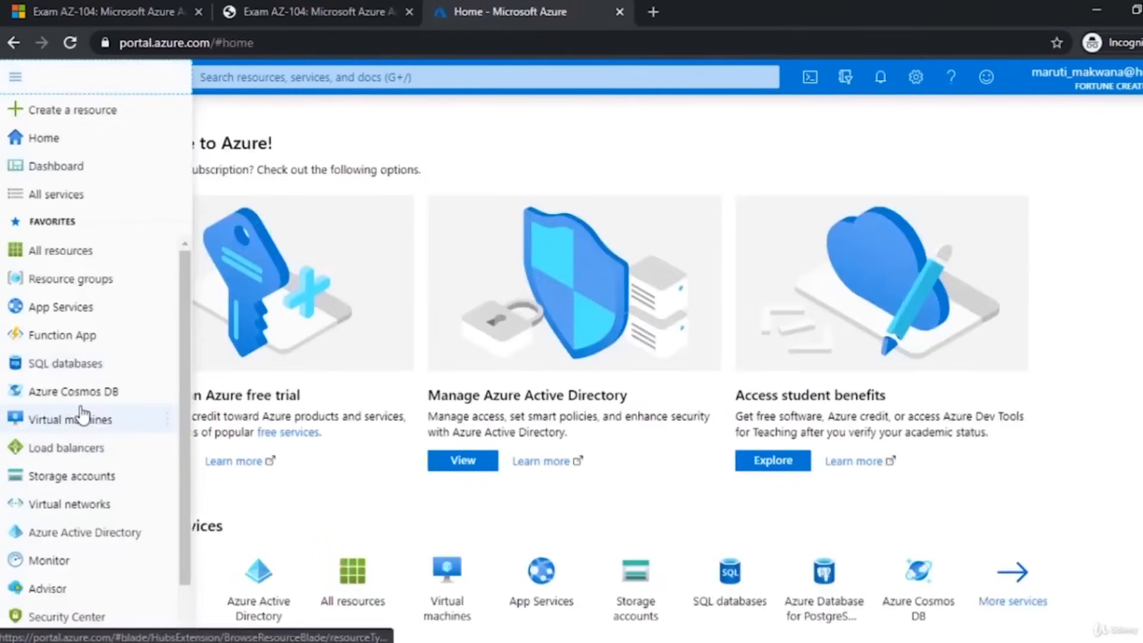
click(84, 533)
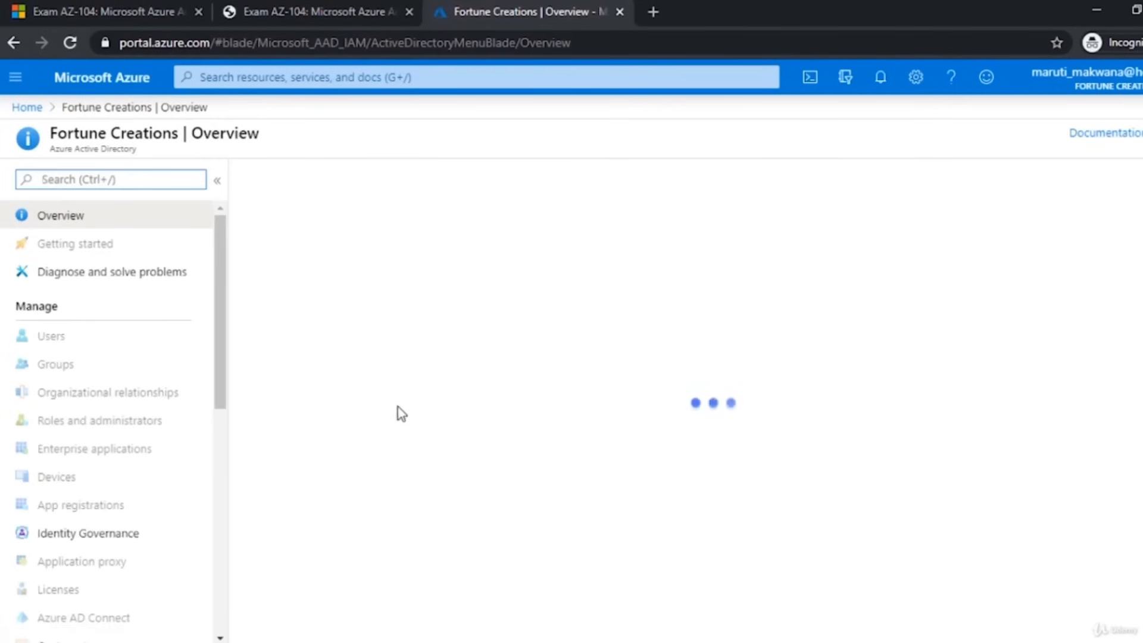
drag(215, 416, 230, 502)
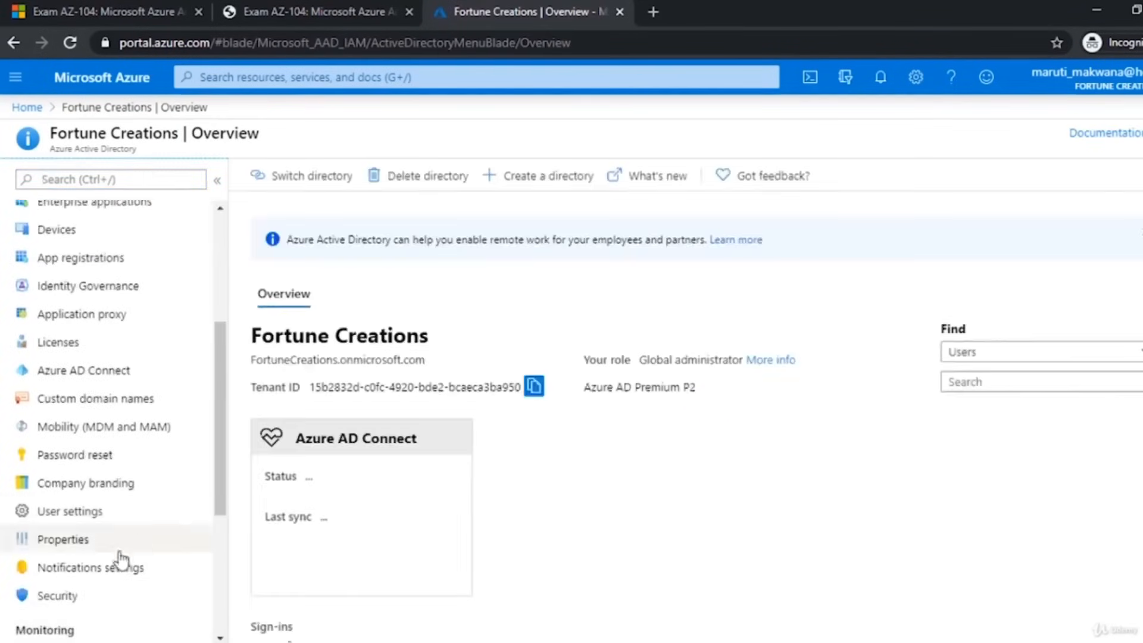
click(71, 597)
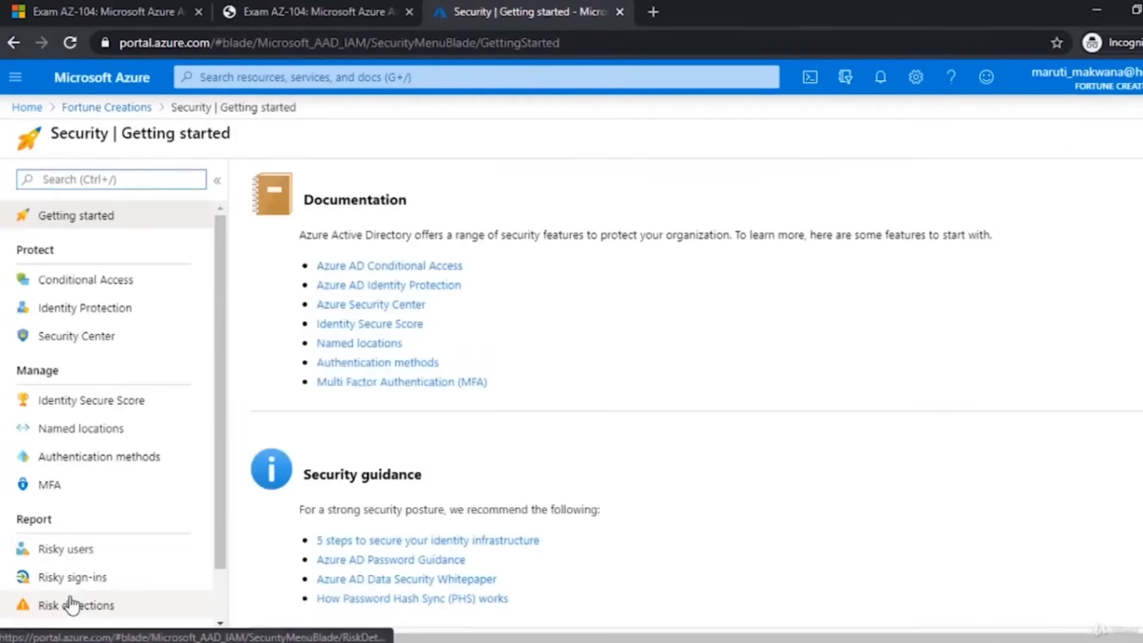
click(65, 490)
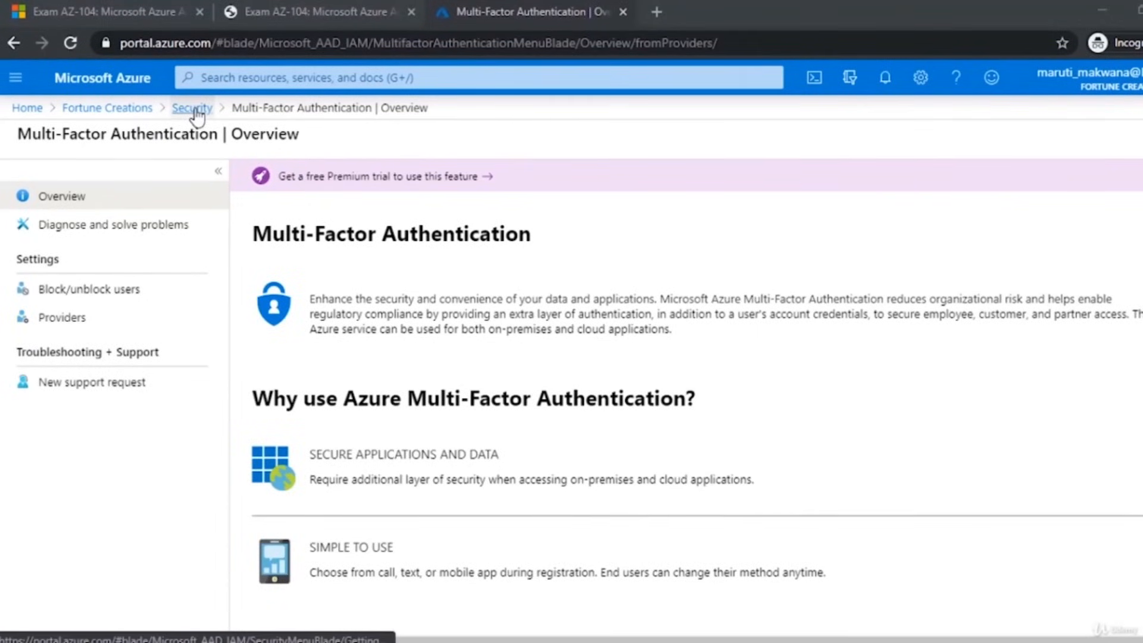
- Return to the Fortune Creations directory overview and list its users
click(110, 109)
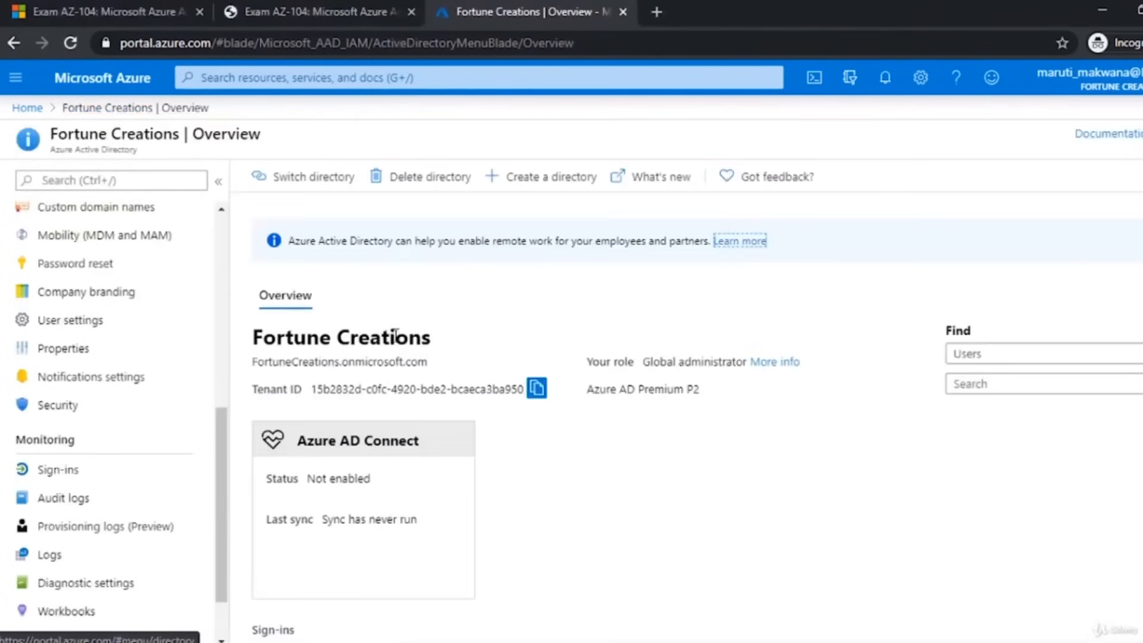
drag(221, 462, 213, 234)
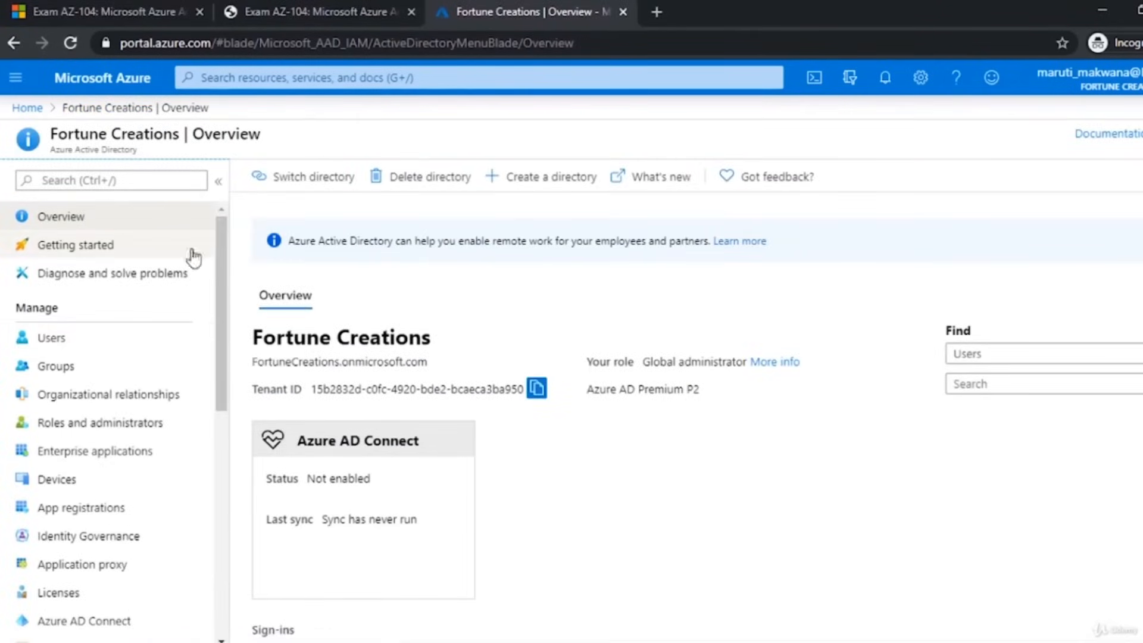
click(70, 350)
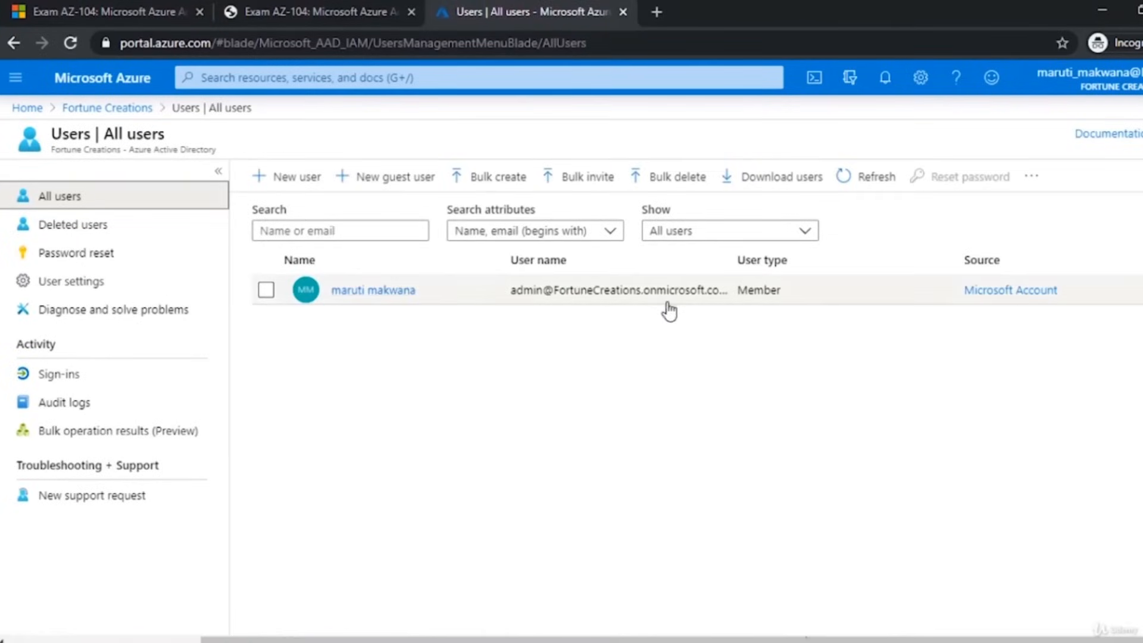
click(1035, 180)
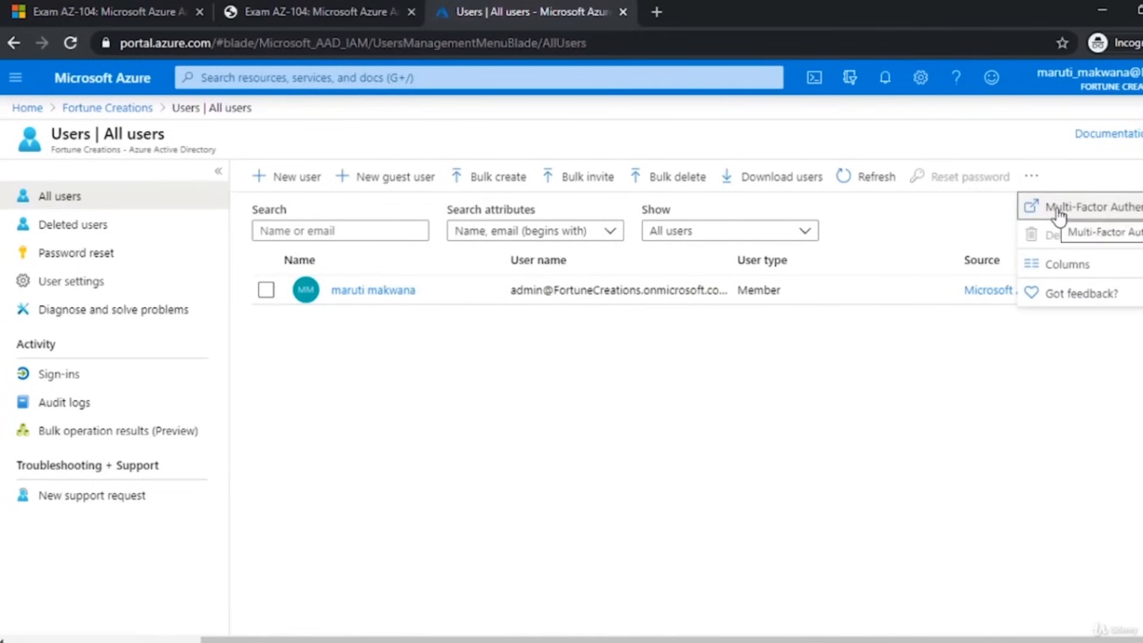
- Check per-user MFA, showing the admin account Disabled, then go back to All users
click(1137, 209)
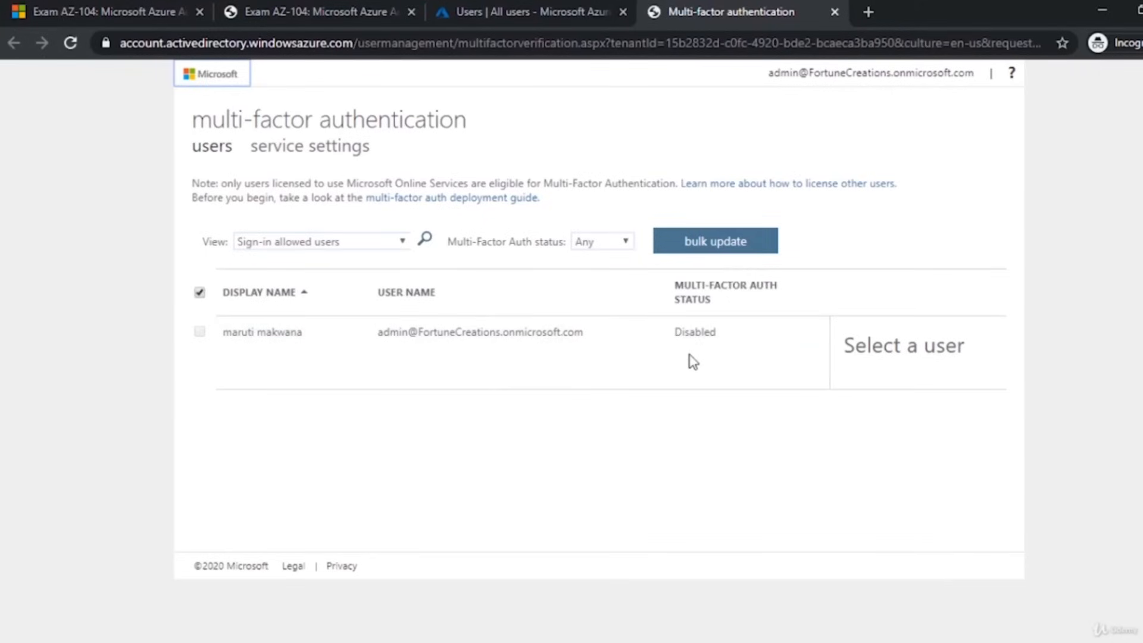
click(536, 12)
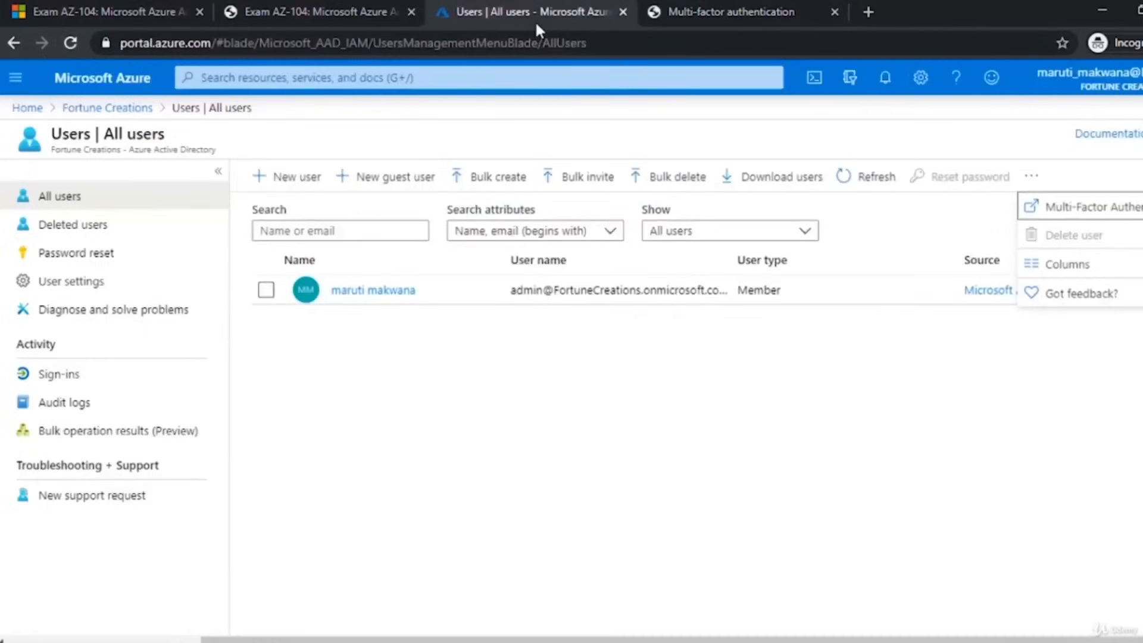
- Switch the signed-in account to the Default Directory tenant
click(1137, 84)
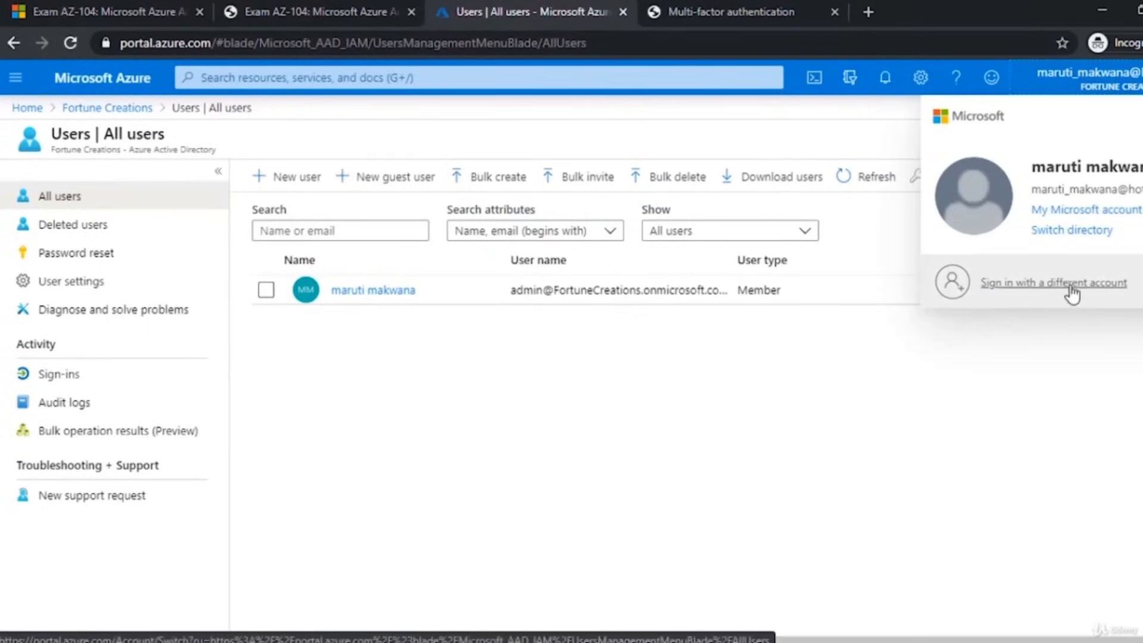
click(1084, 237)
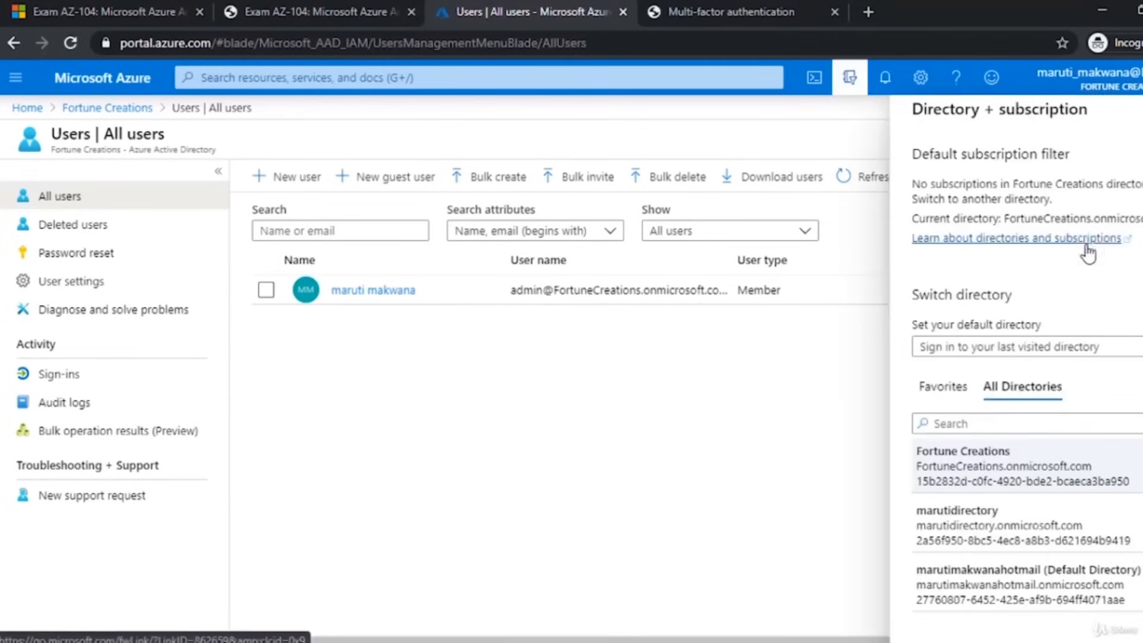
click(1043, 590)
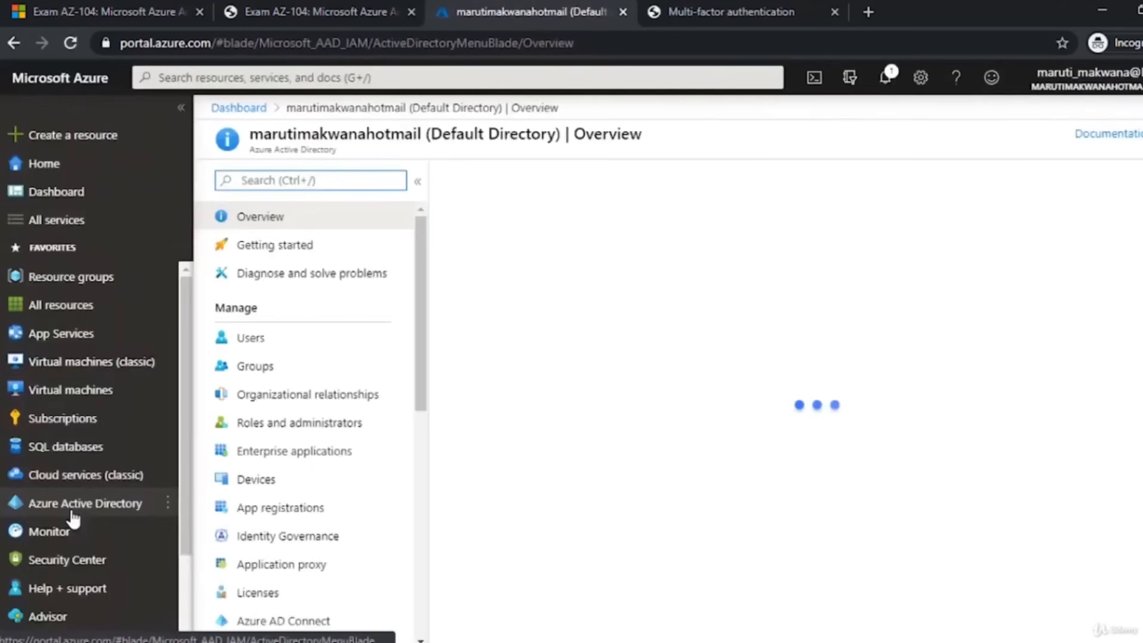
- Check MFA status for the Default Directory's five users, all Disabled, then return to All users
click(304, 344)
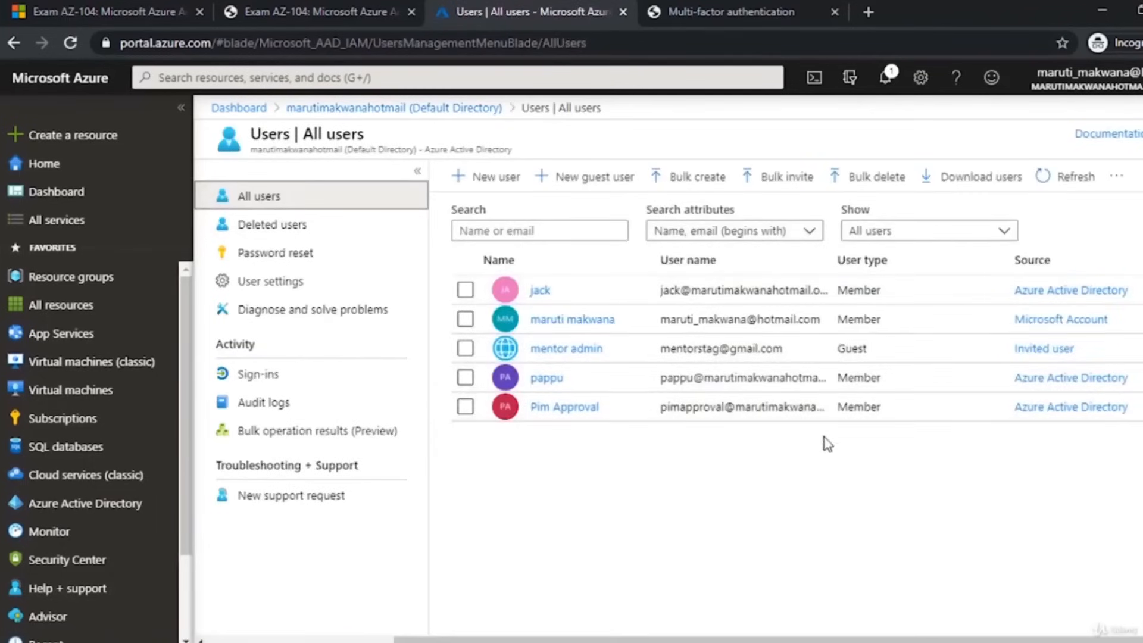
click(1116, 177)
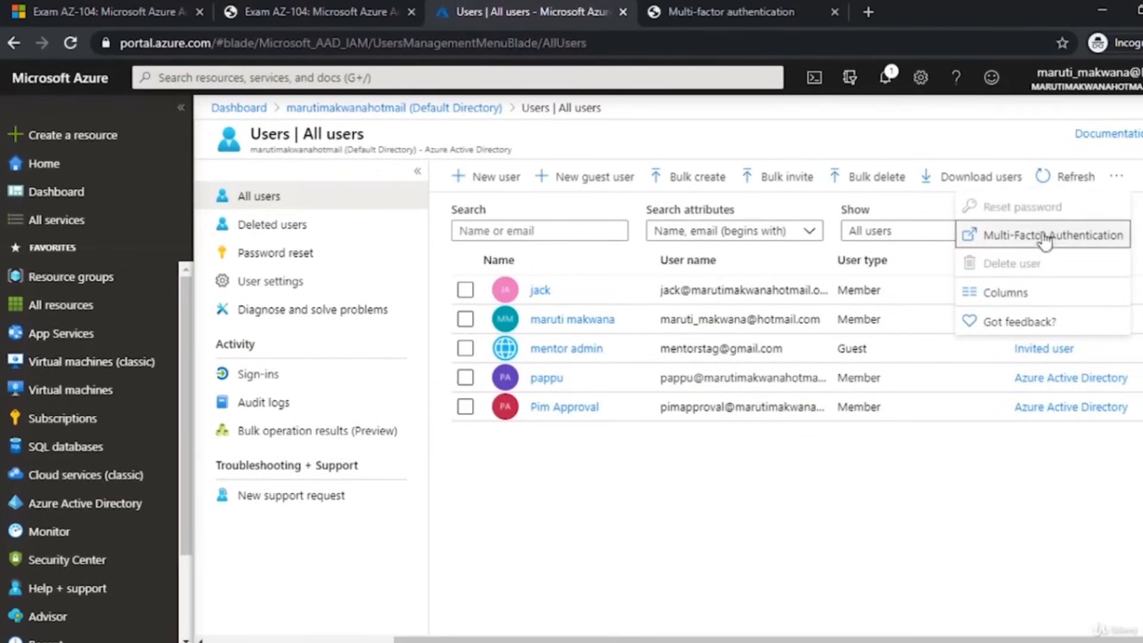
click(1046, 238)
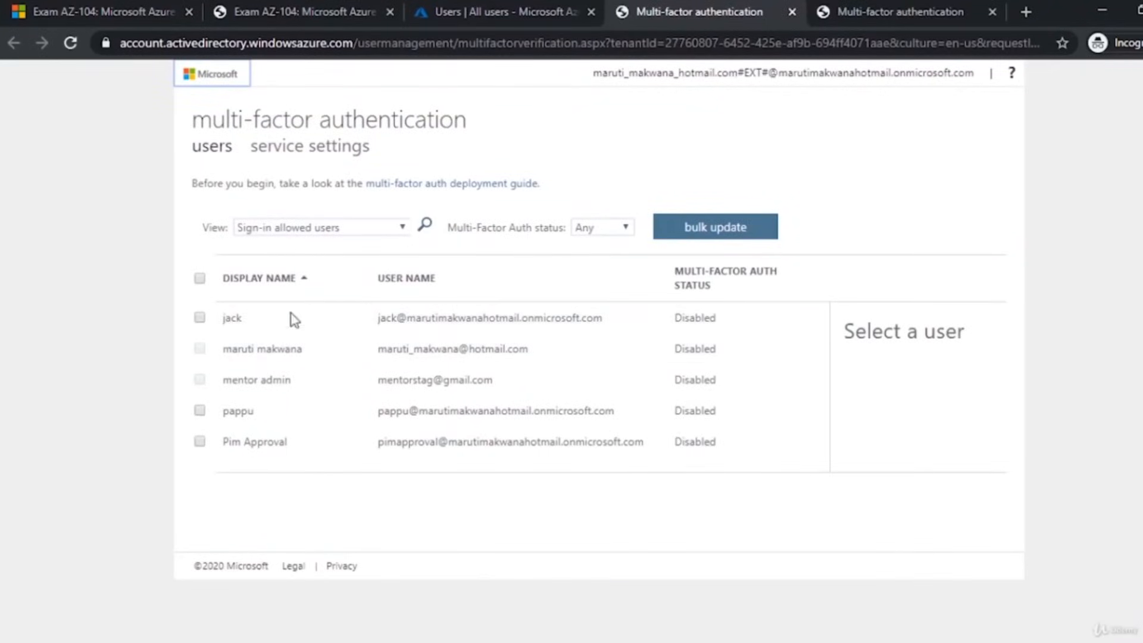
click(199, 410)
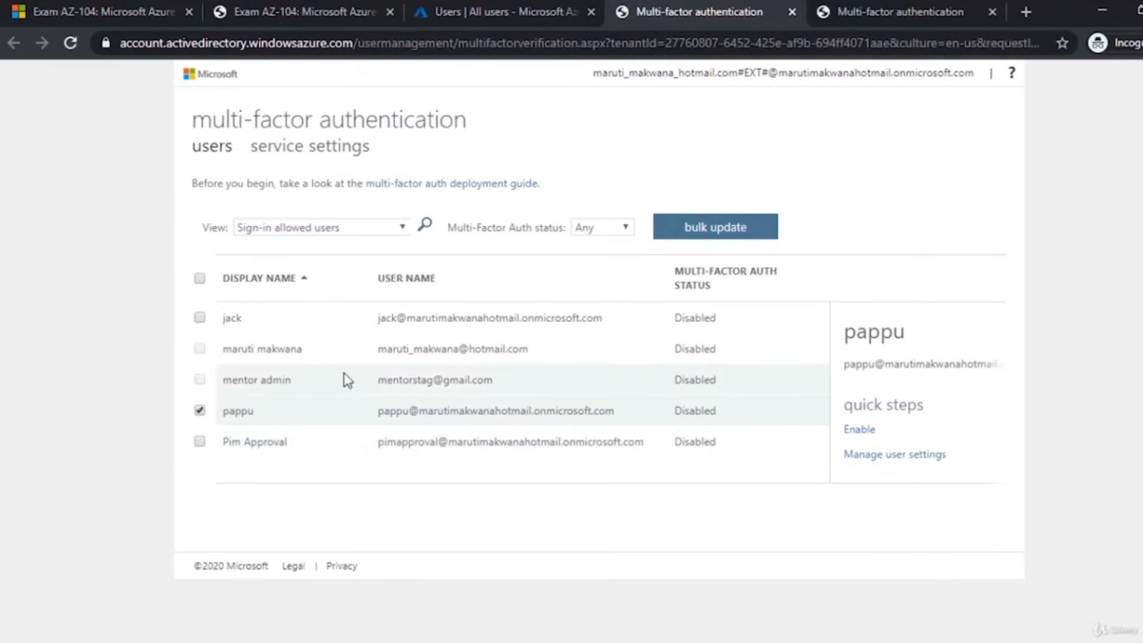
click(893, 455)
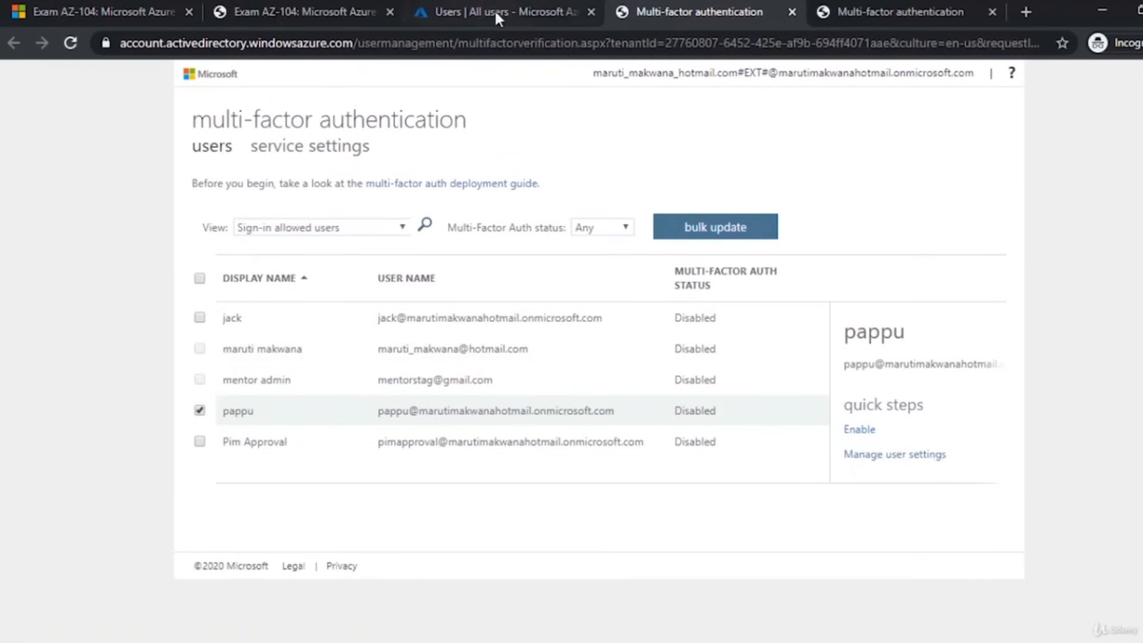
click(494, 9)
click(613, 505)
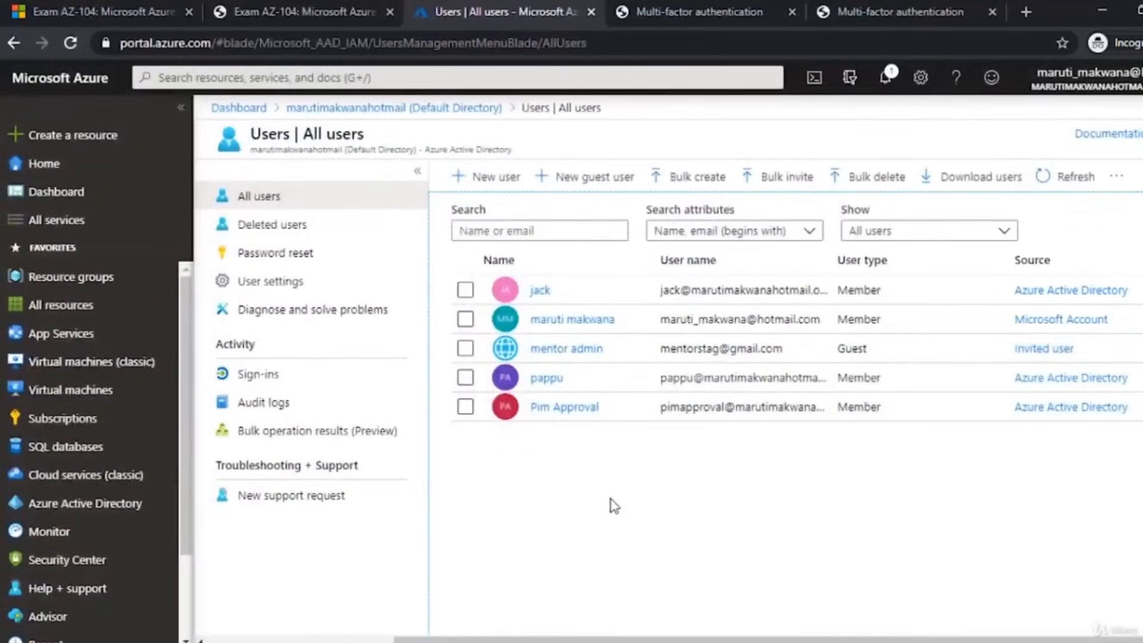
- From the Default Directory overview, open Security > Conditional Access policies
click(439, 108)
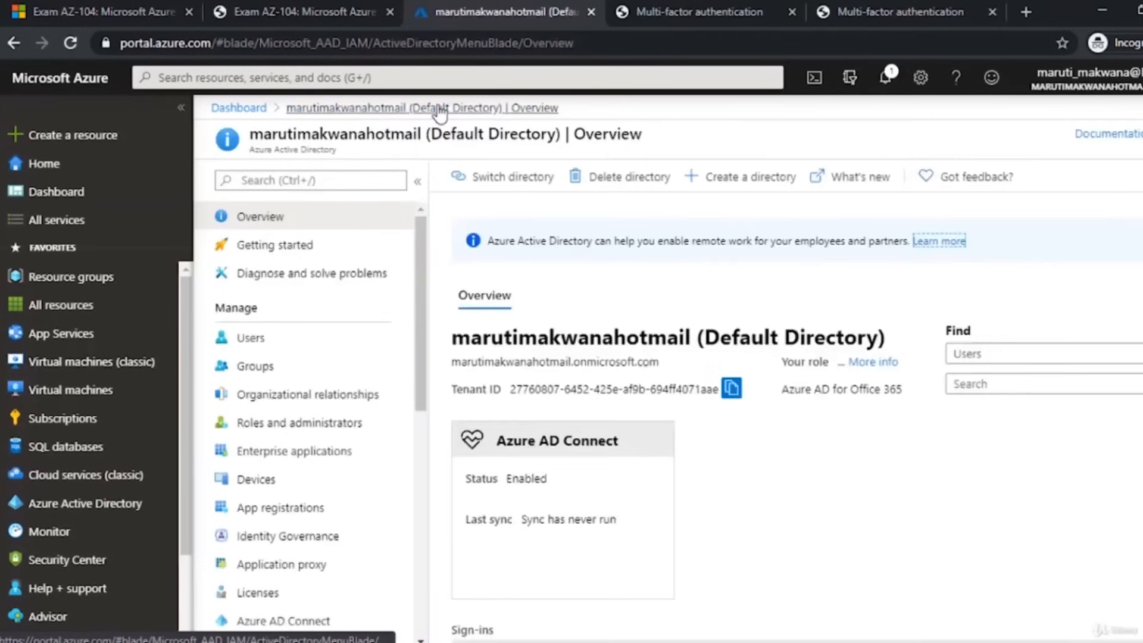
scroll(357, 416, down, 5)
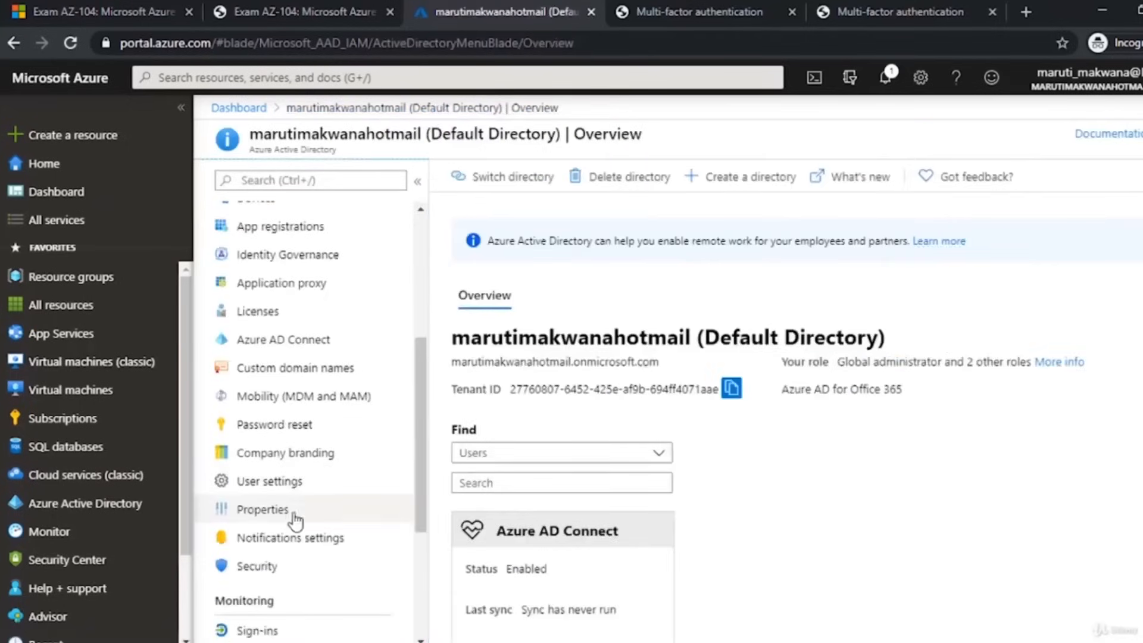
click(273, 568)
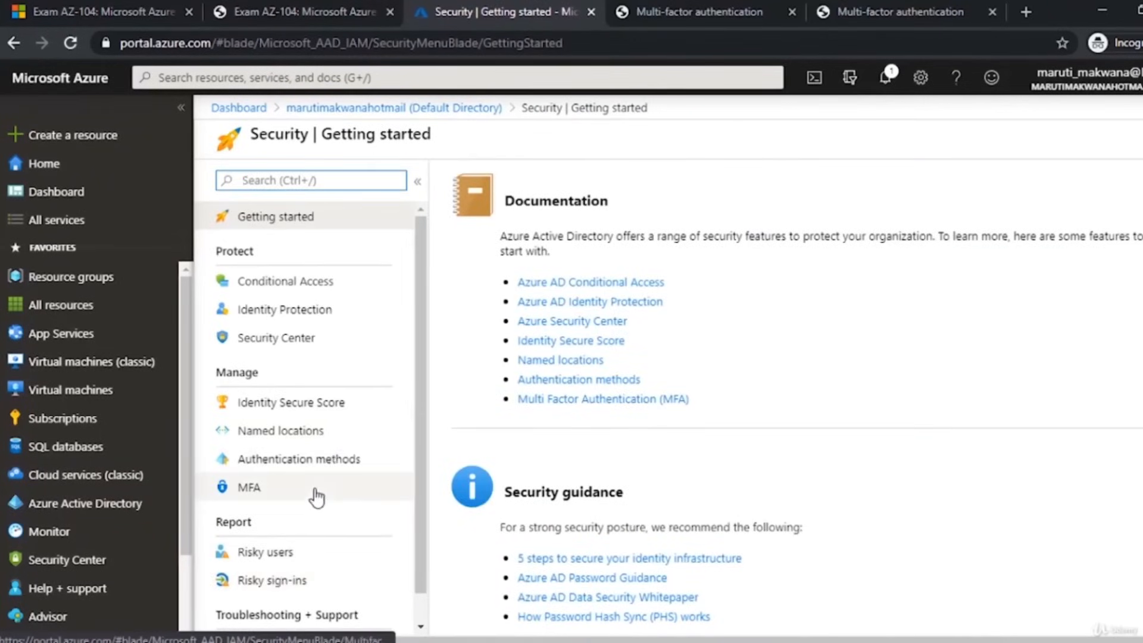
click(292, 282)
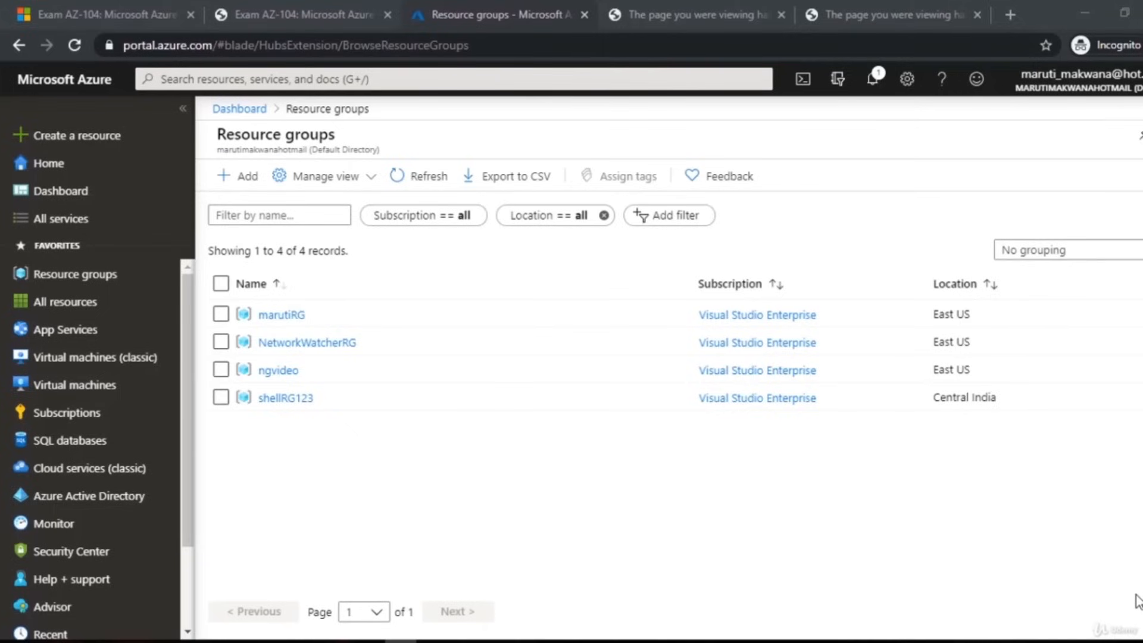
- Glance at shellRG123, then open Access control (IAM) for the ngvideo resource group
click(287, 398)
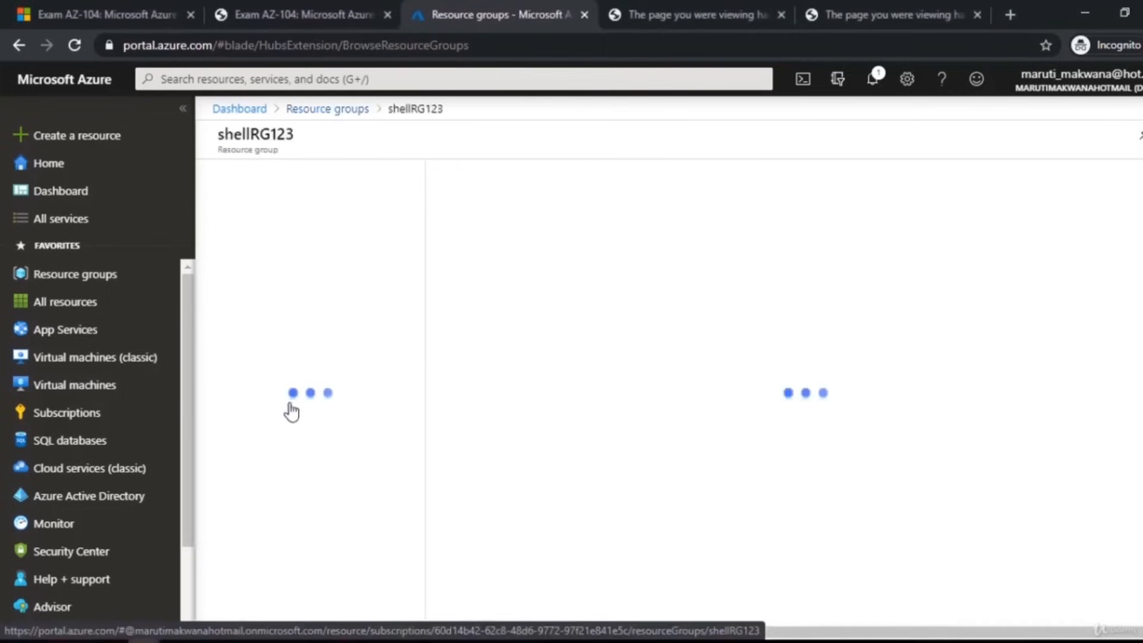
click(324, 112)
click(289, 372)
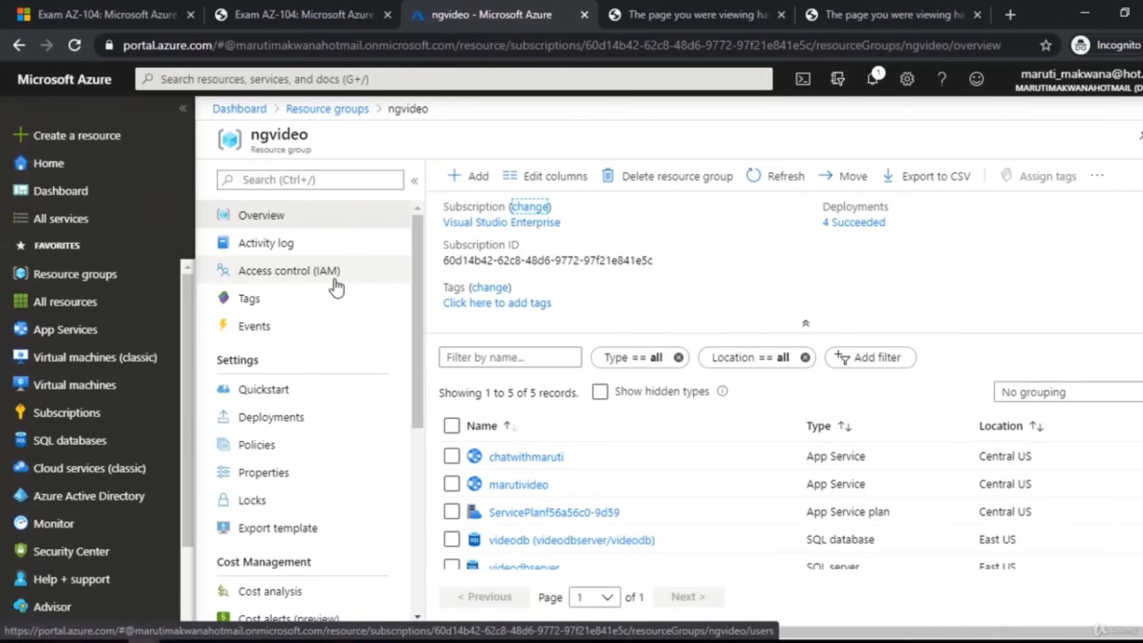
click(263, 273)
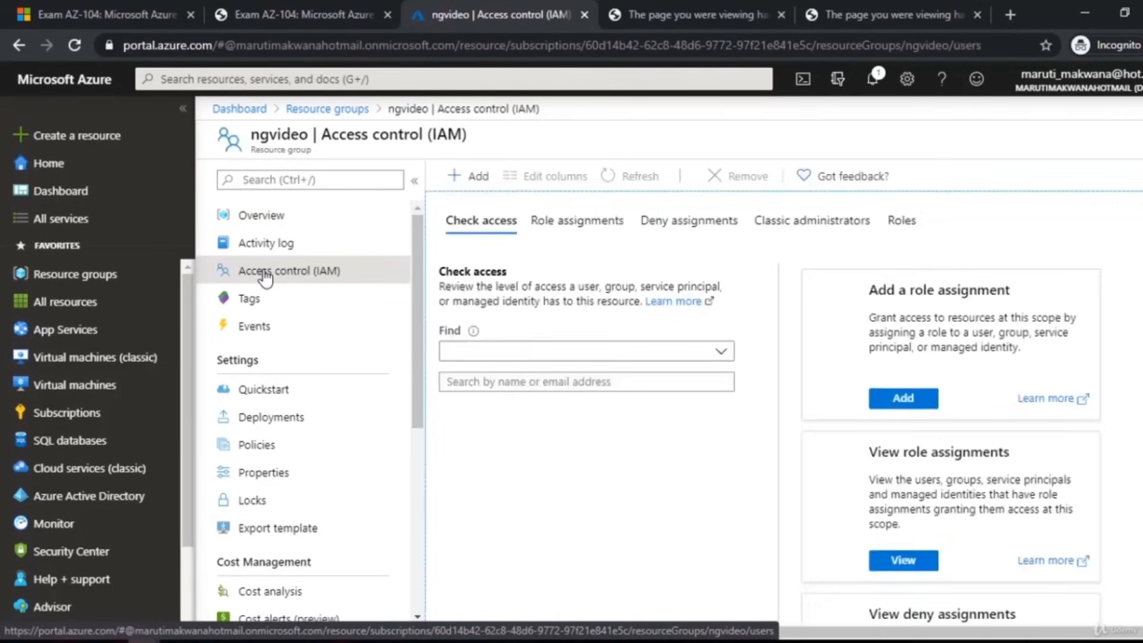
- Look through ngvideo's Role assignments, Deny assignments and Check access tabs
click(566, 235)
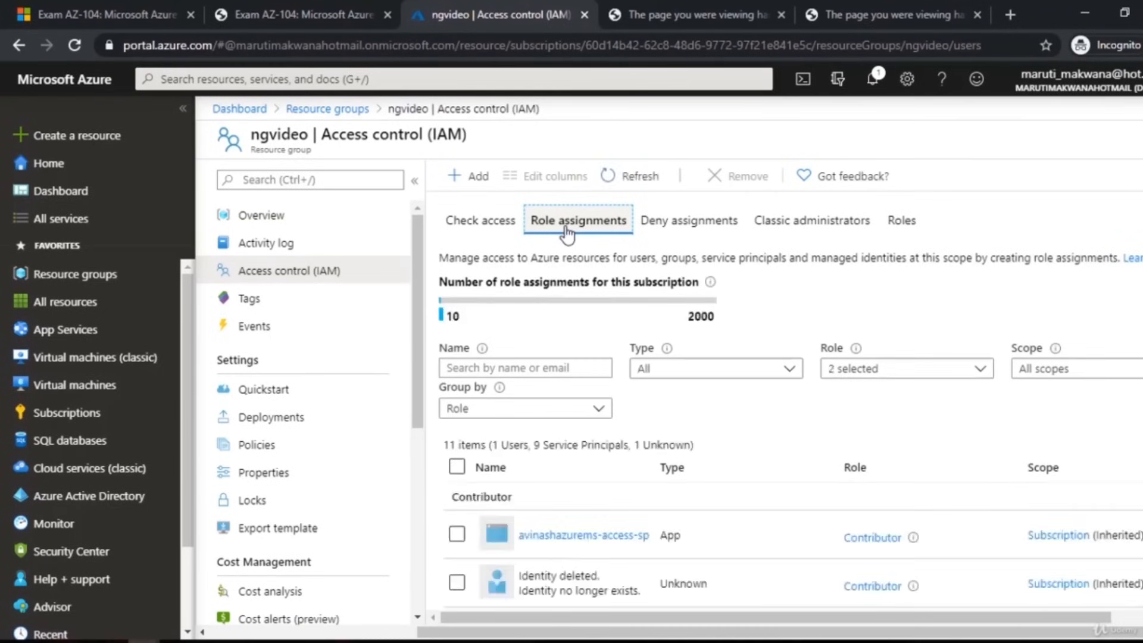
click(707, 232)
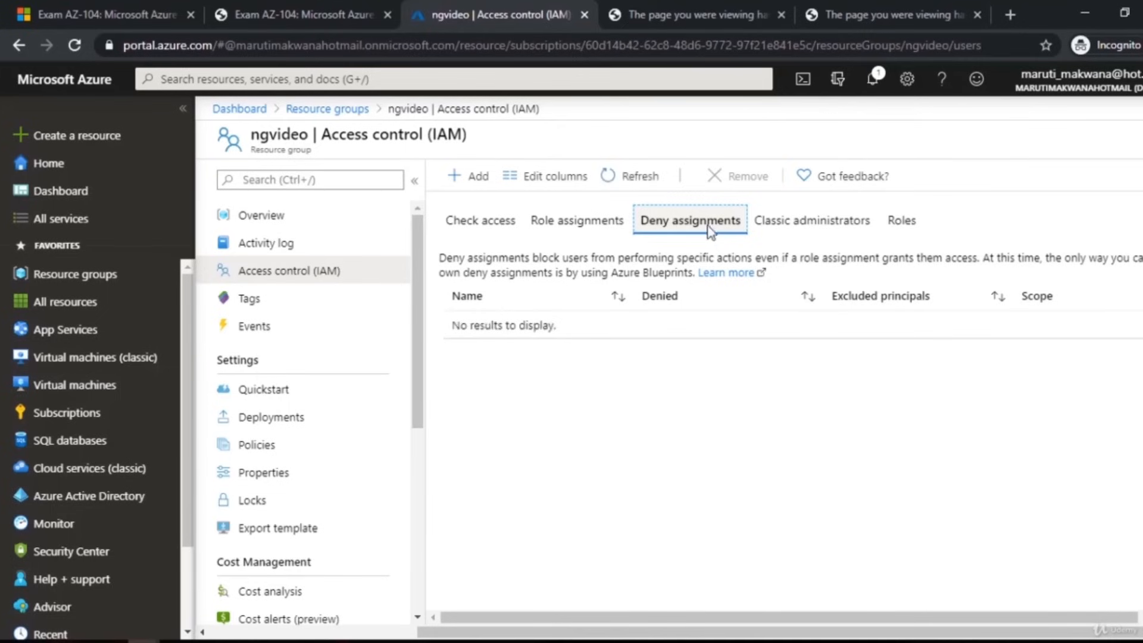
click(492, 229)
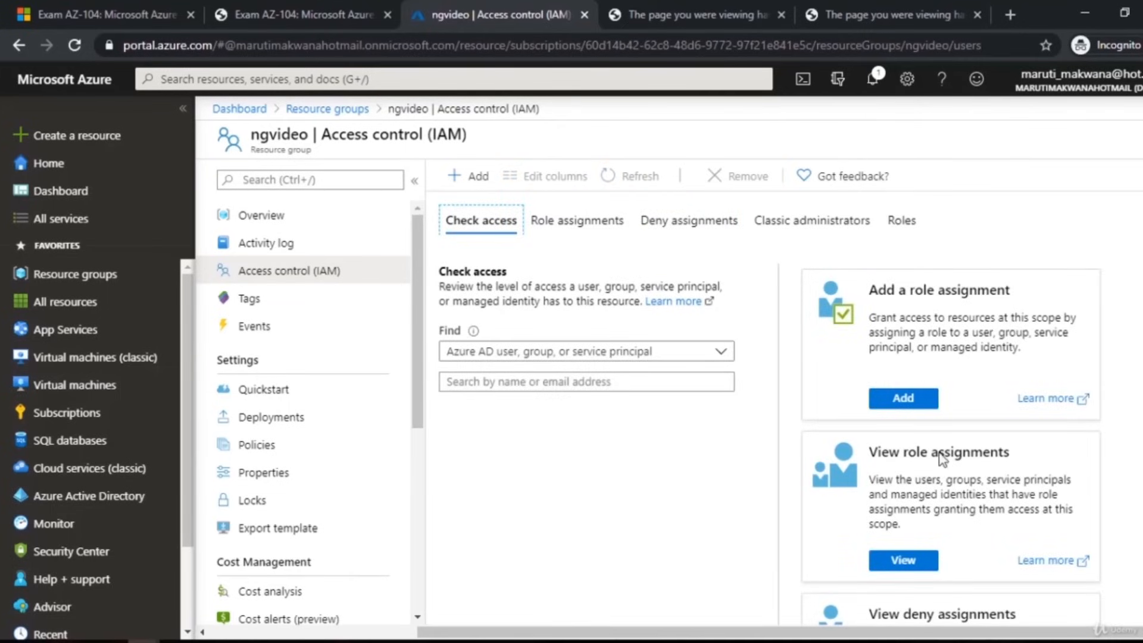
- Browse ngvideo's Roles list from Owner and Contributor down to Workbook Reader
click(906, 223)
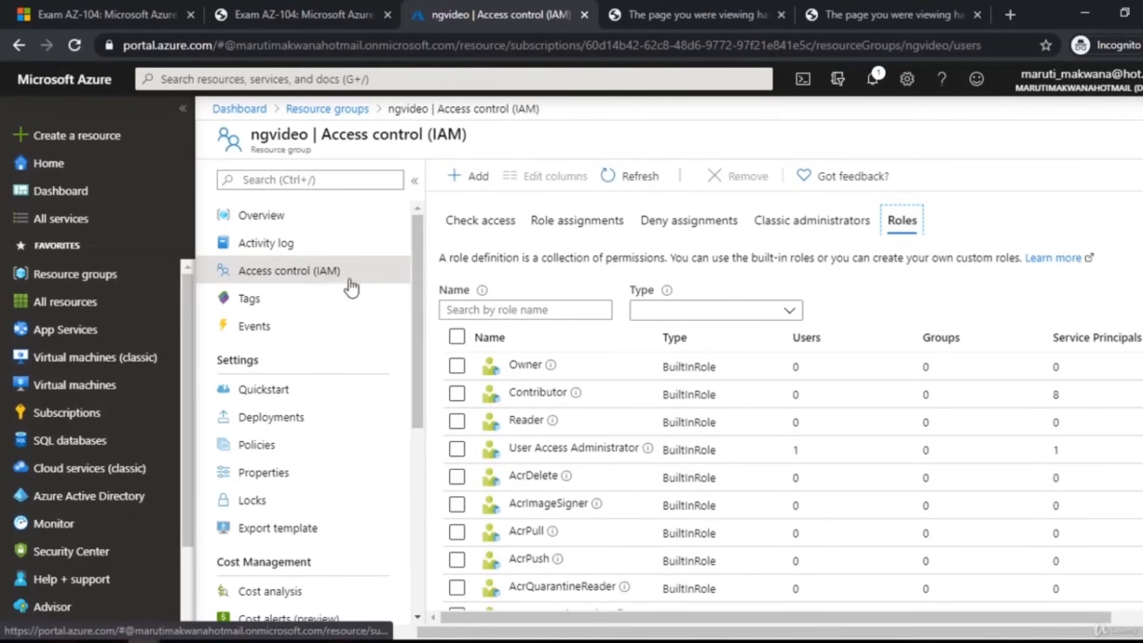
scroll(774, 399, down, 6)
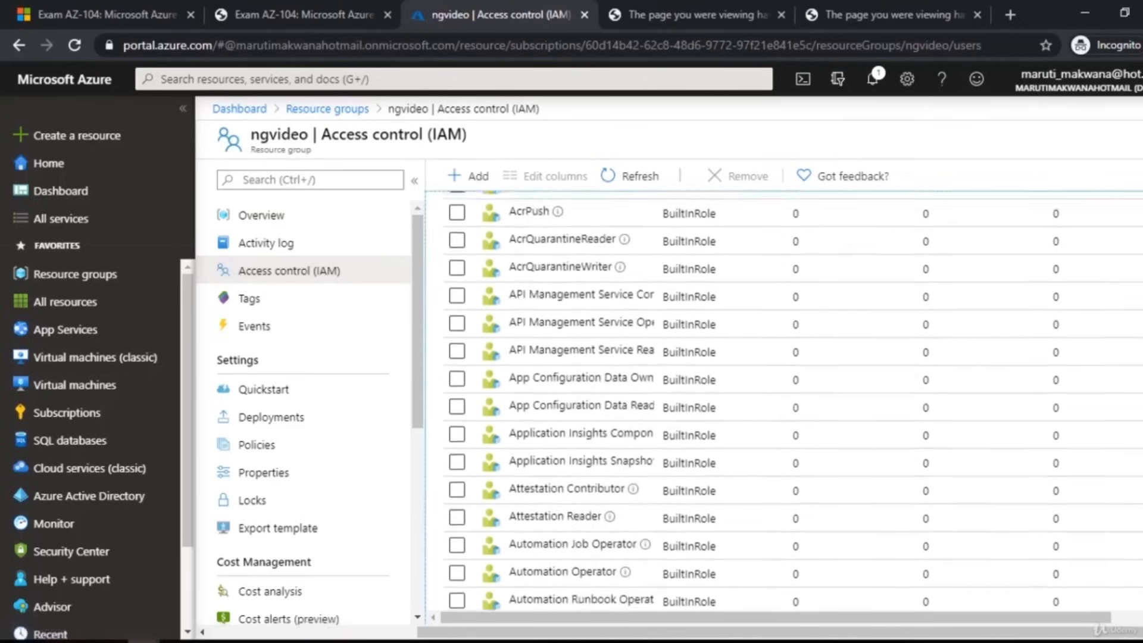
scroll(774, 399, down, 15)
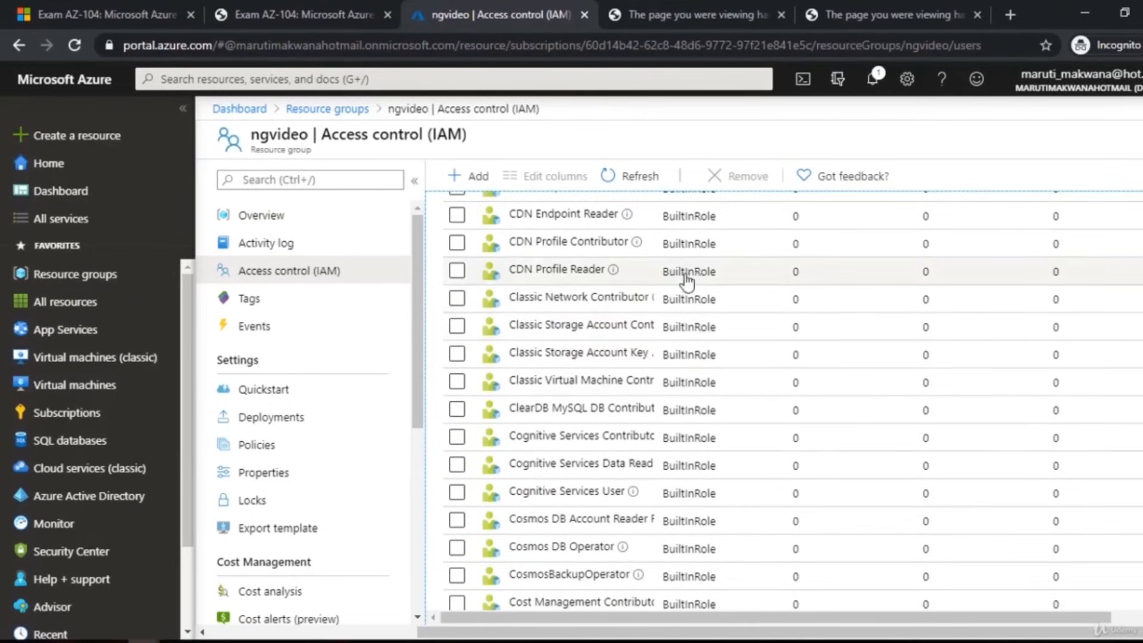
scroll(679, 439, down, 20)
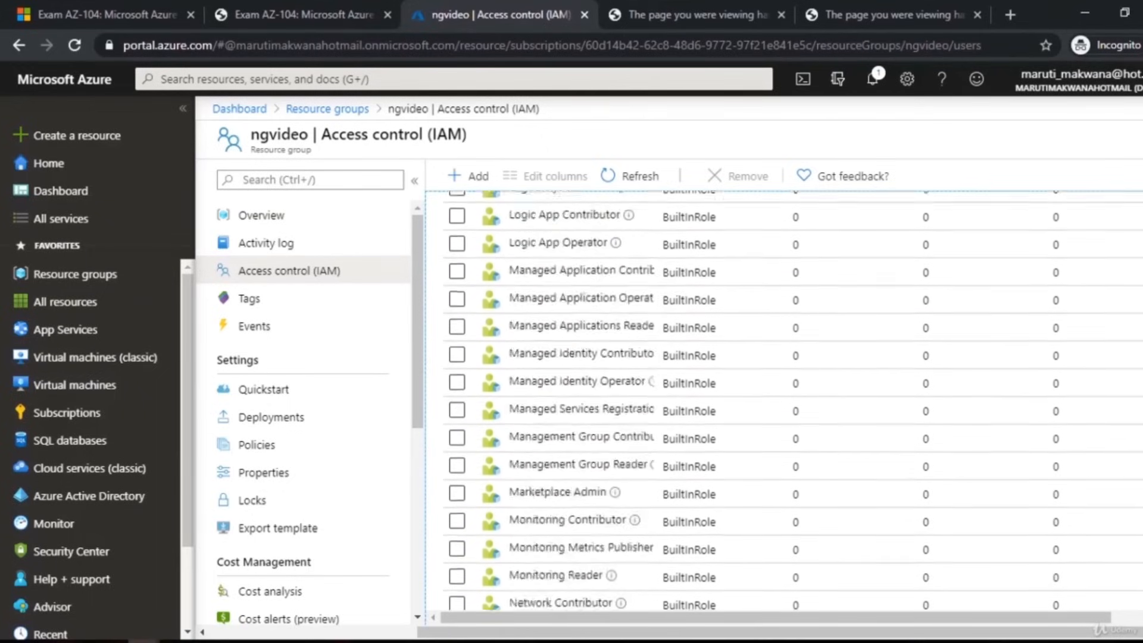
scroll(685, 439, down, 15)
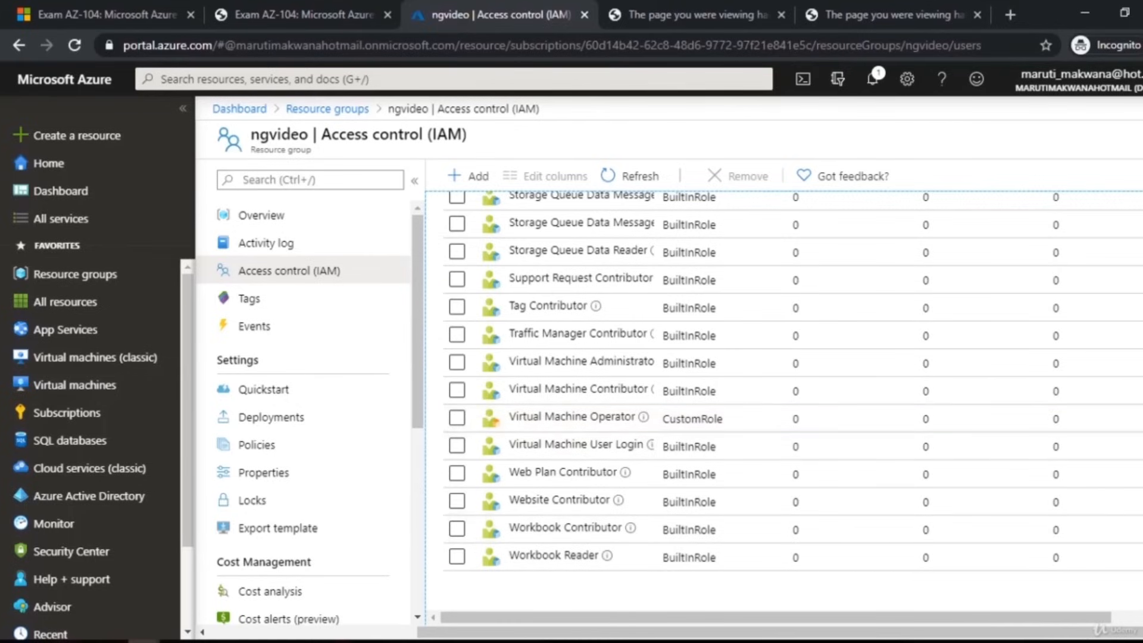
scroll(793, 400, up, 20)
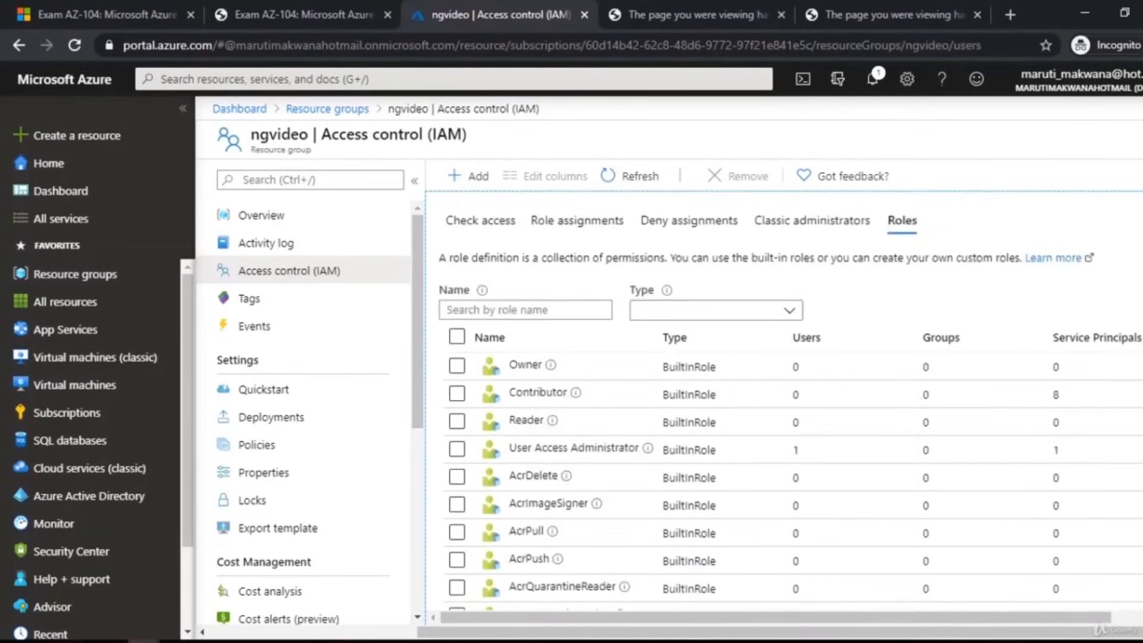
scroll(793, 400, down, 20)
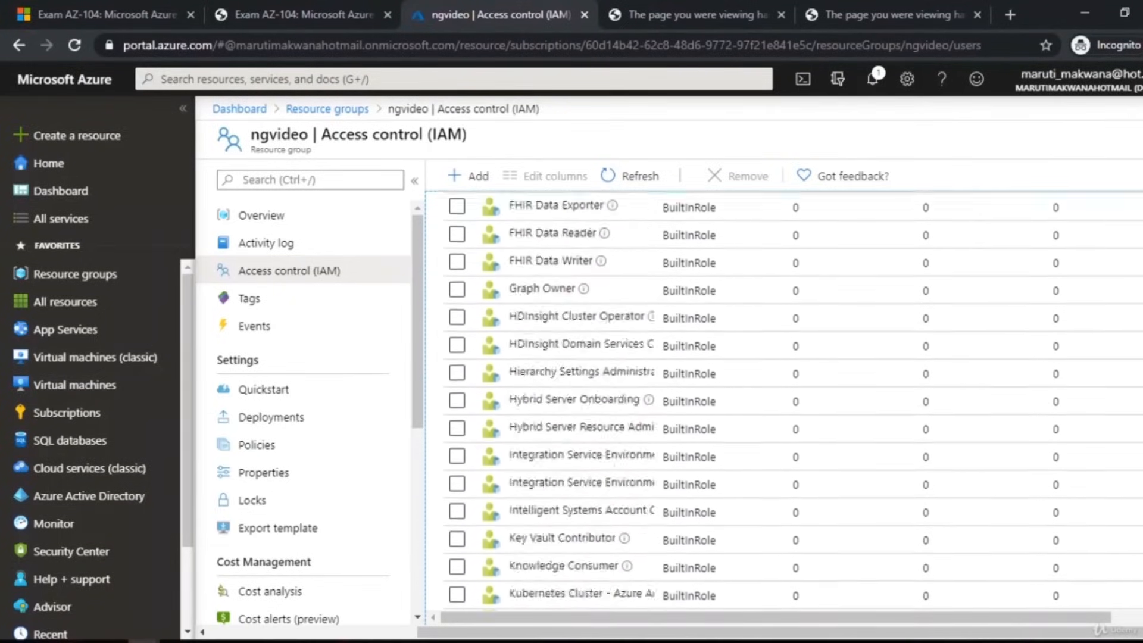
scroll(793, 400, down, 10)
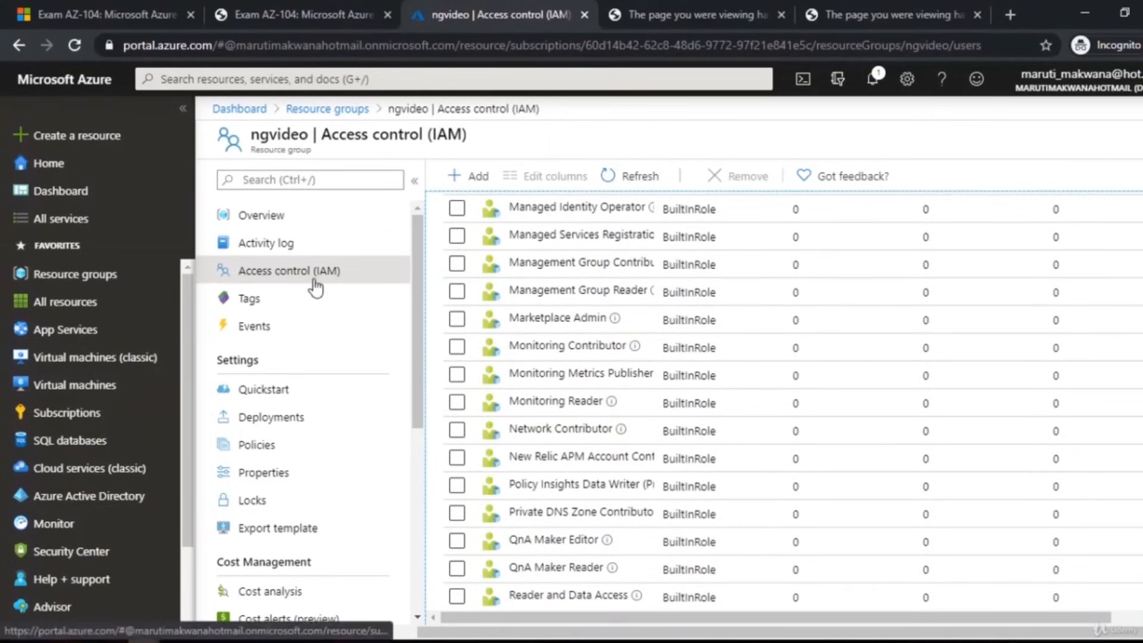
- Open the chatwithmaruti app service in ngvideo and go to its Access control (IAM)
click(339, 111)
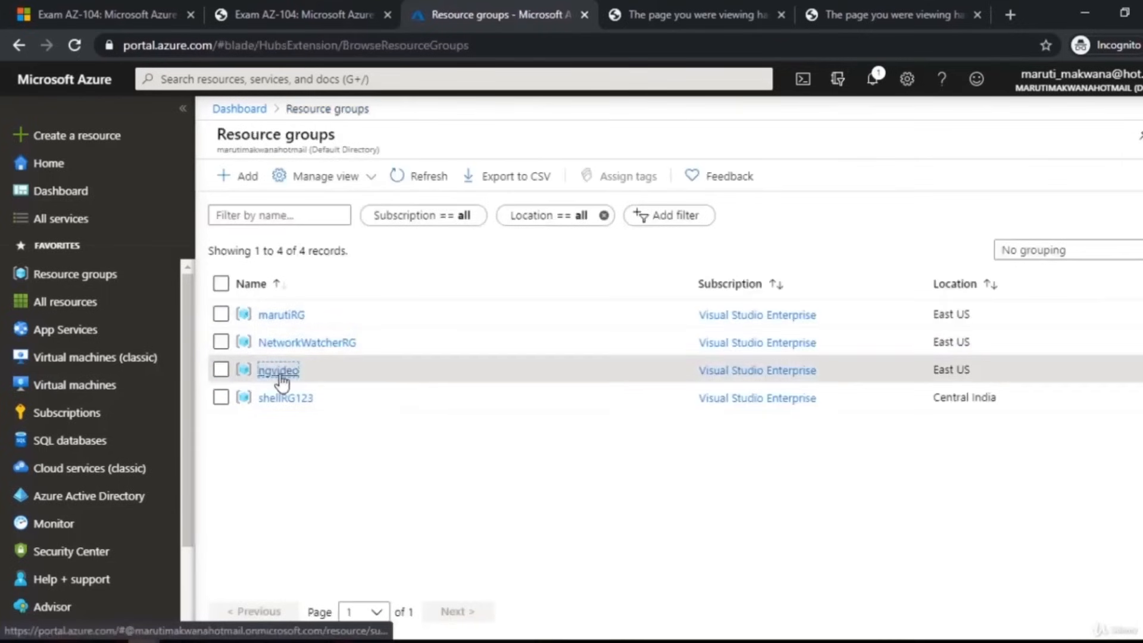
click(282, 370)
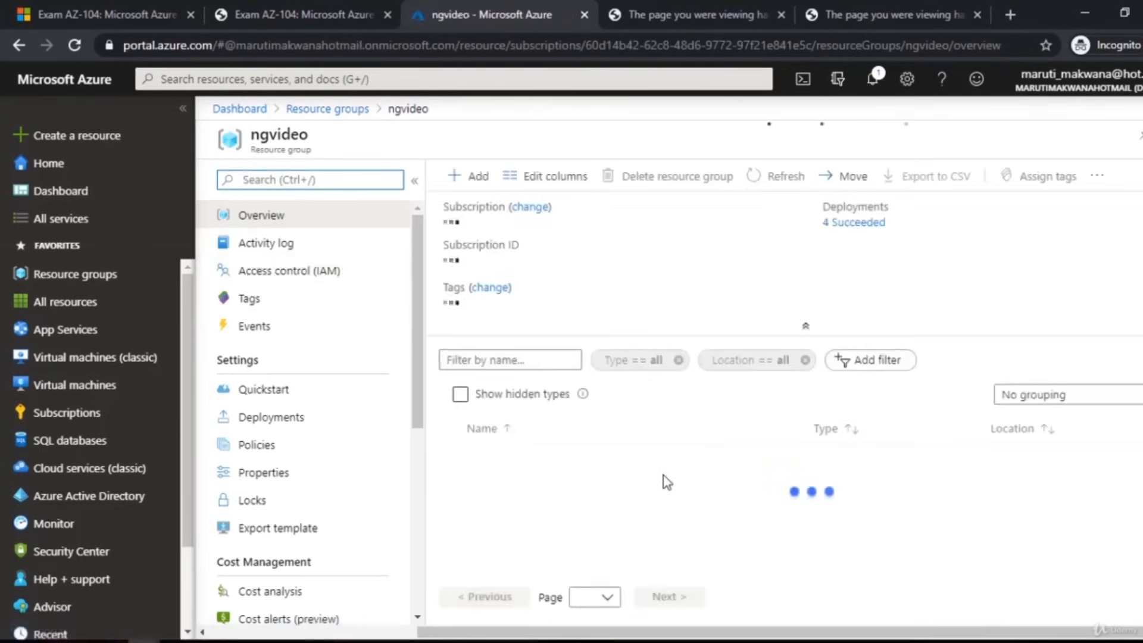
scroll(667, 481, down, 1)
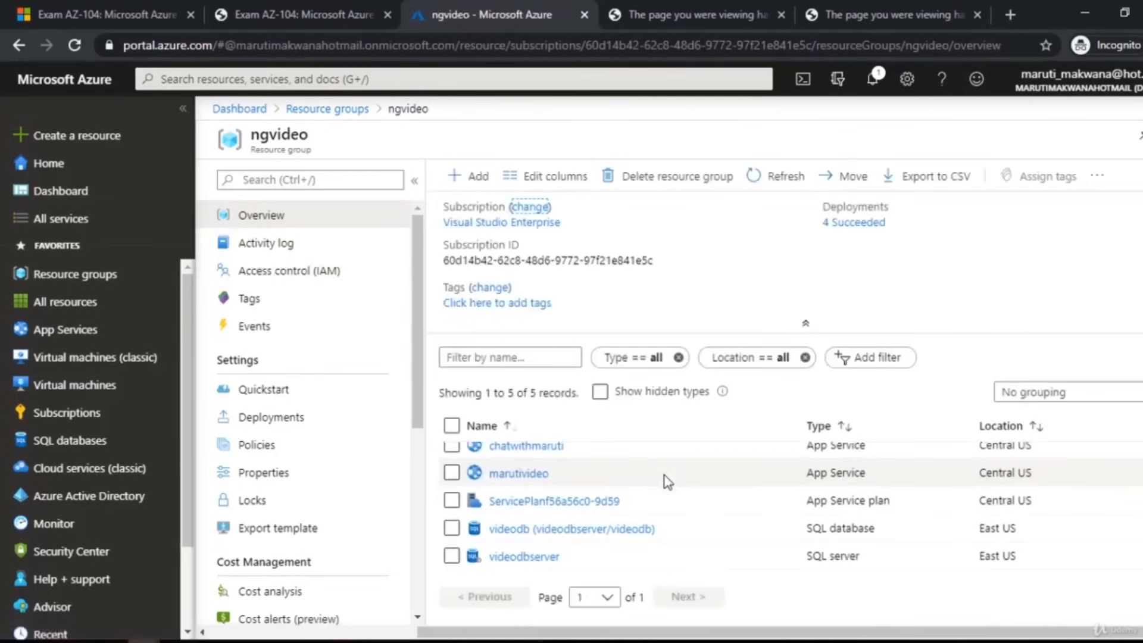
scroll(666, 480, up, 1)
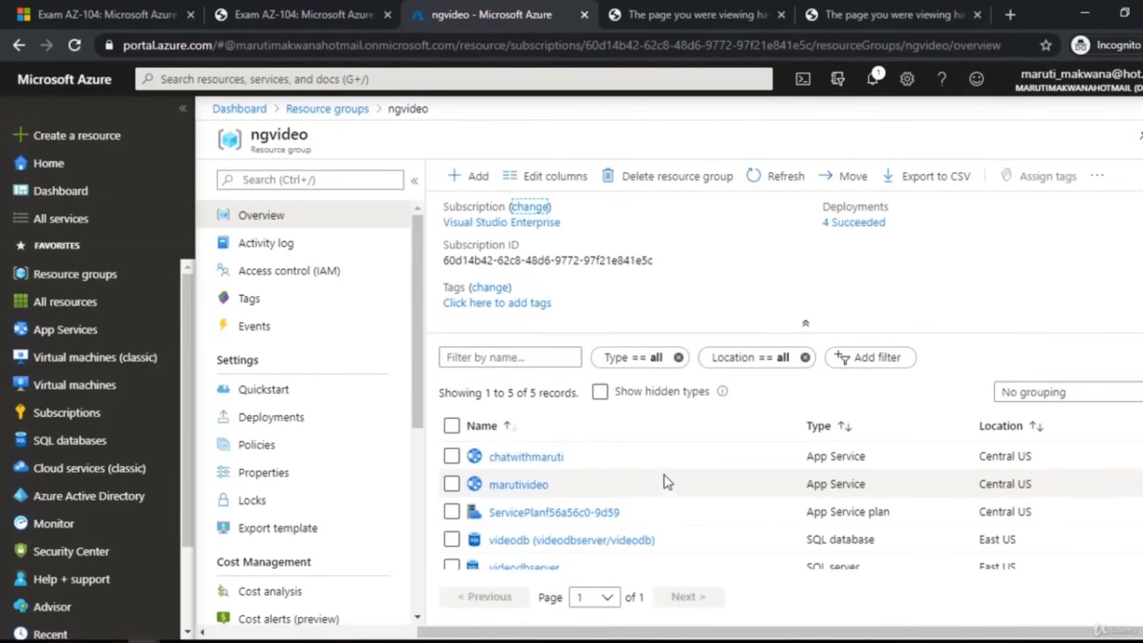
click(519, 459)
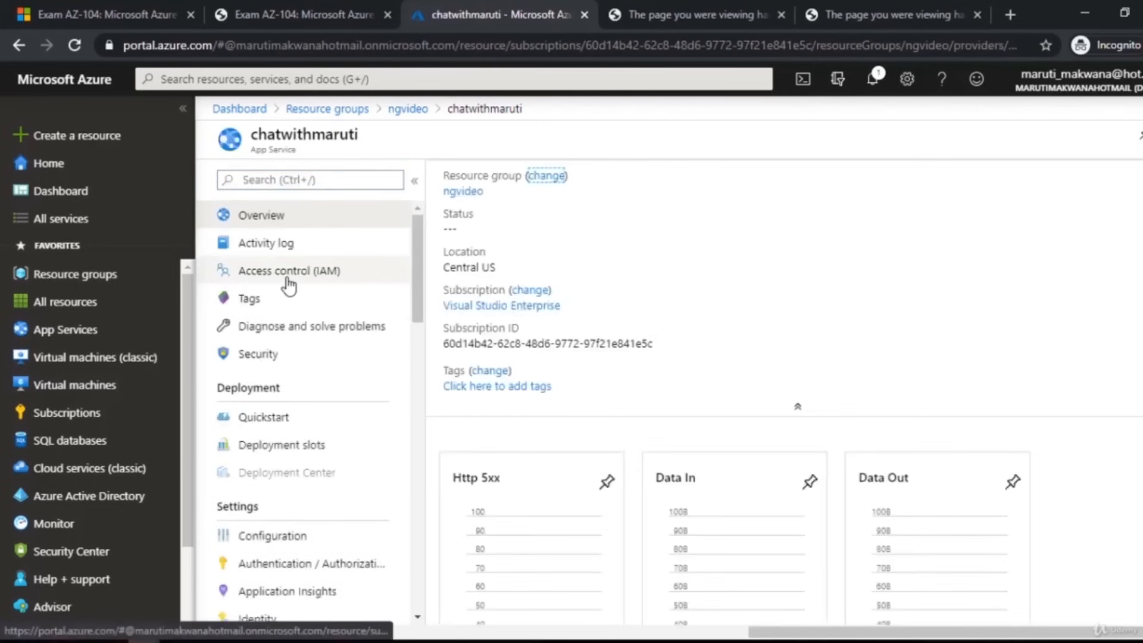
click(342, 279)
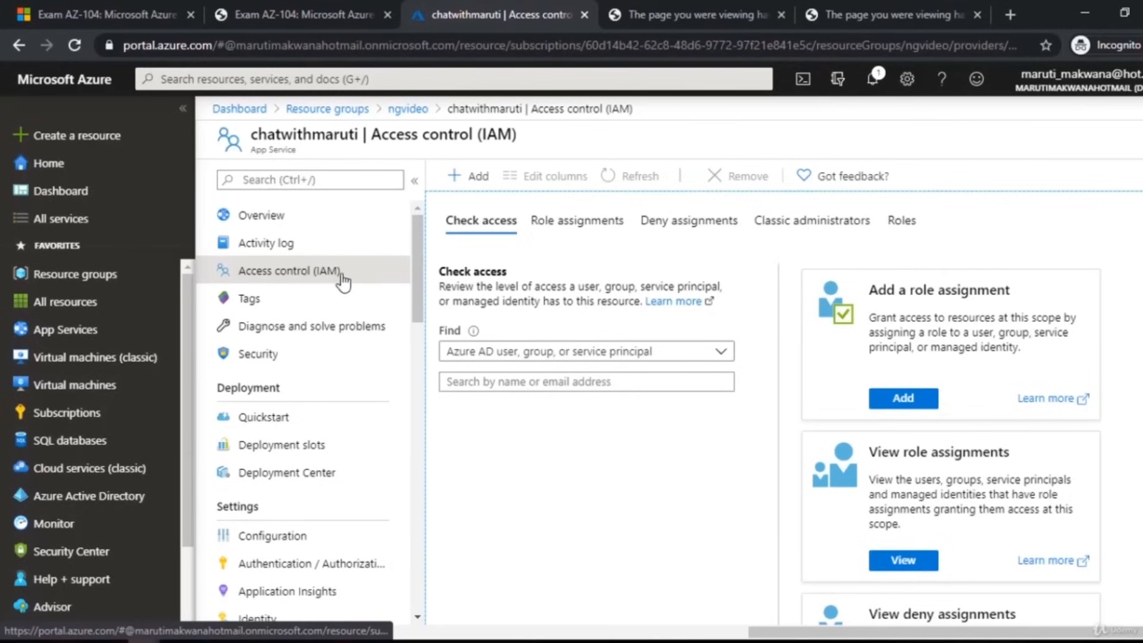
- Review chatwithmaruti's Roles and Role assignments, then return to the ngvideo resource group overview
click(906, 226)
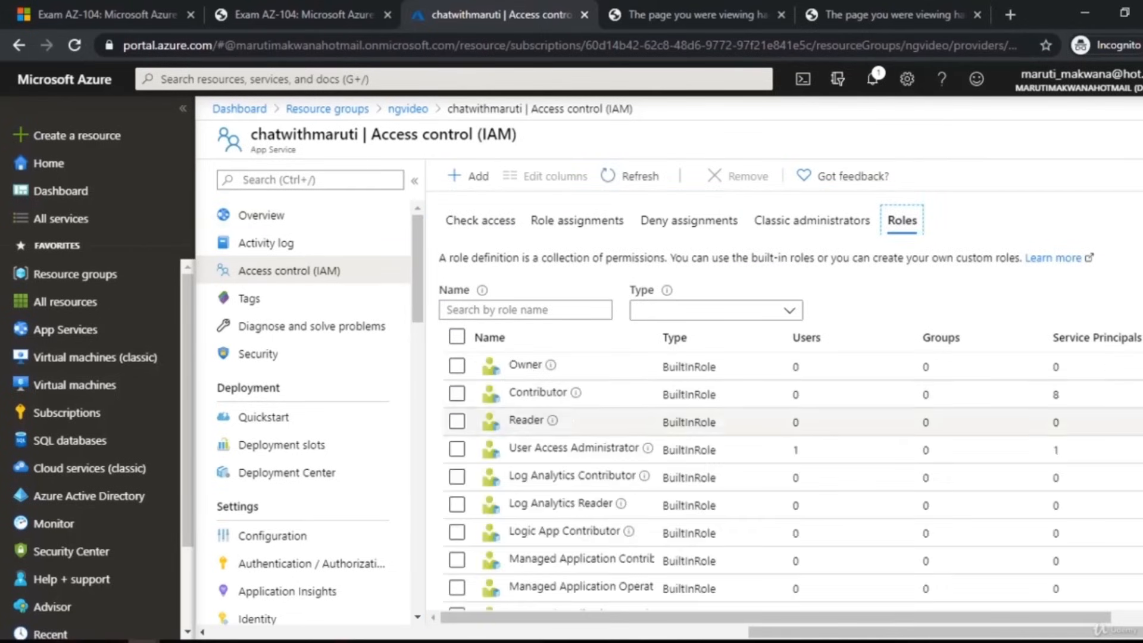
click(1138, 315)
scroll(789, 387, down, 3)
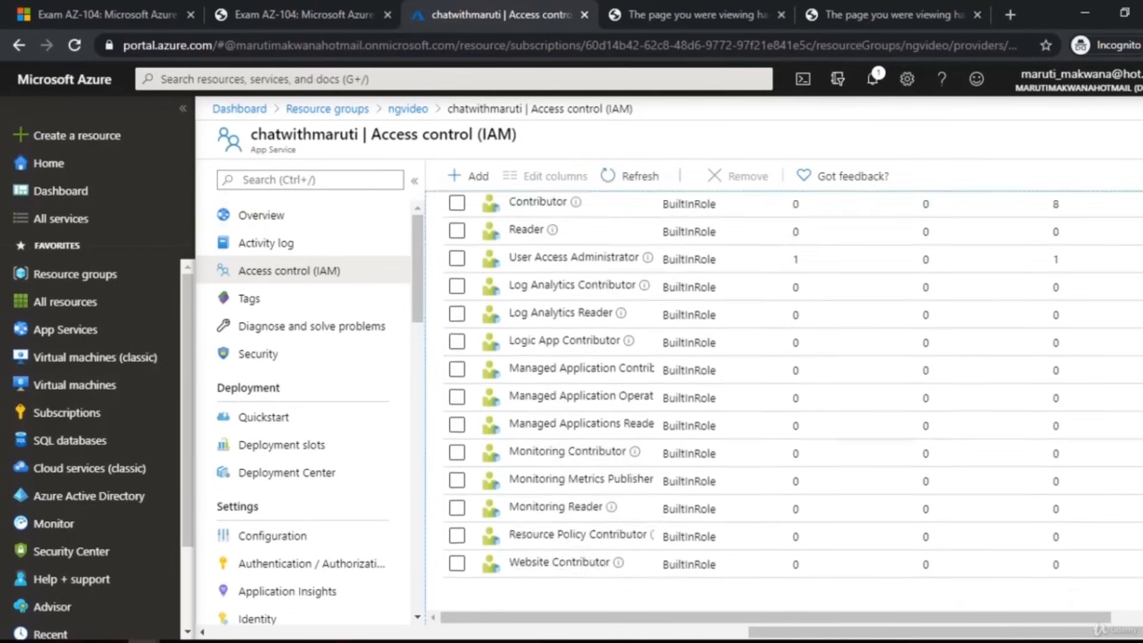
scroll(790, 387, up, 3)
scroll(790, 387, down, 3)
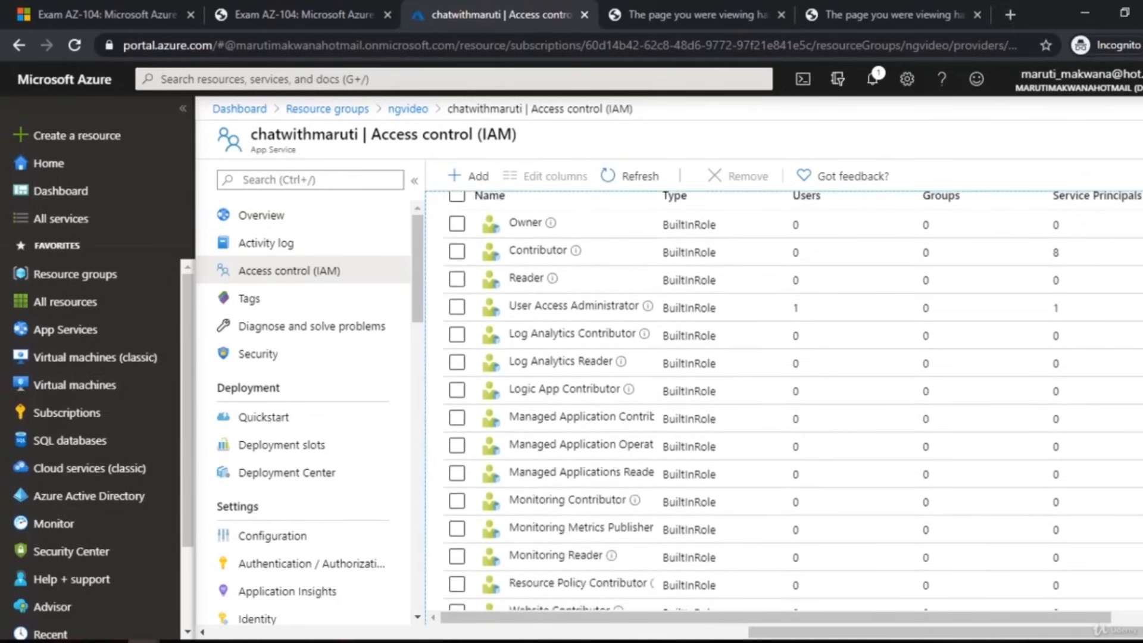
drag(256, 150, 292, 153)
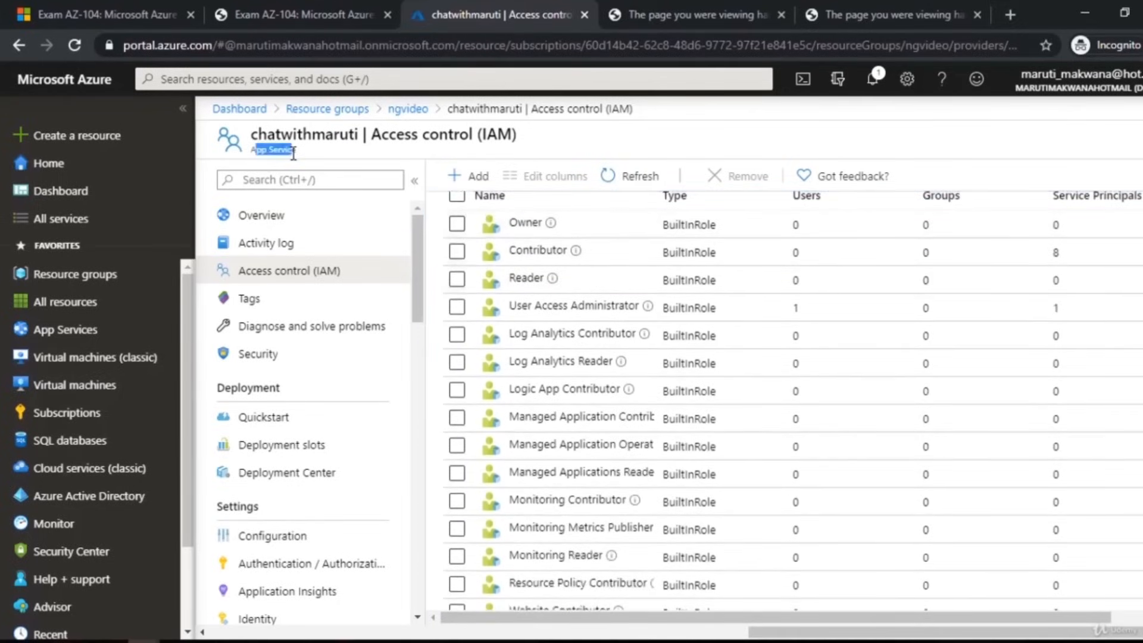
scroll(1127, 203, up, 3)
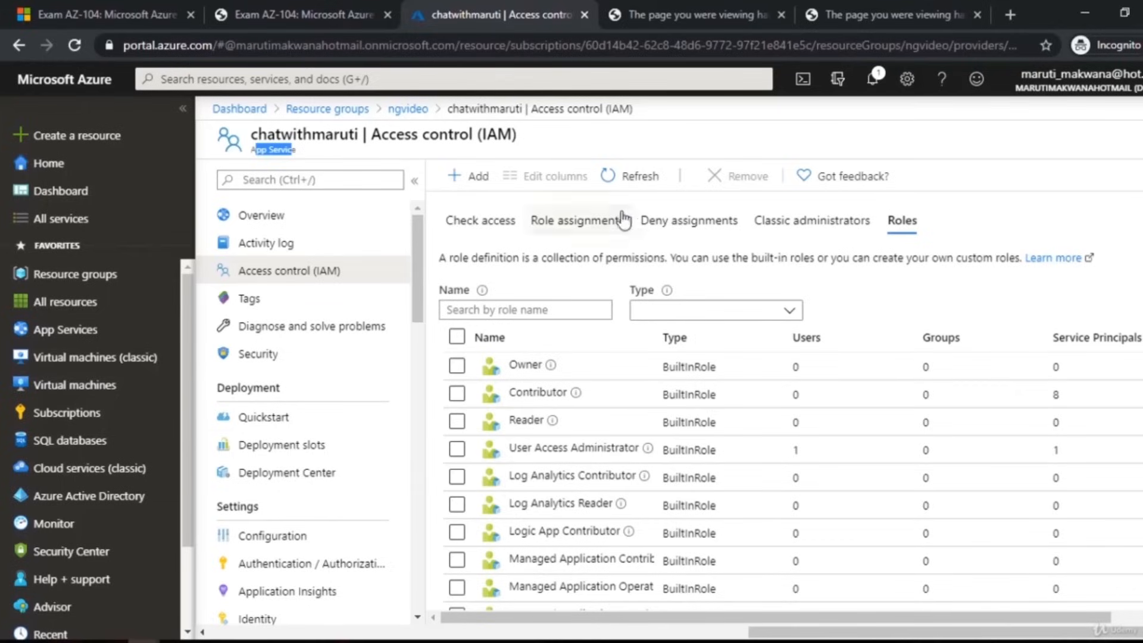
click(596, 226)
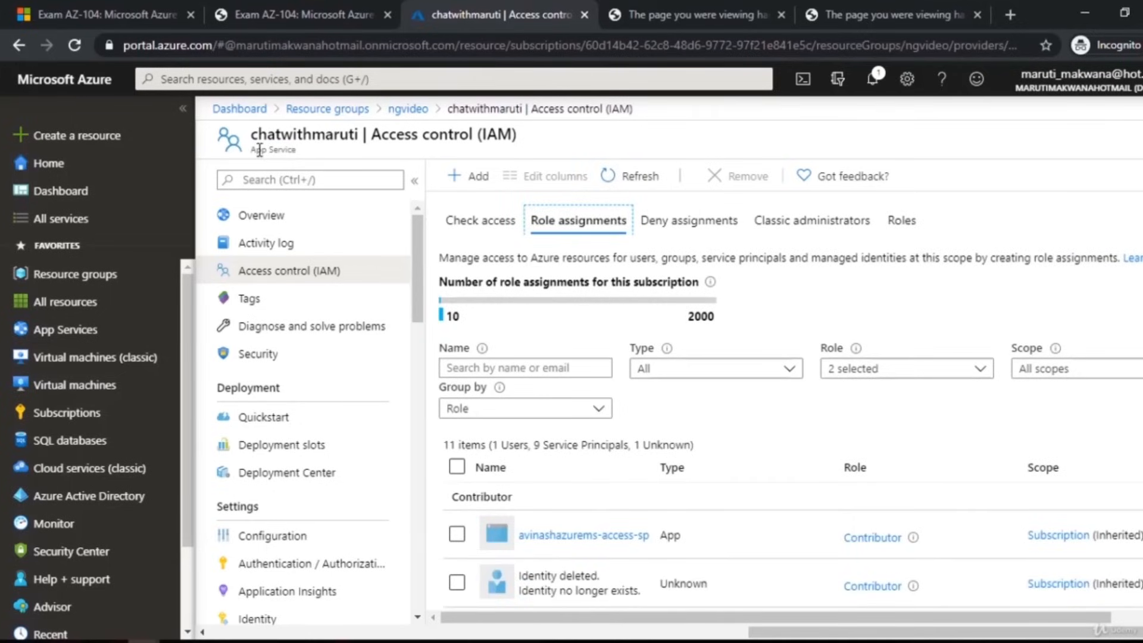
click(395, 111)
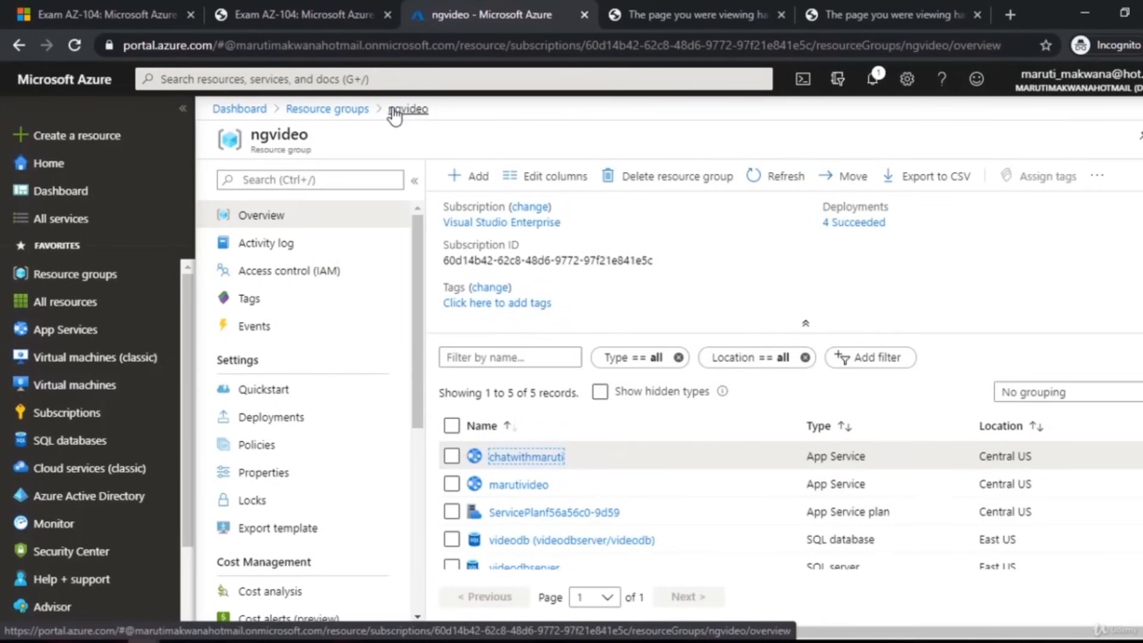
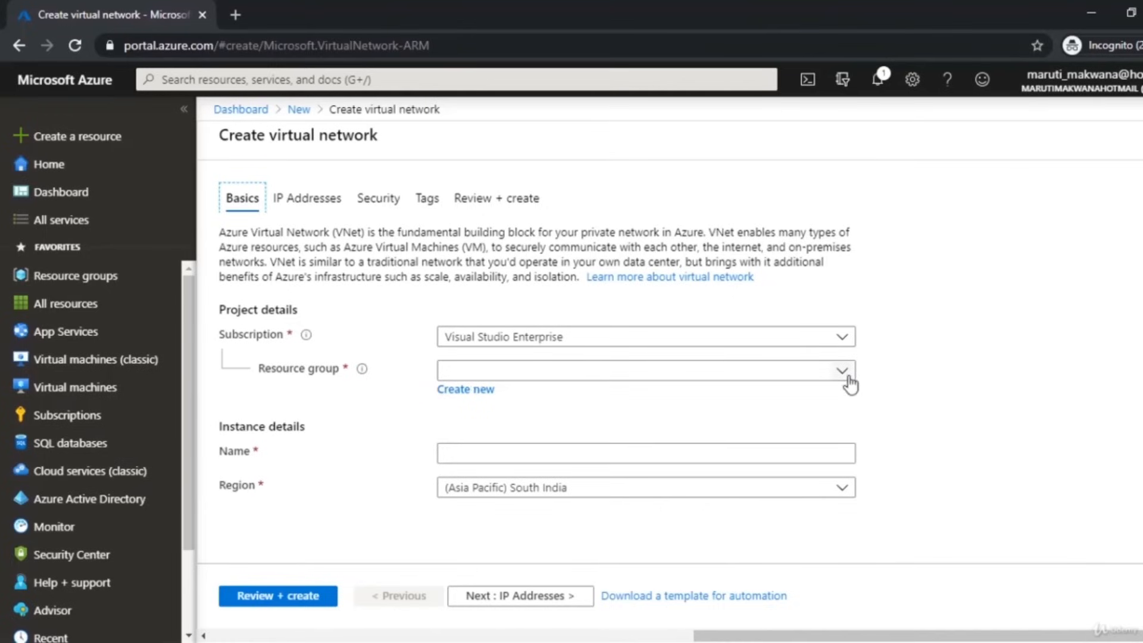
- Create a new resource group named TrainingRG for the virtual network
click(478, 392)
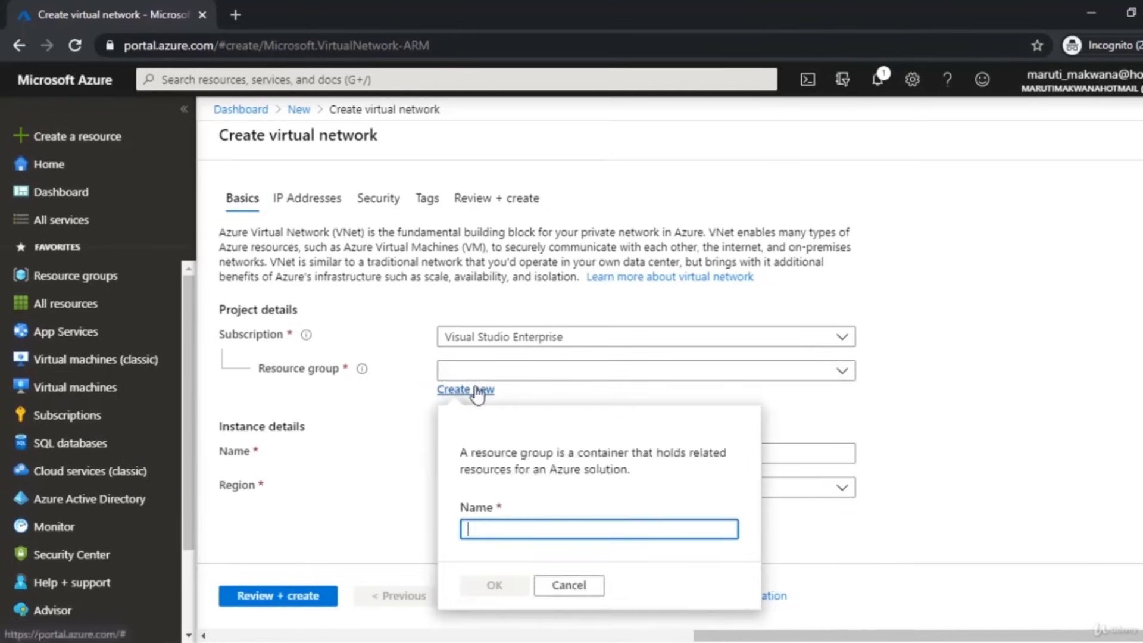
text(TrainingRG)
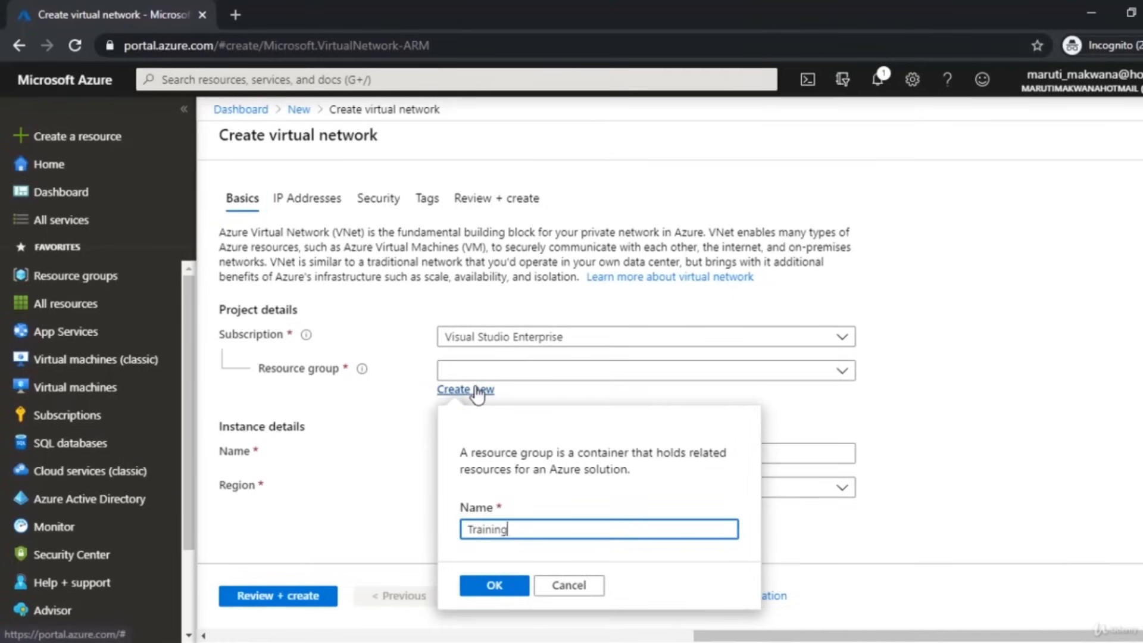
click(494, 584)
- Name the virtual network marutifirstvnet123, keeping the South India region
click(504, 452)
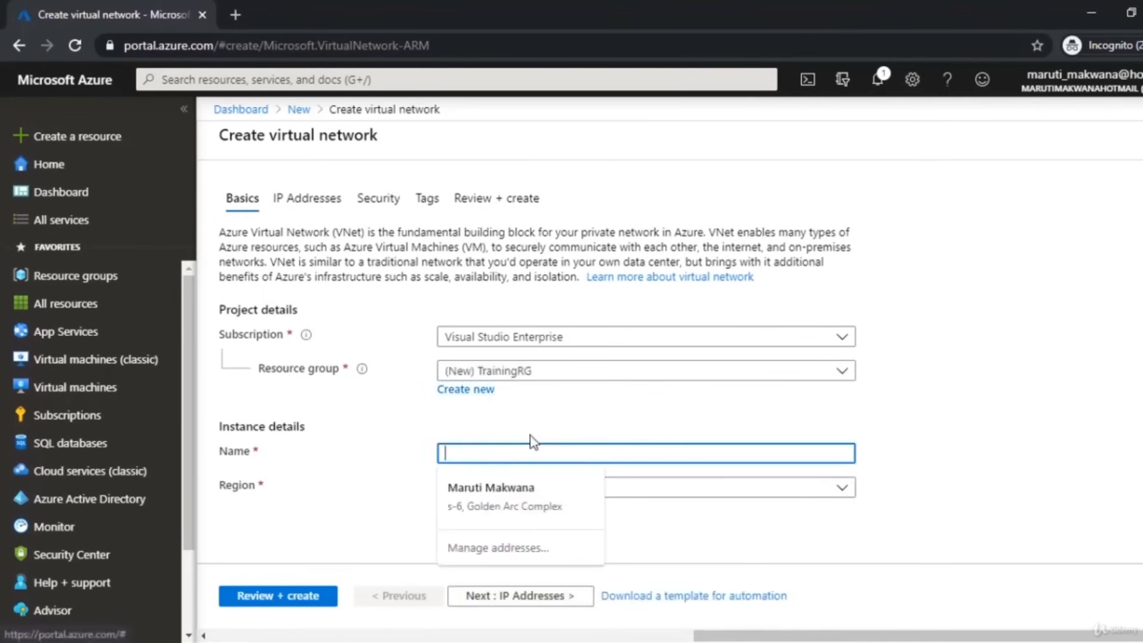
text(maruti)
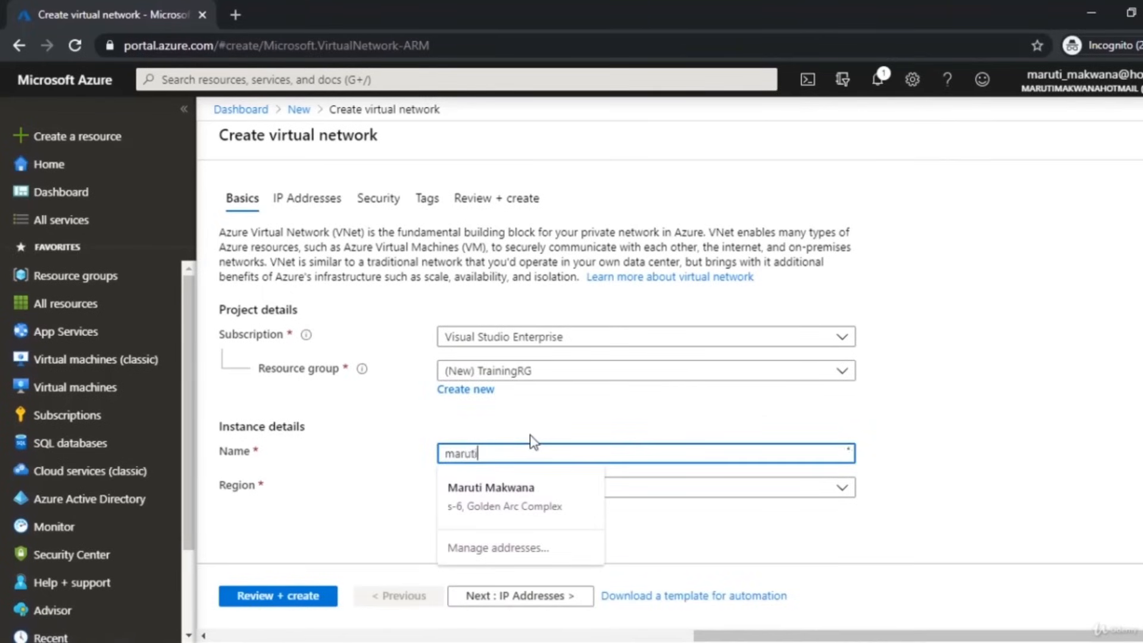
text(firstv)
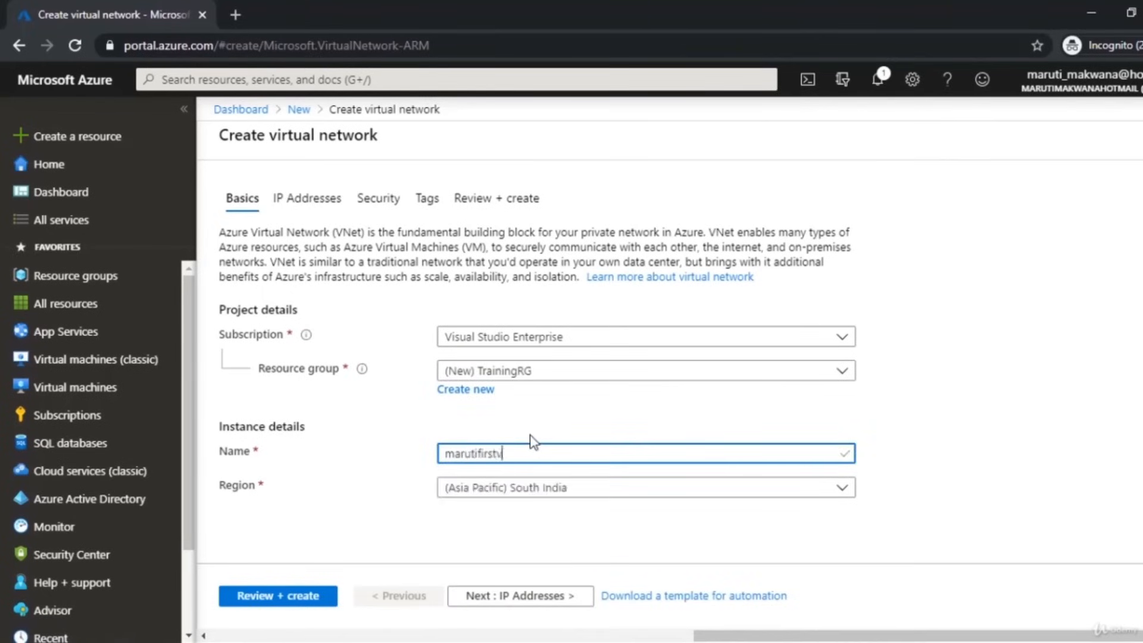
text(net123)
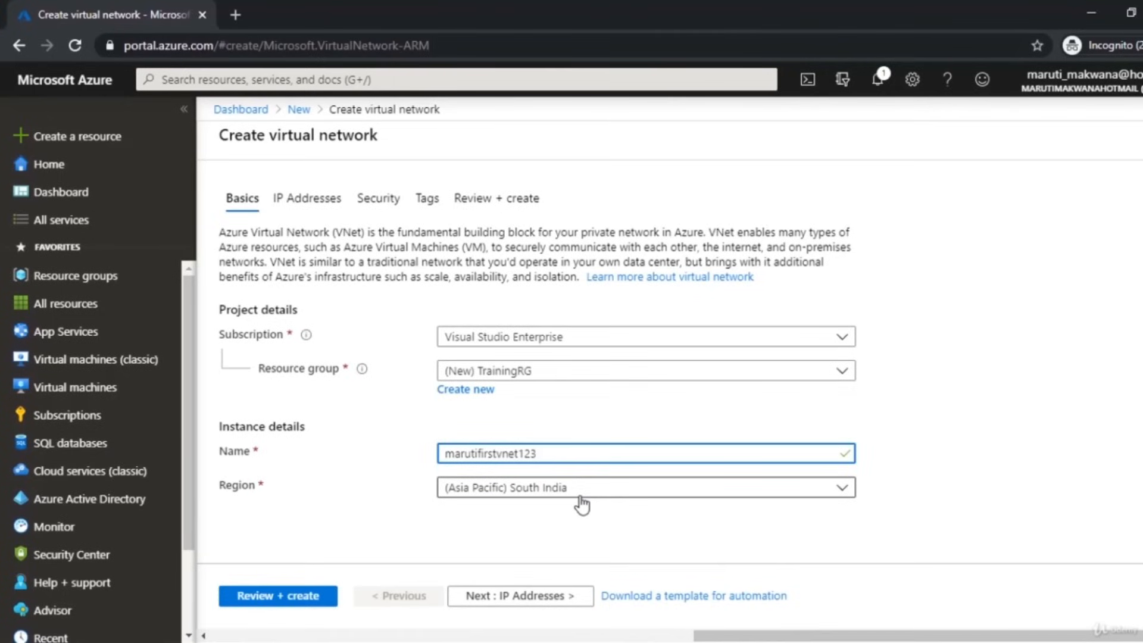
click(528, 610)
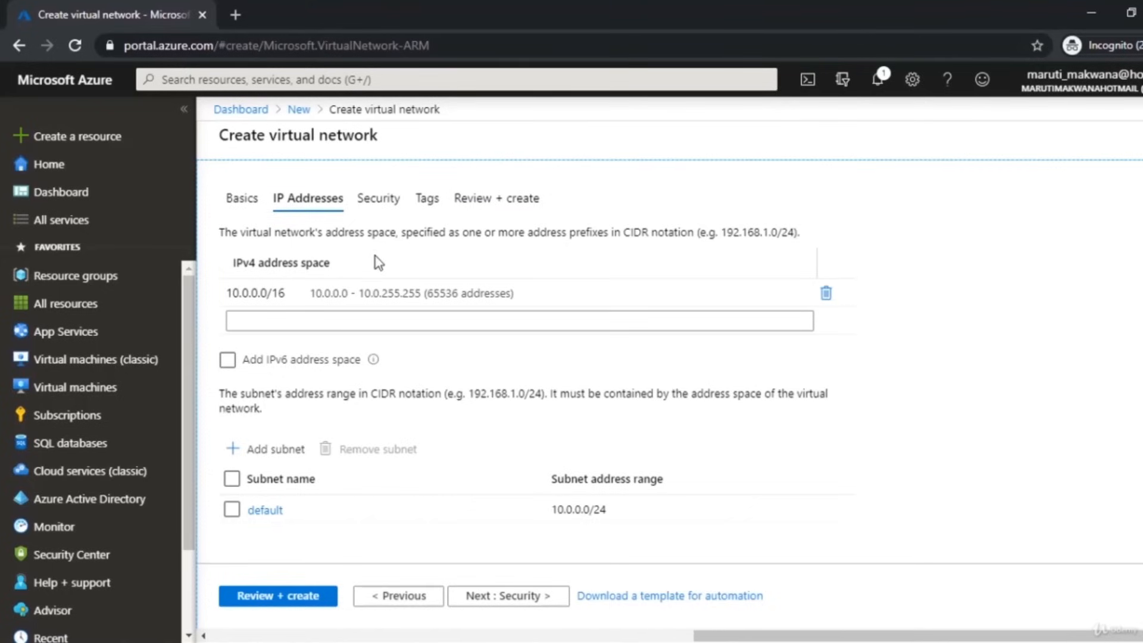
- Keep the 10.0.0.0/16 address space and default 10.0.0.0/24 subnet, adding no extra range
click(280, 294)
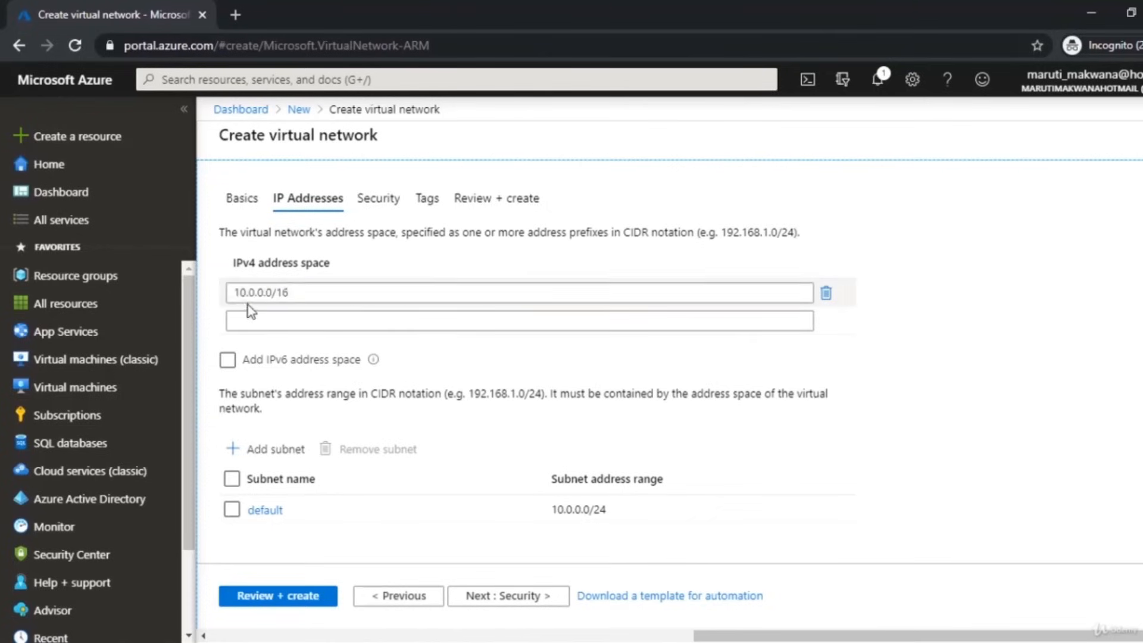
double_click(282, 293)
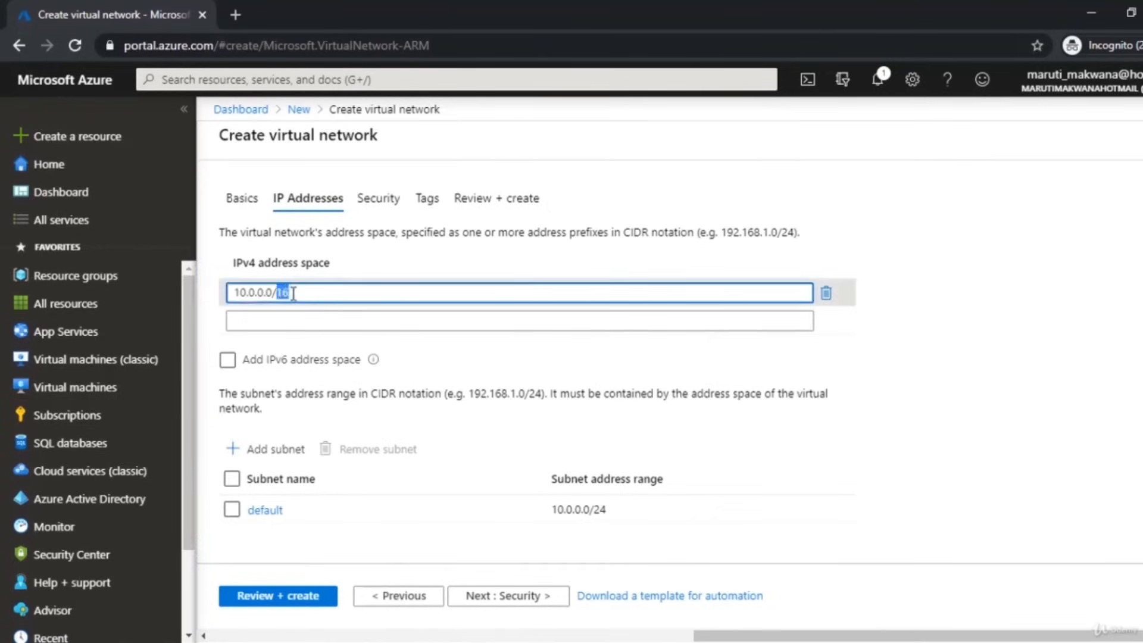
click(953, 335)
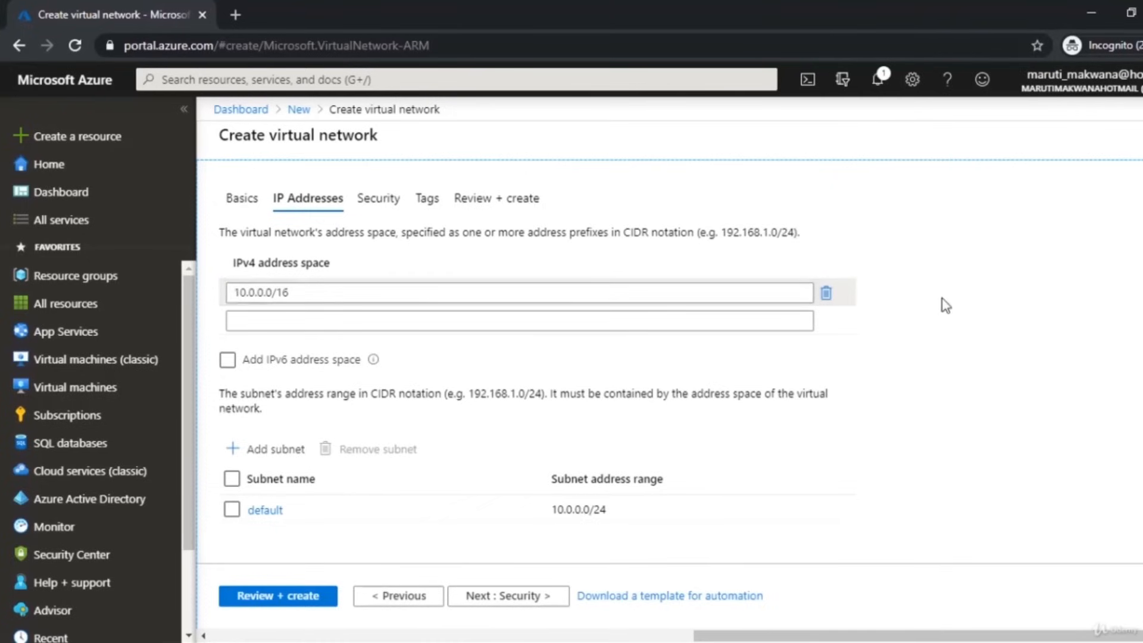
click(786, 321)
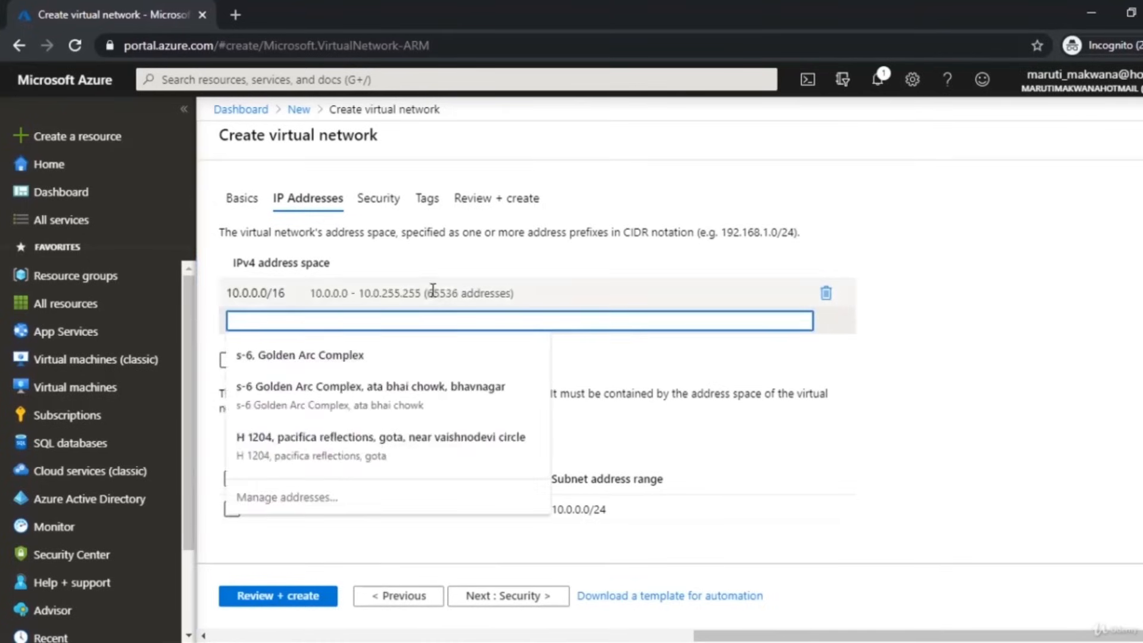
click(1057, 409)
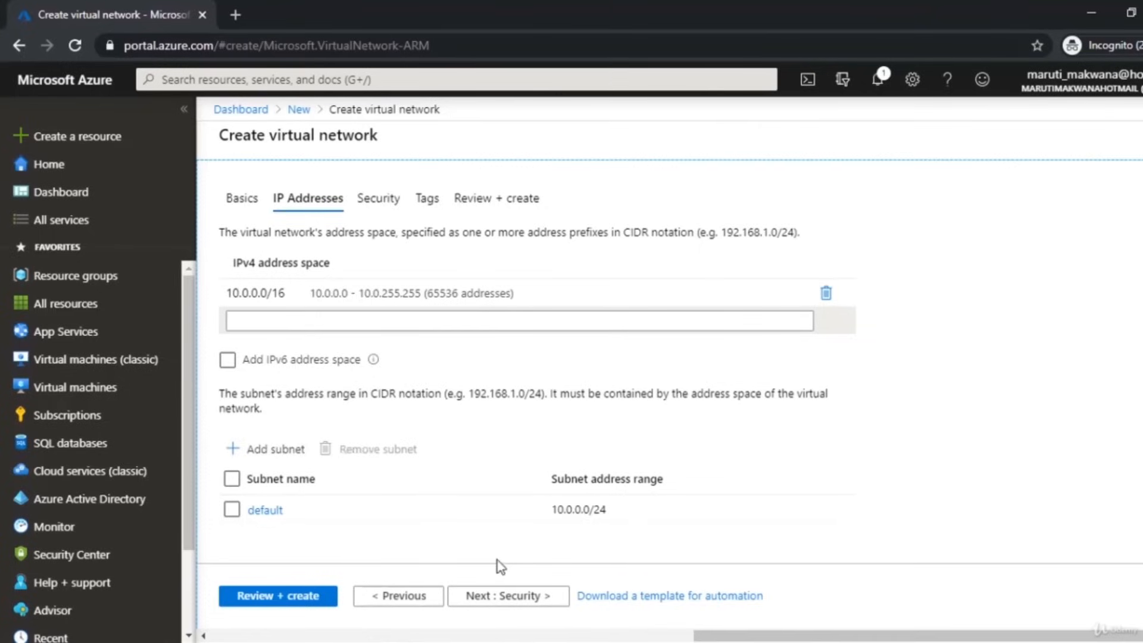
click(518, 601)
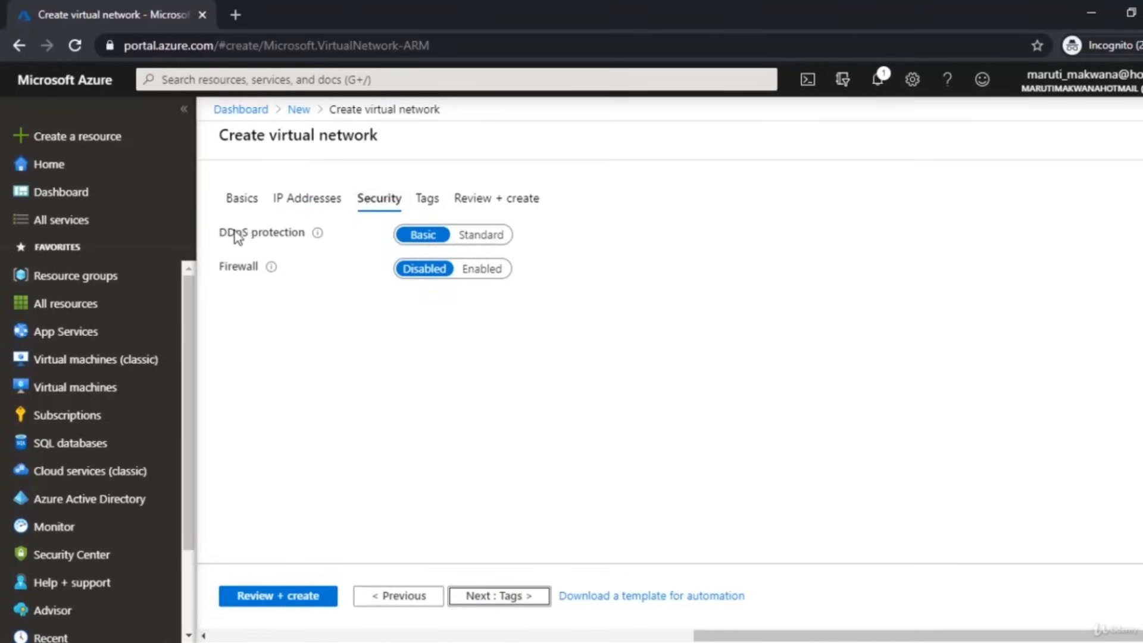
- Try Standard DDoS protection, find no protection plan, and revert to Basic
mouse_move(315, 239)
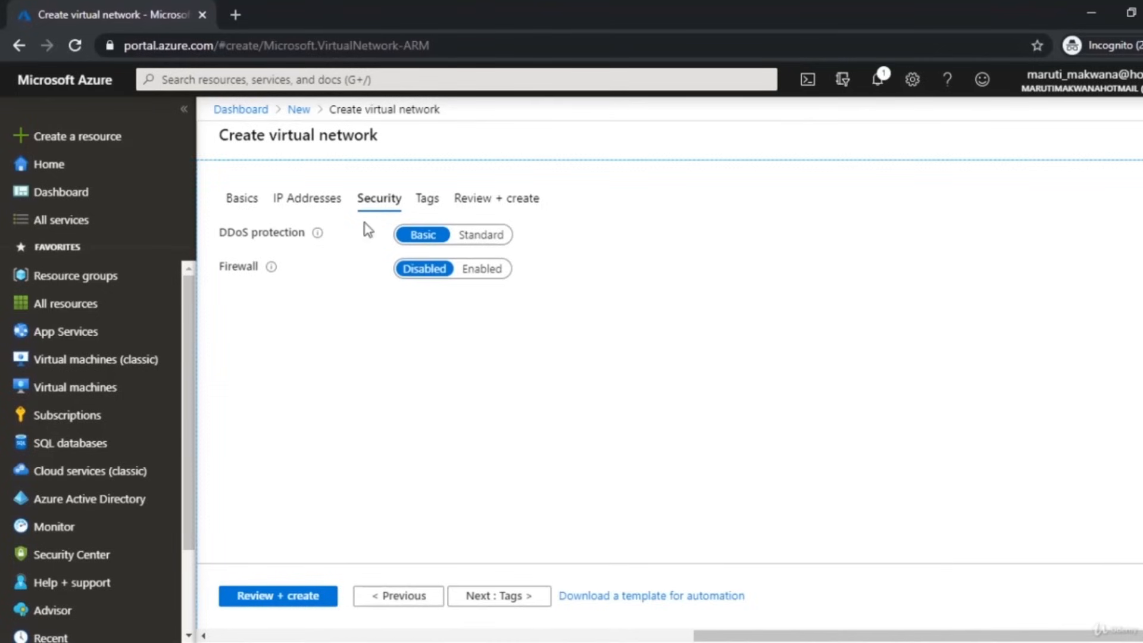
click(481, 236)
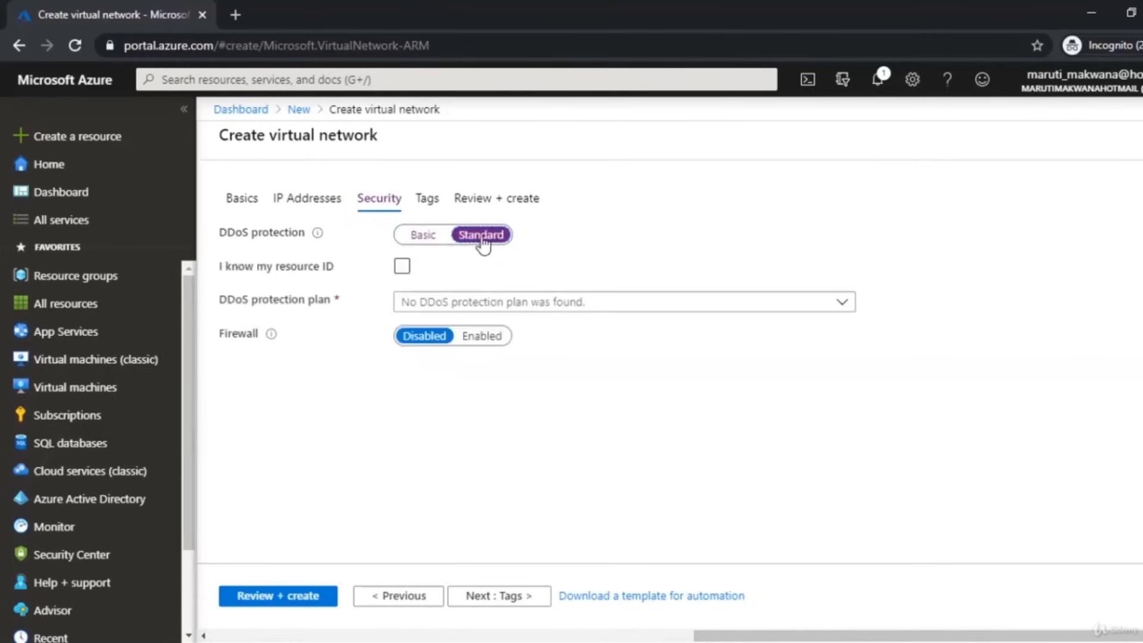
click(498, 310)
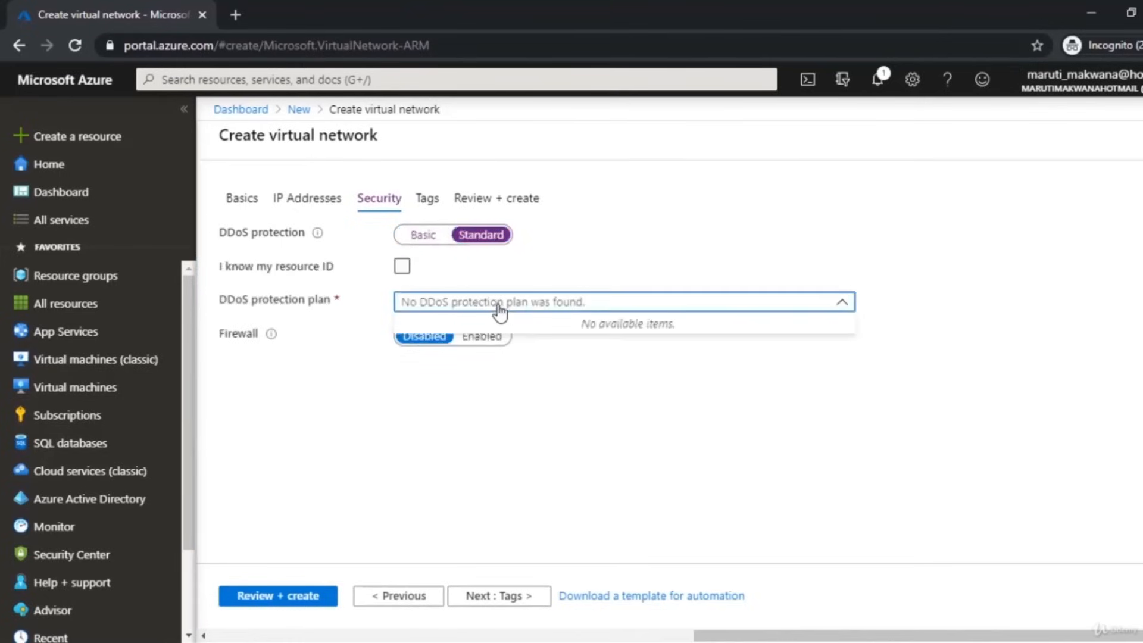
click(498, 308)
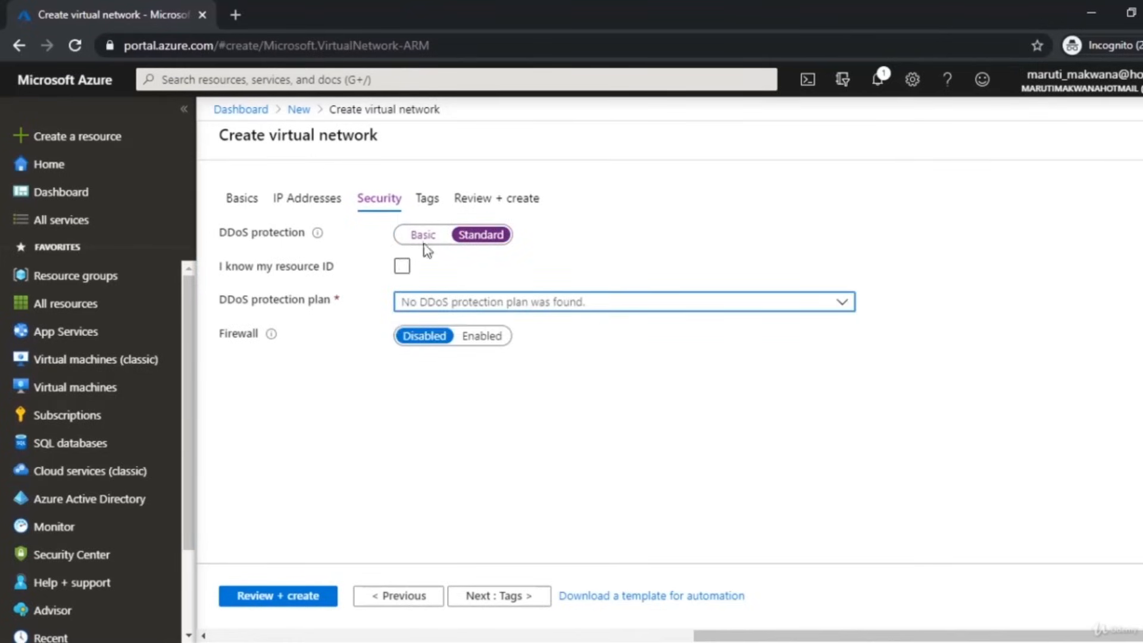
click(423, 239)
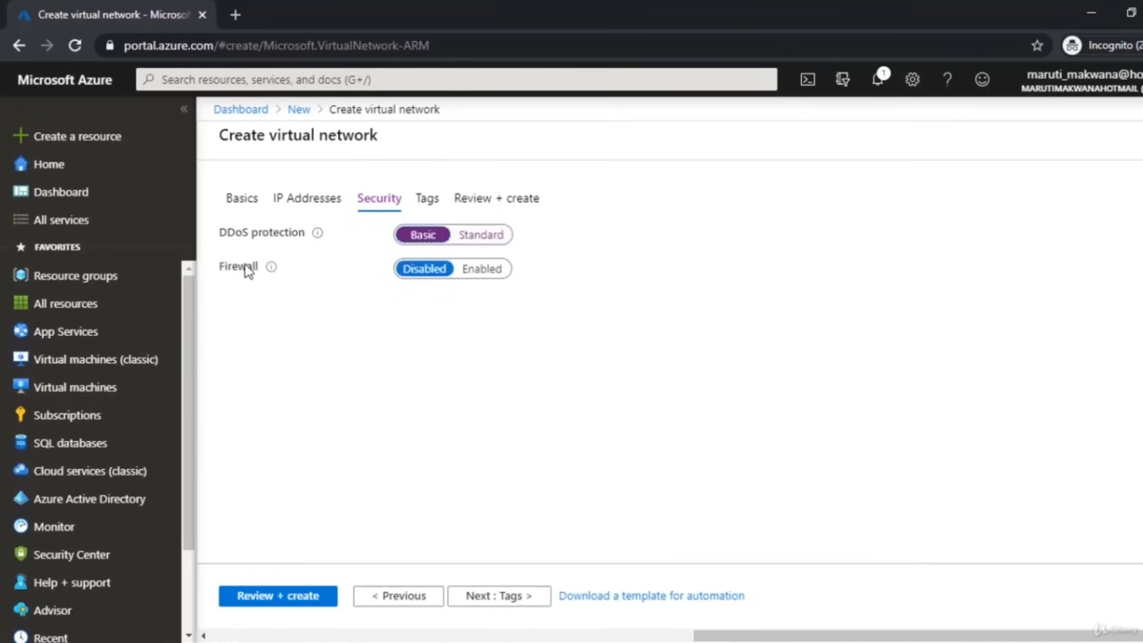
- Leave the firewall disabled and proceed past Tags to the validated review summary
click(510, 273)
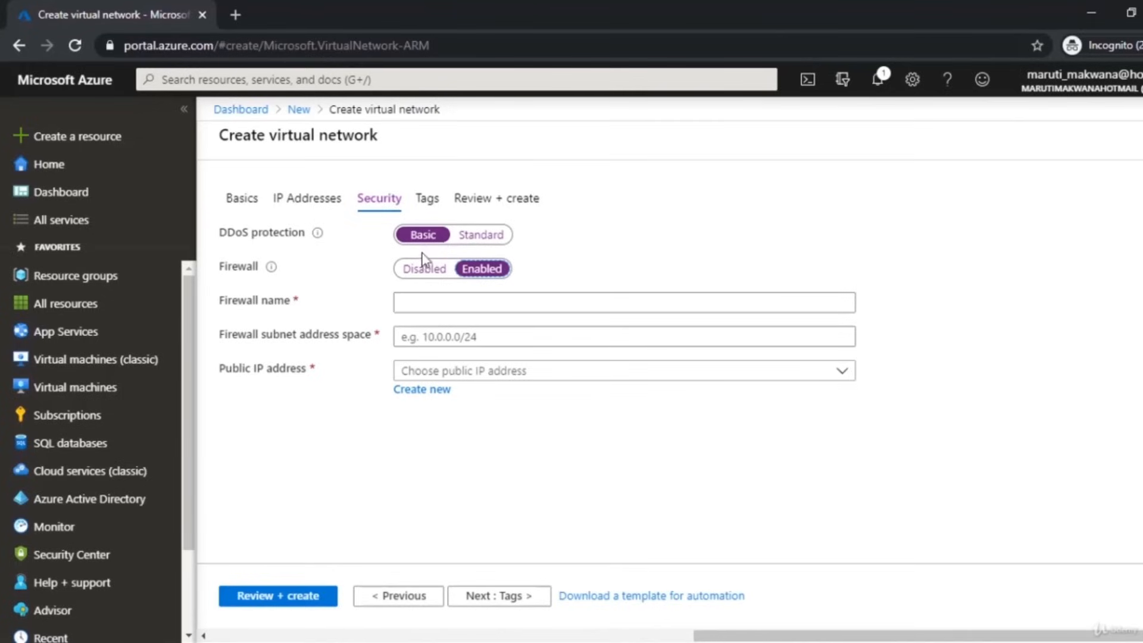
click(424, 269)
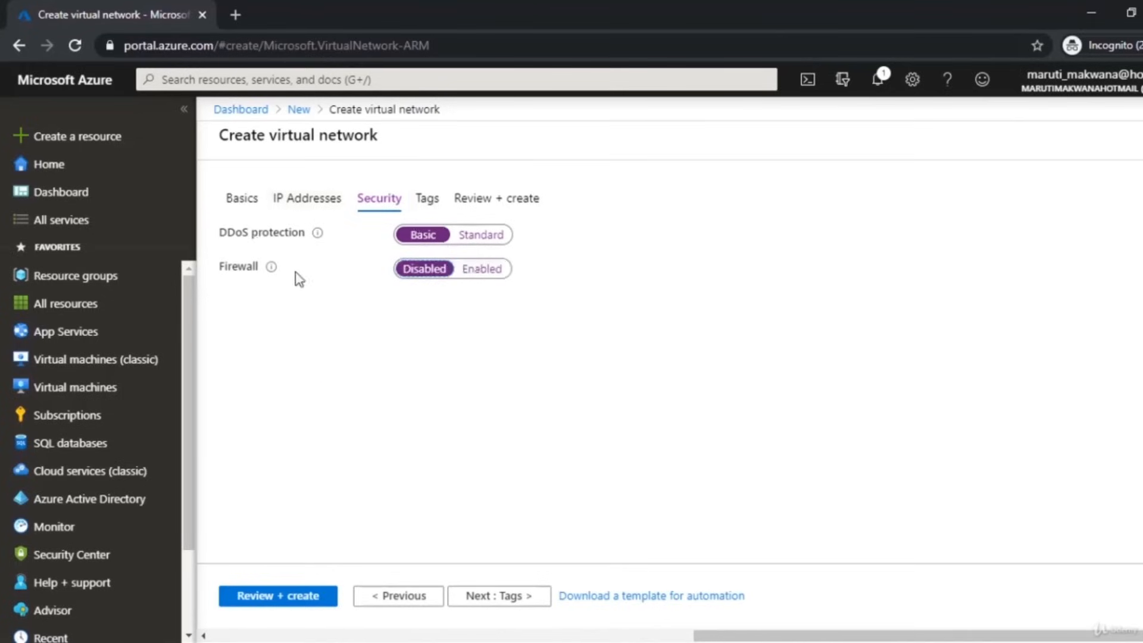
click(498, 599)
click(536, 597)
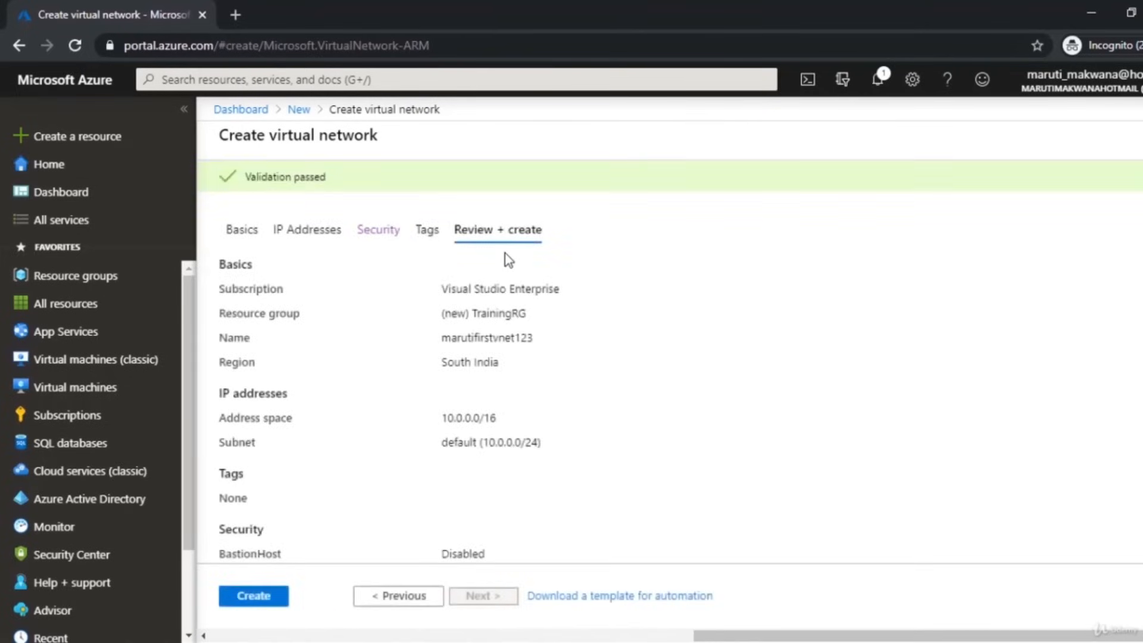
- Create marutifirstvnet123 and open the deployed network when deployment completes
click(249, 600)
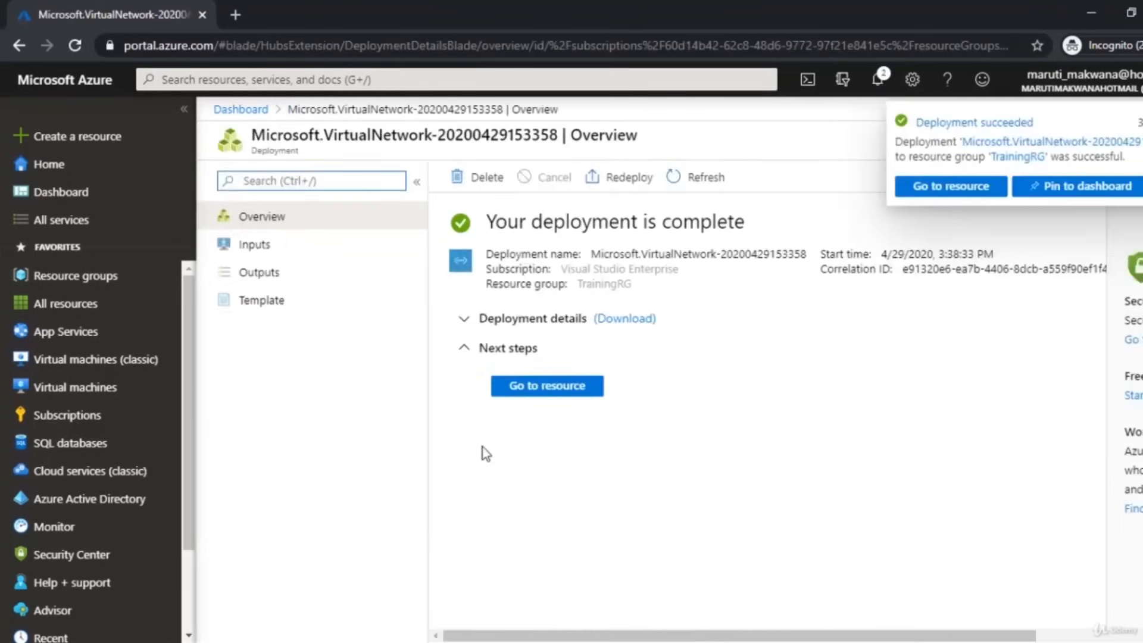
click(546, 386)
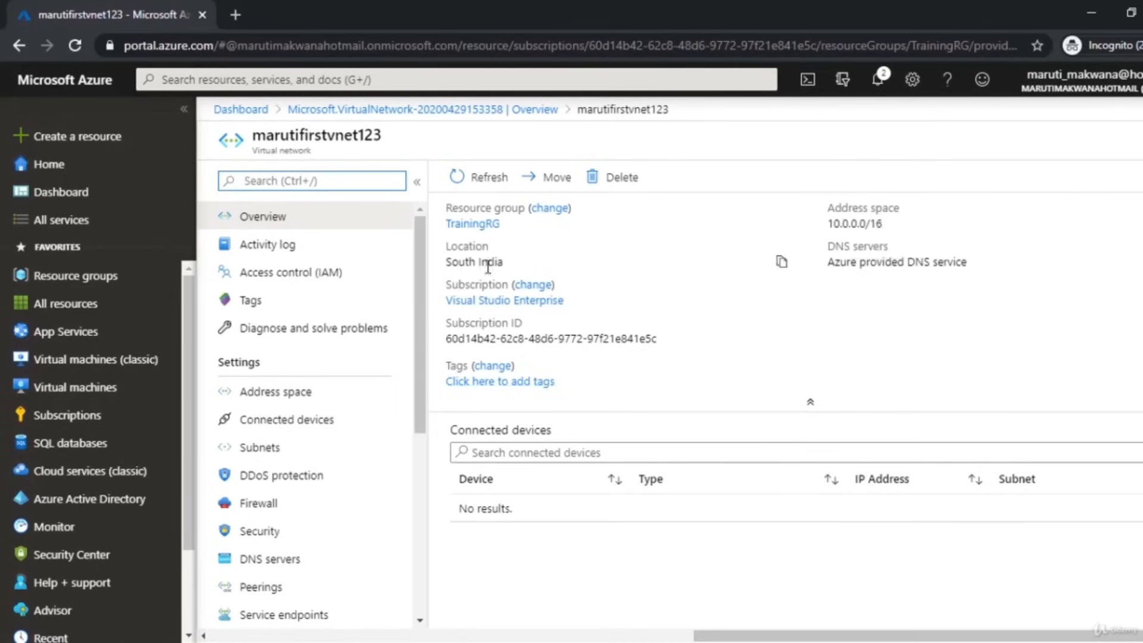
- Inspect marutifirstvnet123's South India location, 10.0.0.0/16 address space, subnets and DDoS protection
triple_click(460, 265)
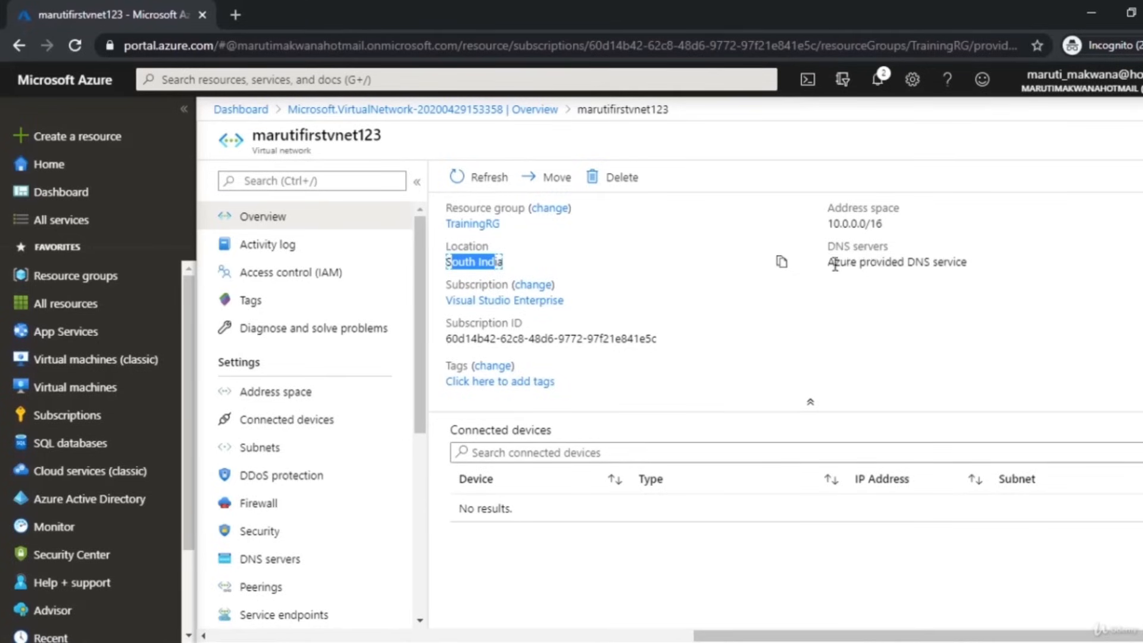
click(768, 360)
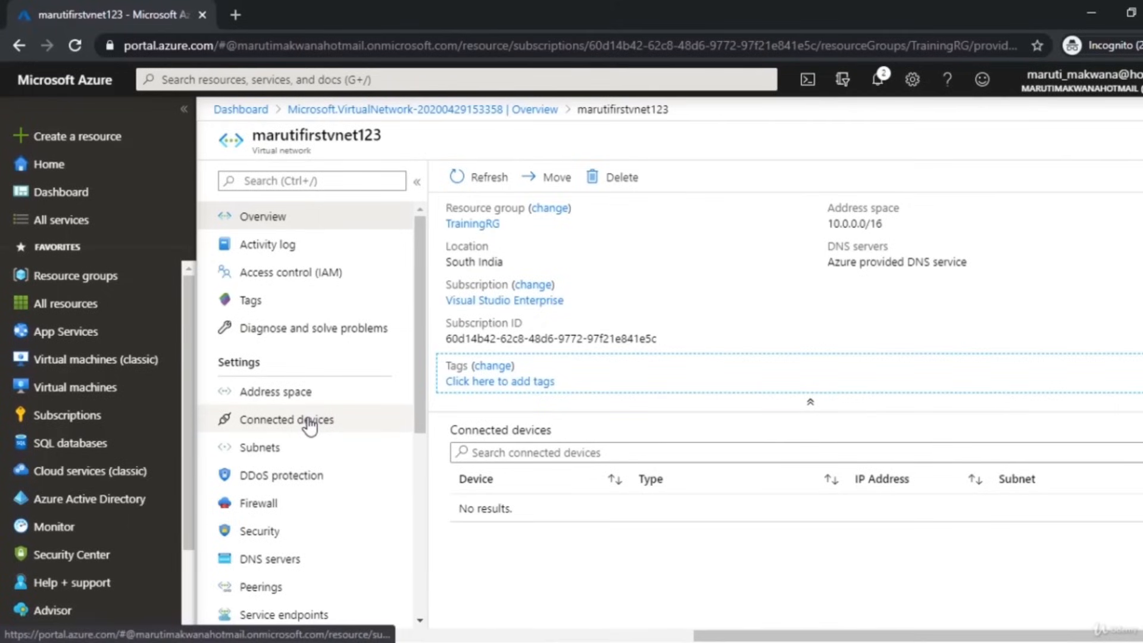
click(299, 393)
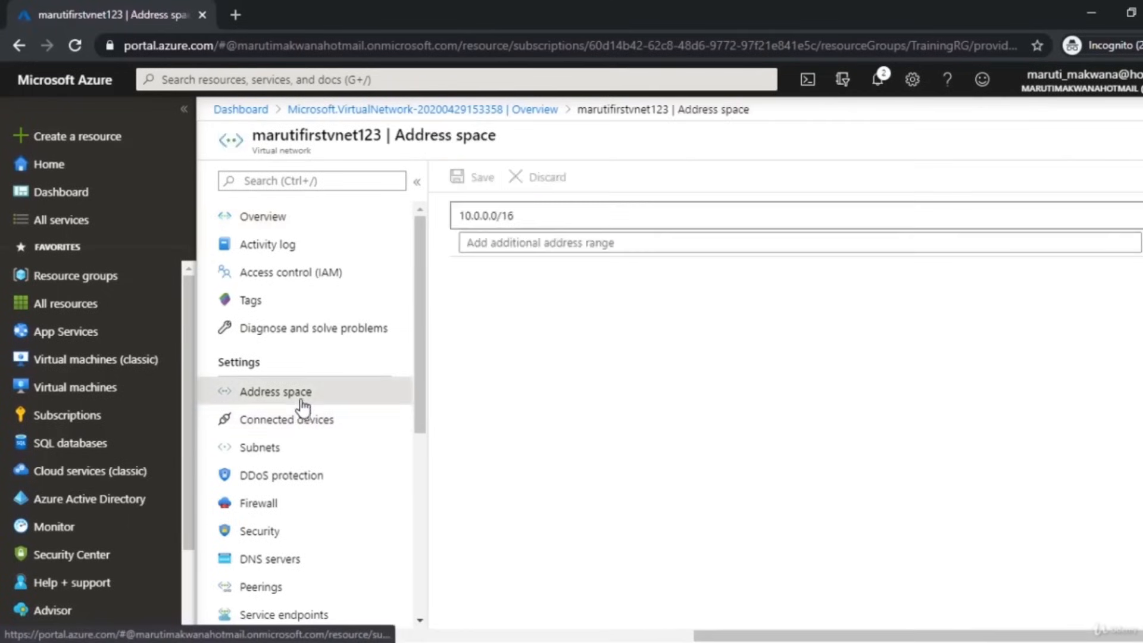
click(475, 226)
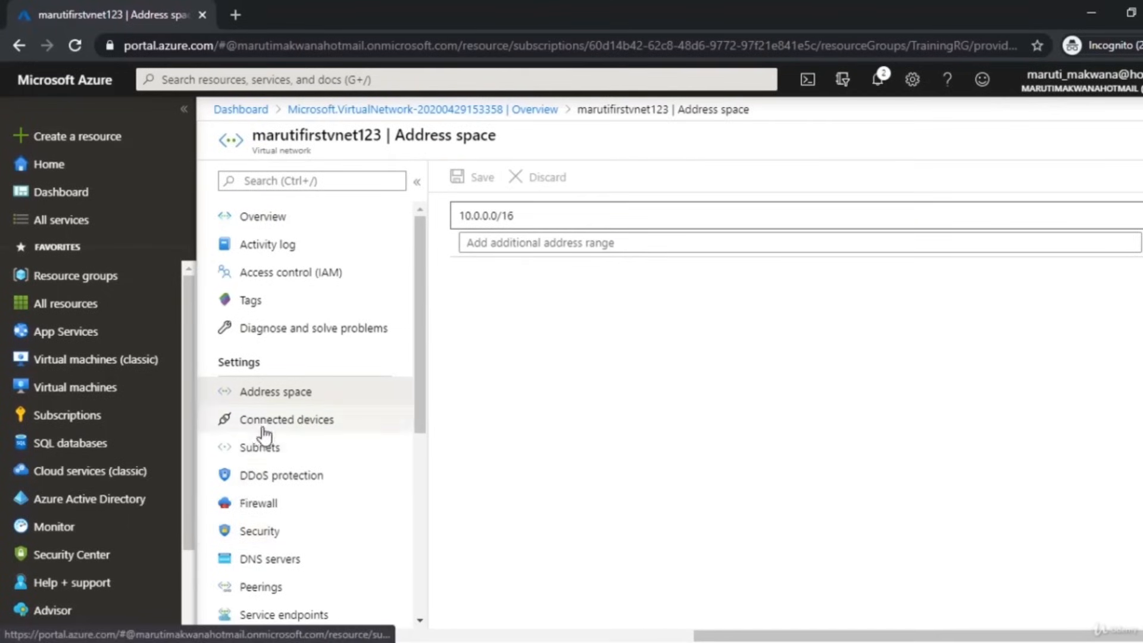
click(270, 458)
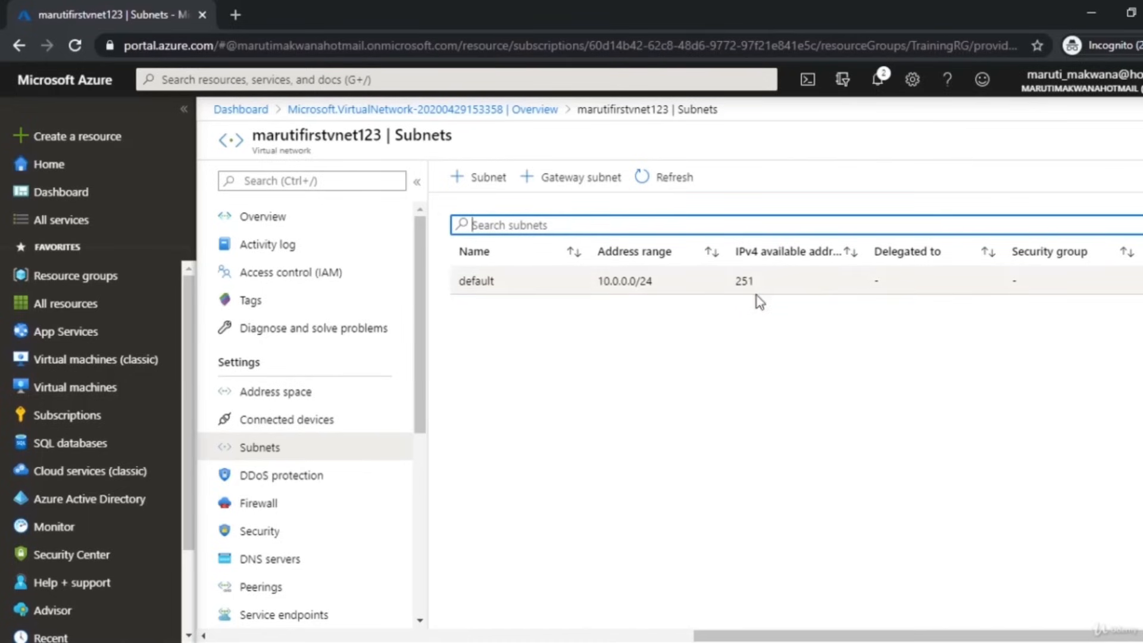
click(271, 489)
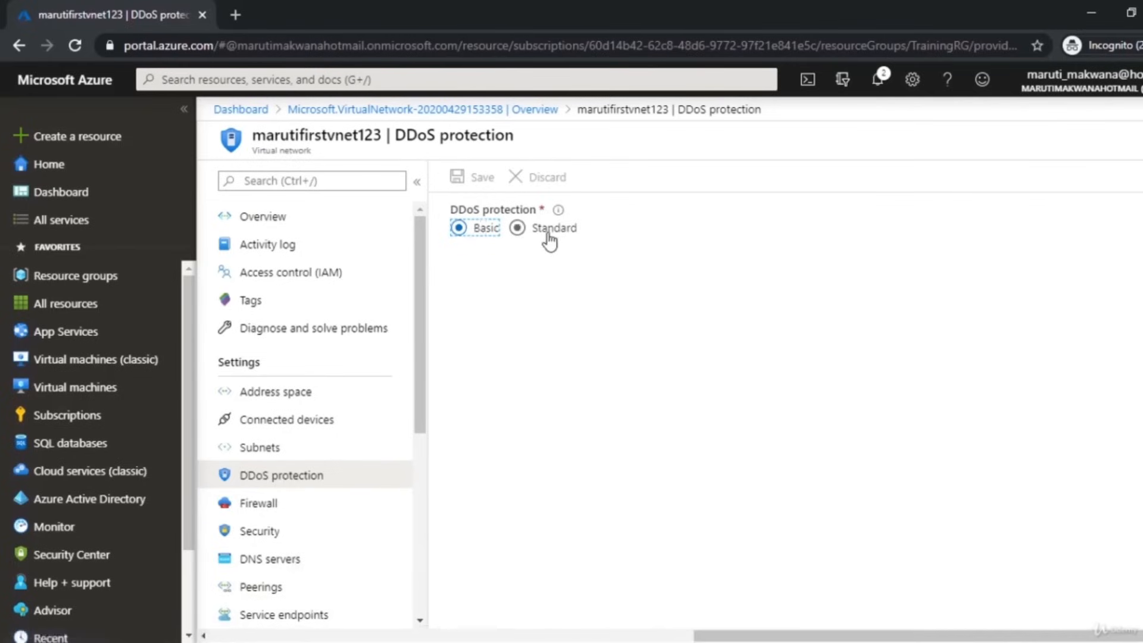
- Look over marutifirstvnet123's Firewall and Security settings
click(311, 504)
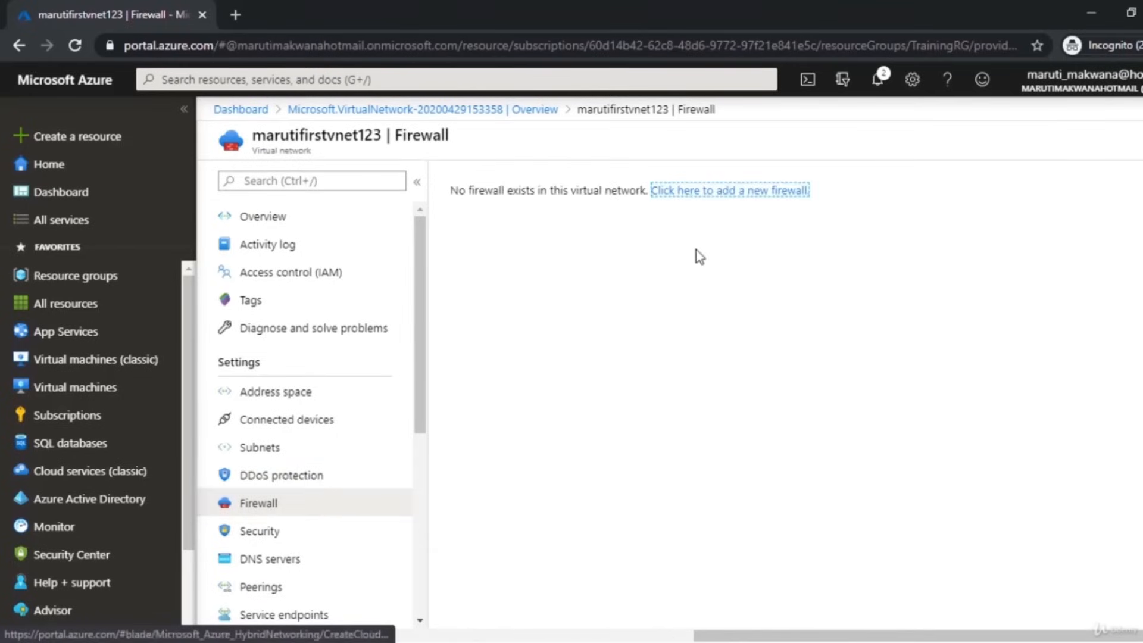
click(315, 540)
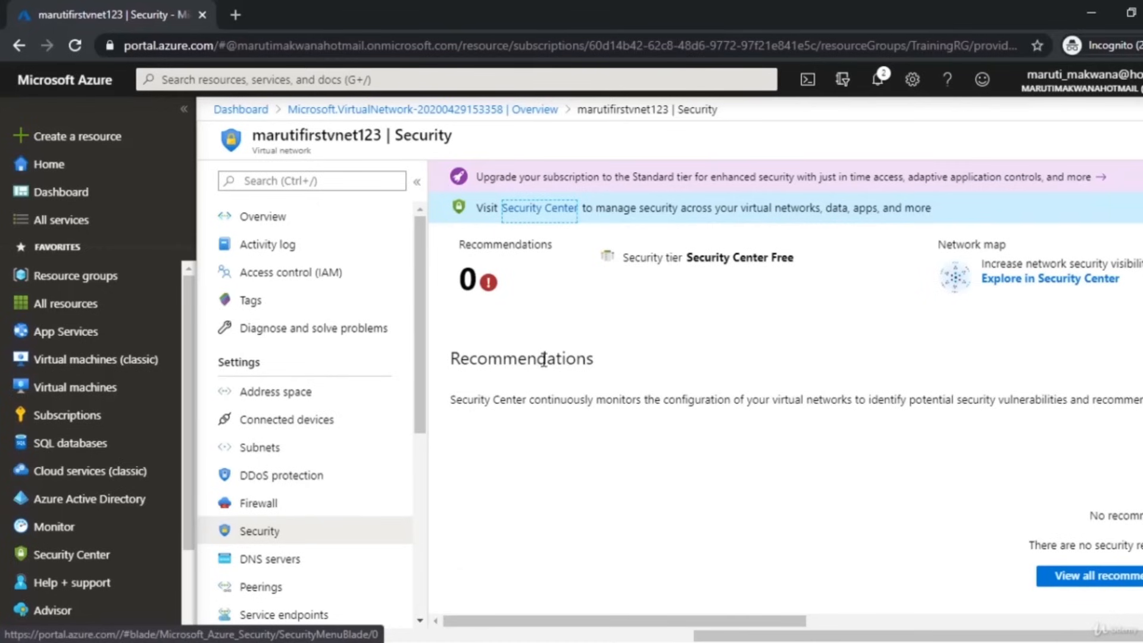
drag(477, 366, 554, 361)
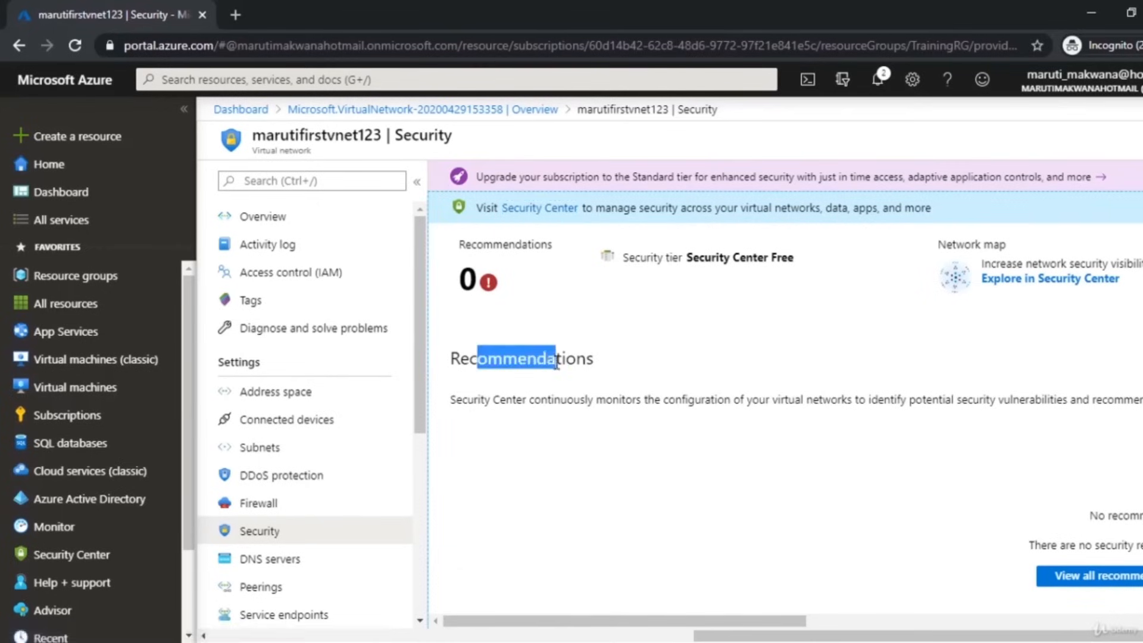
click(562, 361)
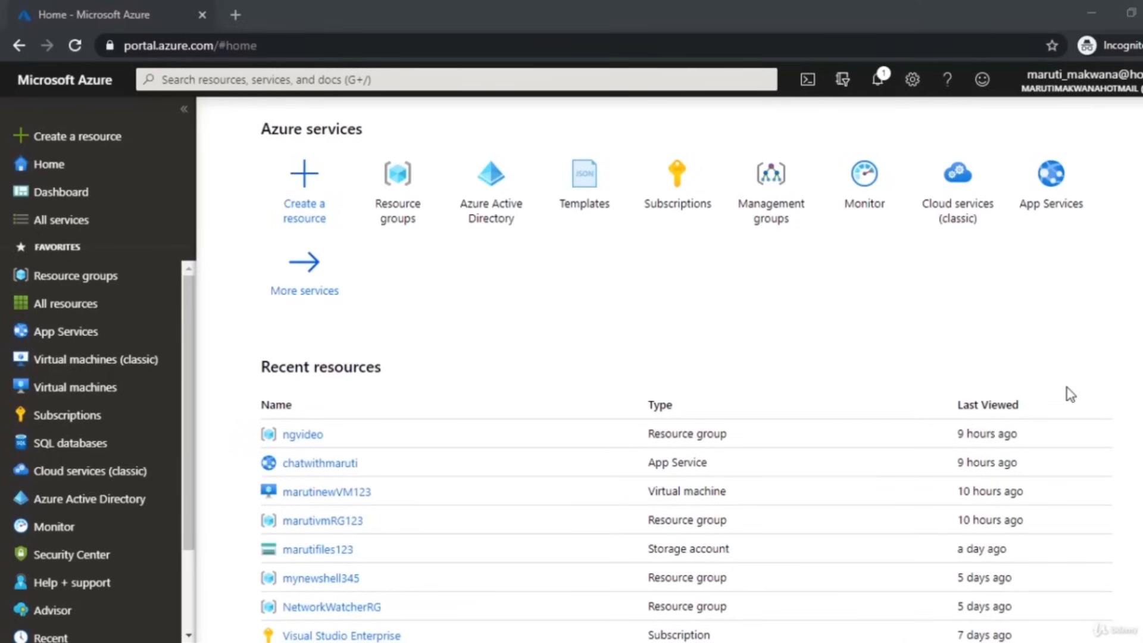
- Start a new Windows Server 2016 Datacenter virtual machine from Create a resource
click(51, 143)
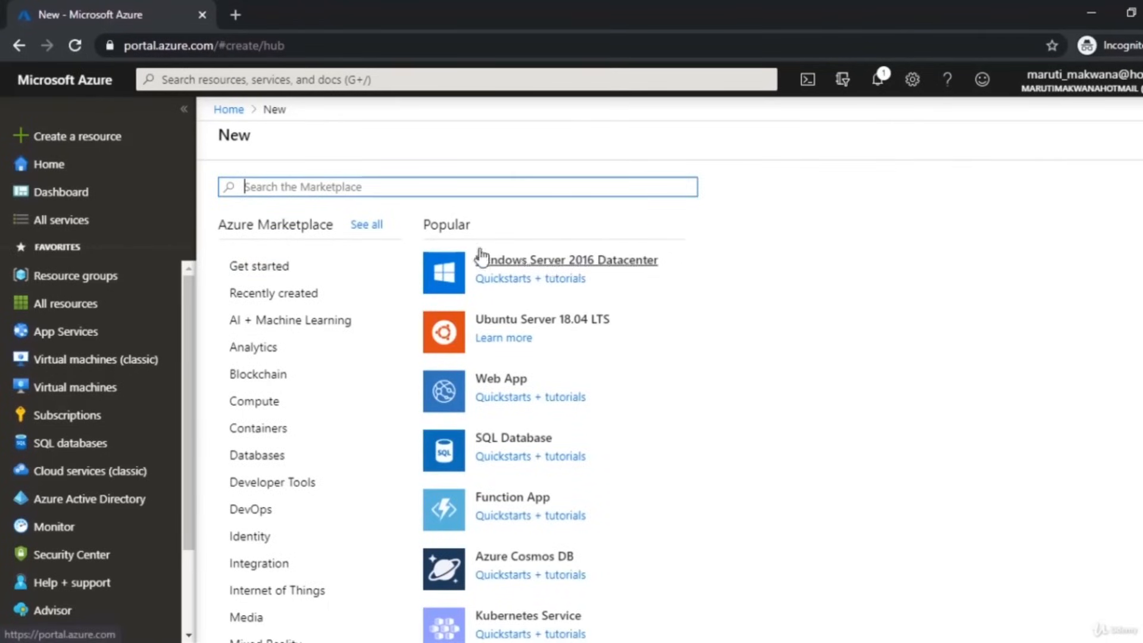
drag(424, 225, 500, 229)
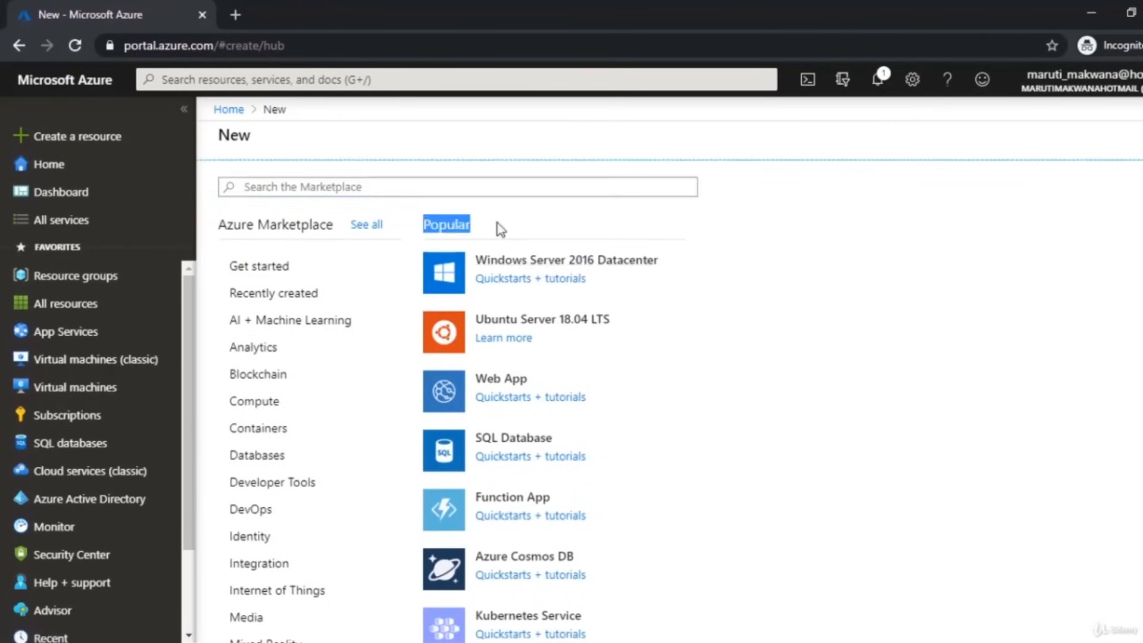
click(516, 266)
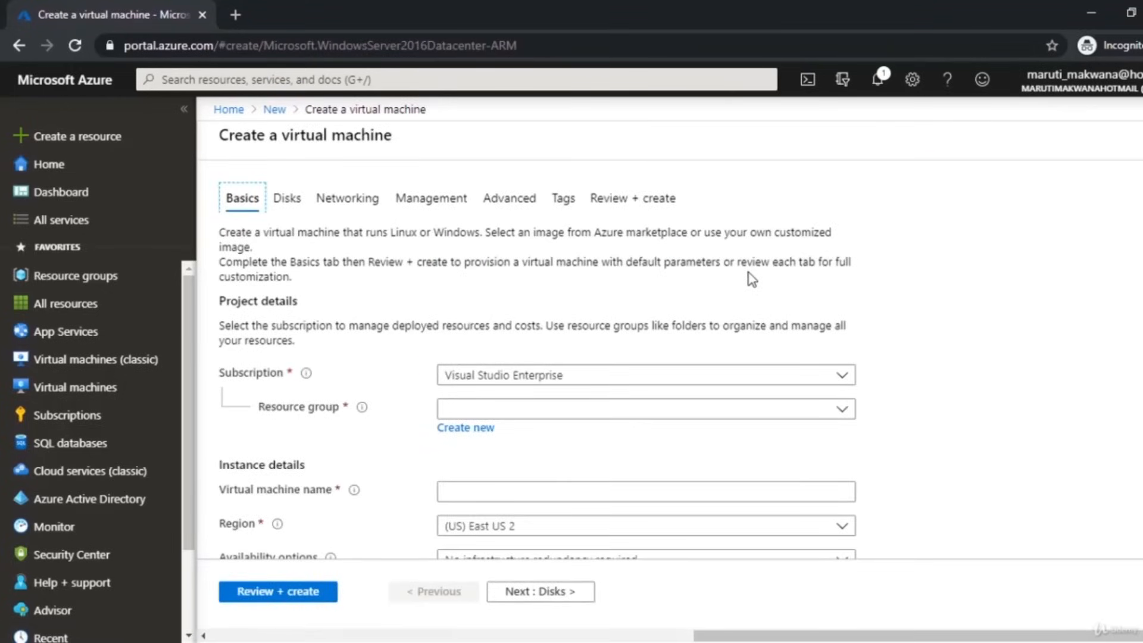
- Look through the VM Basics form and confirm Windows Server 2016 Datacenter as the image
scroll(752, 283, down, 2)
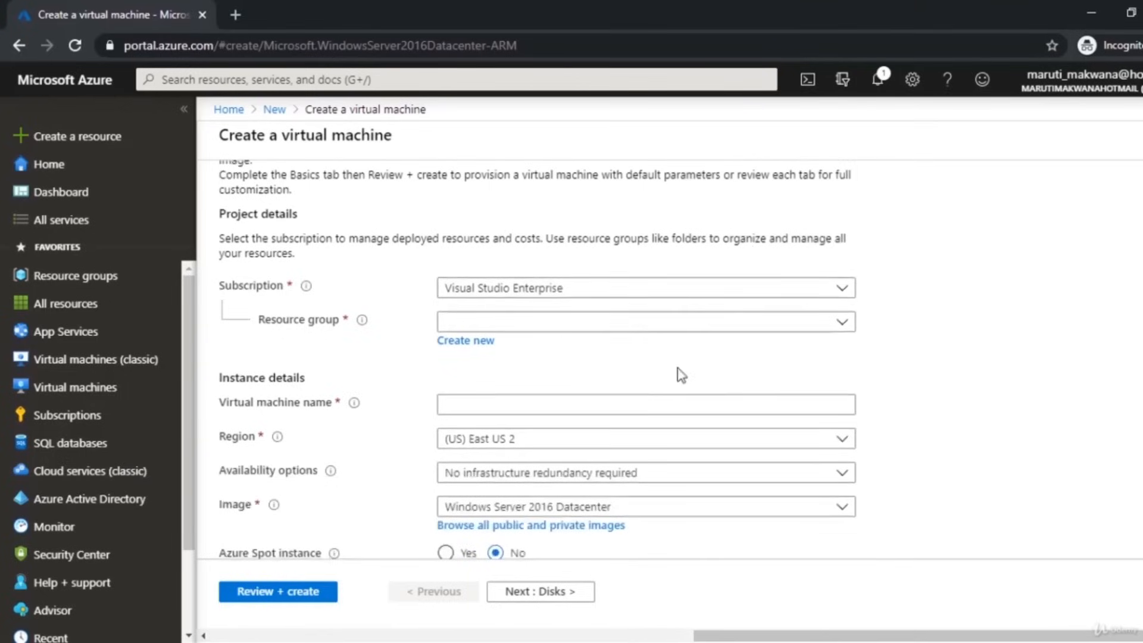
scroll(680, 374, down, 3)
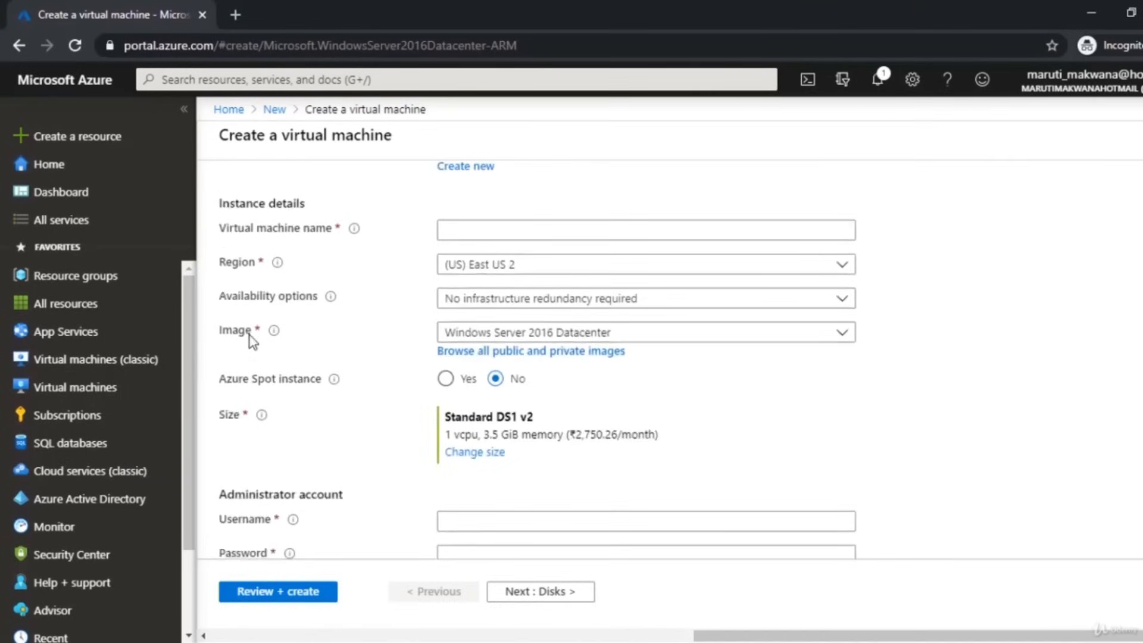
click(619, 340)
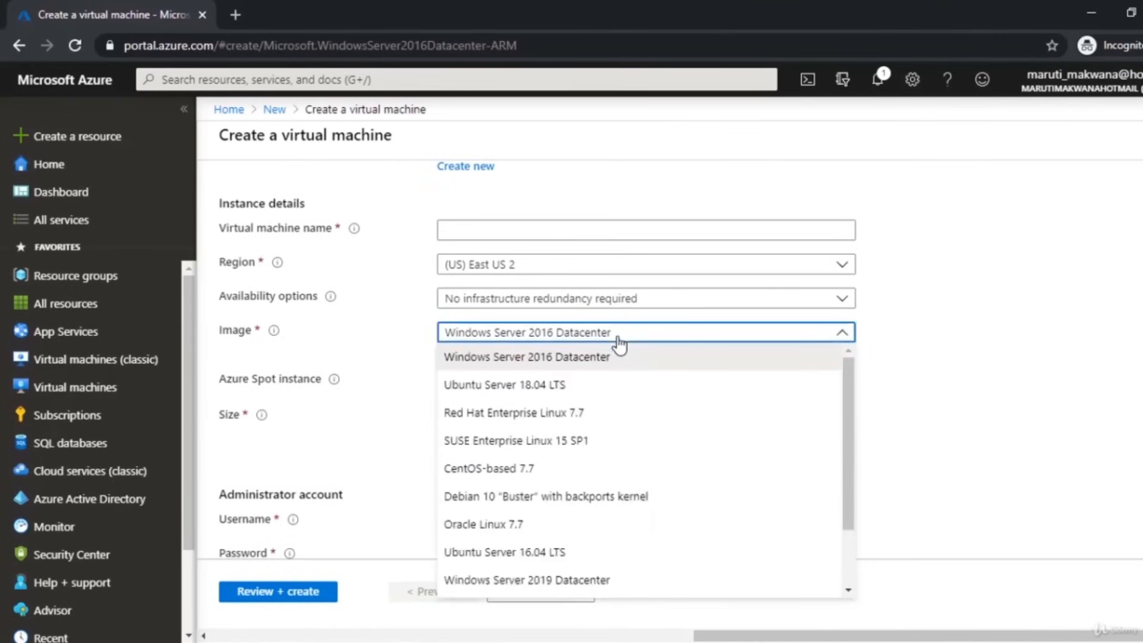
click(602, 357)
scroll(595, 369, up, 3)
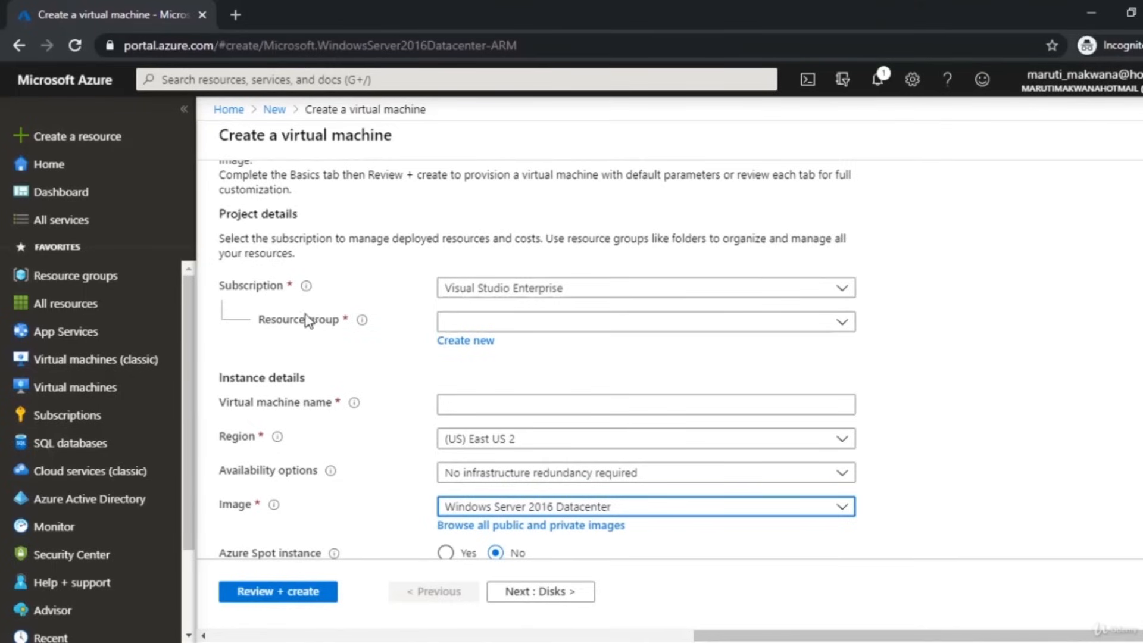
- Put the VM in new resource group TrainingRG and name it marutivm123
click(464, 342)
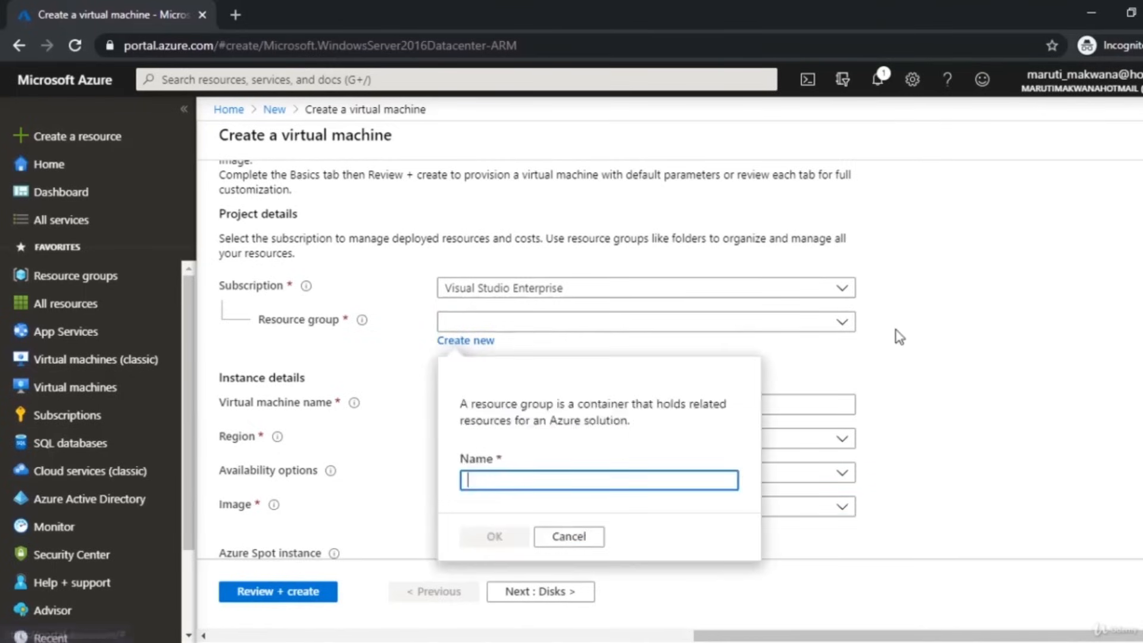
text(TrainingRG)
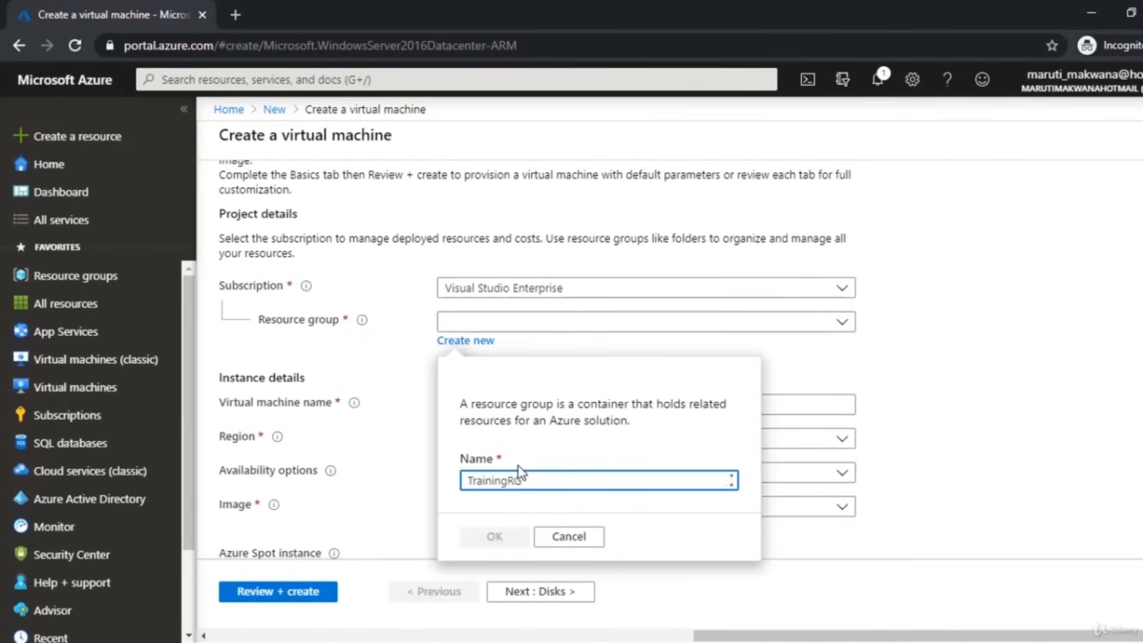
click(498, 537)
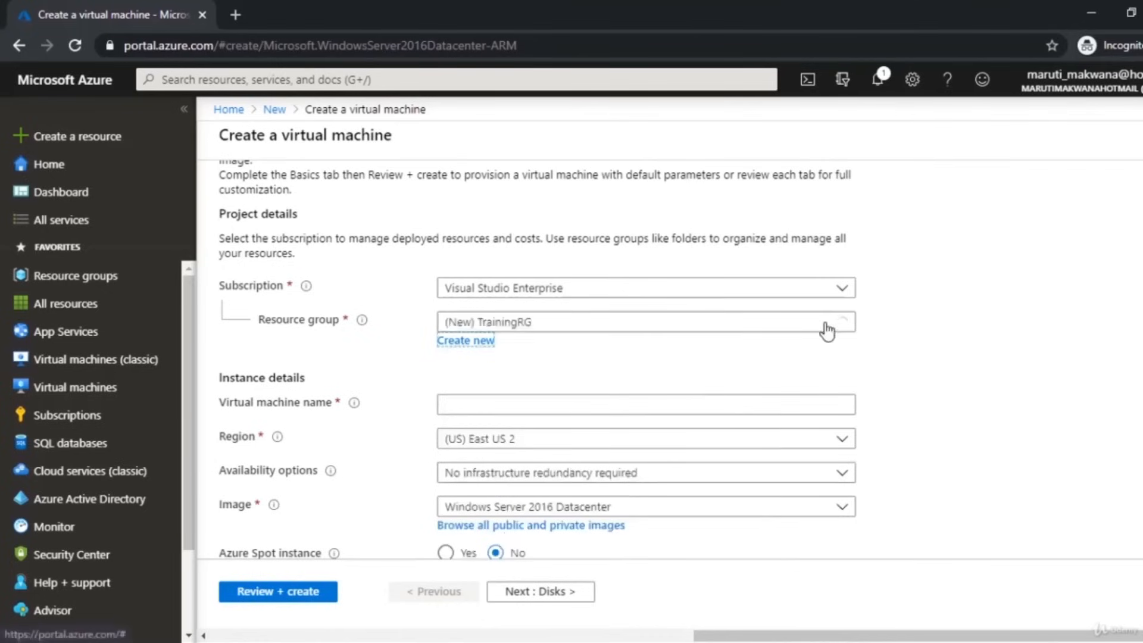
click(482, 410)
text(marutivm123)
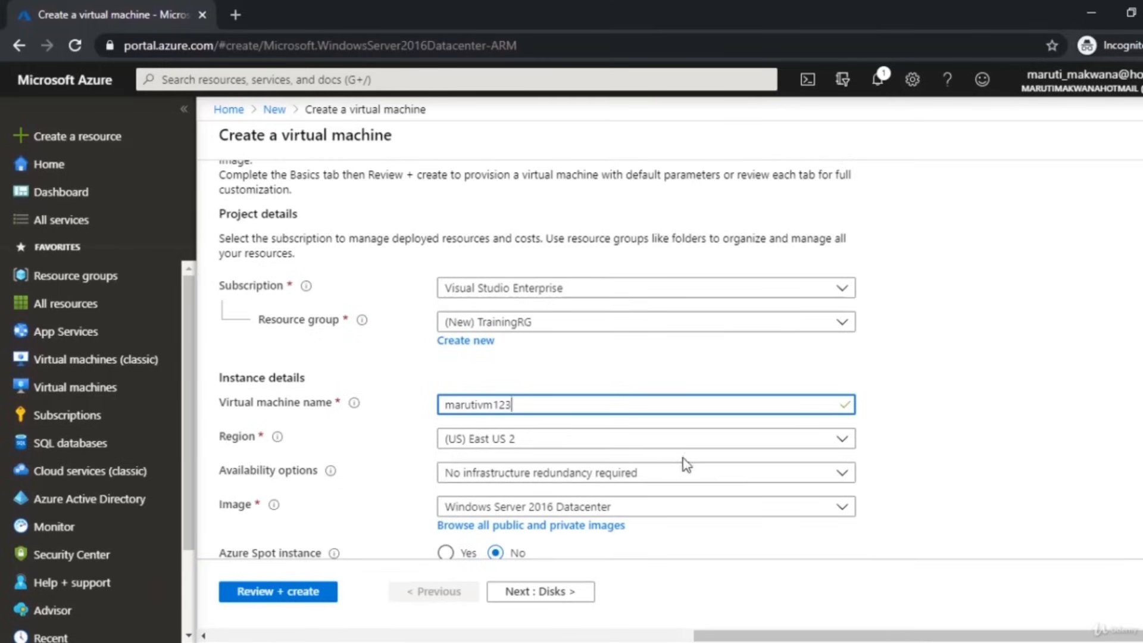
- Place the VM in (US) East US with no redundancy, then bring up the VM size list
click(677, 444)
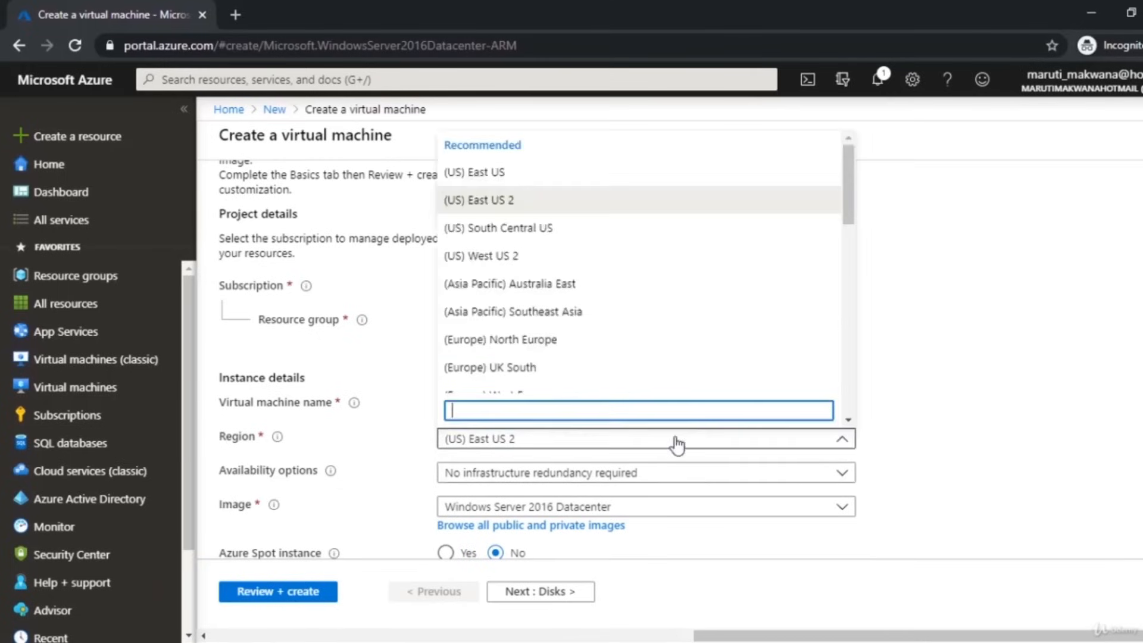
click(499, 175)
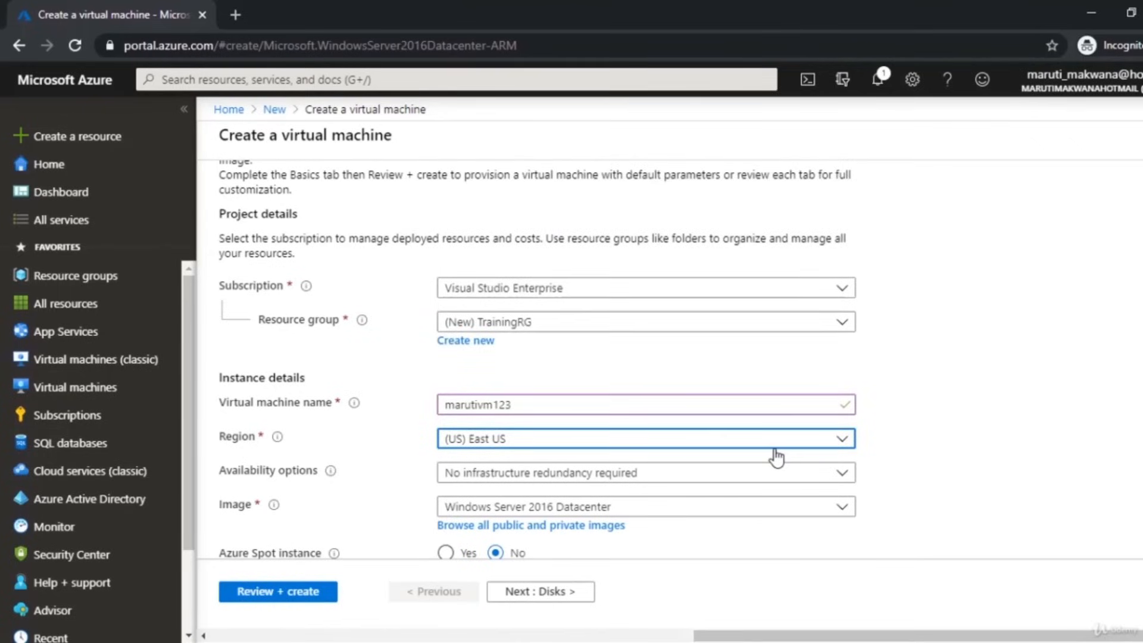
scroll(775, 458, down, 2)
click(481, 387)
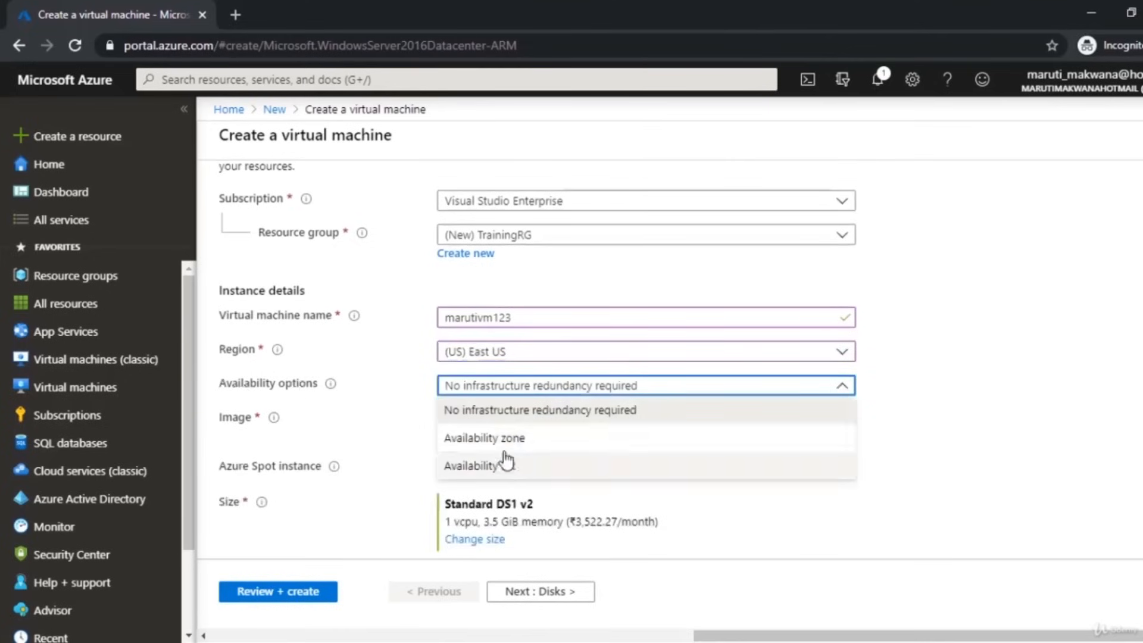
click(924, 399)
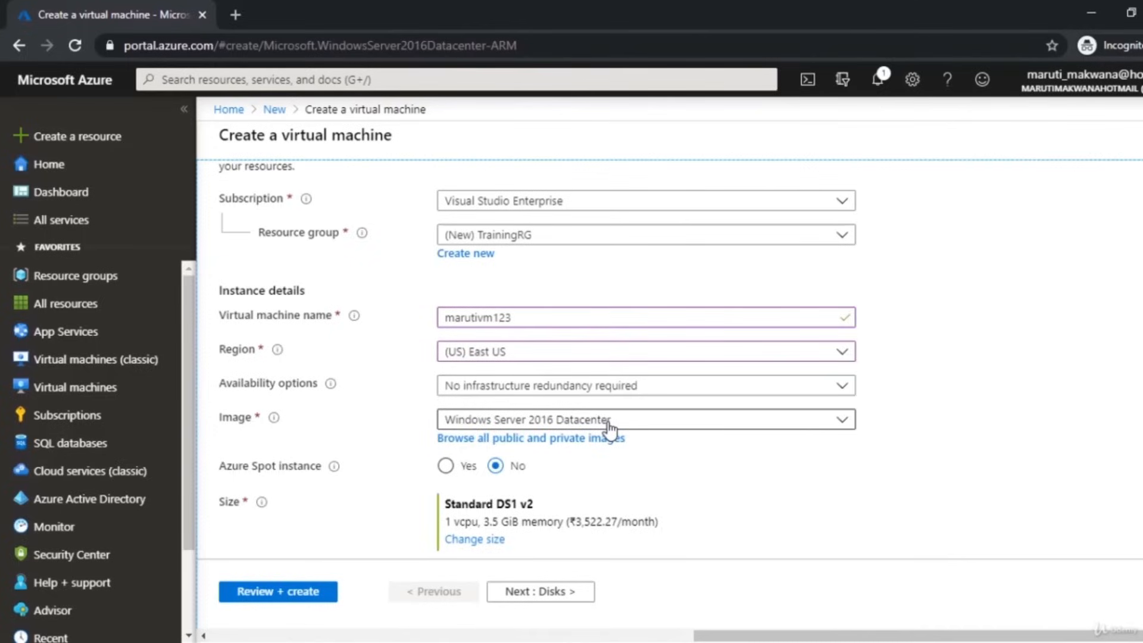
scroll(606, 426, down, 3)
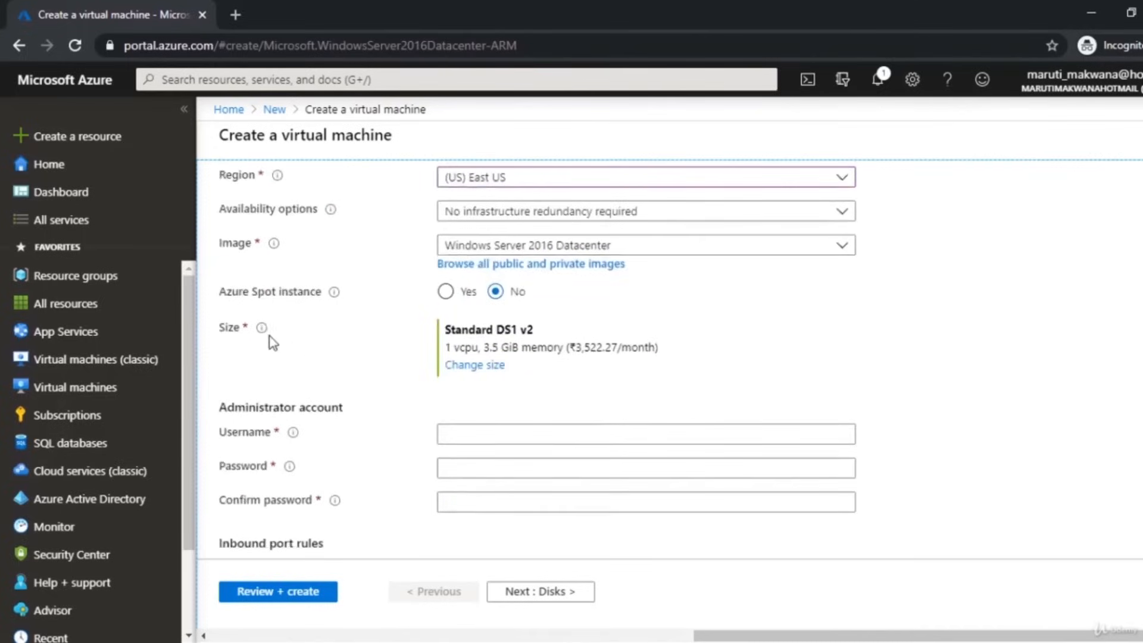
click(477, 365)
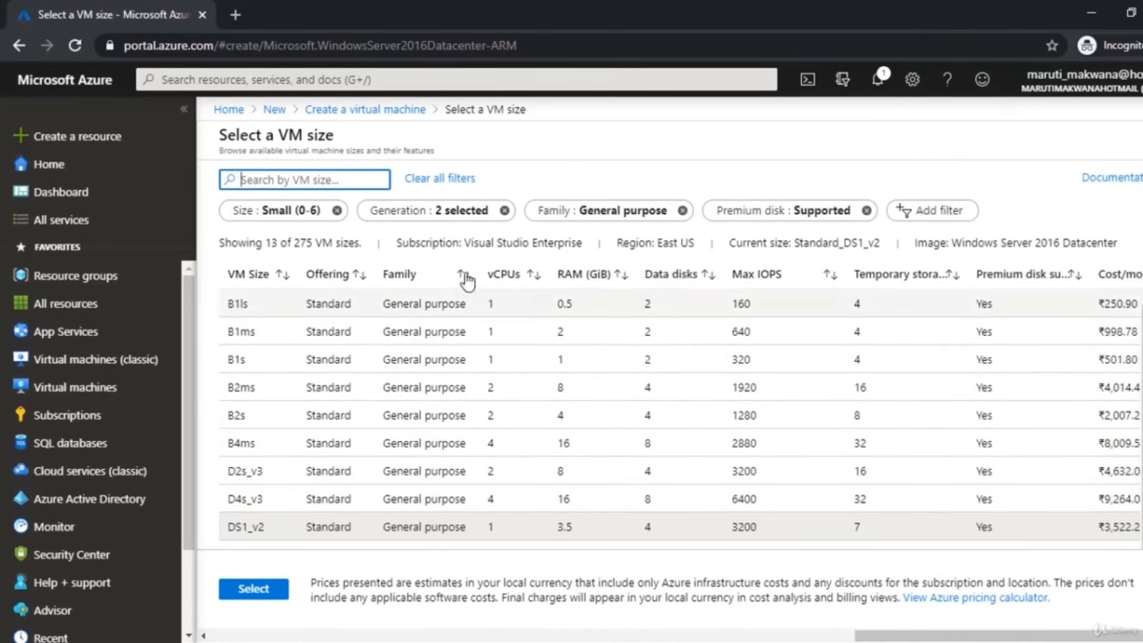
- Remove the Size, General purpose family, Premium disk and Generation filters from the VM size list
click(321, 210)
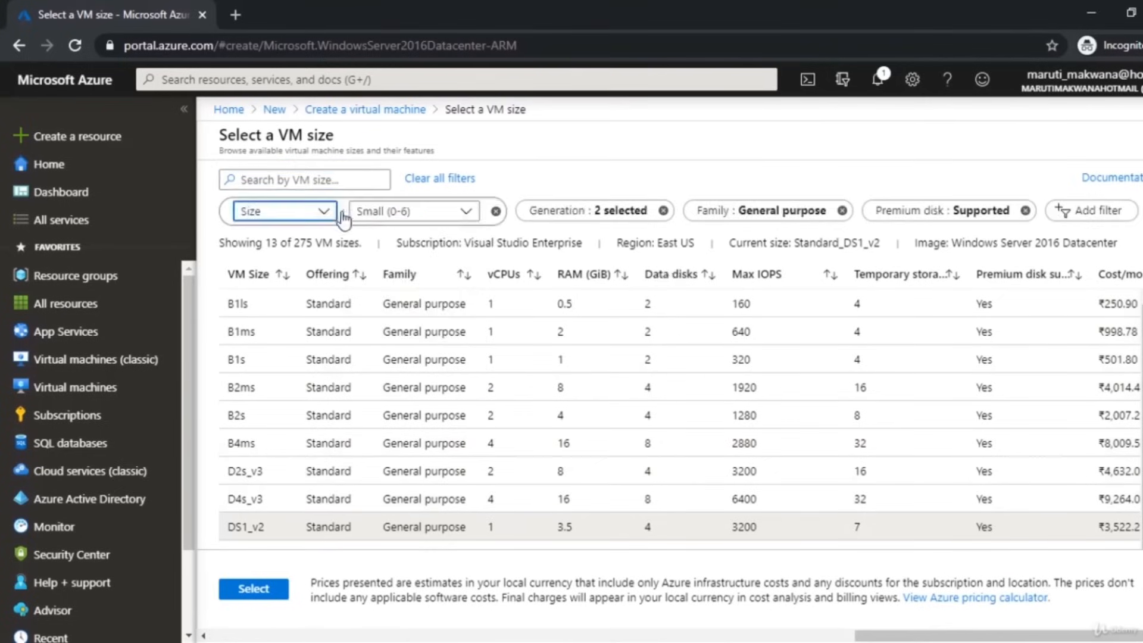
click(496, 210)
click(548, 211)
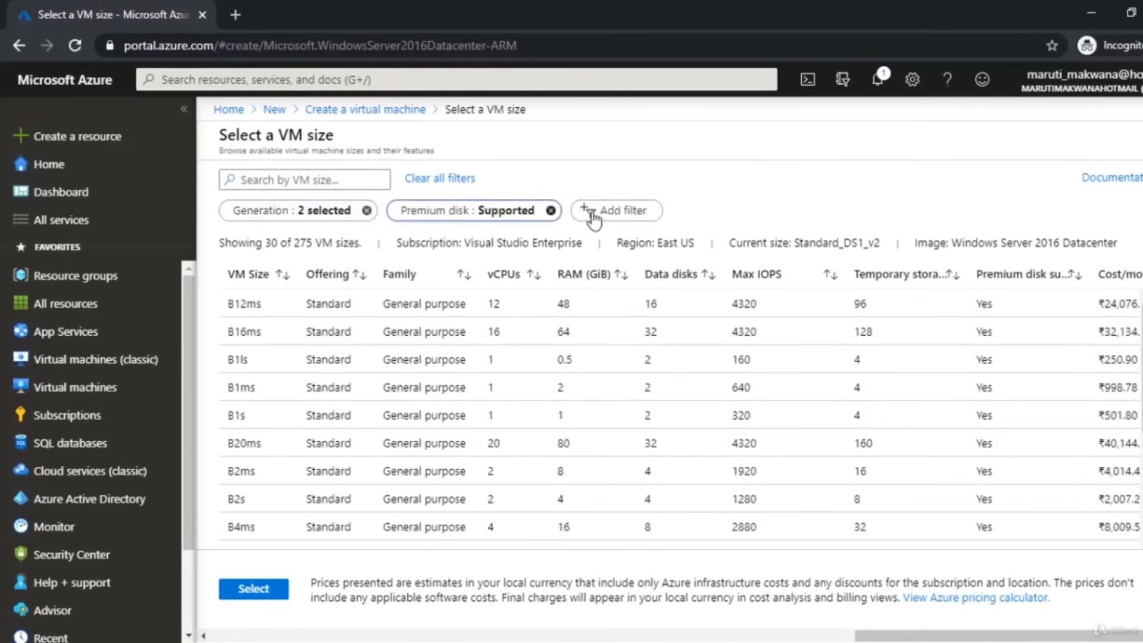
click(551, 211)
click(367, 211)
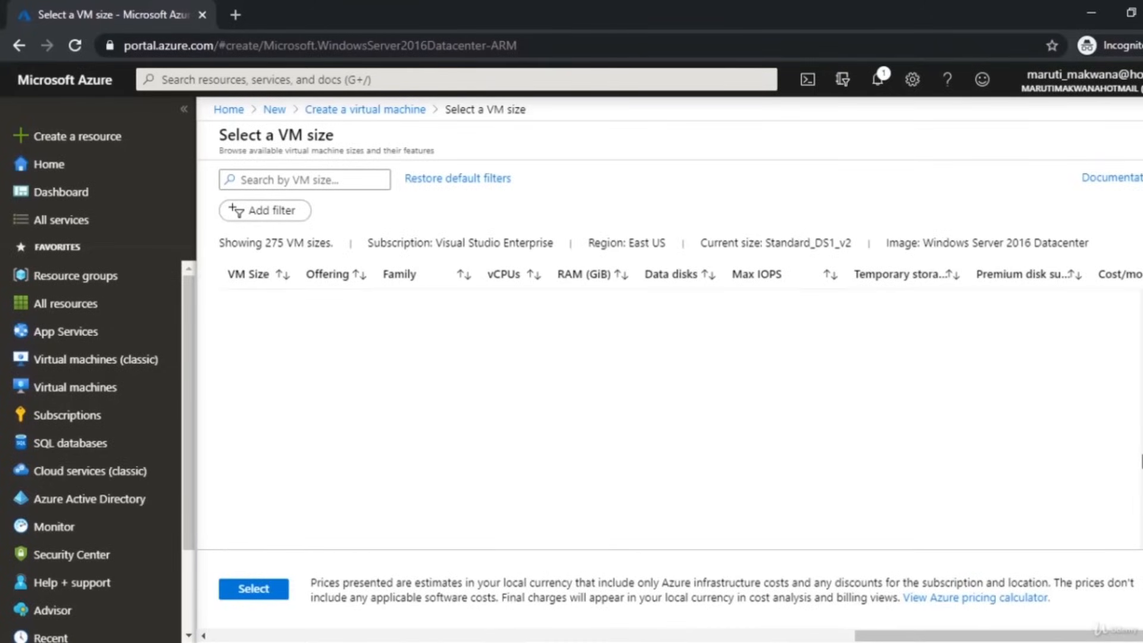
- Scroll through all 275 sizes, down to the L and M series with monthly costs
scroll(679, 417, down, 15)
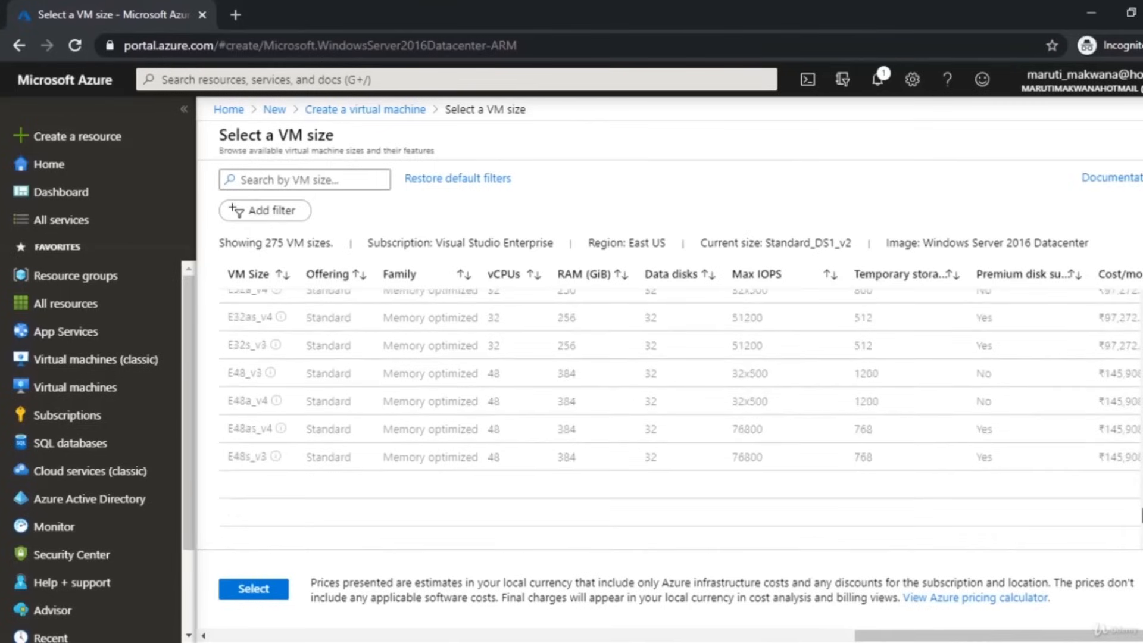
scroll(679, 417, down, 2)
scroll(625, 398, down, 10)
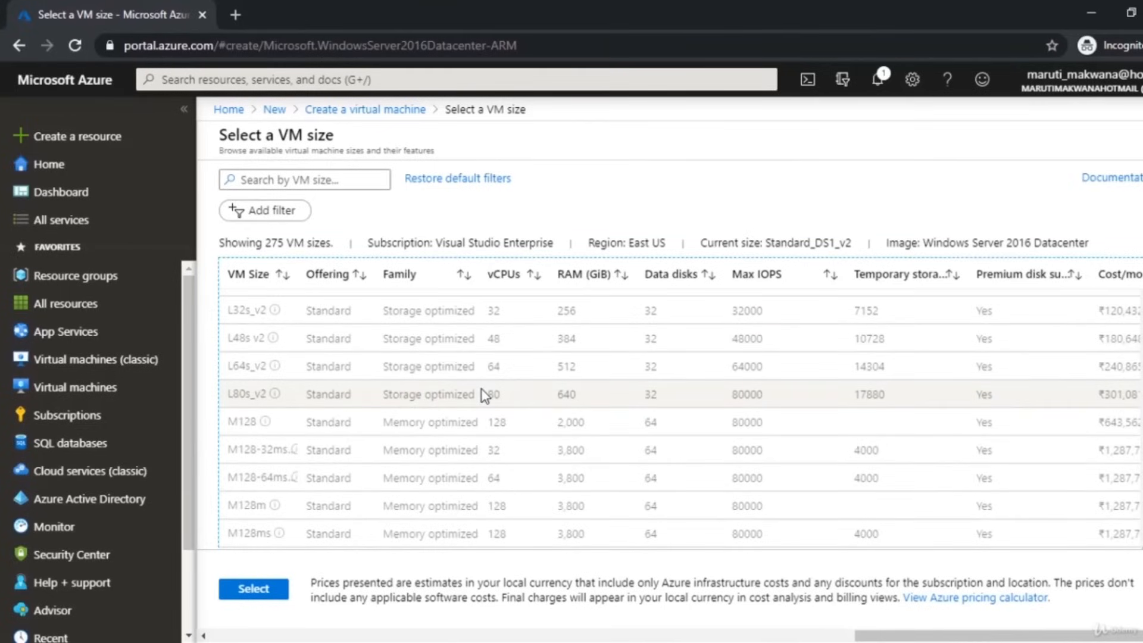
scroll(481, 389, down, 4)
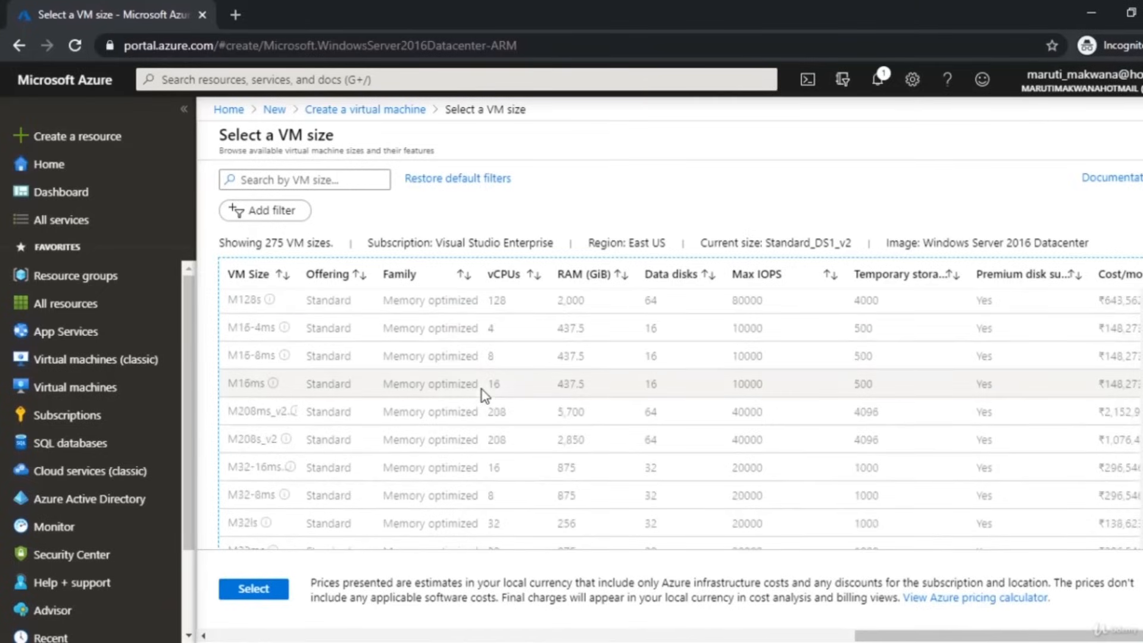
scroll(481, 389, down, 2)
scroll(706, 442, down, 3)
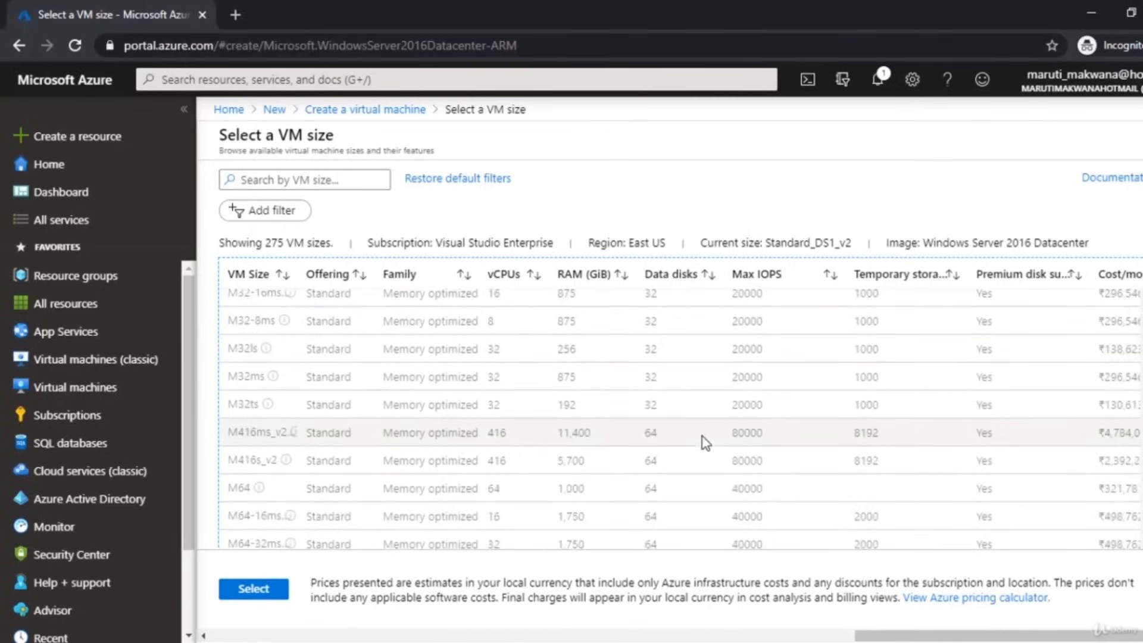
scroll(705, 442, down, 3)
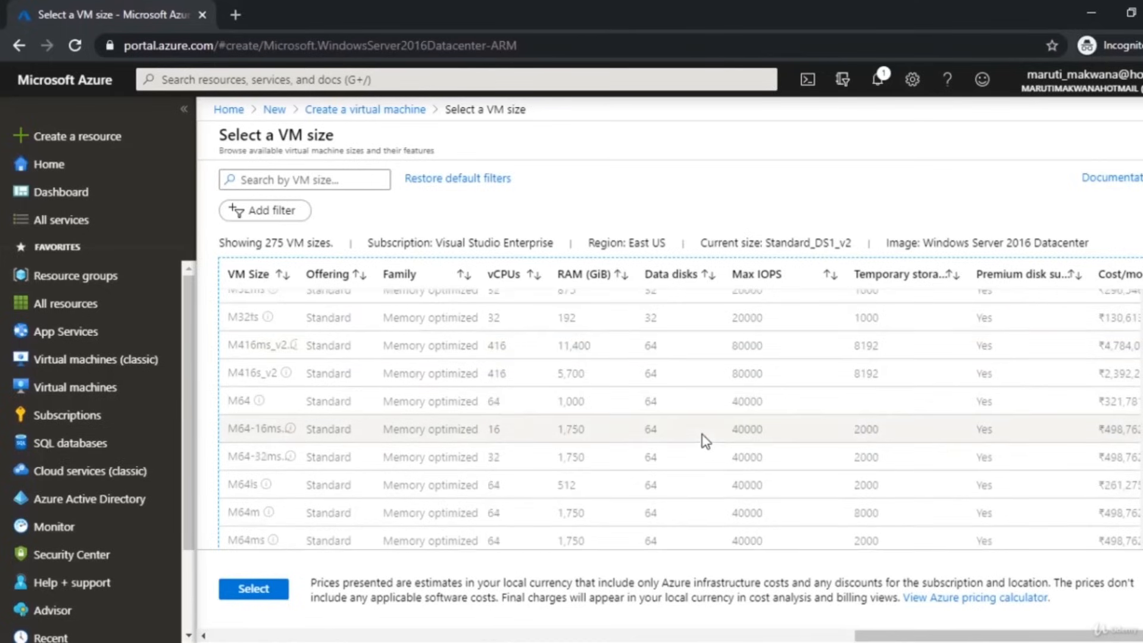
scroll(706, 442, up, 3)
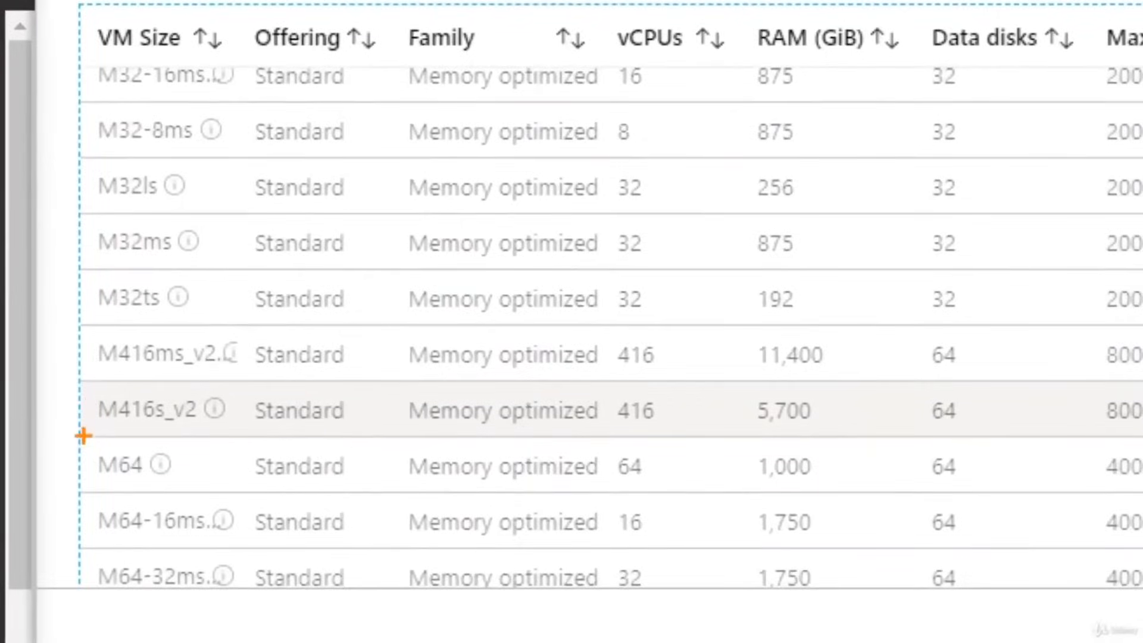
mouse_move(654, 394)
mouse_down()
mouse_move(613, 440)
mouse_move(671, 395)
mouse_up()
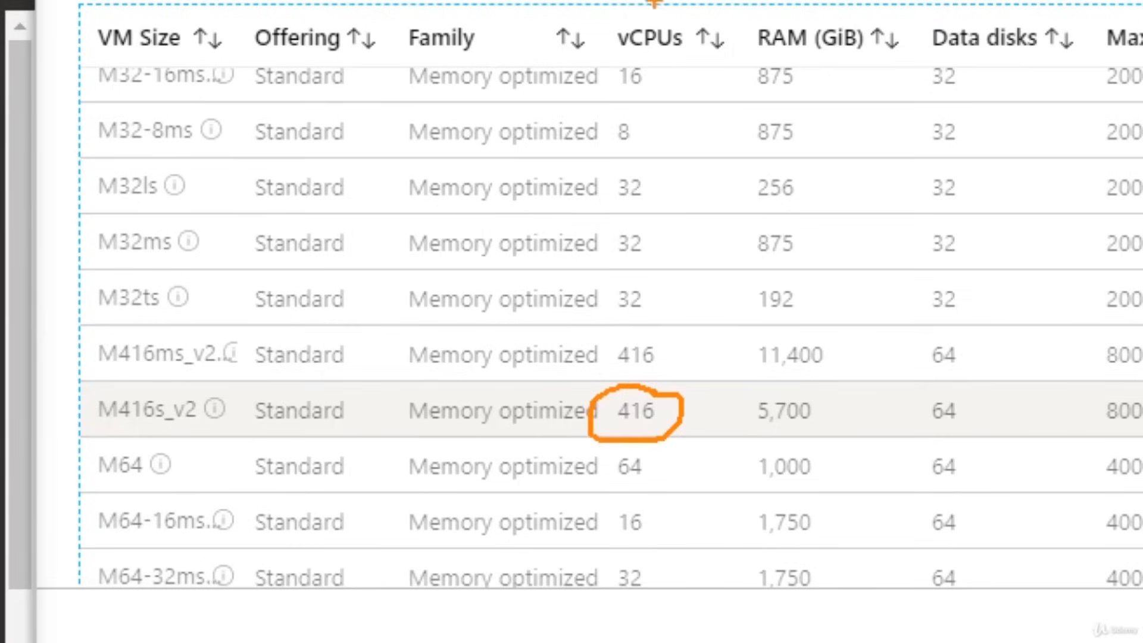
mouse_move(744, 328)
mouse_down()
mouse_move(852, 360)
mouse_move(759, 388)
mouse_move(740, 337)
mouse_up()
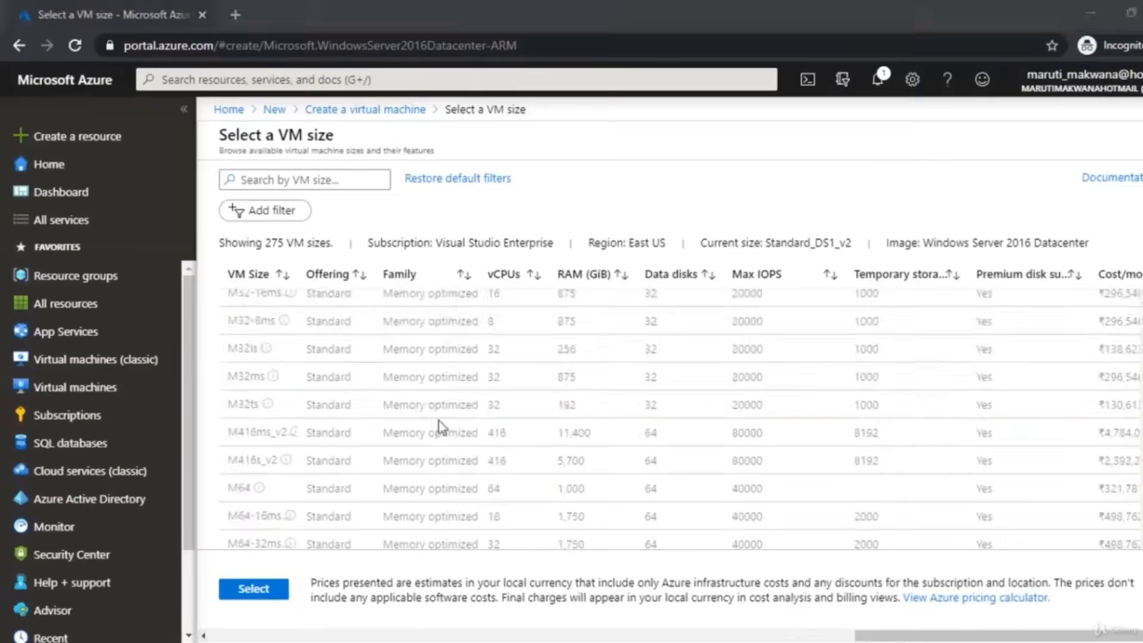
scroll(899, 393, up, 5)
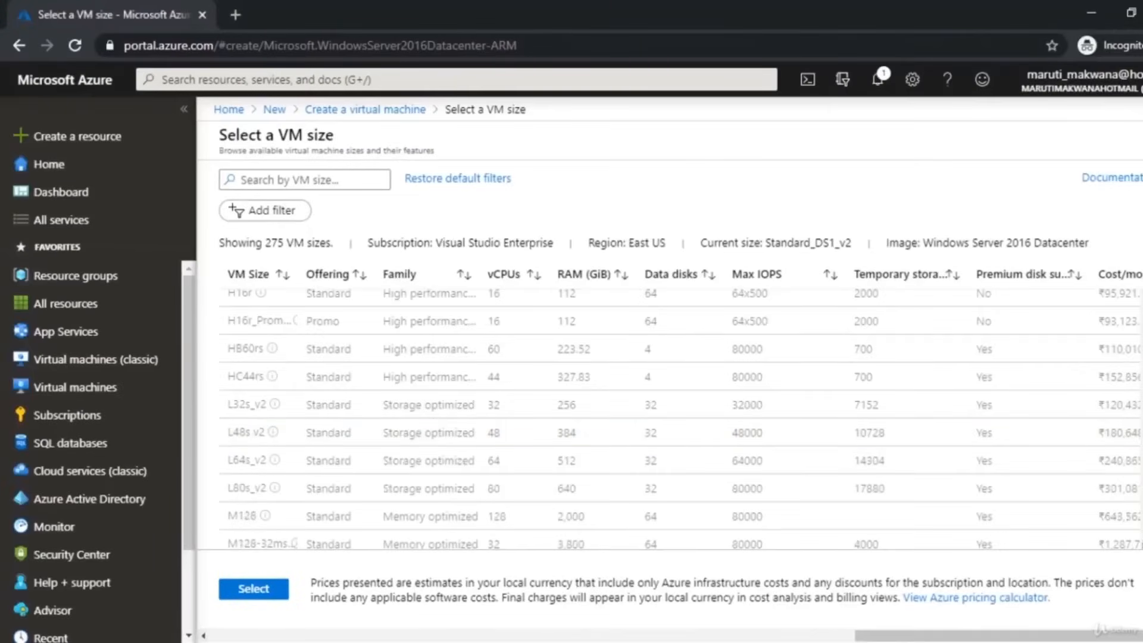
- Replace Standard DS1 v2 with Standard DS2 v2 (2 vCPUs, 7 GiB memory) as the VM size
drag(1142, 476, 1141, 455)
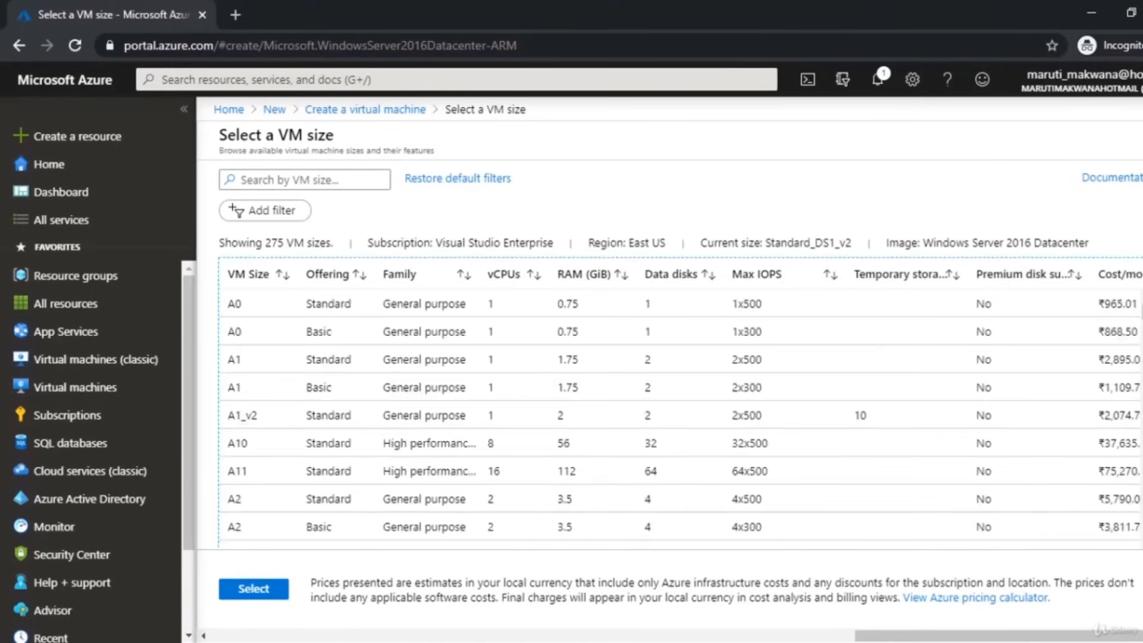
key(Escape)
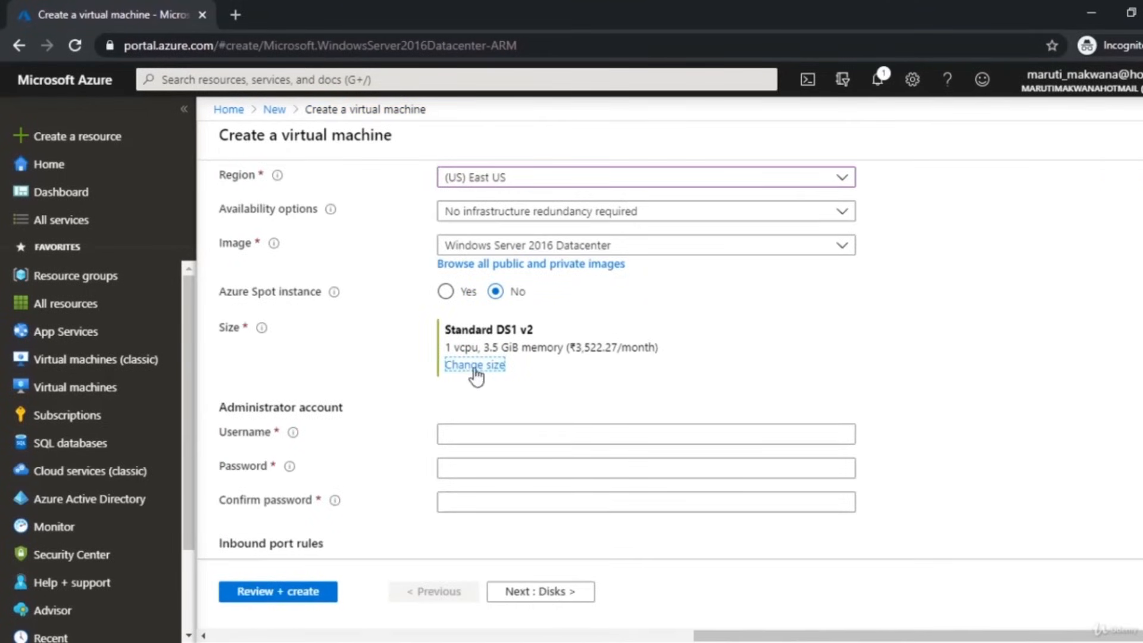
click(468, 368)
scroll(311, 459, down, 5)
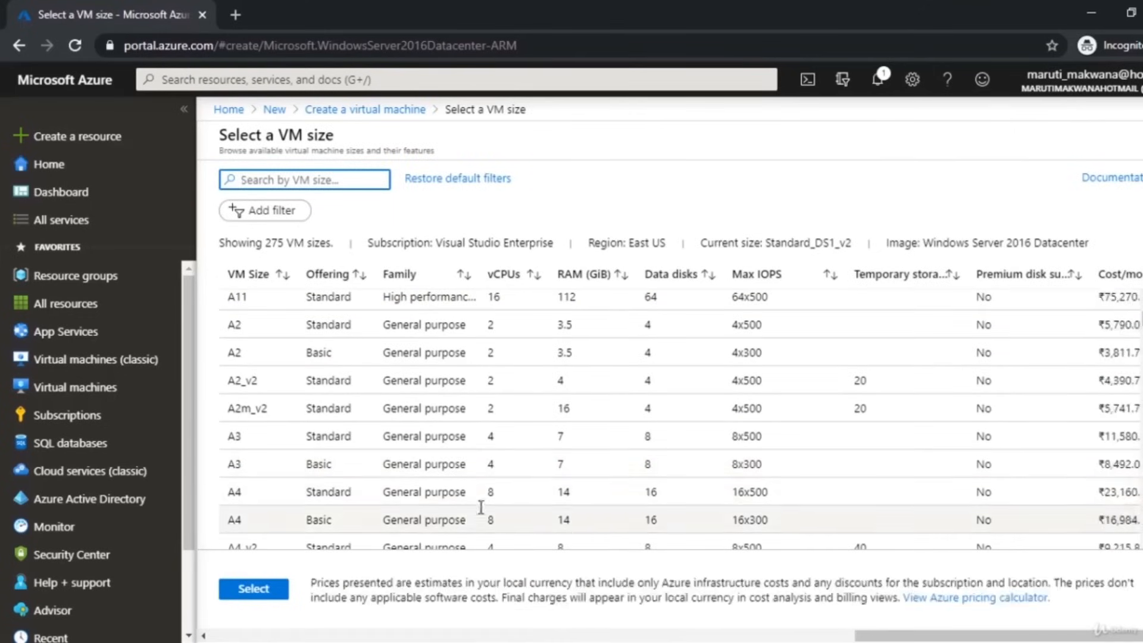
scroll(440, 479, down, 10)
scroll(441, 482, down, 3)
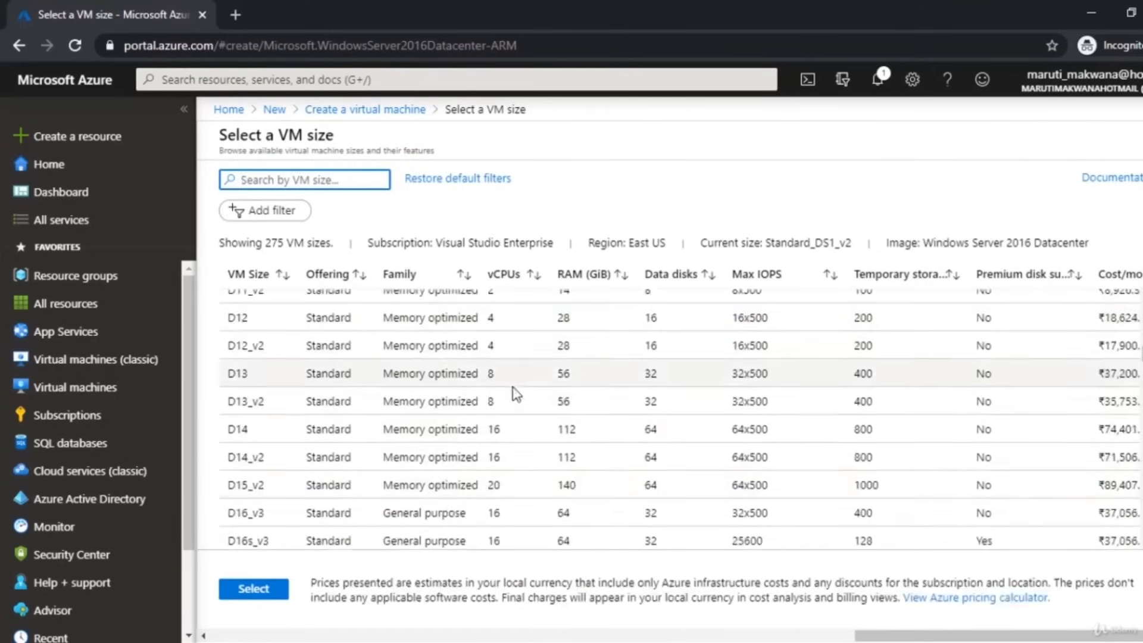
scroll(514, 396, up, 3)
scroll(517, 398, down, 8)
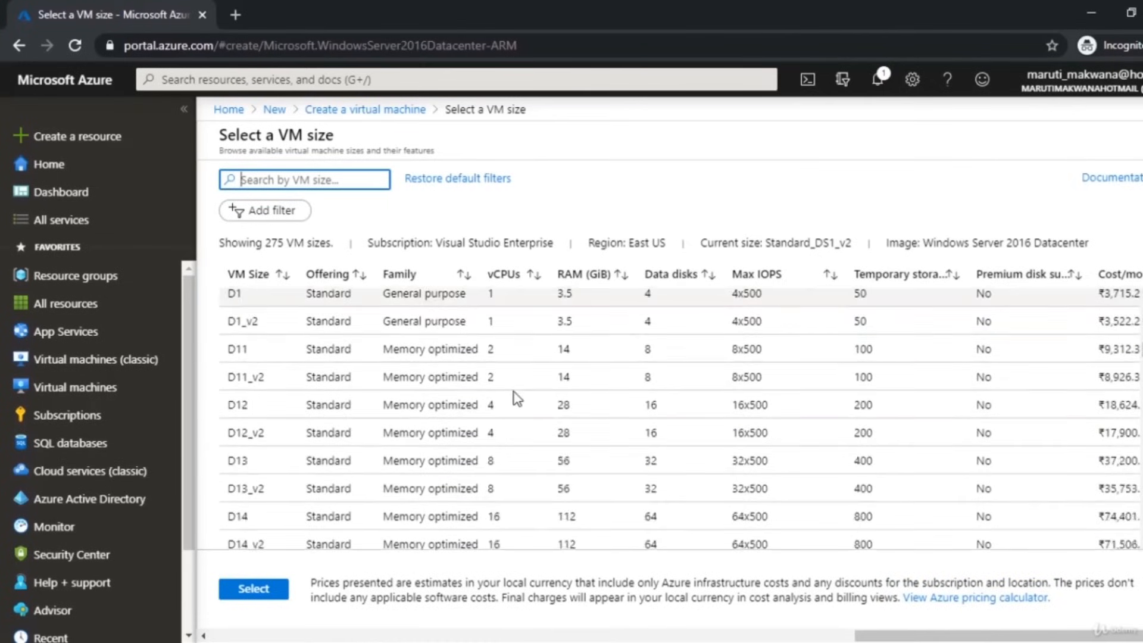
scroll(515, 398, down, 10)
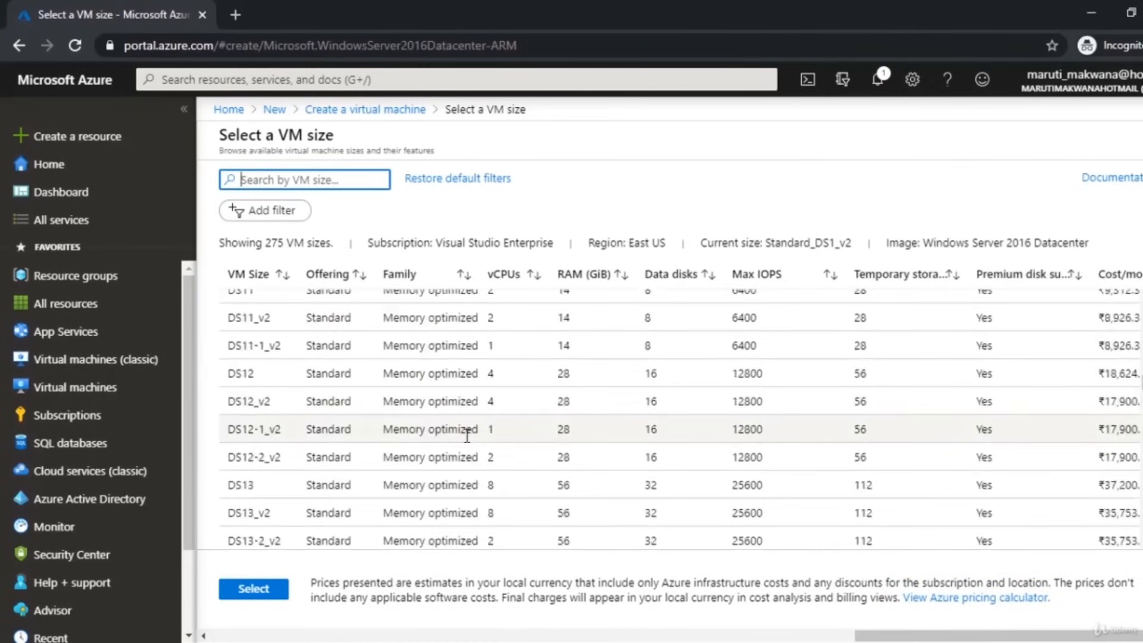
scroll(467, 440, down, 4)
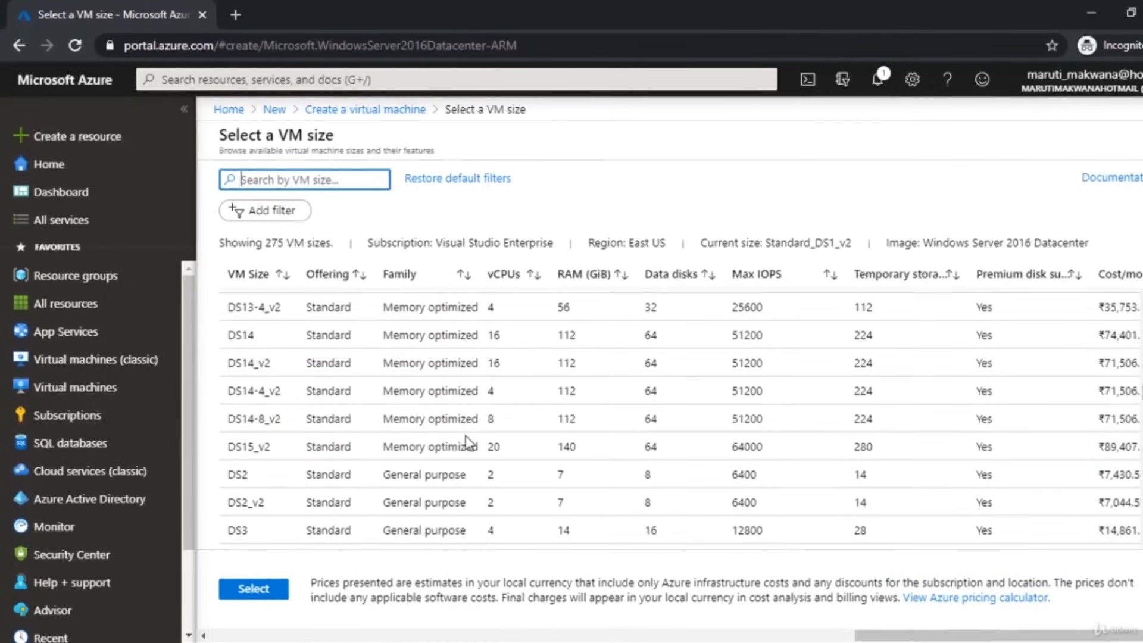
scroll(471, 443, down, 3)
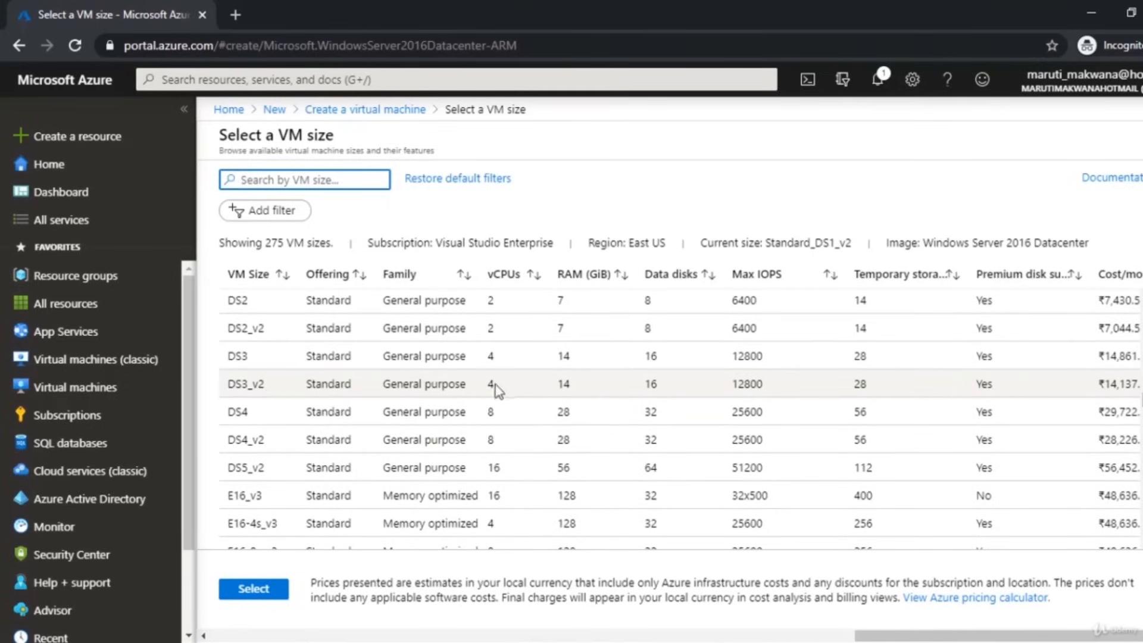
click(250, 328)
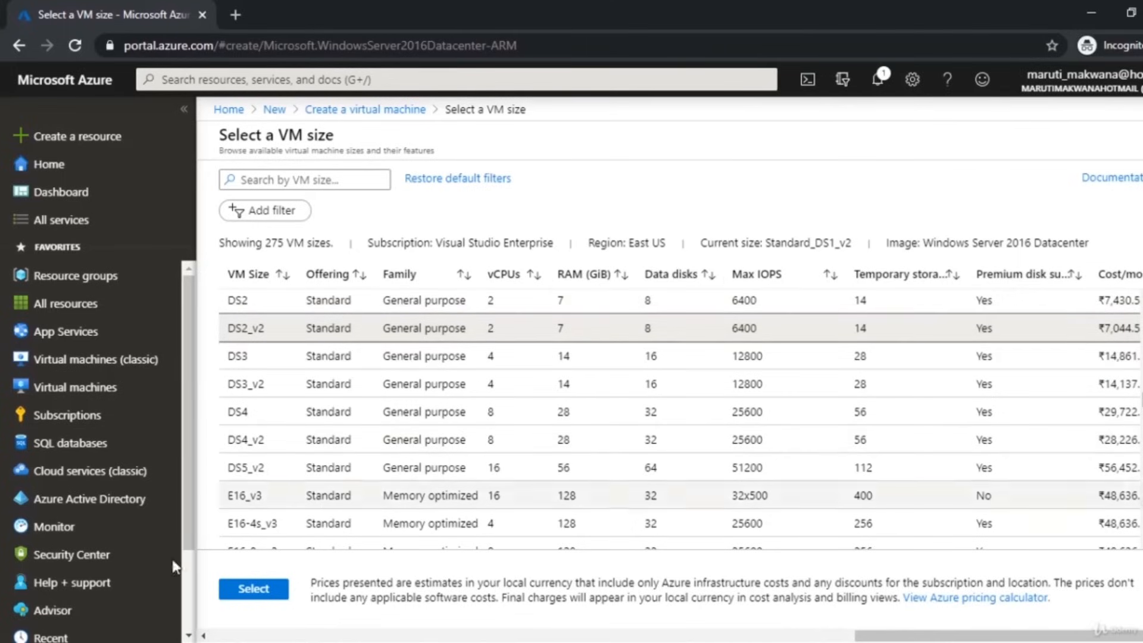
click(252, 588)
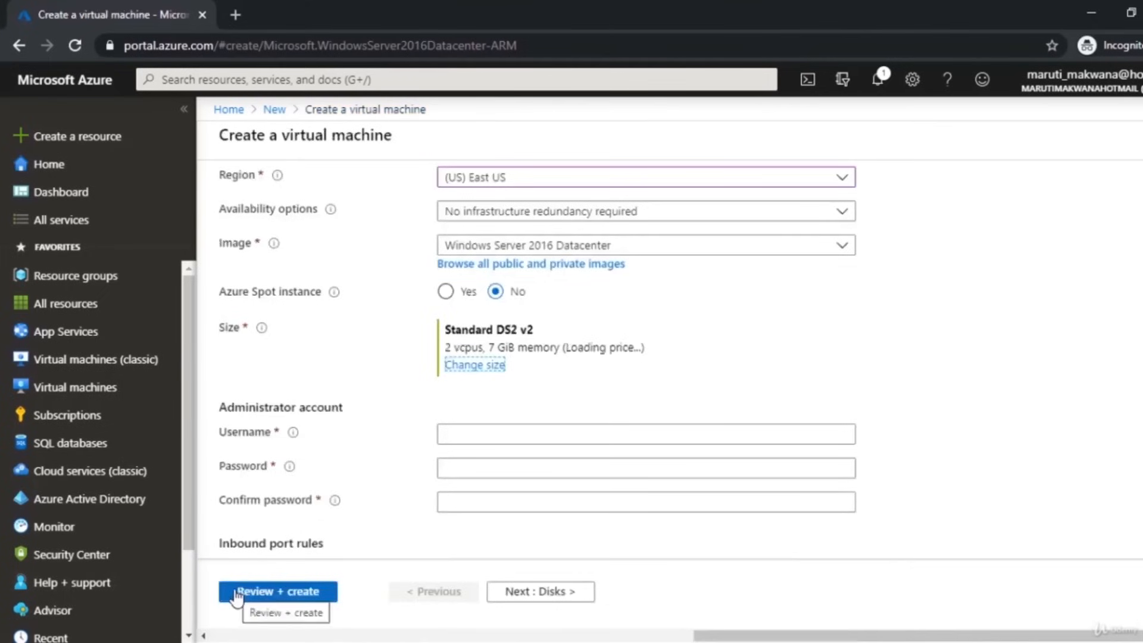
- Enter the administrator username, the password and its confirmation
click(549, 437)
key(Tab)
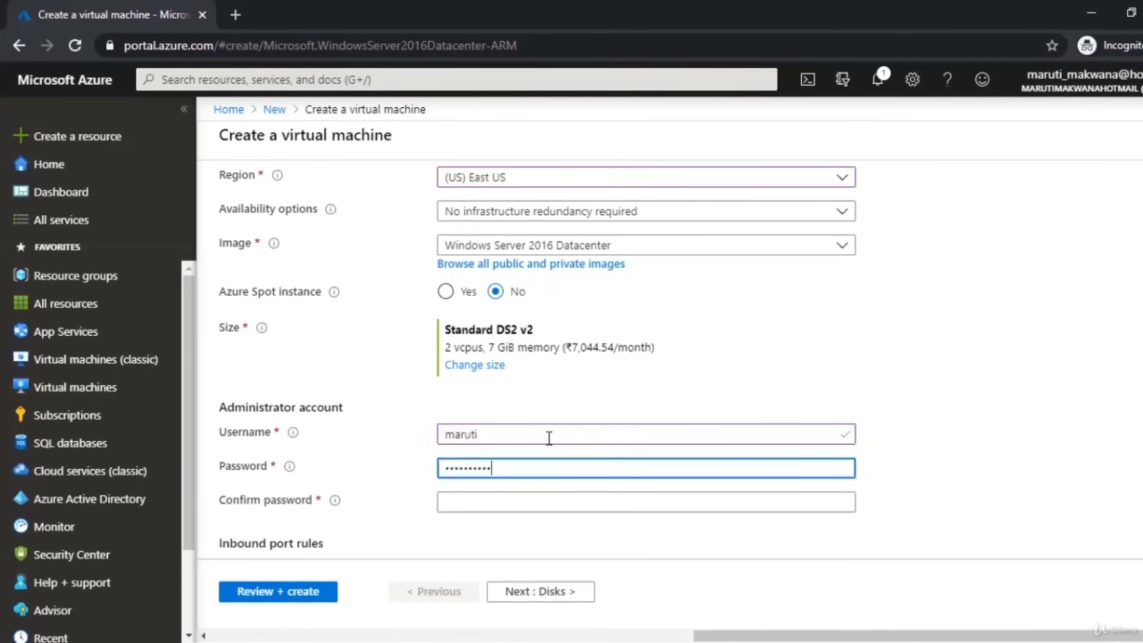
key(Tab)
text(Password)
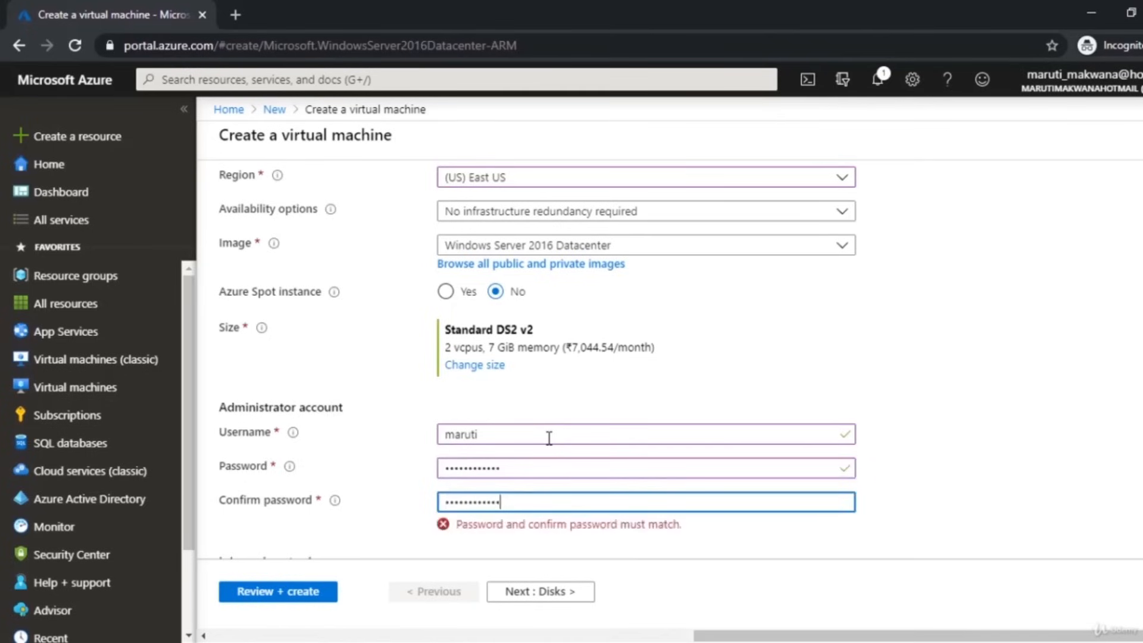
- Leave RDP (3389) as the only allowed inbound port and continue to Disks
scroll(500, 426, down, 2)
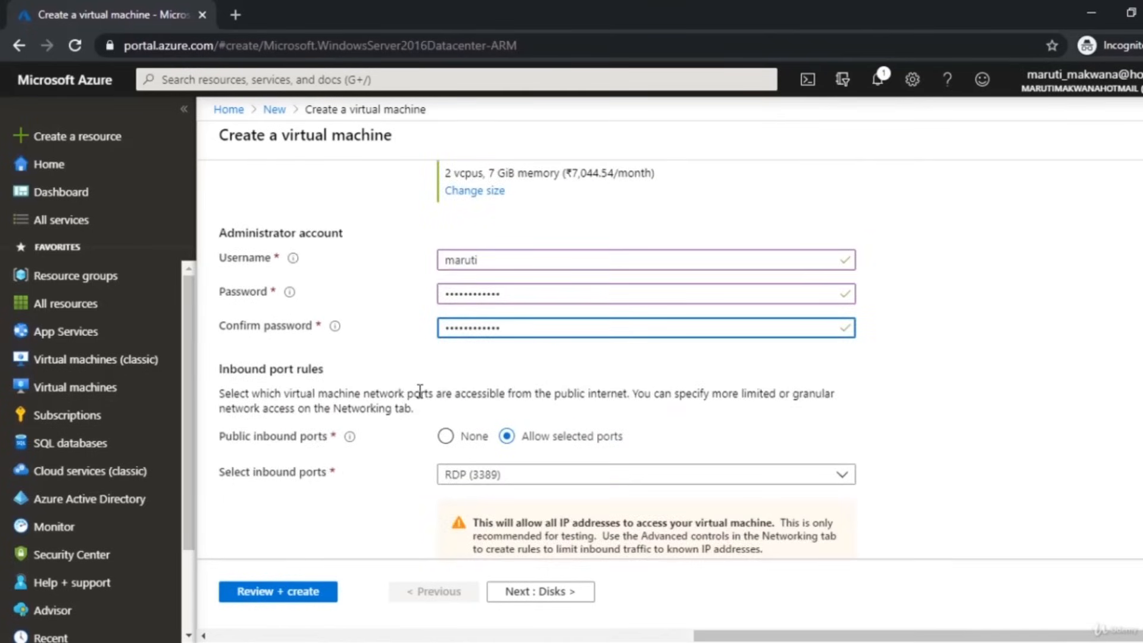
scroll(419, 391, down, 2)
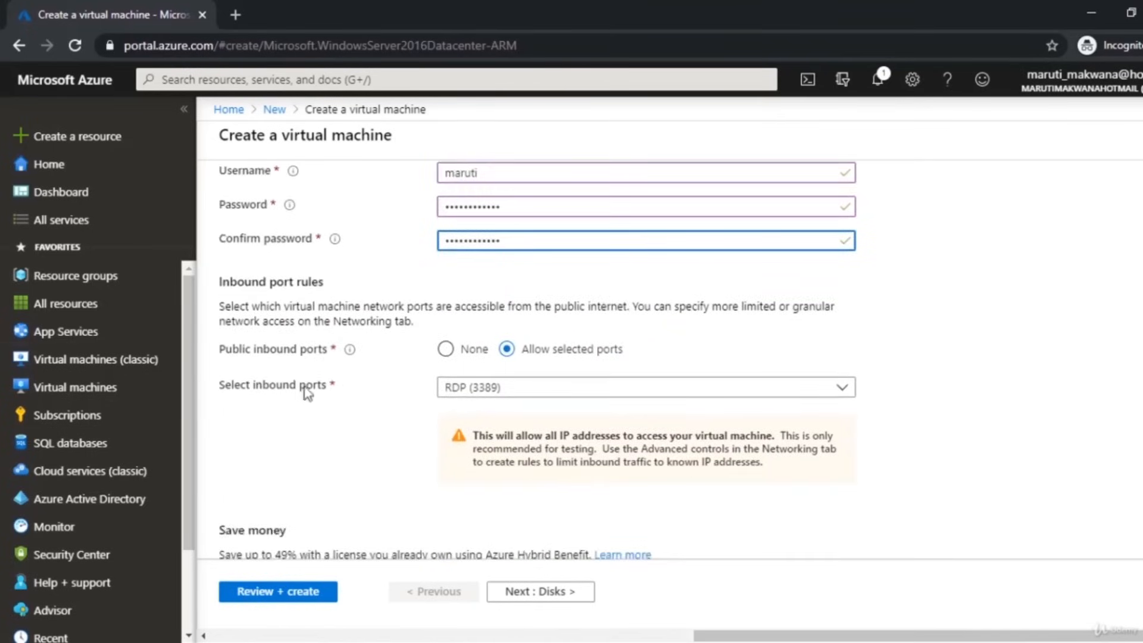
click(558, 399)
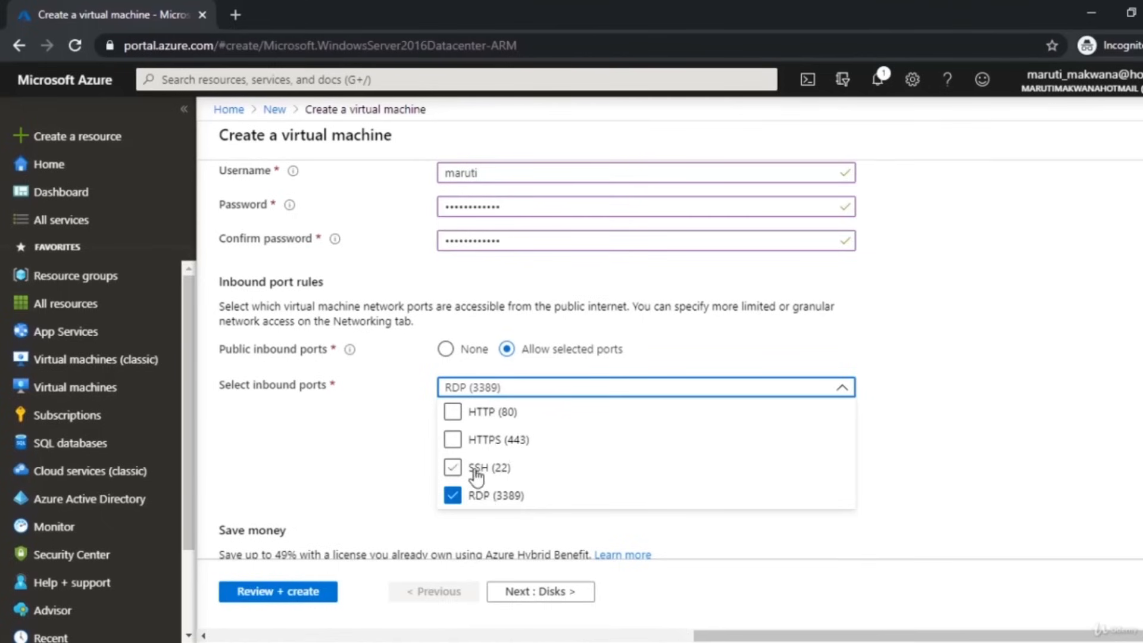
click(344, 455)
scroll(223, 480, down, 2)
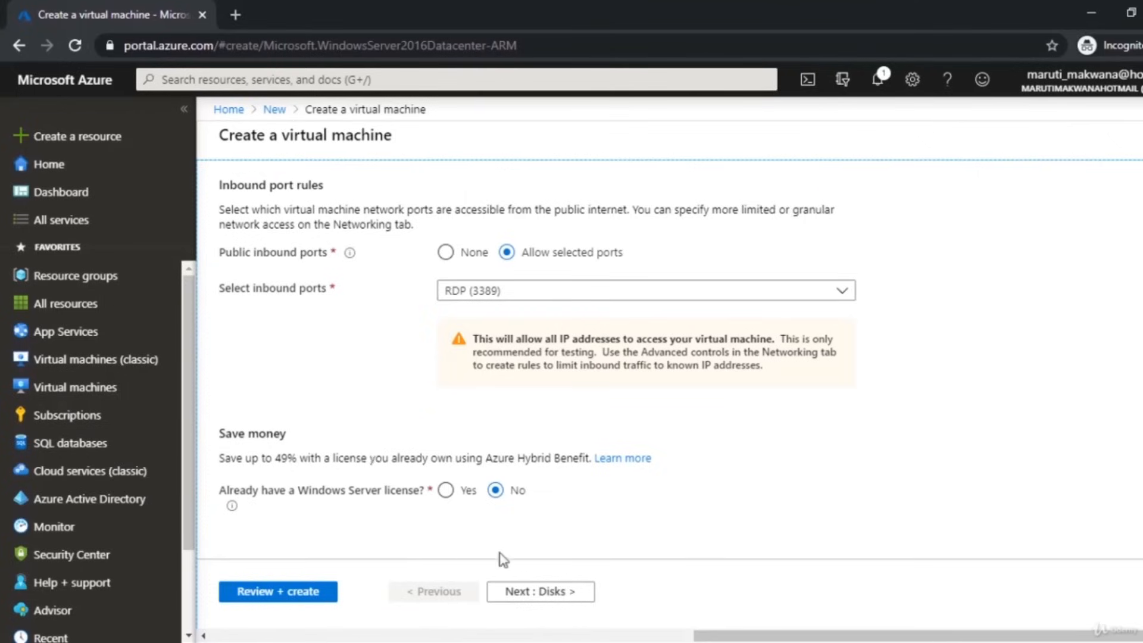
click(543, 593)
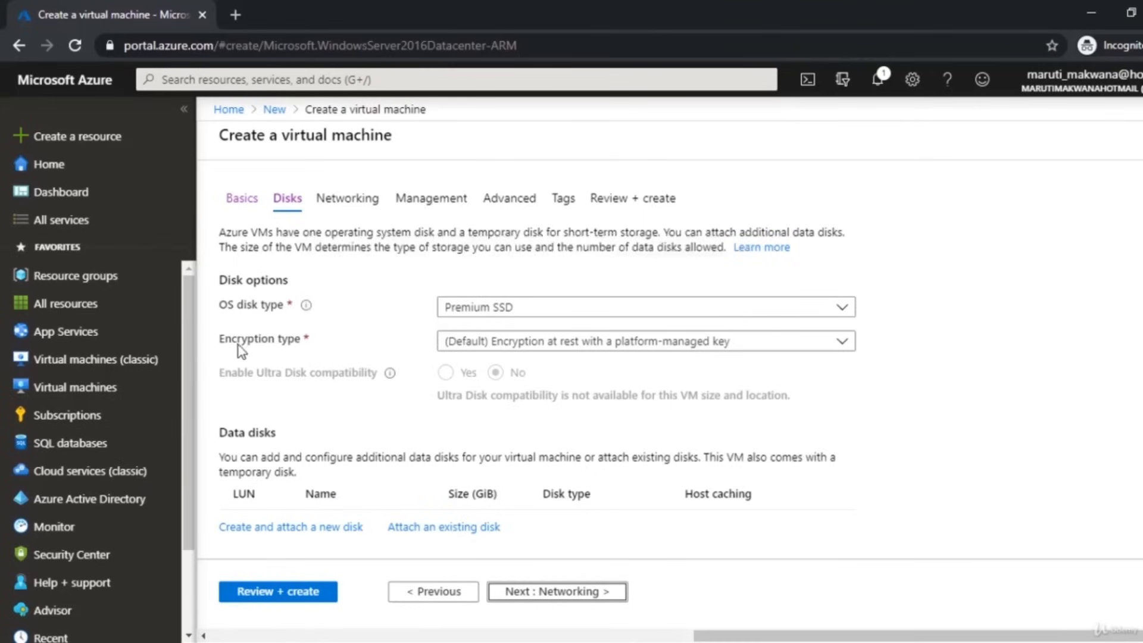
- Keep the OS disk on default platform-managed key encryption
click(573, 352)
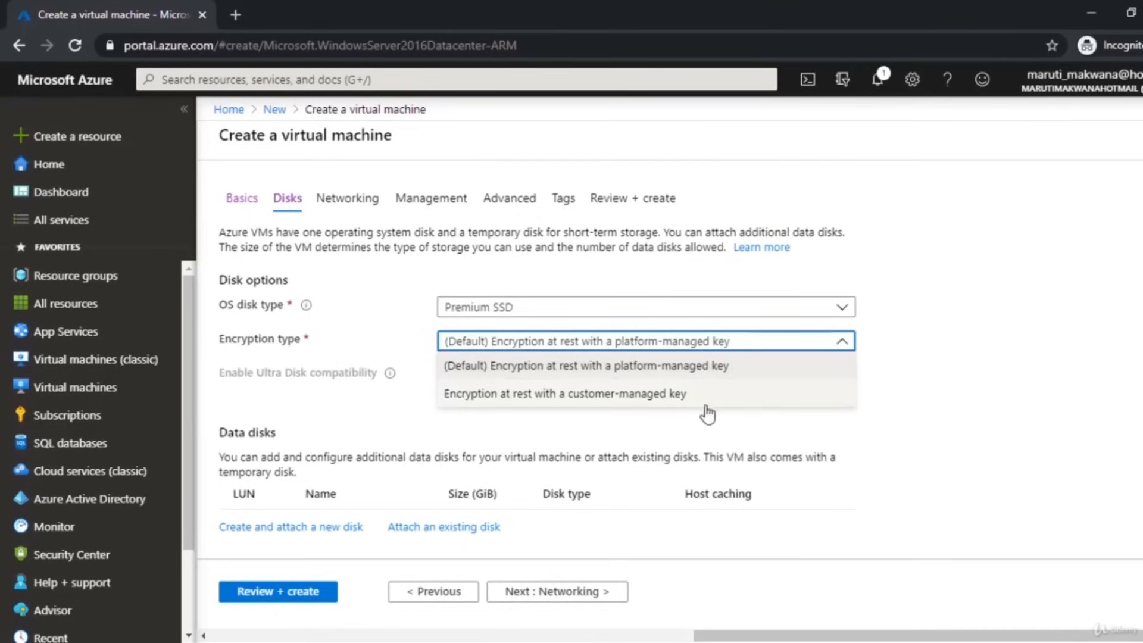
click(955, 386)
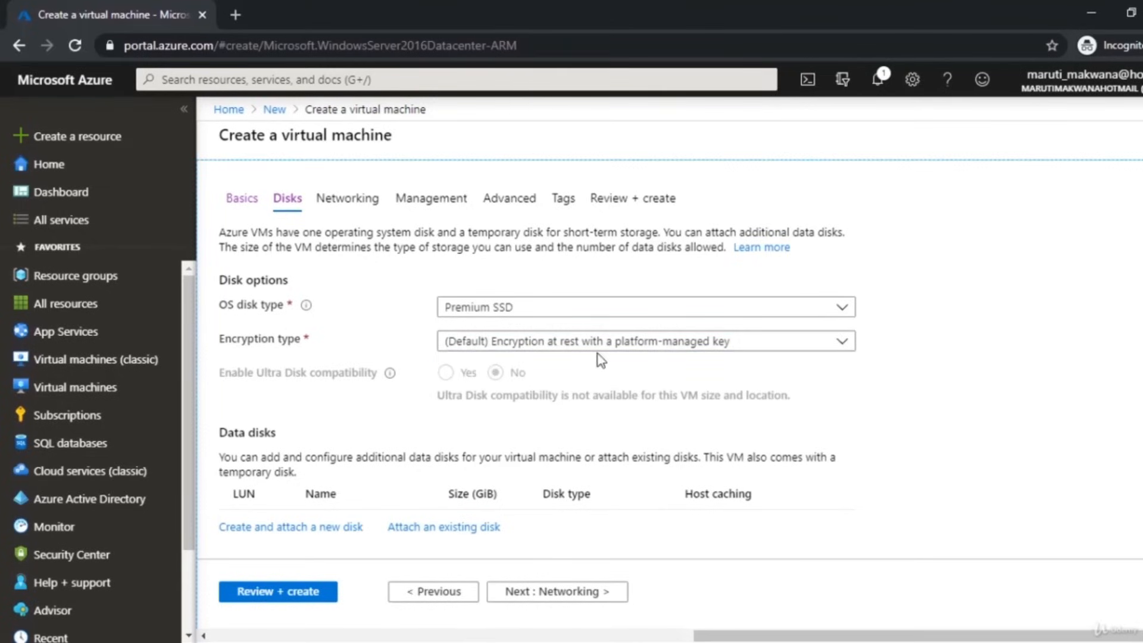
scroll(598, 352, down, 1)
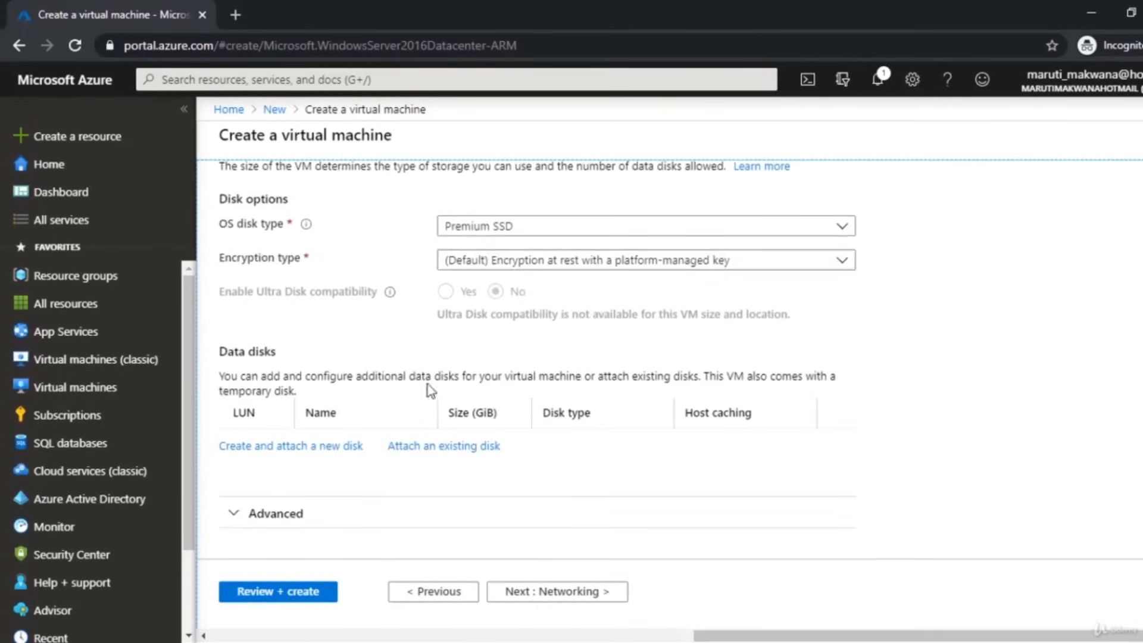
drag(219, 353, 273, 356)
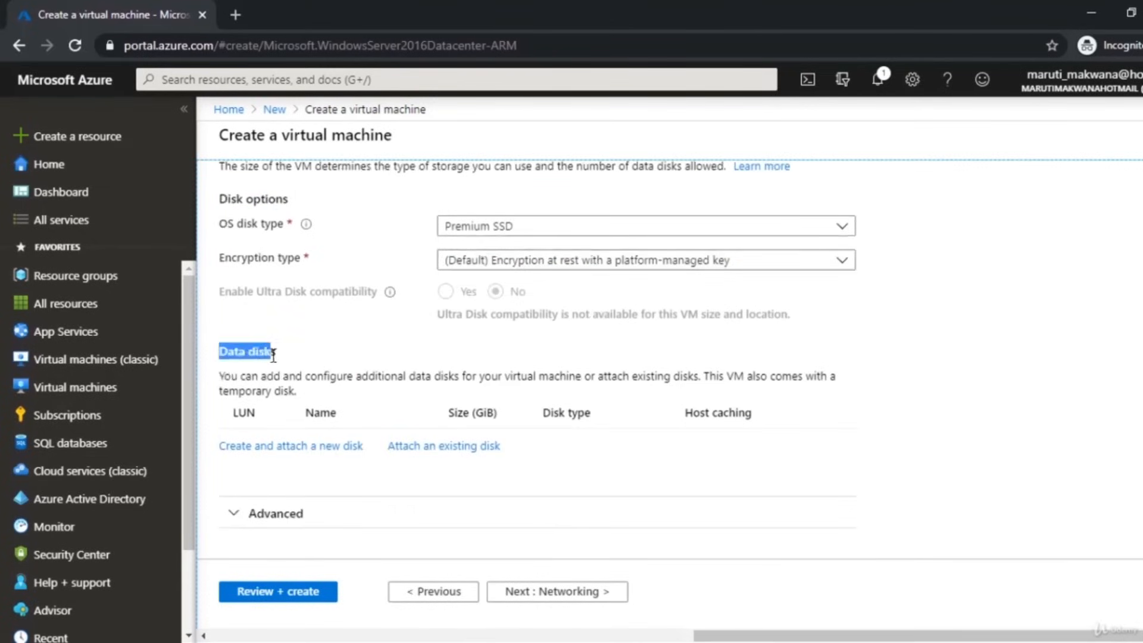
click(322, 361)
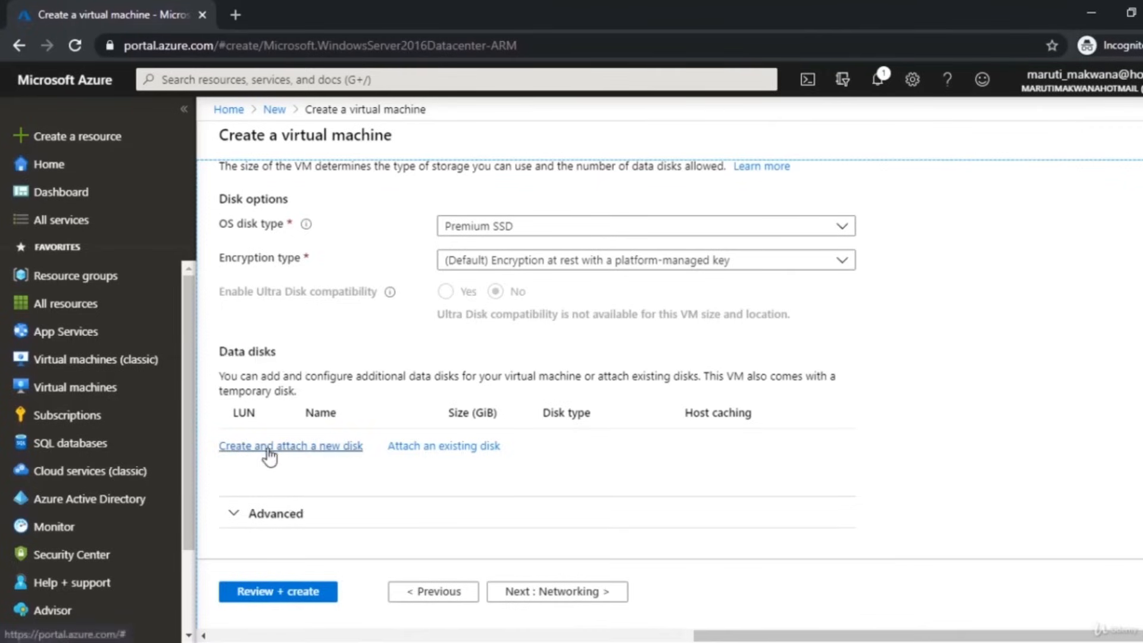
- Create and attach a new 1024 GiB Standard HDD data disk with platform-managed encryption
click(298, 448)
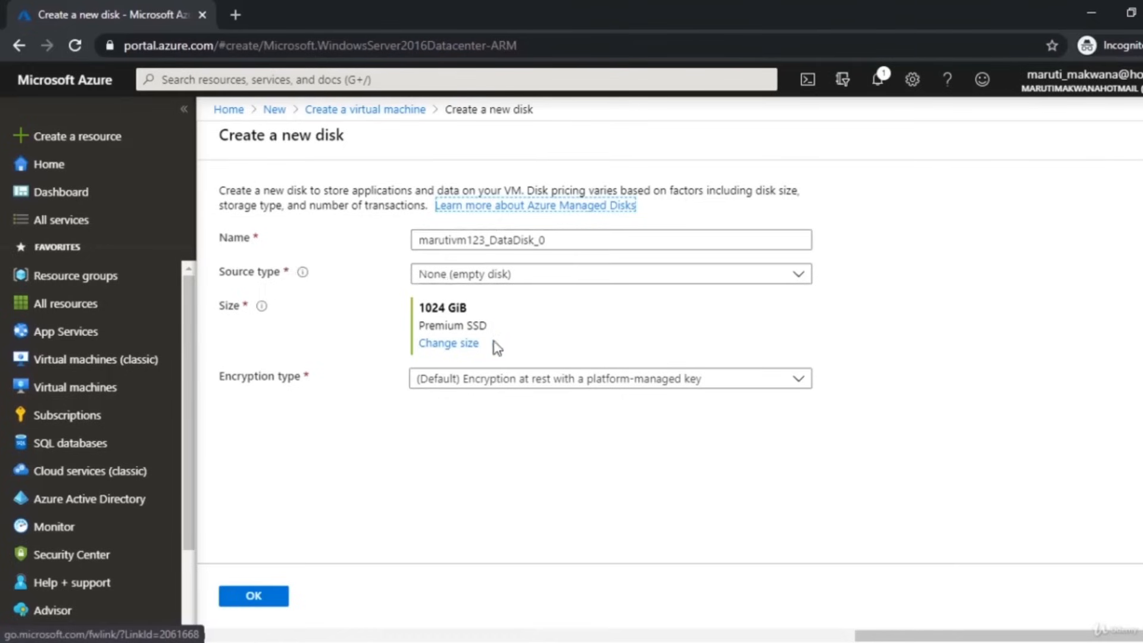
click(450, 343)
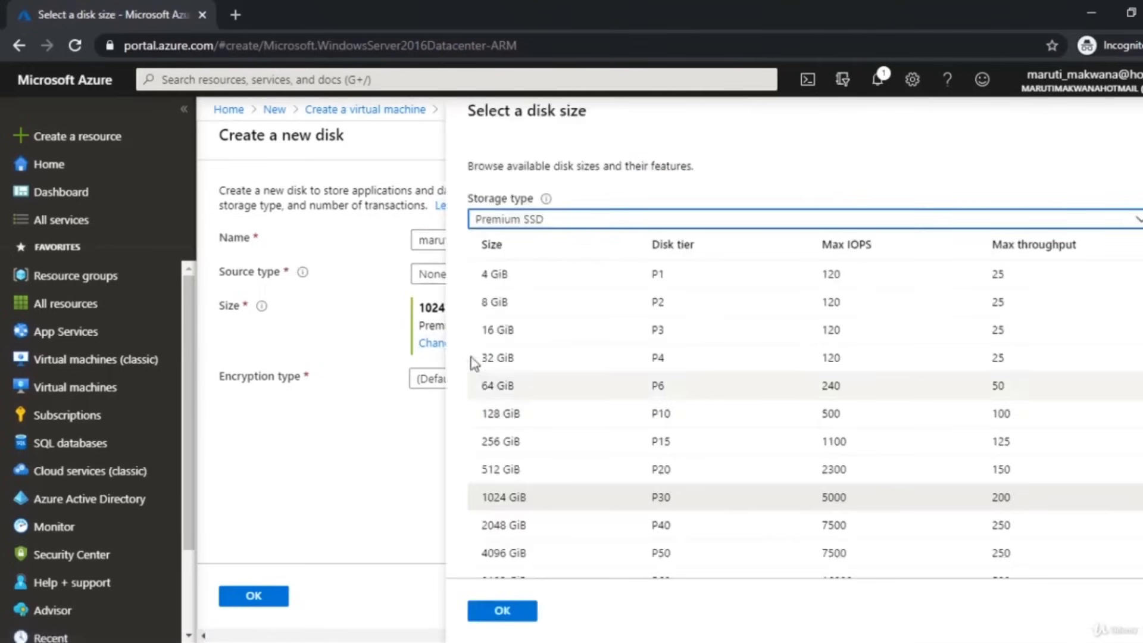
click(587, 225)
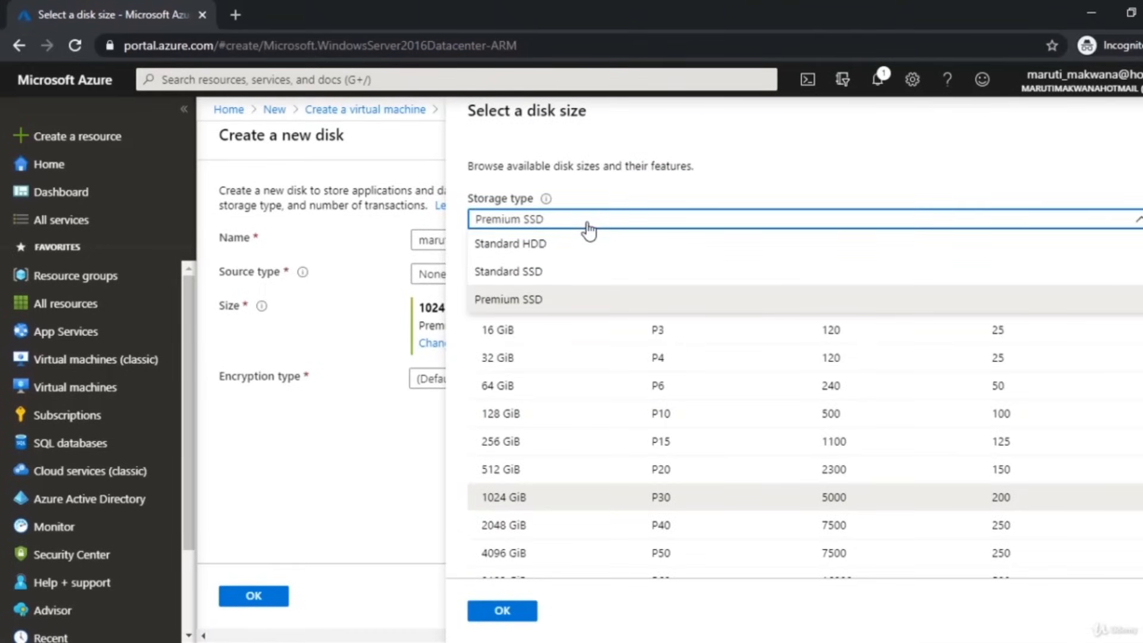
click(563, 250)
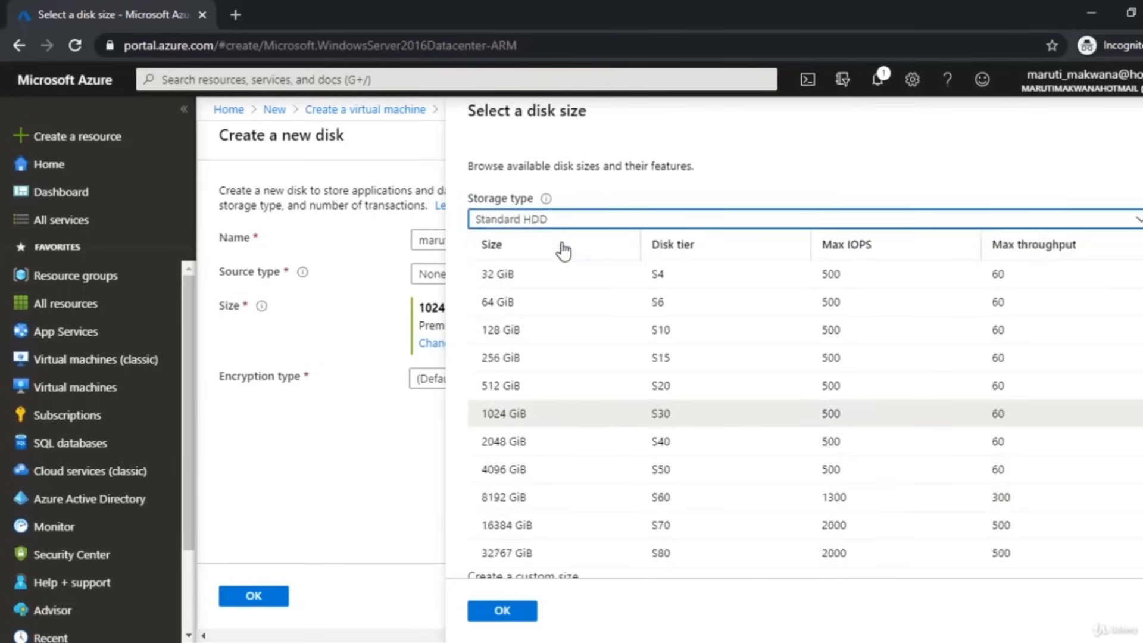
click(534, 416)
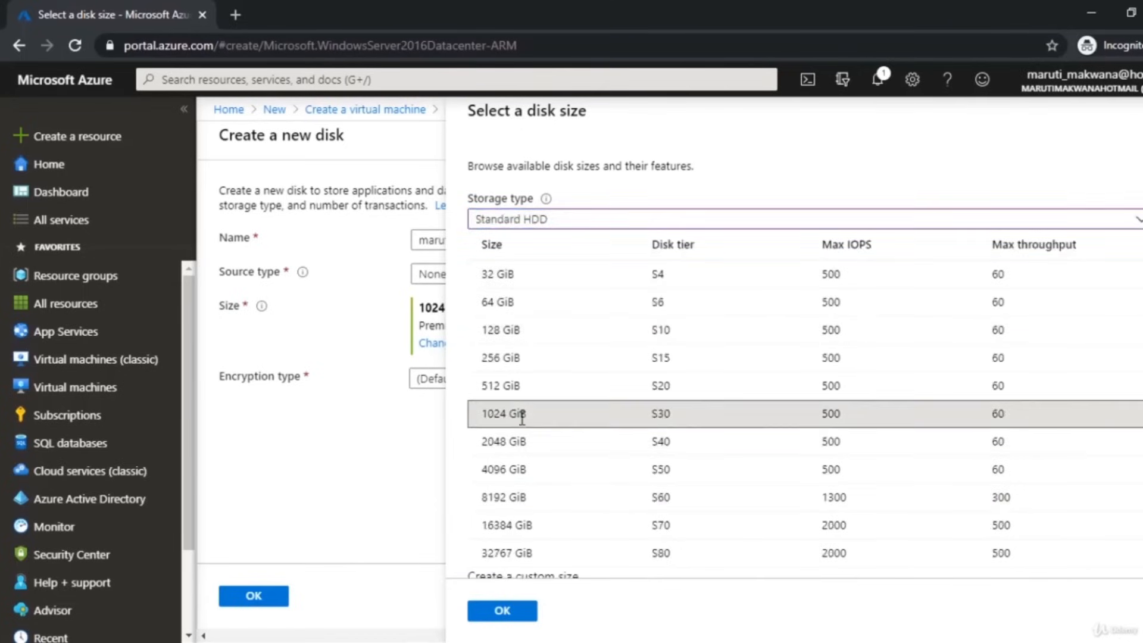
click(502, 612)
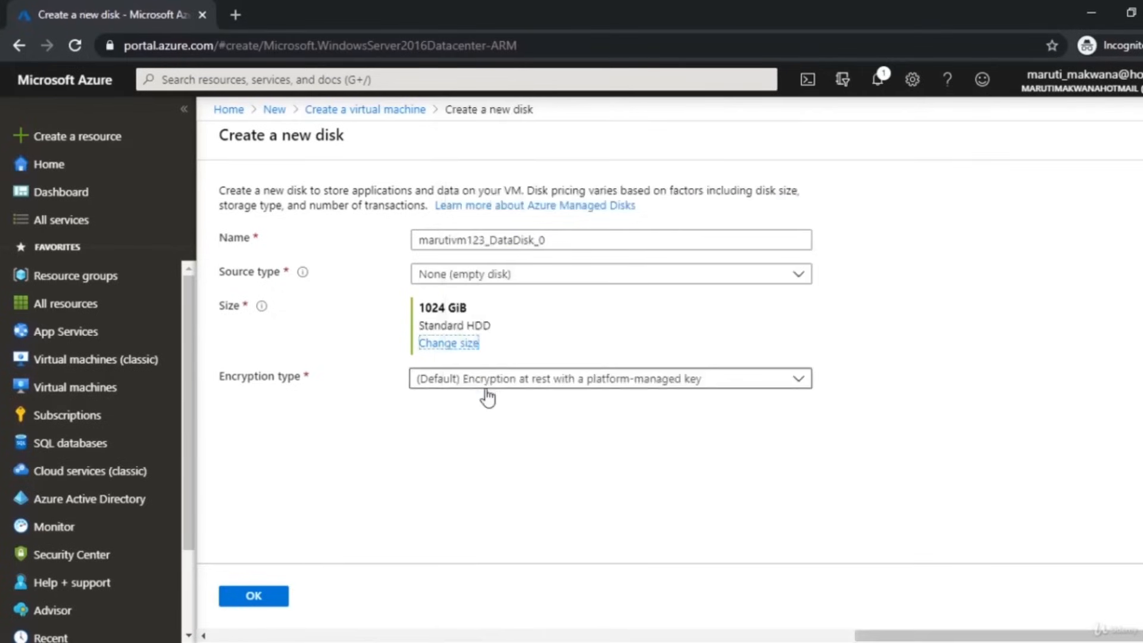
click(490, 381)
click(489, 385)
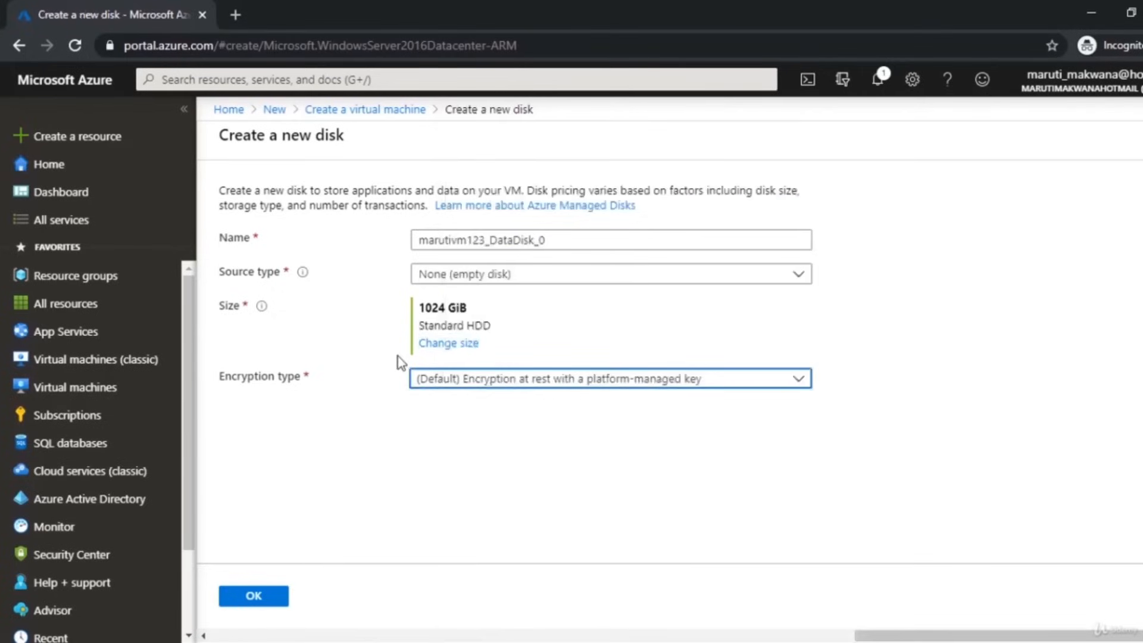
click(254, 600)
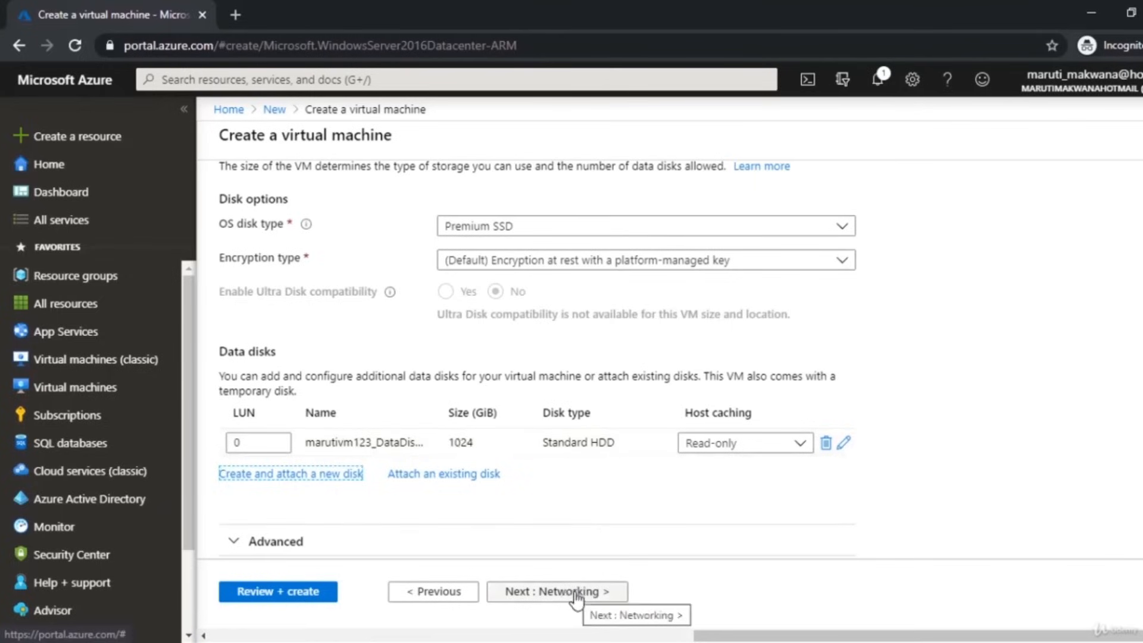
- On the Networking step, highlight the new TrainingRG-vnet, default subnet and new public IP
click(550, 592)
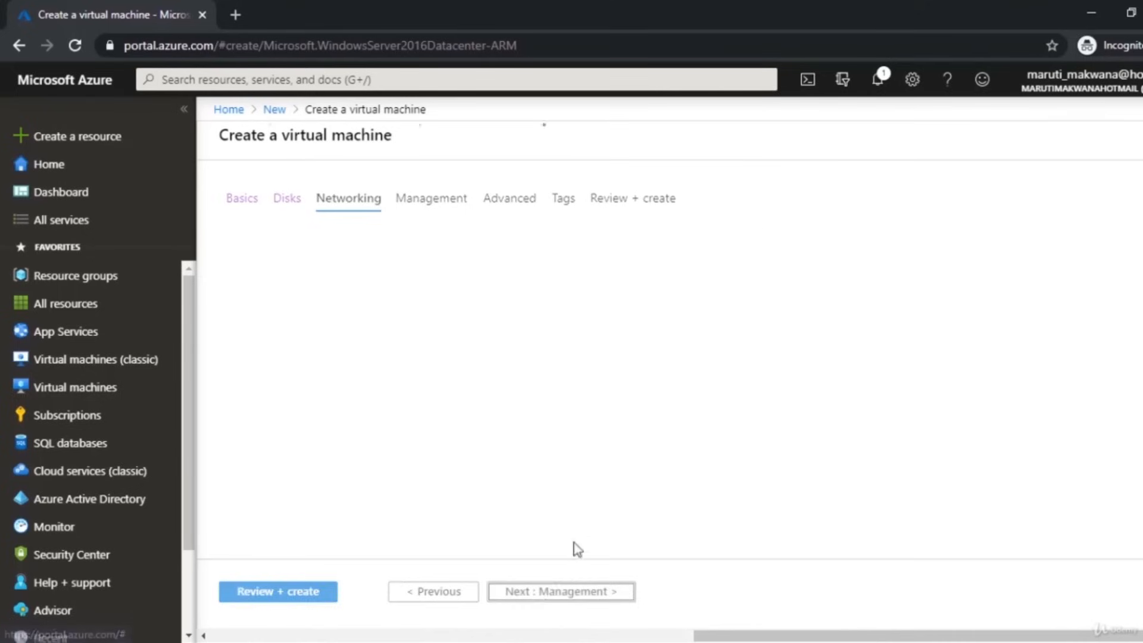
scroll(735, 386, down, 1)
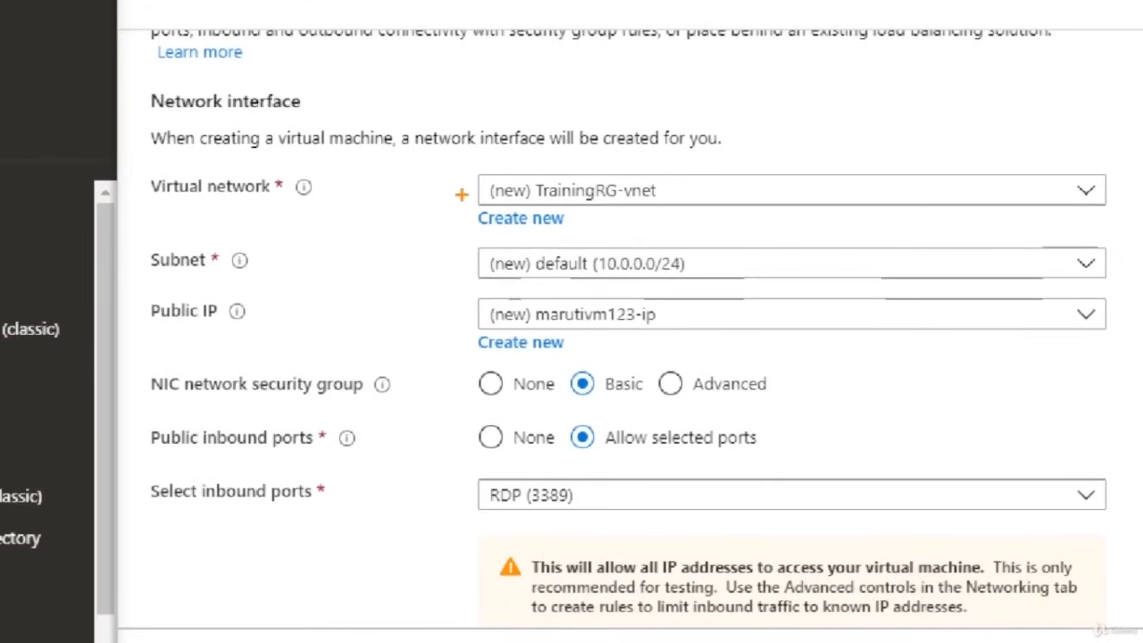
drag(476, 192, 347, 178)
drag(476, 267, 348, 264)
drag(480, 317, 332, 317)
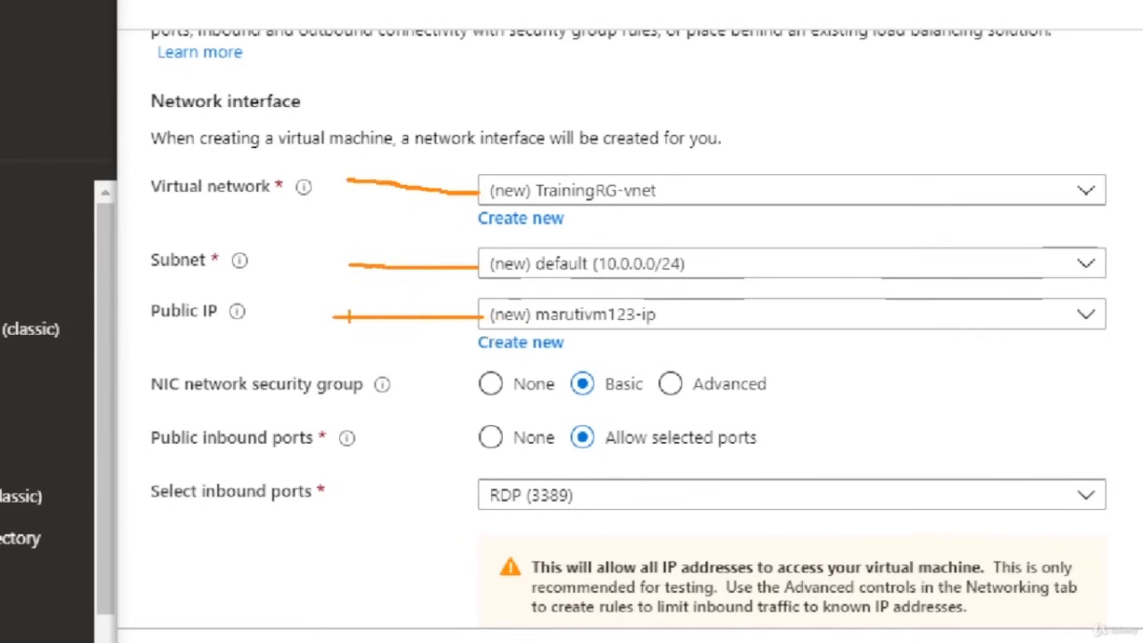
drag(511, 182, 522, 150)
drag(511, 256, 521, 221)
drag(512, 301, 518, 258)
- Underline the Basic NIC security group and the RDP (3389) inbound port setting
drag(240, 406, 355, 406)
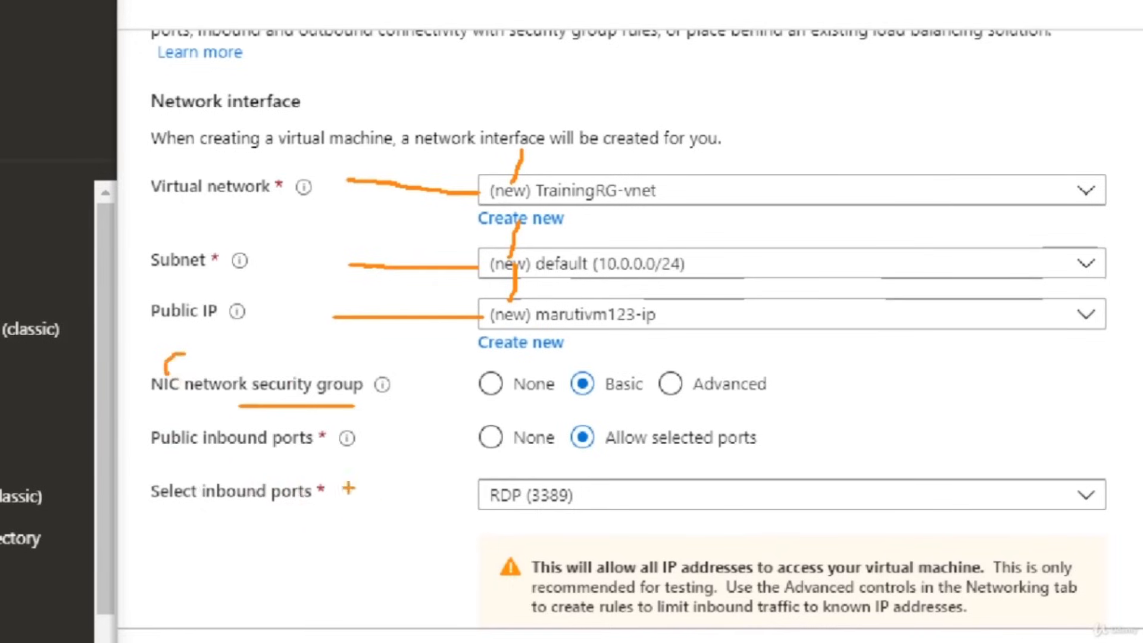
drag(478, 525, 598, 526)
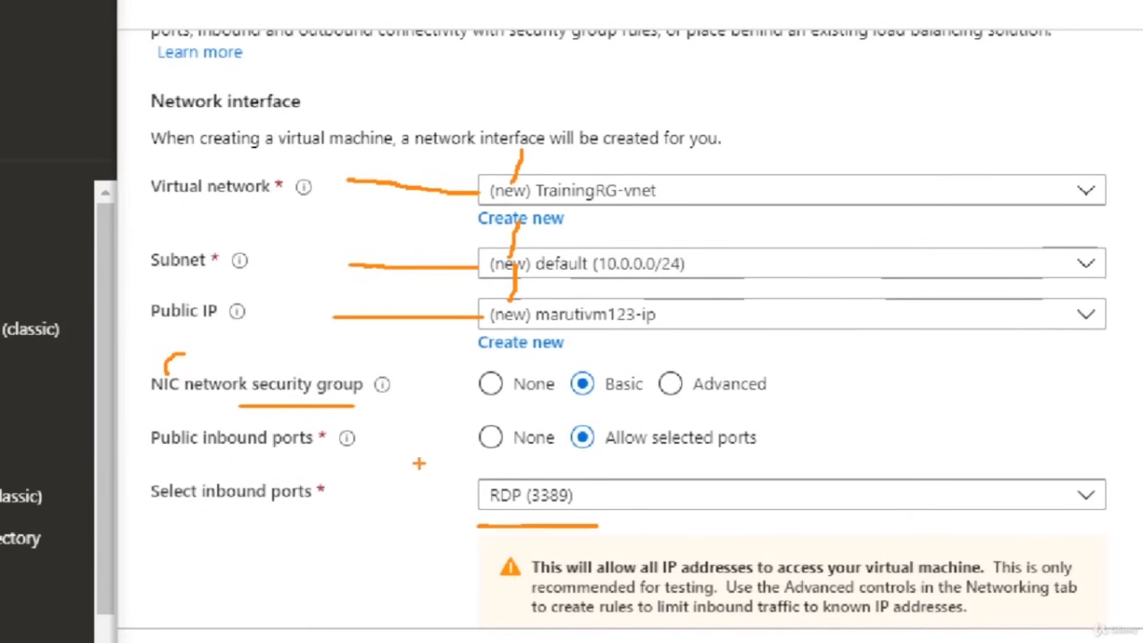
scroll(684, 371, down, 3)
scroll(684, 372, up, 3)
scroll(684, 372, down, 4)
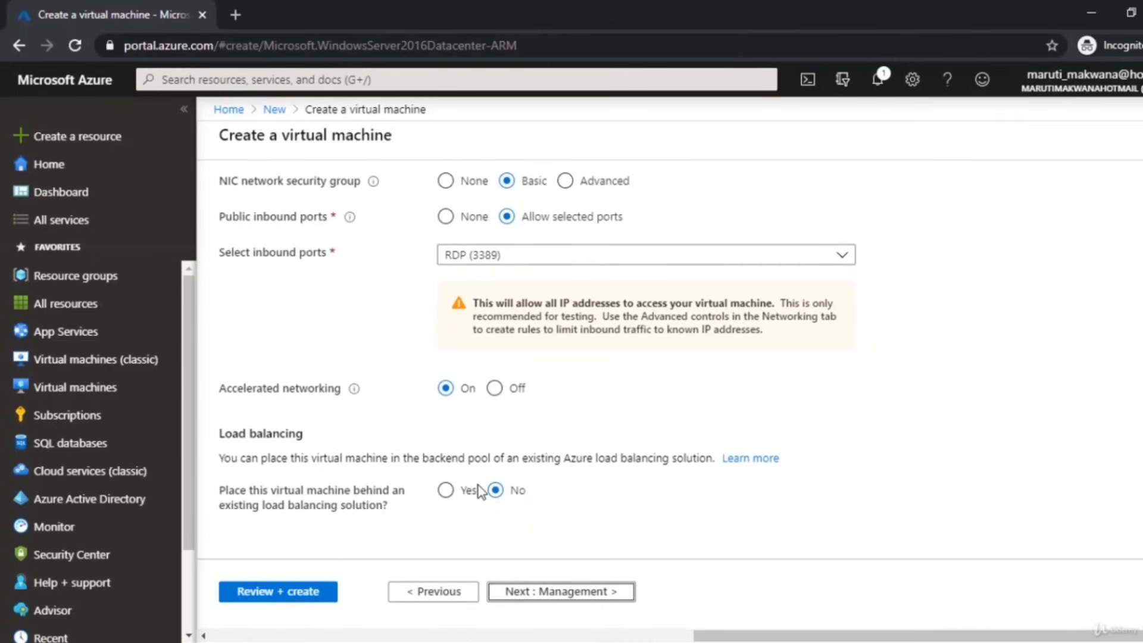
- Continue to the Management step with boot diagnostics on and new storage account trainingrgdiag914
click(593, 596)
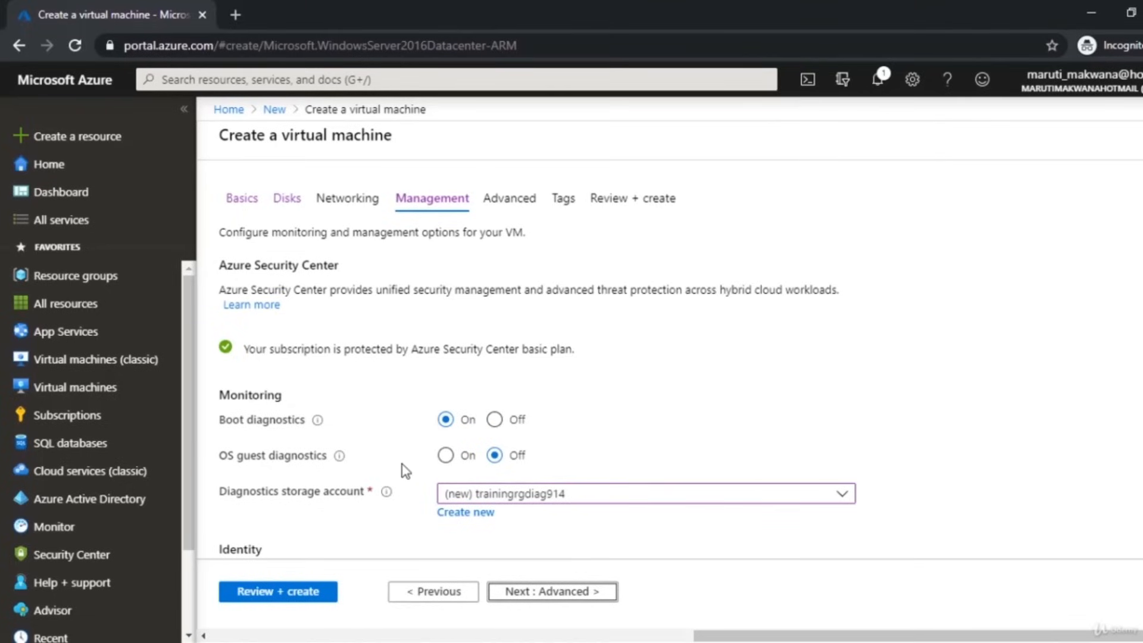
- Go to the Advanced step and bring up the installable extensions under Extensions
click(545, 593)
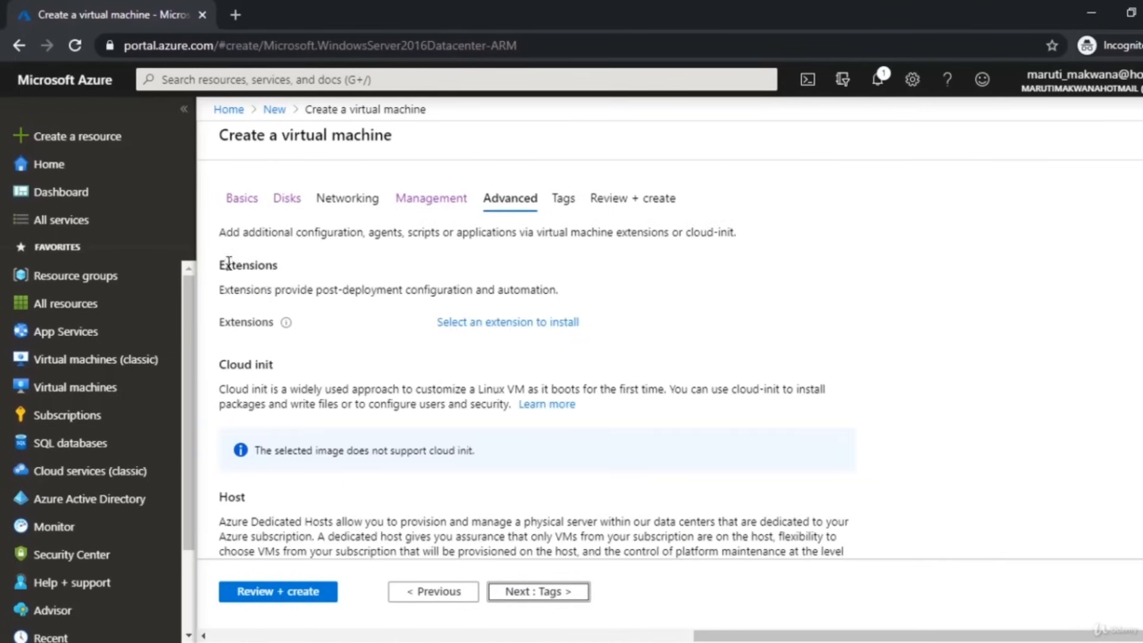
drag(222, 262, 300, 275)
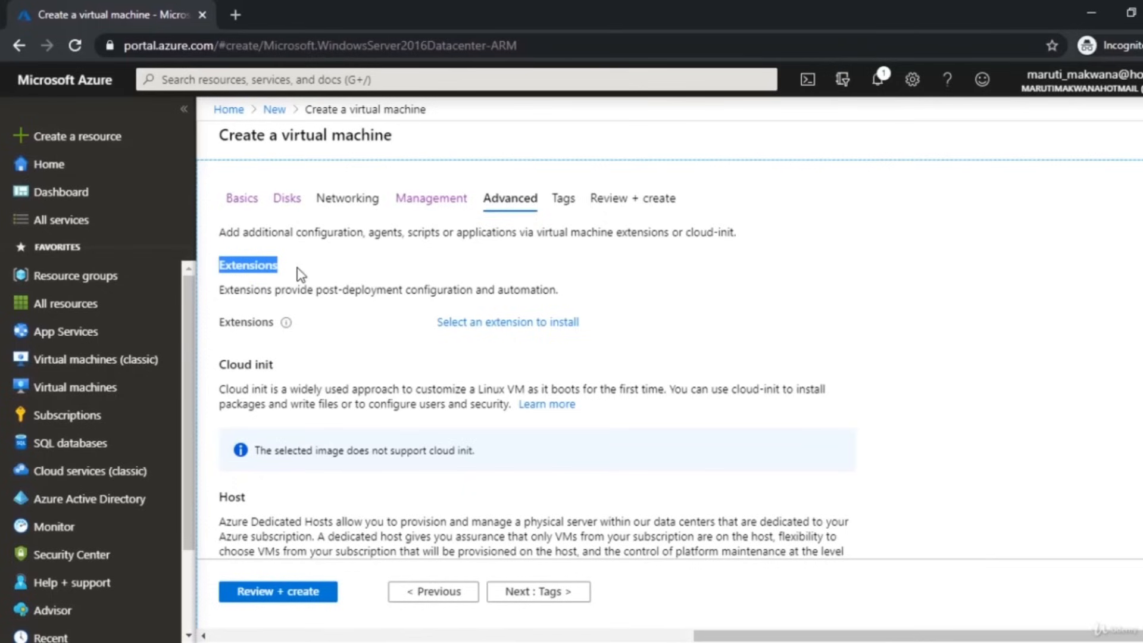
click(518, 325)
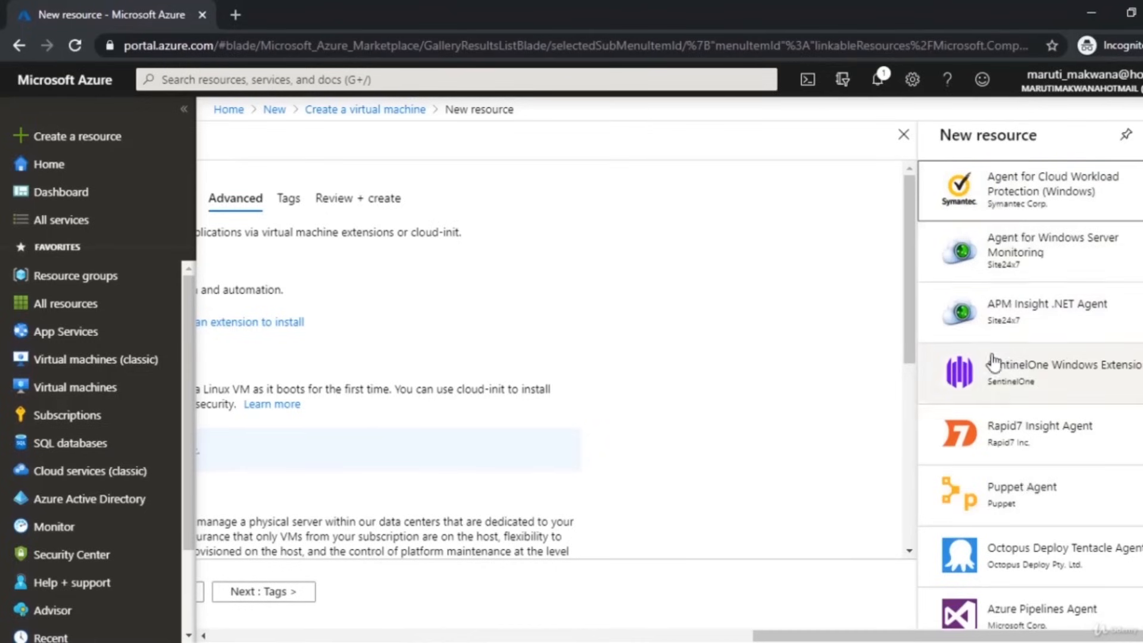
- Find and pick Custom Script Extension in the New resource list
scroll(1004, 434, down, 2)
scroll(1005, 435, down, 2)
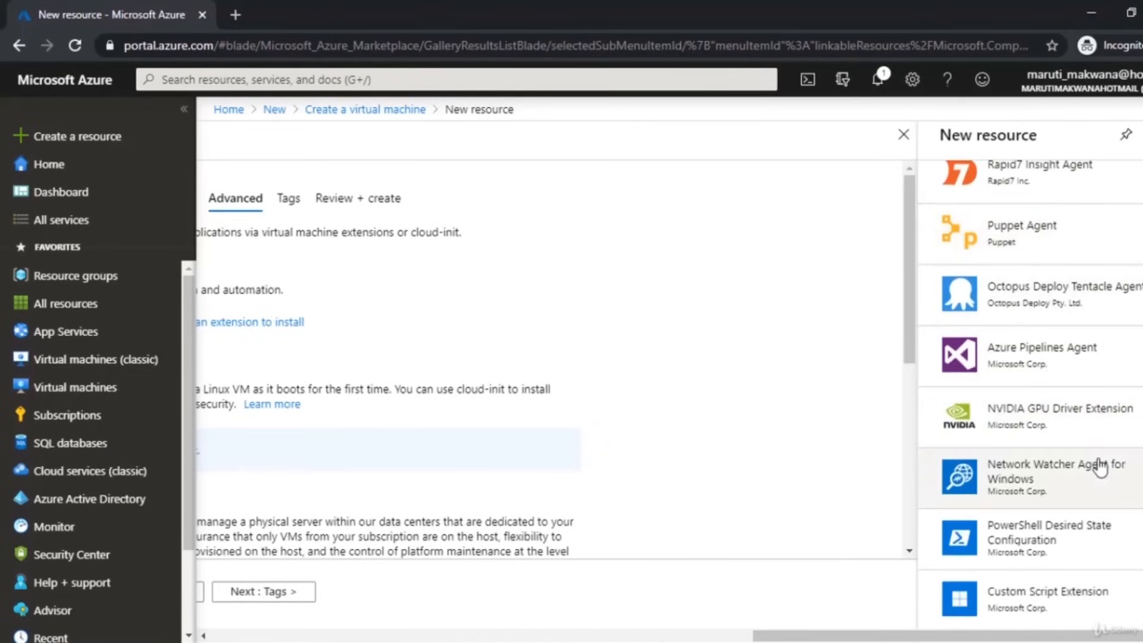
scroll(1102, 459, down, 2)
scroll(1106, 400, down, 6)
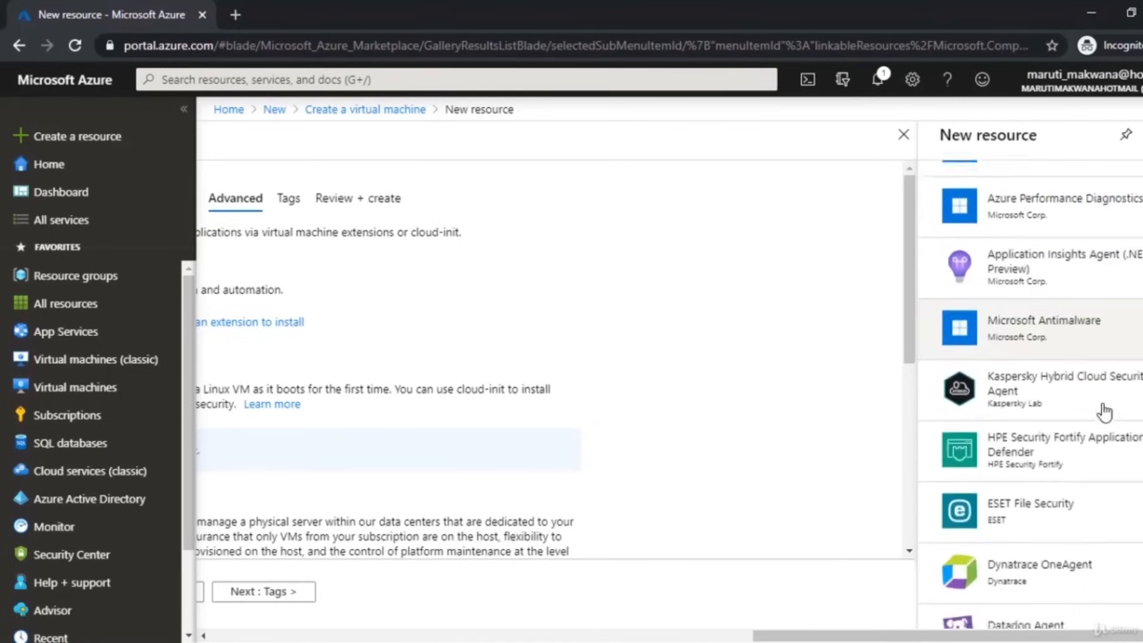
scroll(1097, 408, up, 1)
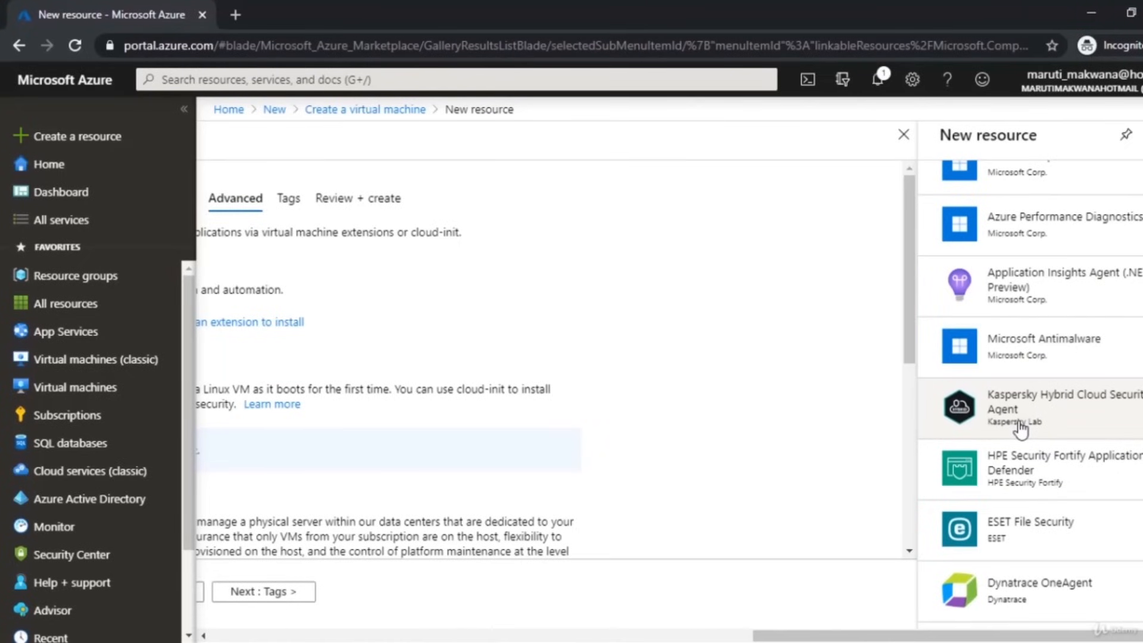
scroll(1021, 427, down, 2)
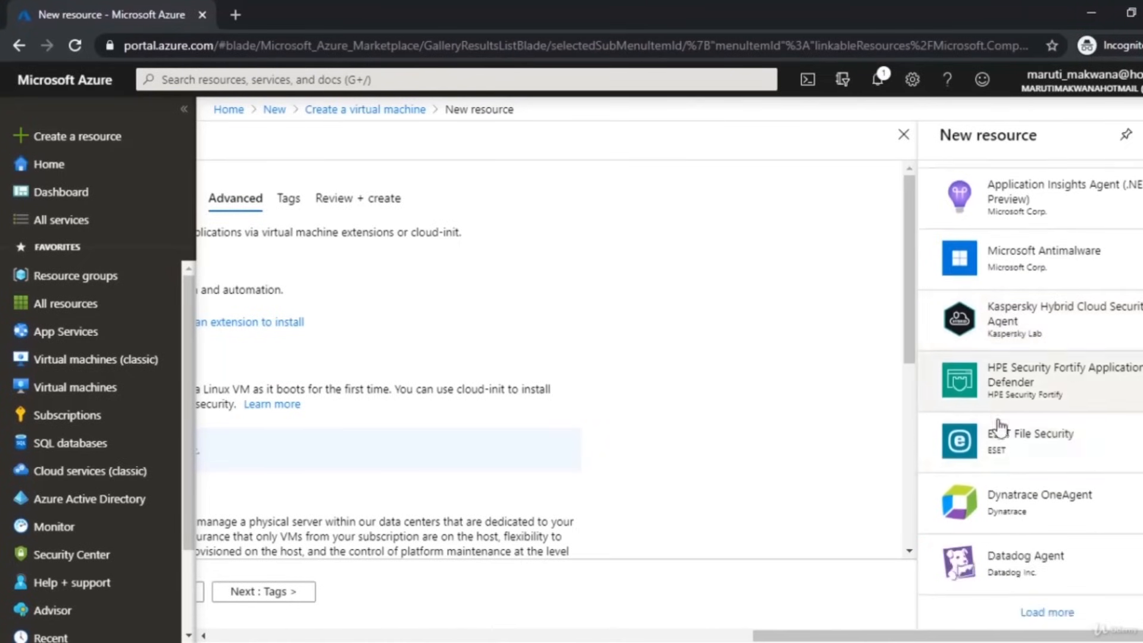
scroll(1054, 372, up, 7)
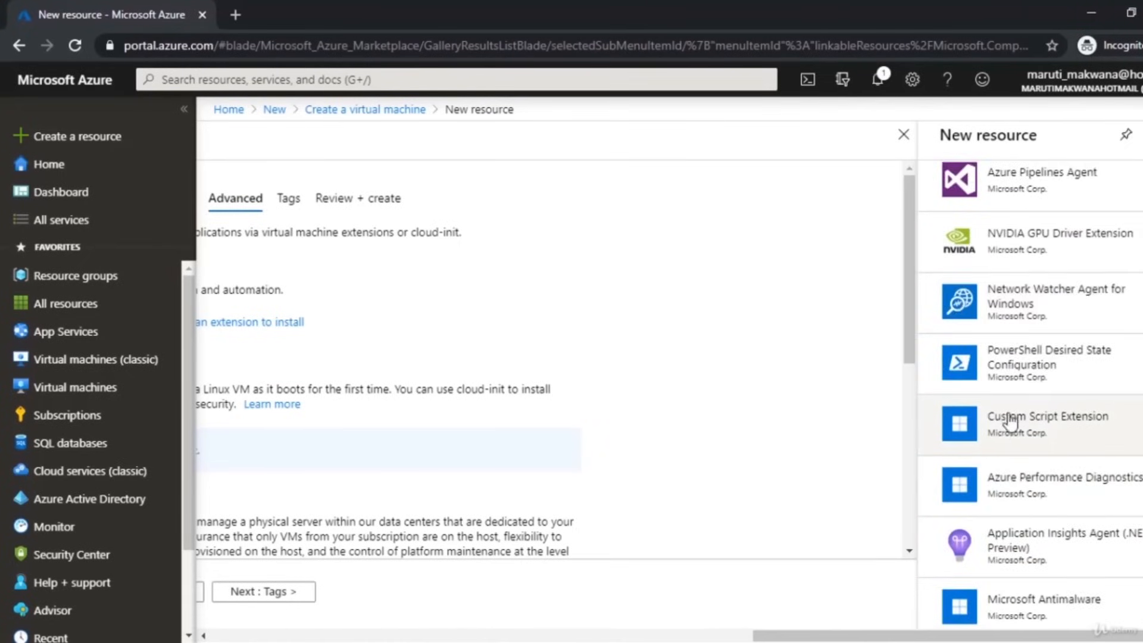
scroll(1005, 417, up, 6)
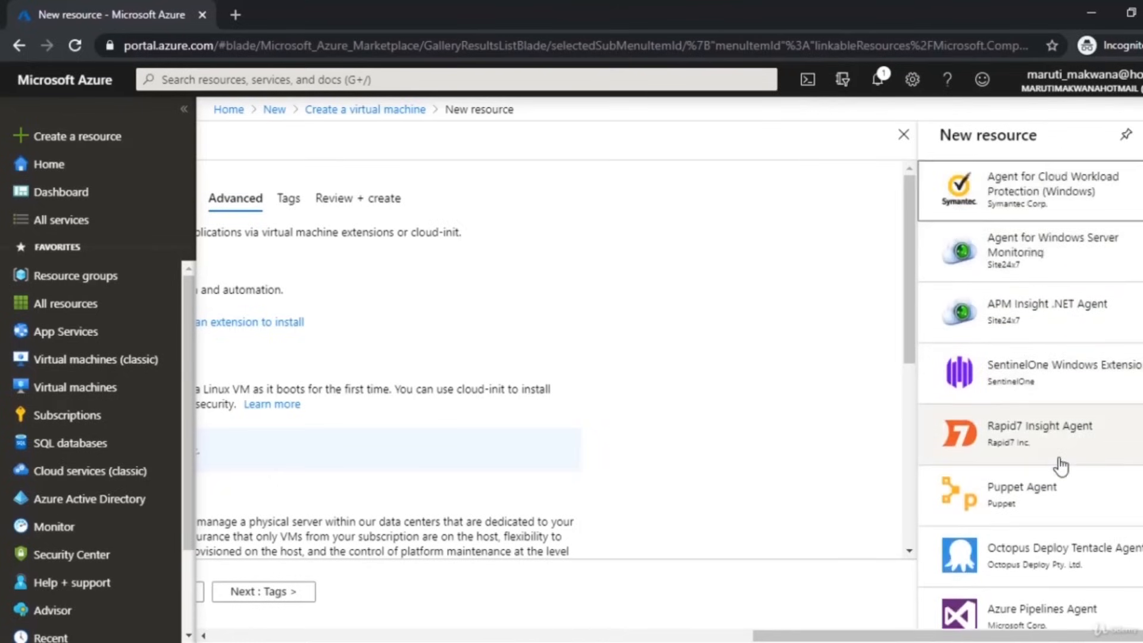
scroll(1054, 459, down, 2)
scroll(1053, 457, down, 5)
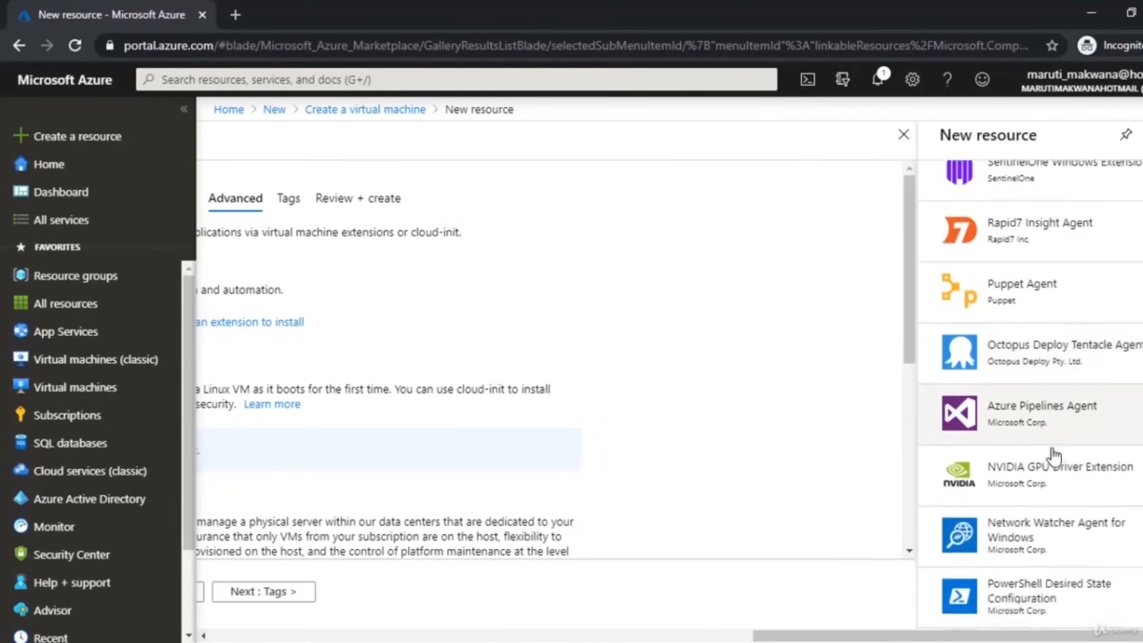
scroll(1053, 456, up, 6)
scroll(1053, 458, down, 7)
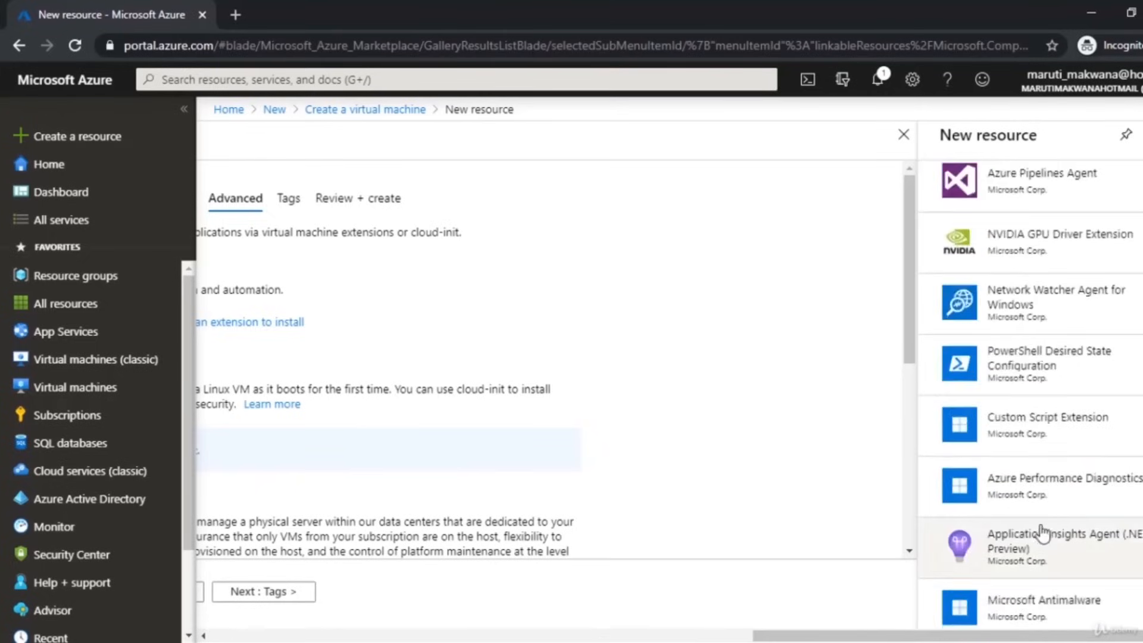
click(1088, 434)
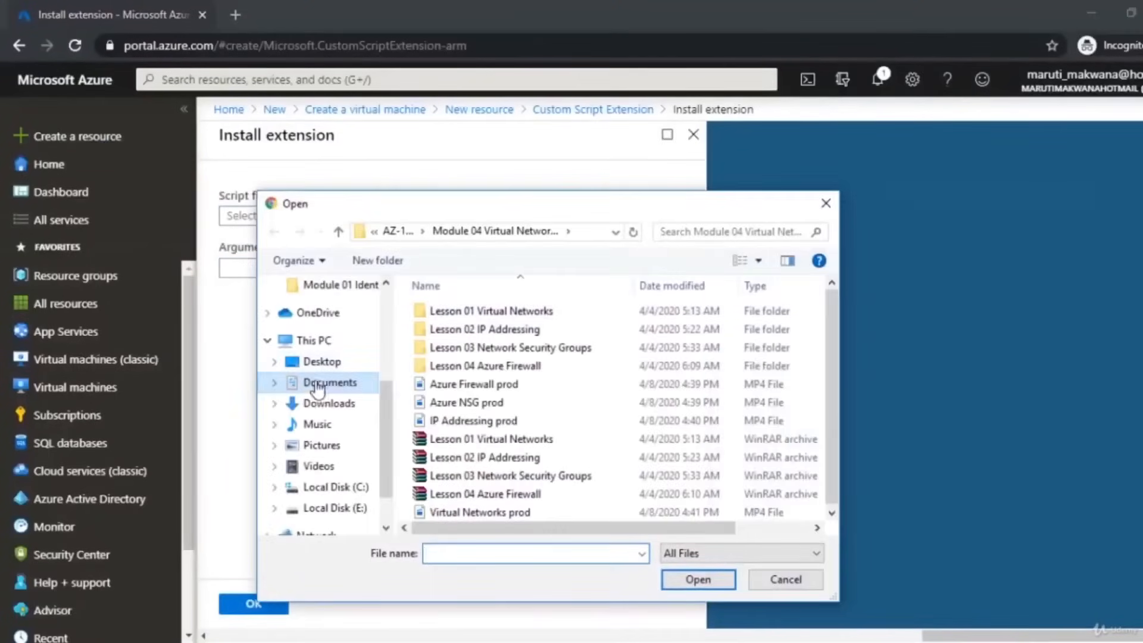
- Upload Process.ps1 from Local Disk (C:) as the extension script and confirm the install
click(333, 487)
scroll(492, 389, down, 10)
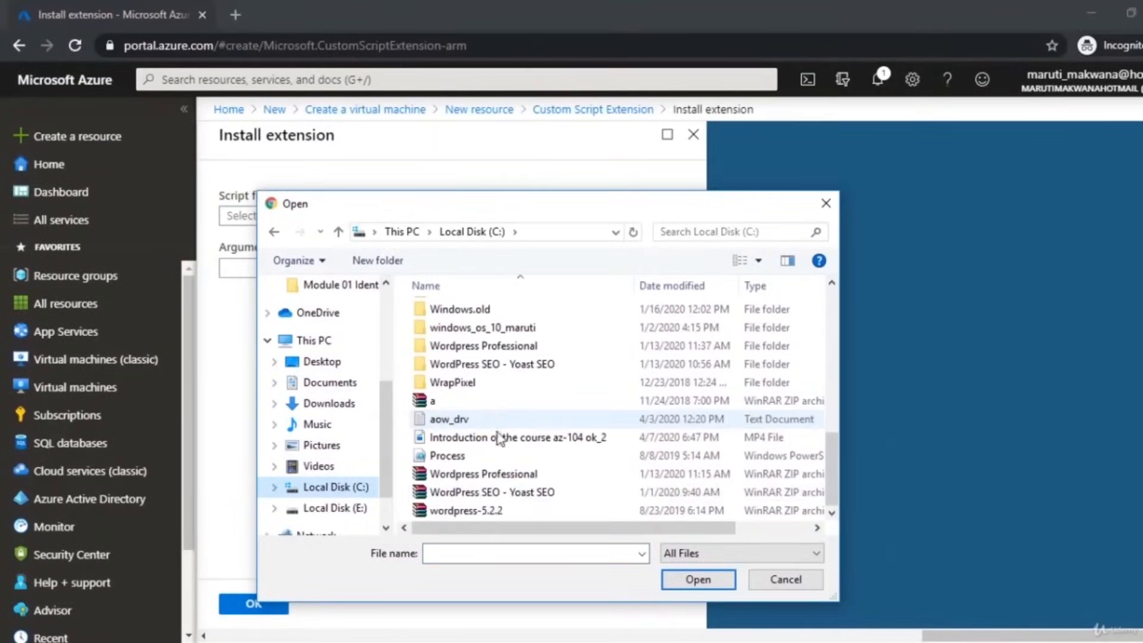
double_click(453, 454)
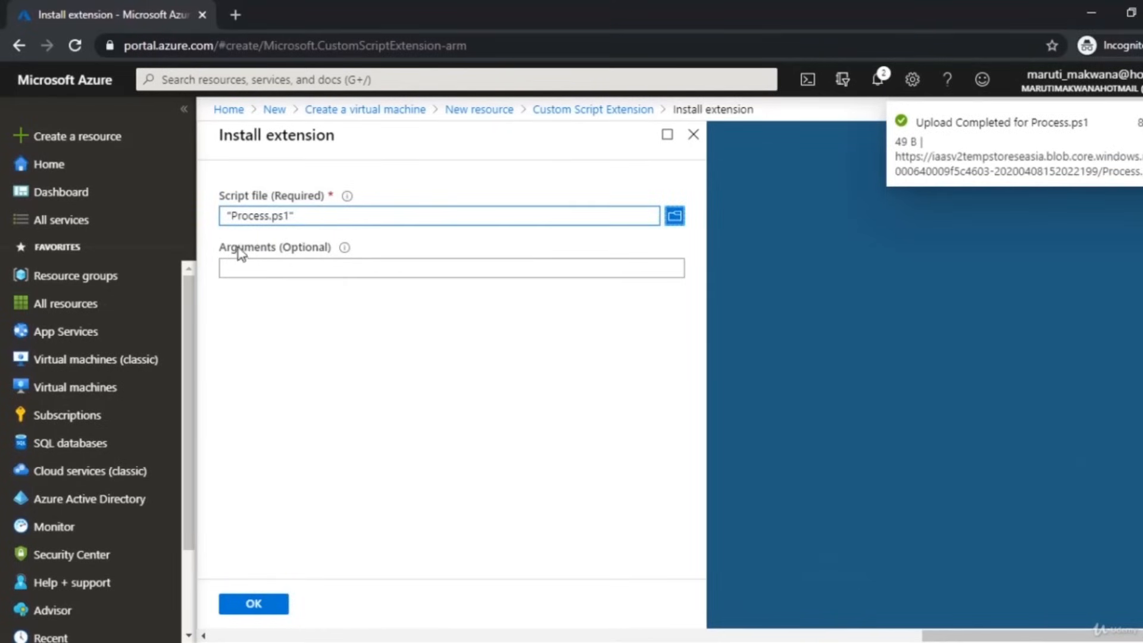
click(253, 604)
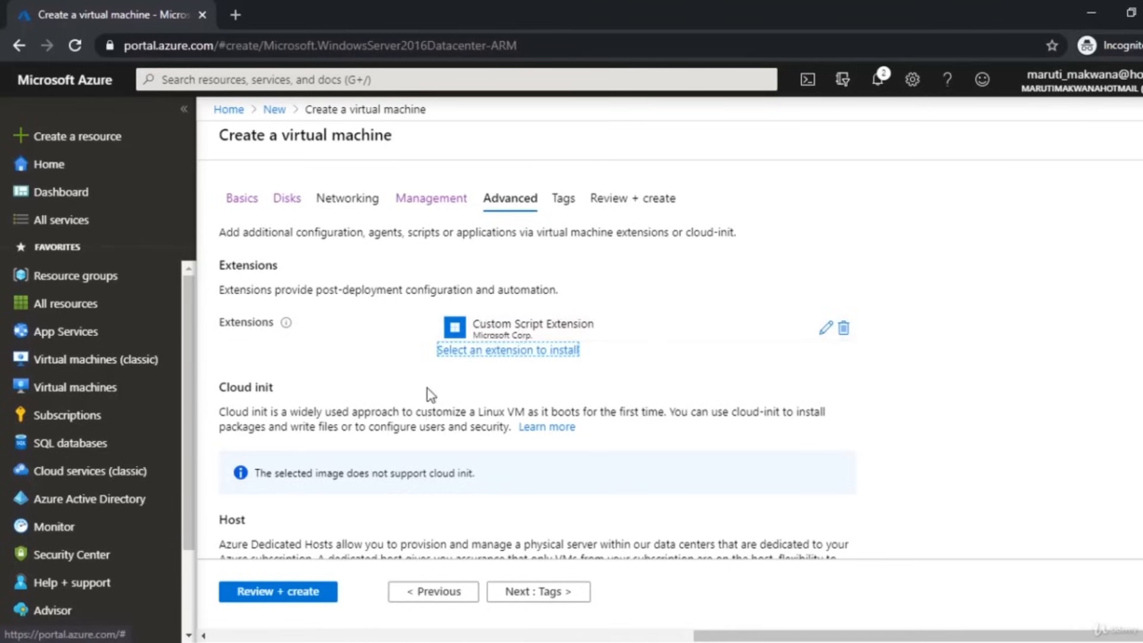
- Leave the tag name and value empty and proceed to Review + create
click(547, 594)
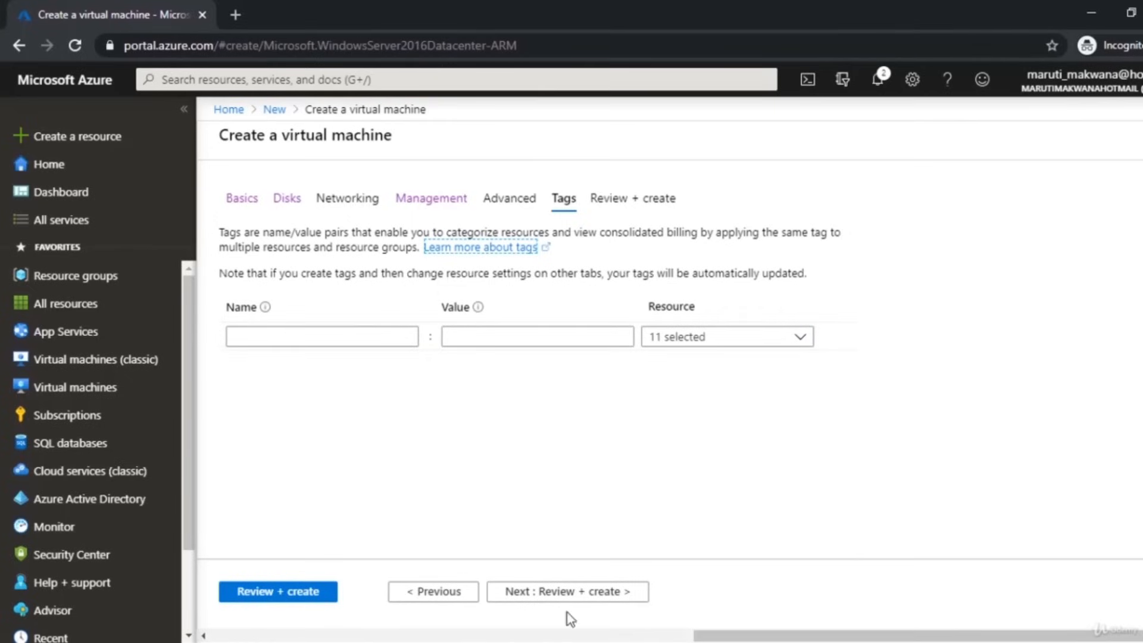
click(568, 592)
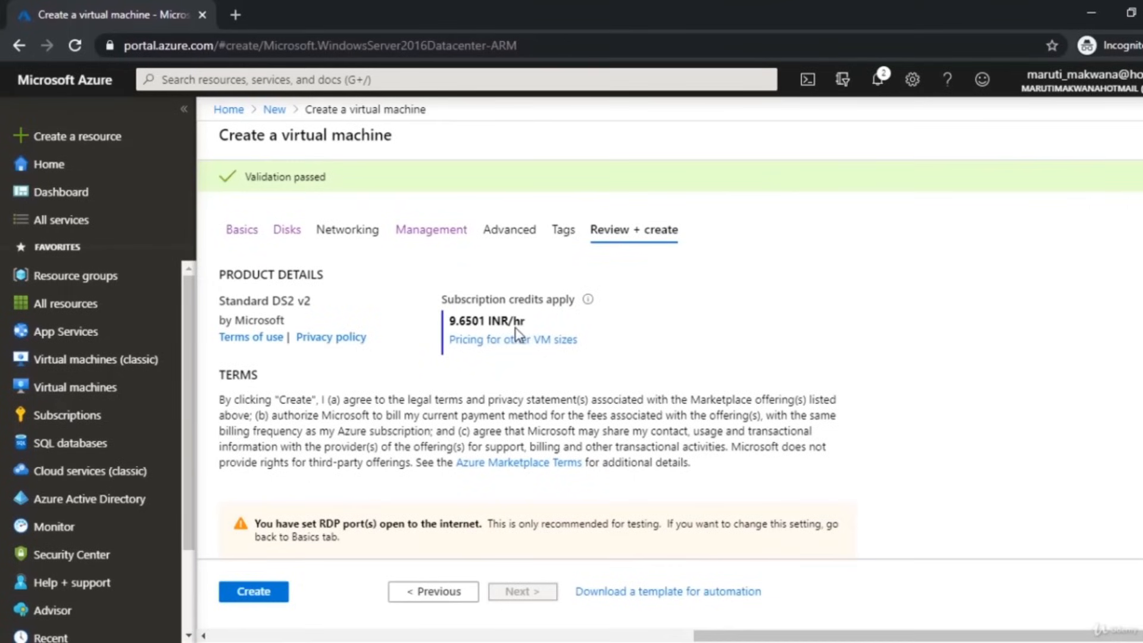
- Review the marutivm123 validation summary and submit it to start deployment into TrainingRG
scroll(459, 452, down, 3)
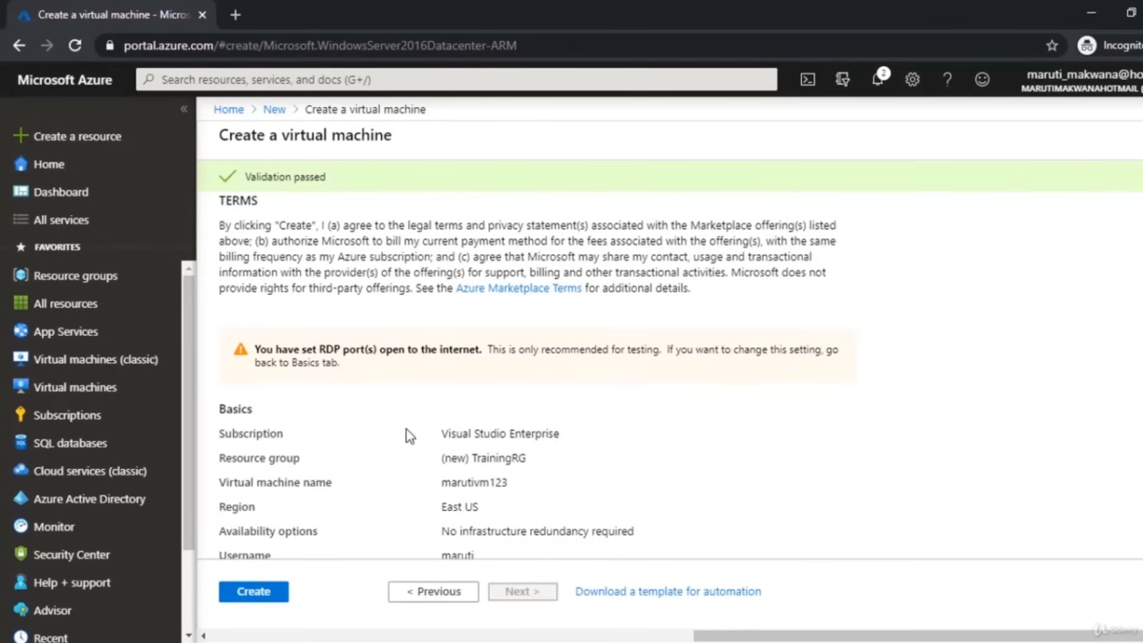
scroll(408, 417, down, 10)
scroll(470, 506, down, 2)
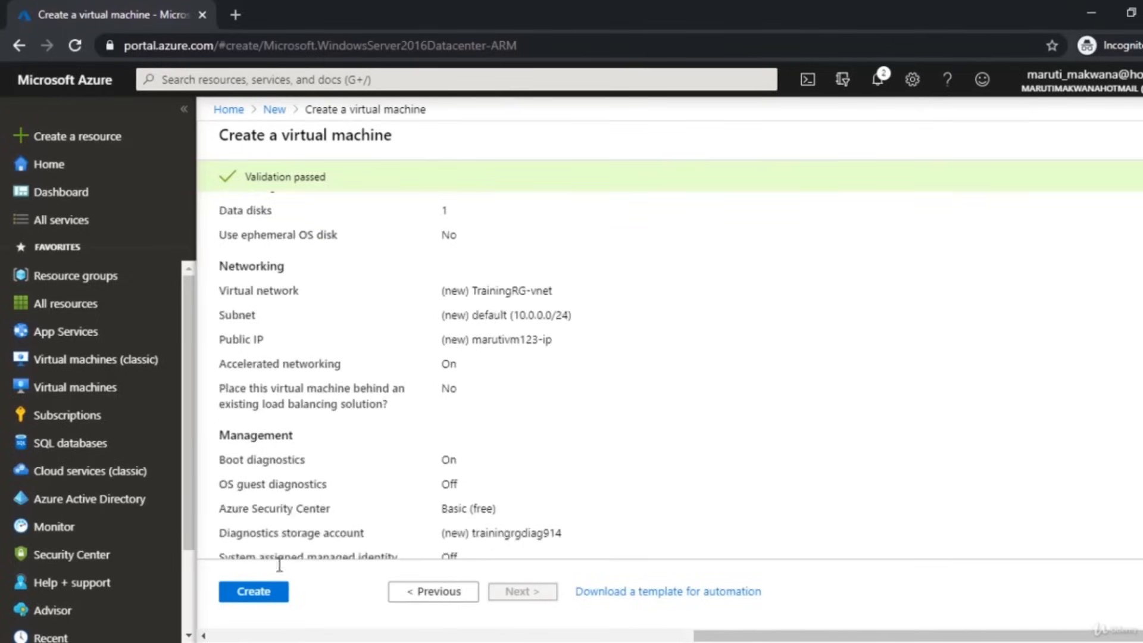
click(271, 591)
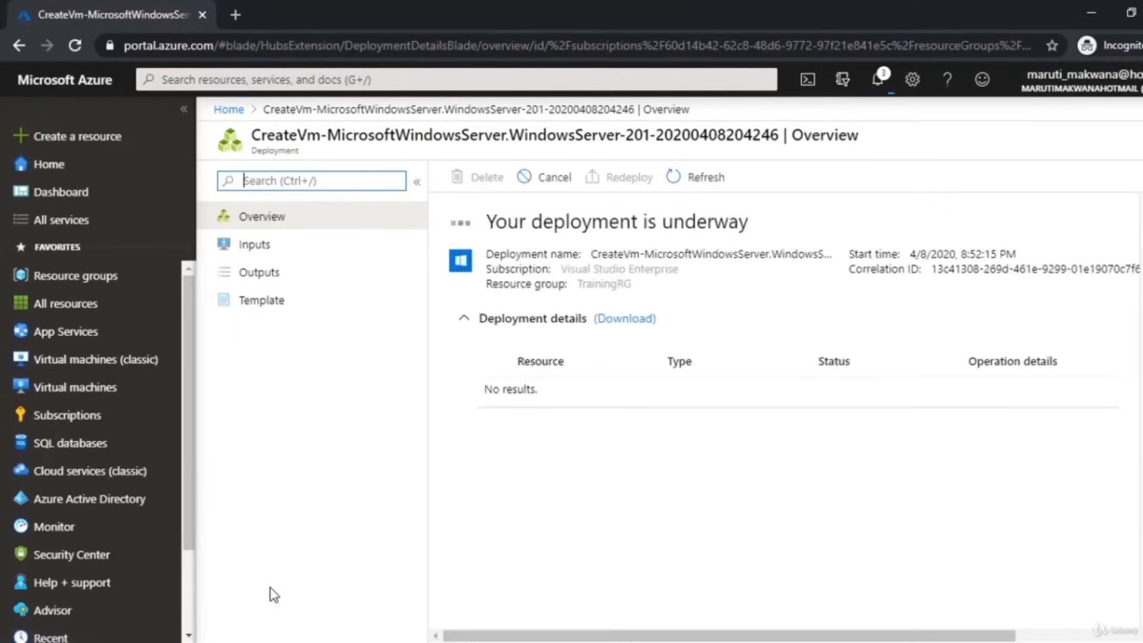
- Inspect the deployment's 9-resource template, then go back to the deployment Overview
click(287, 308)
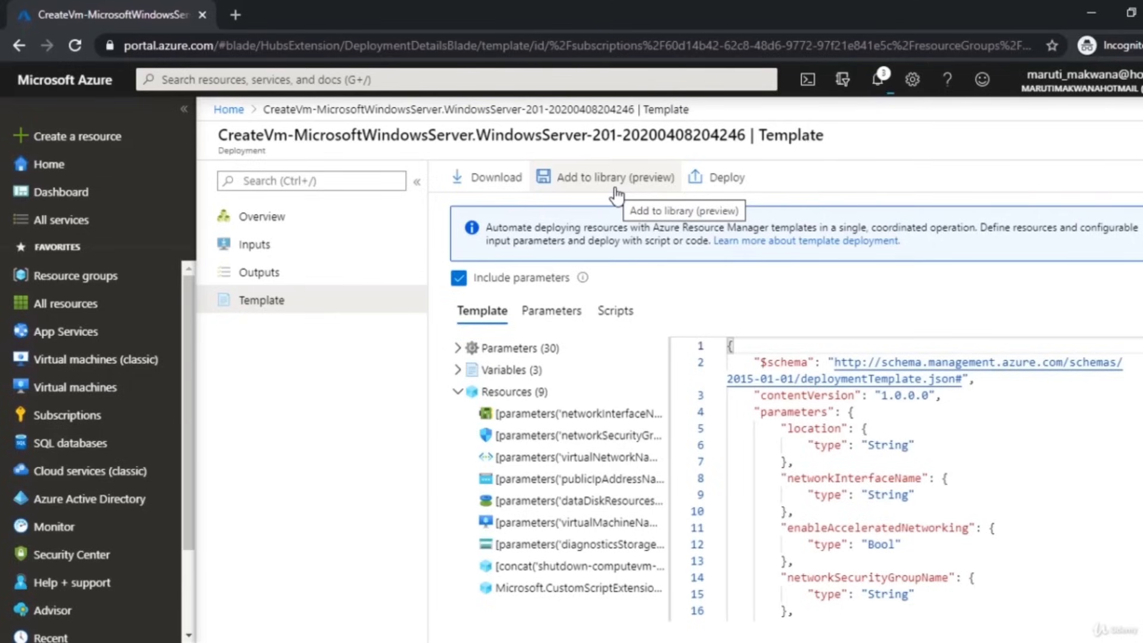
click(238, 223)
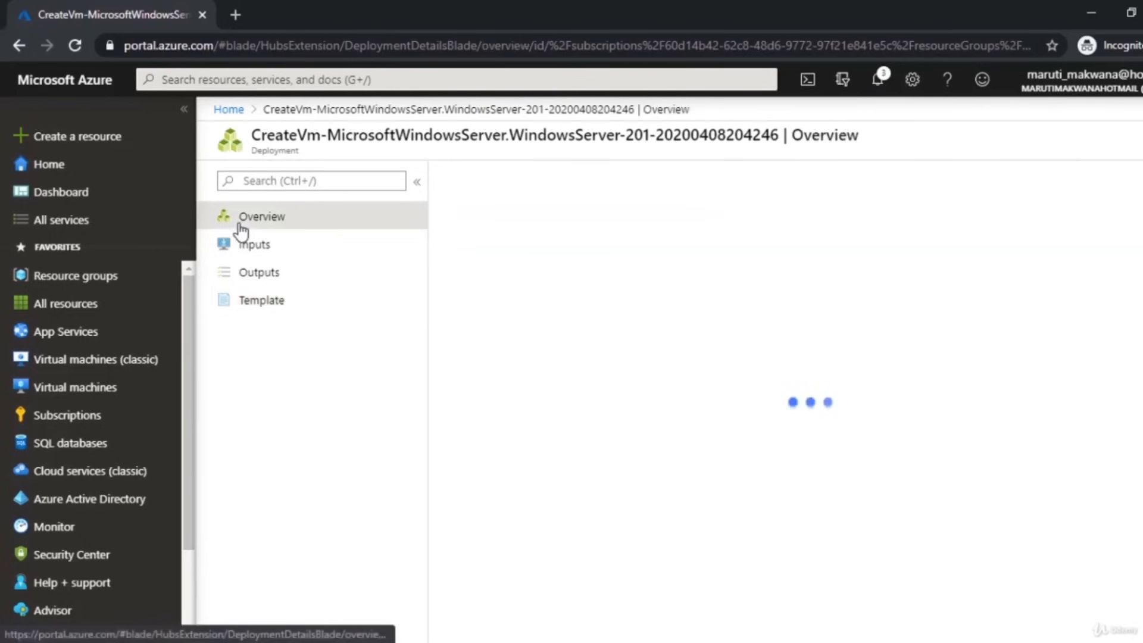
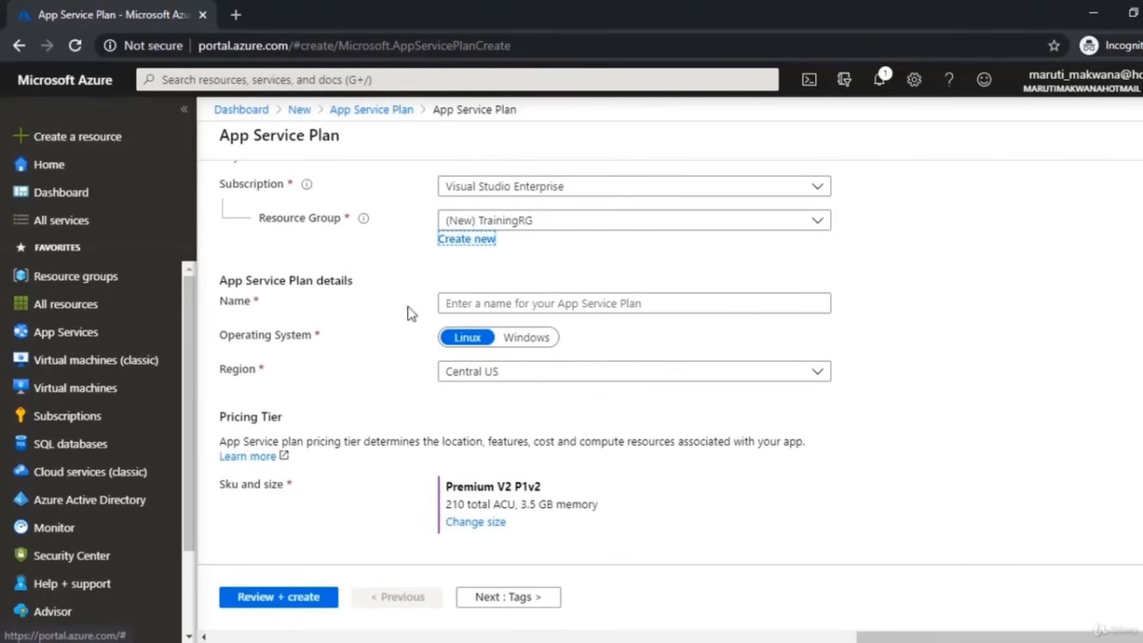
- Place the cursor in the App Service Plan Name field
click(449, 305)
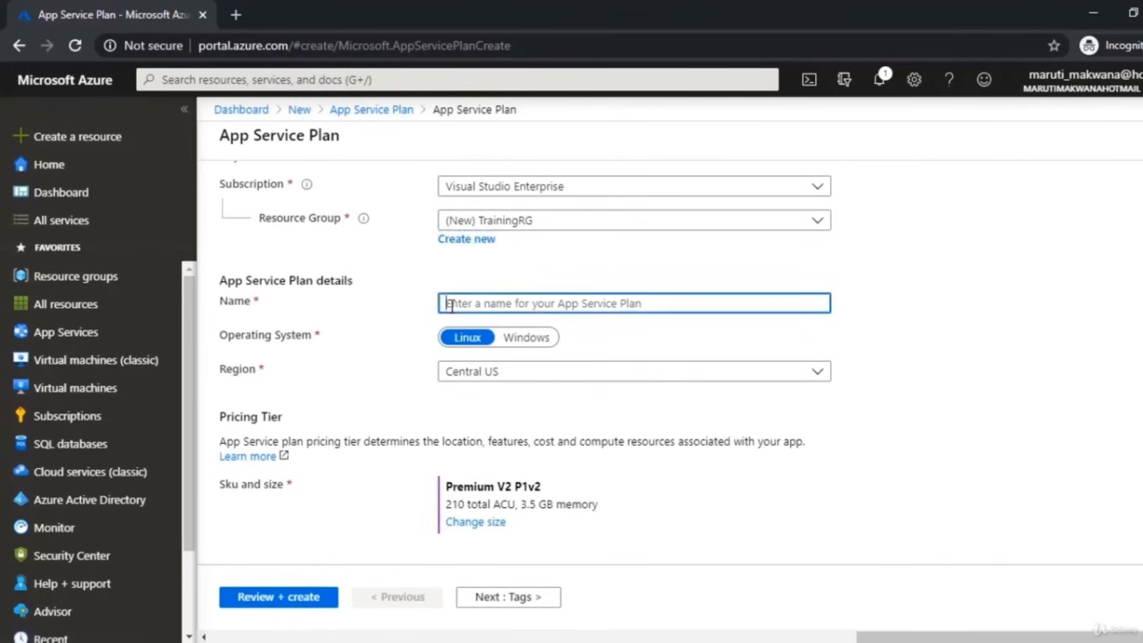
- Name the plan myneweastusappserviceplan123 and set its region to East US
text(mynew)
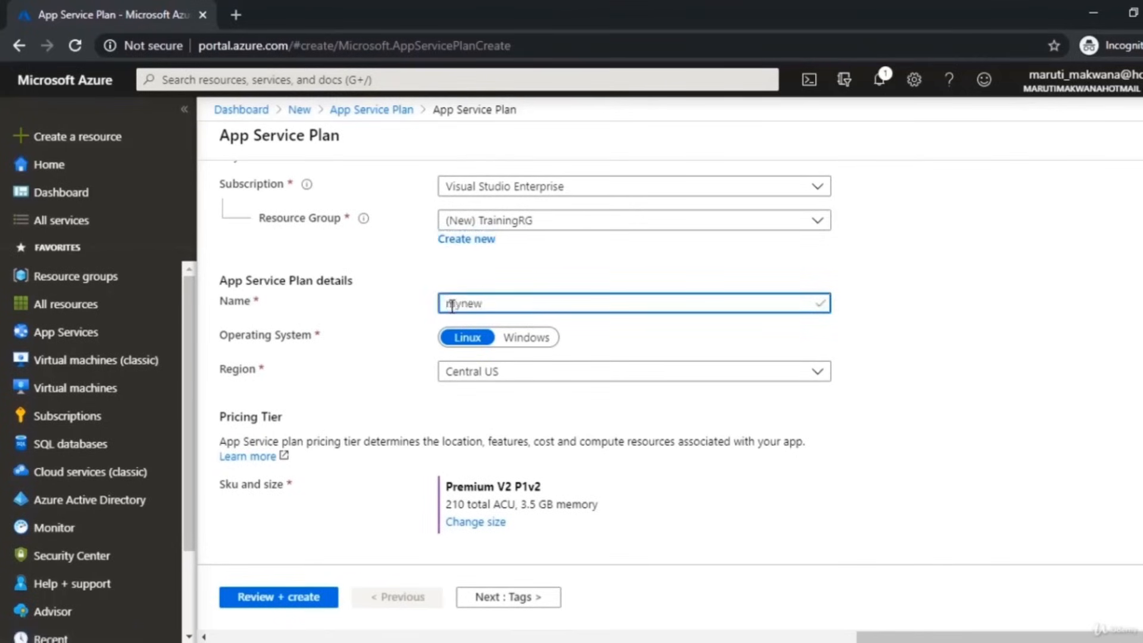
text(eastusappserviceplan)
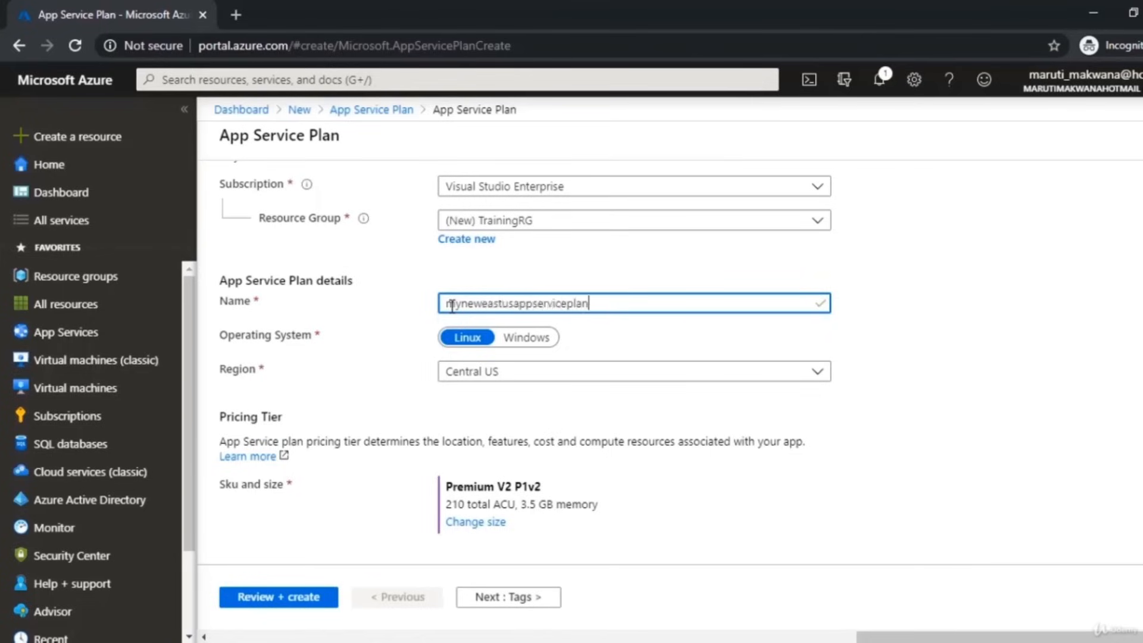
text(123)
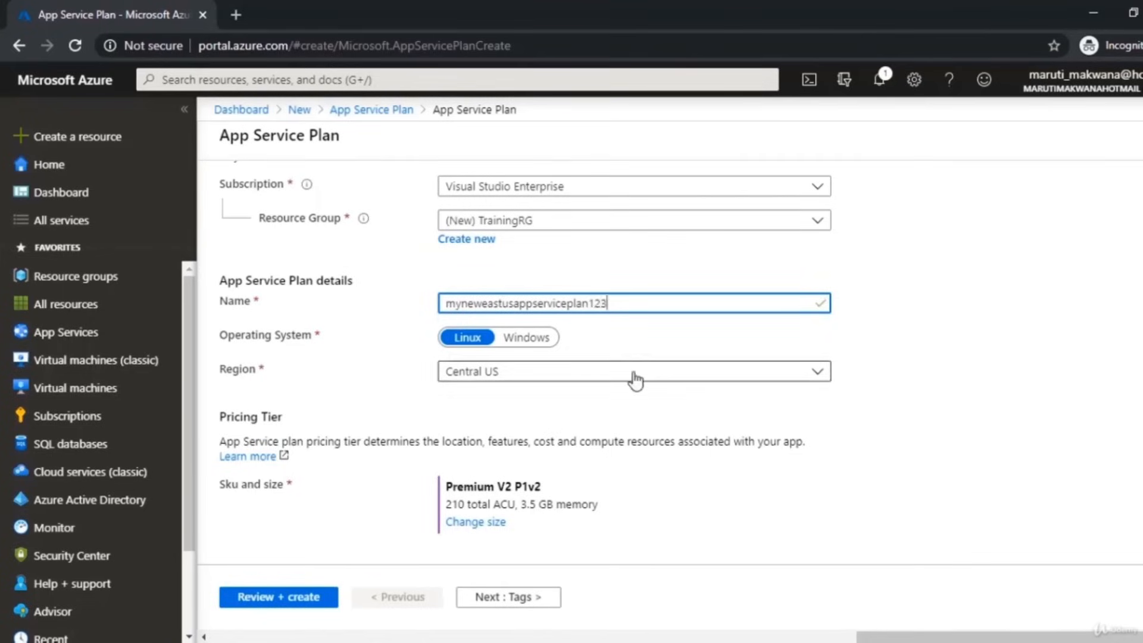
click(522, 375)
scroll(500, 435, up, 4)
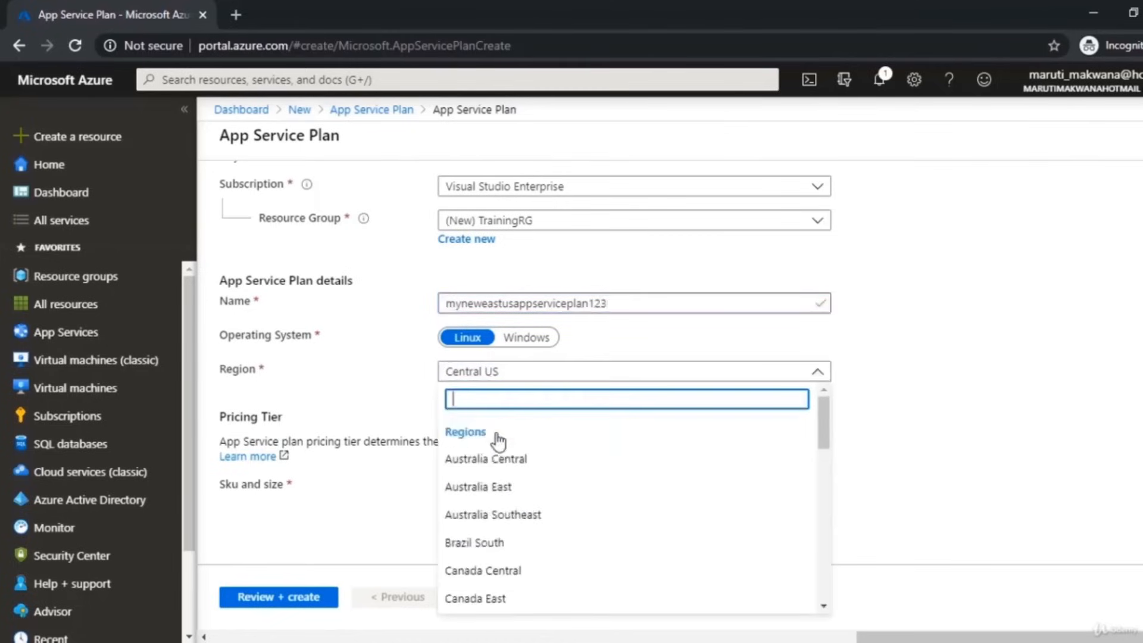
scroll(491, 460, down, 2)
scroll(491, 460, down, 2)
click(521, 449)
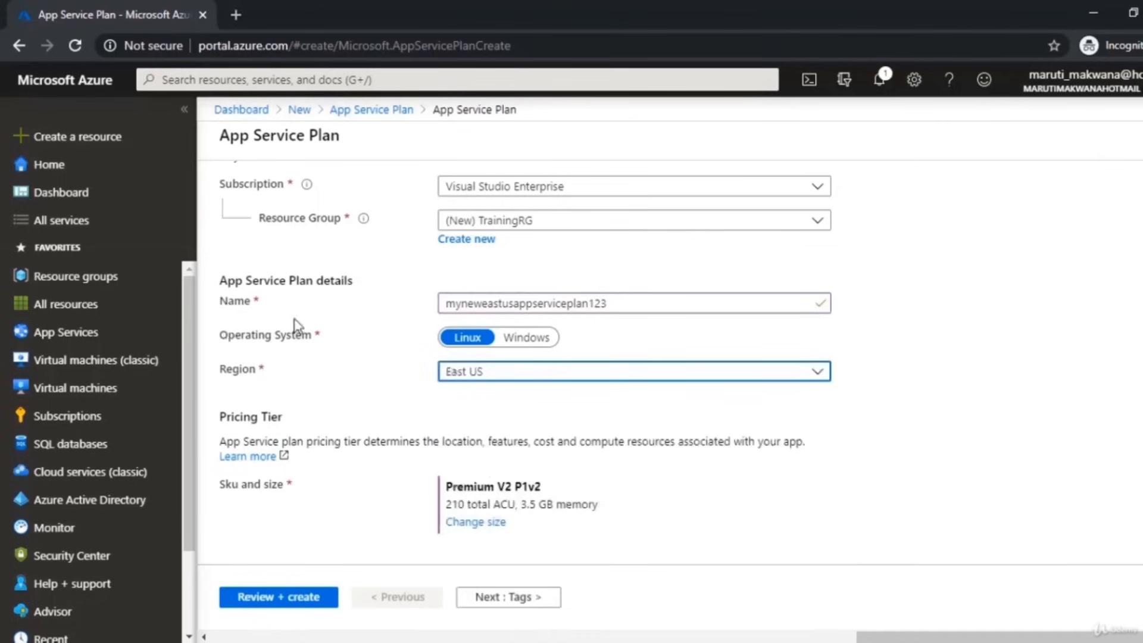
- Make it a Windows plan, which sets the size to Standard S1, and bring up the Learn more link's options
click(525, 341)
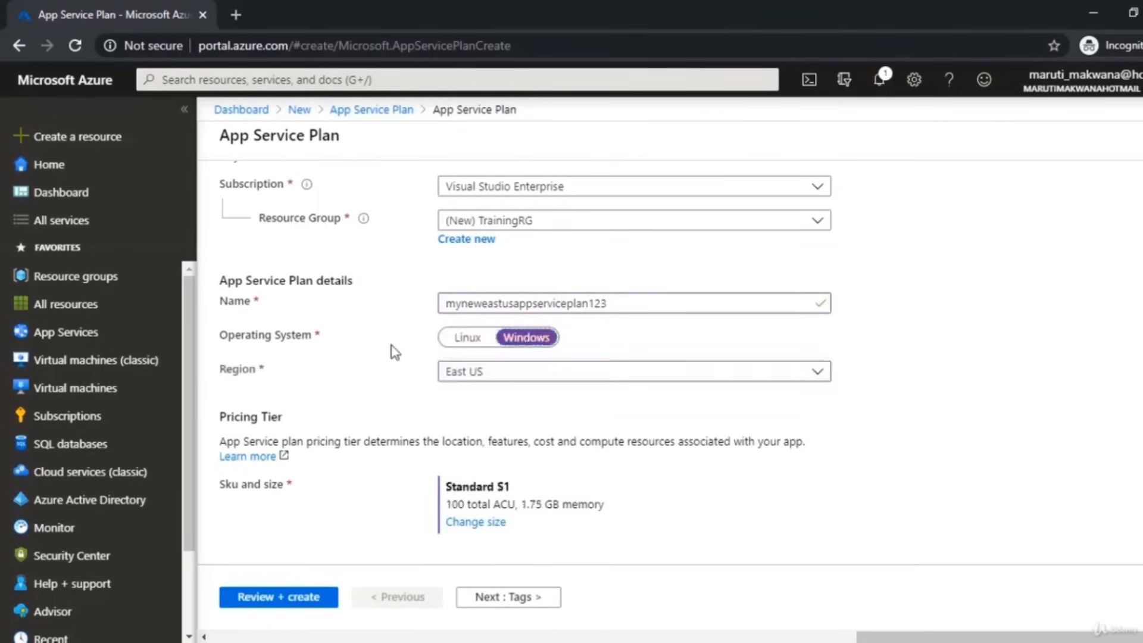
scroll(395, 353, down, 1)
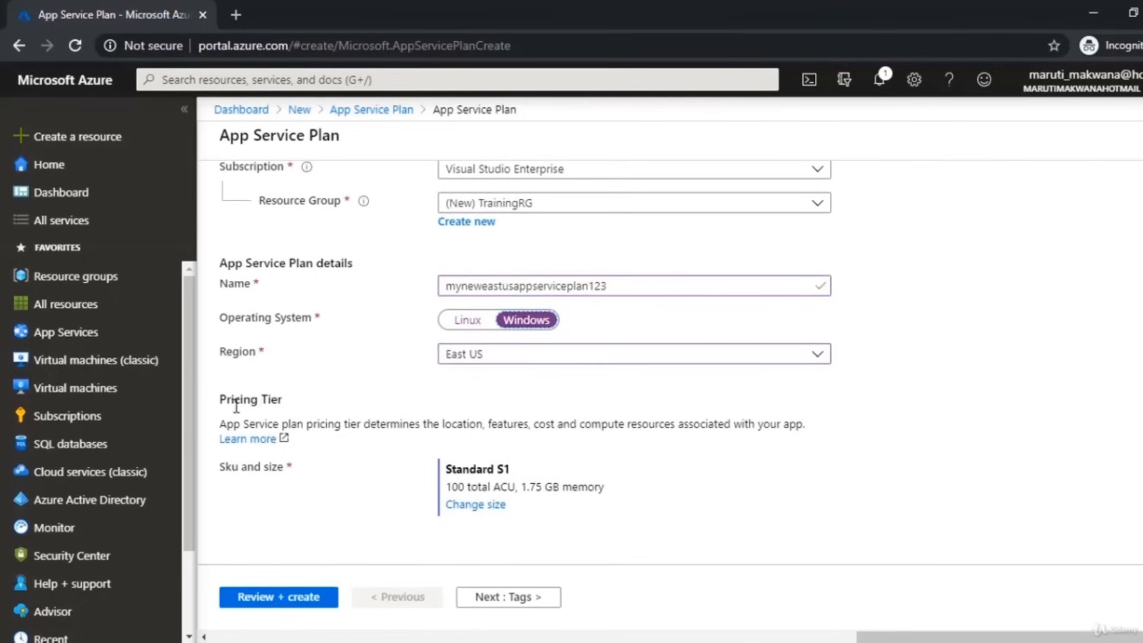
right_click(247, 442)
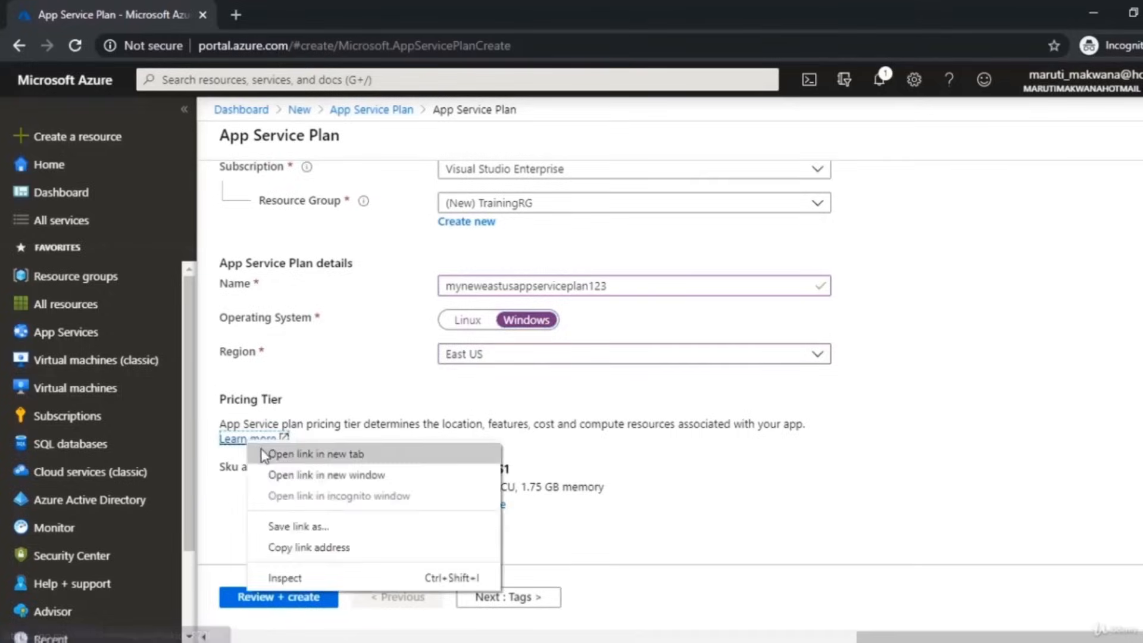
- Open Windows App Service pricing in a new tab and compare the Free through Isolated tiers
click(280, 452)
click(306, 14)
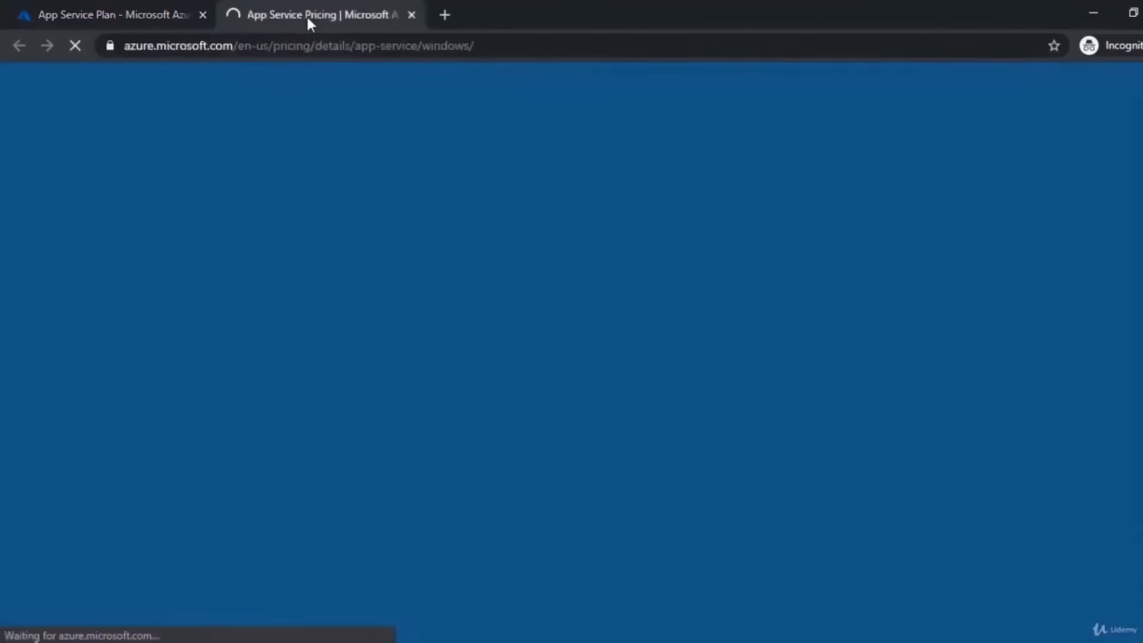
scroll(421, 357, down, 10)
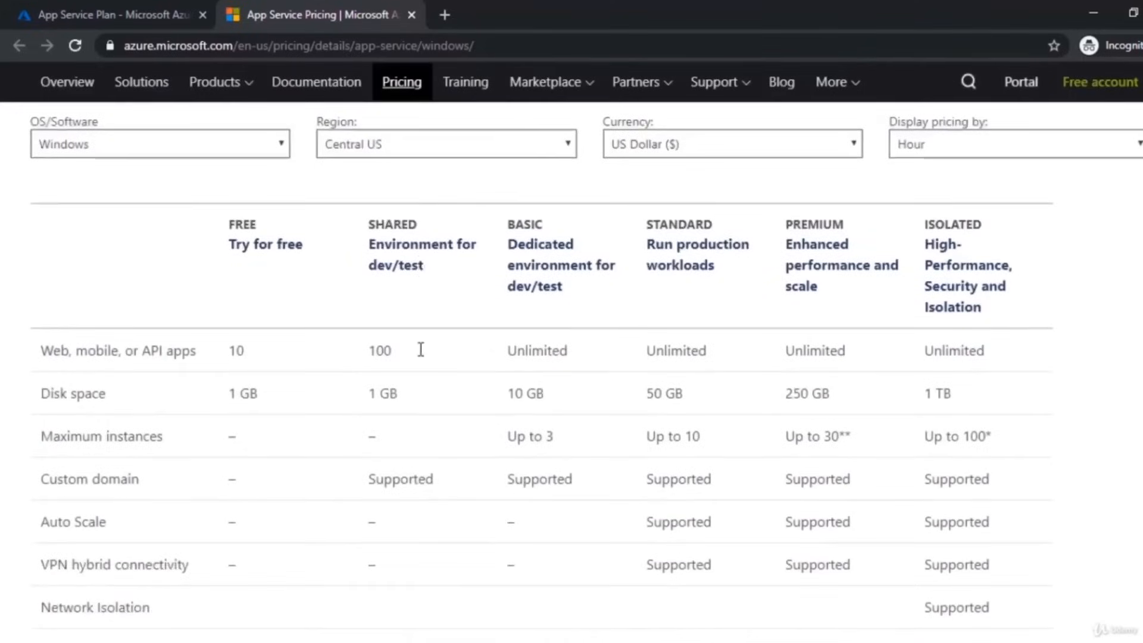
scroll(421, 350, down, 2)
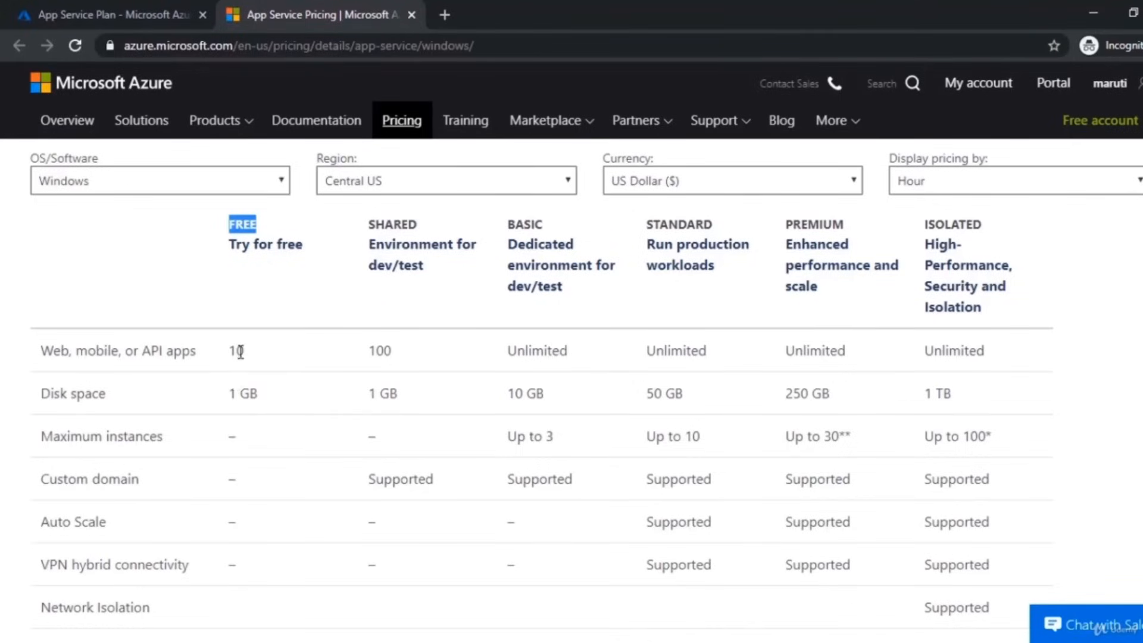
scroll(240, 351, down, 2)
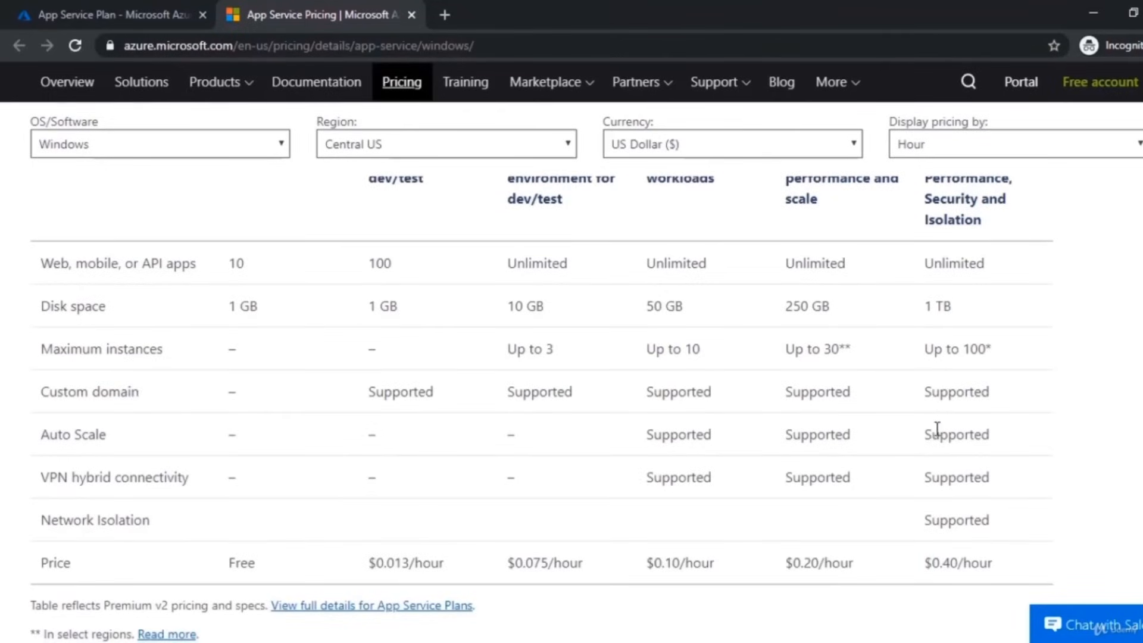
scroll(937, 428, up, 2)
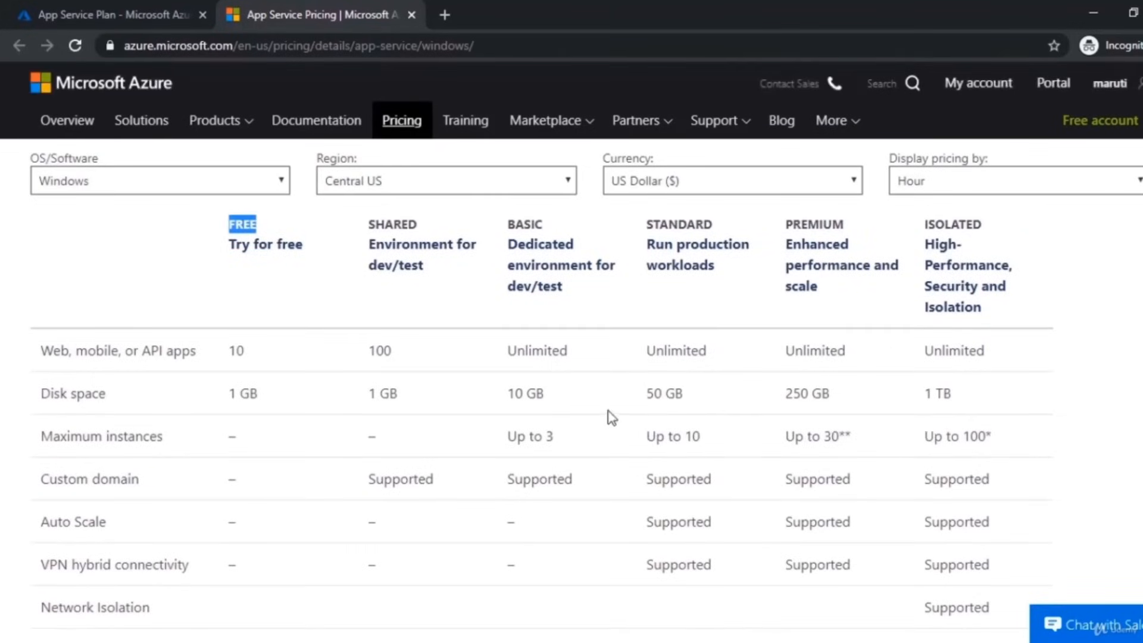
scroll(612, 417, down, 2)
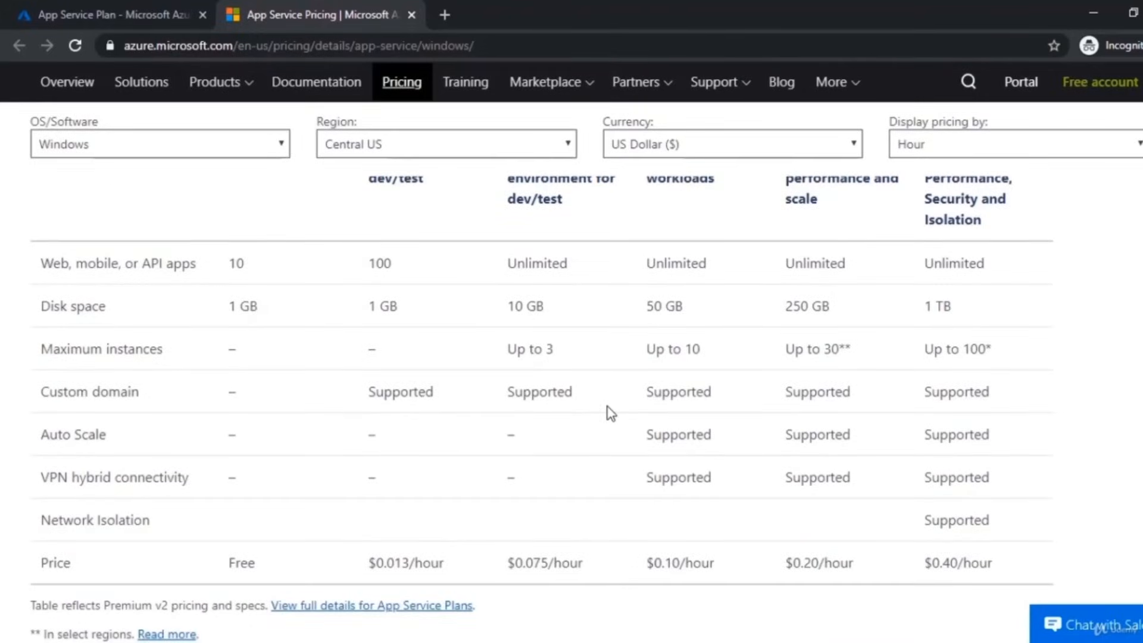
scroll(611, 412, up, 8)
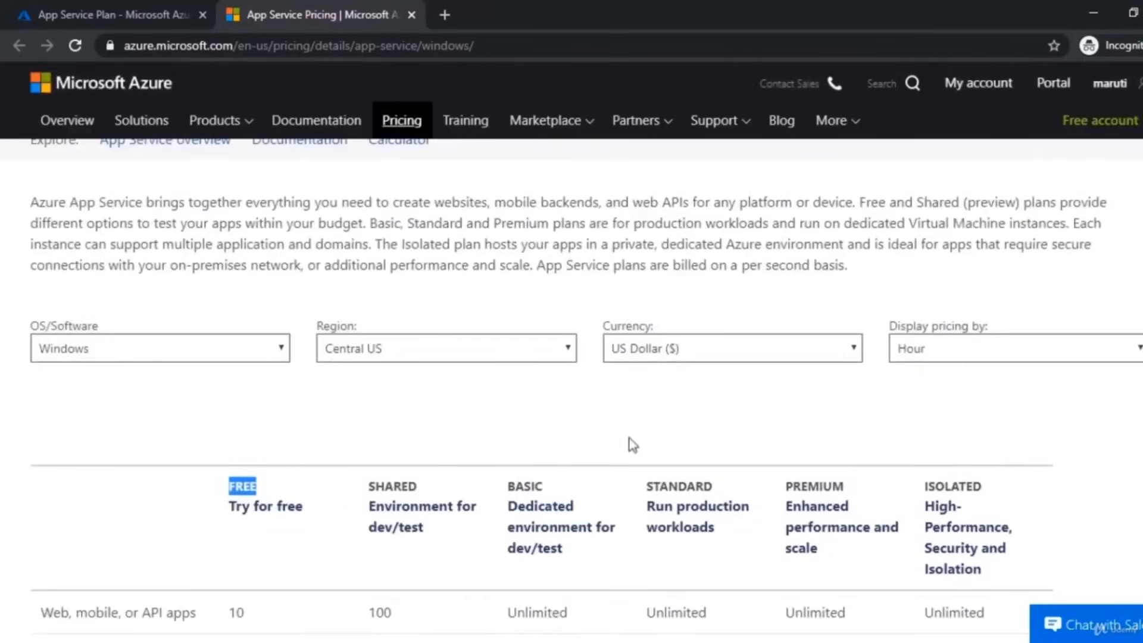
click(140, 13)
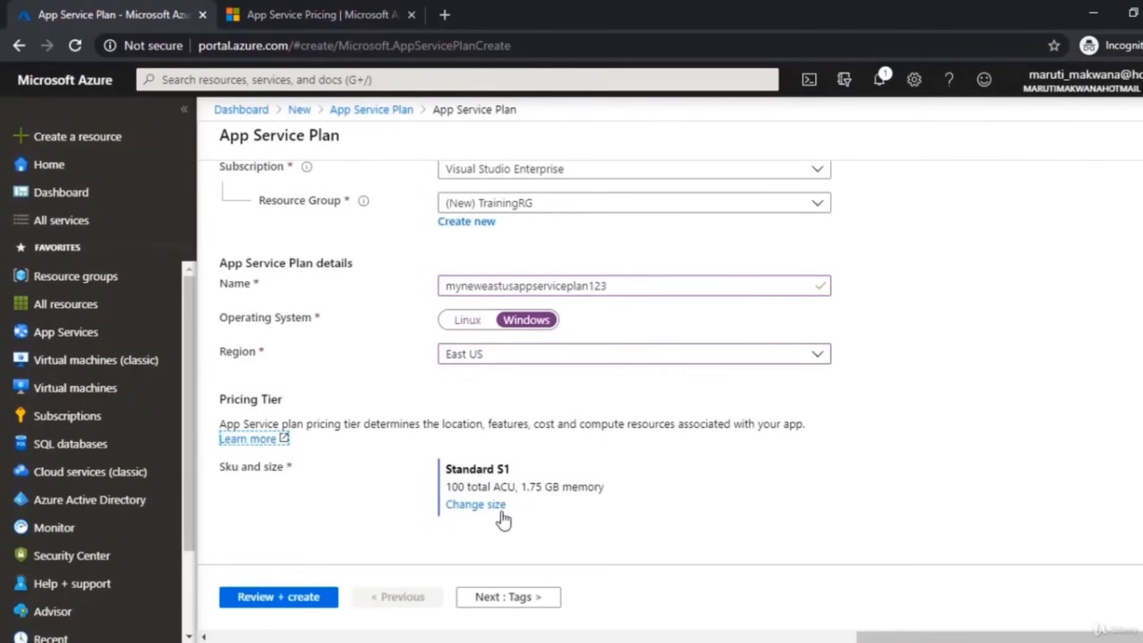
click(357, 17)
- Highlight the Standard tier in the pricing table, then return to the plan form
scroll(530, 426, down, 4)
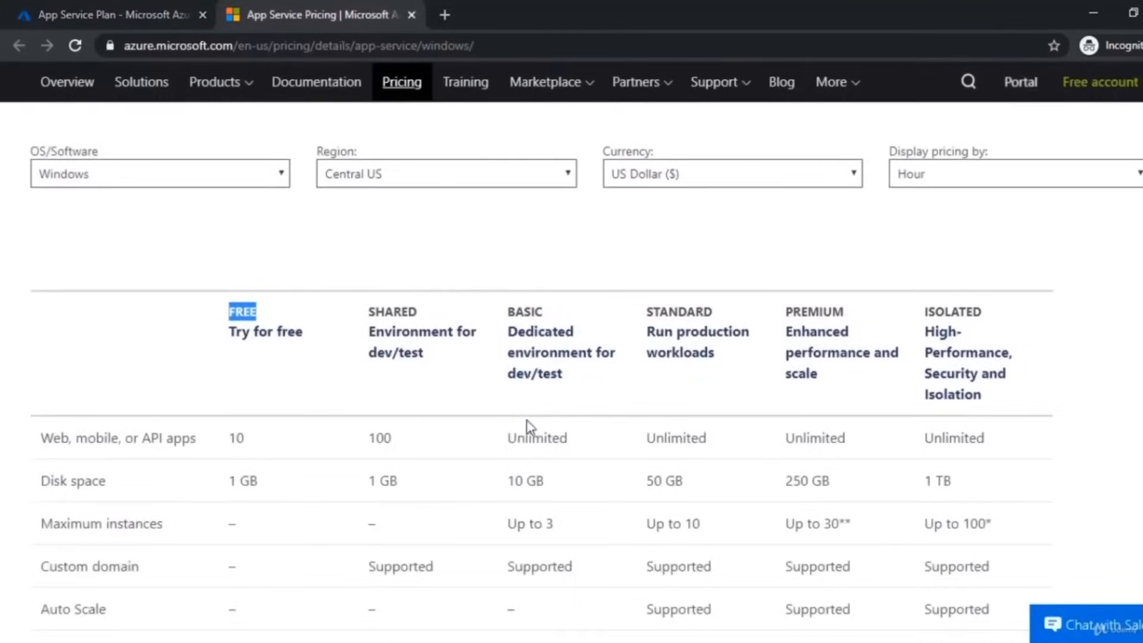
drag(651, 222, 723, 232)
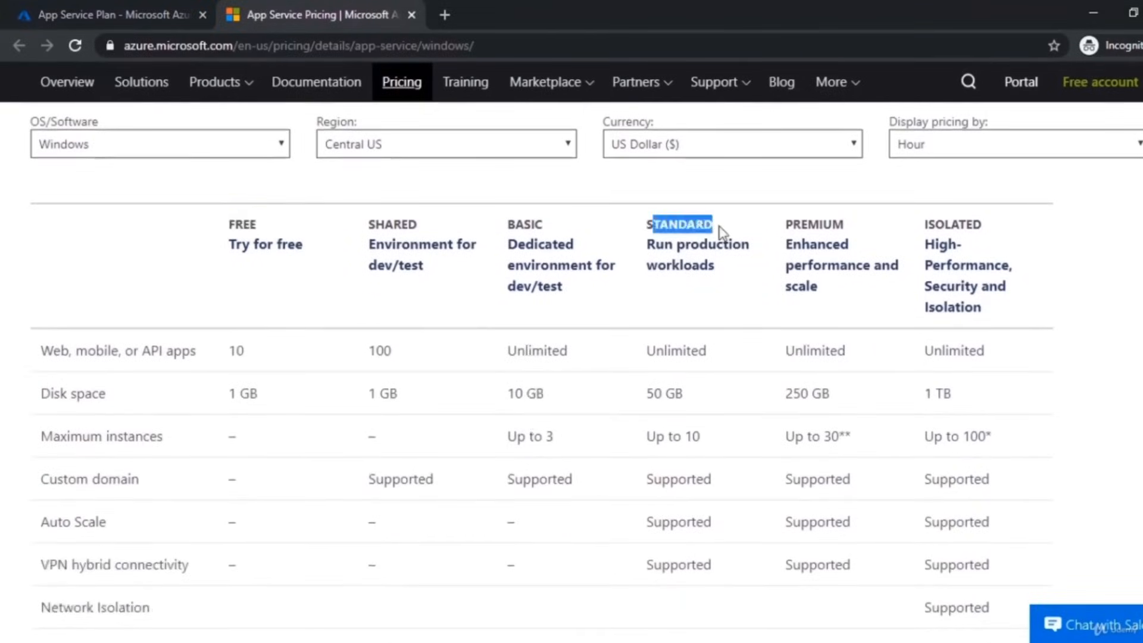
click(101, 12)
- Compare Dev/Test tiers such as B1 with Production tiers, then apply Standard S1
click(463, 506)
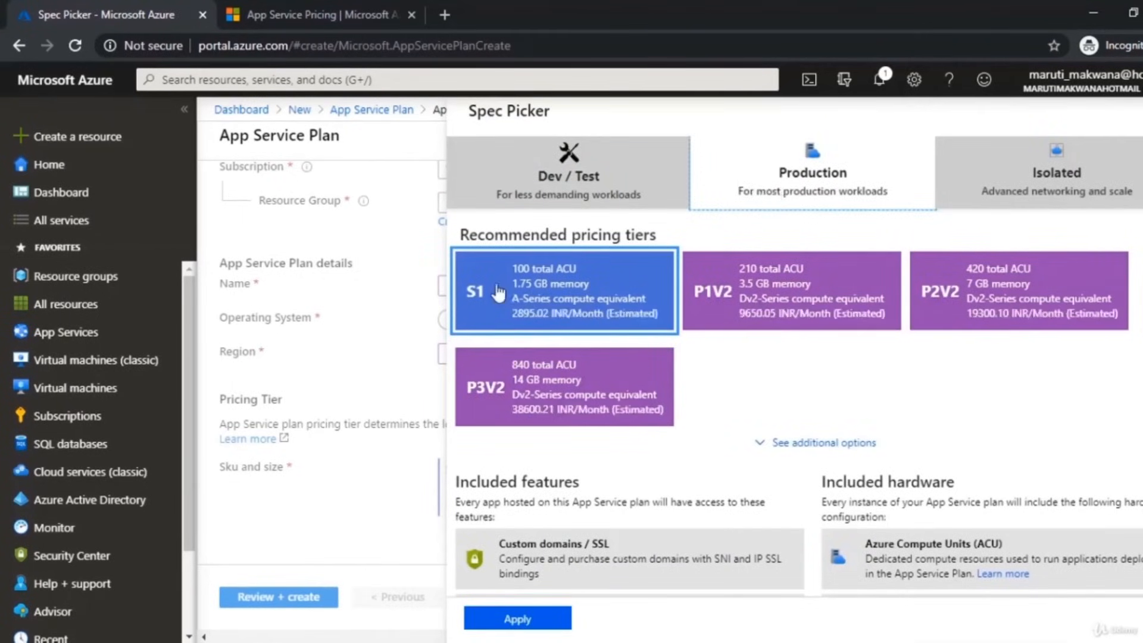
click(630, 172)
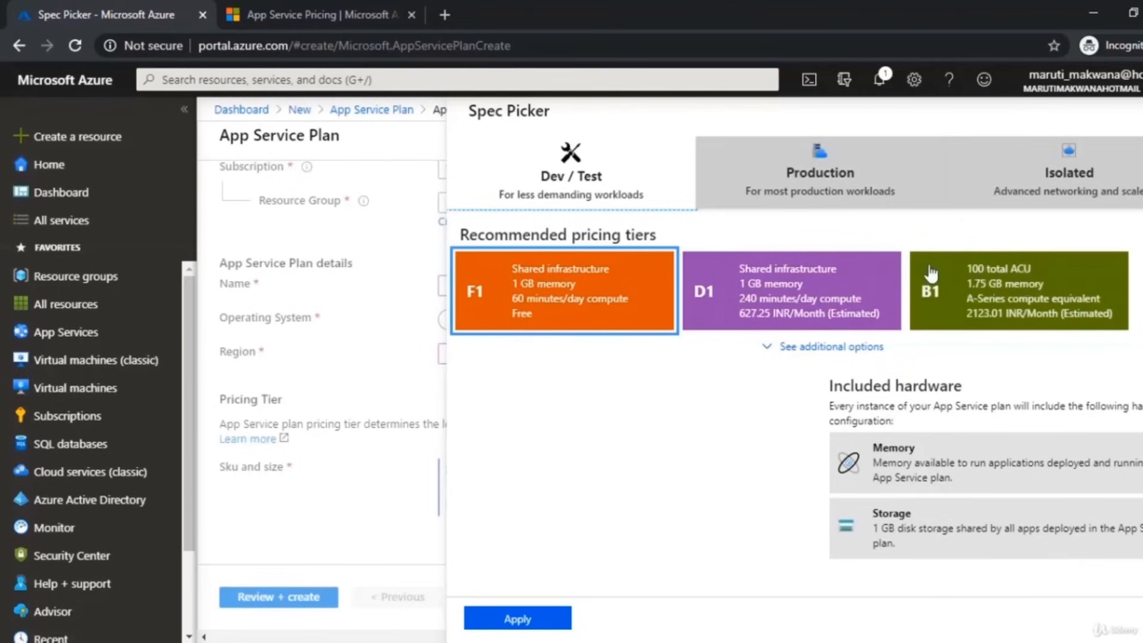
click(995, 301)
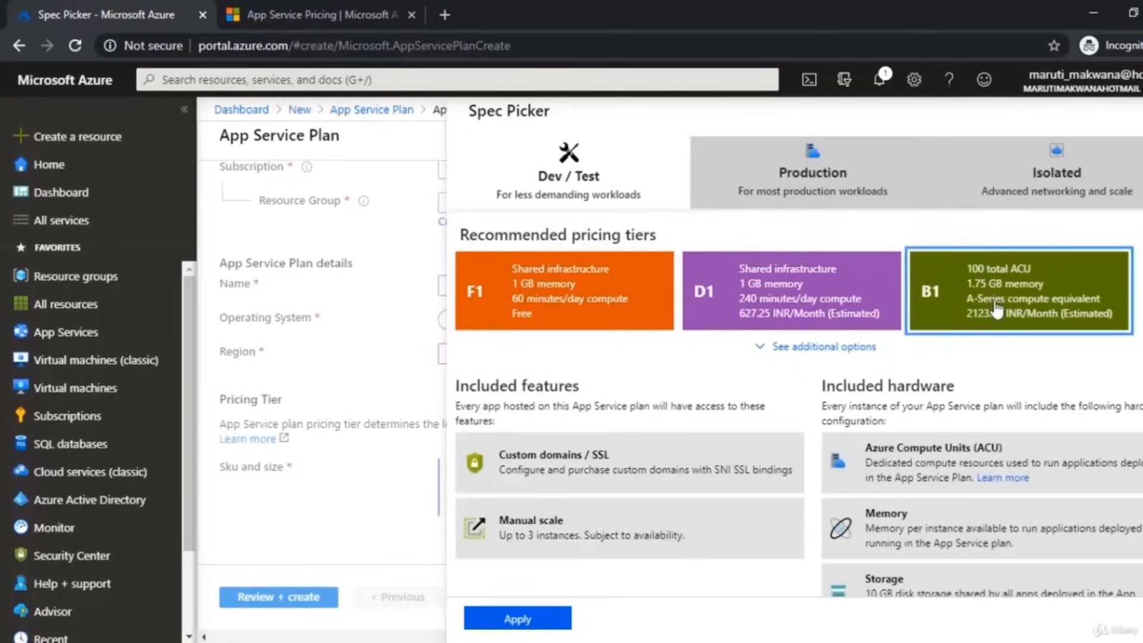
scroll(974, 301, down, 1)
click(796, 192)
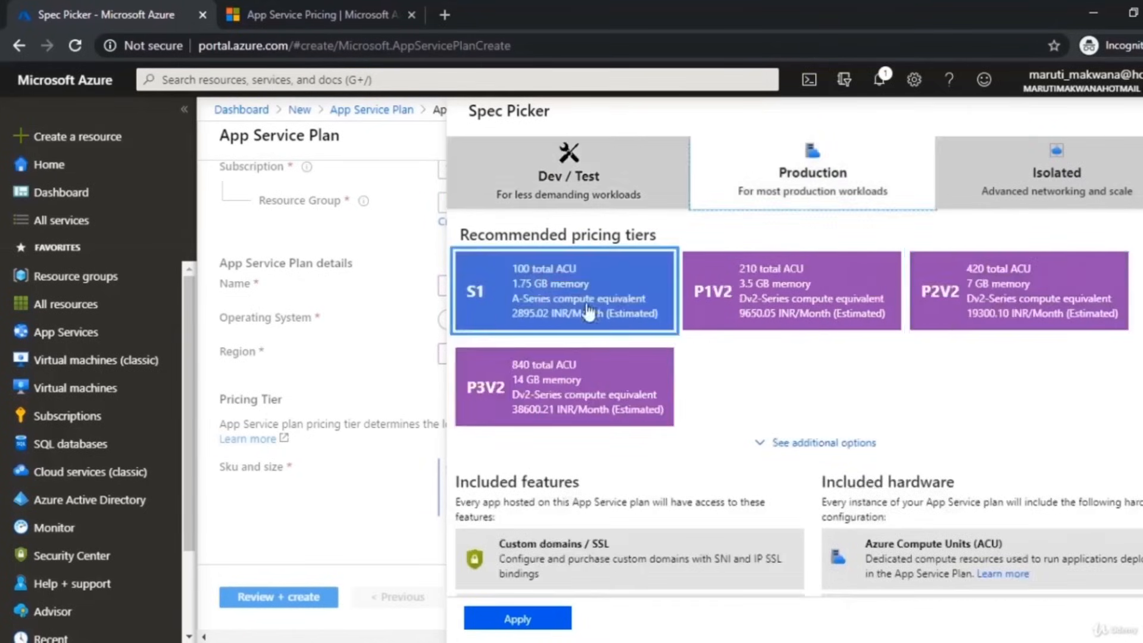
scroll(574, 304, down, 3)
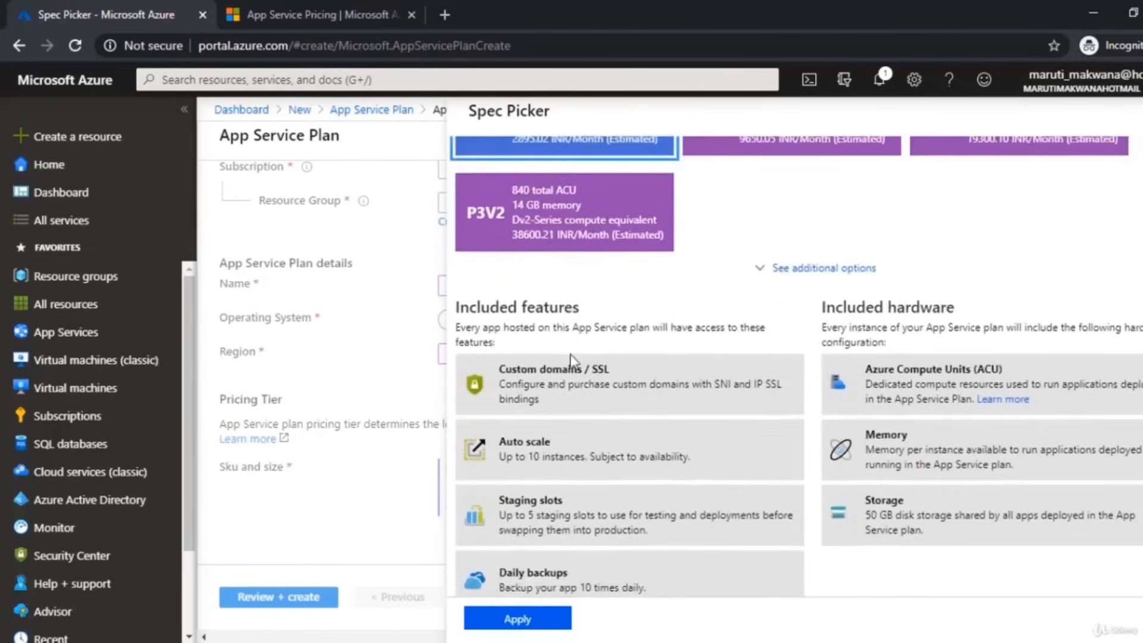
scroll(587, 396, down, 1)
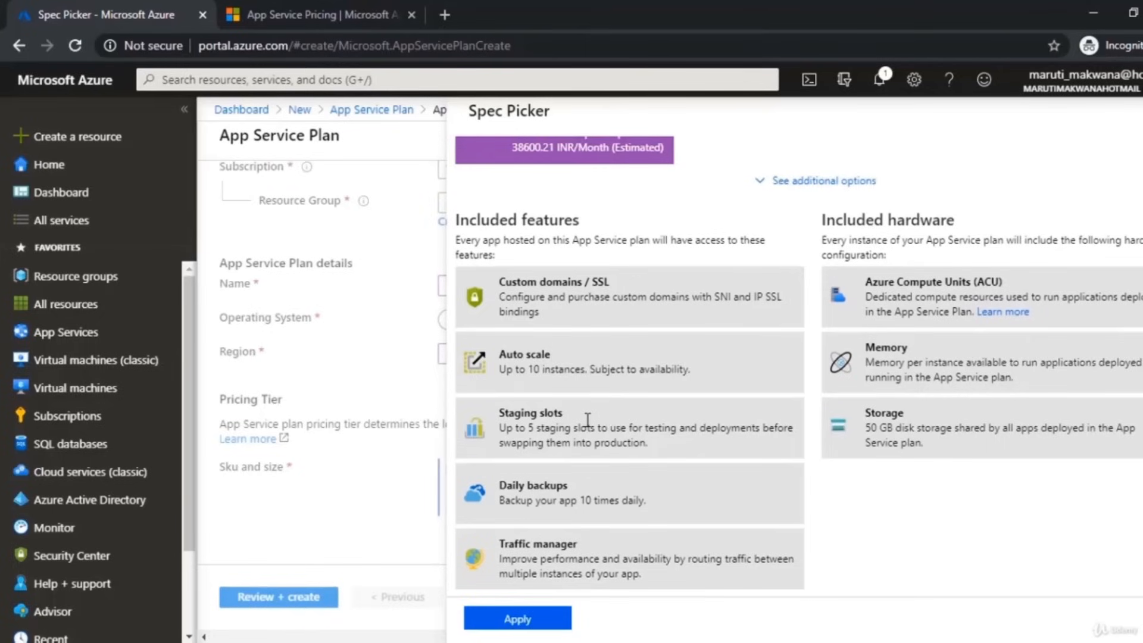
scroll(587, 421, down, 1)
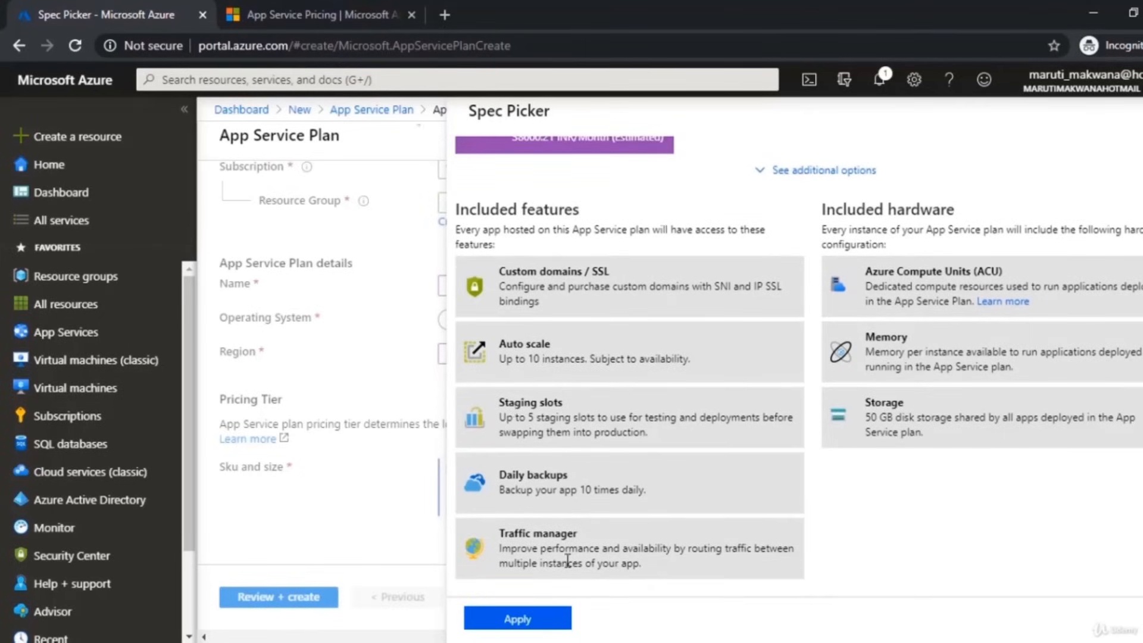
scroll(566, 561, up, 5)
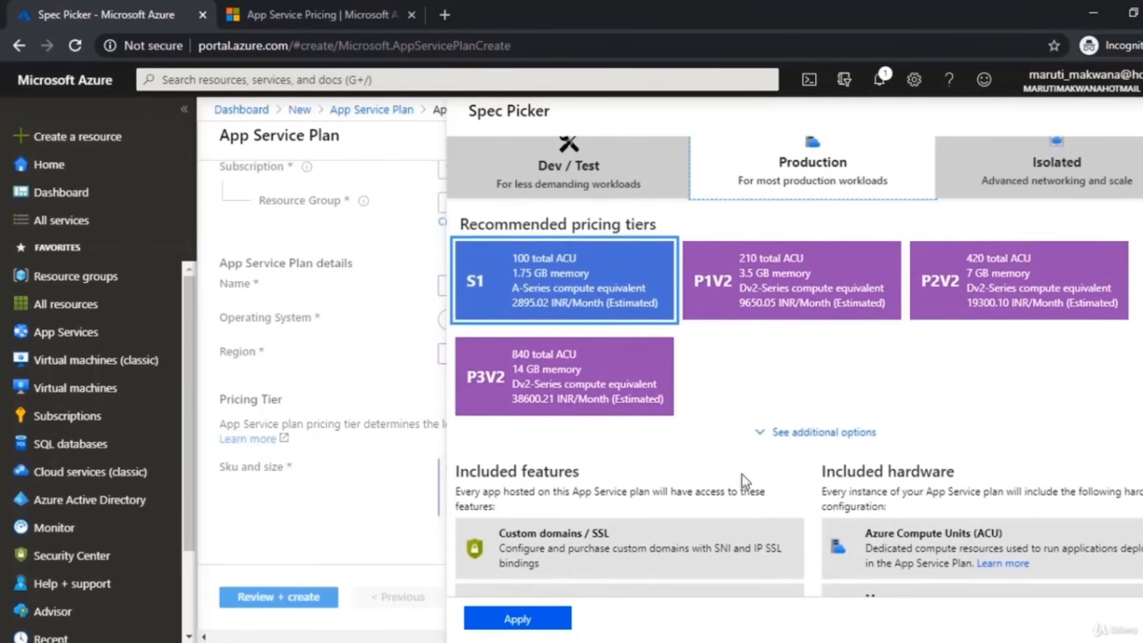
click(548, 622)
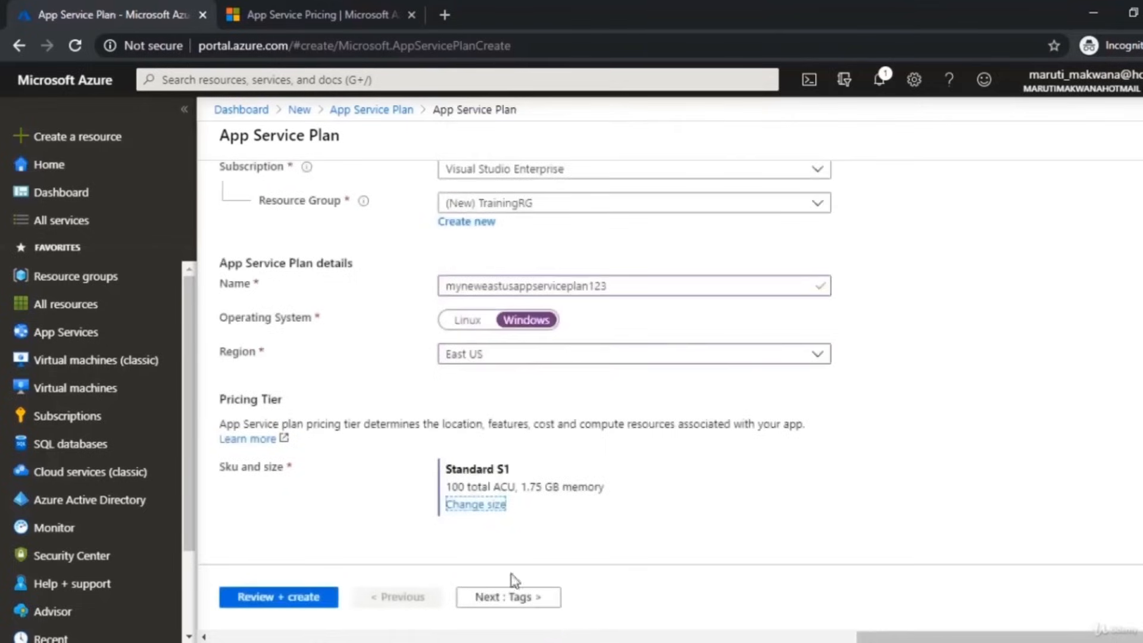
- Skip tags, review the validated Windows East US Standard S1 plan, and create it
click(506, 603)
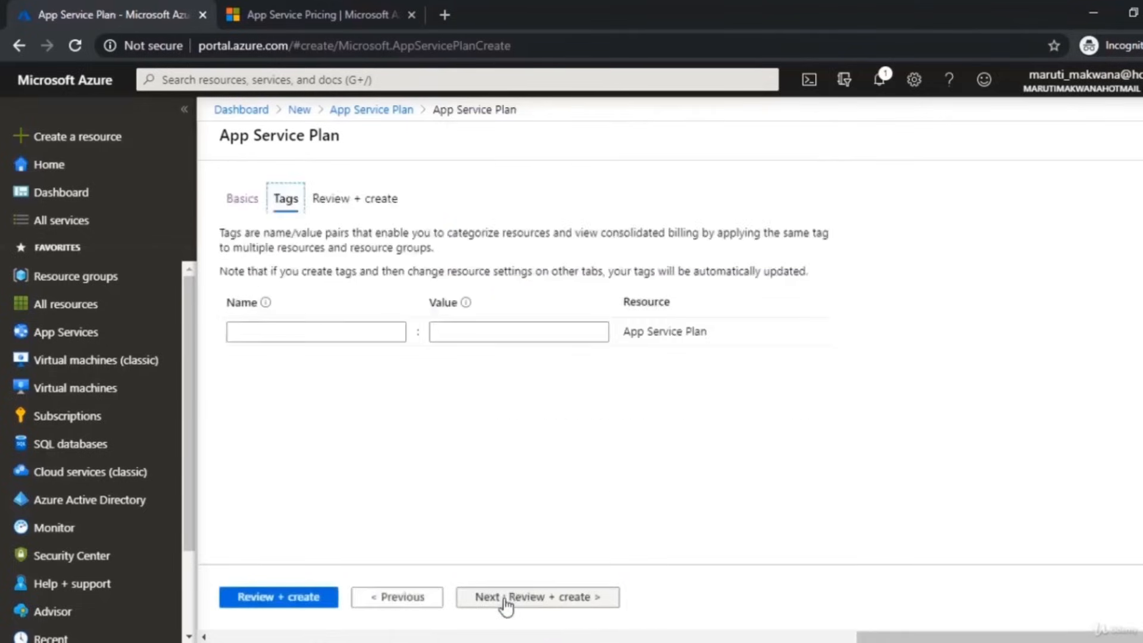
click(506, 603)
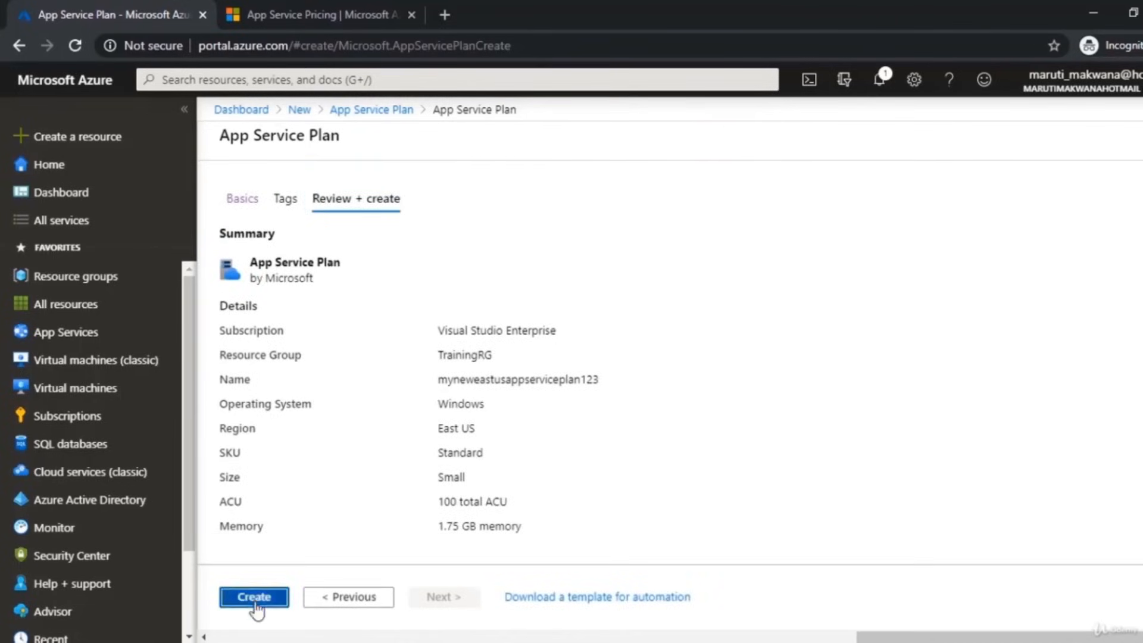
click(255, 599)
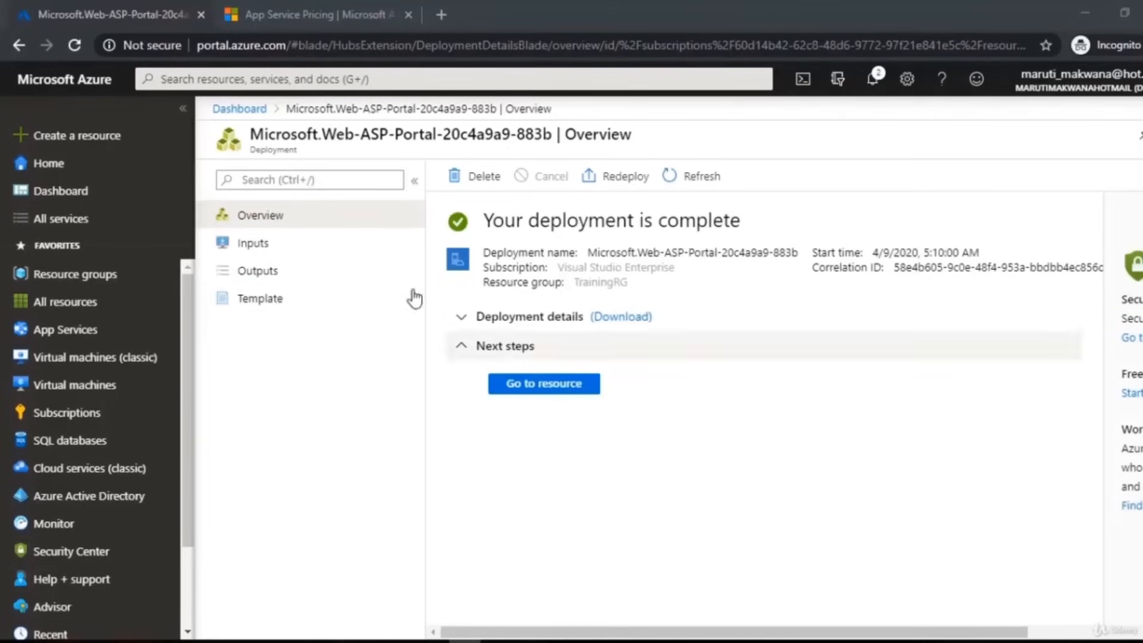
- Open the new myneweastusappserviceplan123 plan and browse its file storage, Production tiers and scale-out page
click(537, 391)
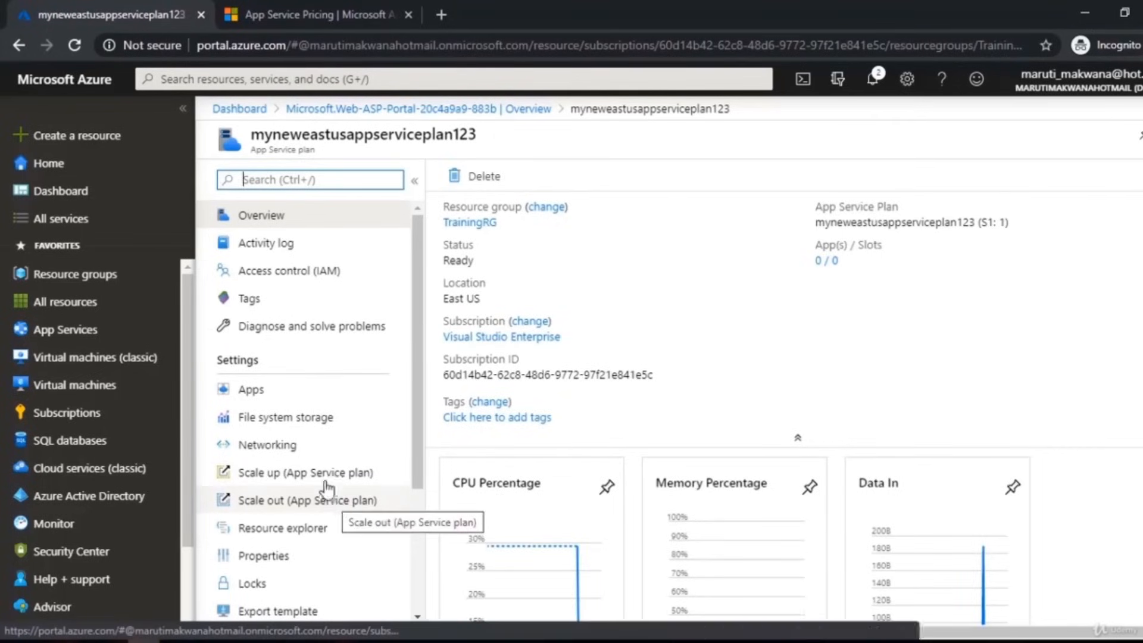
click(315, 426)
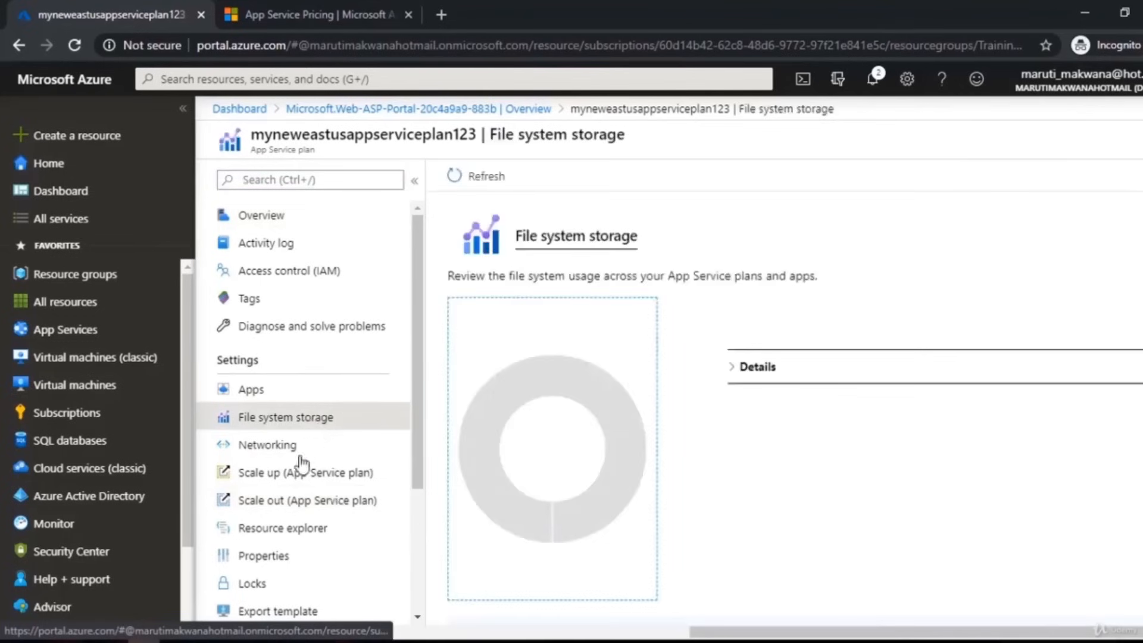
click(341, 489)
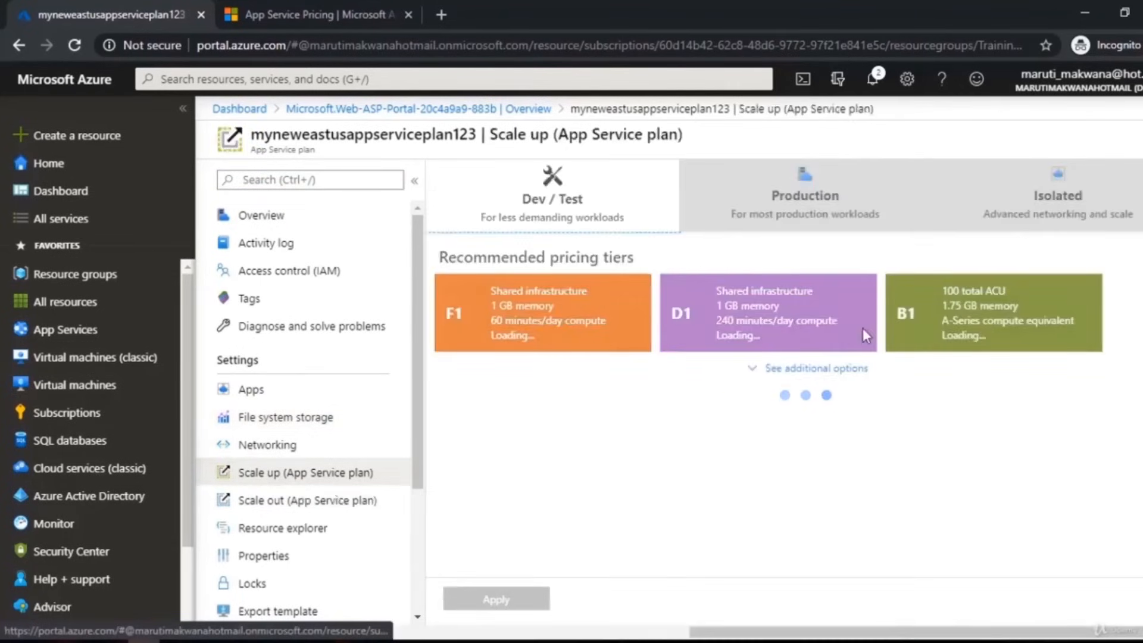
click(805, 196)
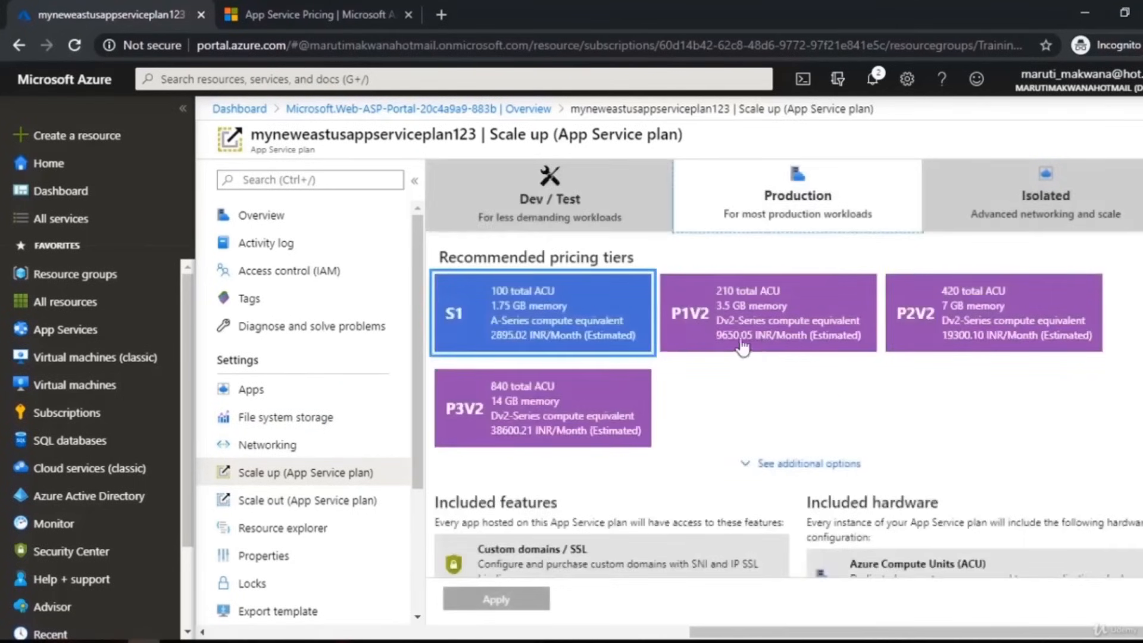
click(302, 502)
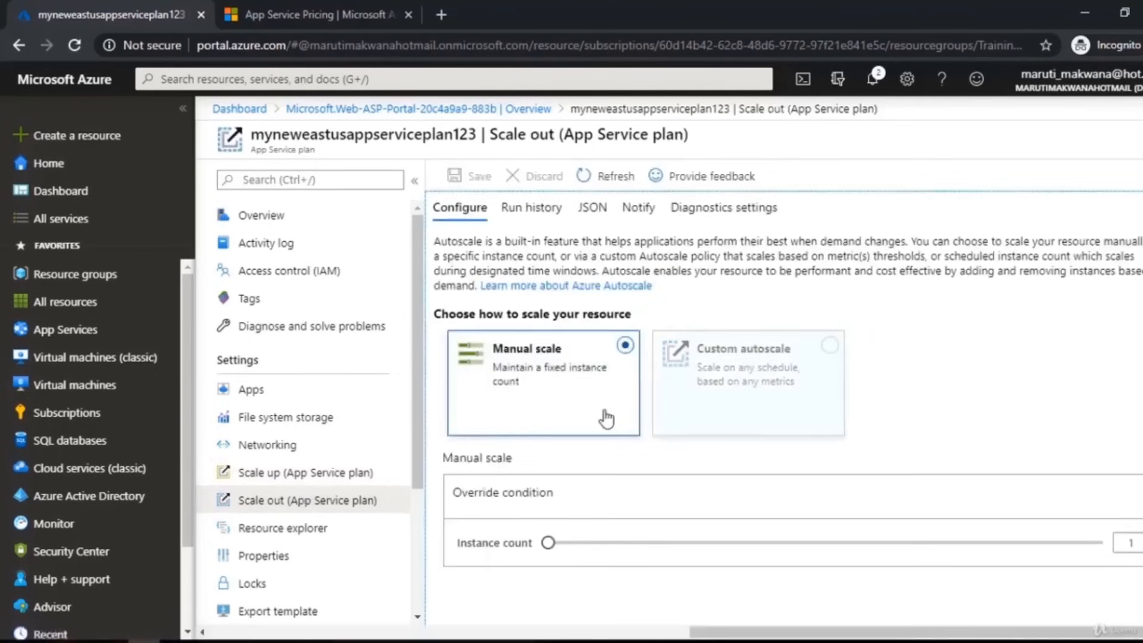
- Try a manual instance count of 10 without saving, then return to the Scale up tiers
click(607, 345)
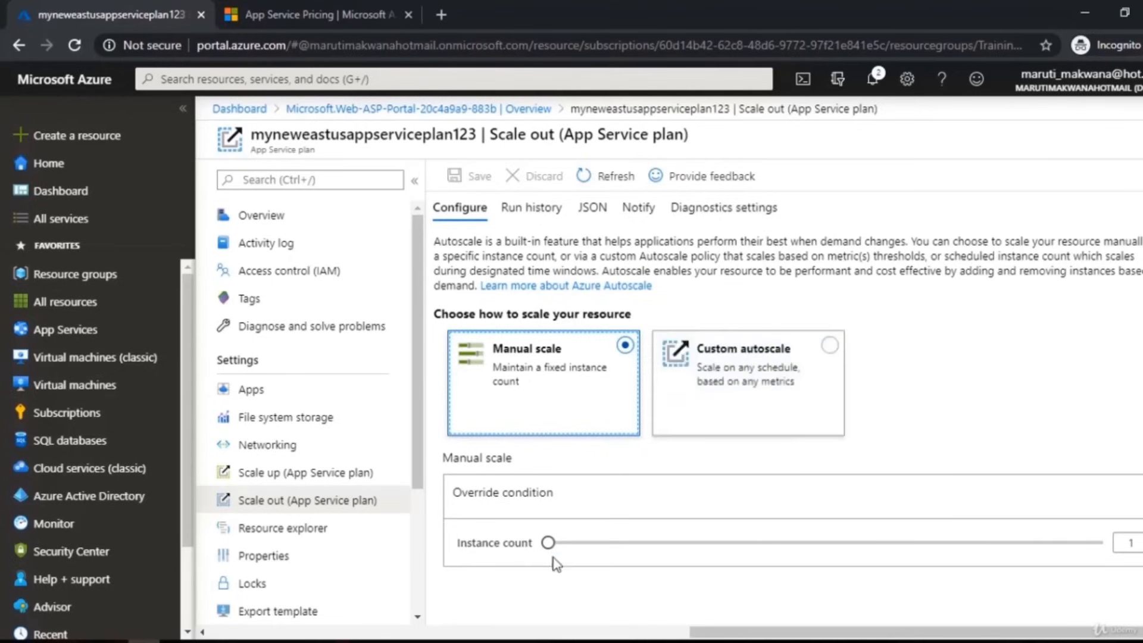
mouse_move(550, 547)
mouse_down()
mouse_move(1118, 559)
mouse_move(560, 559)
mouse_up()
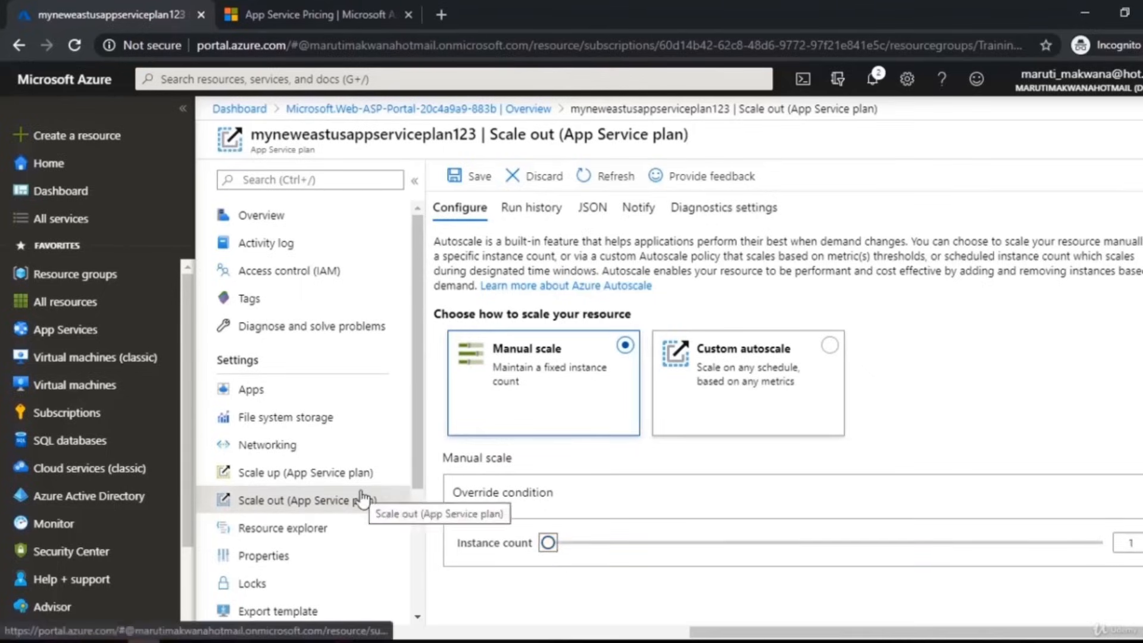
click(295, 478)
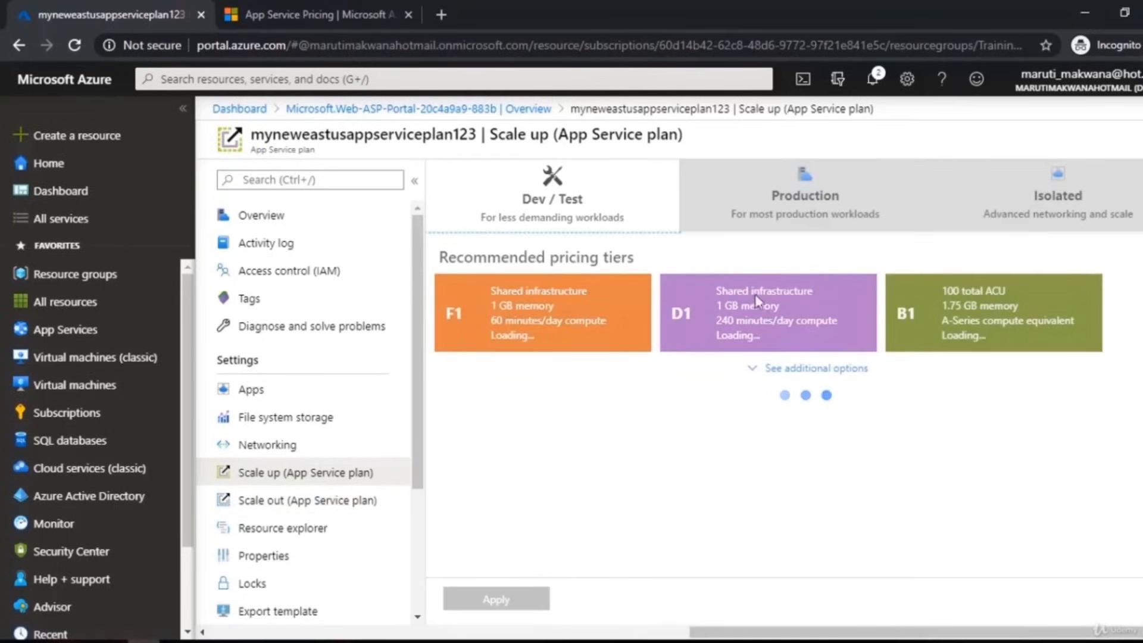
- Review S1's Production features, highlighting auto scale up to 10 instances
click(801, 211)
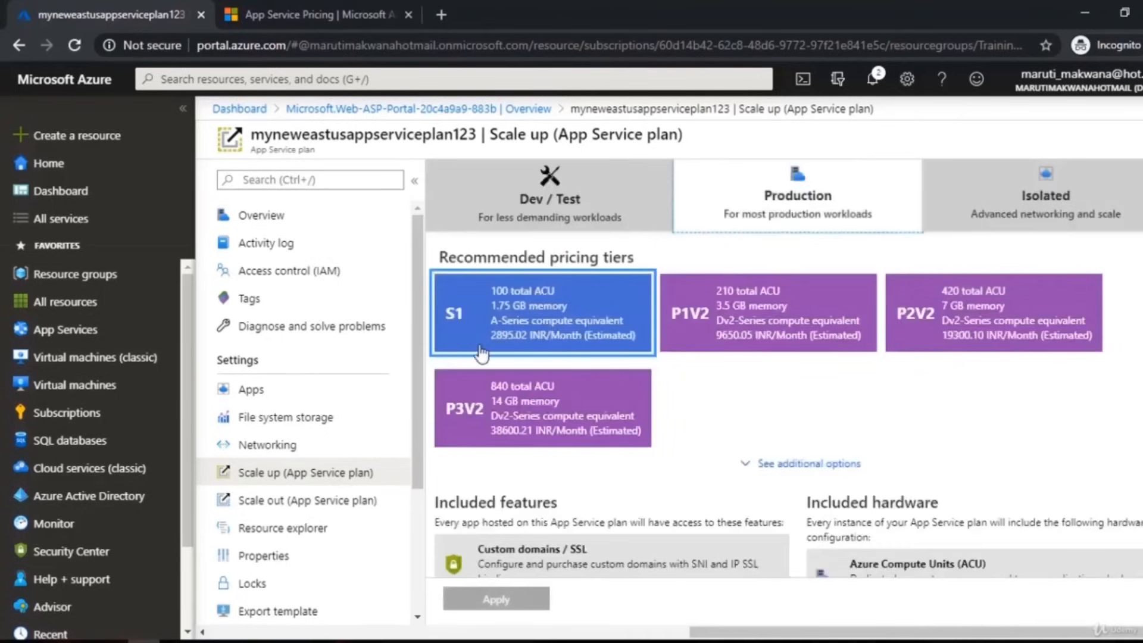
scroll(499, 357, down, 5)
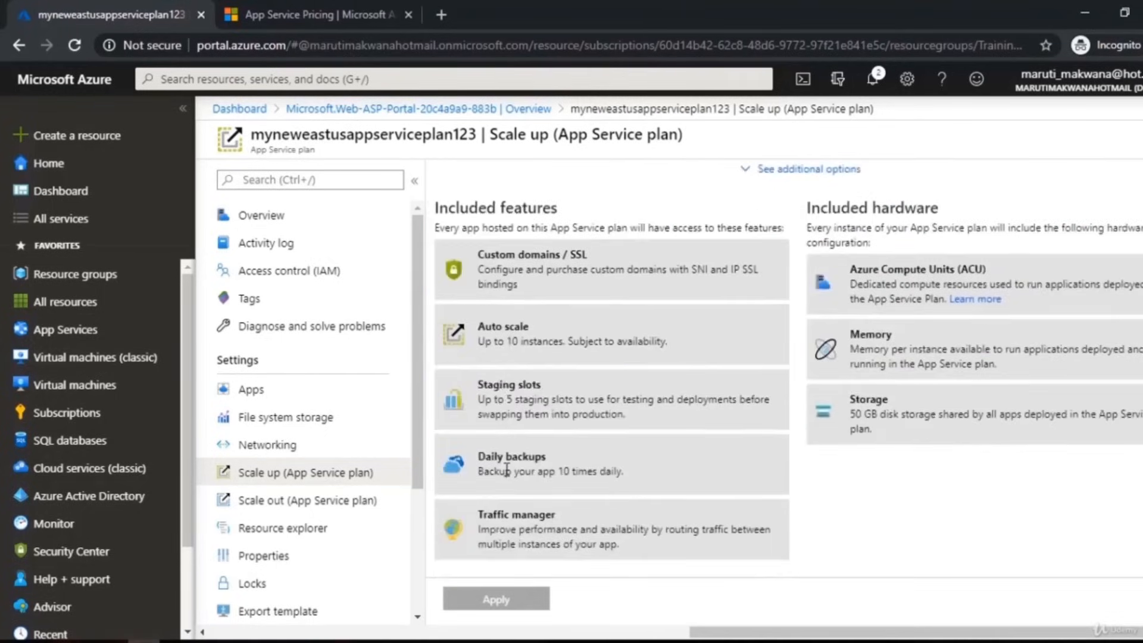
drag(492, 340, 640, 340)
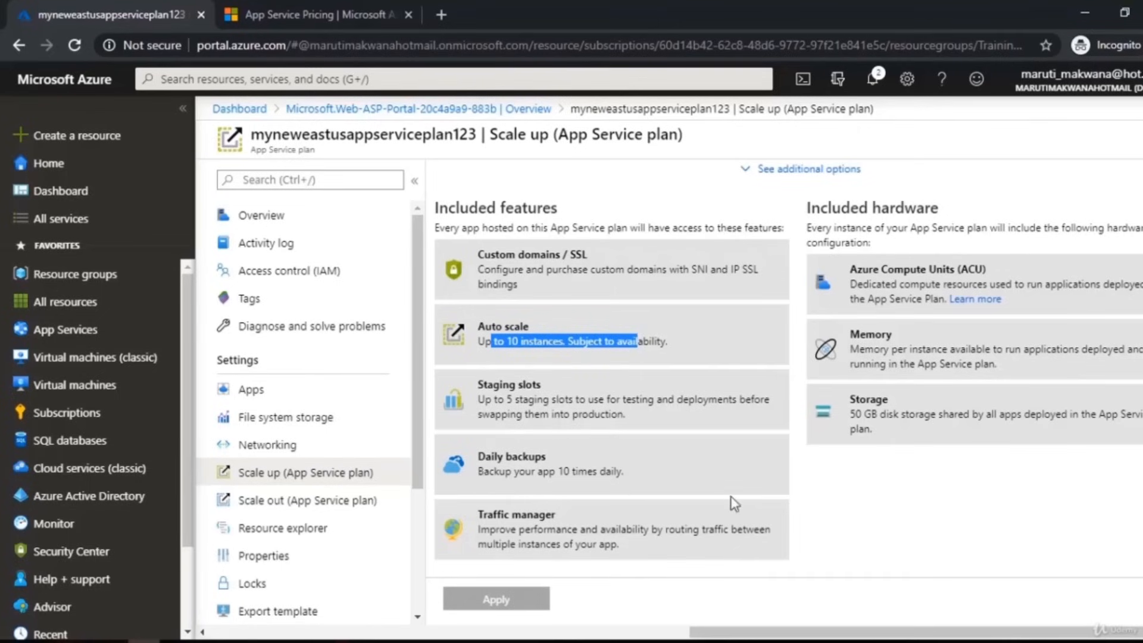
scroll(662, 429, up, 4)
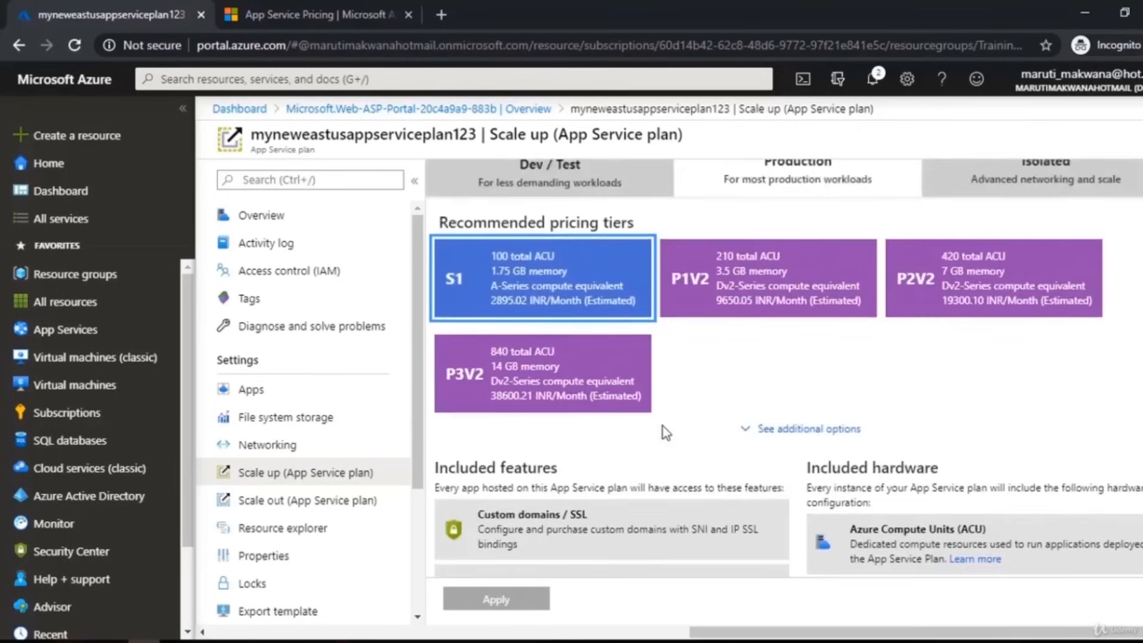
scroll(629, 453, down, 4)
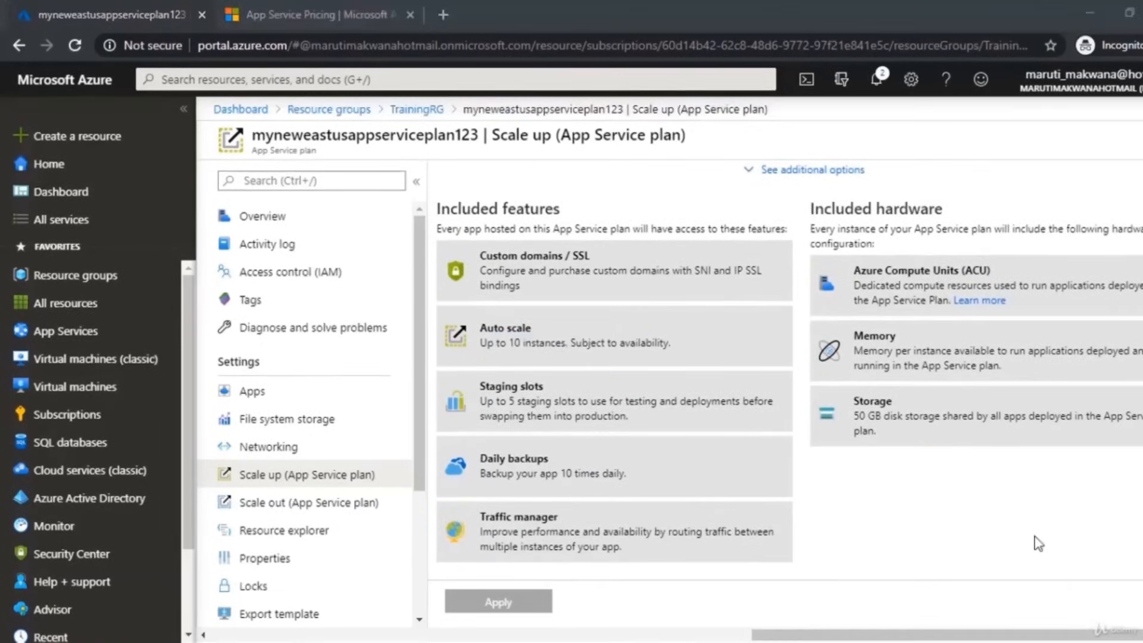
- Start a new Web App in the TrainingRG resource group
click(83, 141)
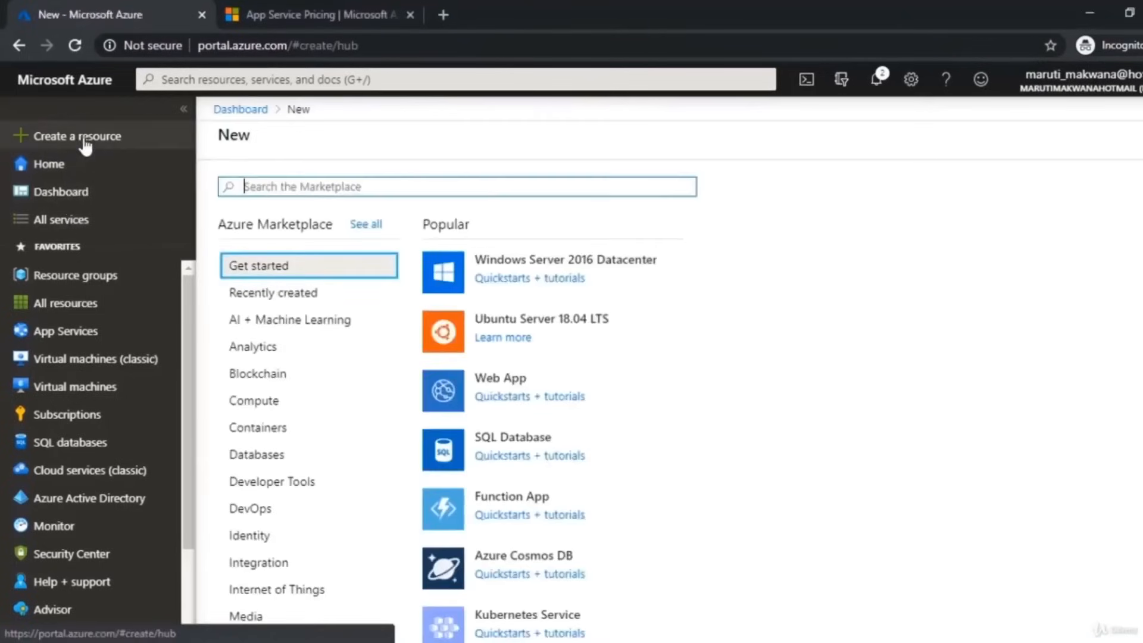
click(562, 365)
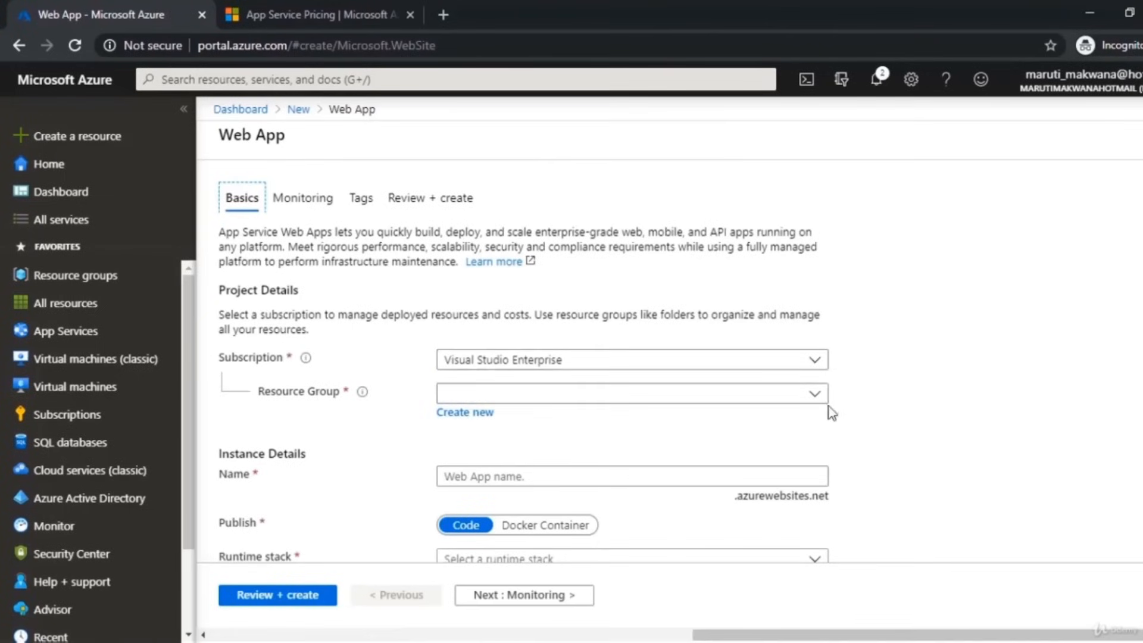
click(814, 394)
click(483, 564)
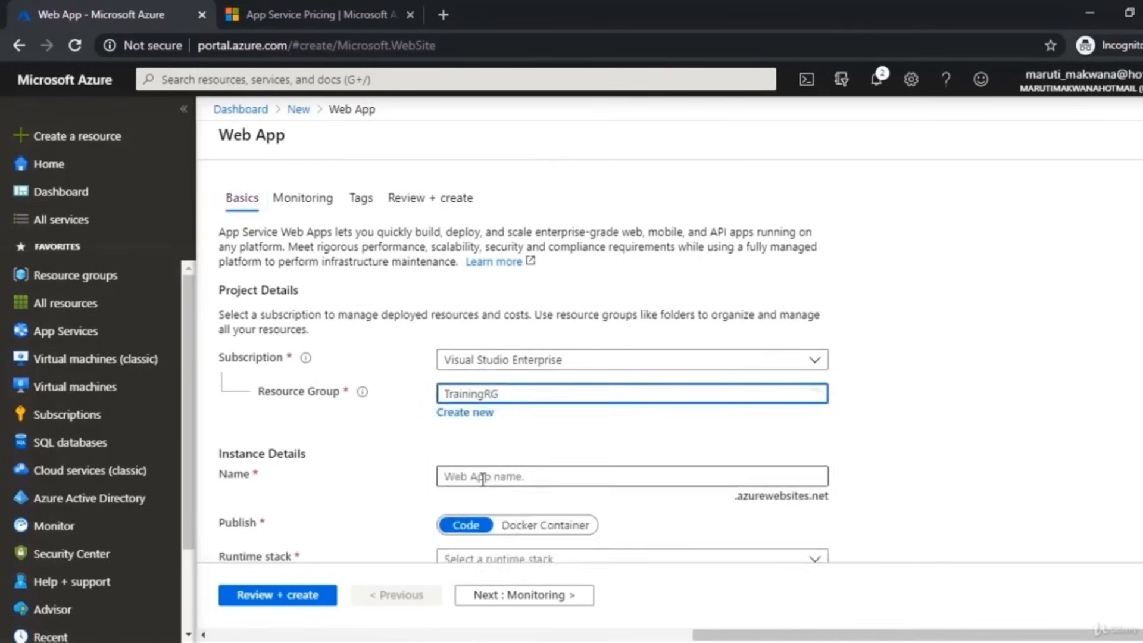
scroll(471, 506, down, 3)
- Name the web app marutitestapp123 and choose the ASP.NET V4.7 runtime stack
click(478, 303)
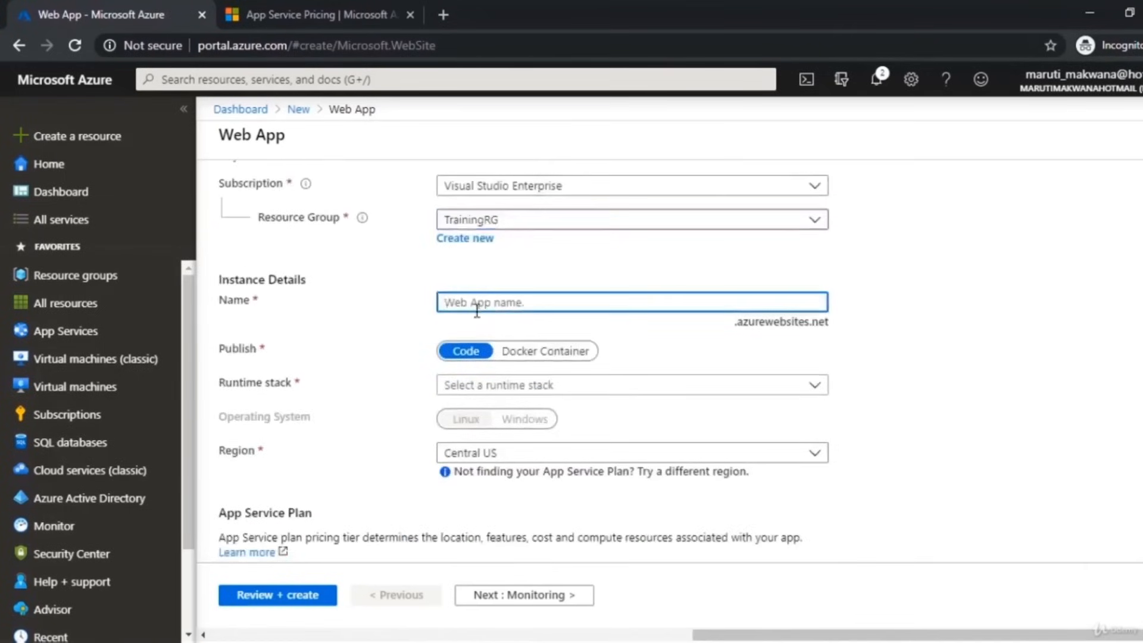
text(marutitestapp123)
click(492, 387)
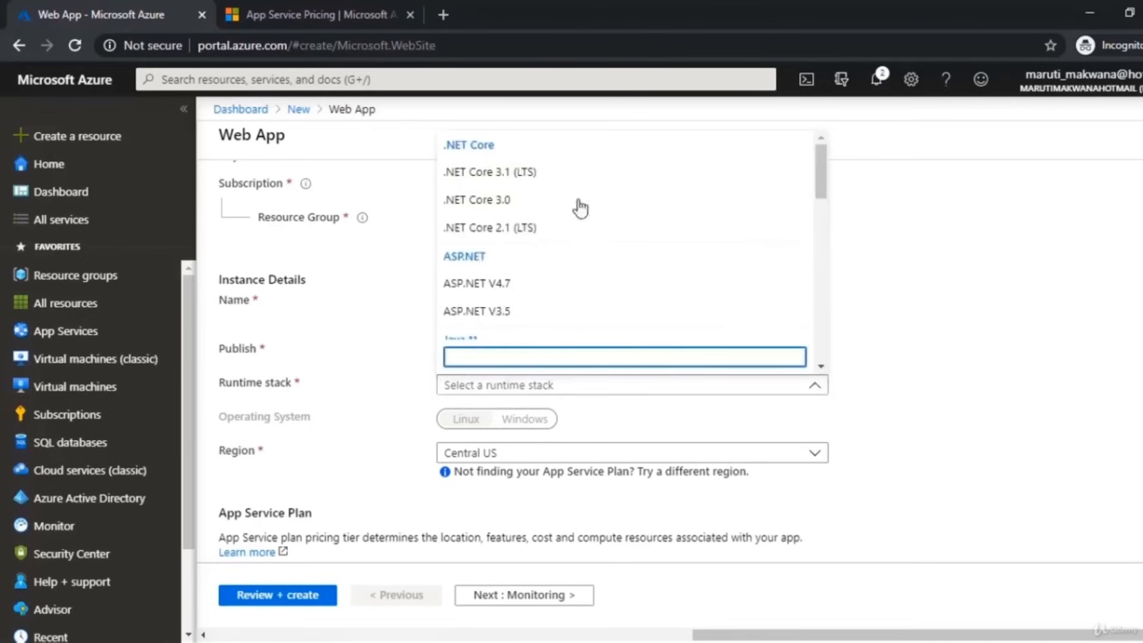
click(483, 286)
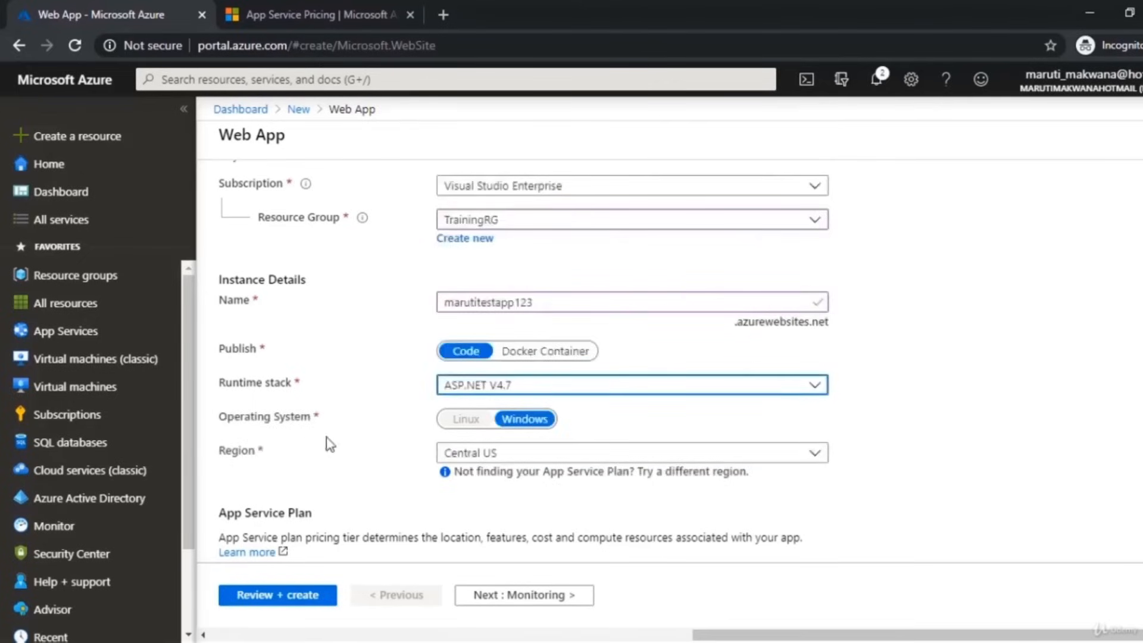
scroll(369, 452, down, 1)
- Put the web app in East US on the existing myneweastusappserviceplan123 (S1) plan
click(595, 366)
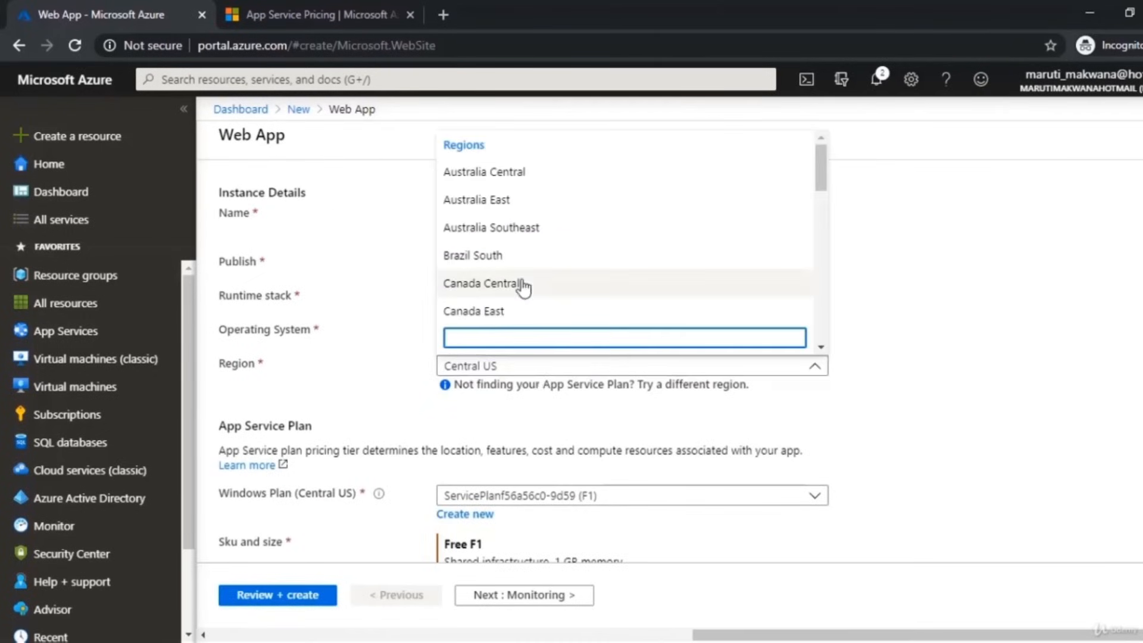
scroll(524, 289, down, 3)
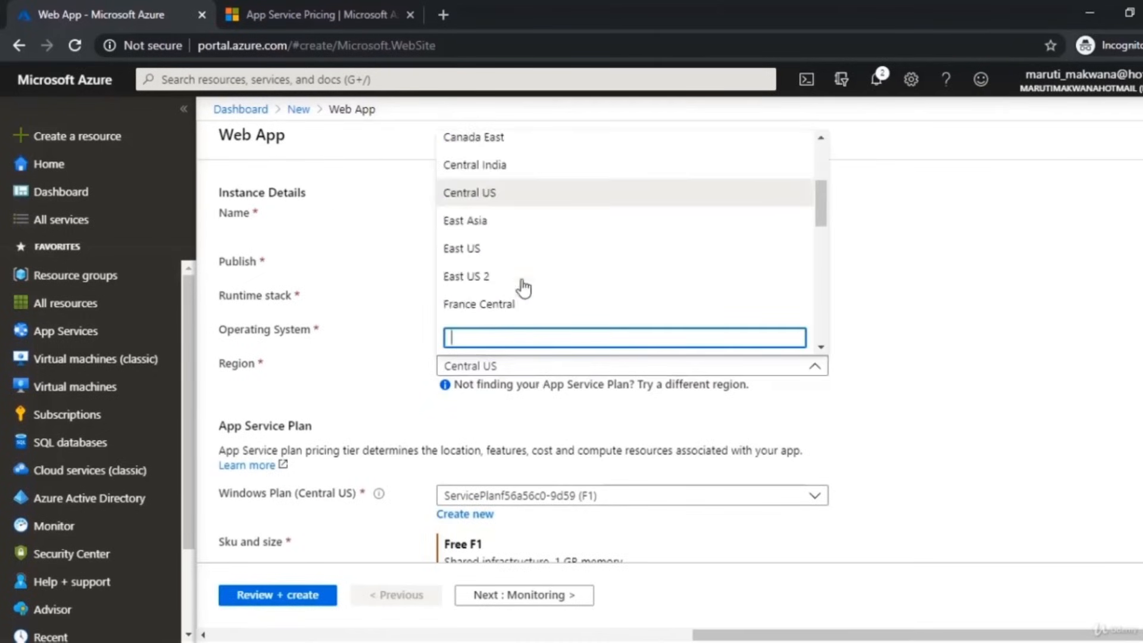
click(496, 255)
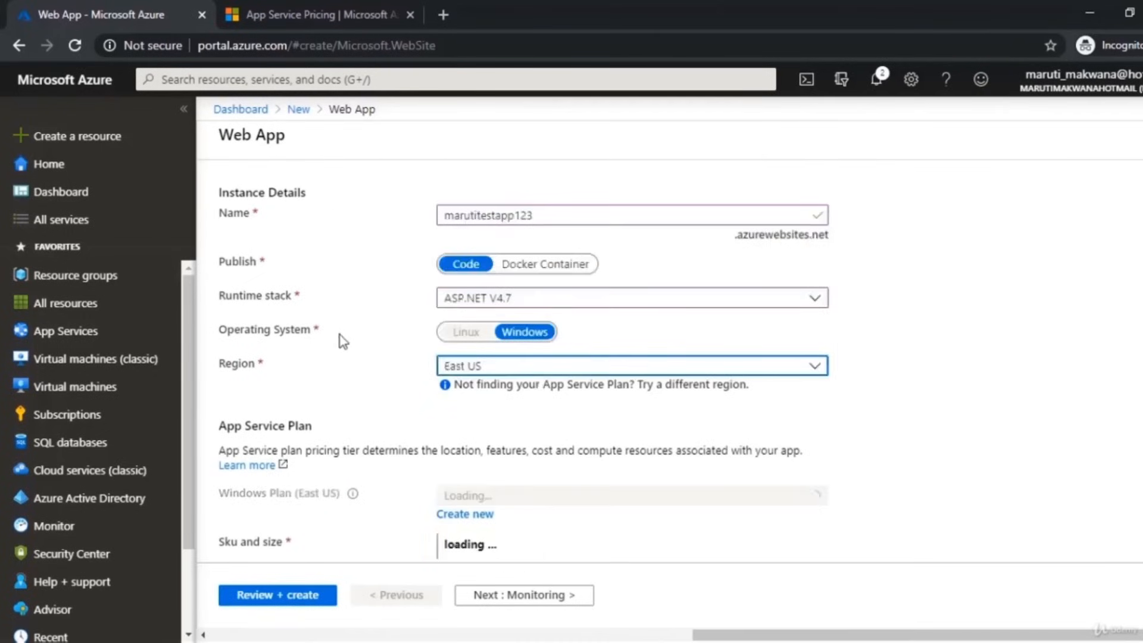
scroll(361, 352, down, 1)
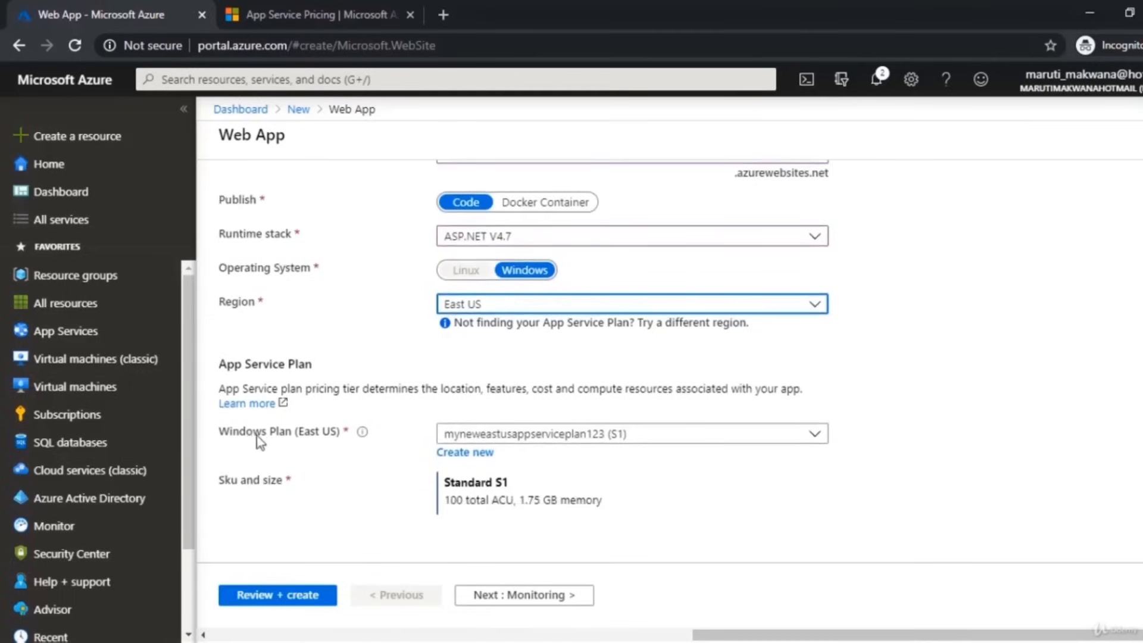
click(512, 436)
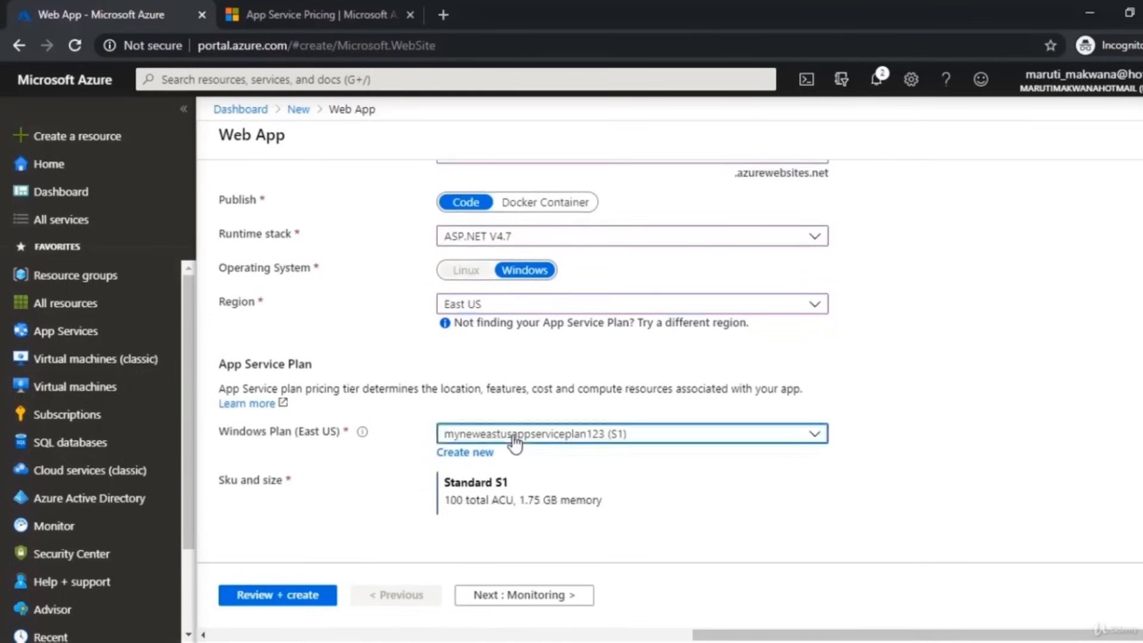
click(514, 438)
- Turn off Application Insights and advance through Tags to the Review + create summary
click(515, 600)
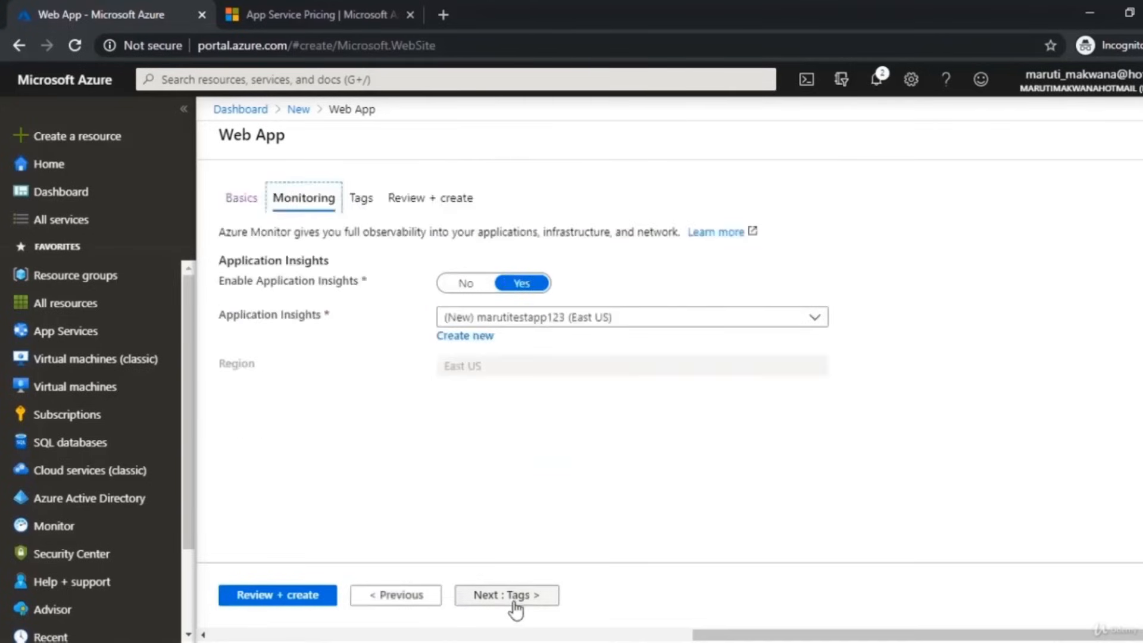
click(465, 284)
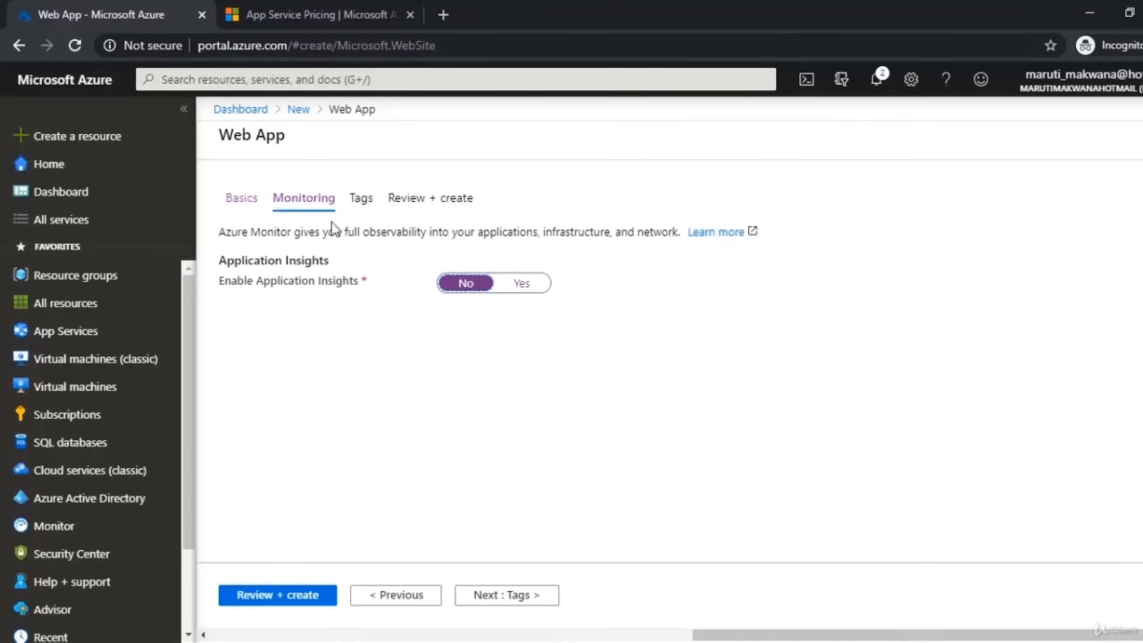
click(532, 598)
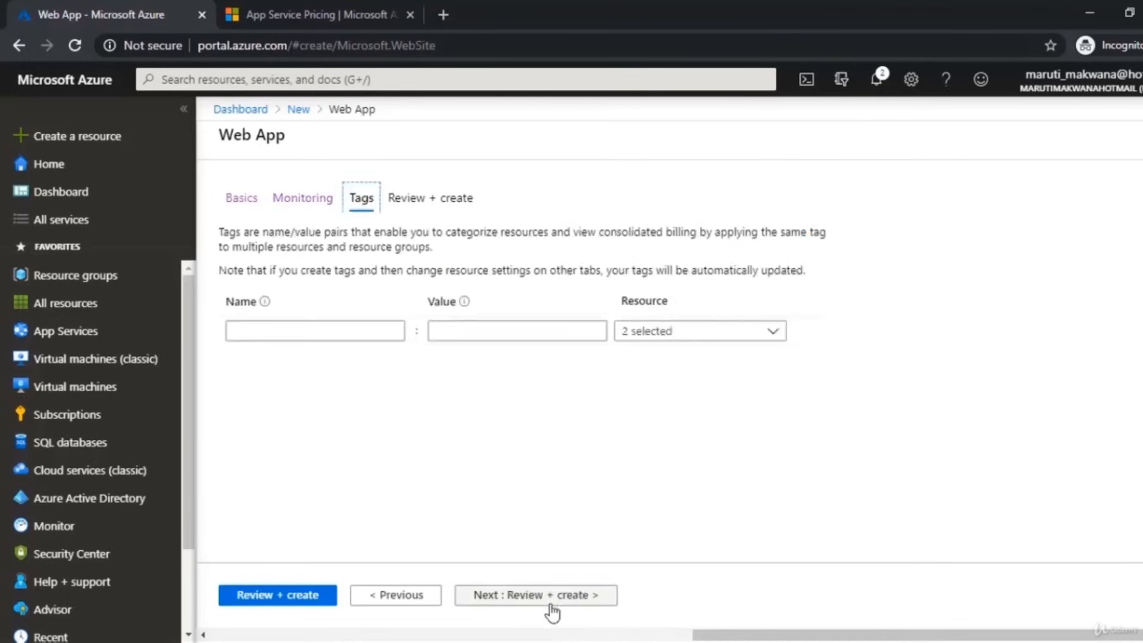
click(543, 602)
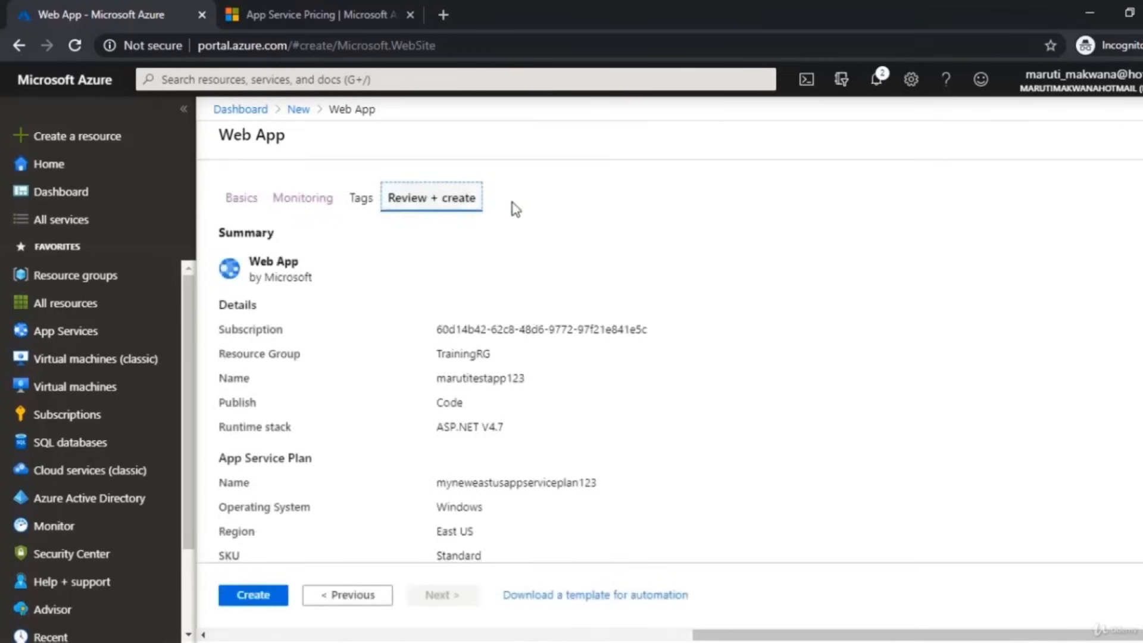
- Check the summary, including the App Service Plan section, and create the marutitestapp123 web app
scroll(476, 376, down, 3)
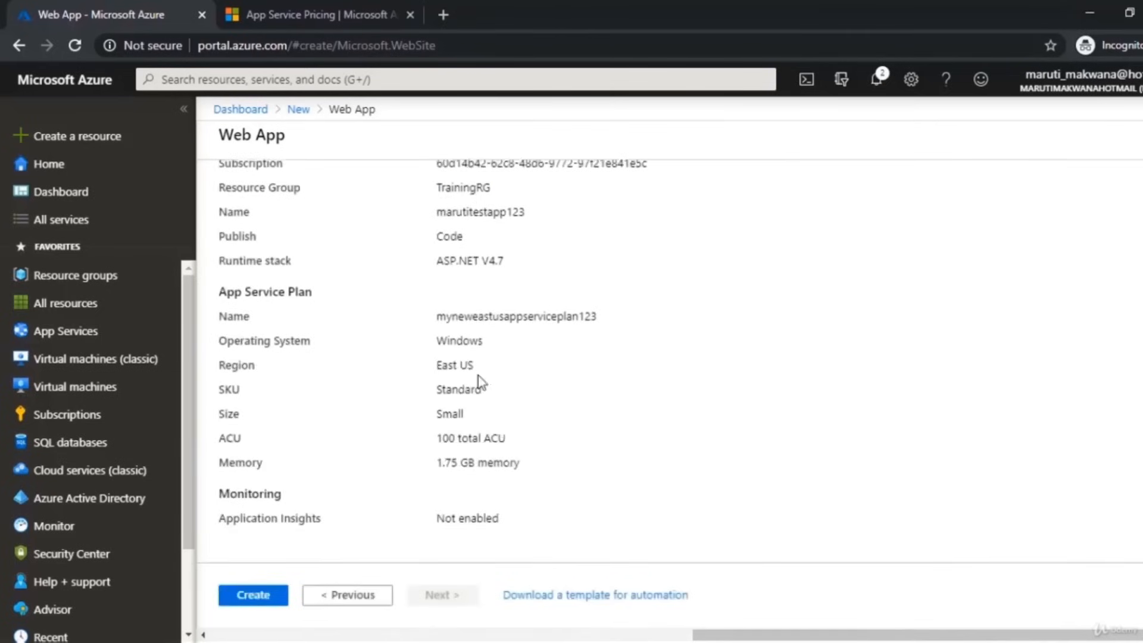
scroll(479, 383, up, 3)
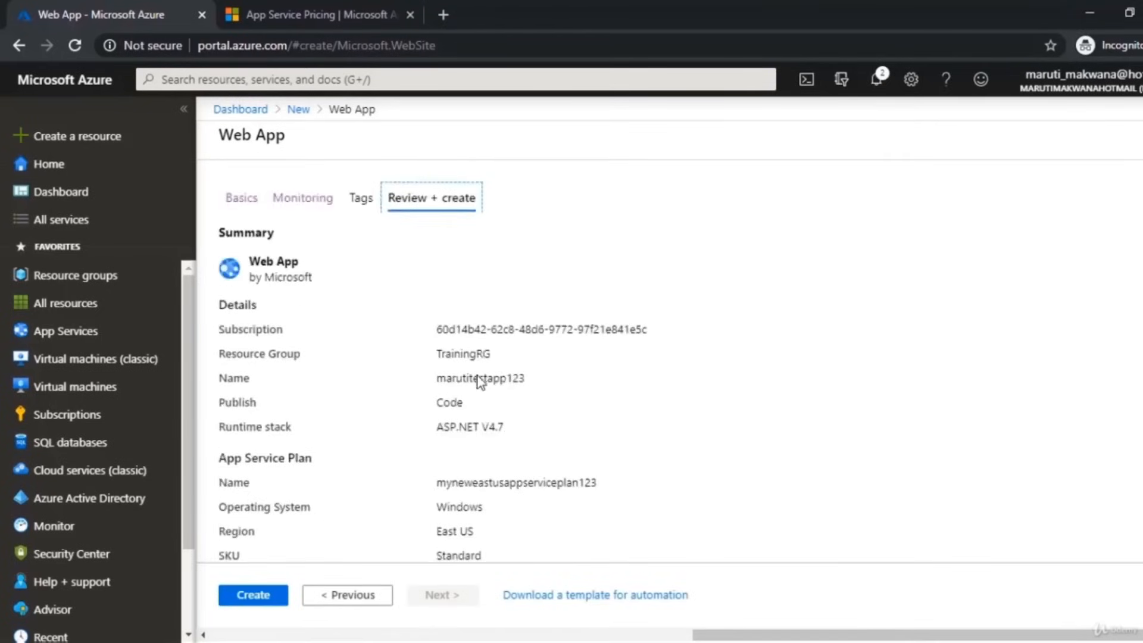
scroll(478, 376, down, 3)
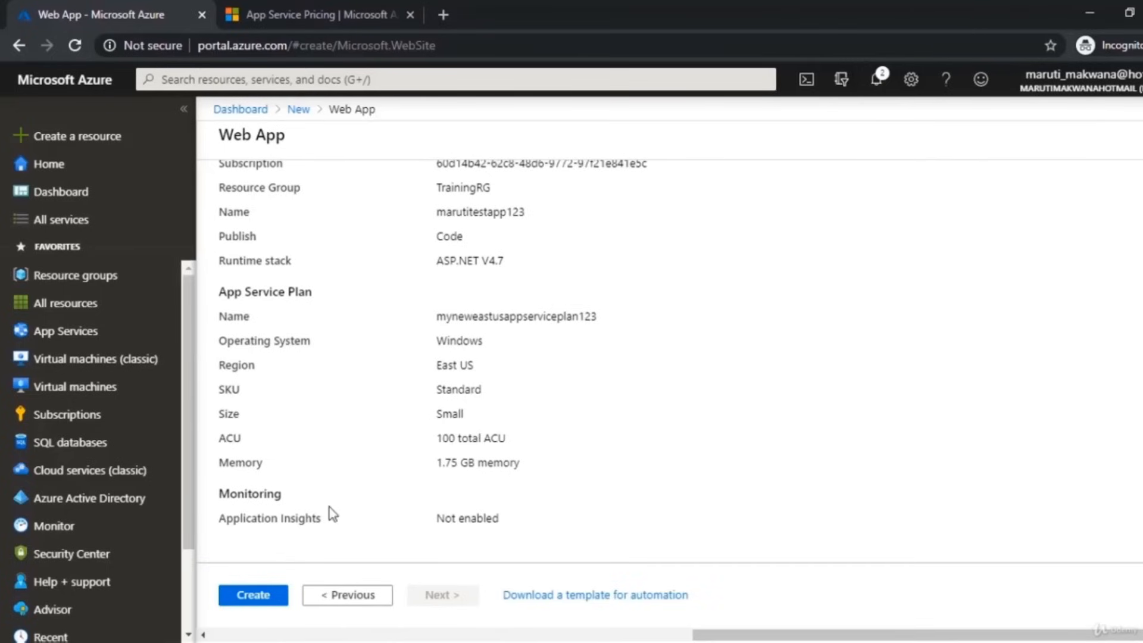
scroll(328, 512, up, 3)
scroll(327, 509, down, 3)
drag(221, 291, 321, 299)
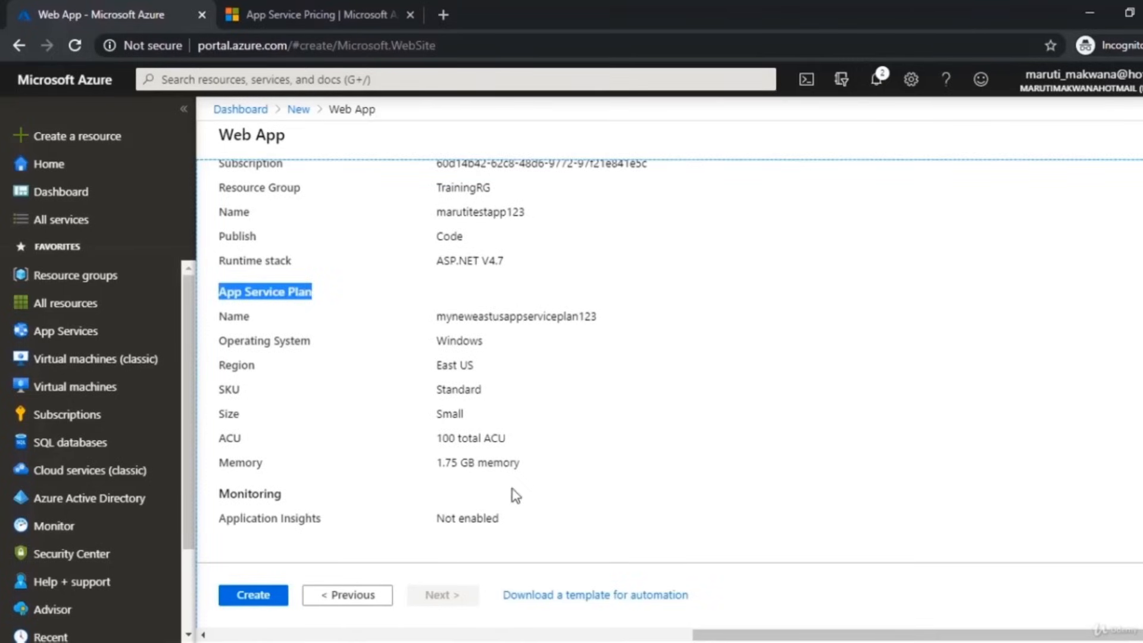
click(281, 596)
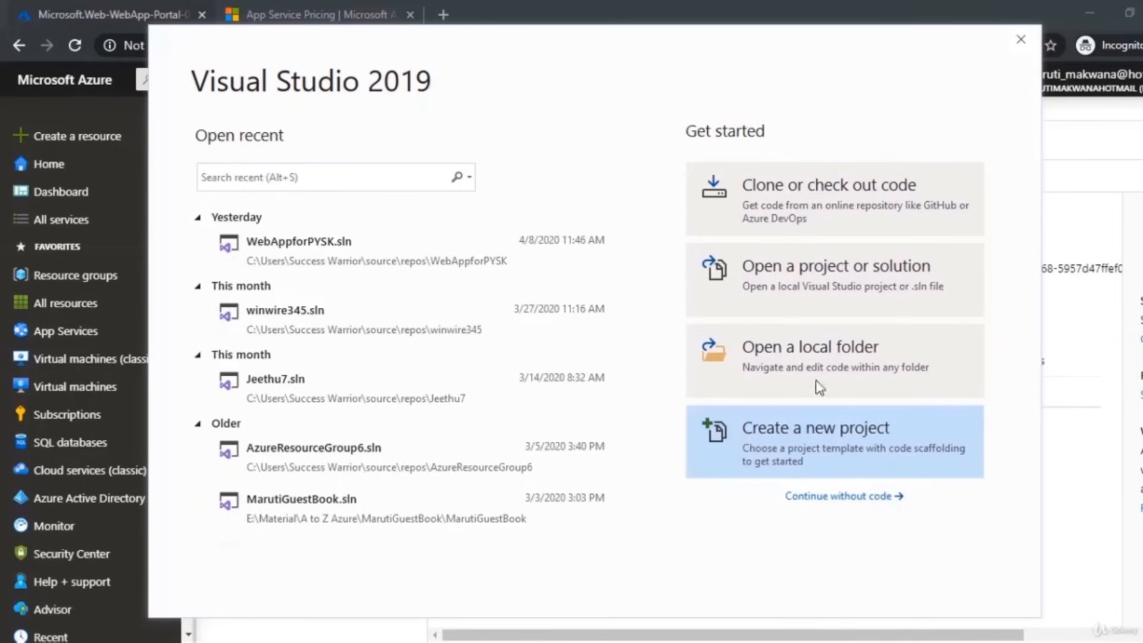
- Start a new project with the ASP.NET Web Application (.NET Framework) template
click(823, 445)
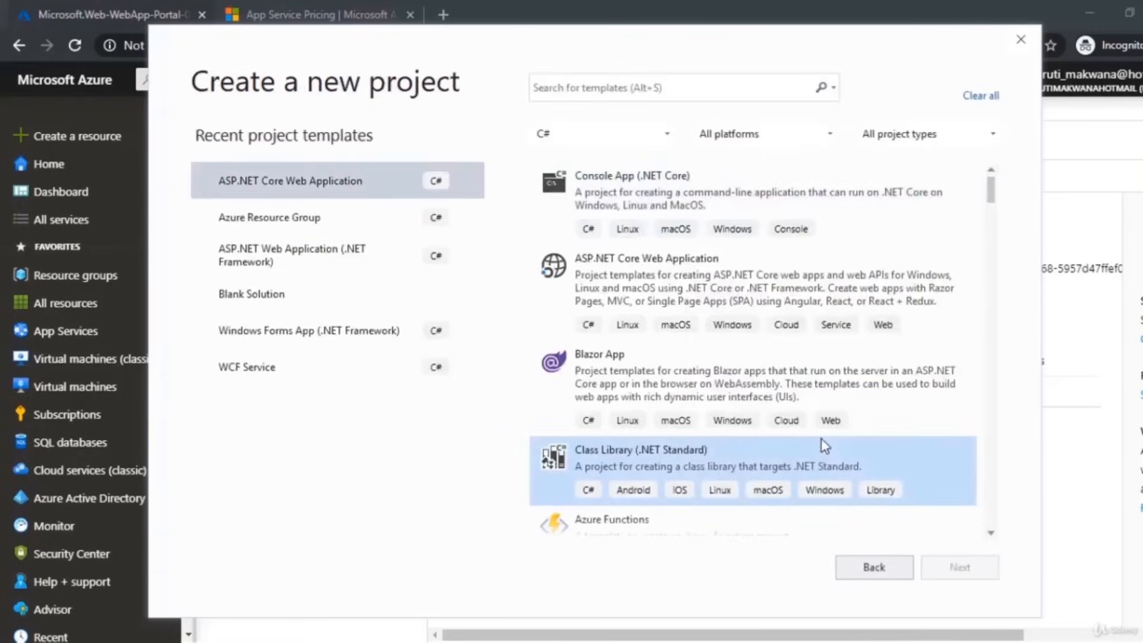
double_click(691, 467)
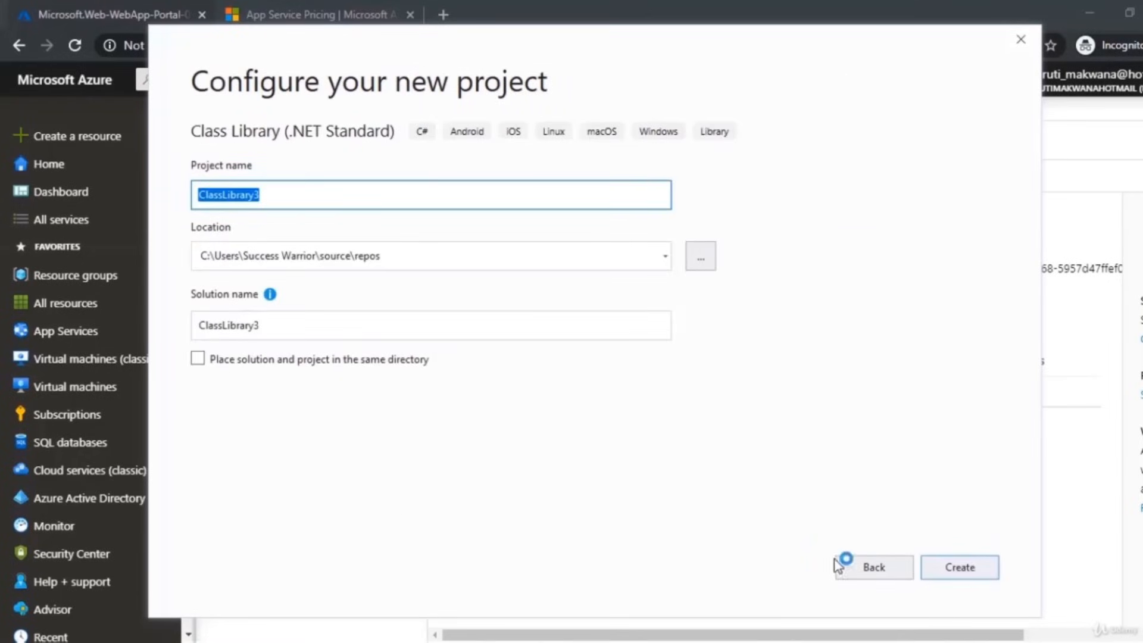
click(856, 572)
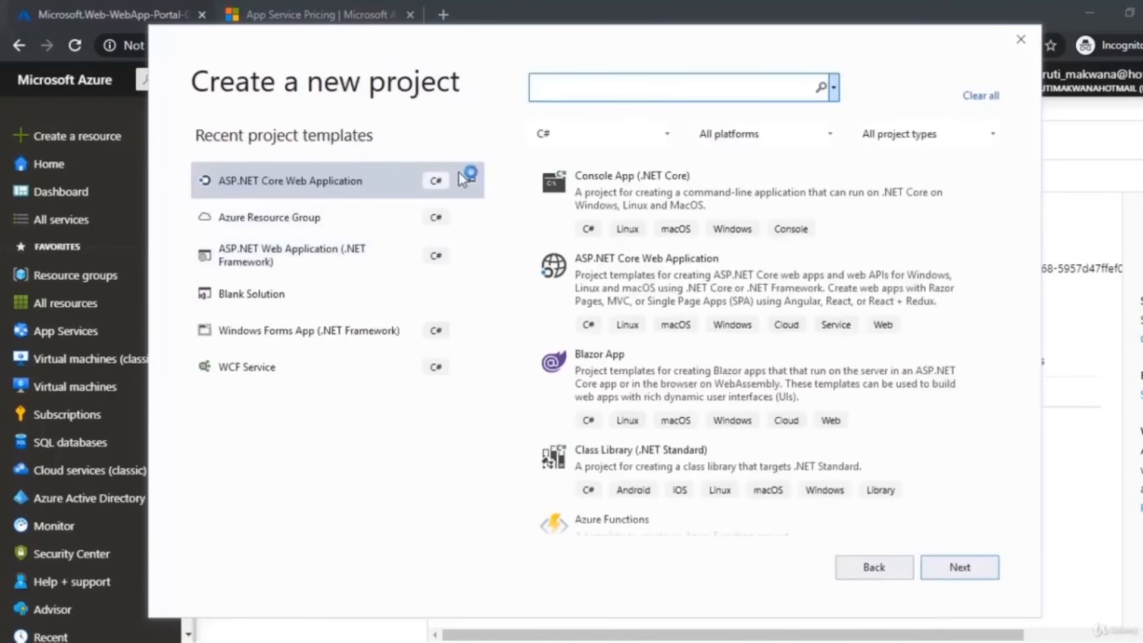
click(452, 249)
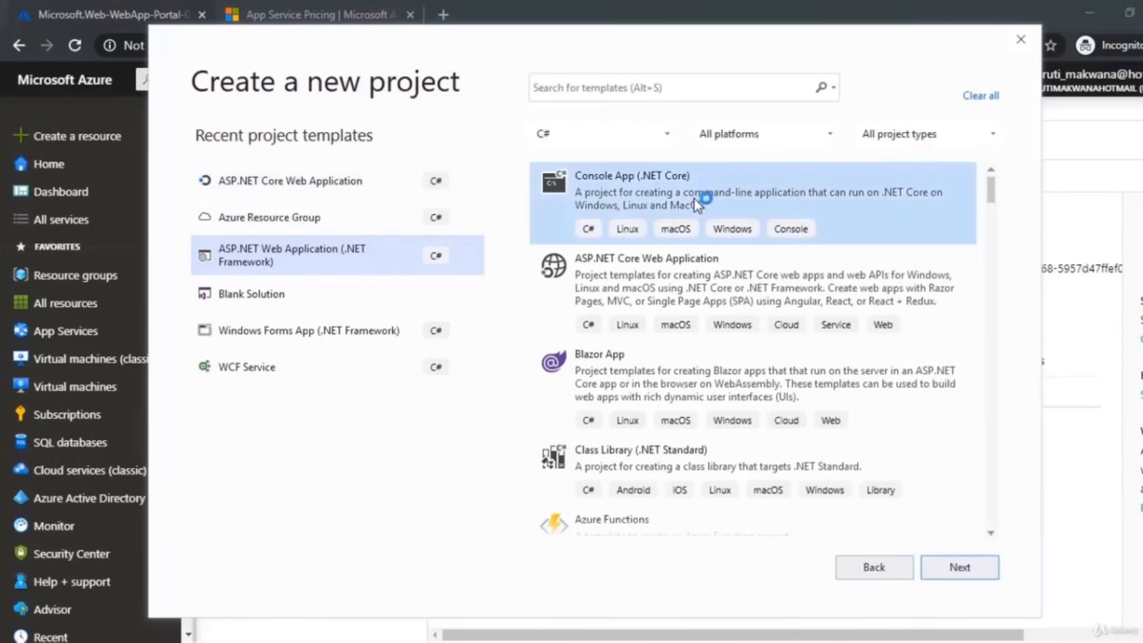
click(678, 285)
click(305, 264)
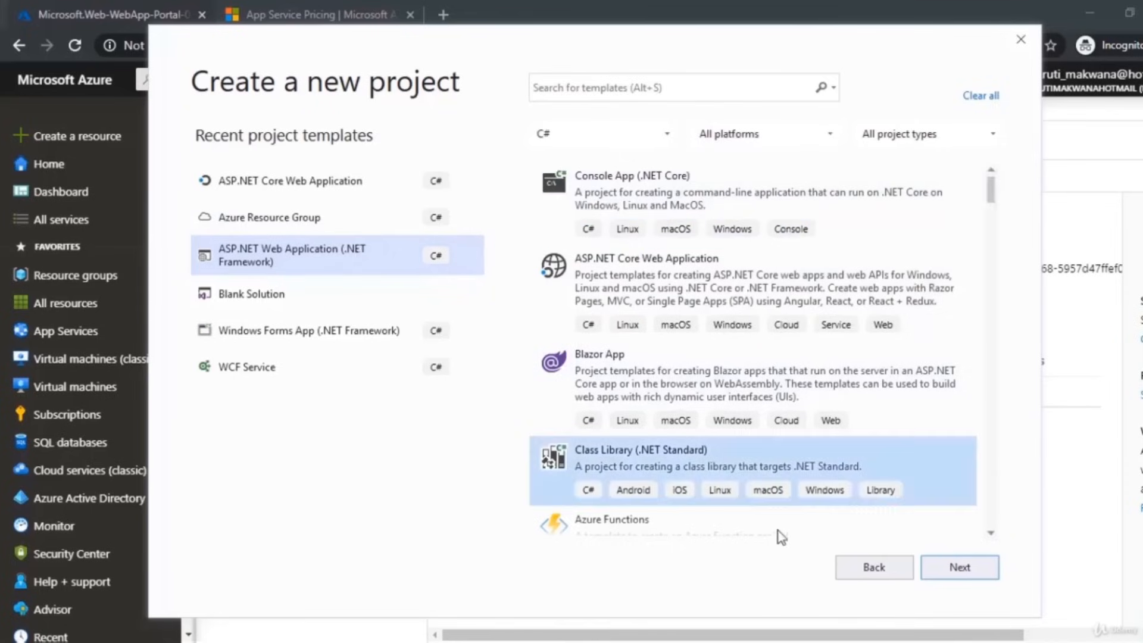
- Create WebApplication109 at the default location using the MVC template
click(956, 567)
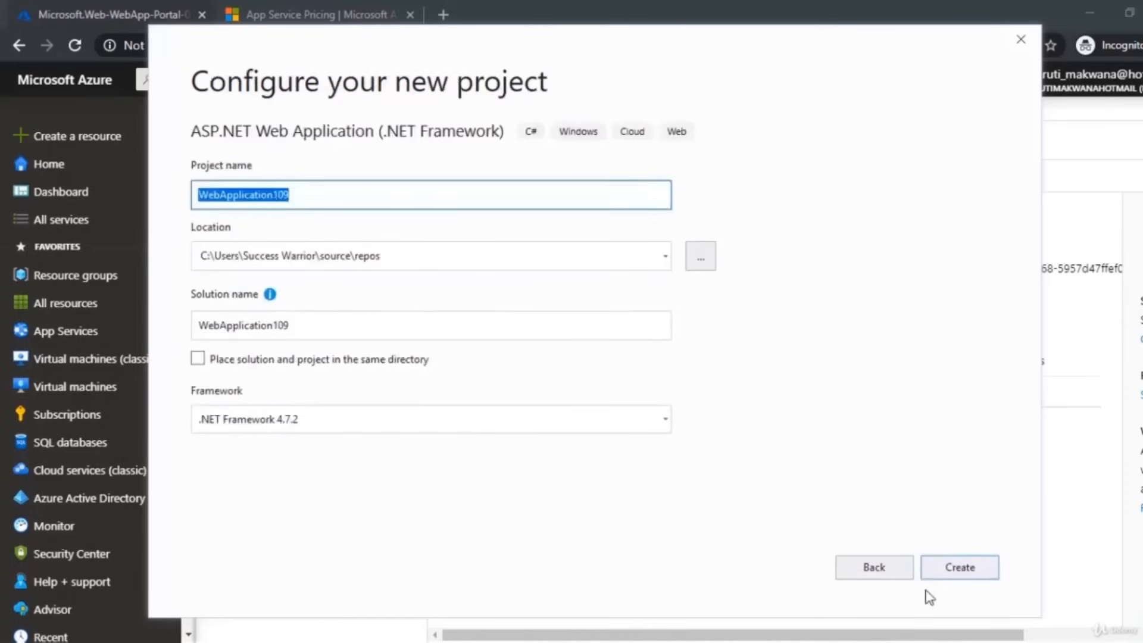
click(962, 576)
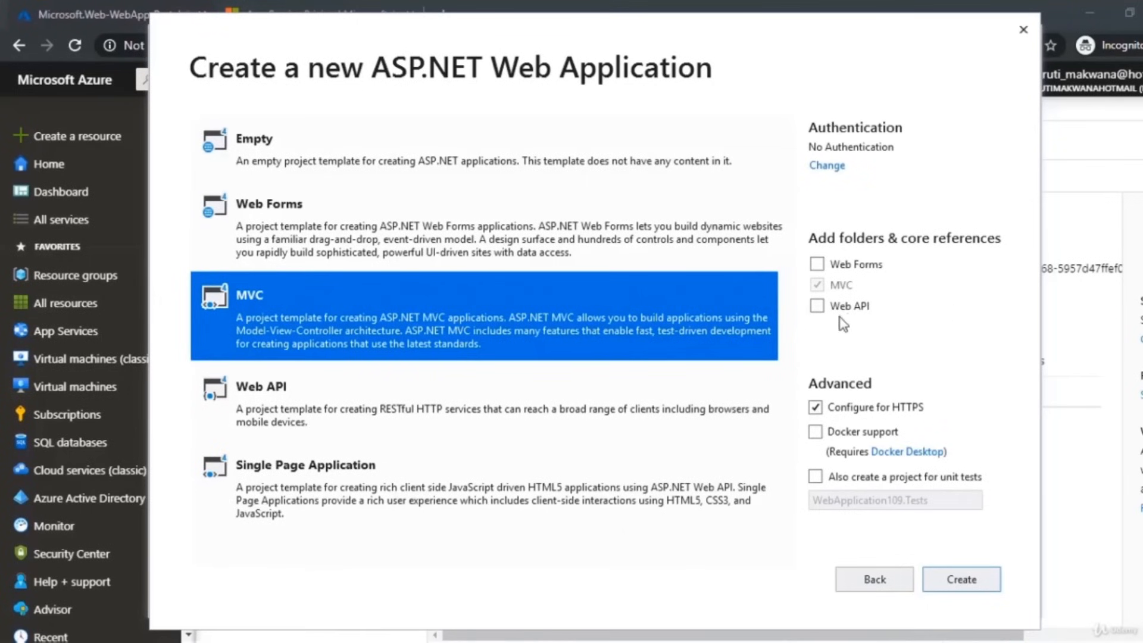
click(955, 588)
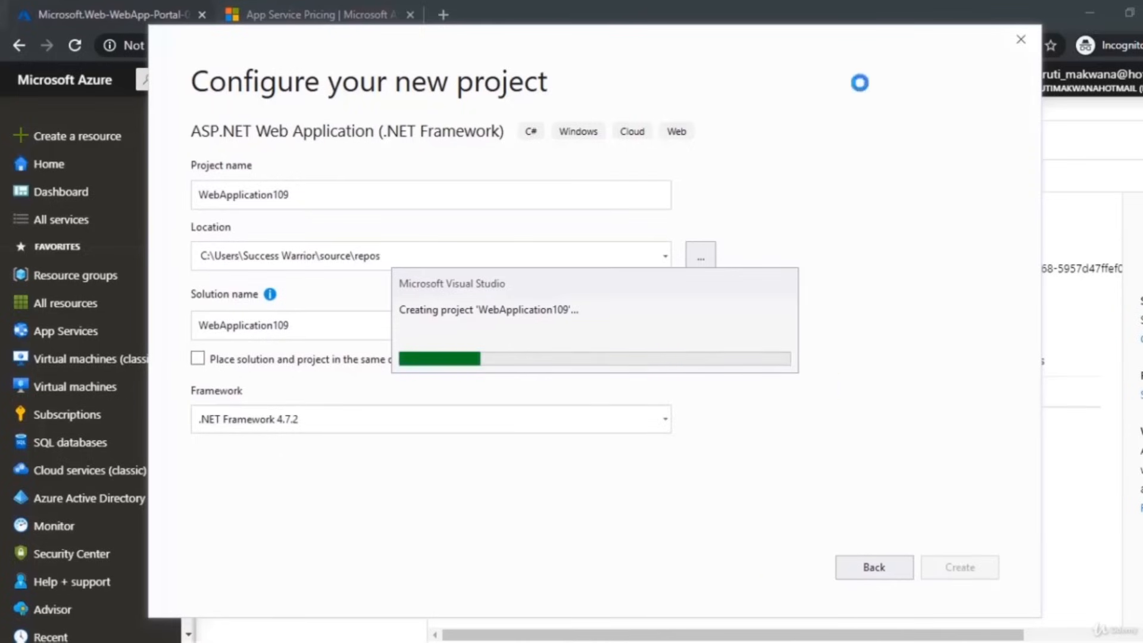
click(1072, 231)
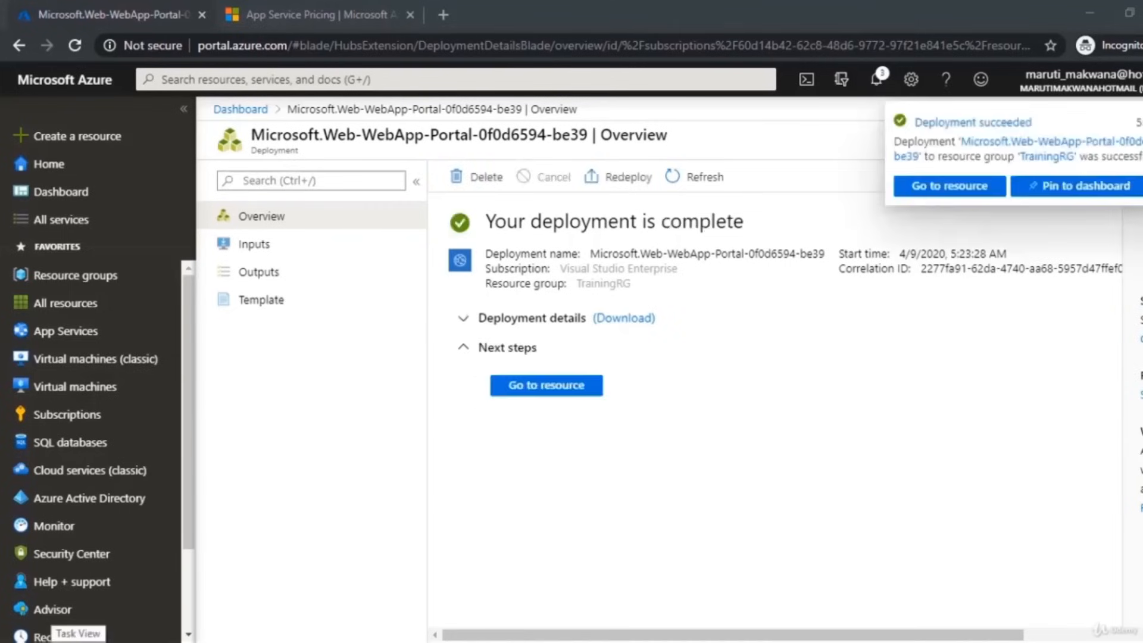
- Open the deployed marutitestapp123 resource and view its Scale up pricing tiers, with S1 current
click(744, 510)
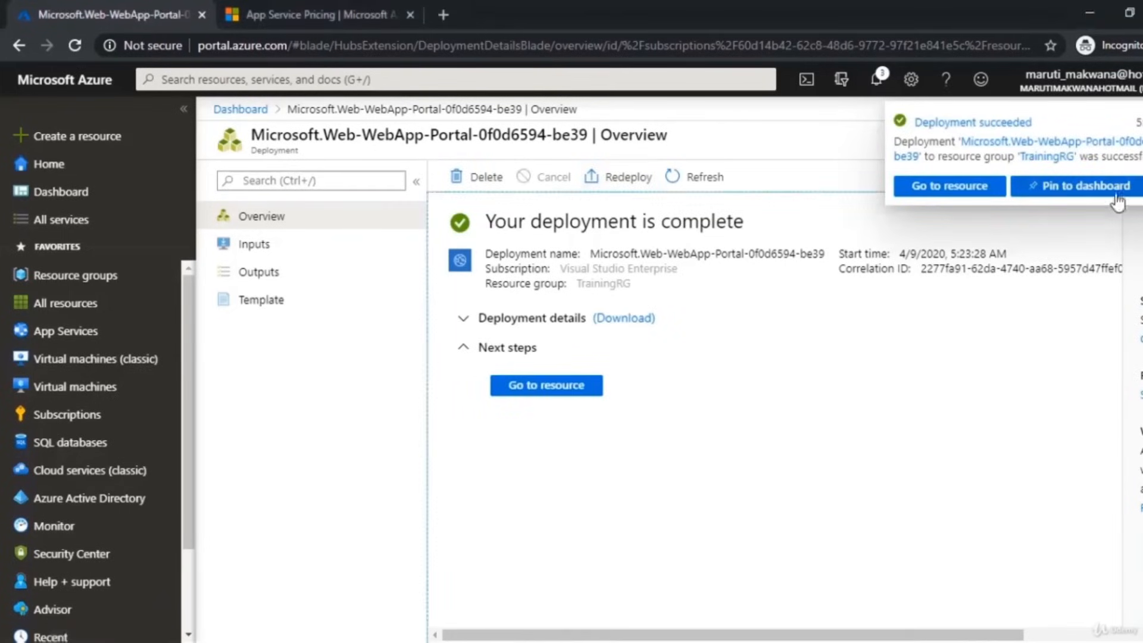
drag(563, 218, 492, 398)
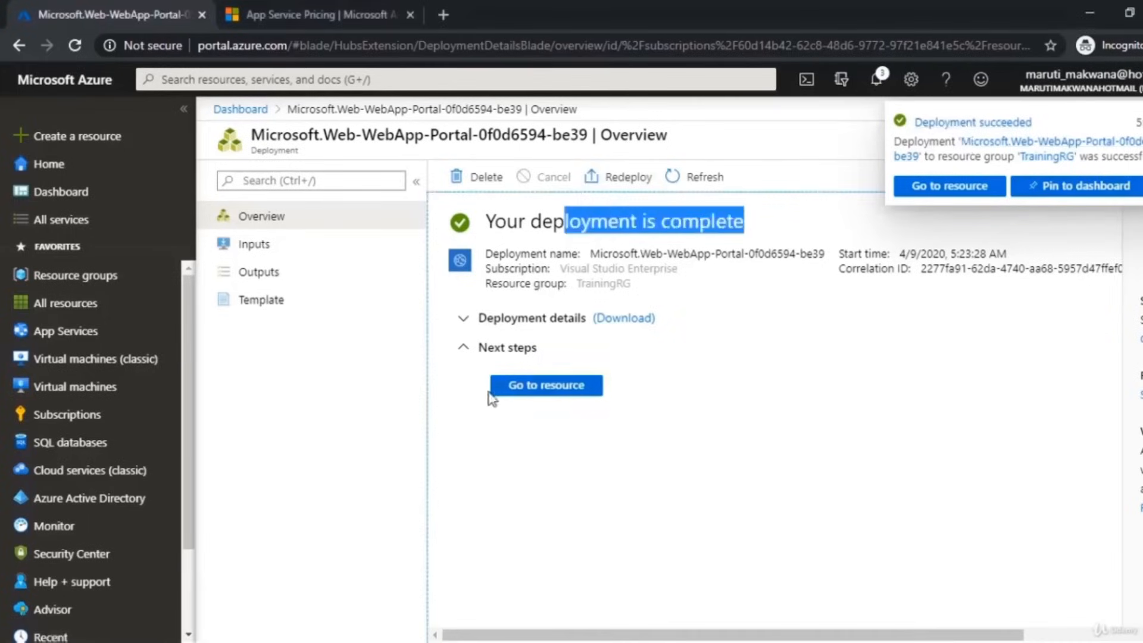
click(494, 390)
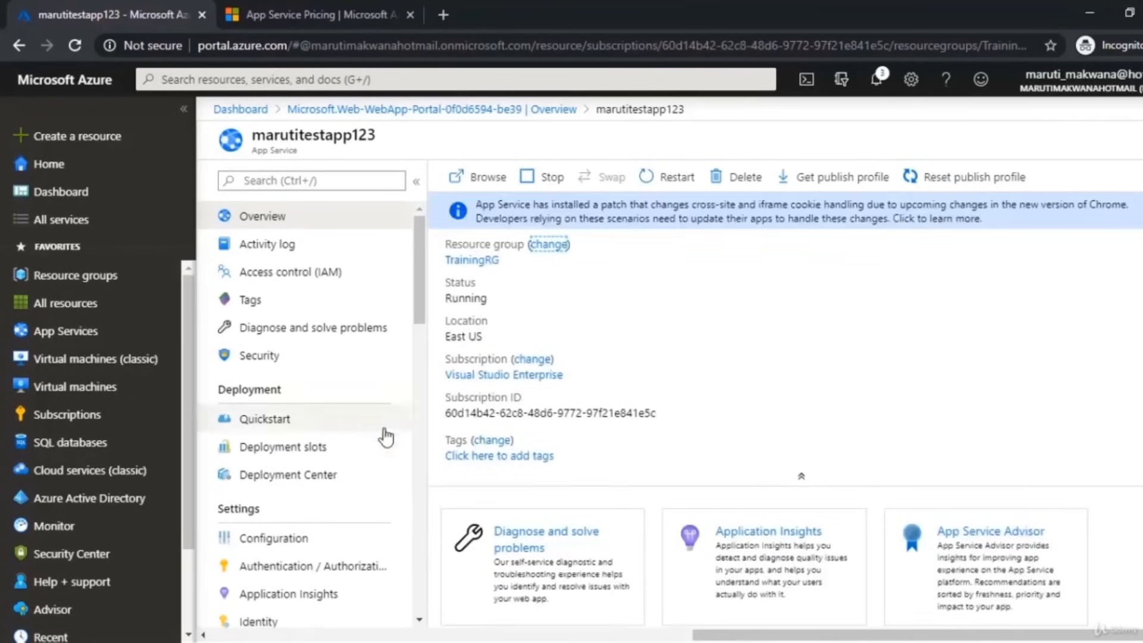
scroll(292, 475, down, 3)
scroll(290, 474, down, 3)
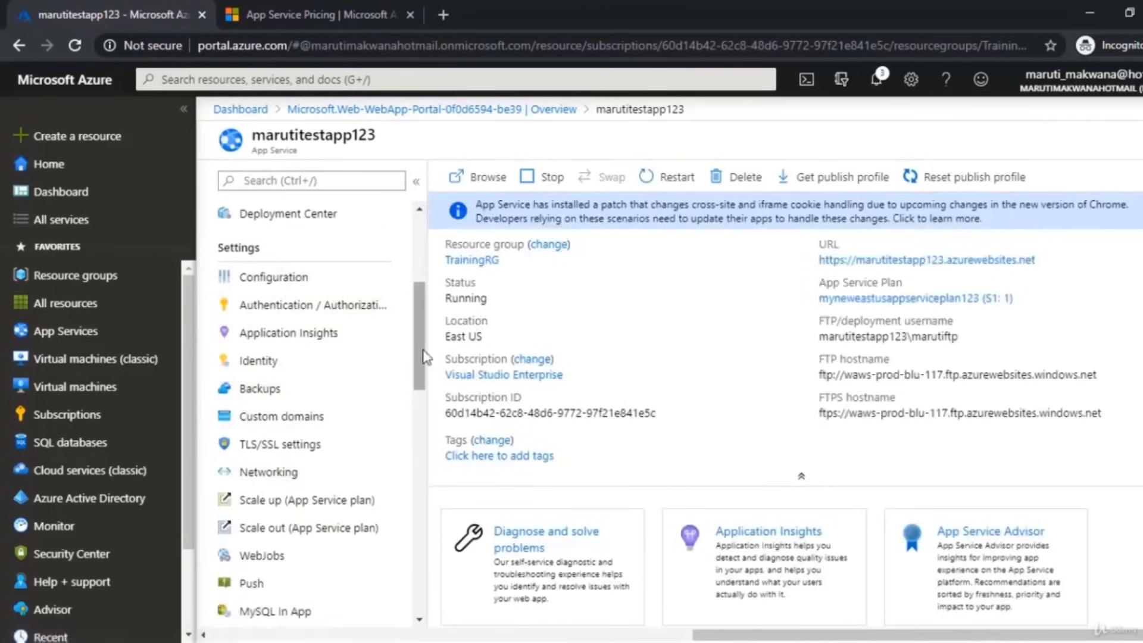
scroll(425, 380, down, 3)
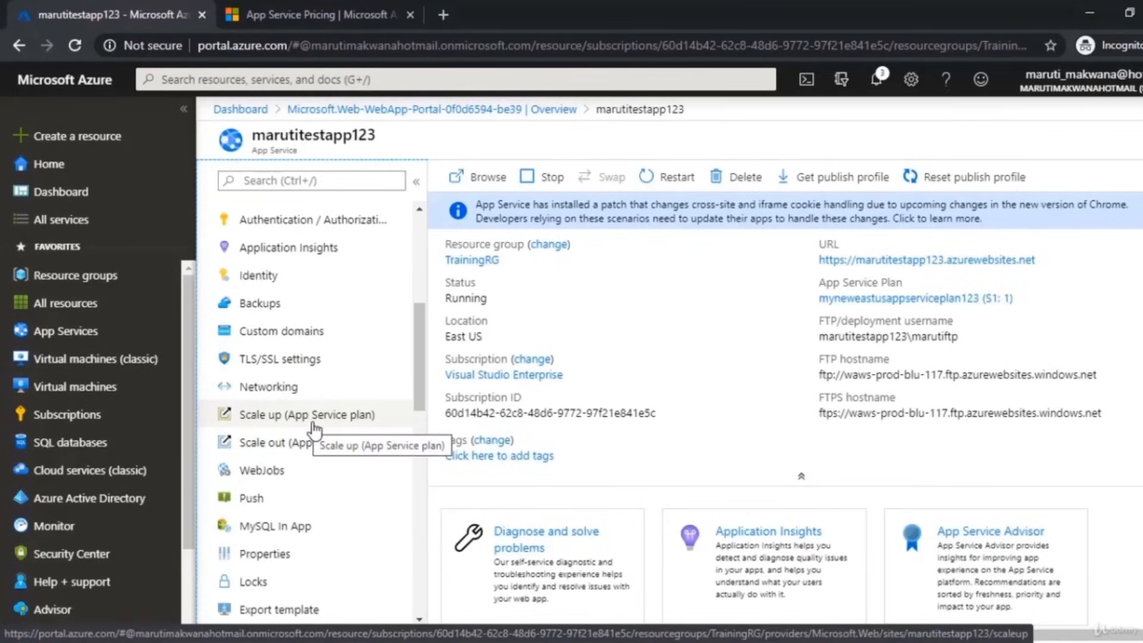
click(313, 426)
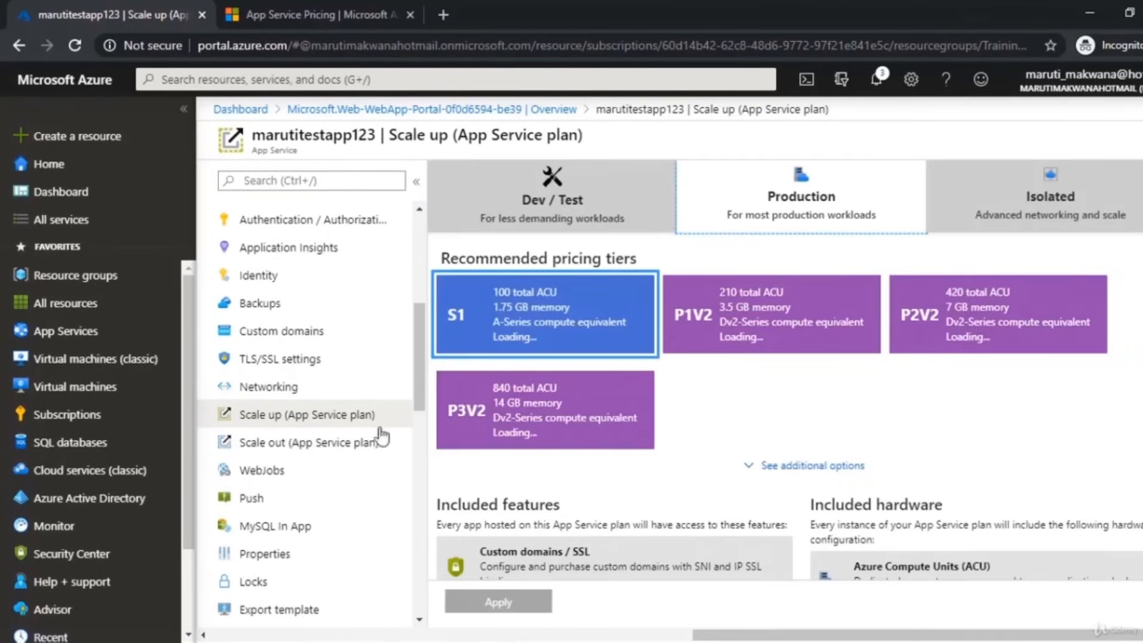
- Check the manual and autoscale options, revisit Scale up, then return to the marutitestapp123 Overview
click(325, 443)
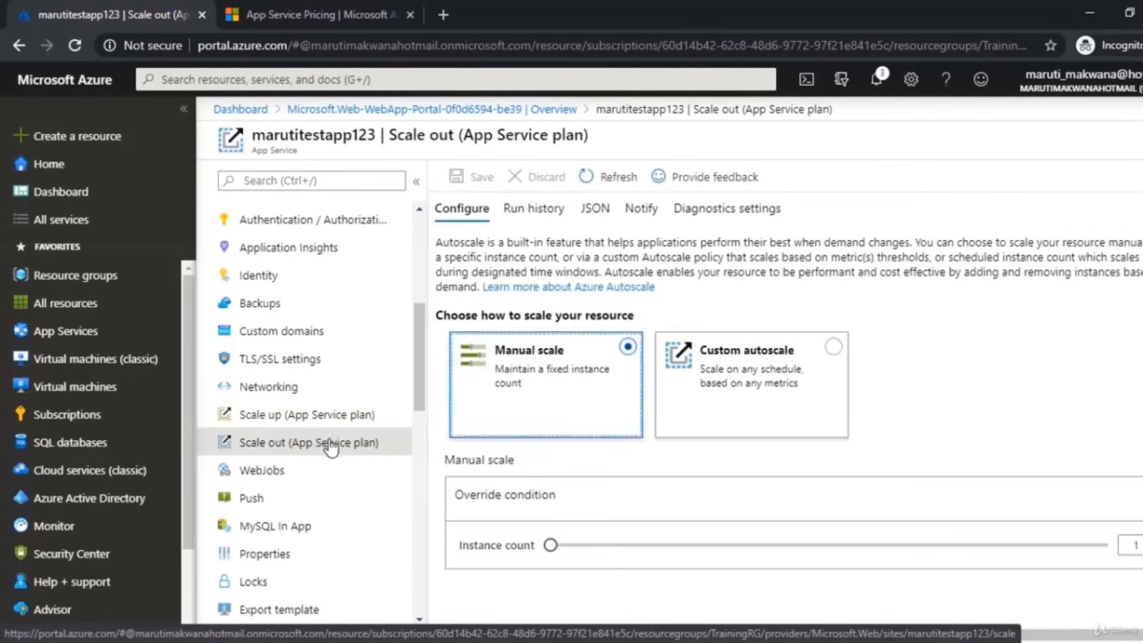
click(370, 416)
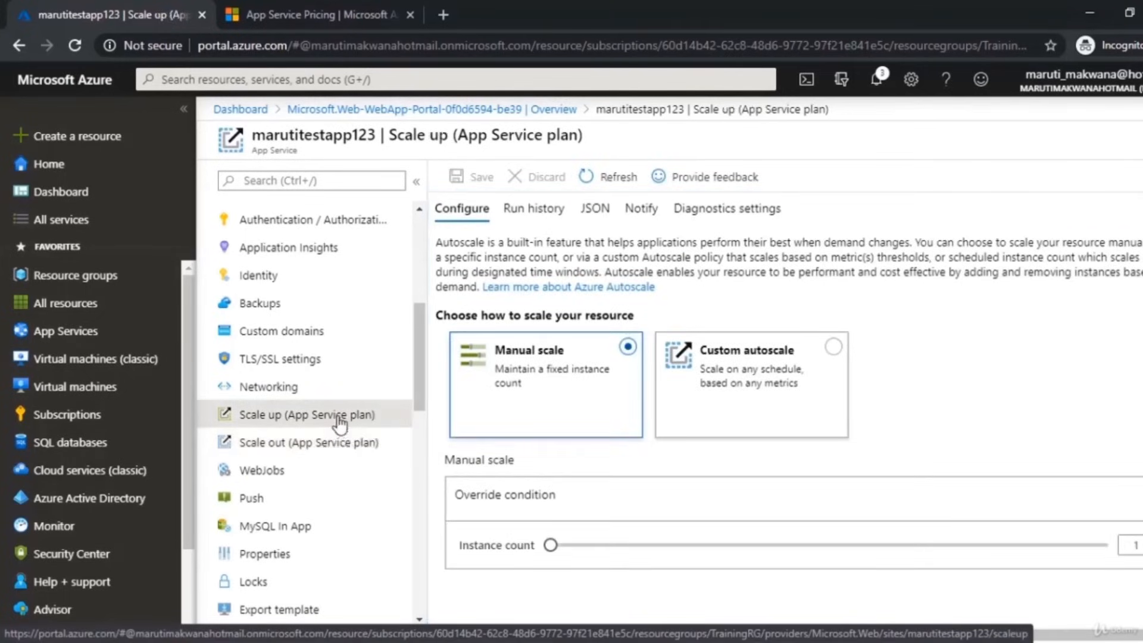
scroll(328, 415, up, 6)
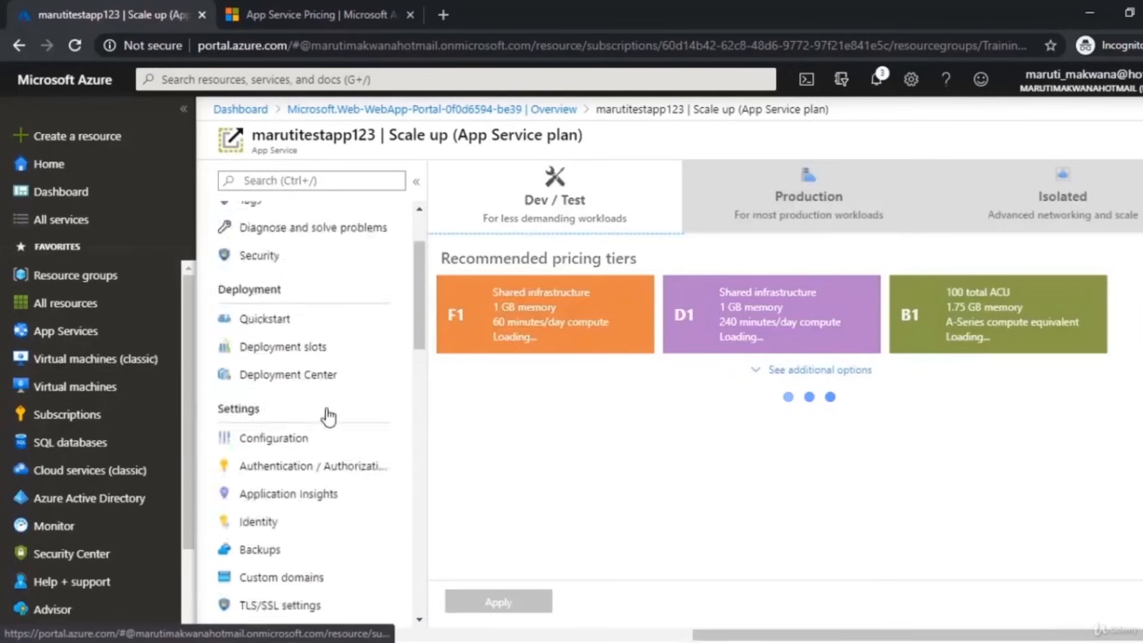
click(349, 218)
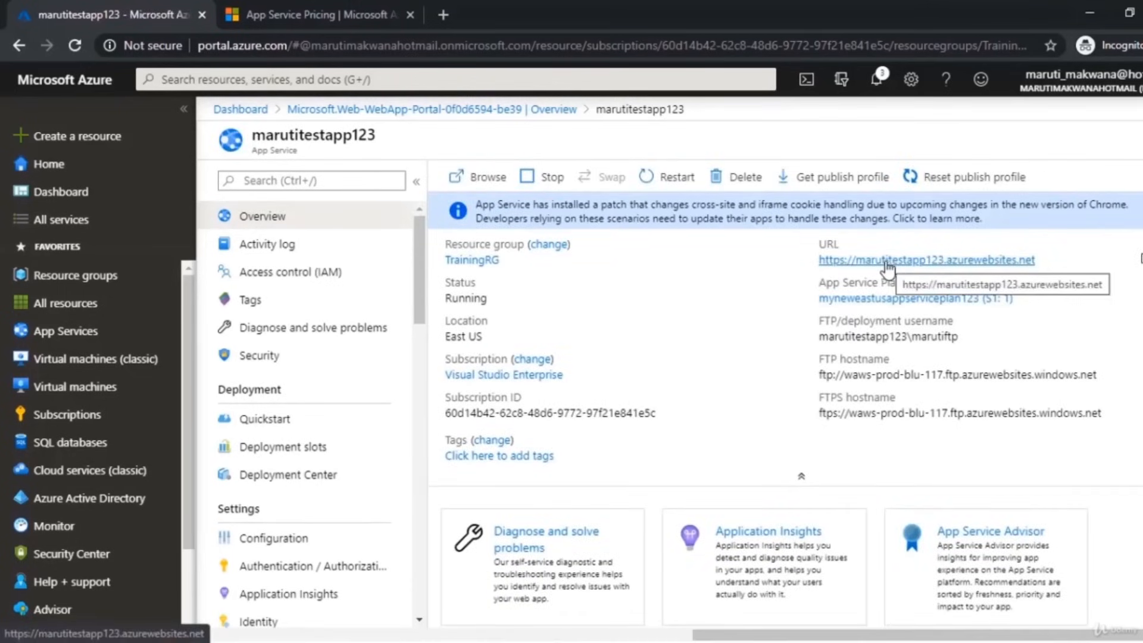
click(888, 261)
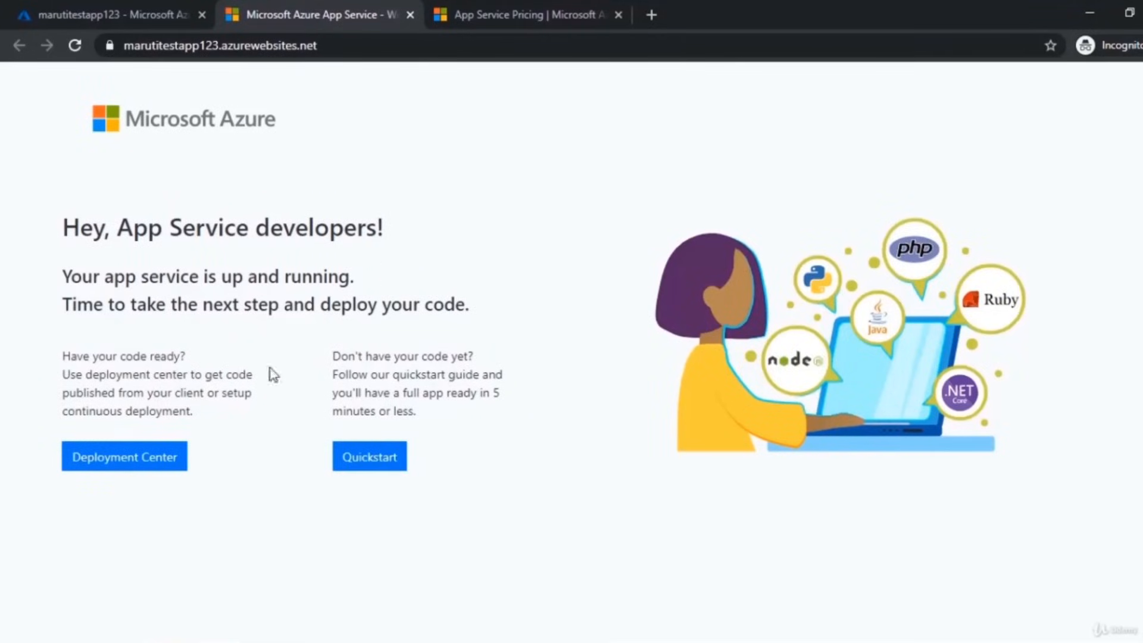
click(116, 9)
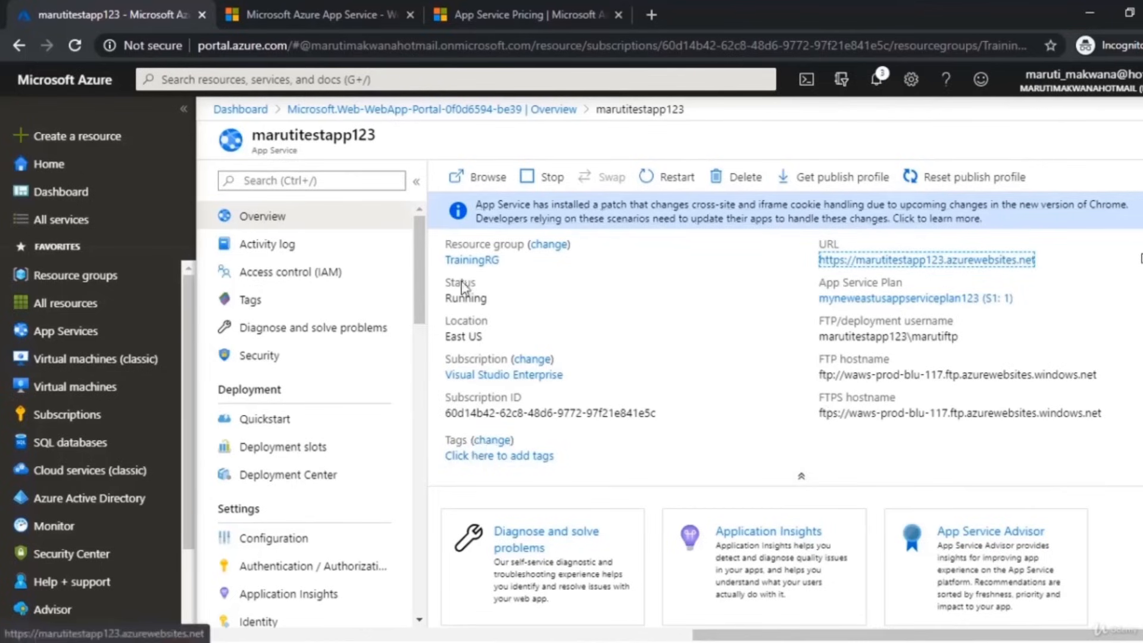
mouse_move(421, 257)
mouse_down()
mouse_move(426, 294)
mouse_move(426, 266)
mouse_up()
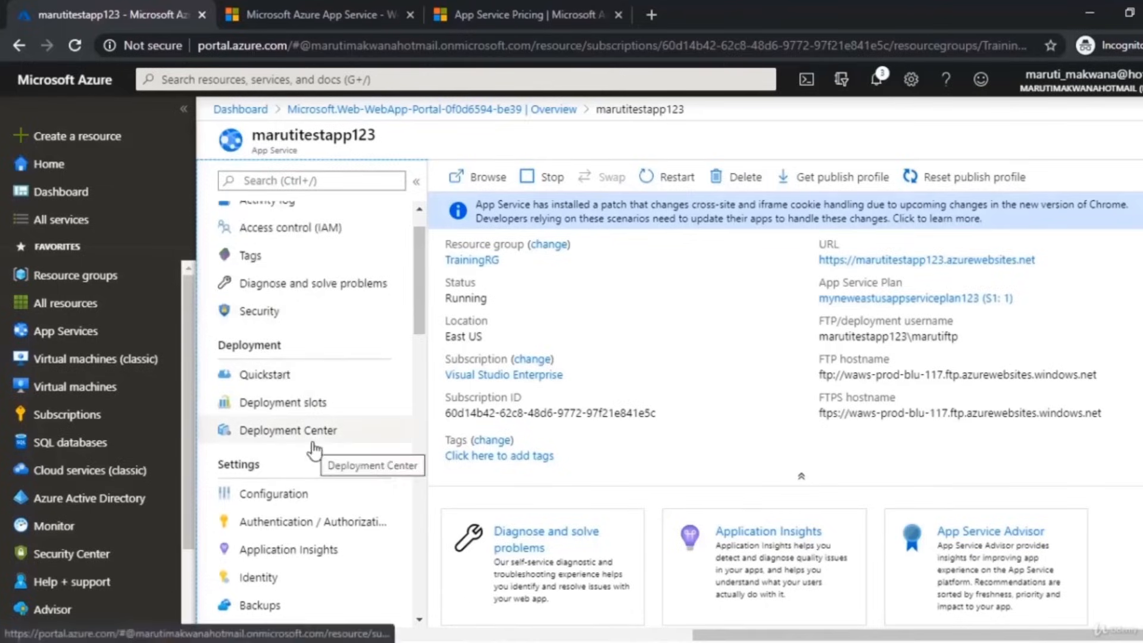
- Check Deployment slots, which list only production, and bring up the Add a slot form
click(306, 403)
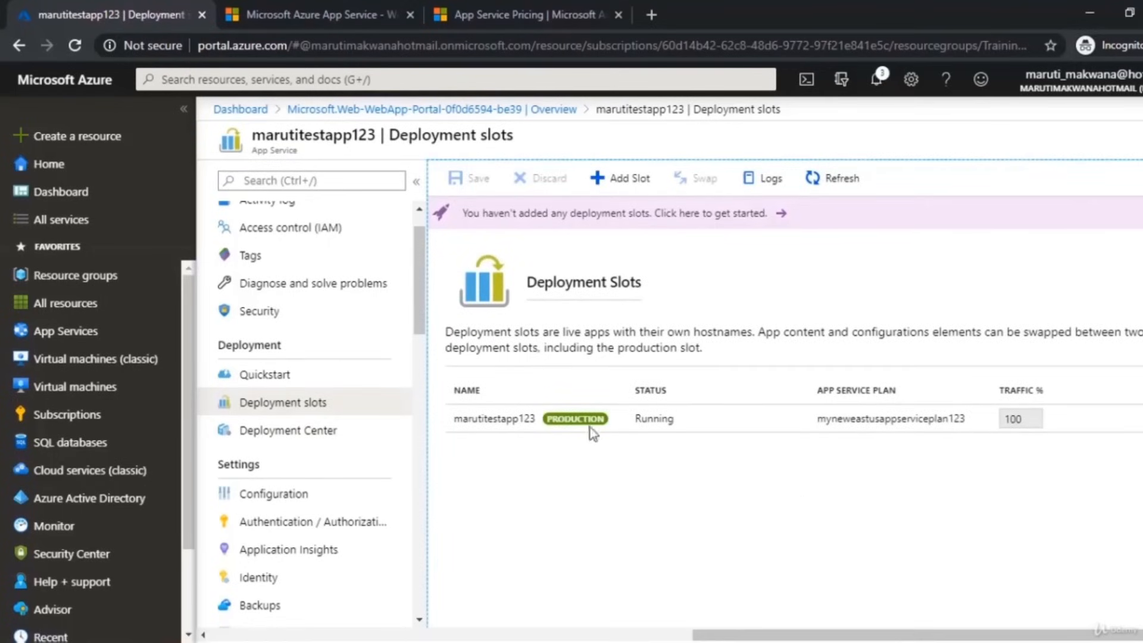
click(554, 416)
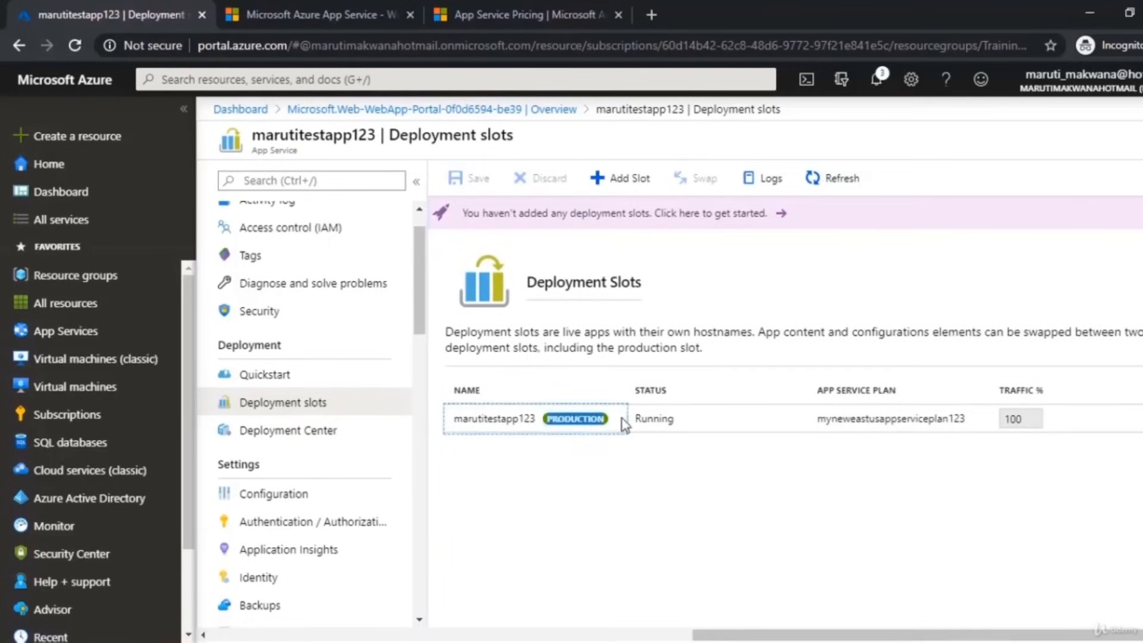
click(656, 480)
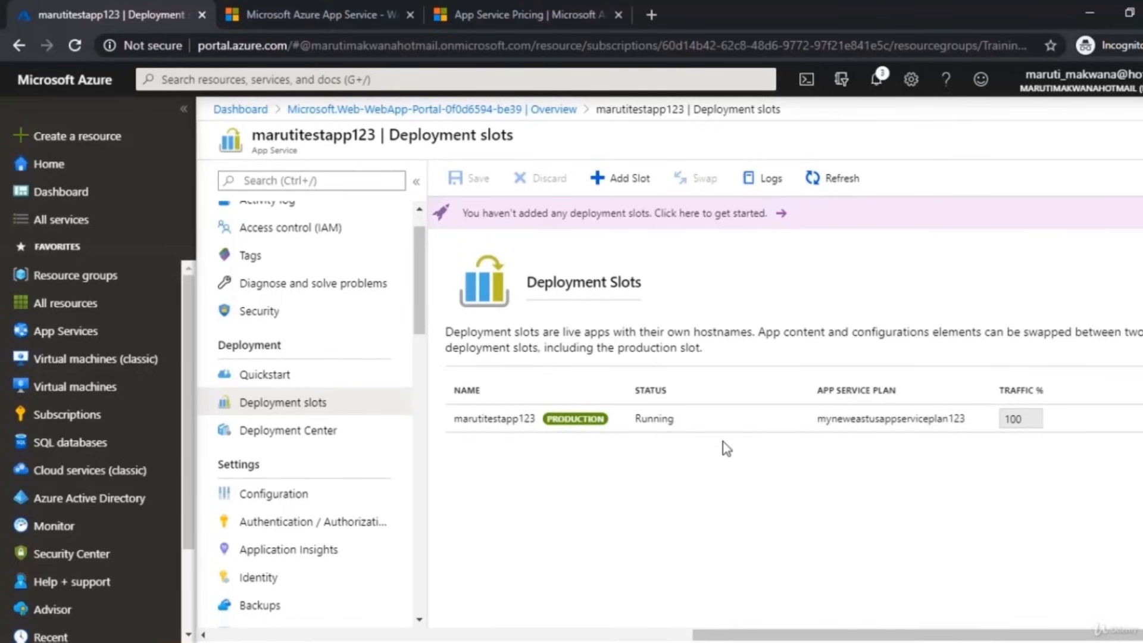
click(622, 177)
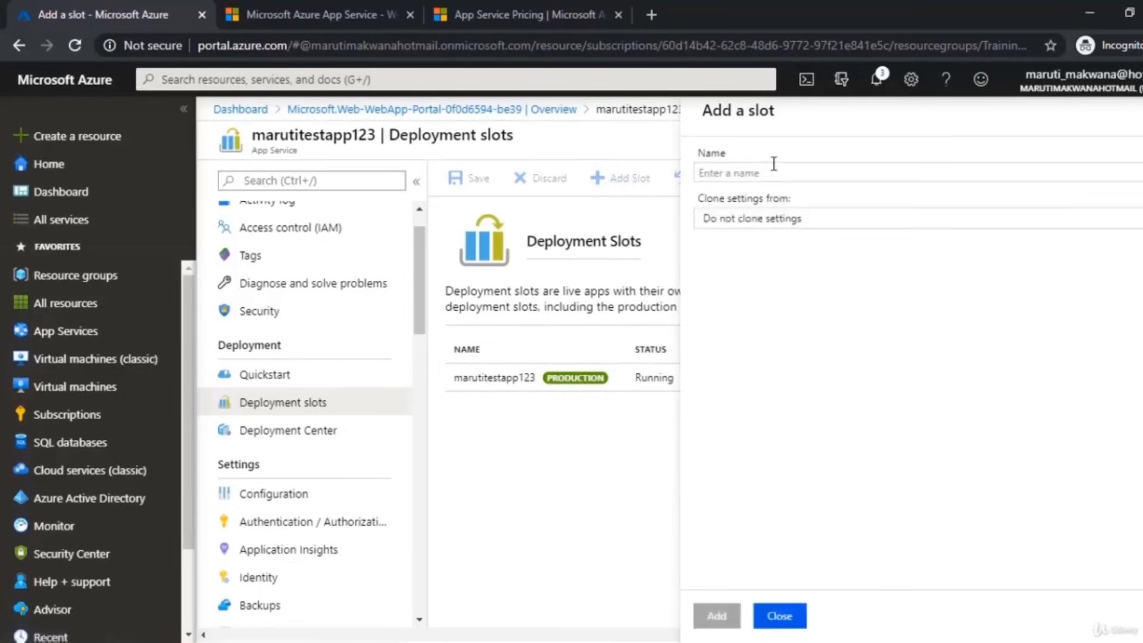
- Add a slot named stagingslot1 with 'Do not clone settings', then close the form
click(764, 168)
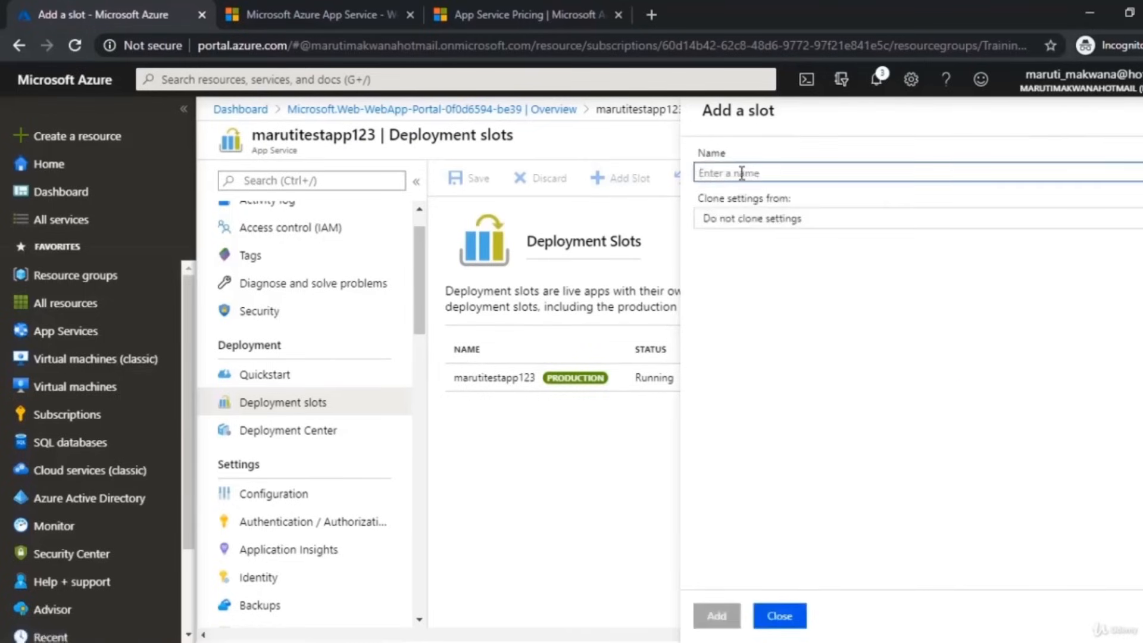
text(sta)
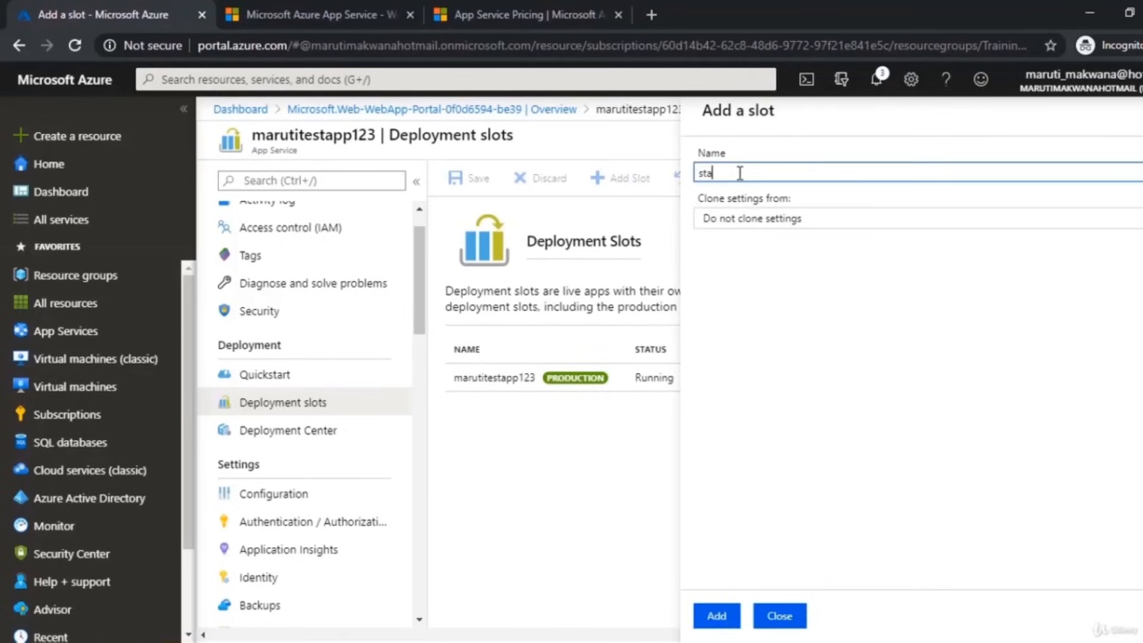
text(gingslot1)
click(733, 263)
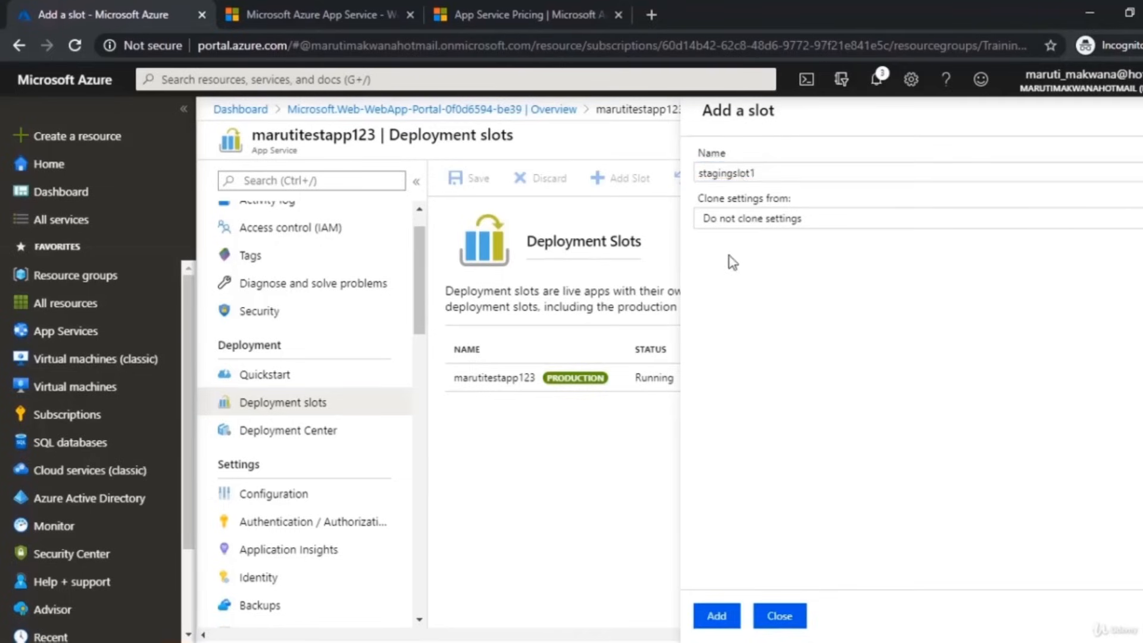
click(782, 230)
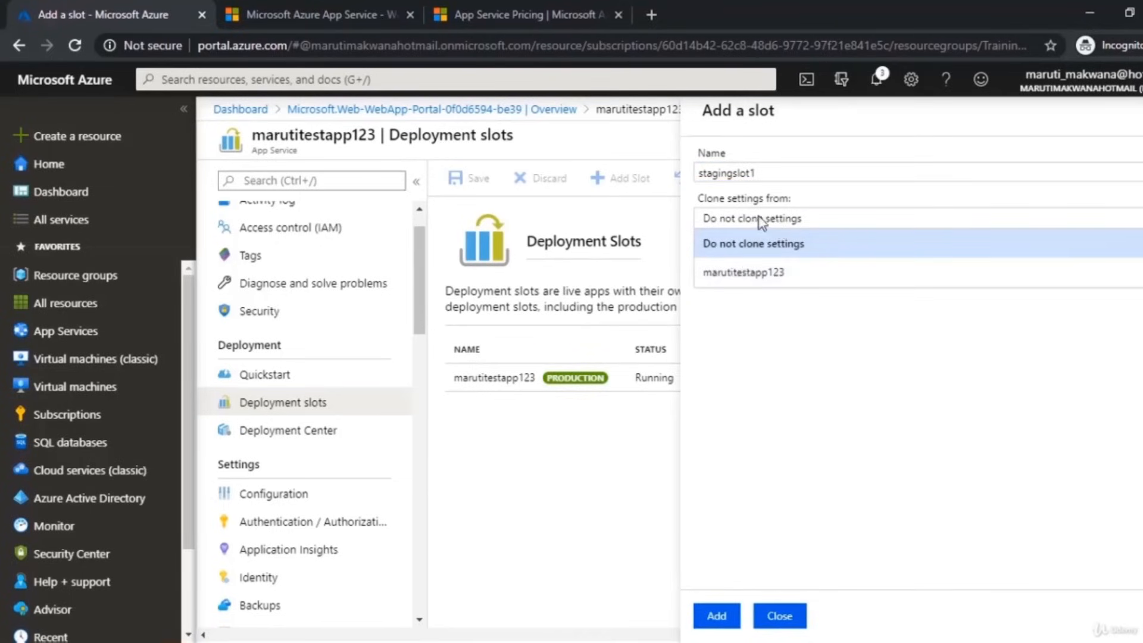
click(836, 365)
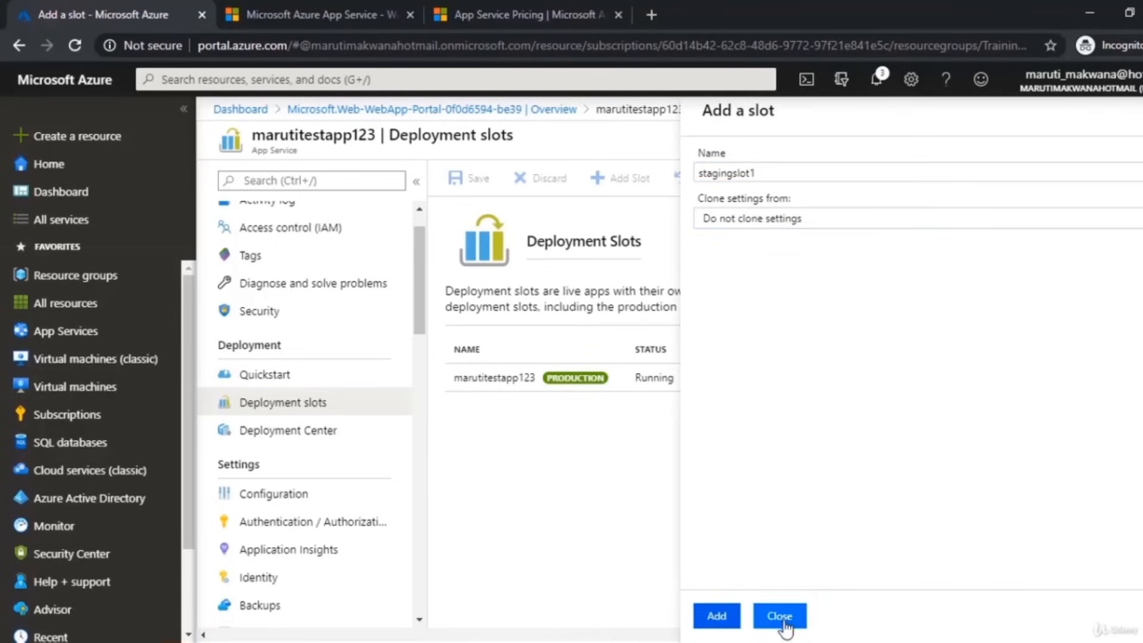
click(731, 628)
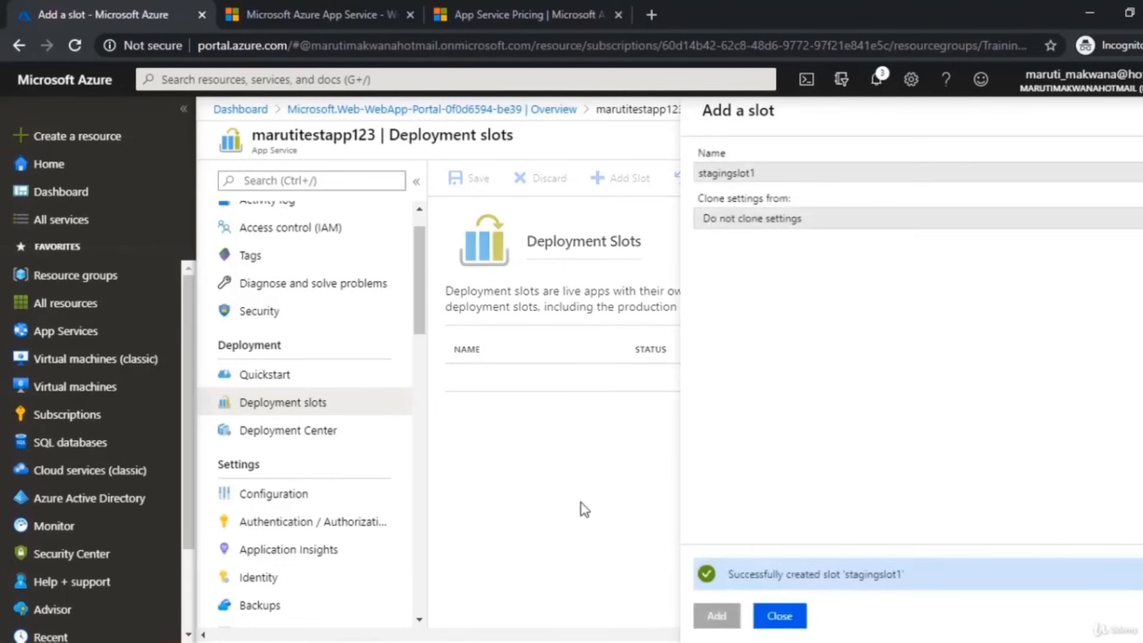
click(796, 615)
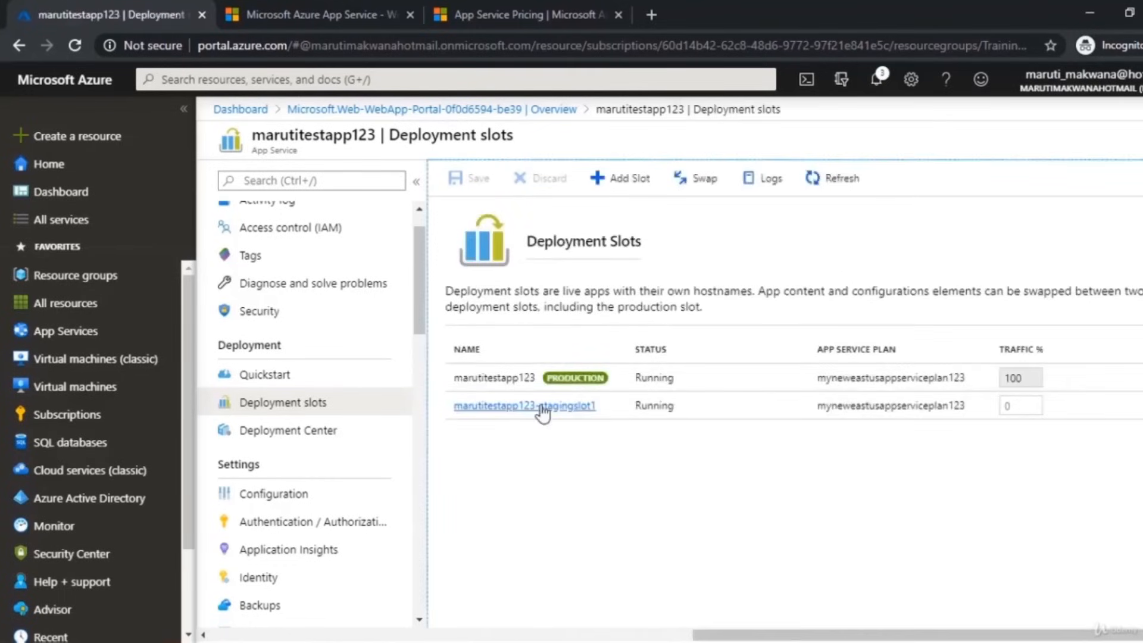
click(522, 409)
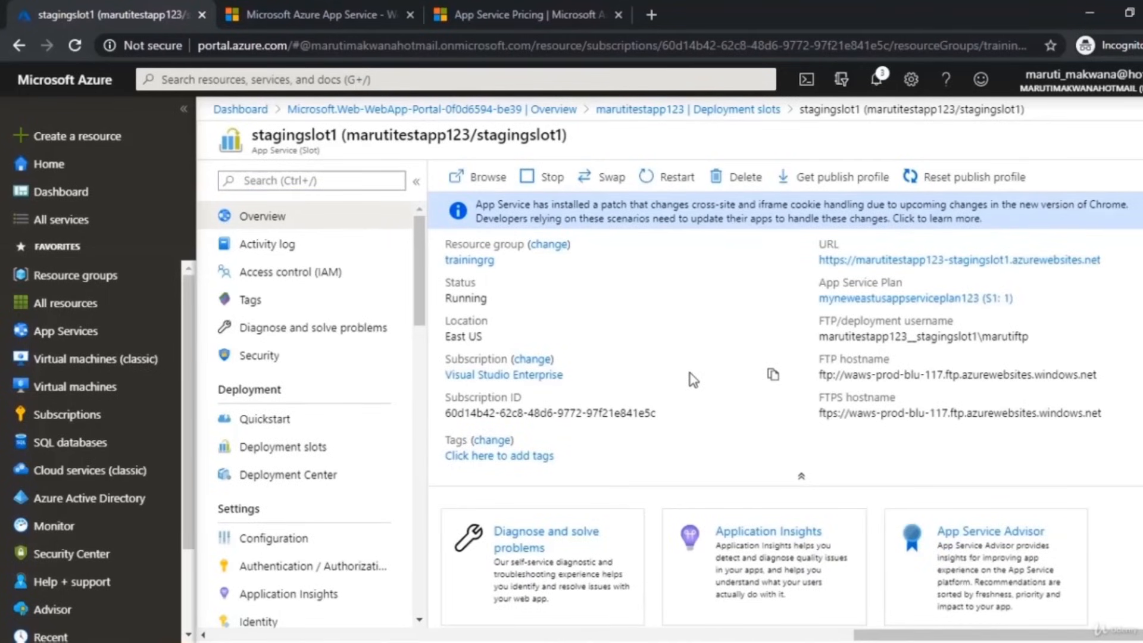
drag(298, 151, 347, 164)
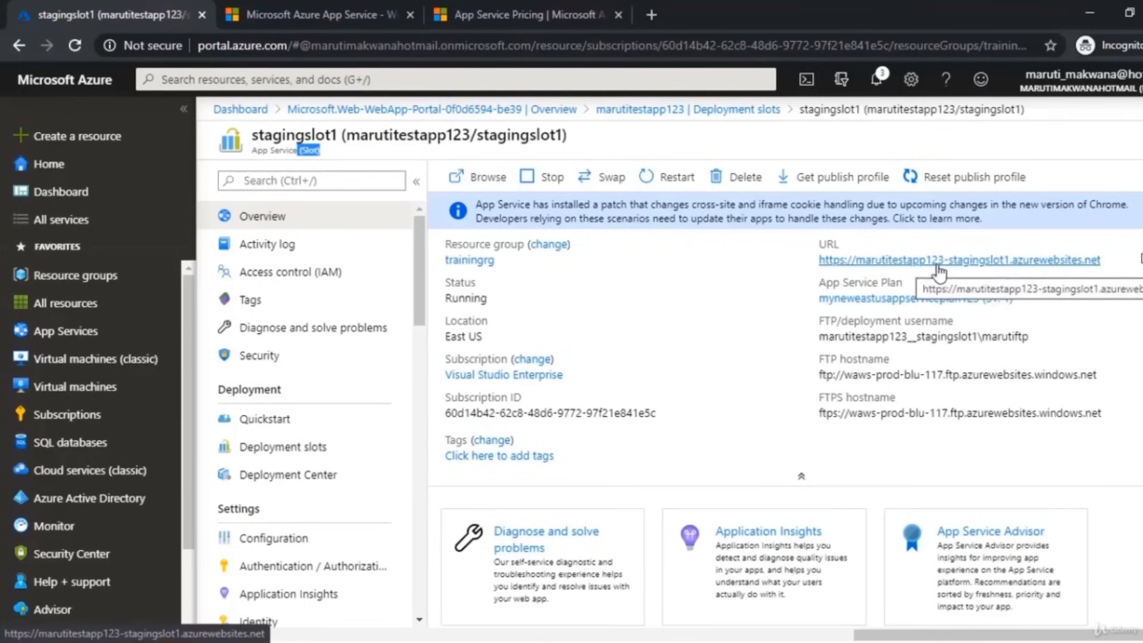
click(1003, 265)
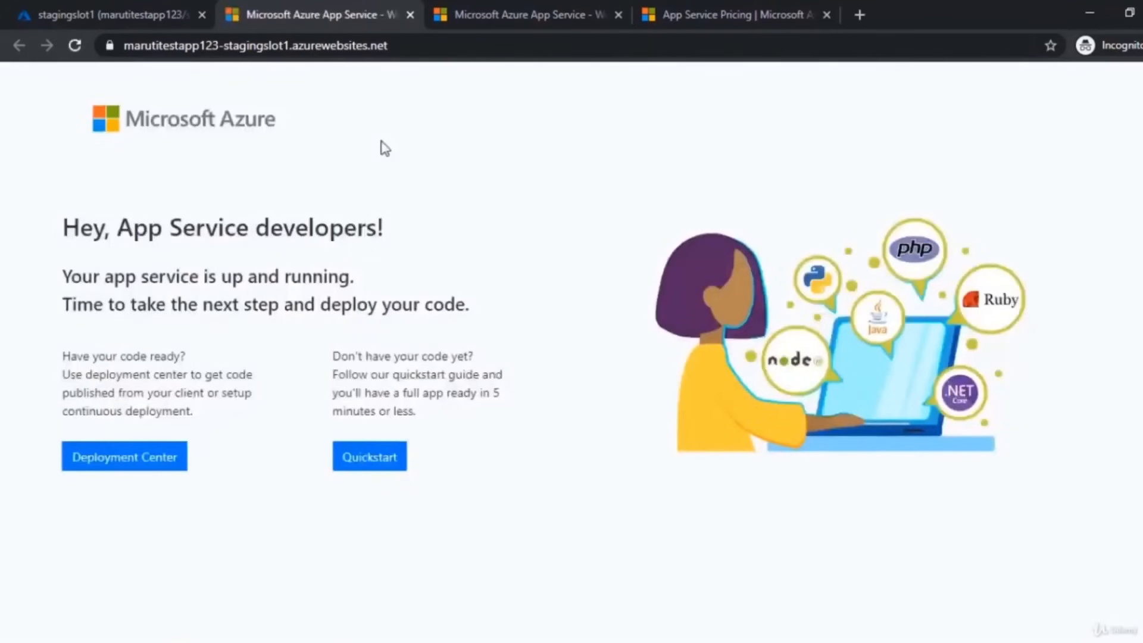
click(109, 14)
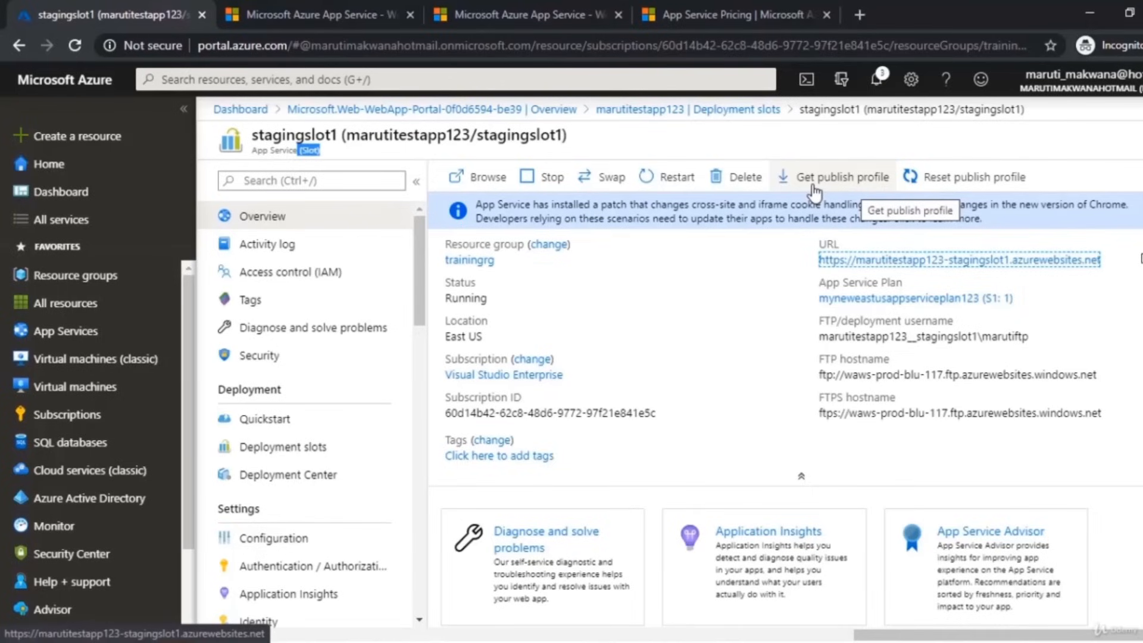
- Download the stagingslot1 .PublishSettings file using Get publish profile
click(814, 179)
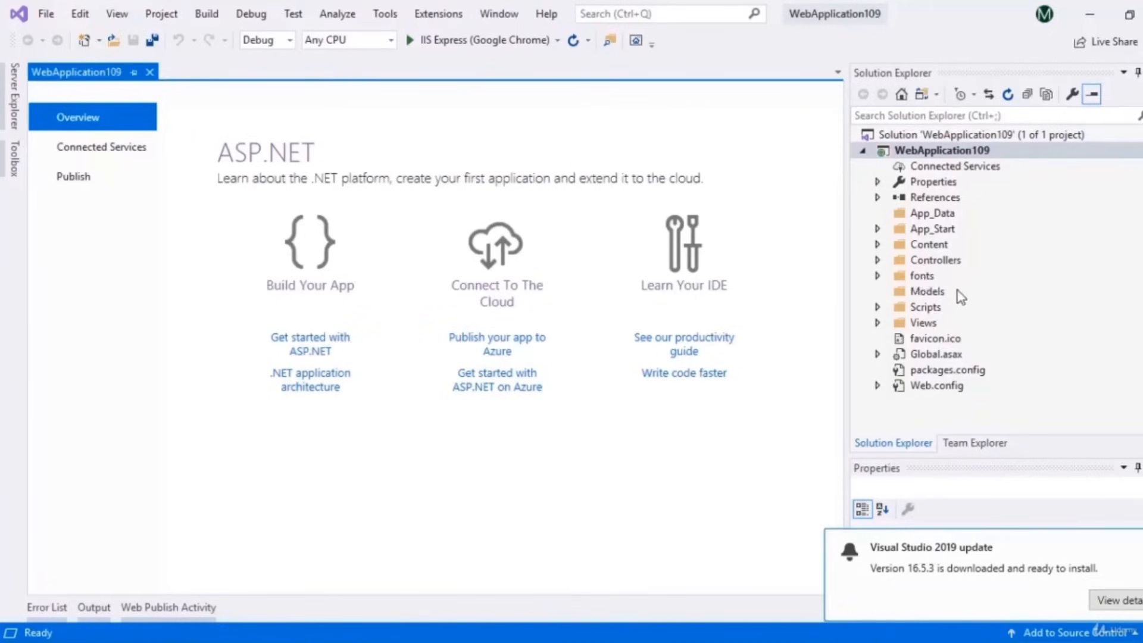
- Launch Publish for the WebApplication109 project from Solution Explorer
click(926, 291)
click(923, 322)
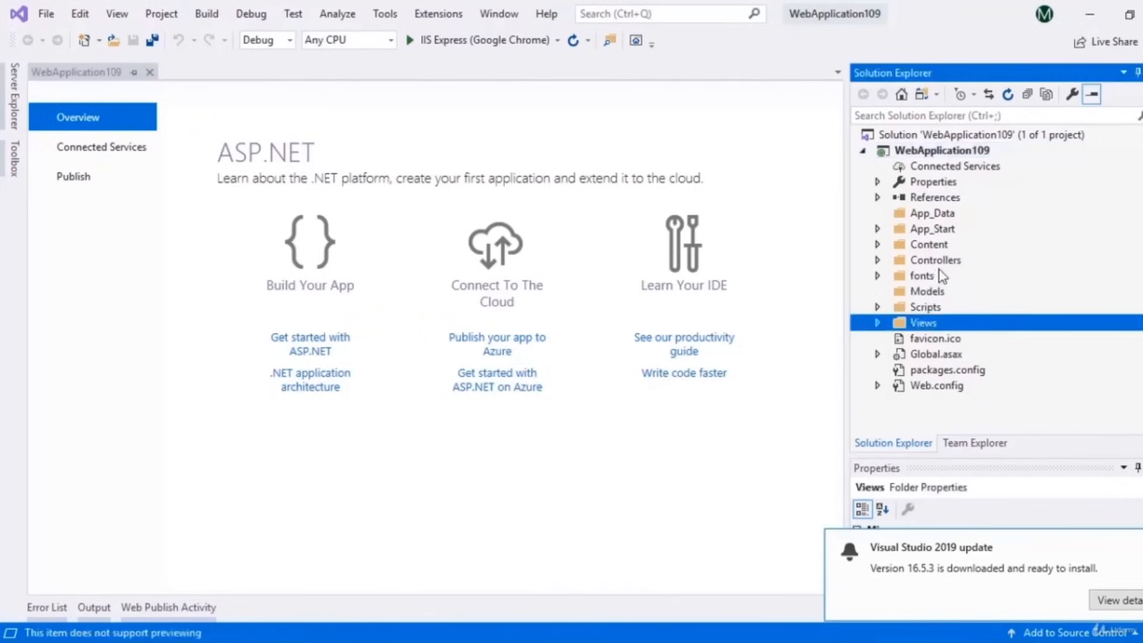
click(939, 261)
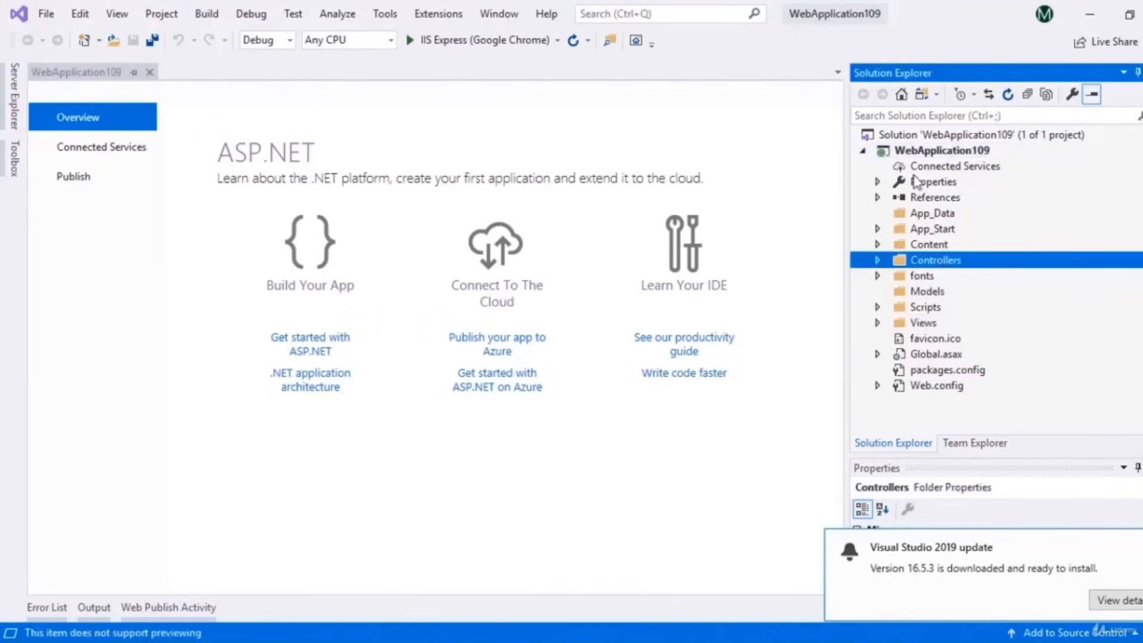
right_click(926, 156)
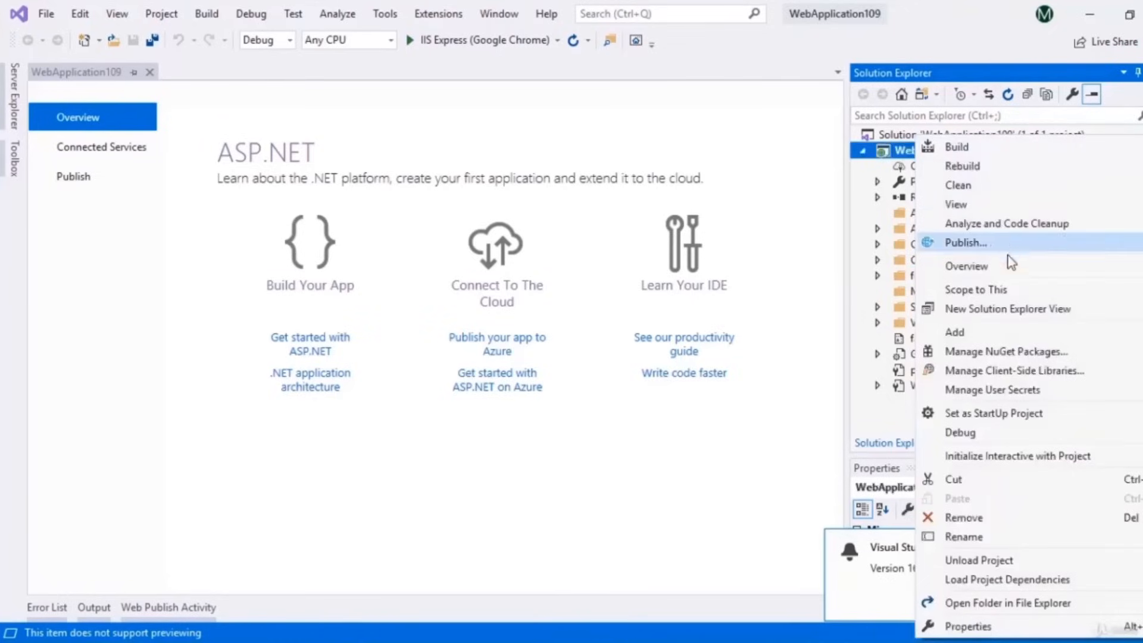
click(983, 244)
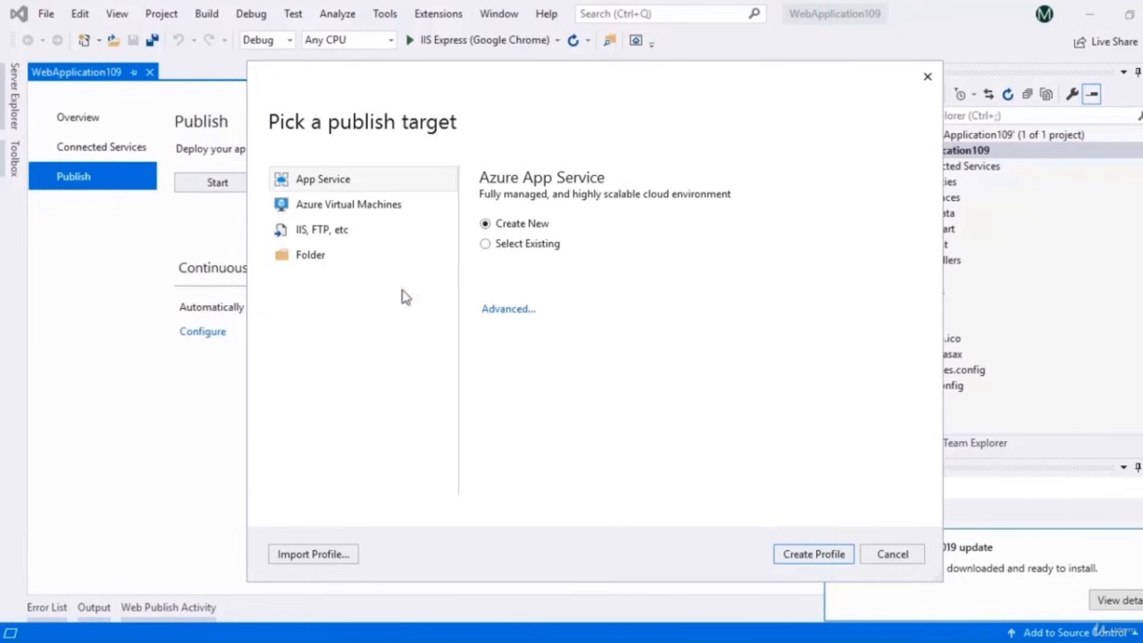
- Import marutitestapp123(stagingslot1).PublishSettings from Downloads as a Web Deploy publish profile
click(312, 556)
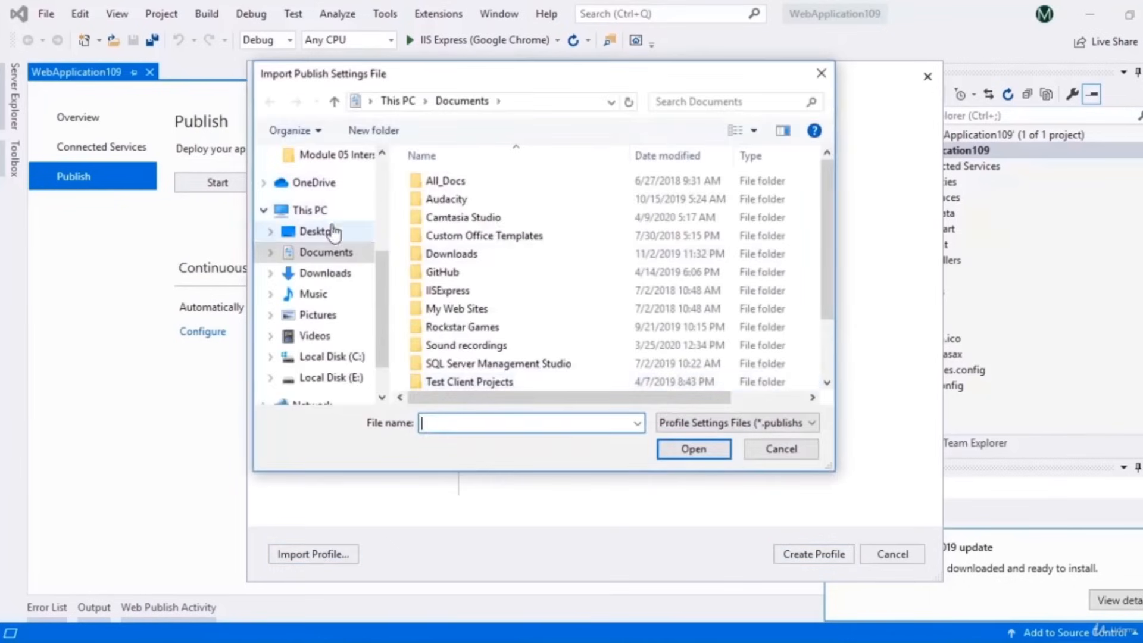
click(322, 275)
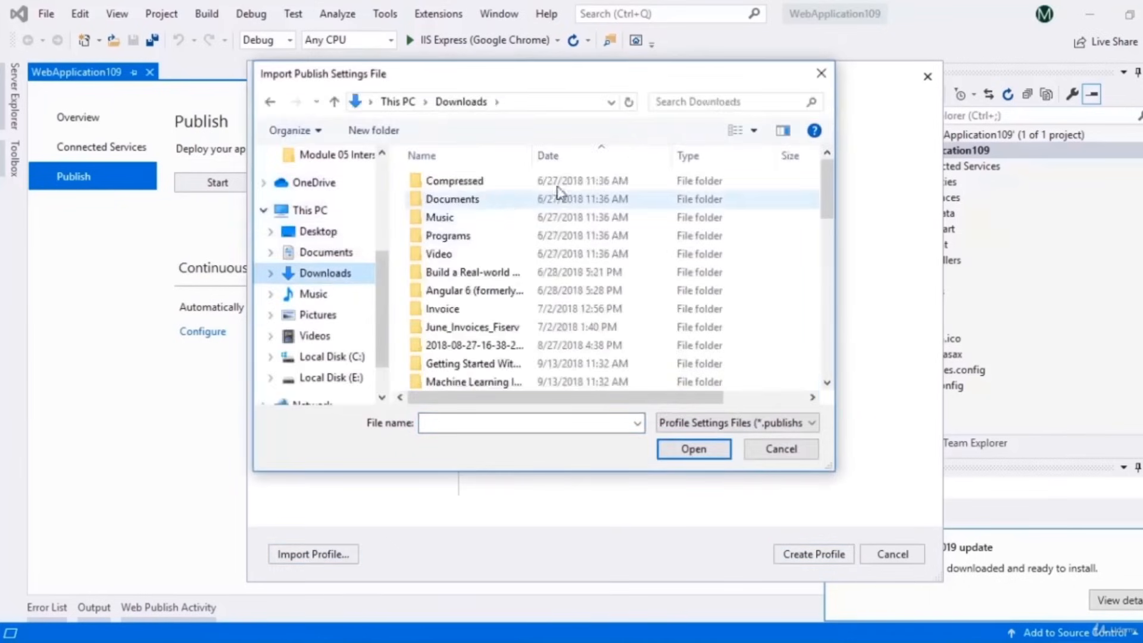
scroll(535, 292, down, 10)
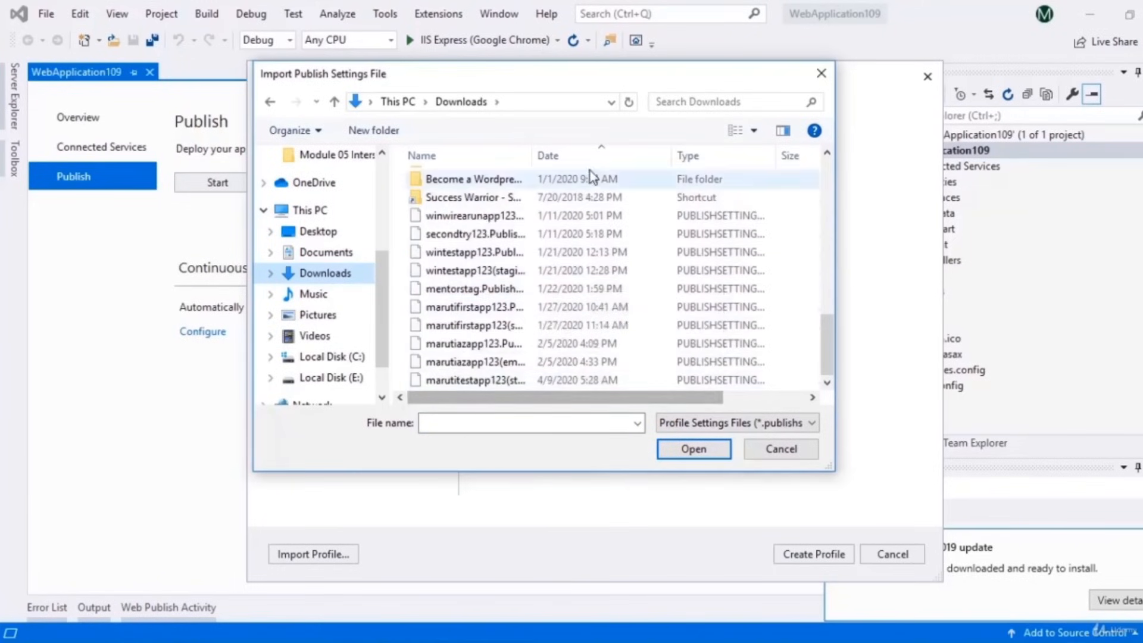
drag(530, 153, 744, 155)
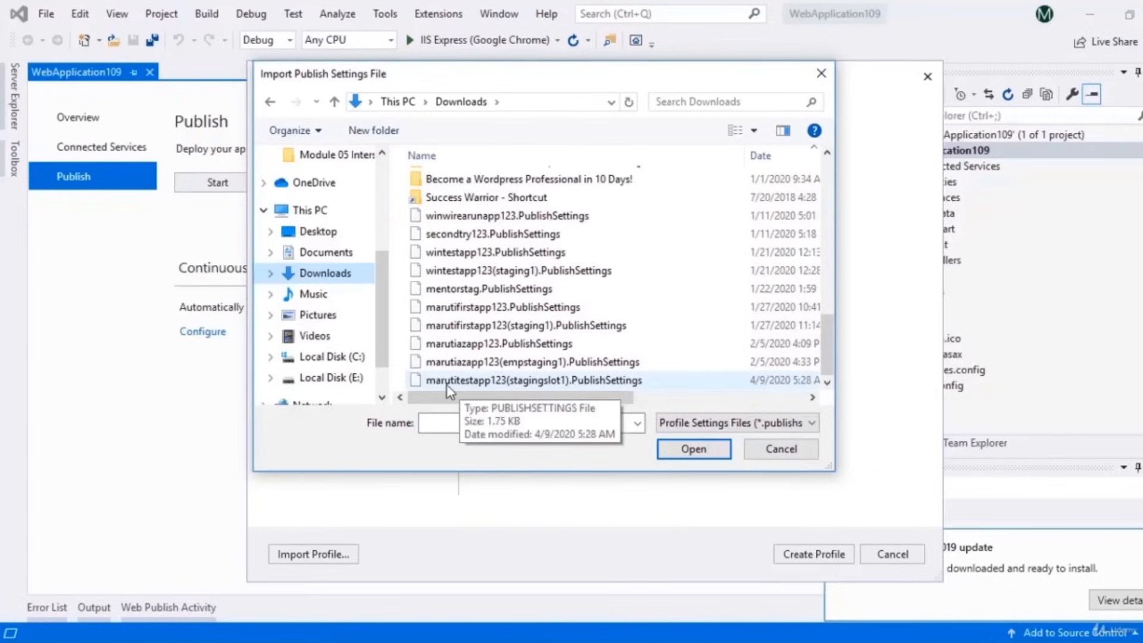
click(509, 385)
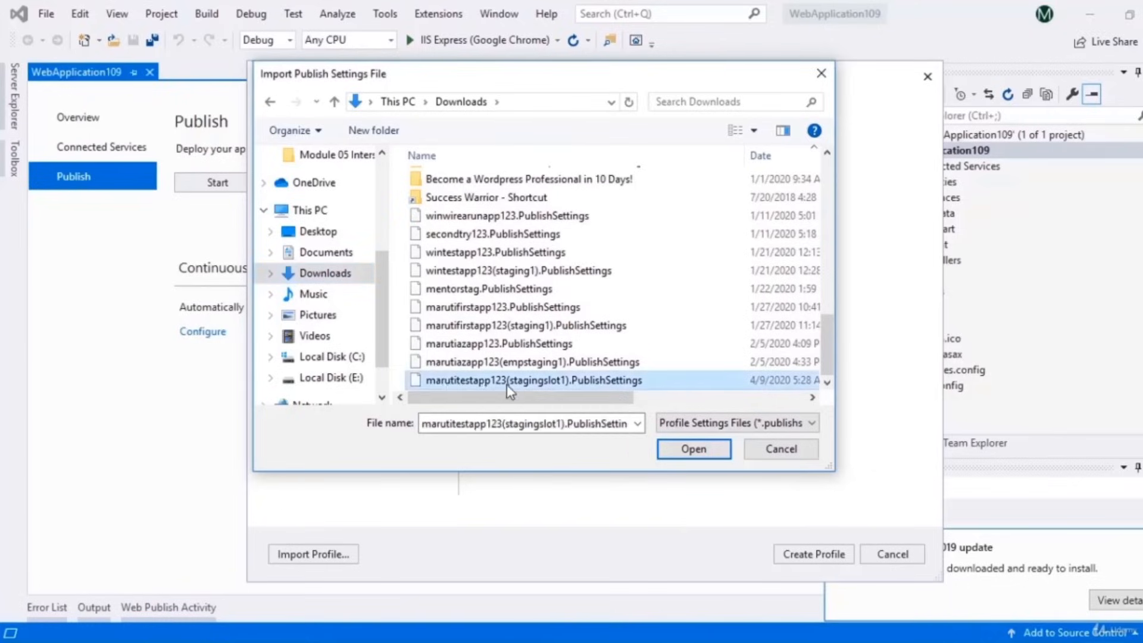
click(710, 449)
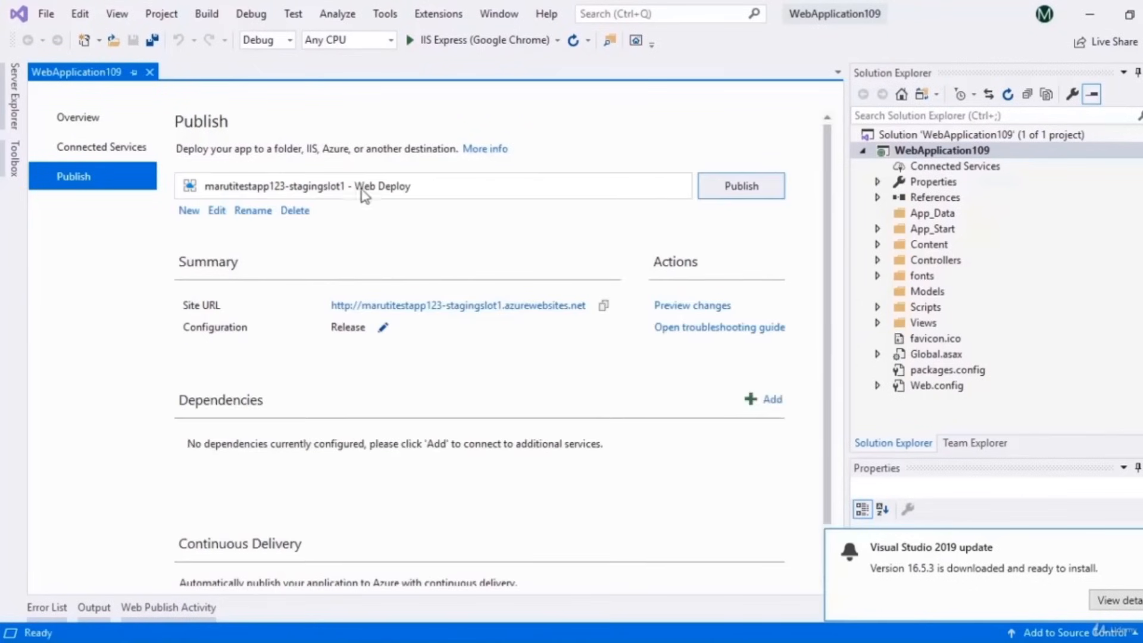
- Publish WebApplication109 to stagingslot1 and bring up the staging site in Chrome
click(764, 183)
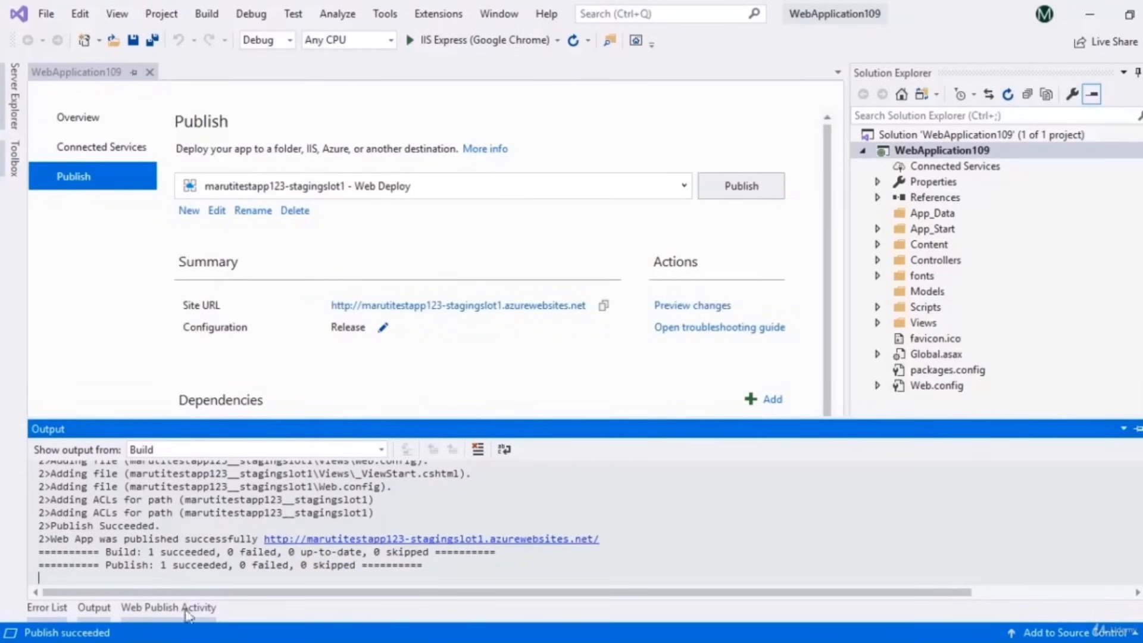
mouse_move(191, 640)
click(312, 598)
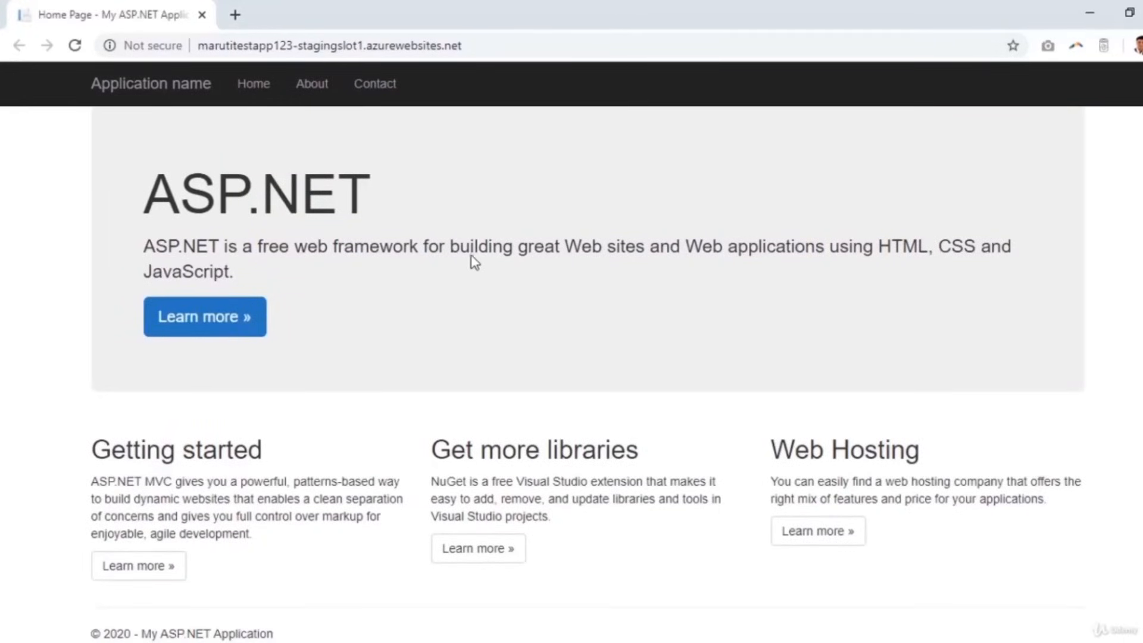
- Browse the staging site's Home, About and Contact pages, ending back on Home
click(242, 91)
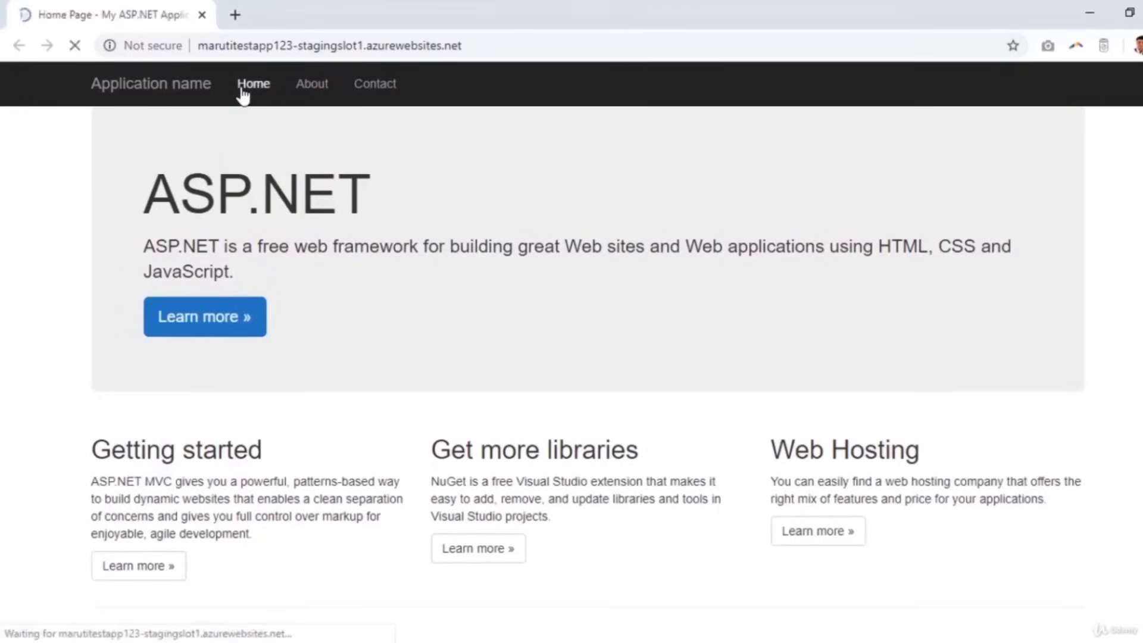
click(319, 96)
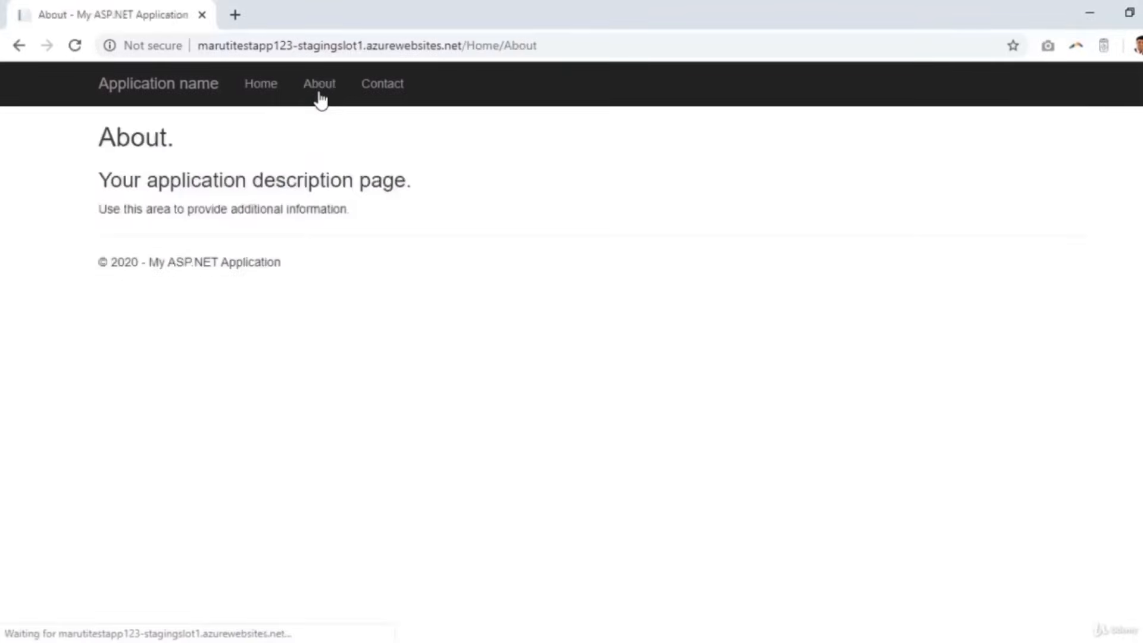
click(404, 97)
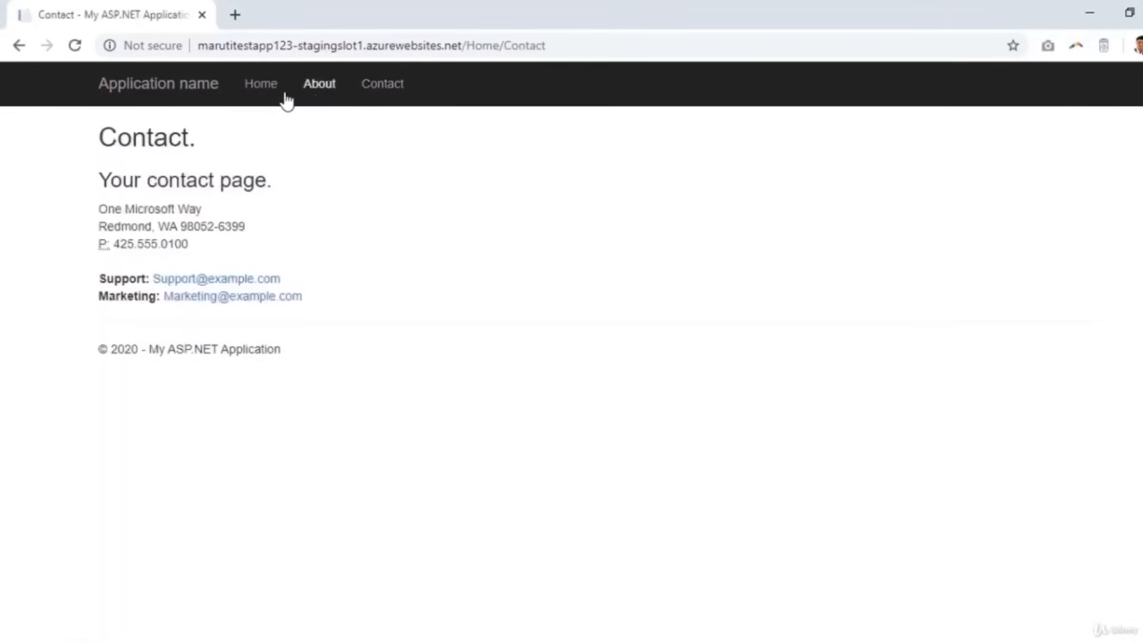
click(266, 97)
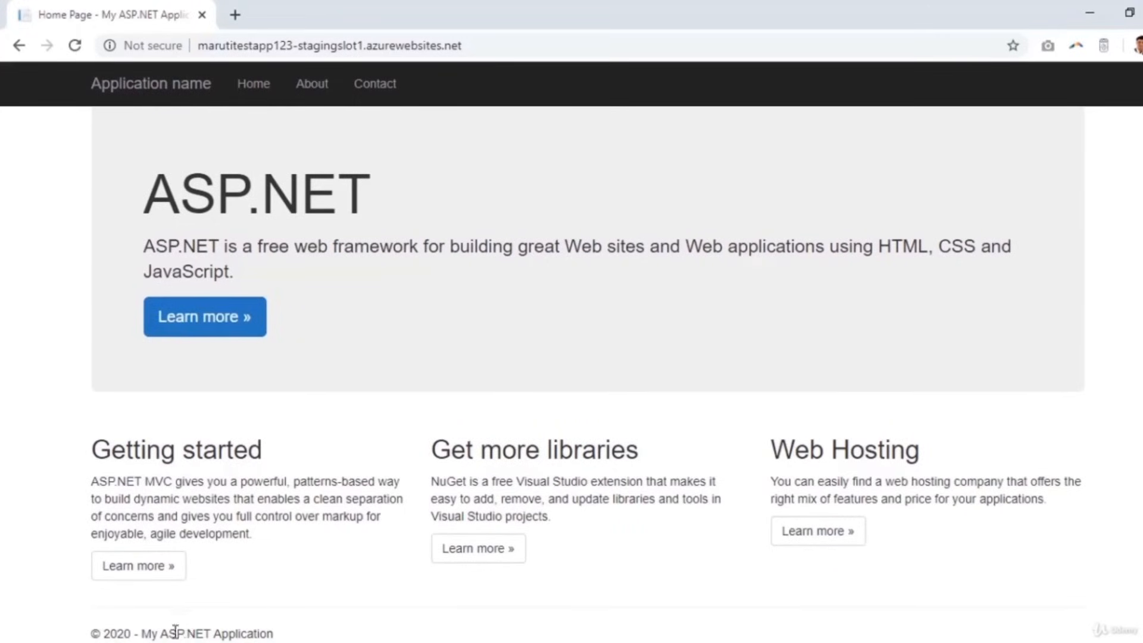
- Open the production app's overview in the portal and launch its main site in a new tab
mouse_move(187, 641)
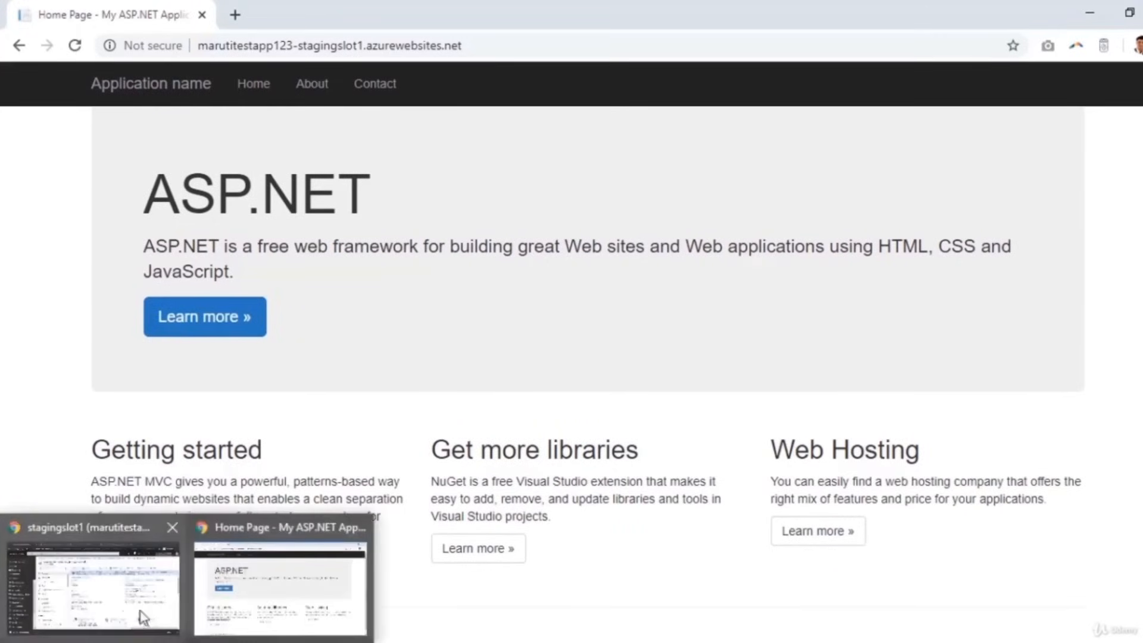
click(140, 610)
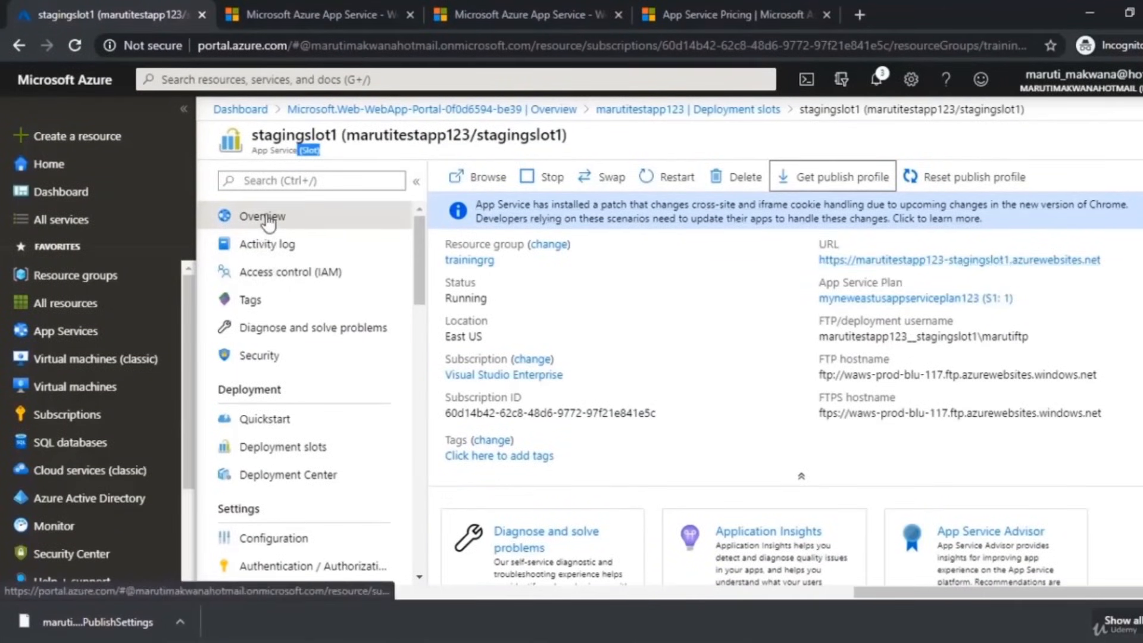
click(637, 111)
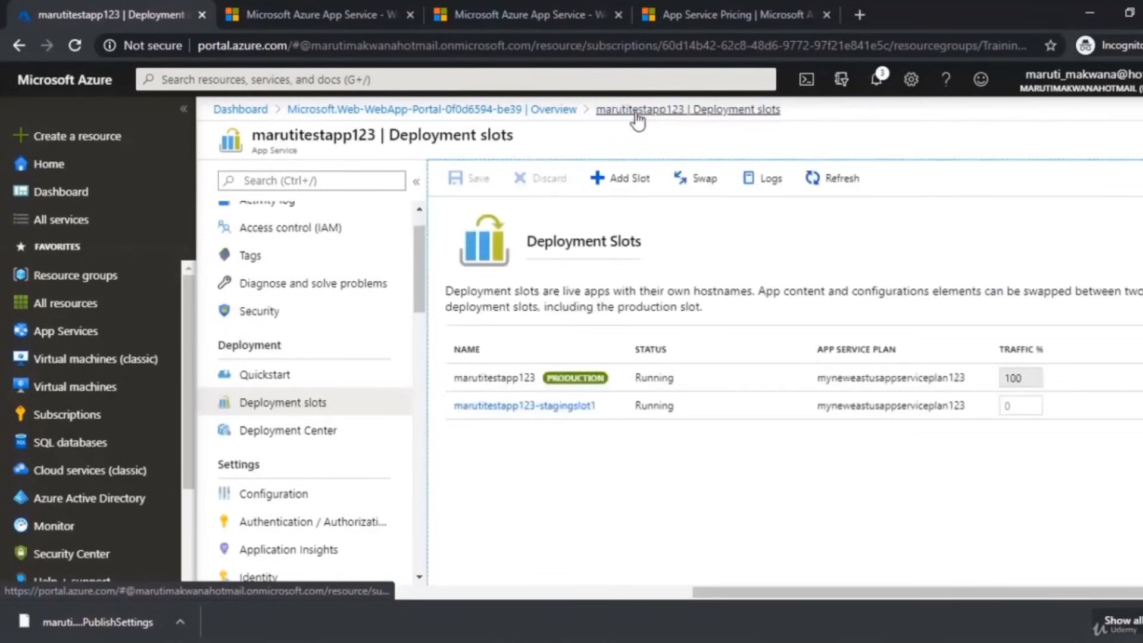
scroll(250, 280, up, 1)
click(284, 220)
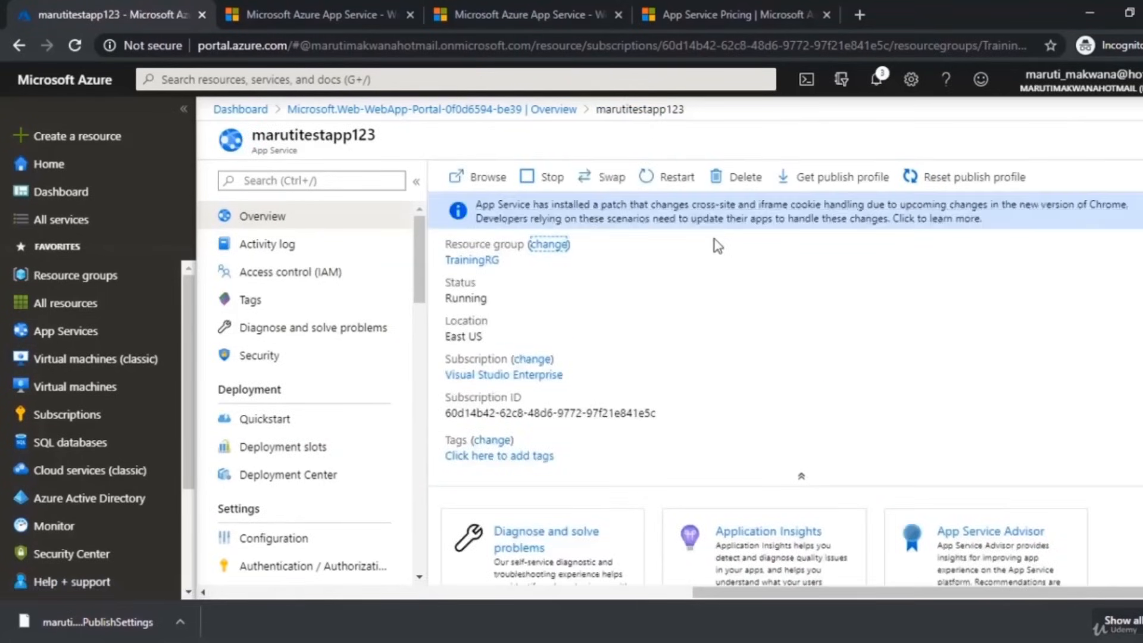
click(887, 261)
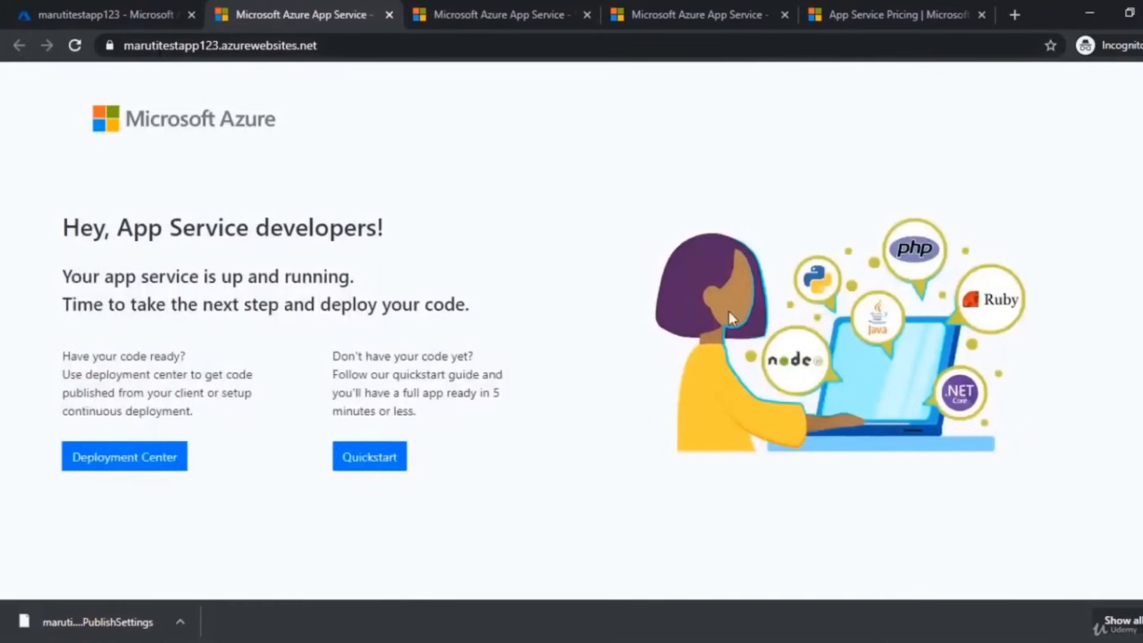
- Compare the staging site window with the main site, then open marutitestapp123's Deployment slots
mouse_move(149, 636)
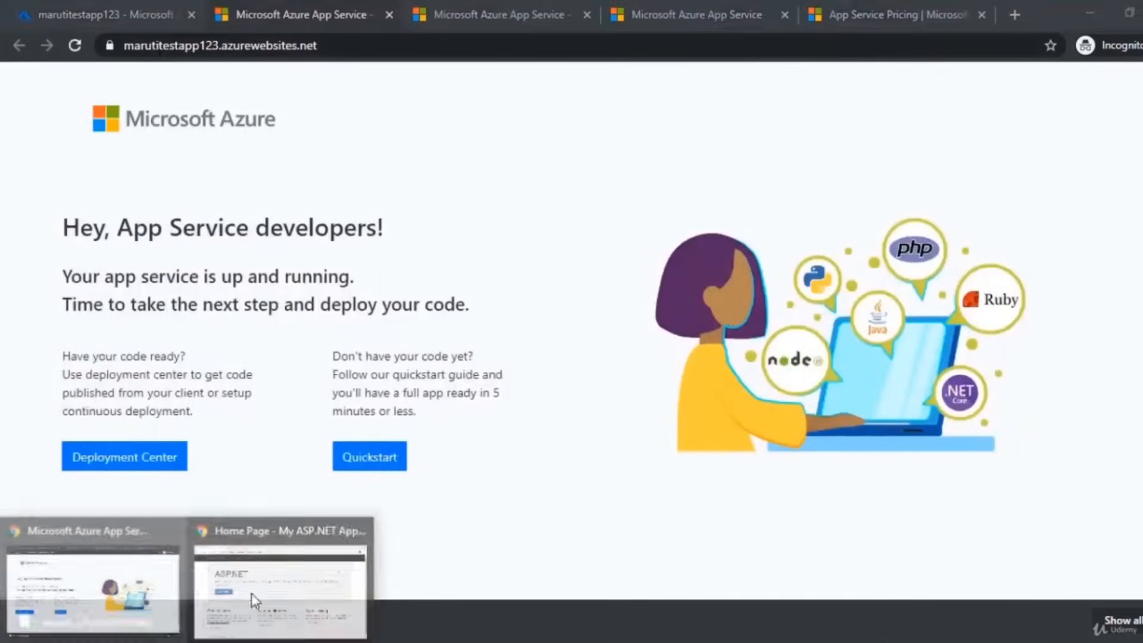
click(238, 580)
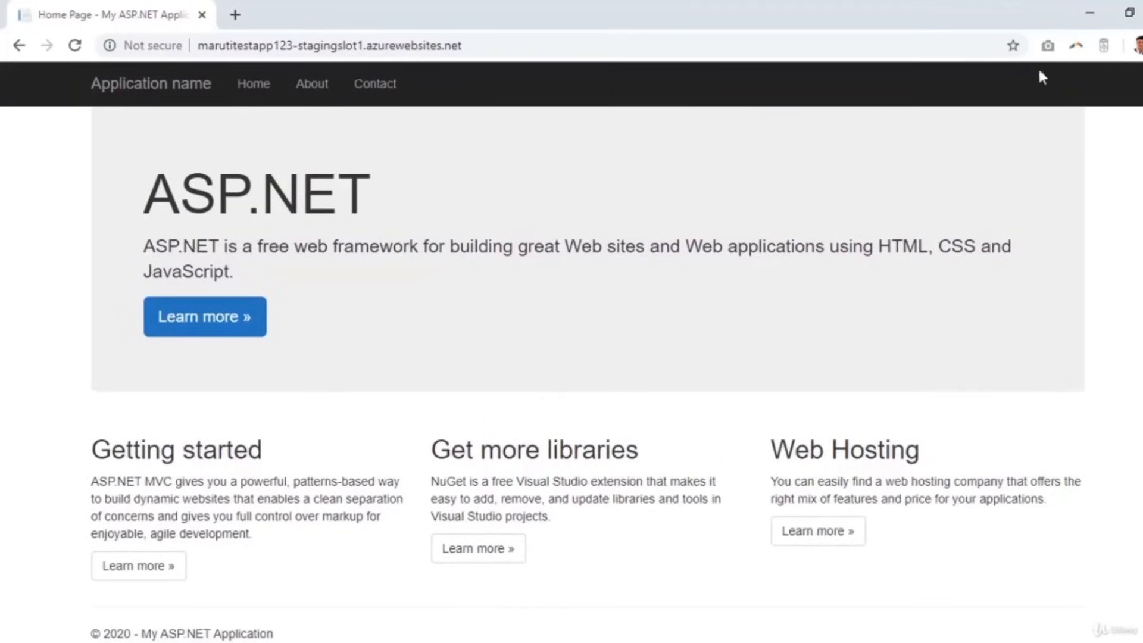
click(1100, 18)
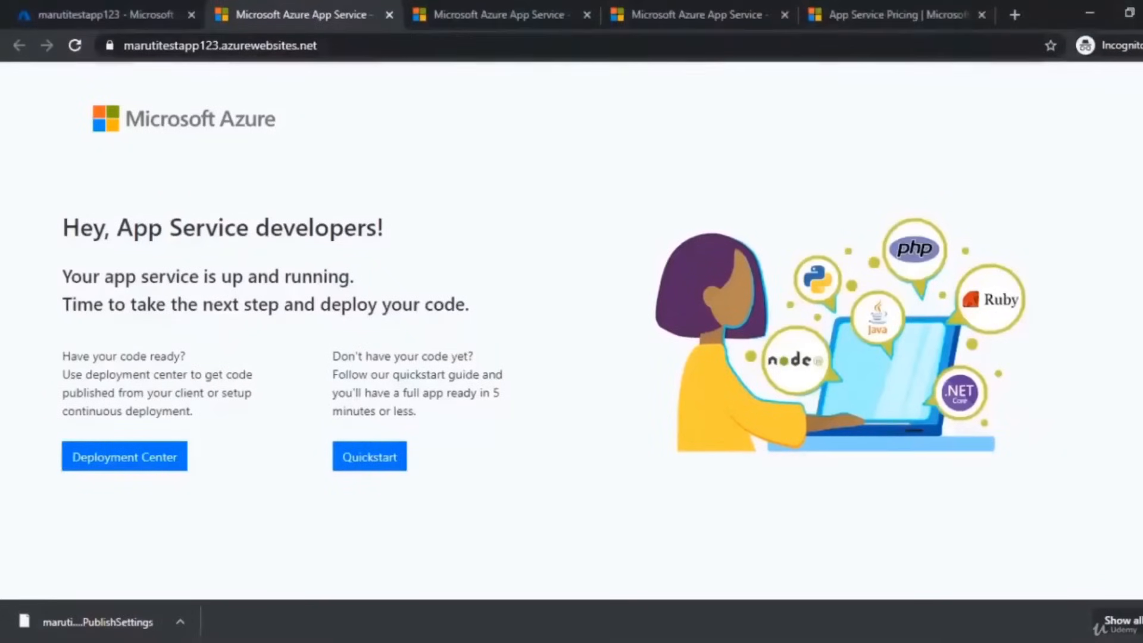
drag(200, 45, 341, 45)
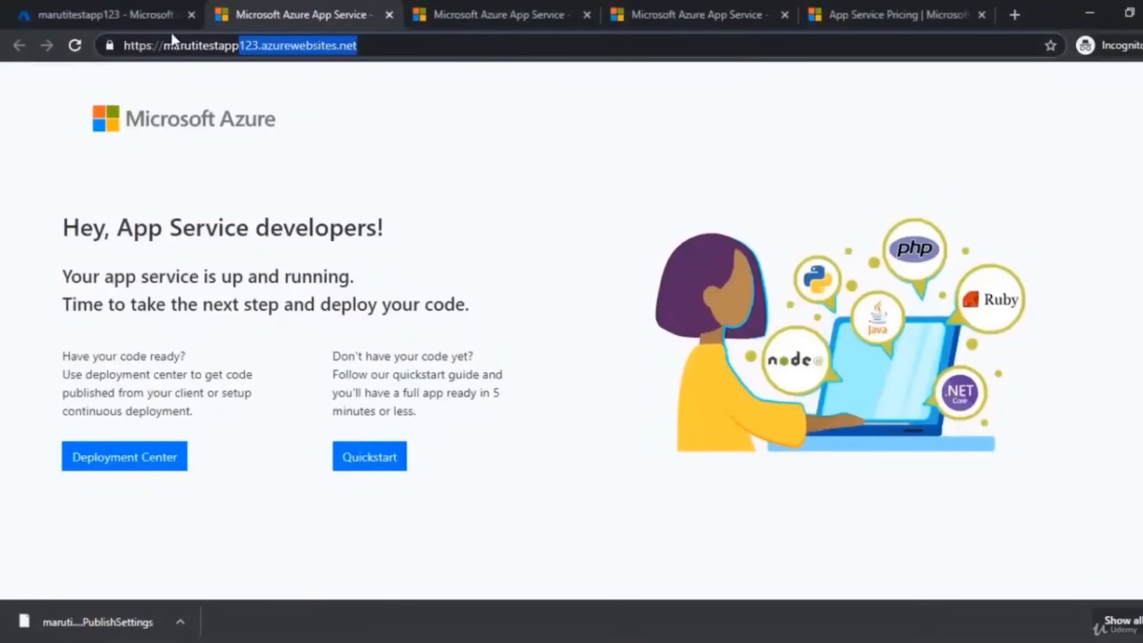
click(147, 16)
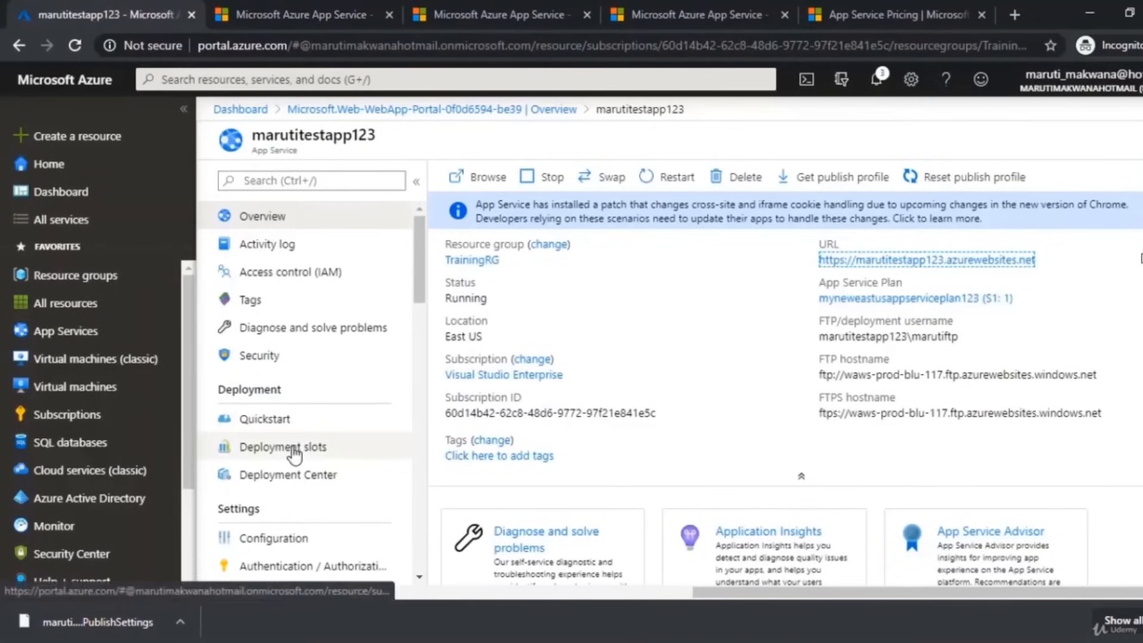
scroll(295, 456, down, 3)
click(298, 277)
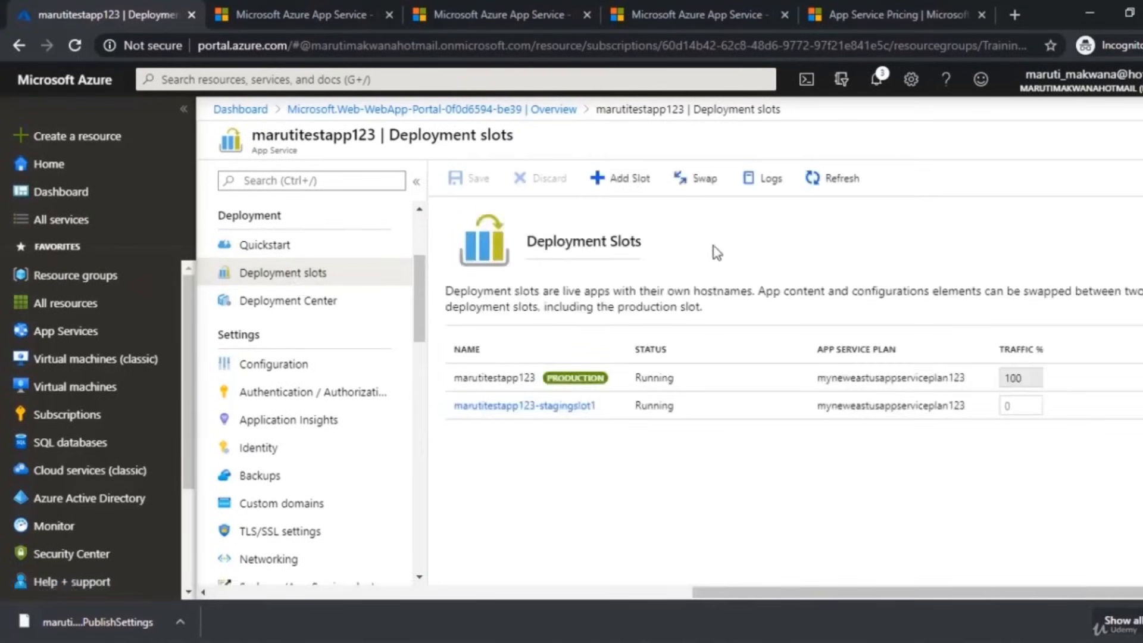
- Swap source stagingslot1 with target production and close the panel once it succeeds
click(703, 189)
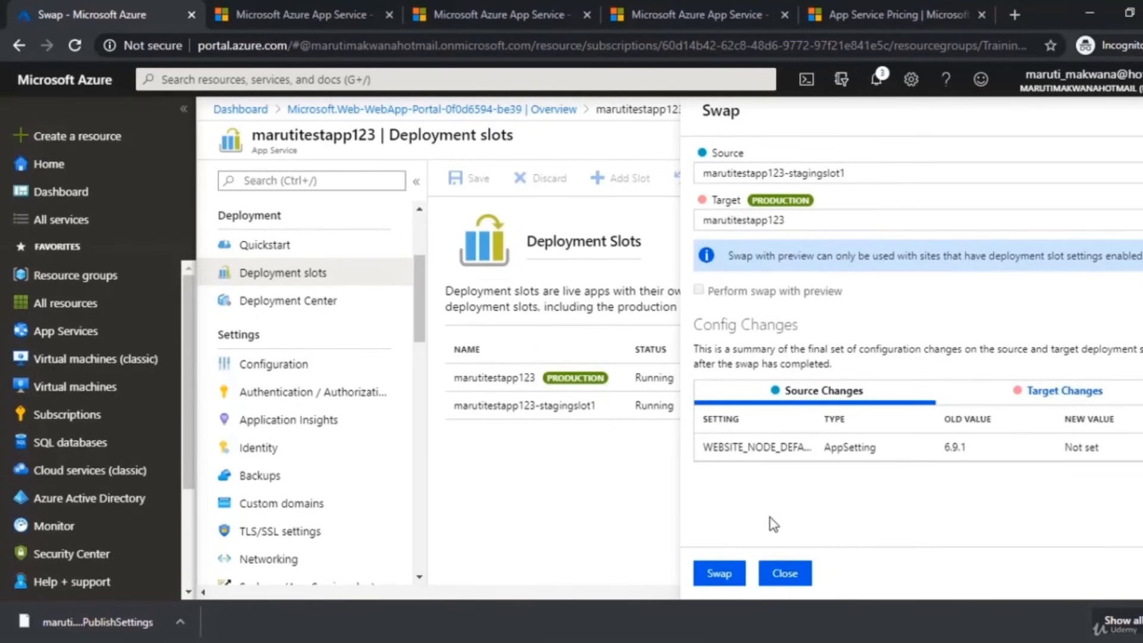
click(720, 574)
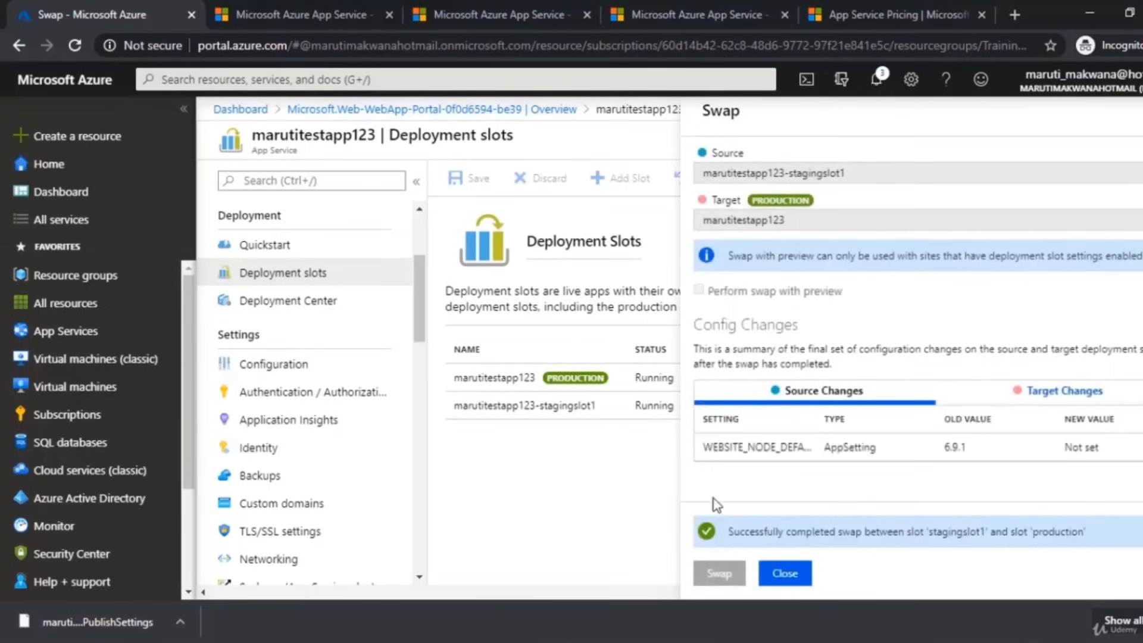
click(799, 574)
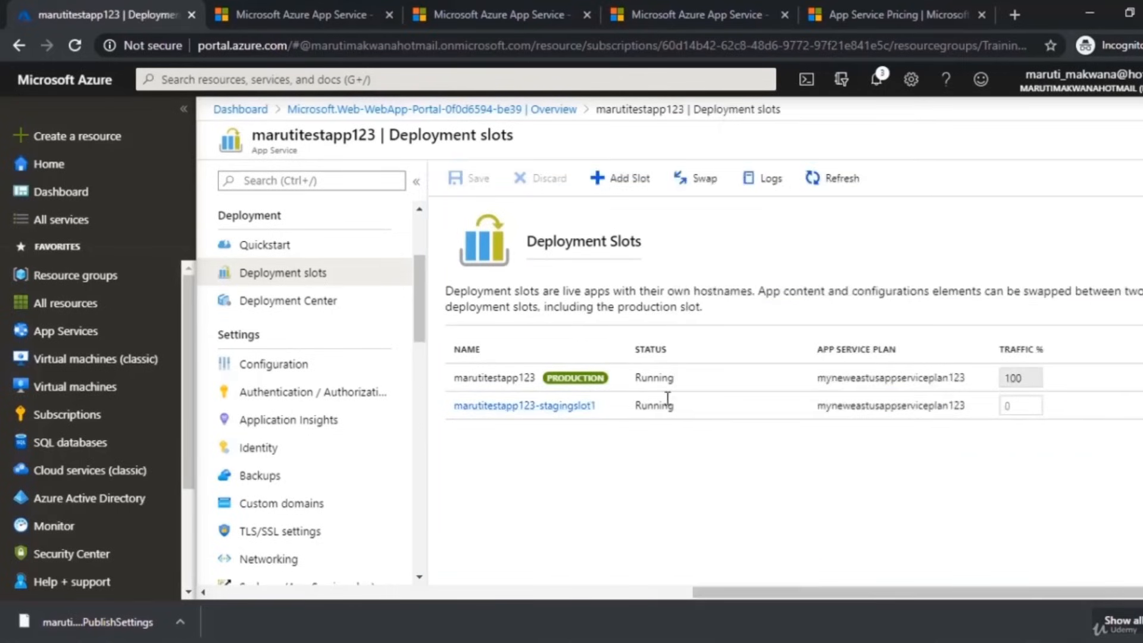
- Reload the main URL (now the ASP.NET app) and the staging URL (default App Service page)
click(337, 12)
click(328, 86)
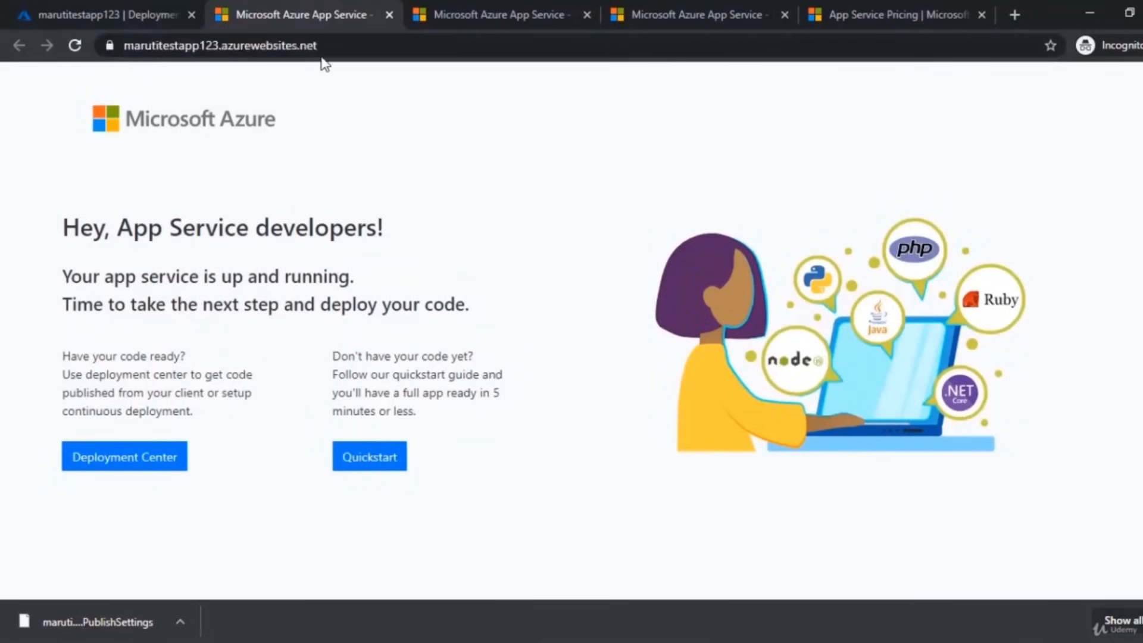
click(74, 46)
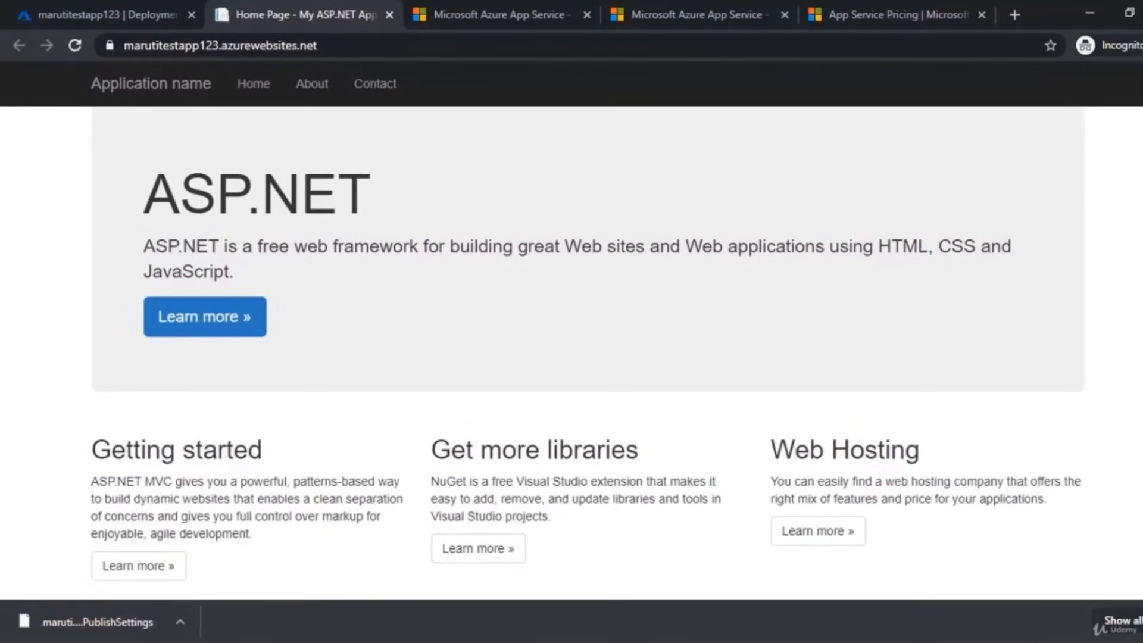
click(274, 603)
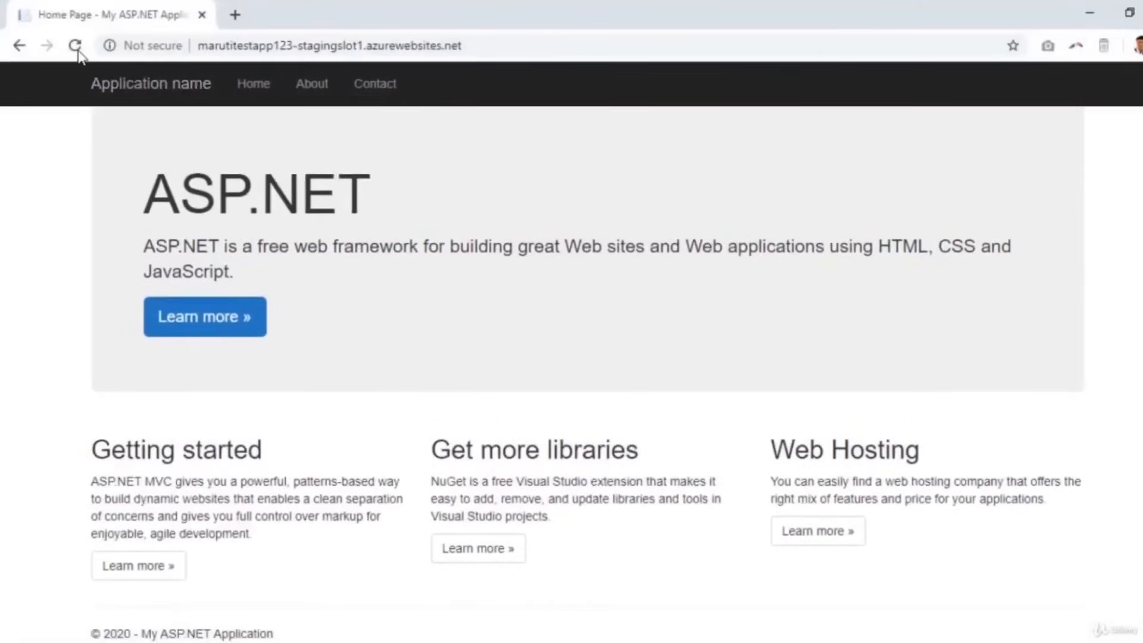
click(78, 48)
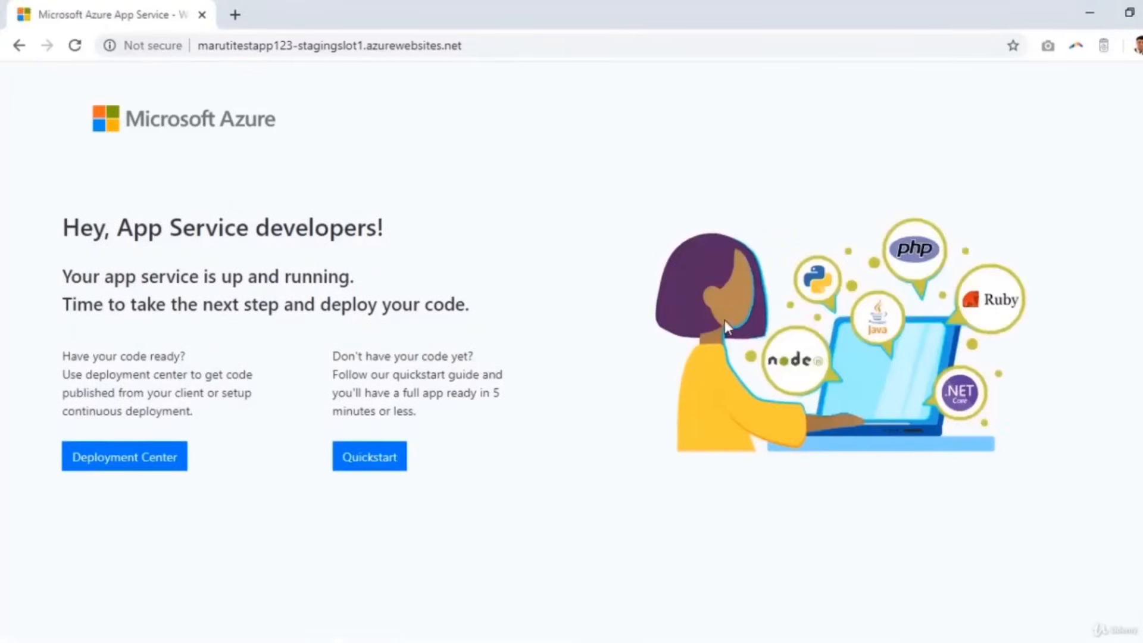
click(1090, 12)
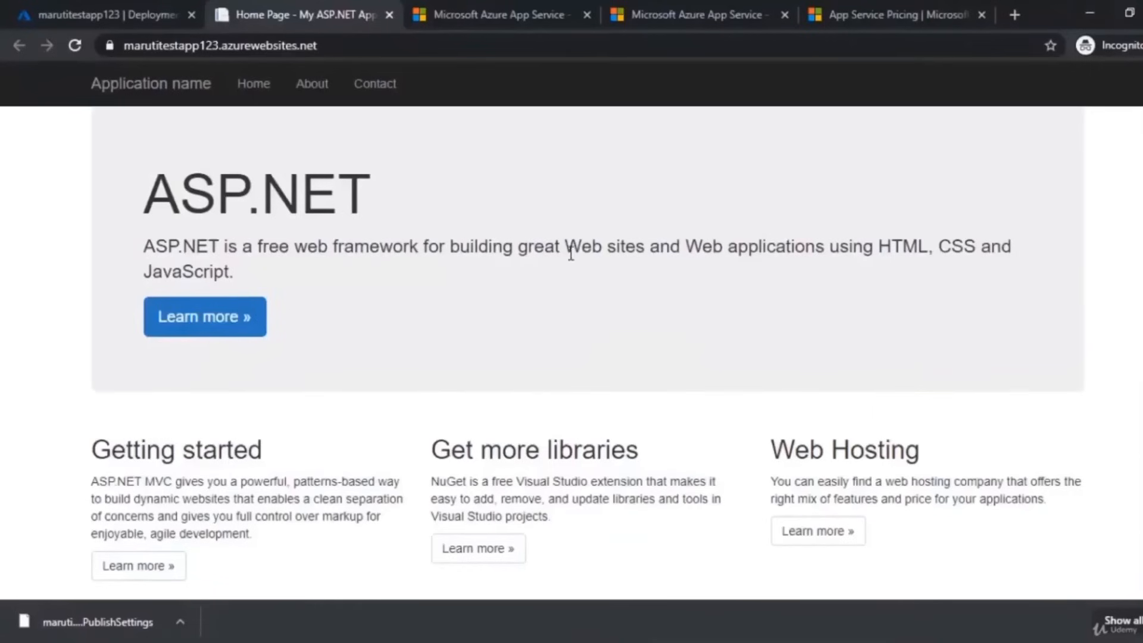
click(75, 12)
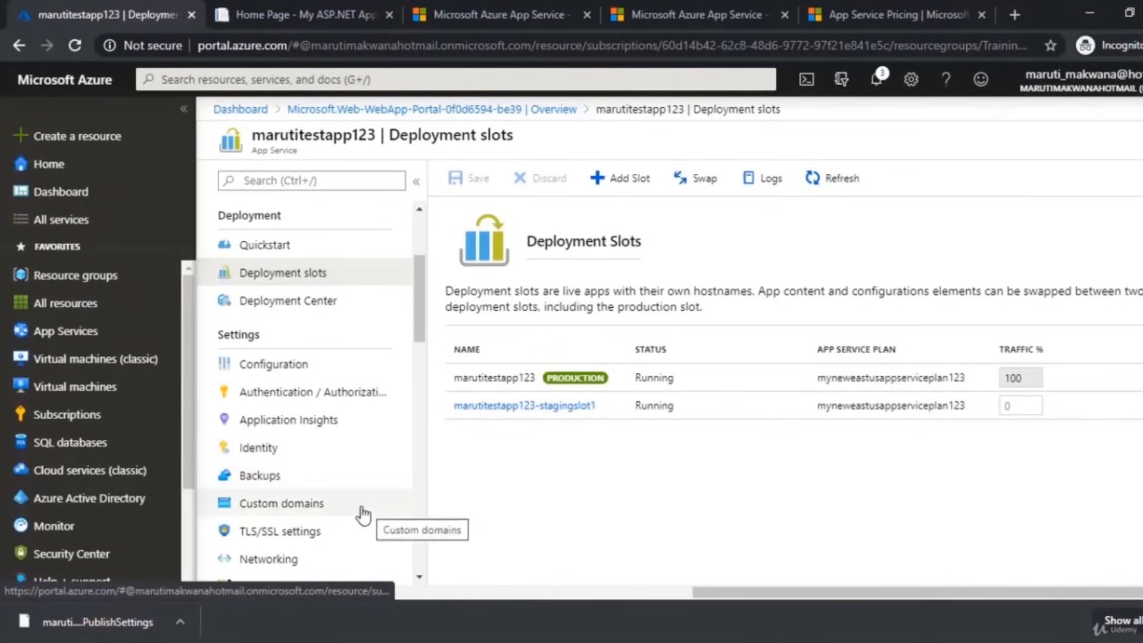
- Open Backups for marutitestapp123 and enter Backup Configuration via the 'Backup is not configured' banner
click(264, 481)
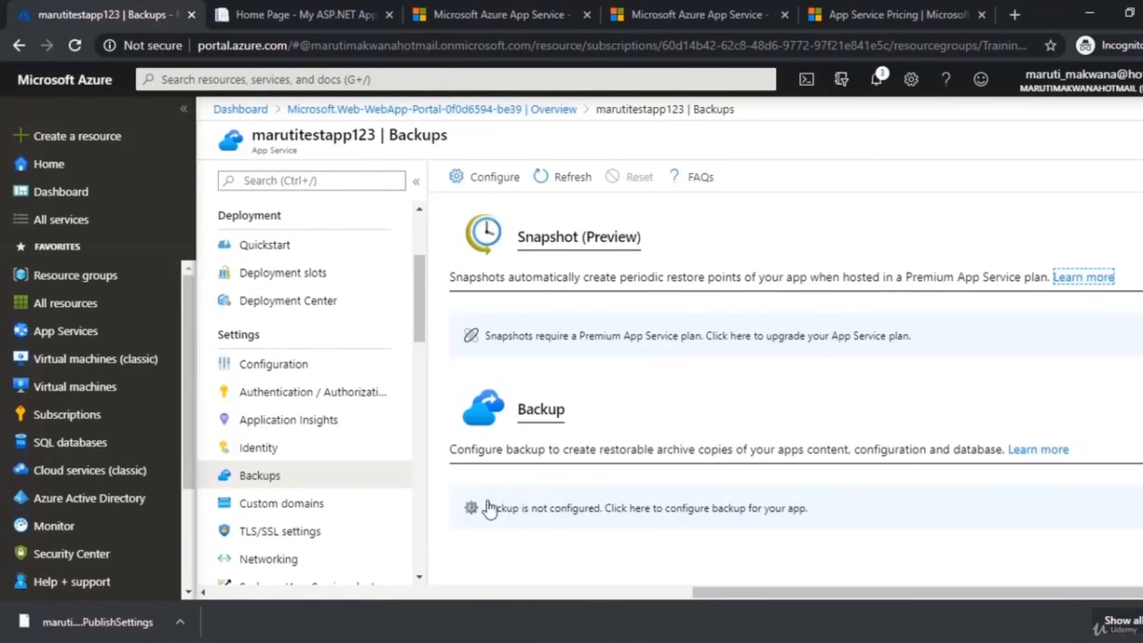
click(679, 515)
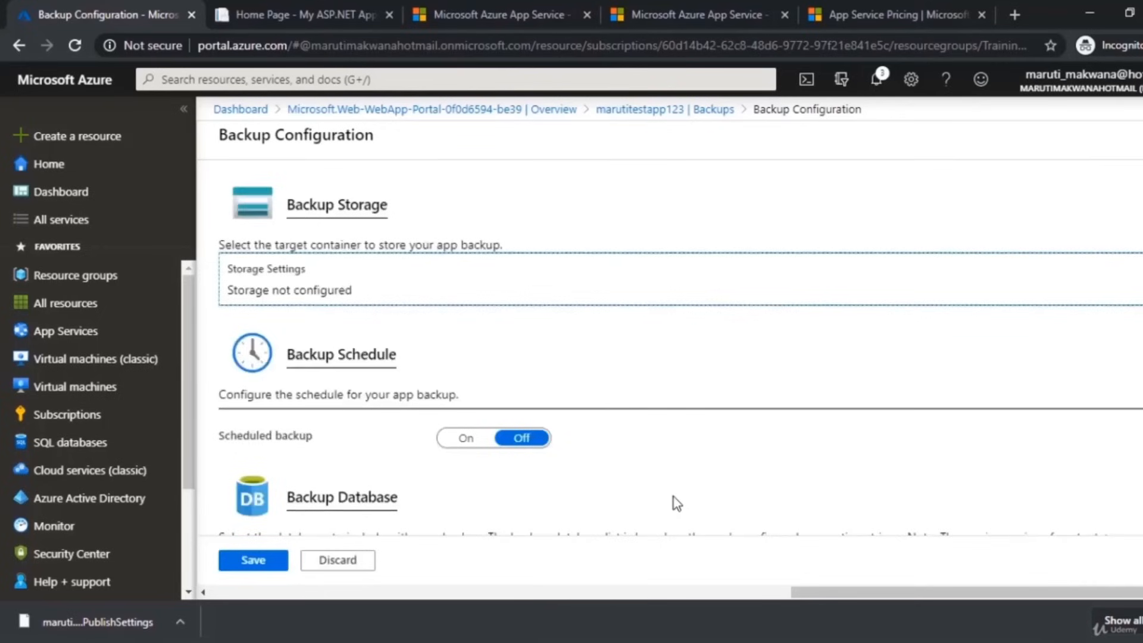
- Switch scheduled backup On, running every 1 hour with retention kept at 30 days
scroll(675, 503, down, 2)
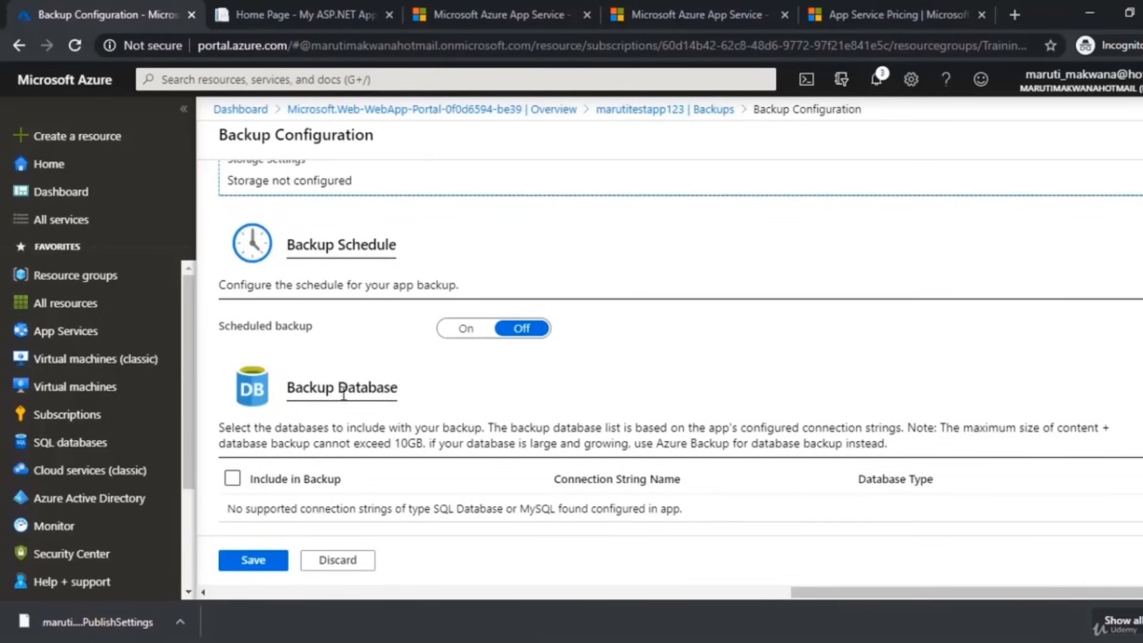
click(462, 329)
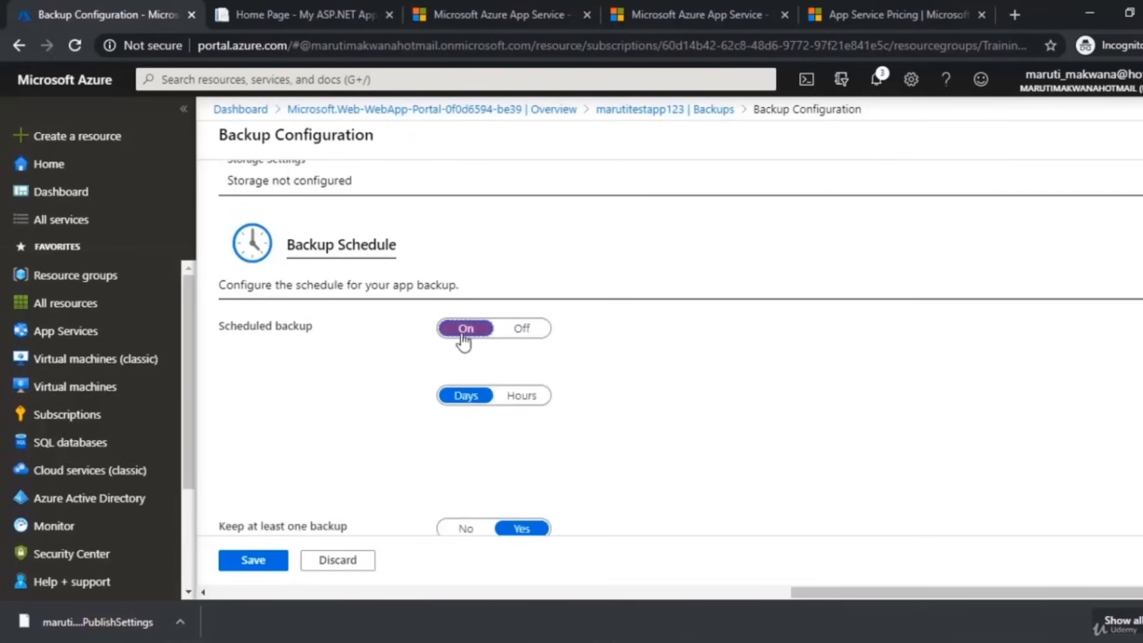
scroll(377, 411, down, 3)
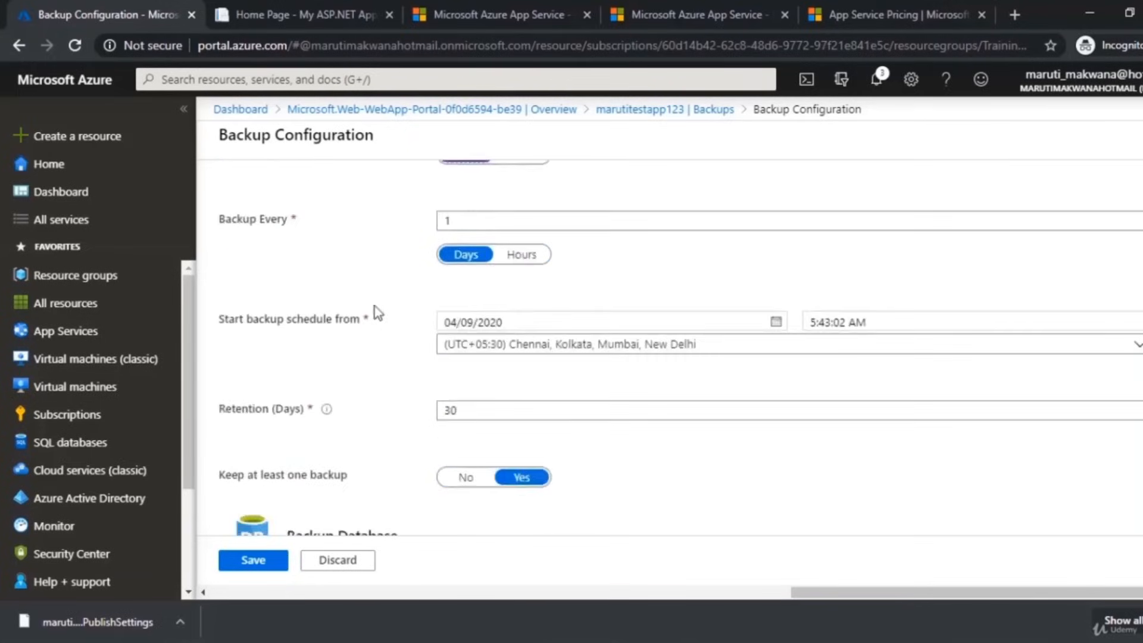
click(519, 254)
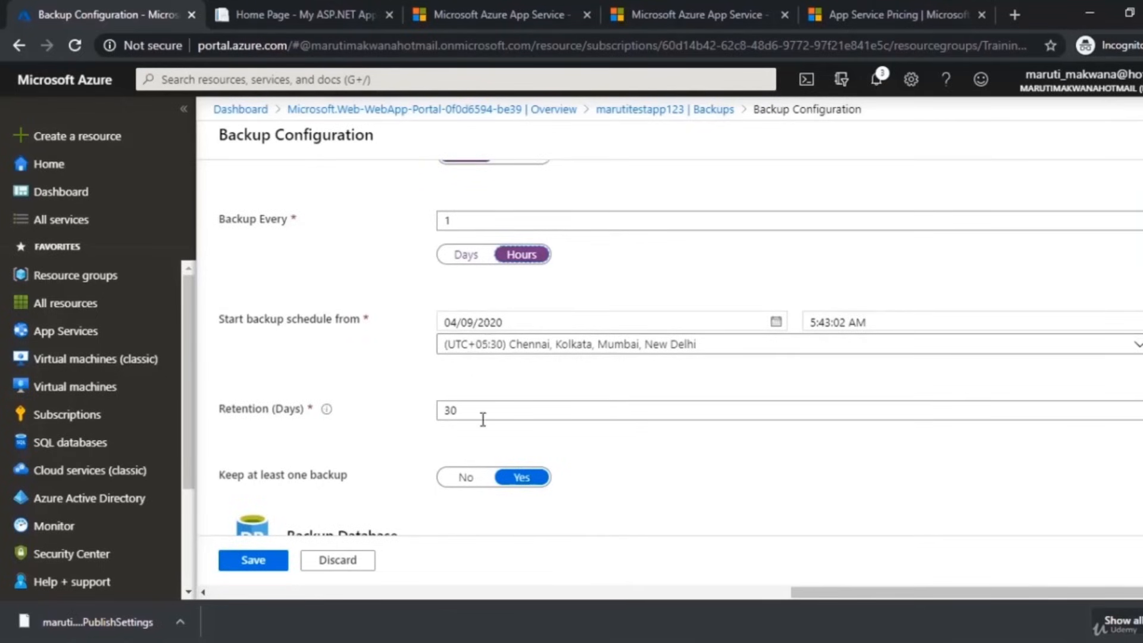
drag(482, 416, 369, 417)
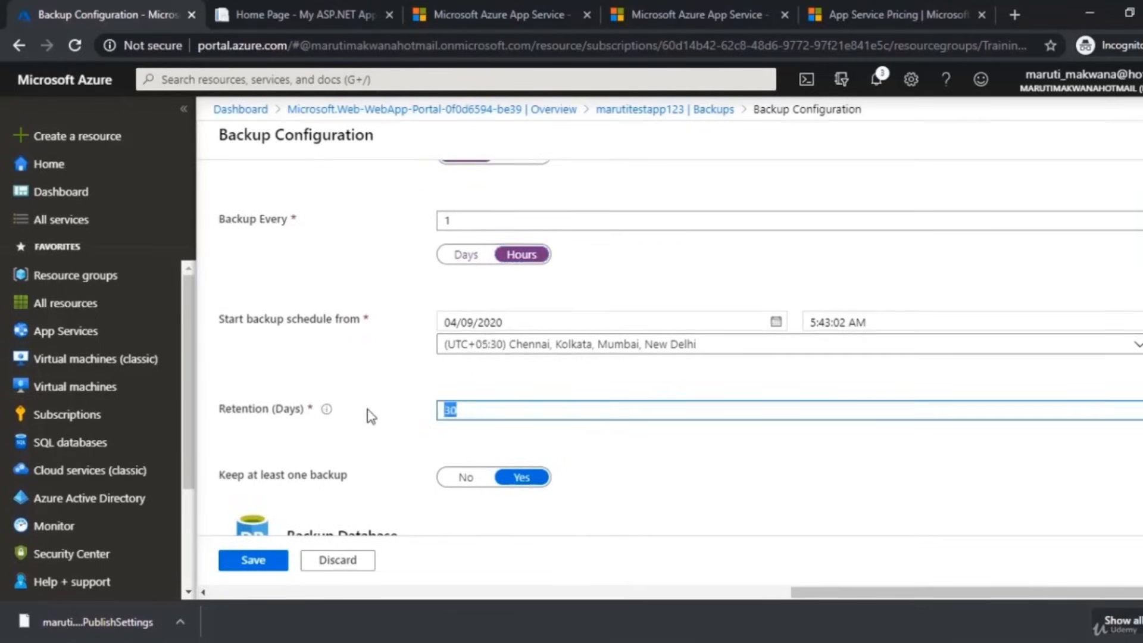
scroll(369, 416, down, 2)
click(620, 420)
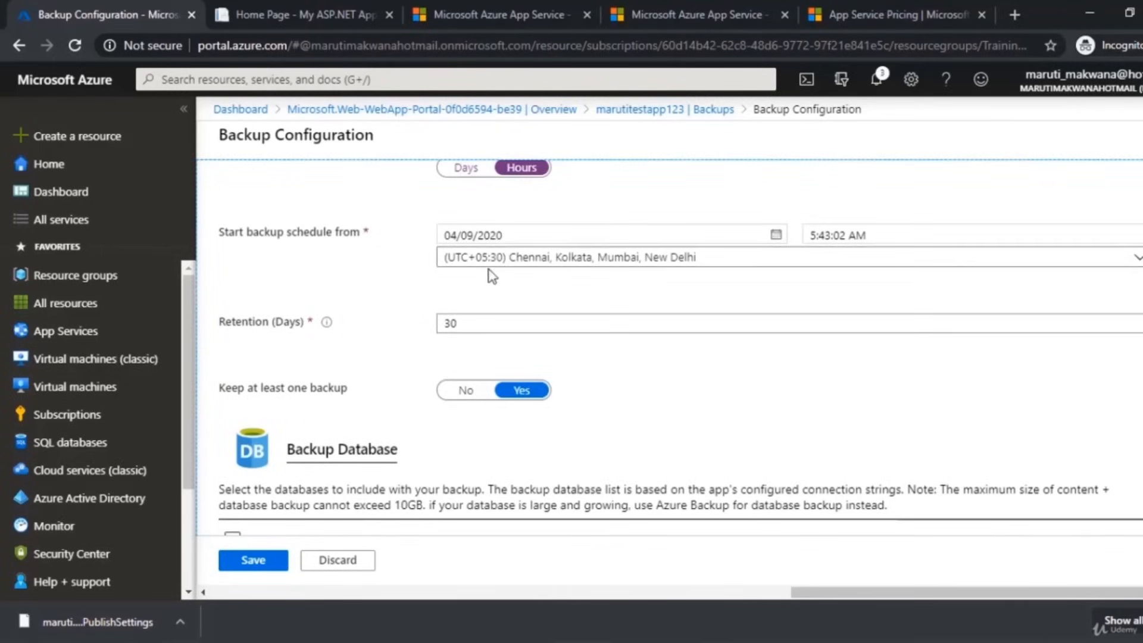
scroll(530, 458, down, 1)
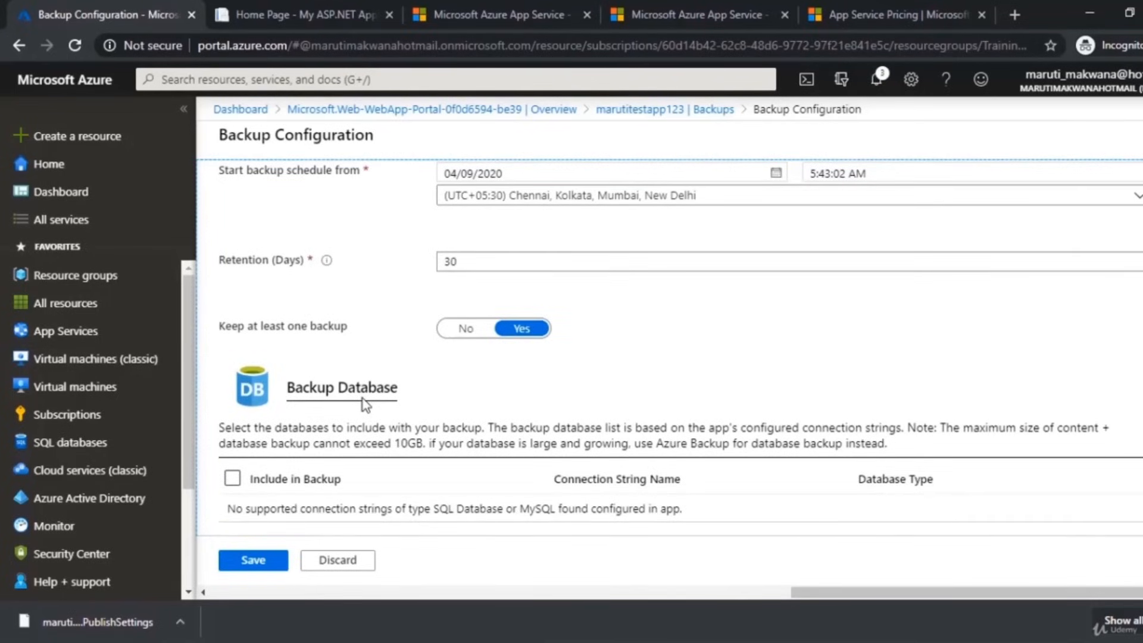
scroll(640, 439, up, 5)
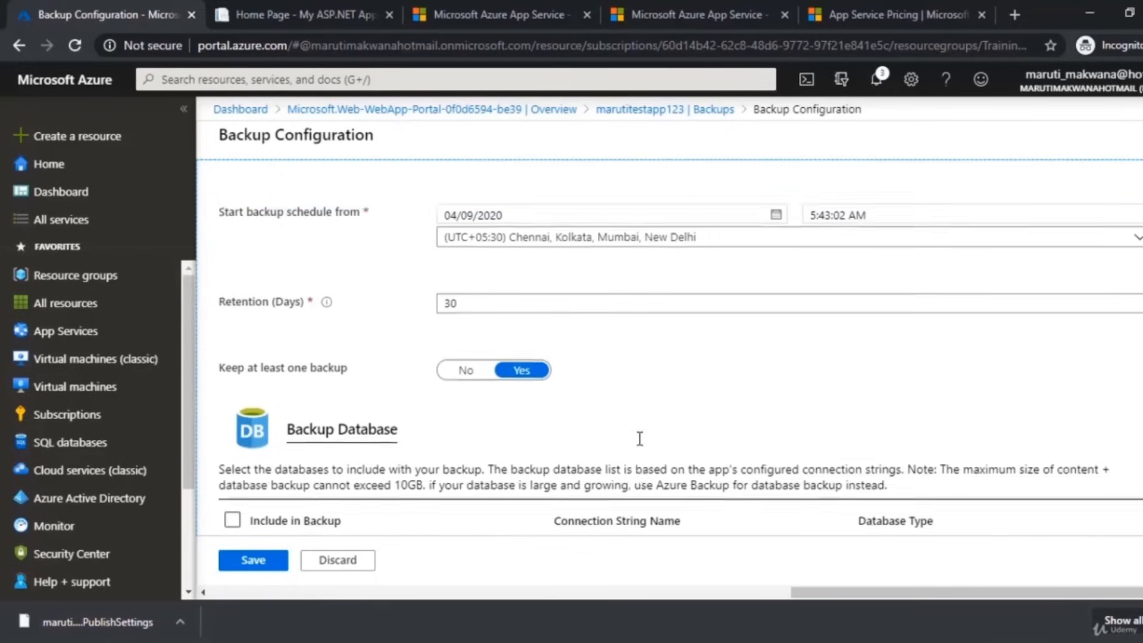
scroll(640, 439, down, 4)
scroll(640, 439, up, 5)
scroll(640, 439, up, 1)
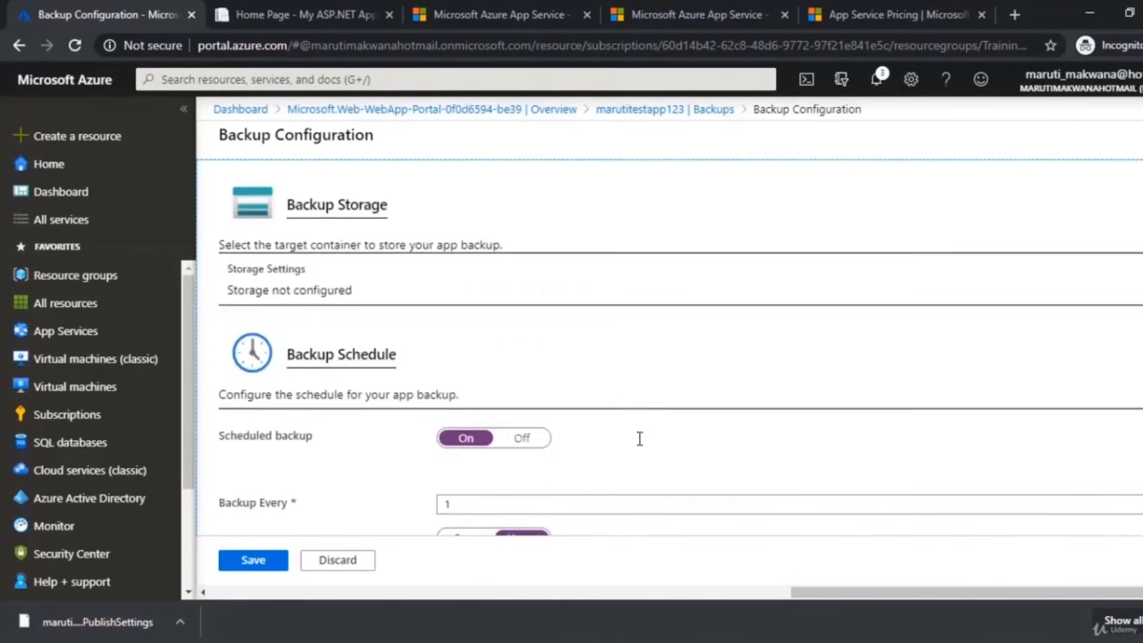
scroll(640, 439, down, 4)
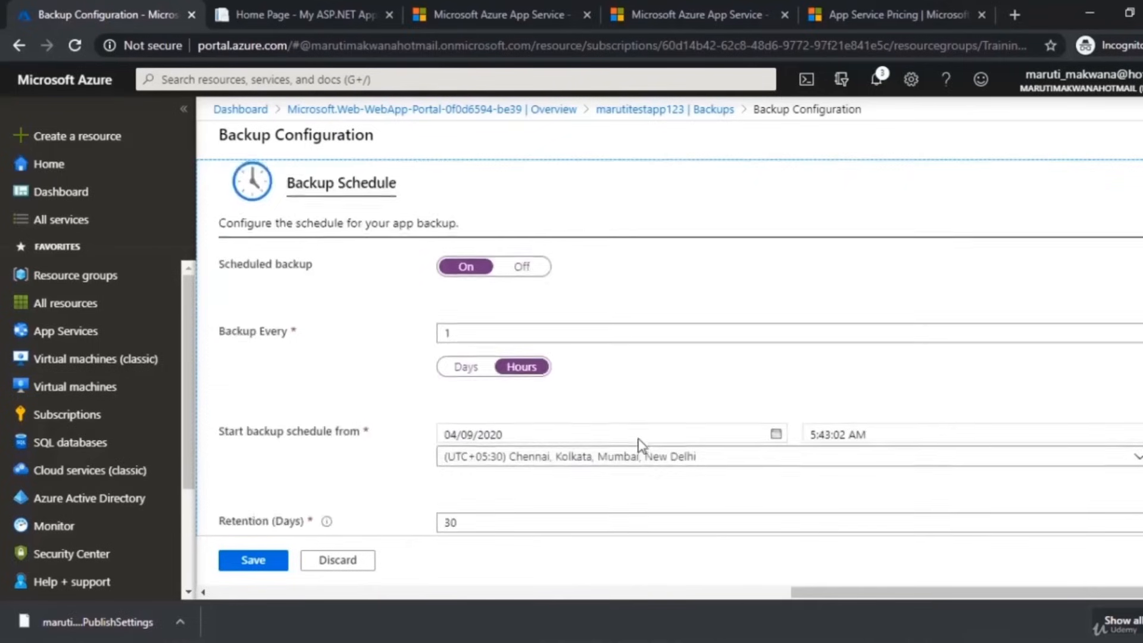
scroll(639, 440, up, 4)
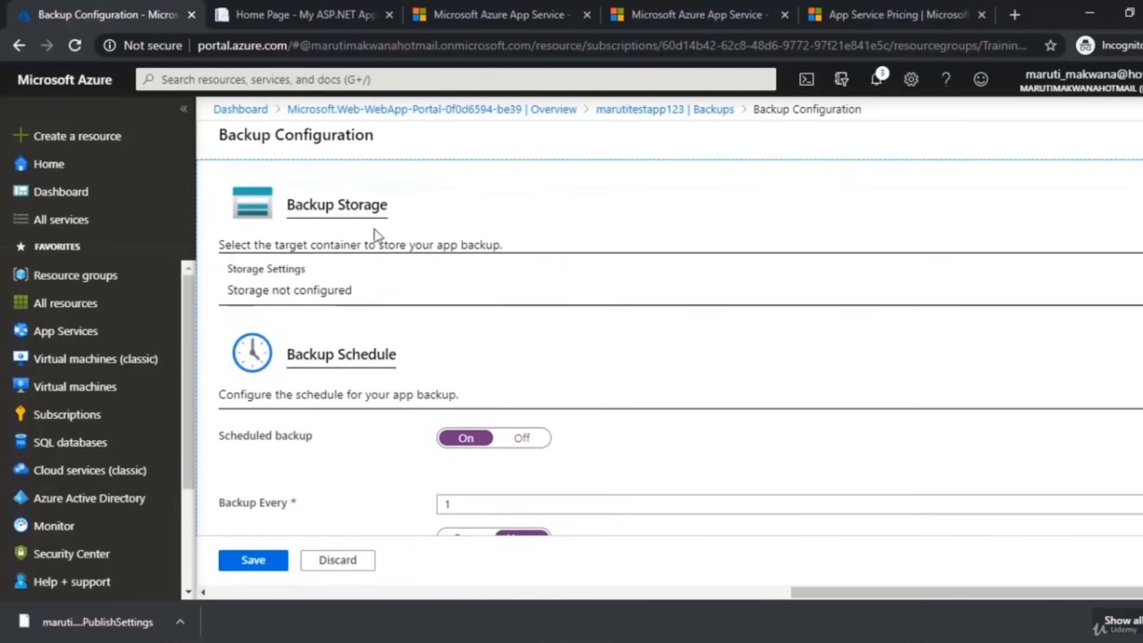
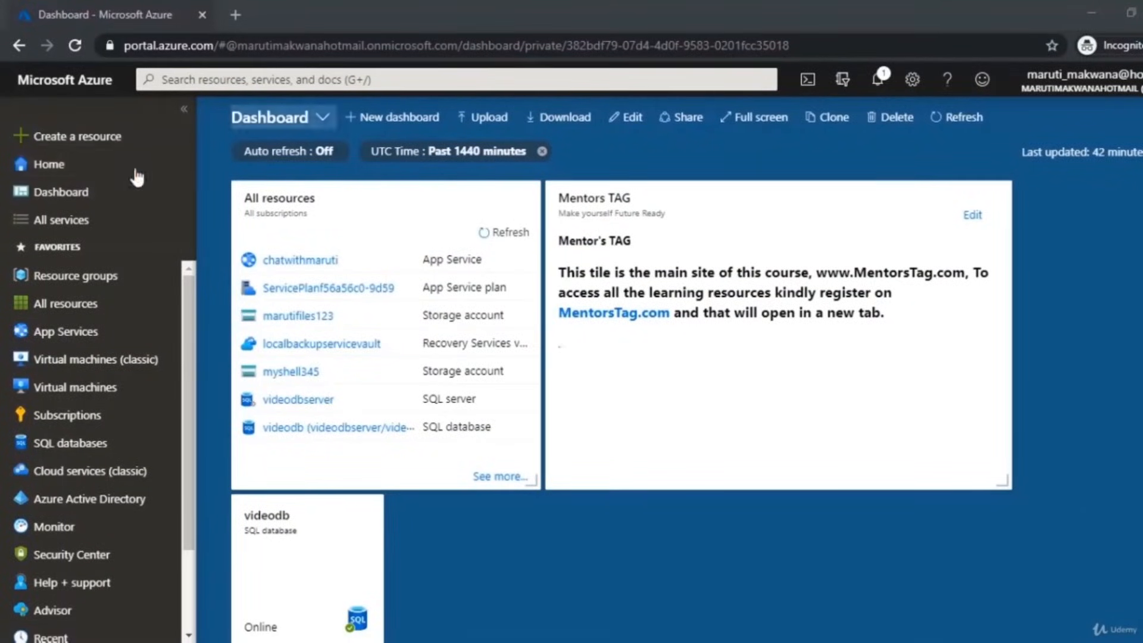
- Start a new Function App in a newly created resource group TrainingRG
click(71, 152)
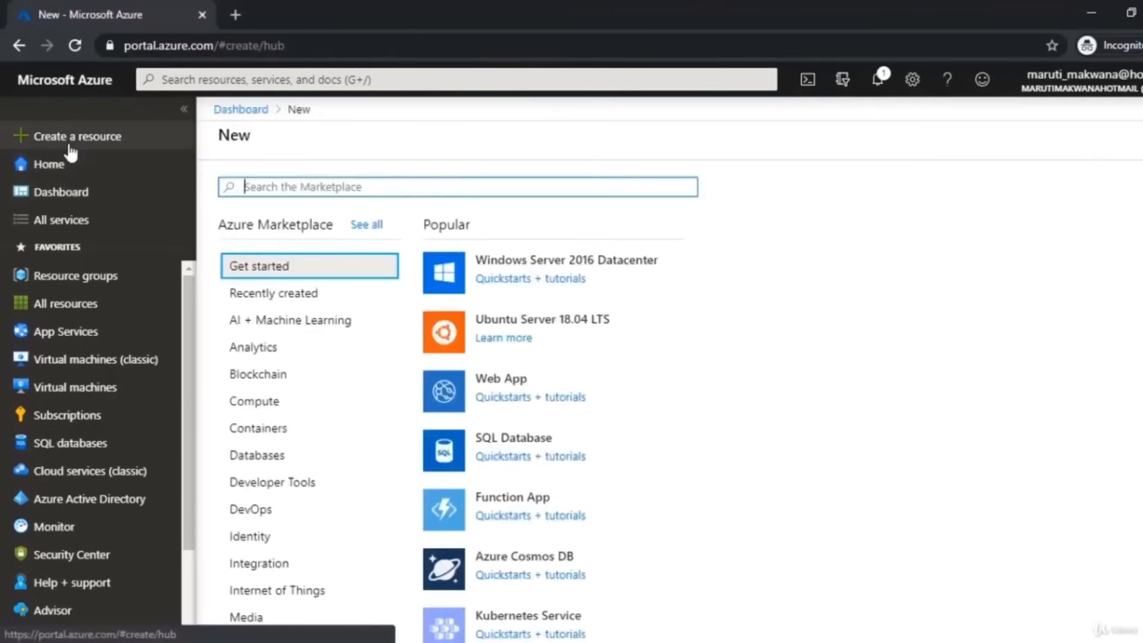
scroll(501, 415, down, 2)
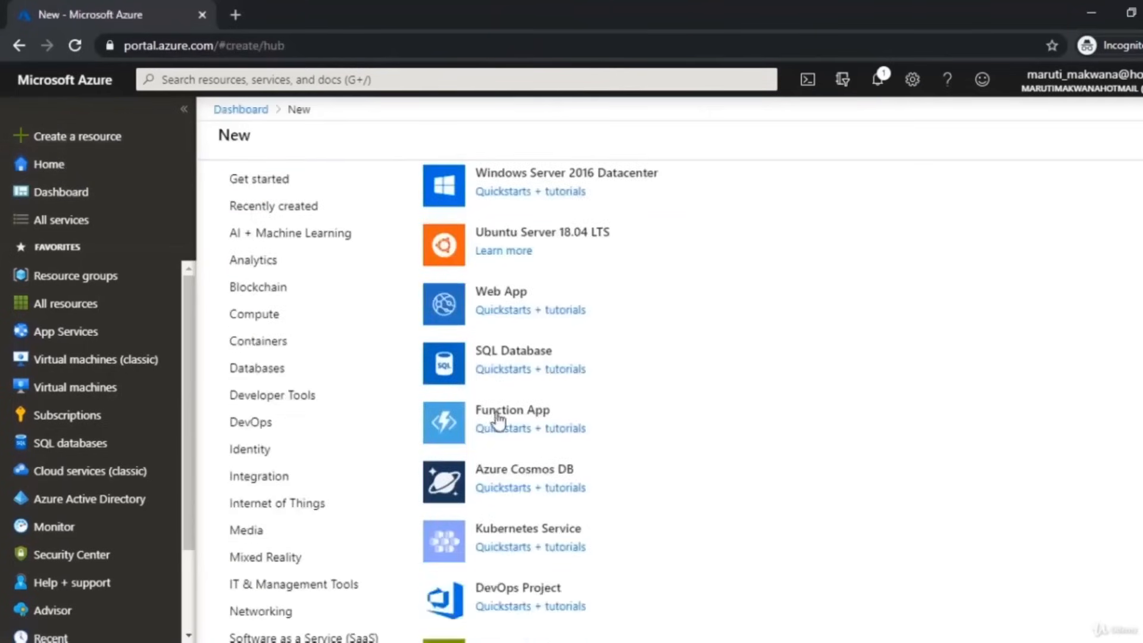
click(493, 415)
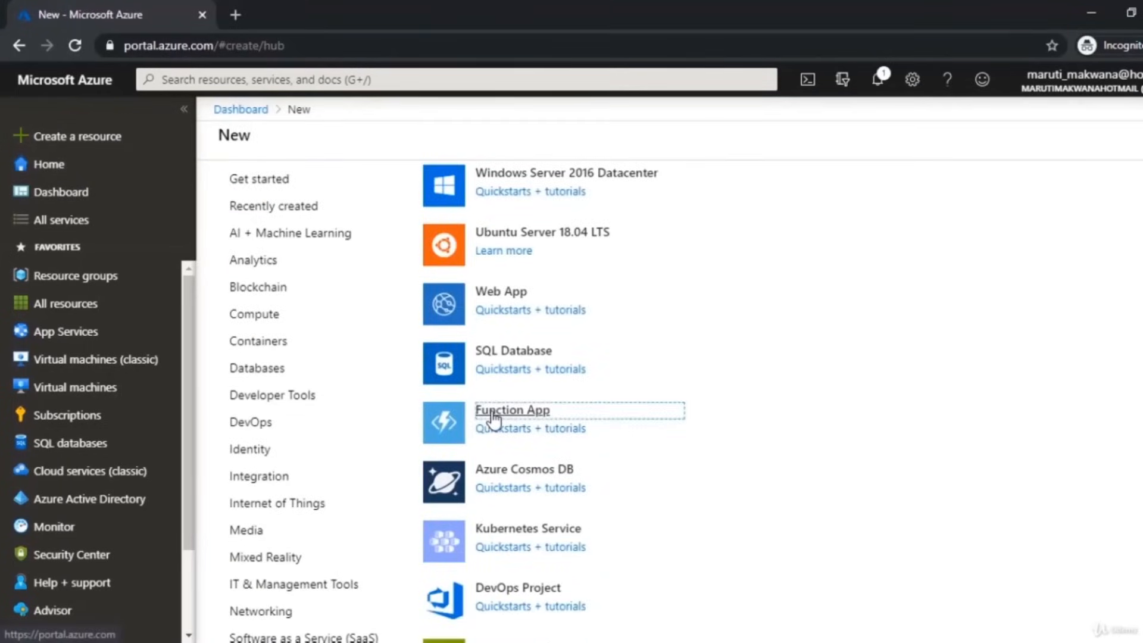
click(492, 415)
text(T)
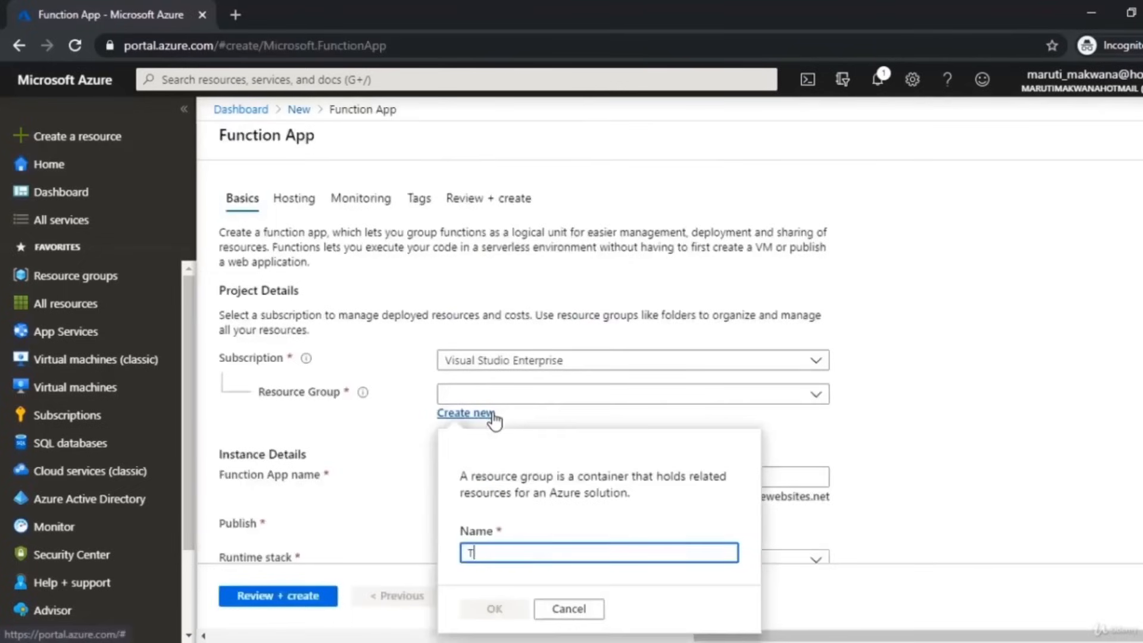
text(rainingRG)
click(498, 606)
- Name the app marutifirstfuncapp1 and choose the .NET Core runtime, version 3.1
scroll(495, 427, down, 2)
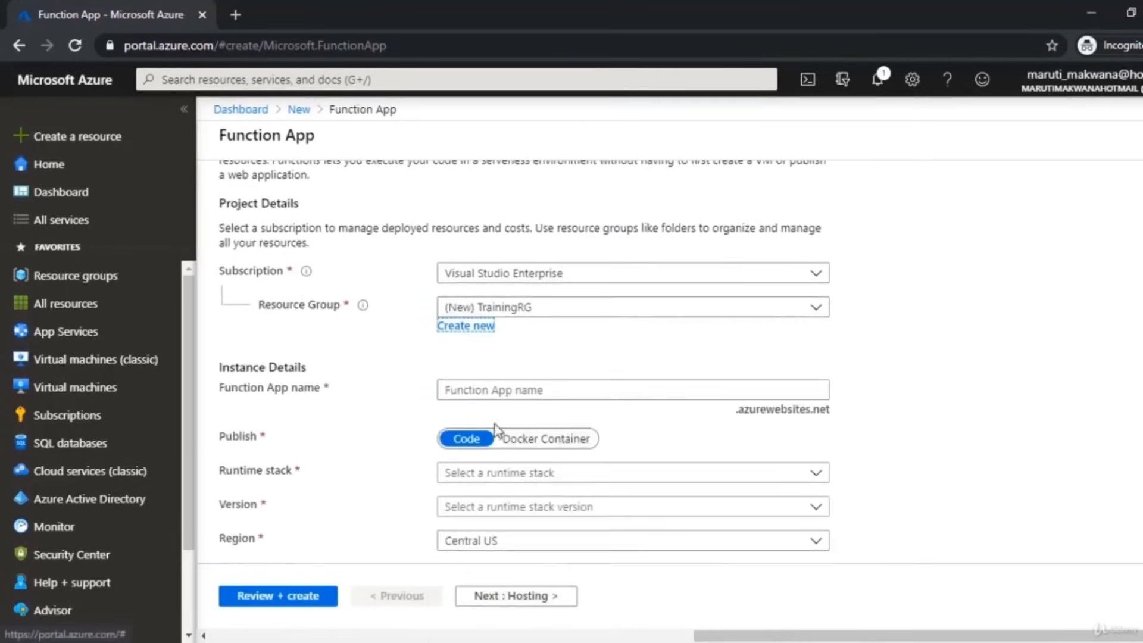
click(478, 388)
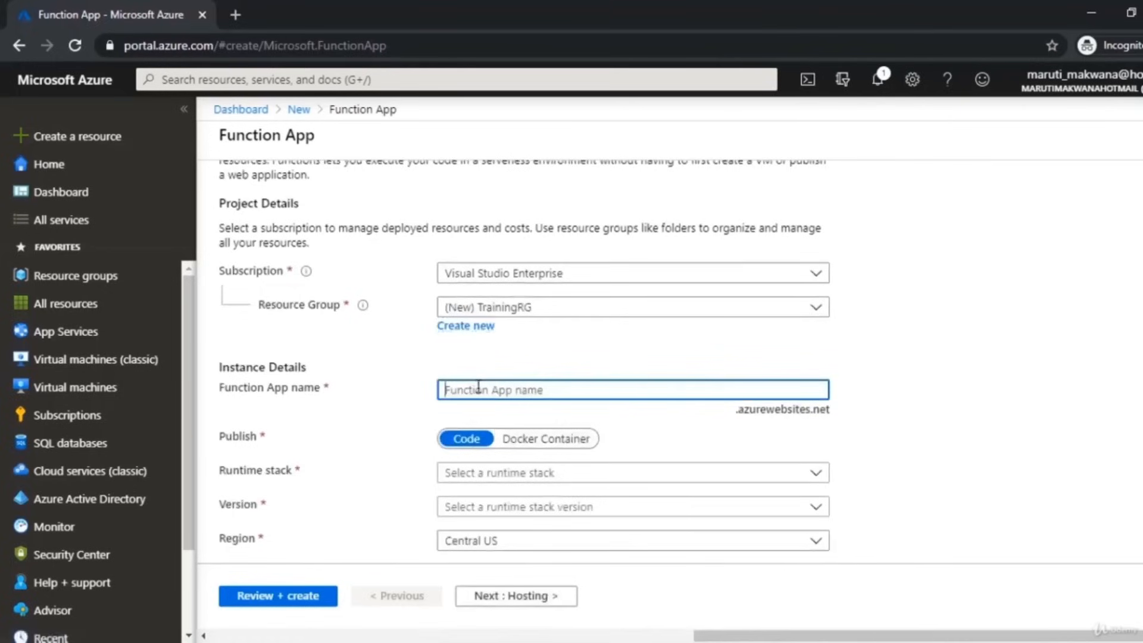
text(marutifirst)
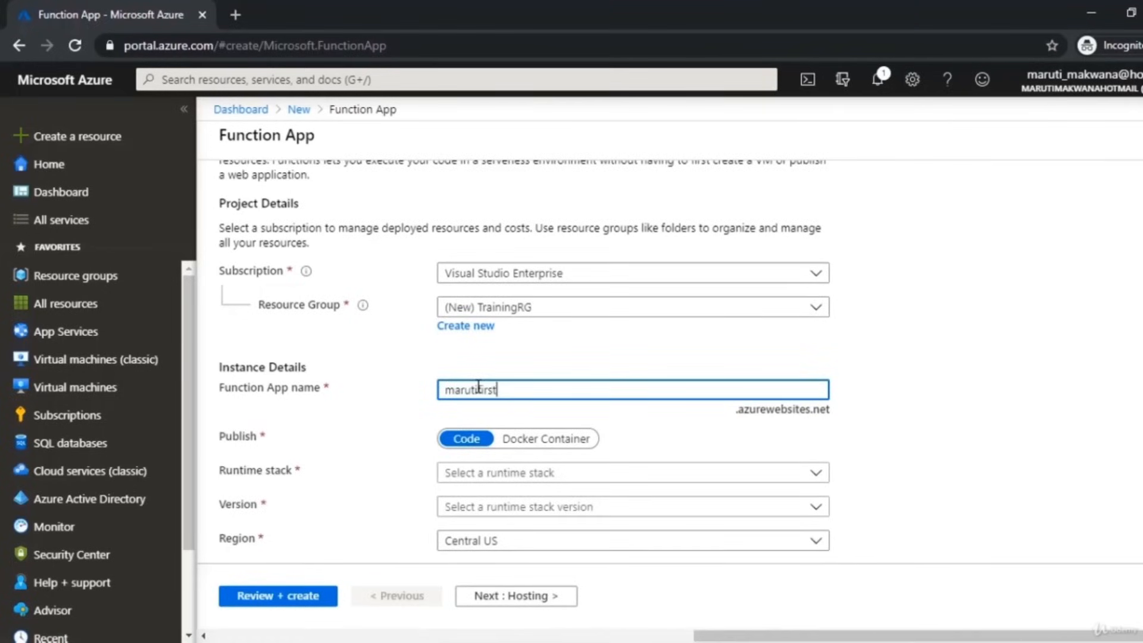
text(funcapp1)
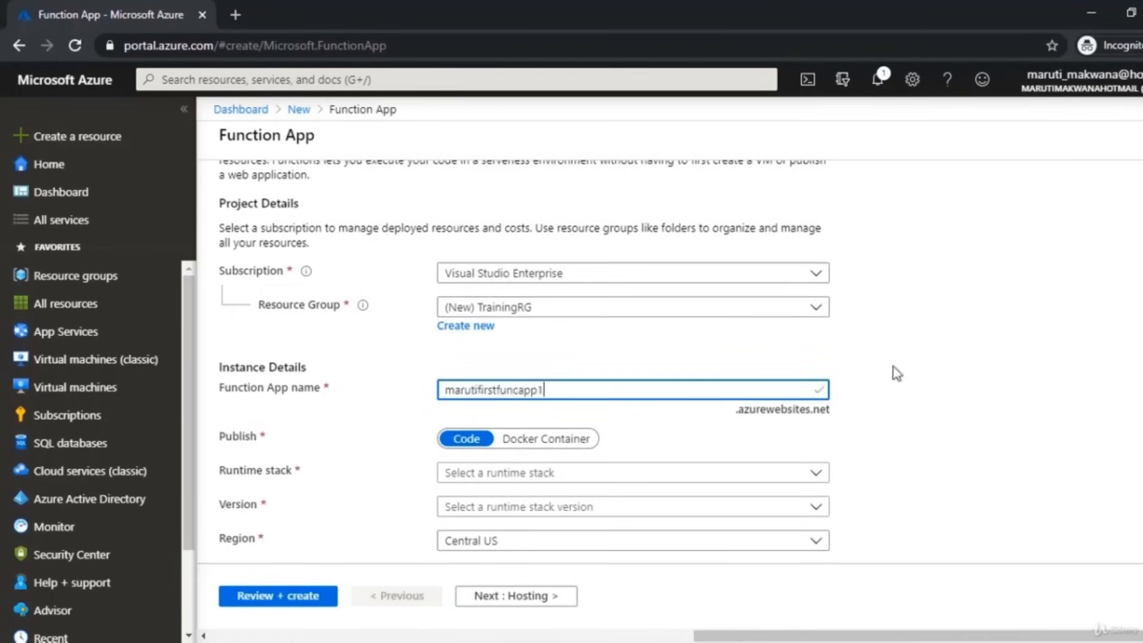
scroll(401, 447, down, 1)
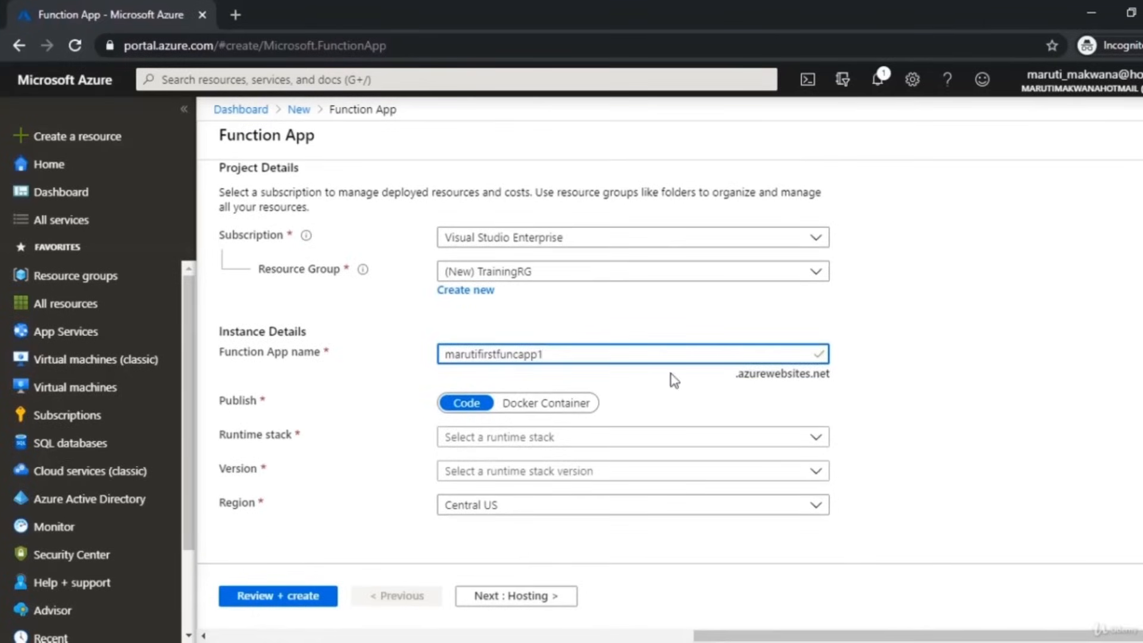
click(464, 440)
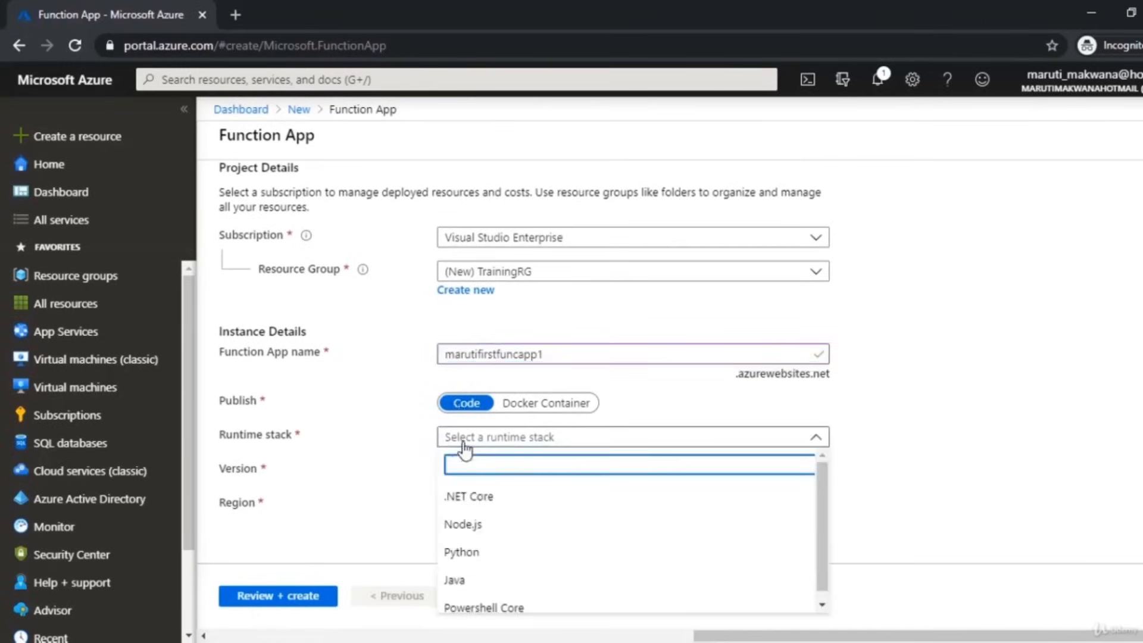
click(1136, 327)
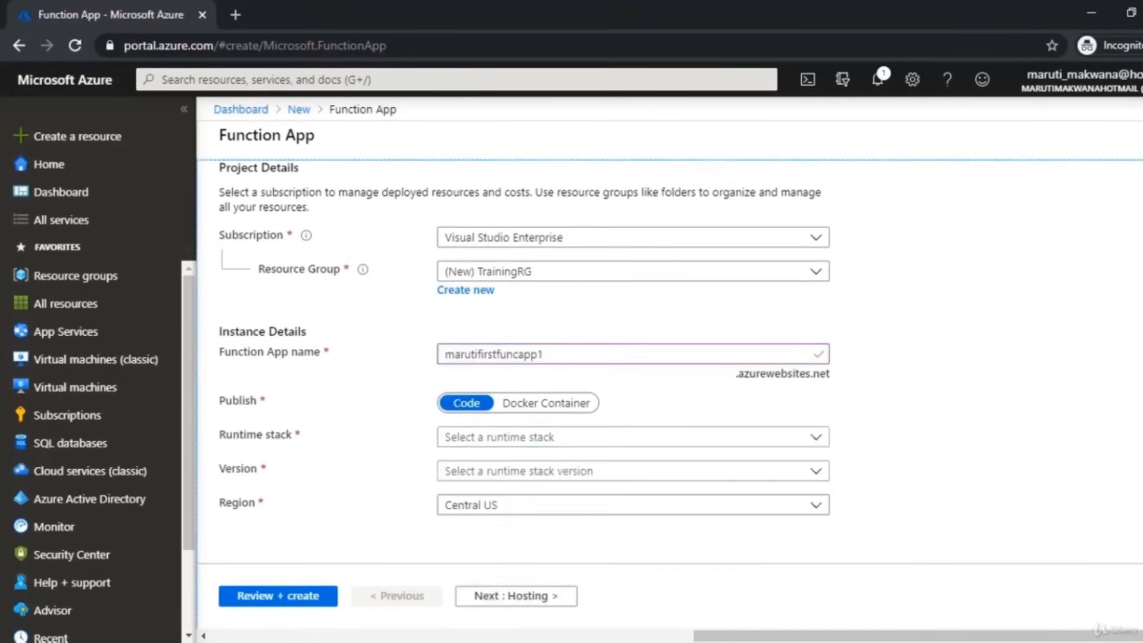
click(487, 437)
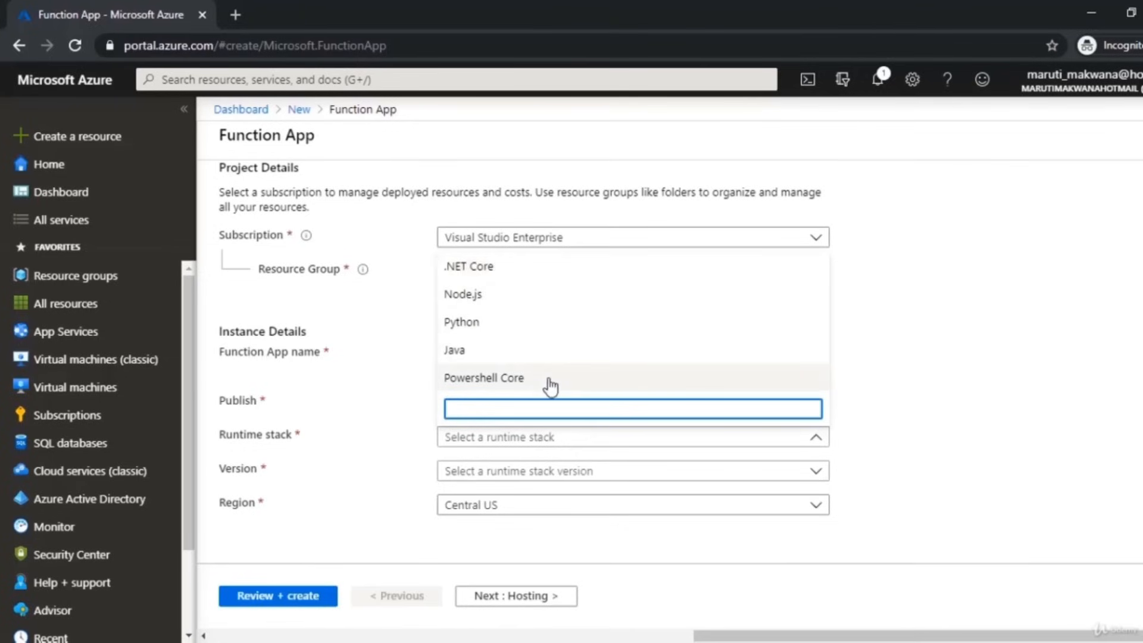
click(551, 273)
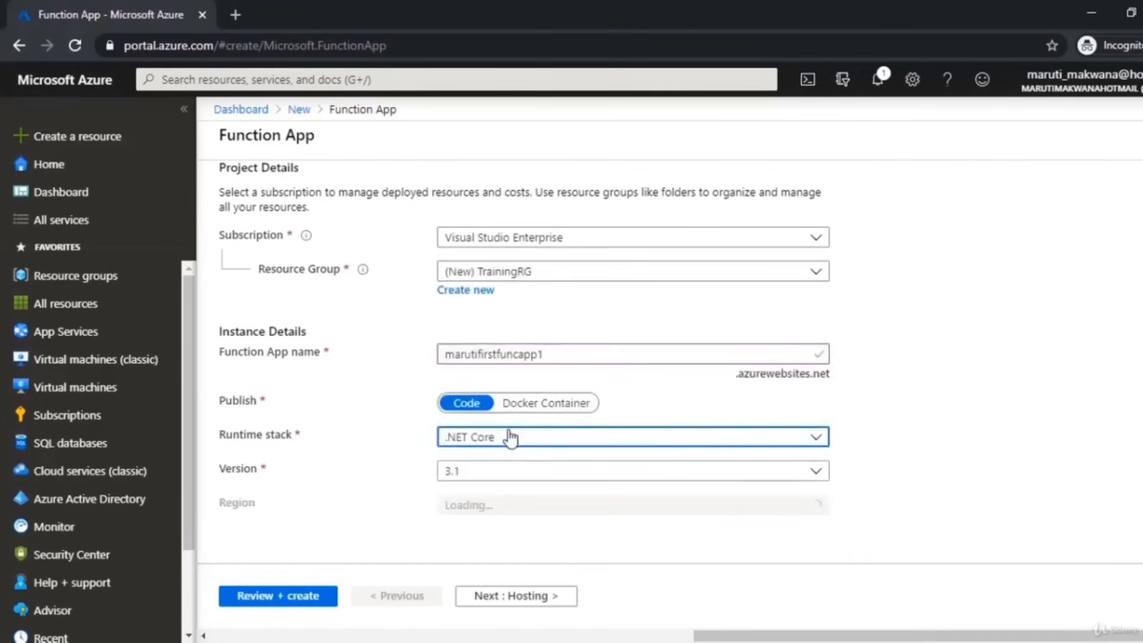
click(528, 476)
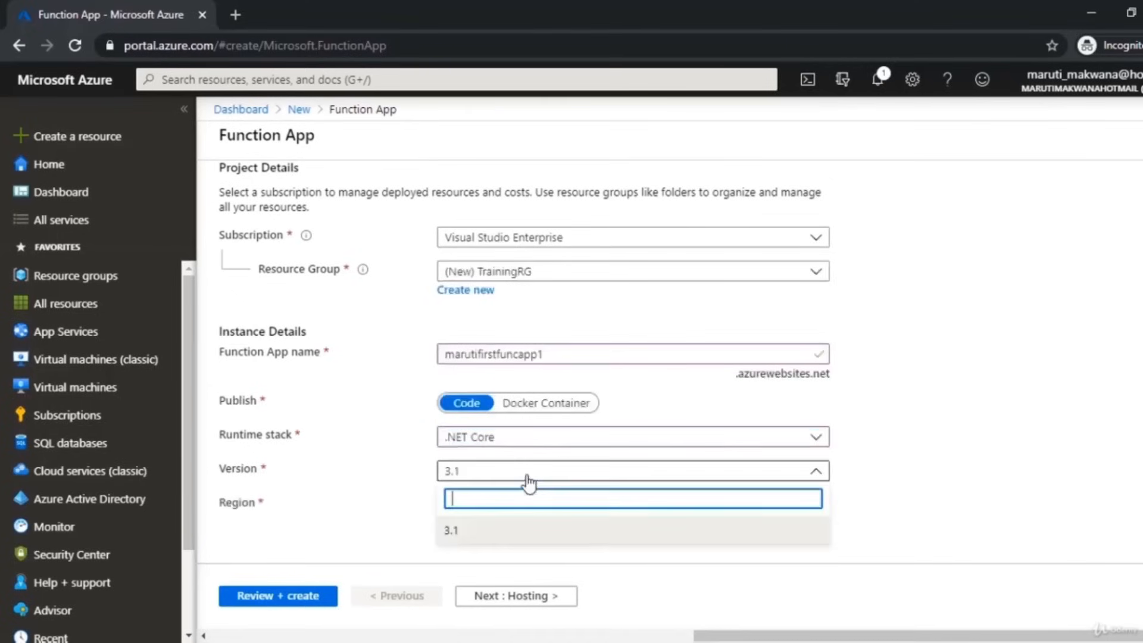
click(502, 532)
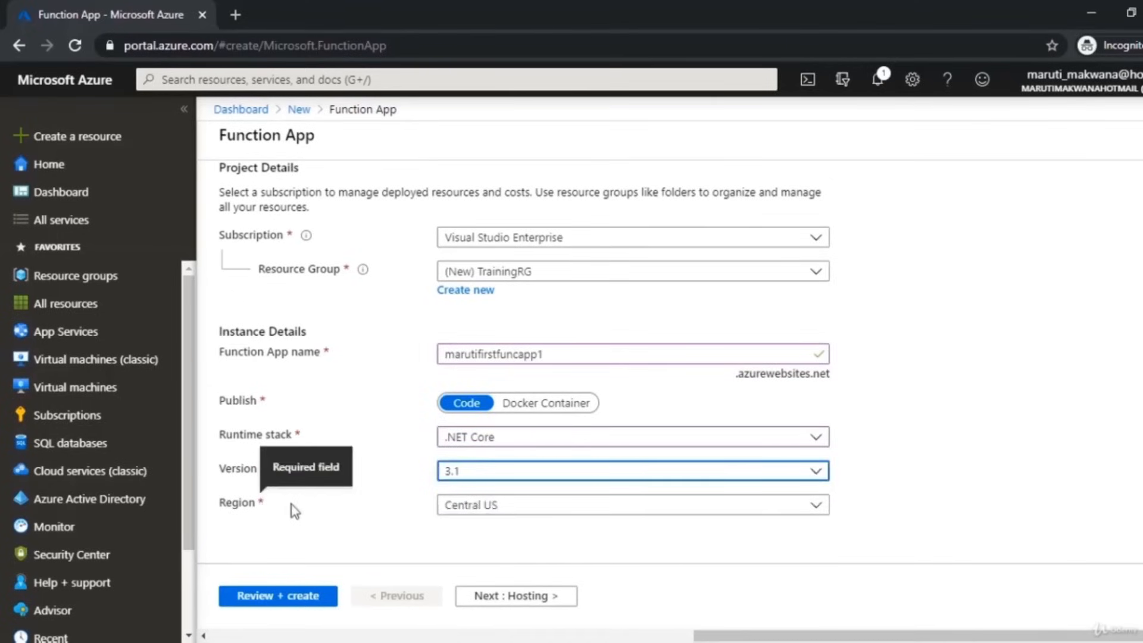
click(480, 607)
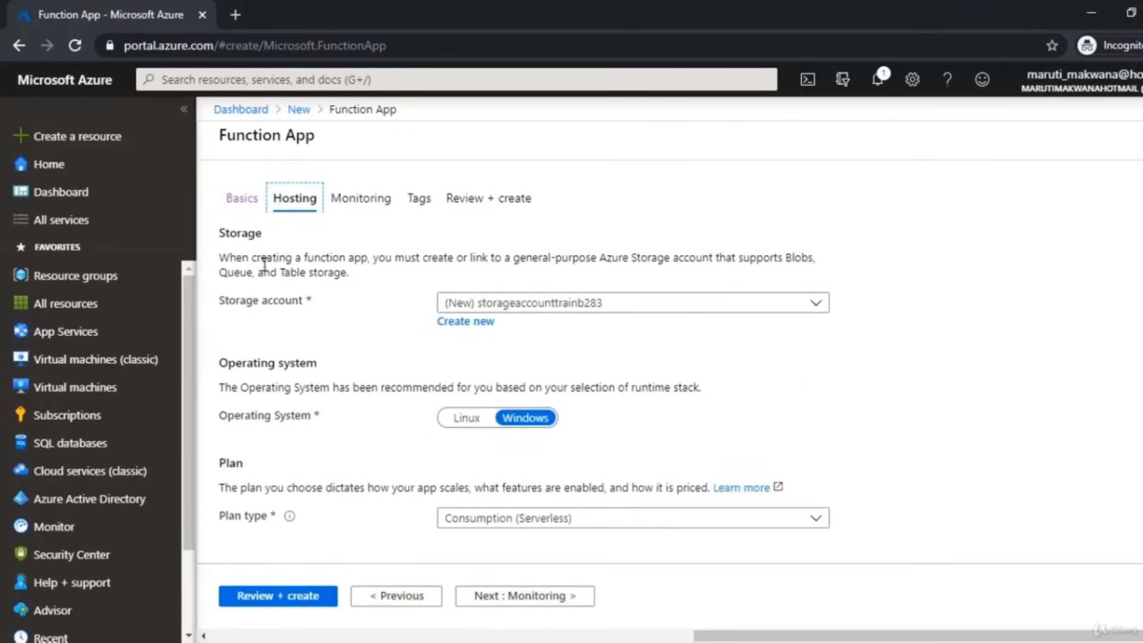
- Leave the new storage account unchanged and try the App service plan type
drag(218, 138, 329, 143)
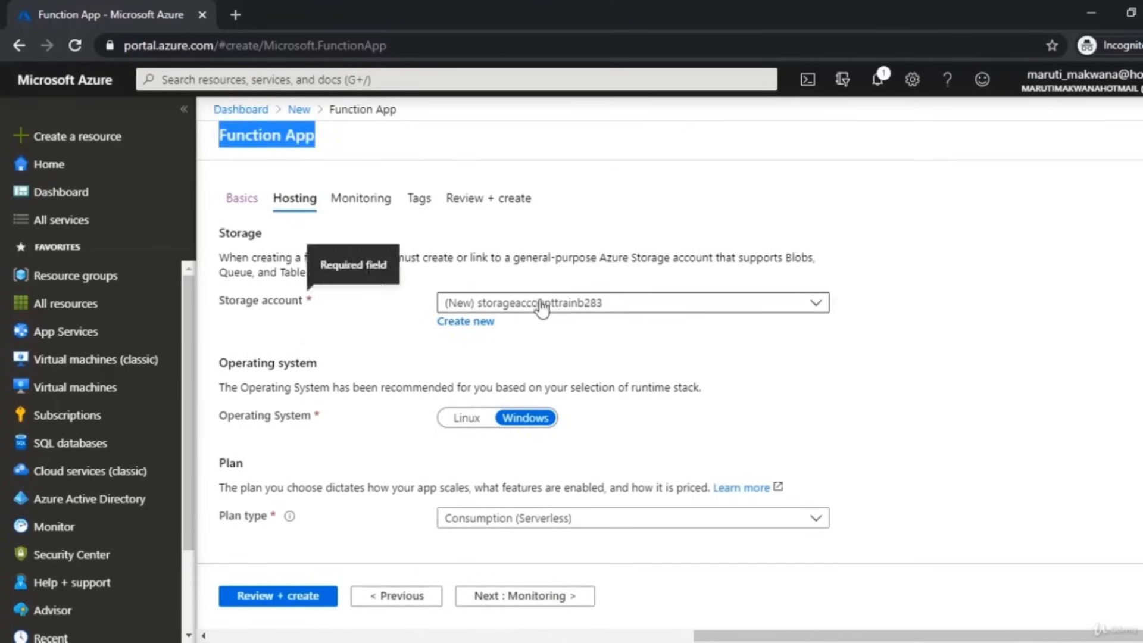
click(723, 310)
click(723, 309)
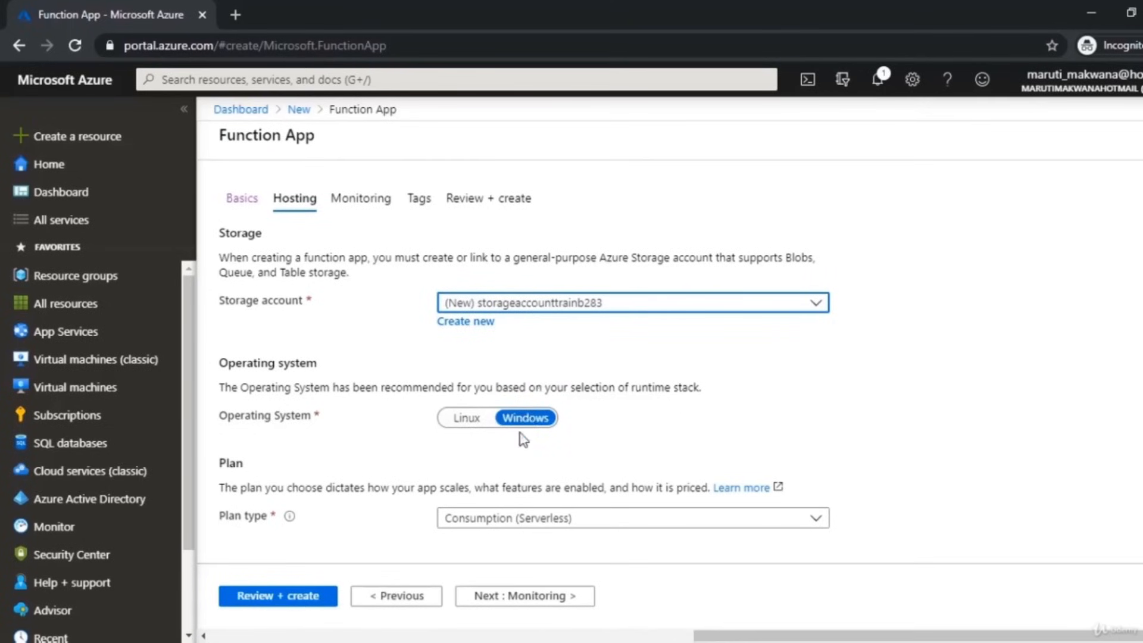
click(711, 524)
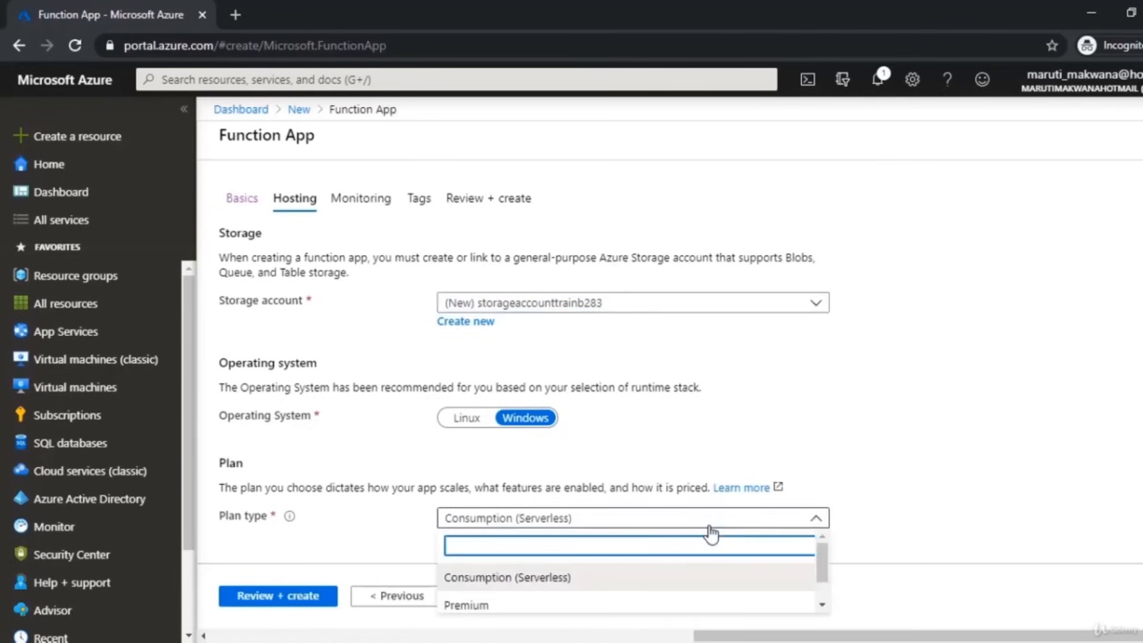
click(710, 532)
click(699, 515)
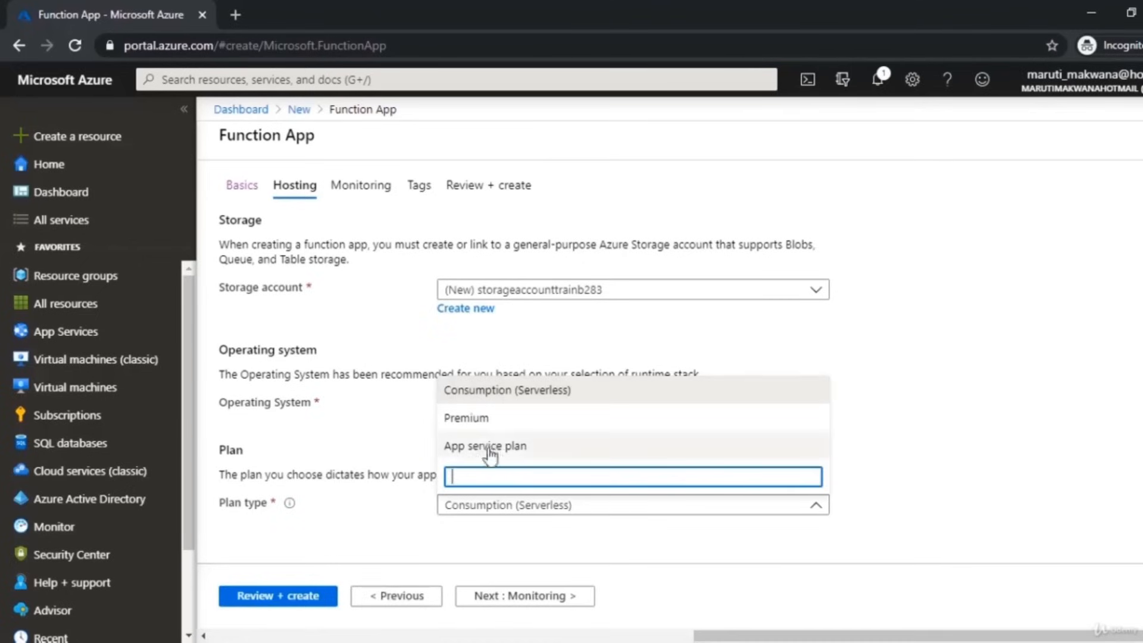
click(518, 447)
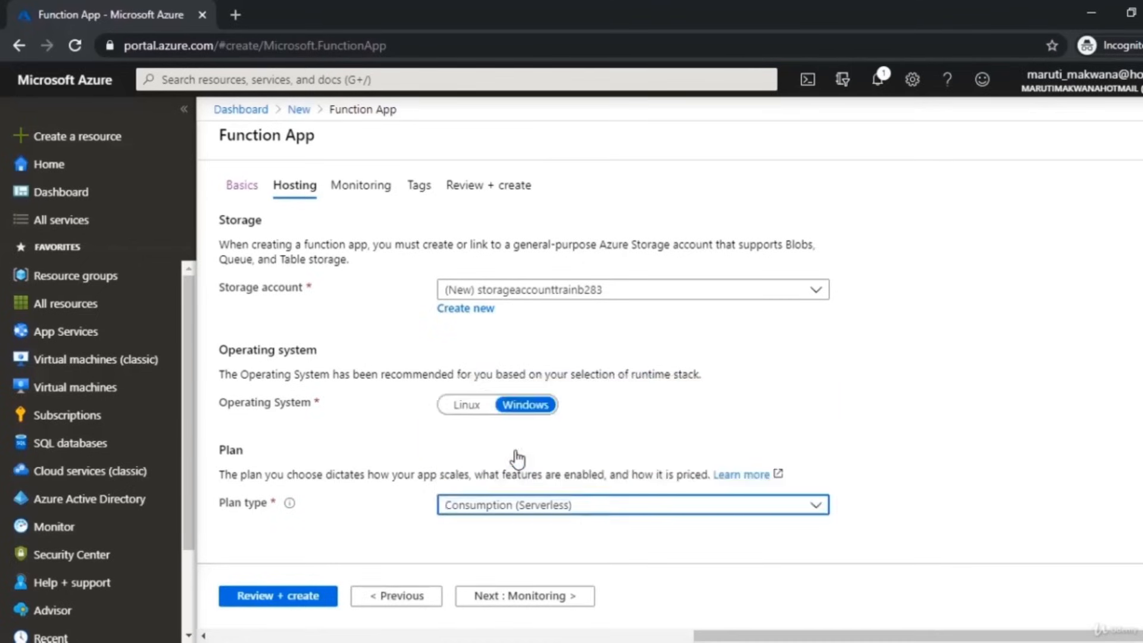
scroll(530, 461, down, 2)
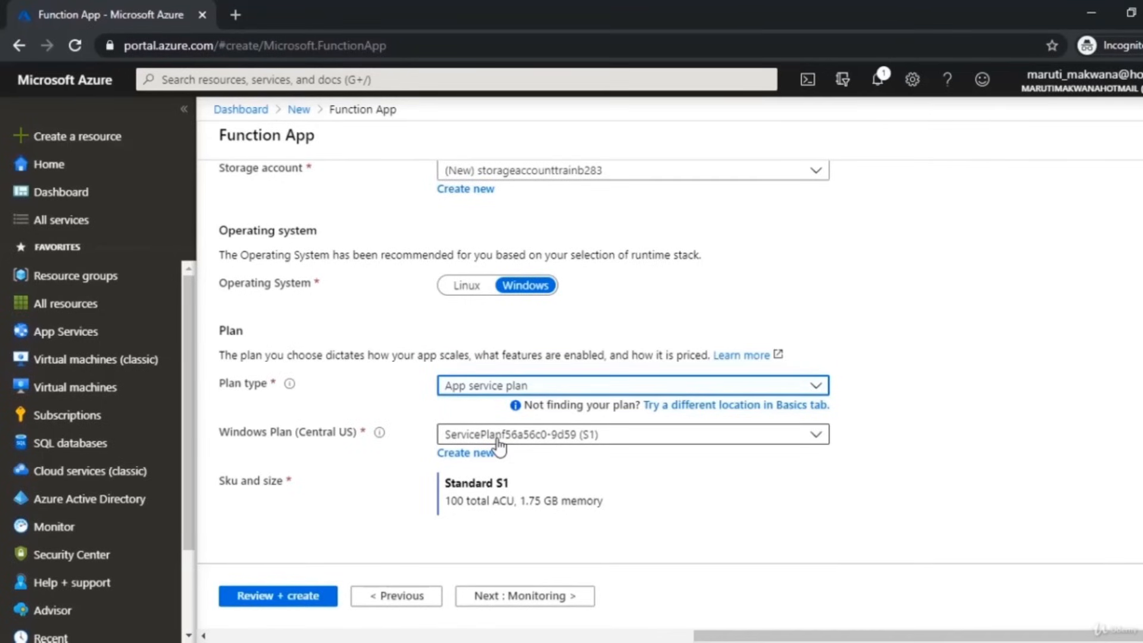
- After trying Premium, return to the Consumption (Serverless) plan and set Application Insights to No
click(587, 388)
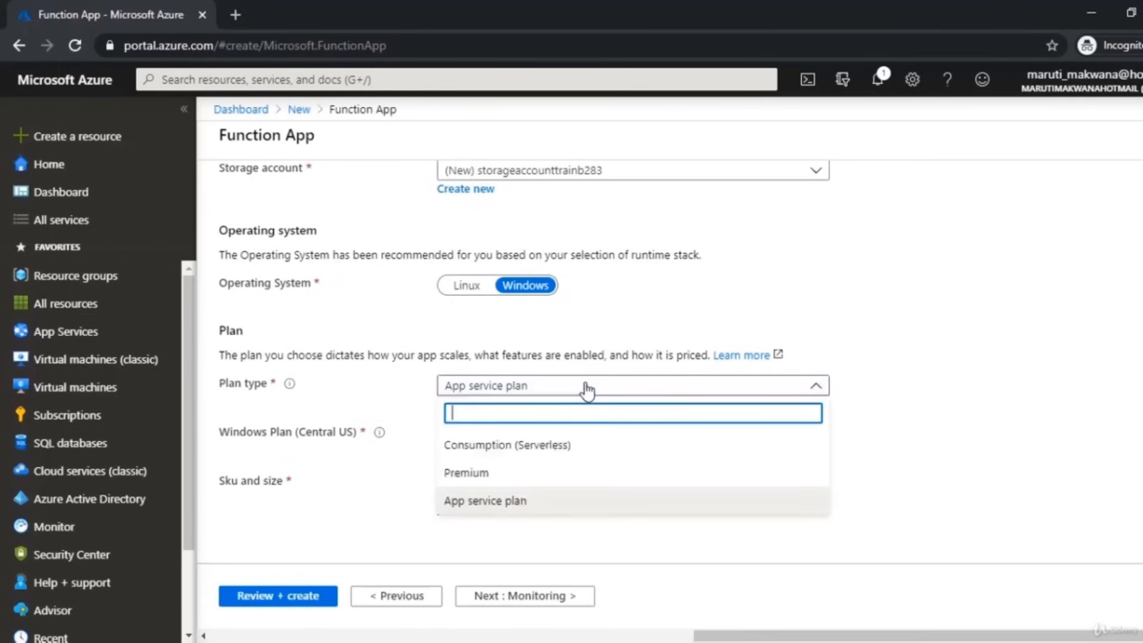
click(485, 481)
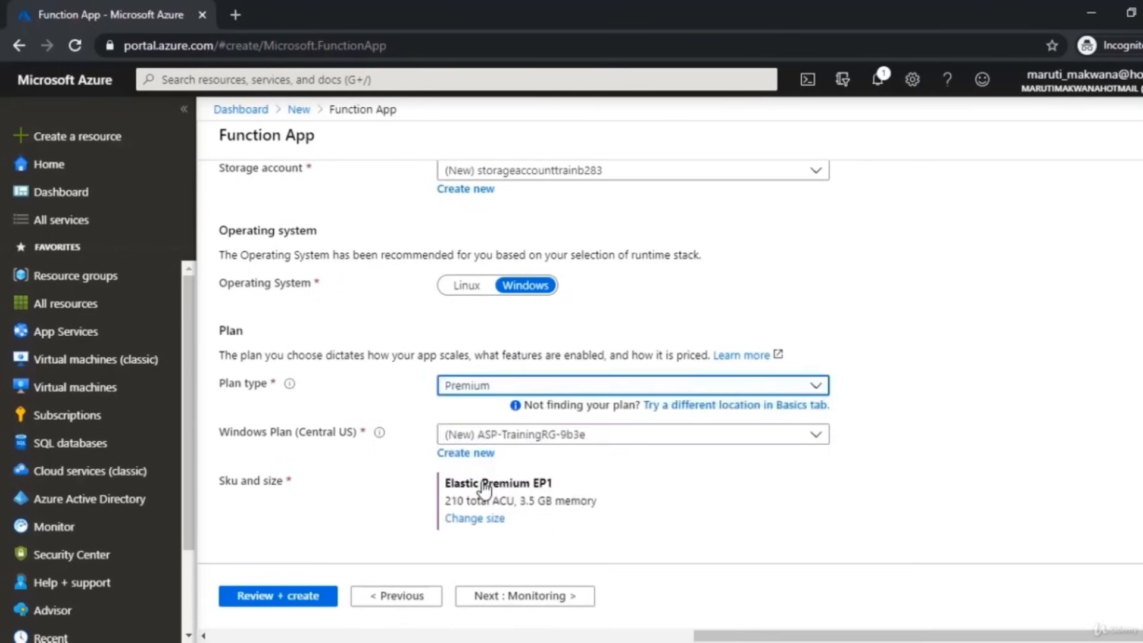
click(551, 388)
click(507, 446)
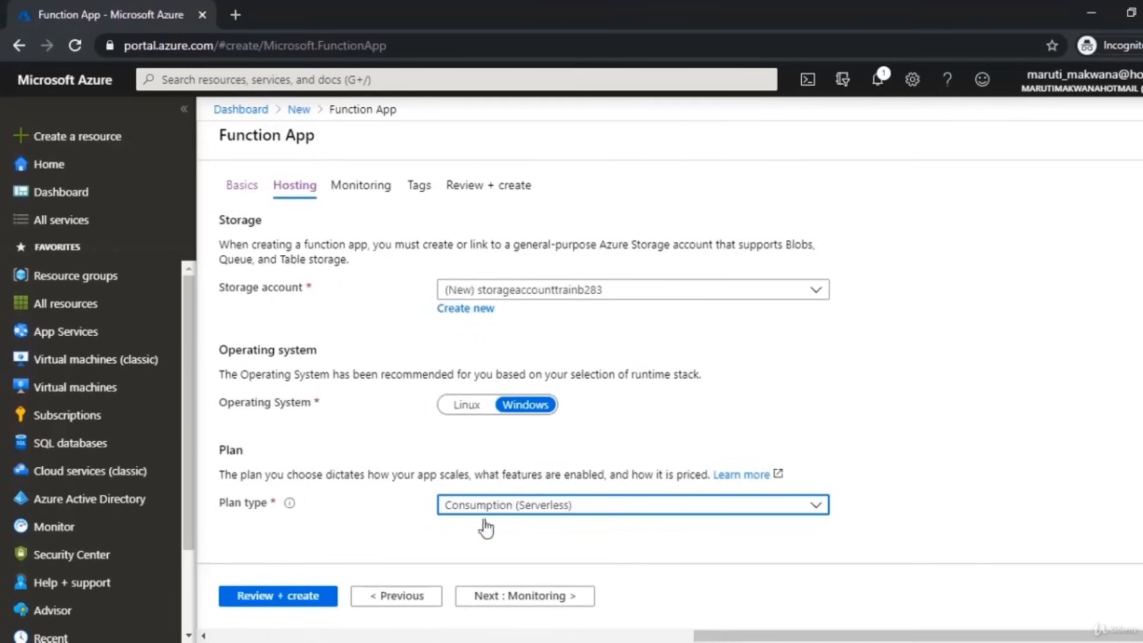
click(494, 596)
click(474, 285)
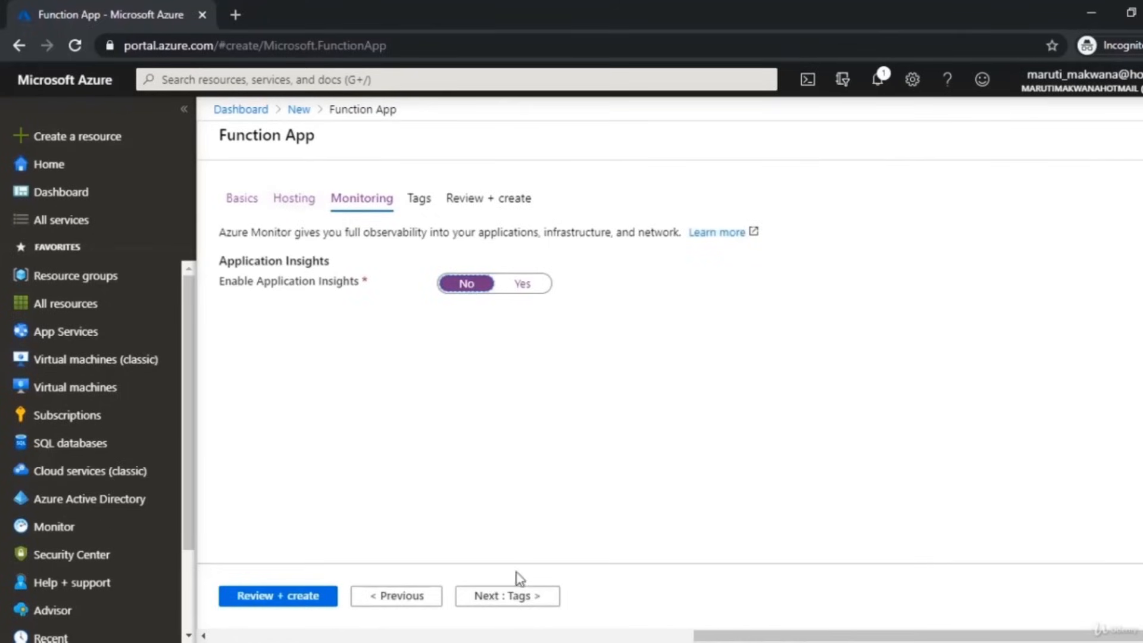
- Skip tags, review the summary and create marutifirstfuncapp1 in TrainingRG
click(514, 598)
click(516, 600)
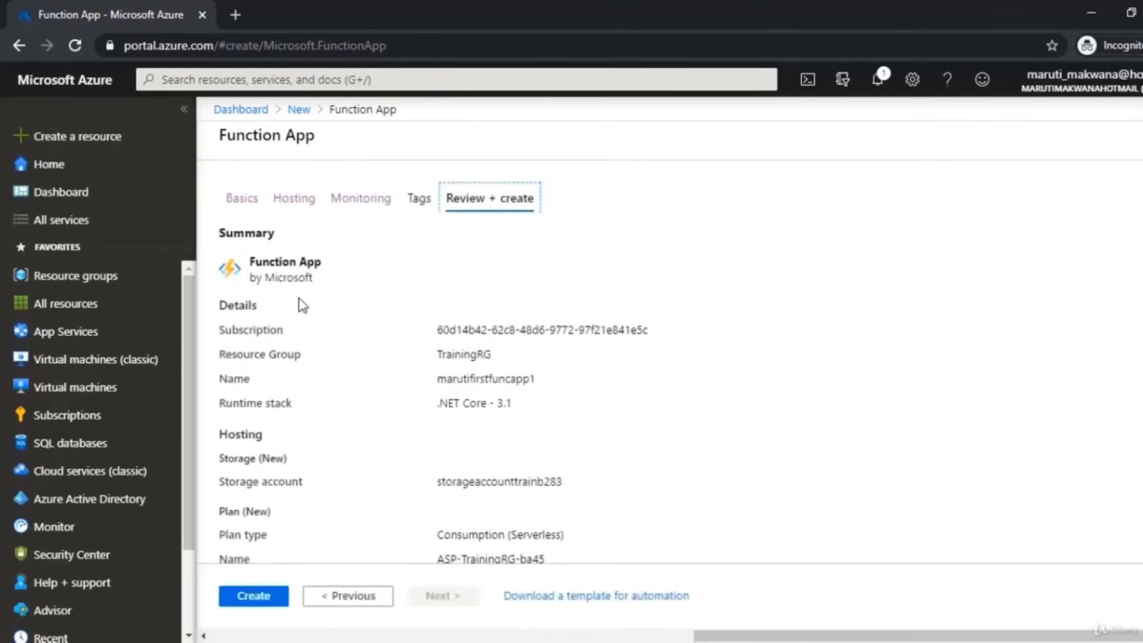
drag(275, 266, 314, 266)
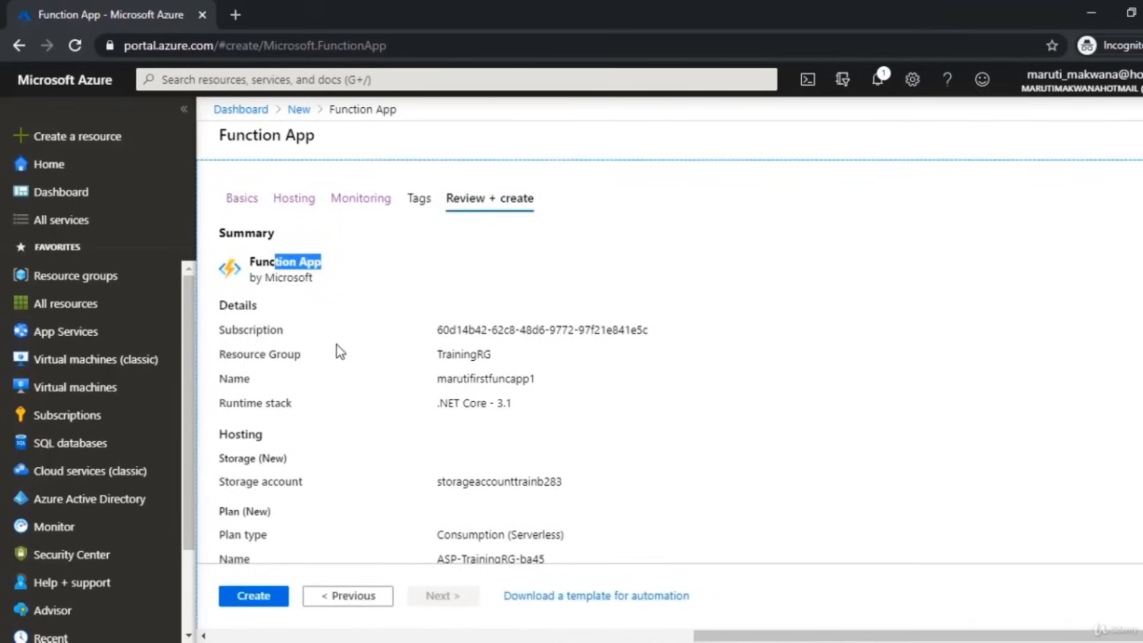
click(253, 595)
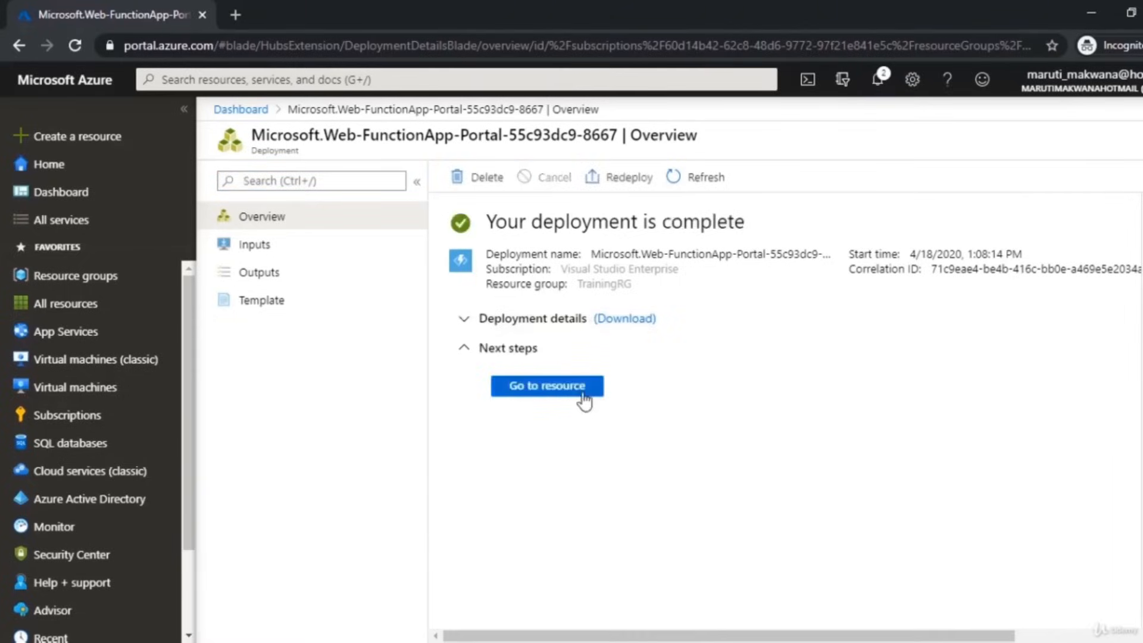
- Open marutifirstfuncapp1, add a new function and choose In-portal development
click(579, 392)
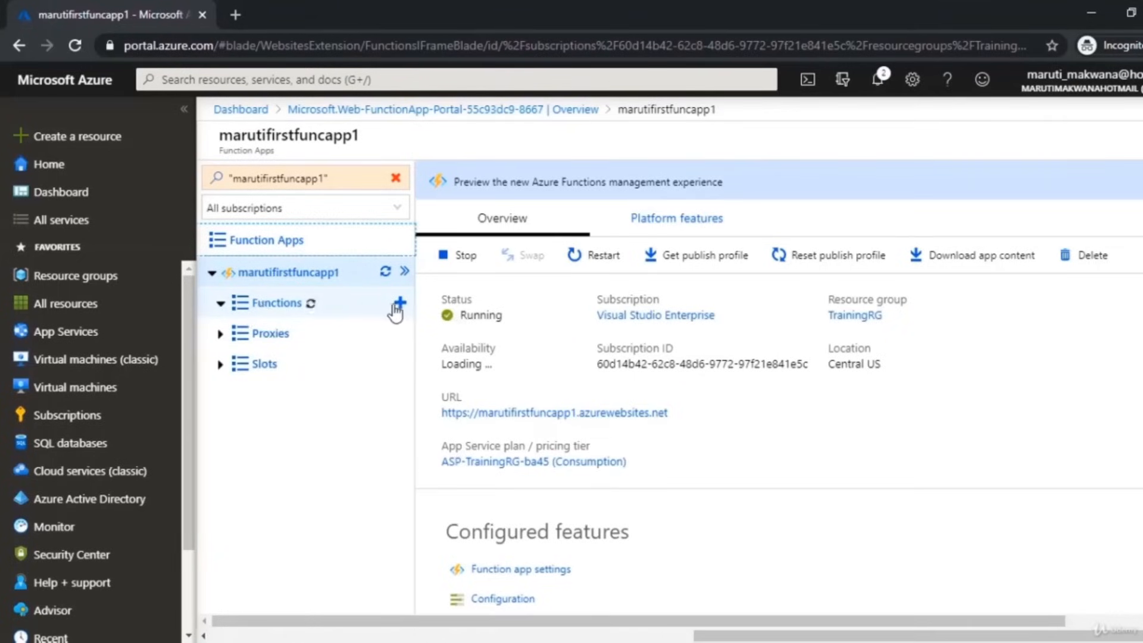
click(399, 302)
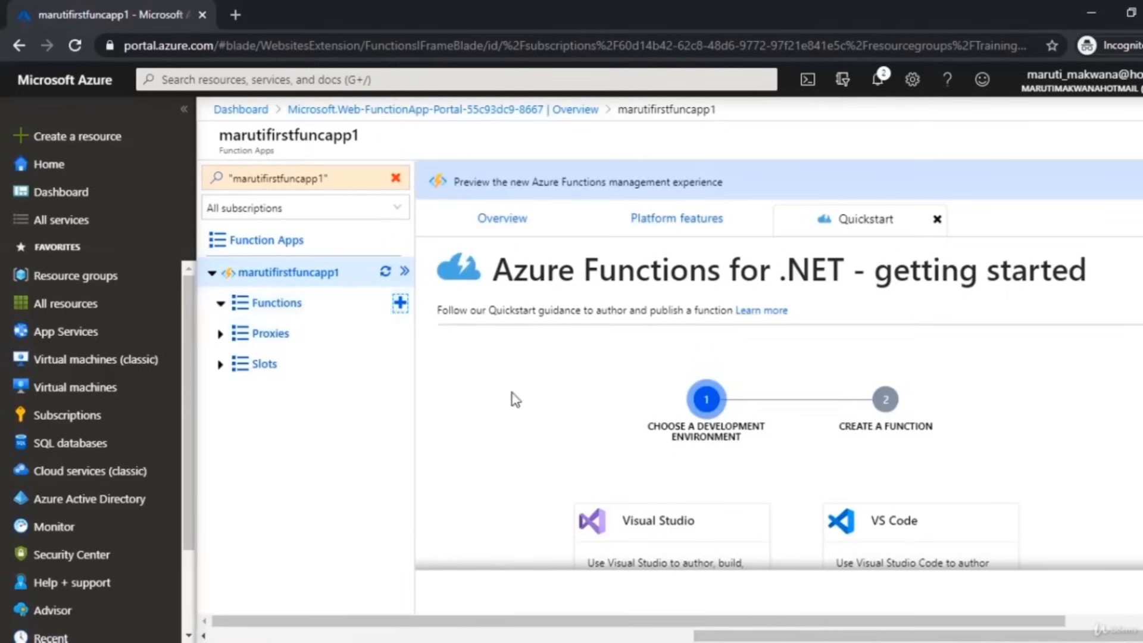
scroll(510, 396, down, 5)
scroll(512, 397, up, 2)
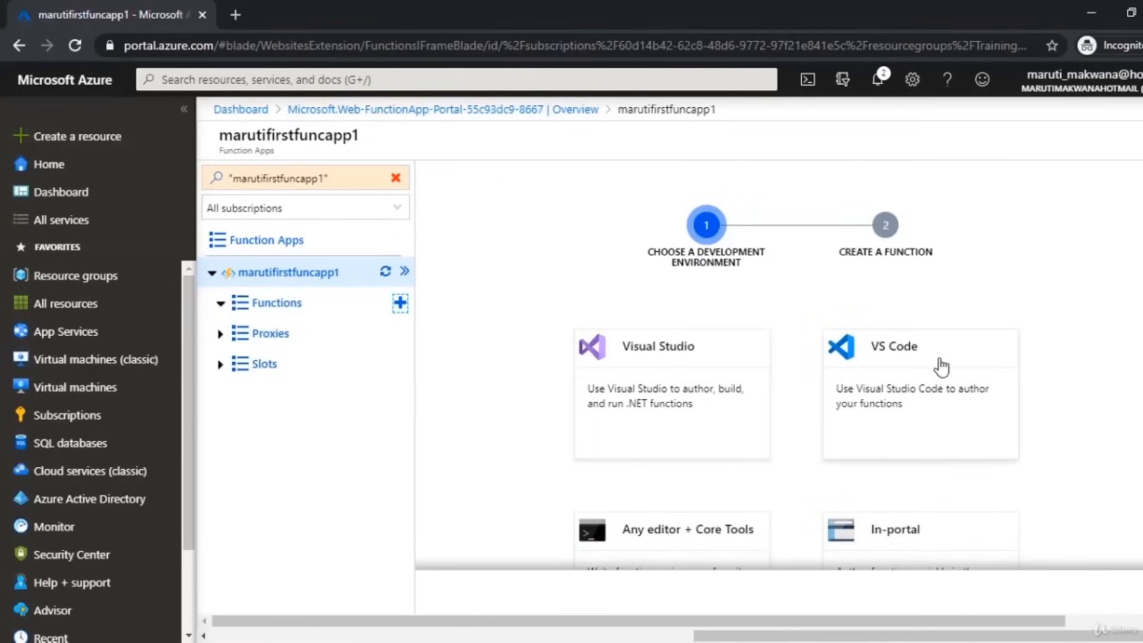
scroll(940, 366, down, 2)
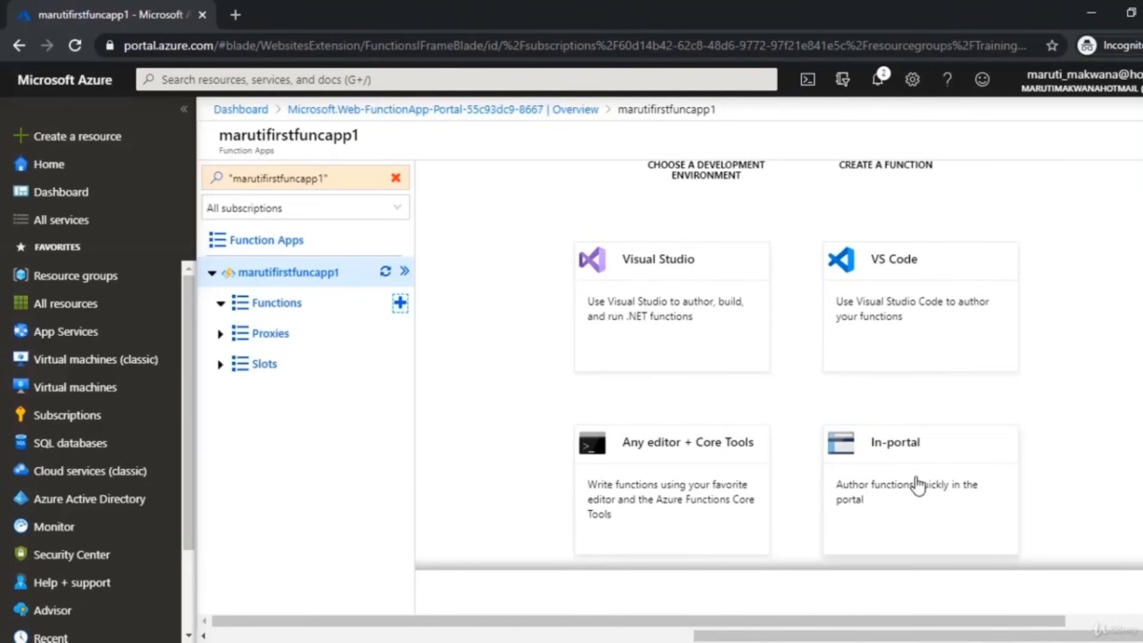
click(872, 496)
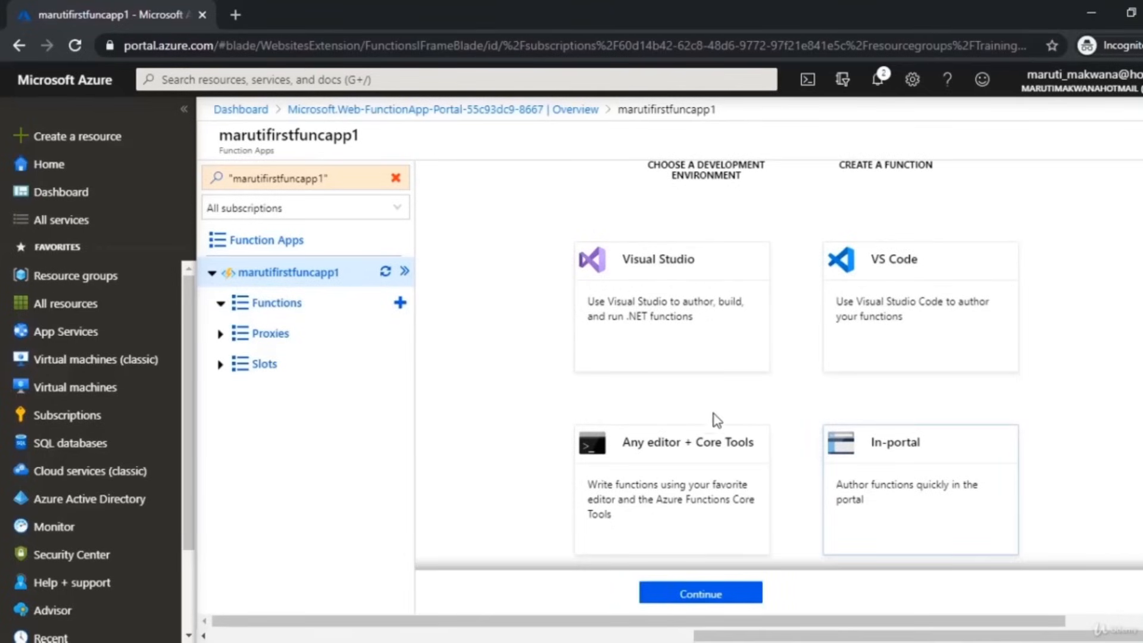
click(701, 601)
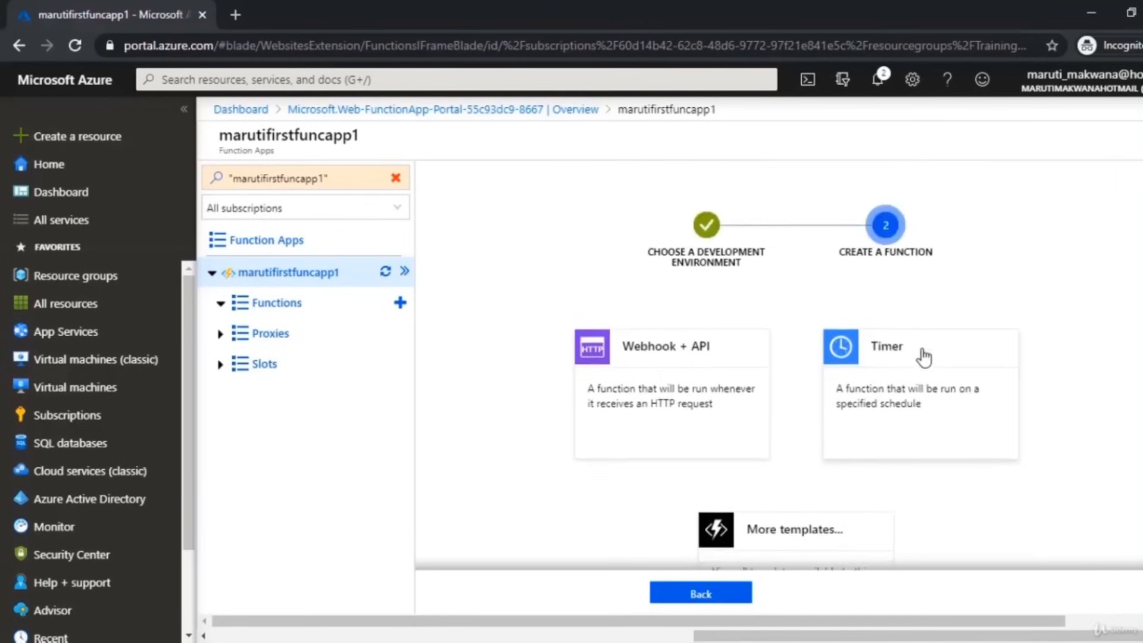
- Create HttpTrigger1 from the Webhook + API template
scroll(924, 357, down, 2)
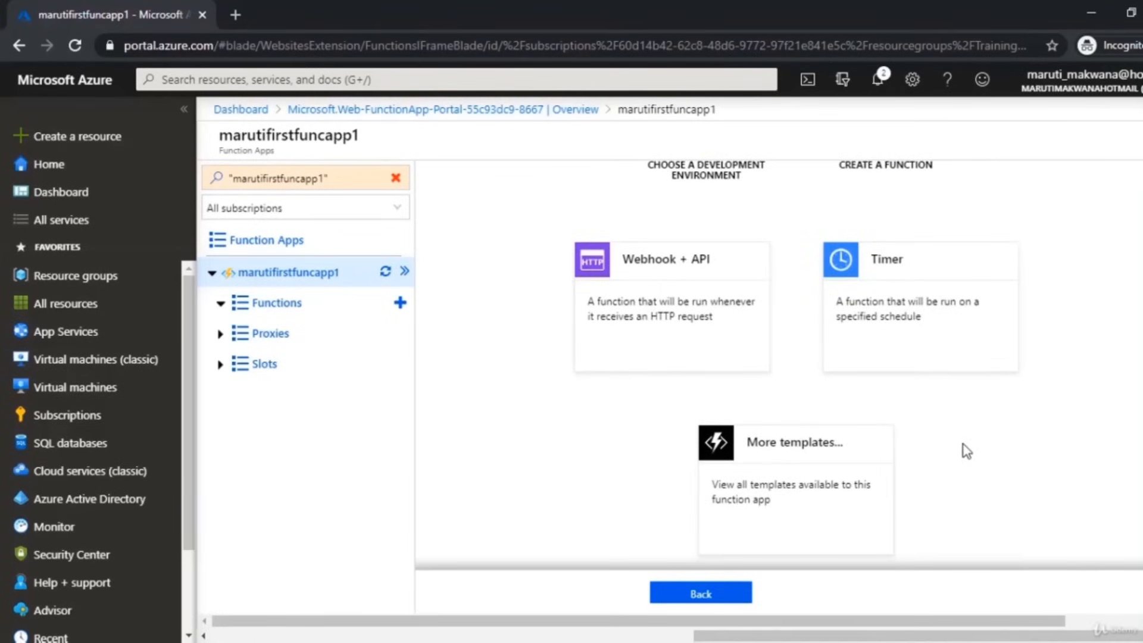
scroll(966, 450, up, 2)
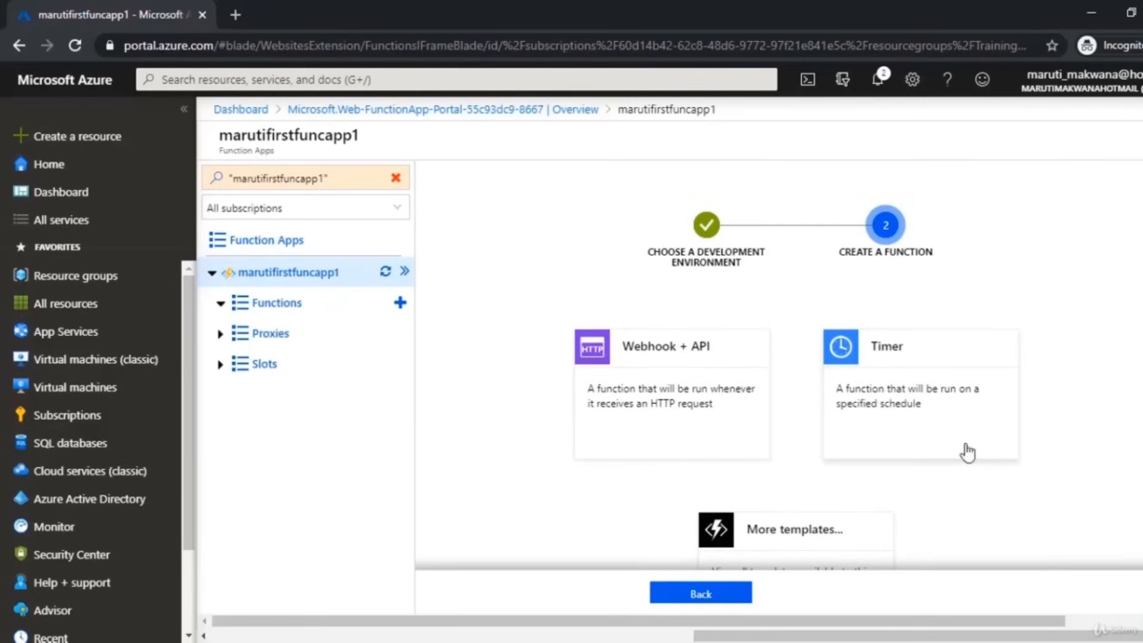
scroll(967, 453, down, 2)
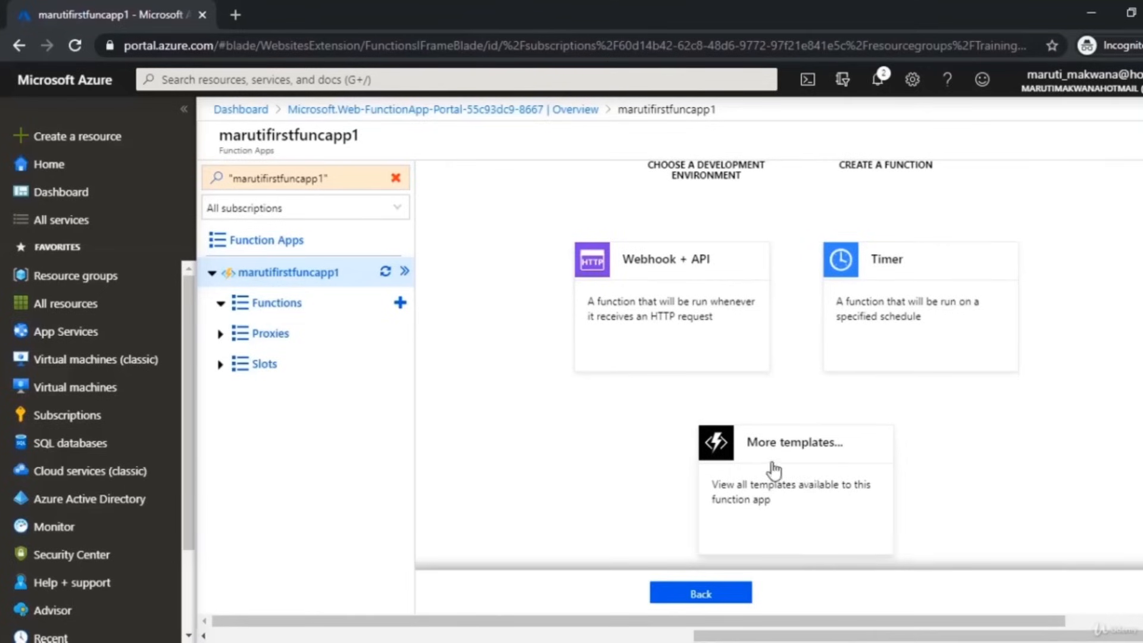
click(679, 342)
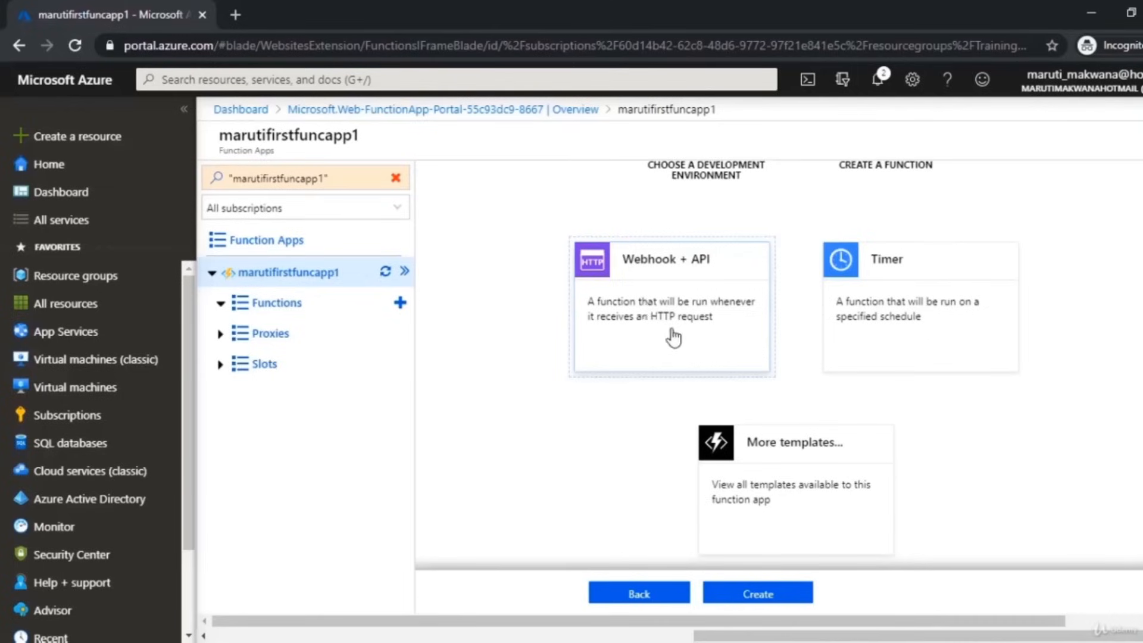
click(771, 602)
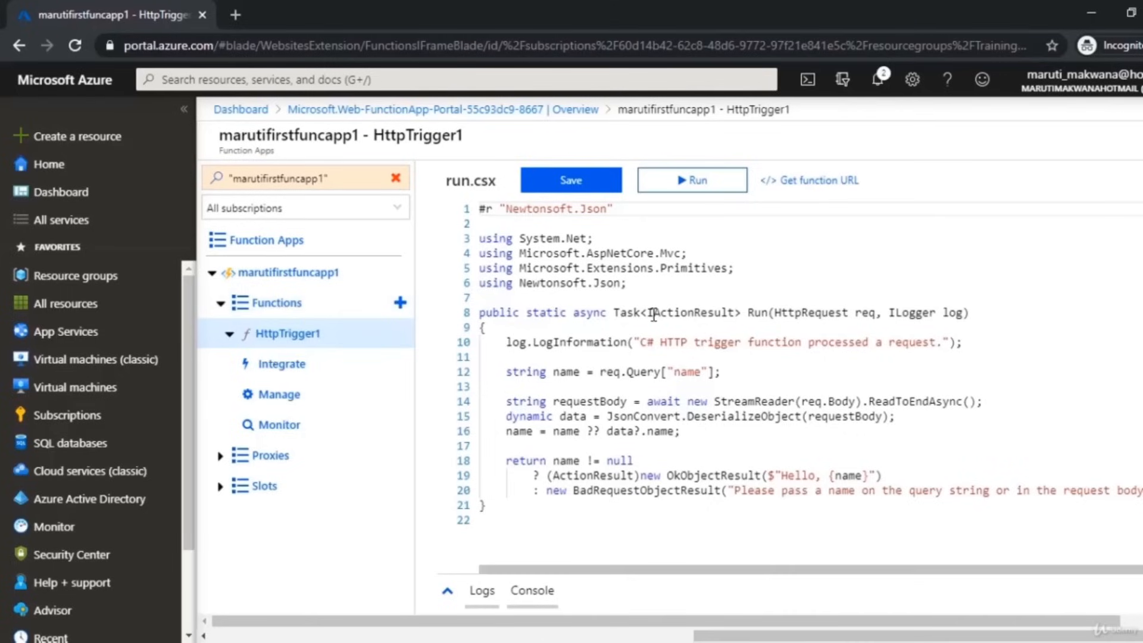
drag(613, 520, 476, 239)
click(594, 285)
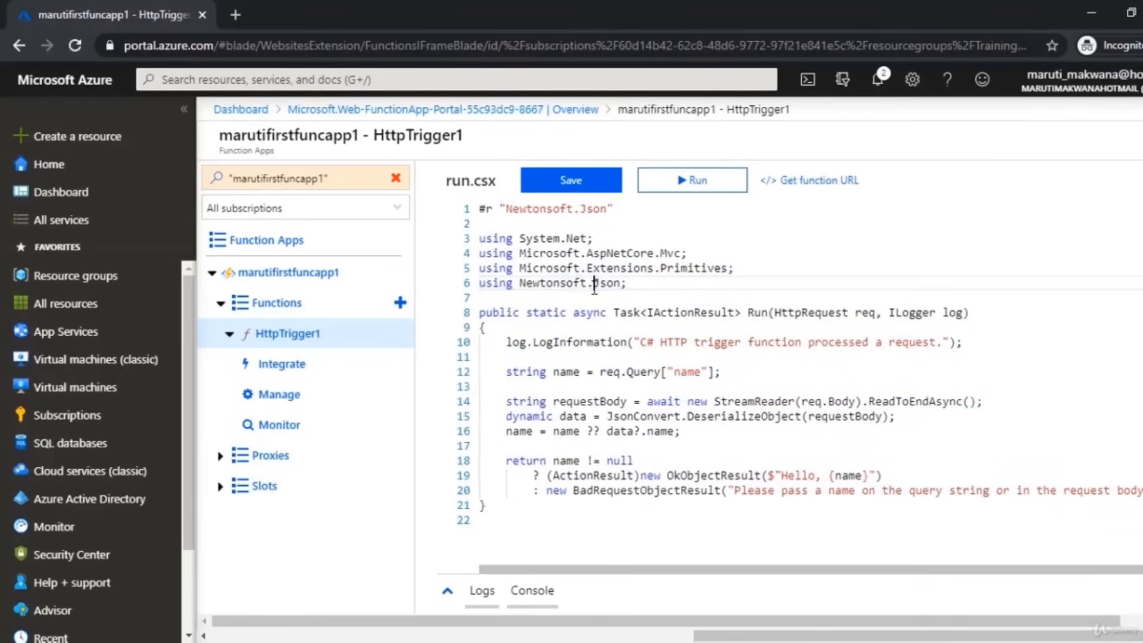
drag(539, 254, 683, 254)
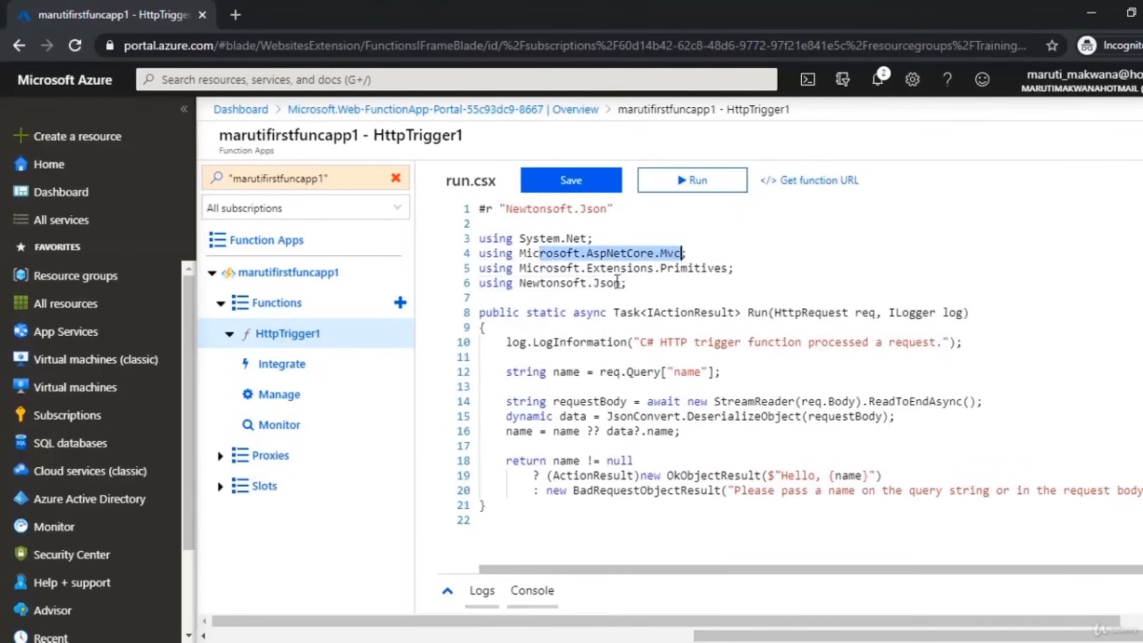
drag(542, 284, 594, 238)
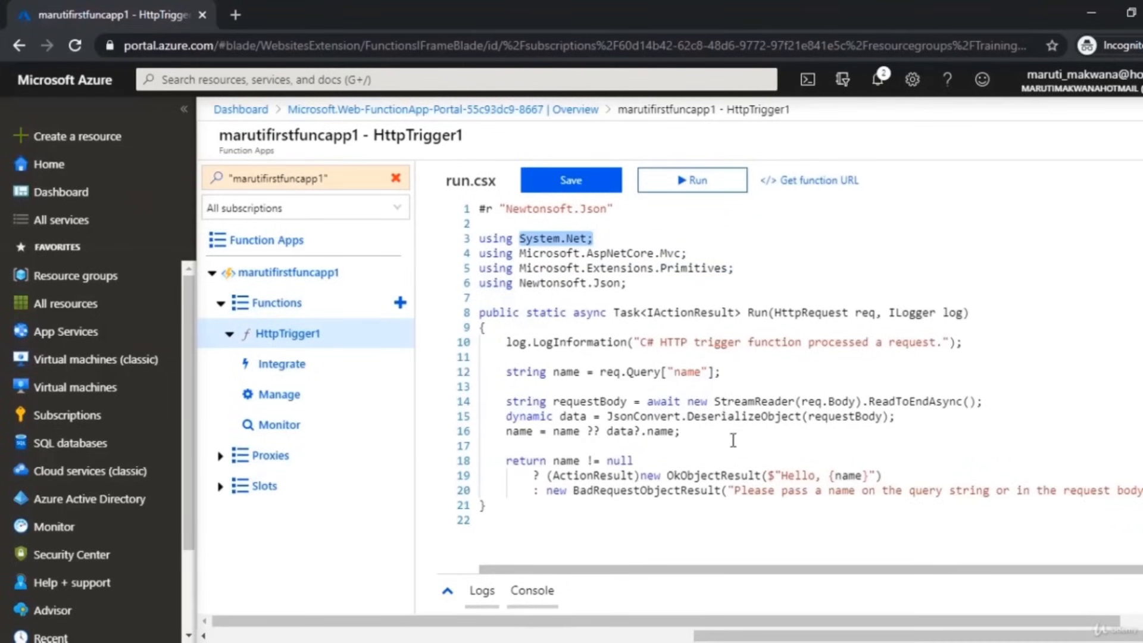
scroll(670, 398, down, 1)
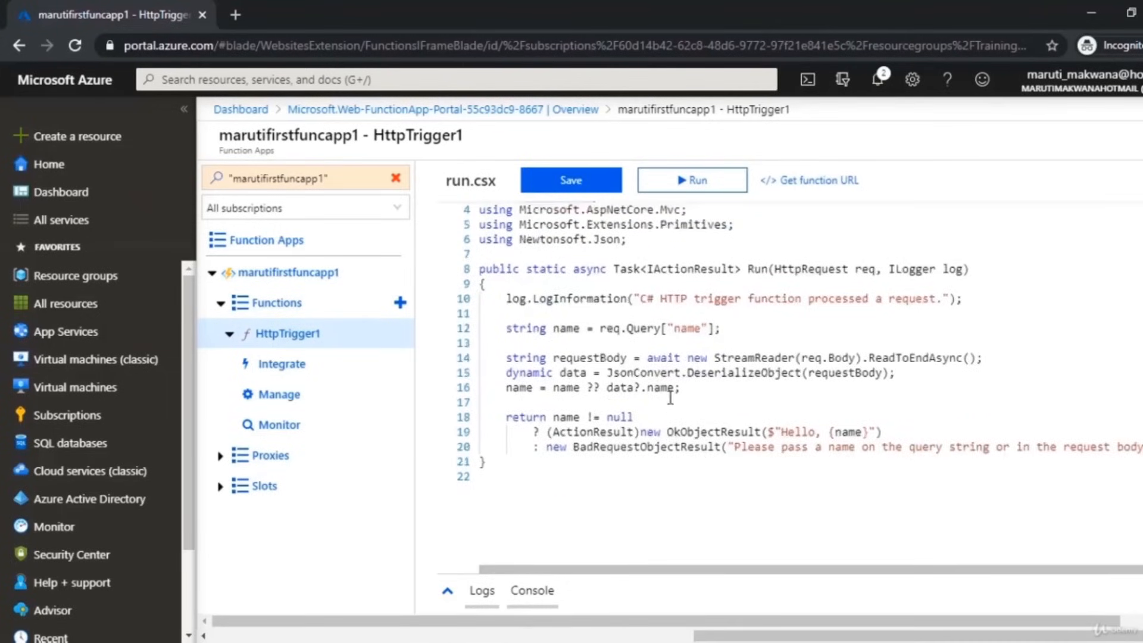
double_click(627, 269)
scroll(623, 372, up, 1)
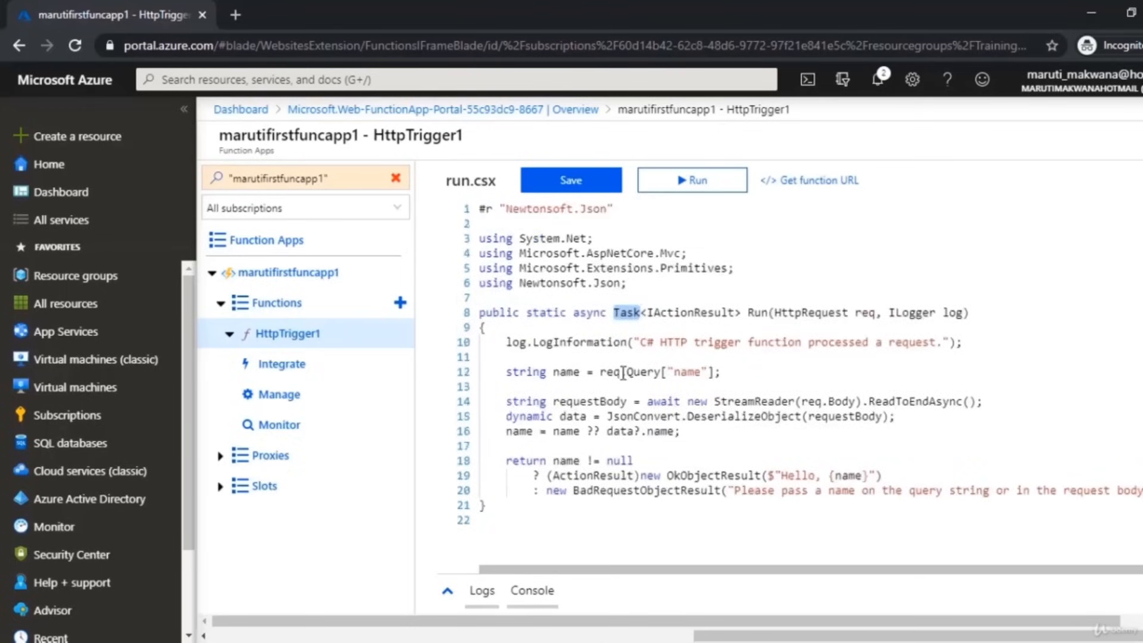
double_click(757, 313)
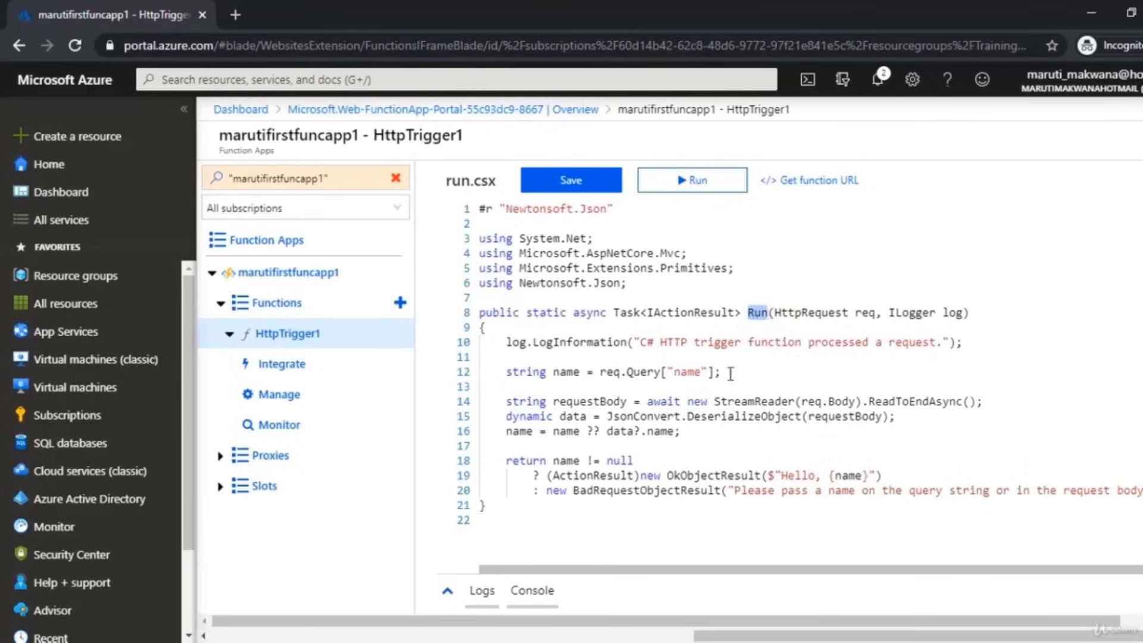
drag(727, 373, 633, 374)
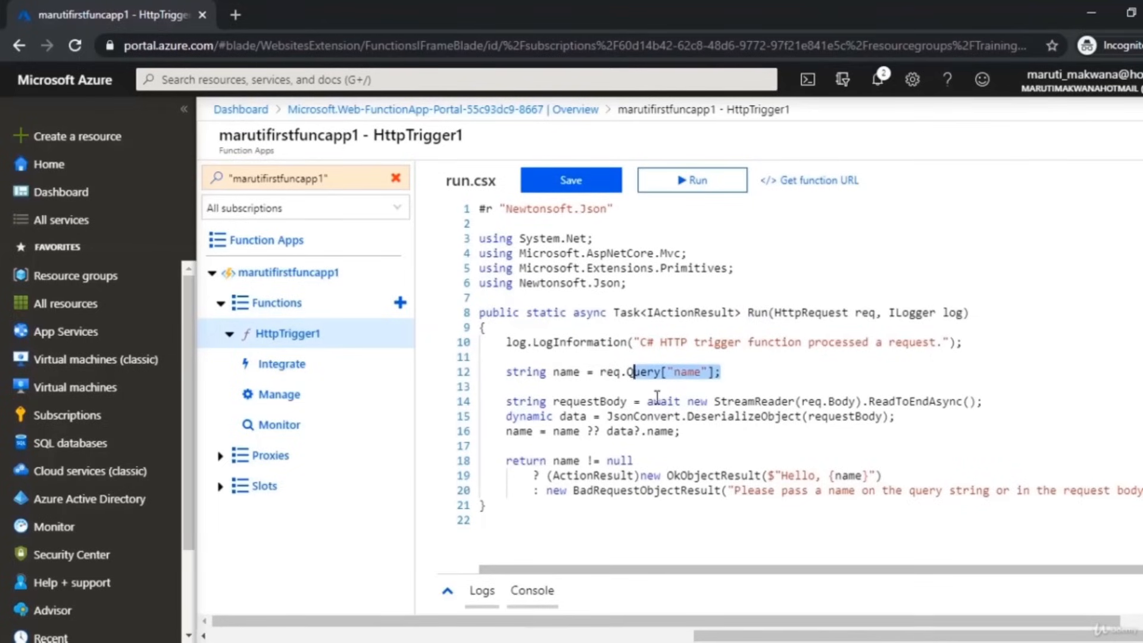
click(651, 386)
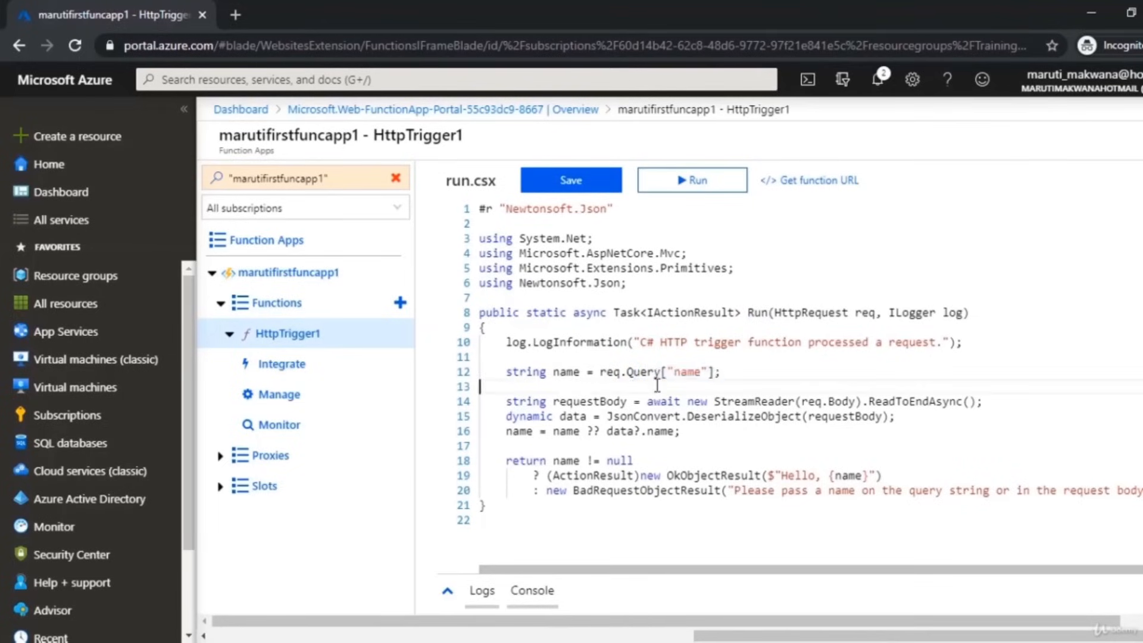
double_click(695, 373)
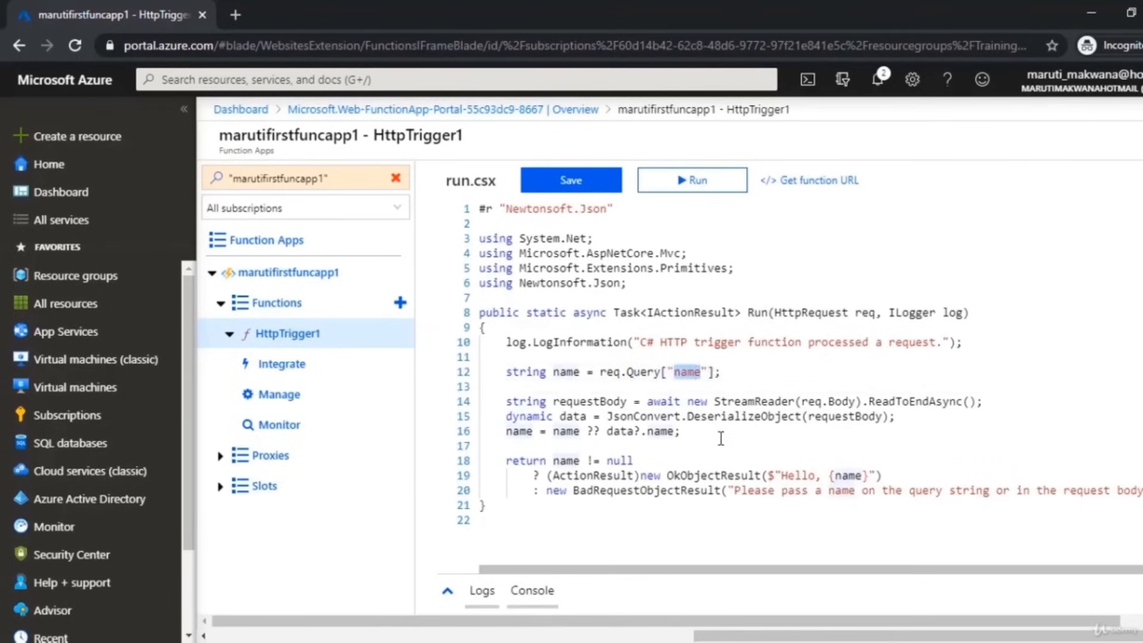
drag(883, 475, 756, 476)
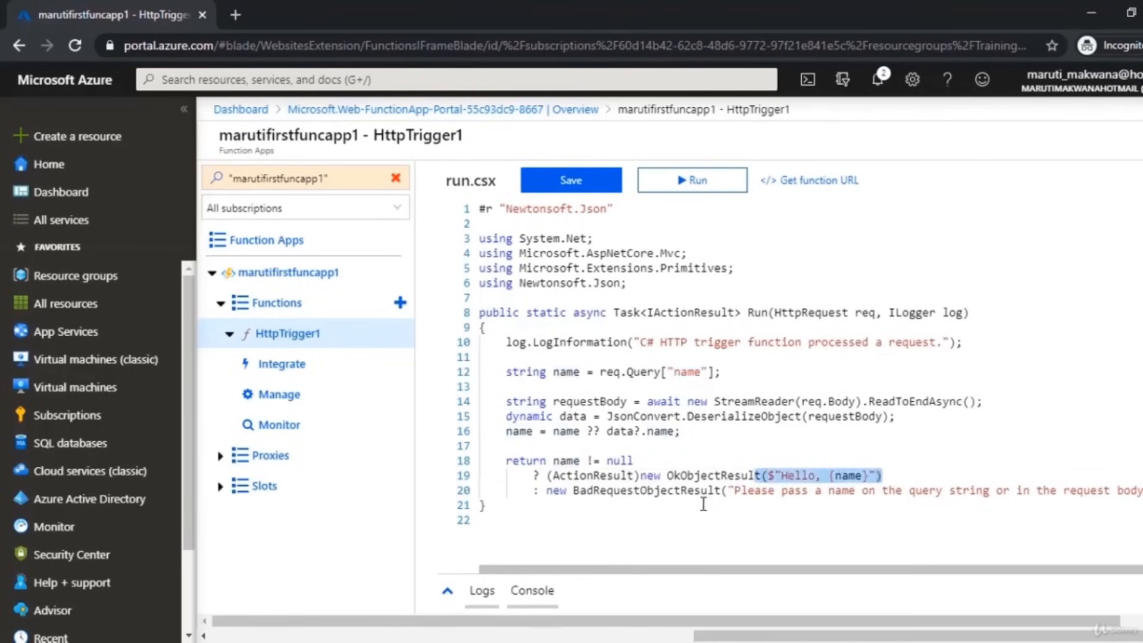
drag(748, 490, 1130, 490)
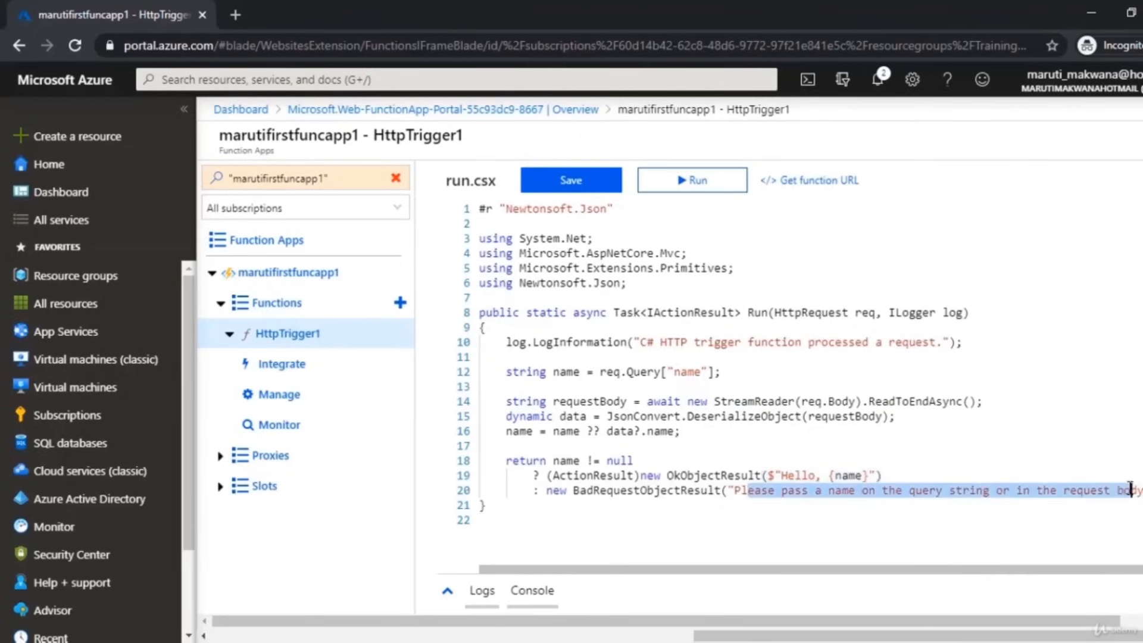
click(944, 456)
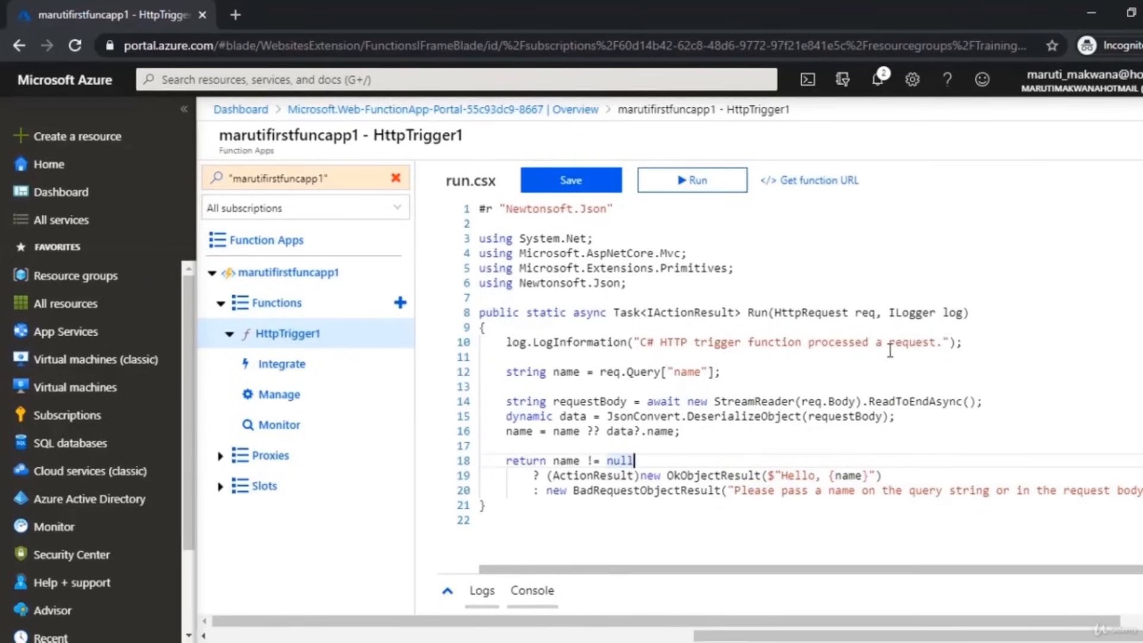
- Expand HttpTrigger1's Logs panel, look at Console, and reveal the View files list
click(447, 591)
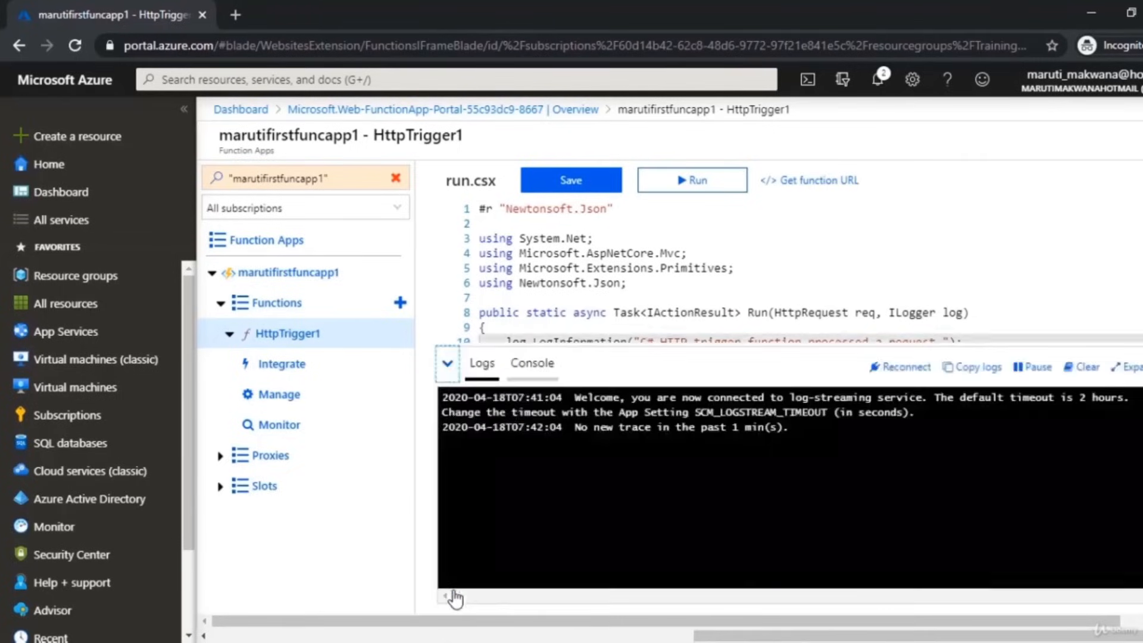
click(549, 376)
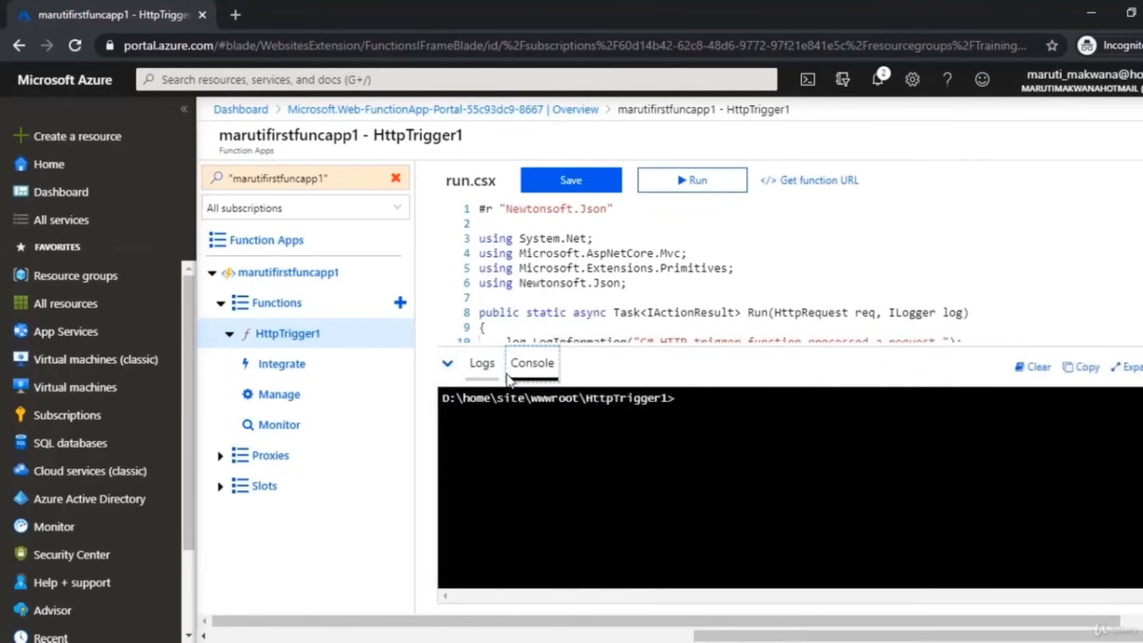
click(480, 371)
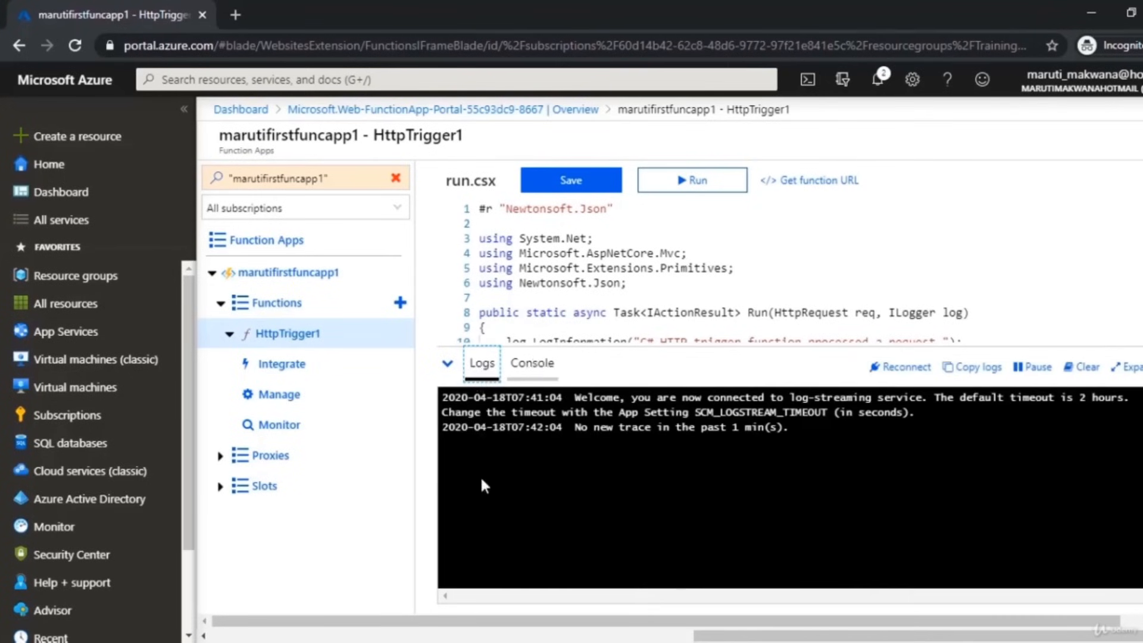
drag(613, 624, 730, 631)
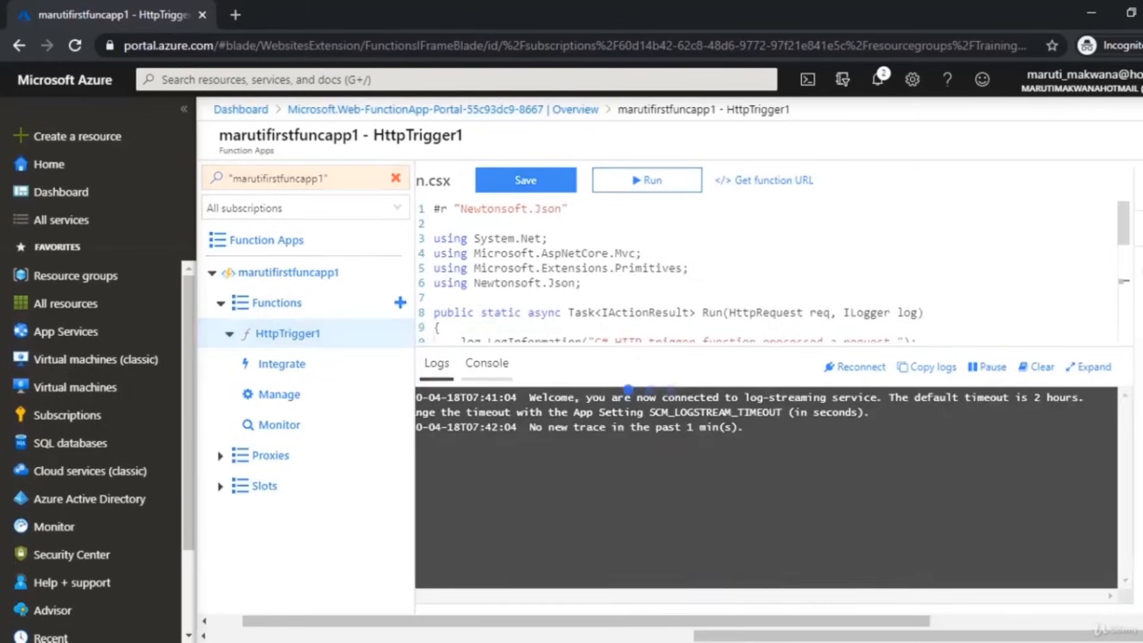
click(1099, 625)
click(1099, 625)
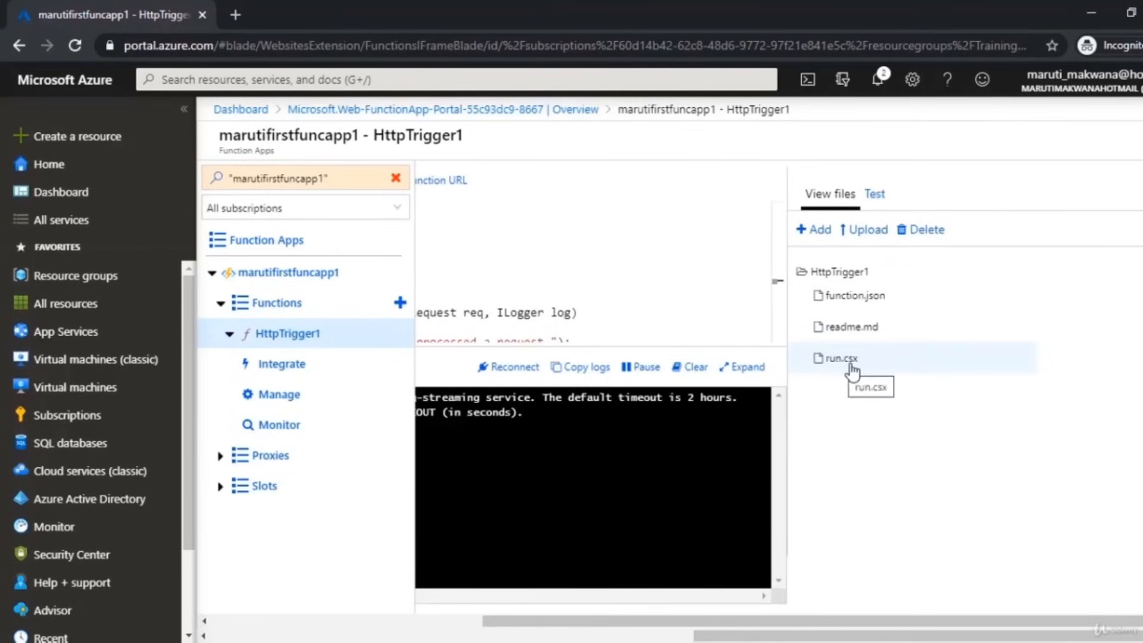
- Open function.json and highlight its httpTrigger (get, post) input and http $return output bindings
click(879, 308)
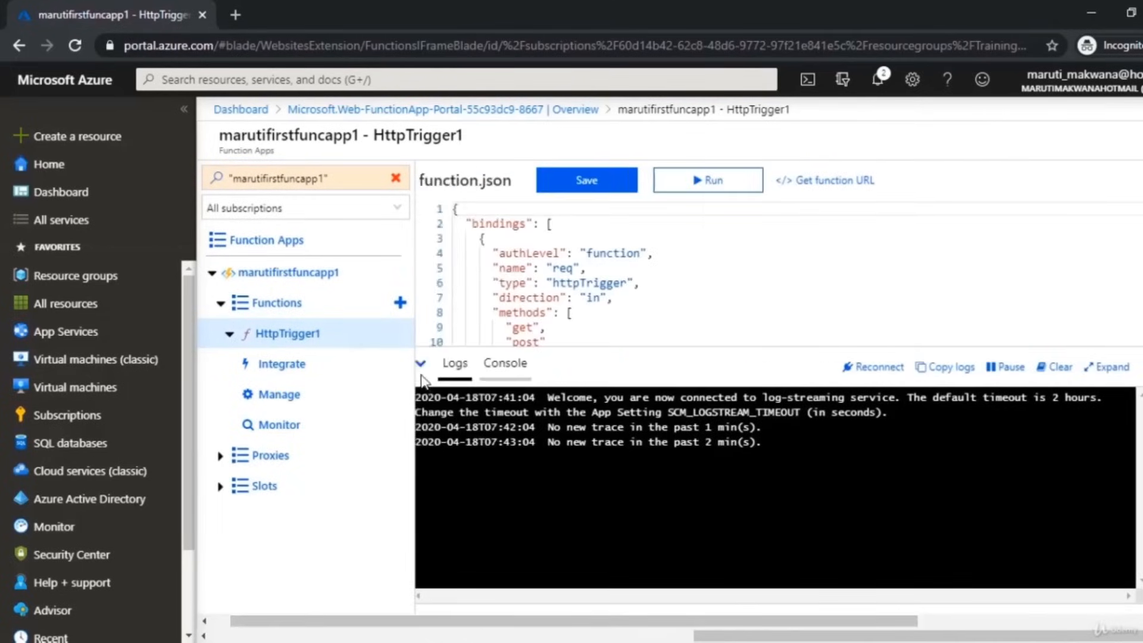
click(421, 364)
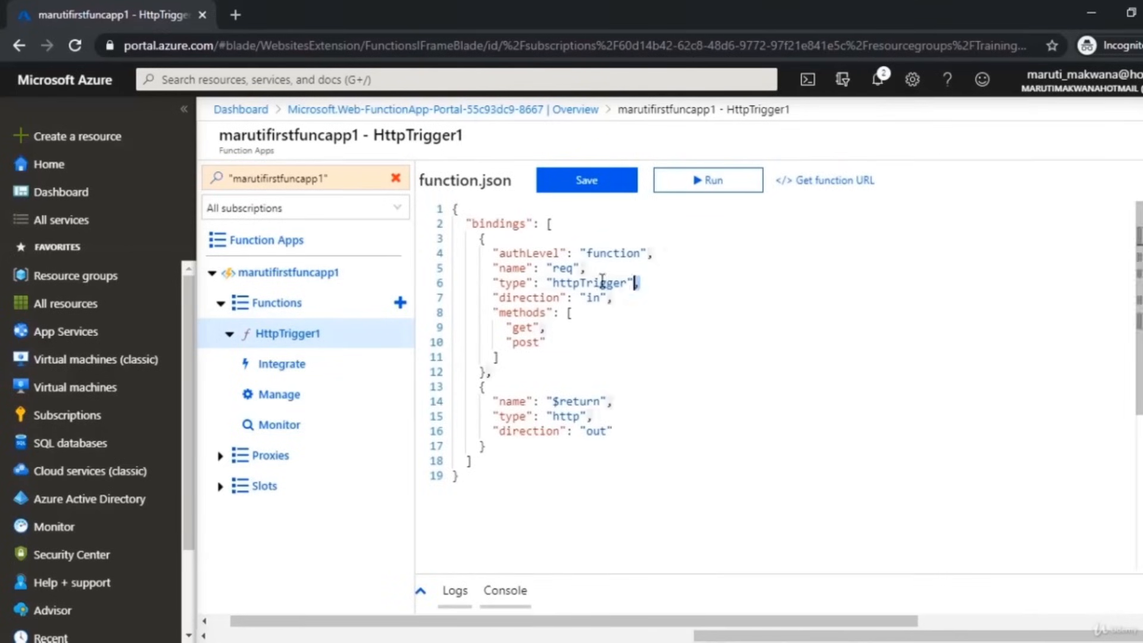
drag(639, 283, 553, 283)
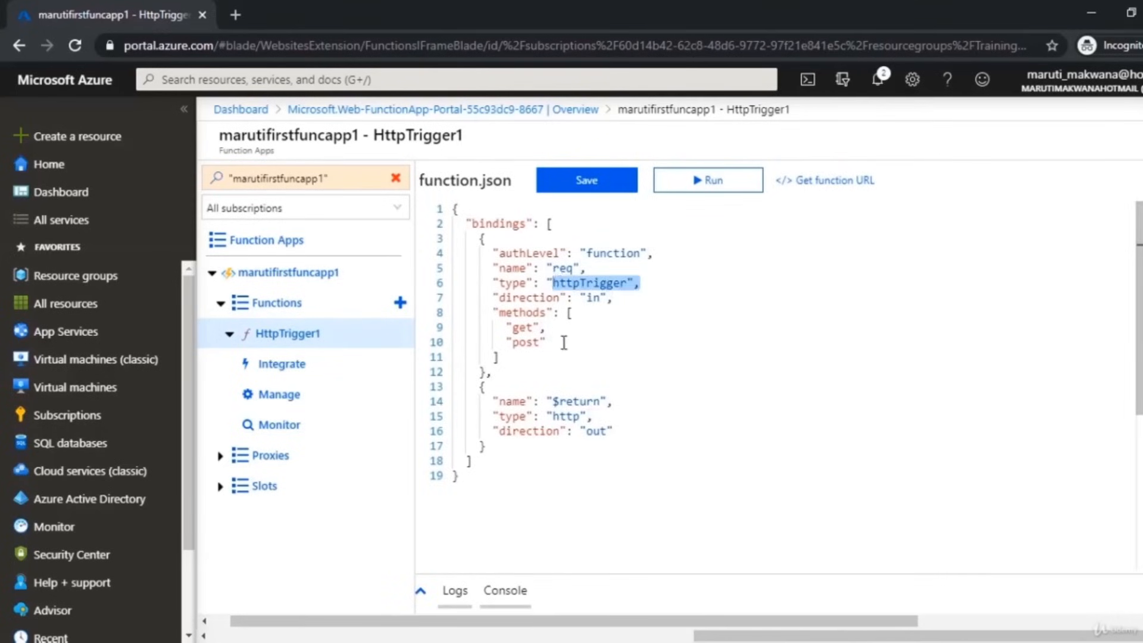
drag(546, 343, 506, 327)
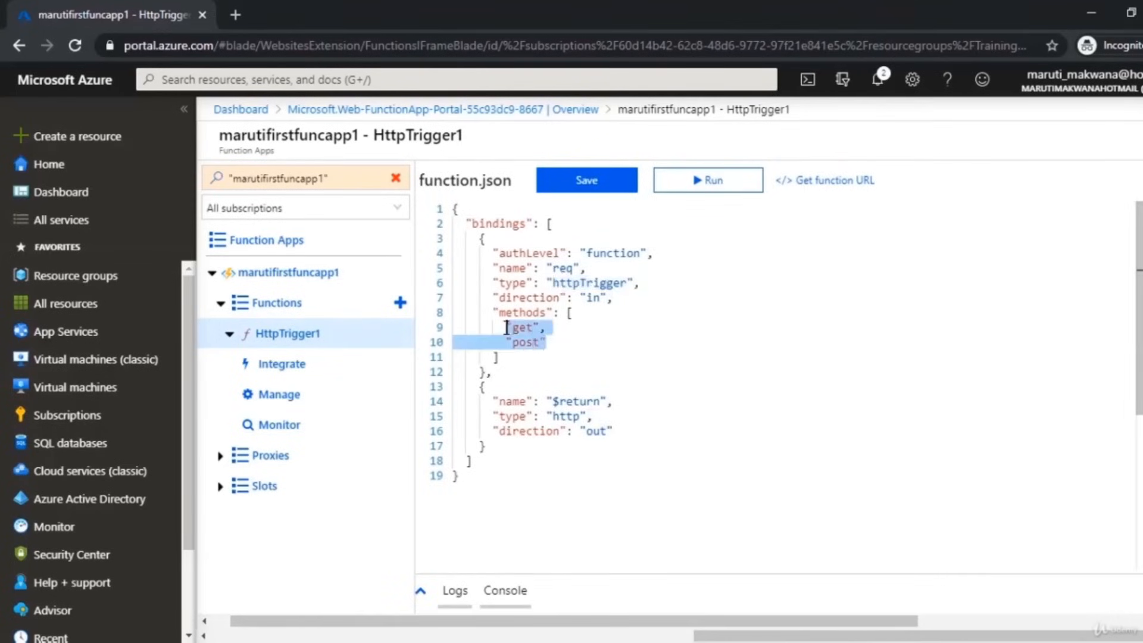
drag(613, 431, 485, 400)
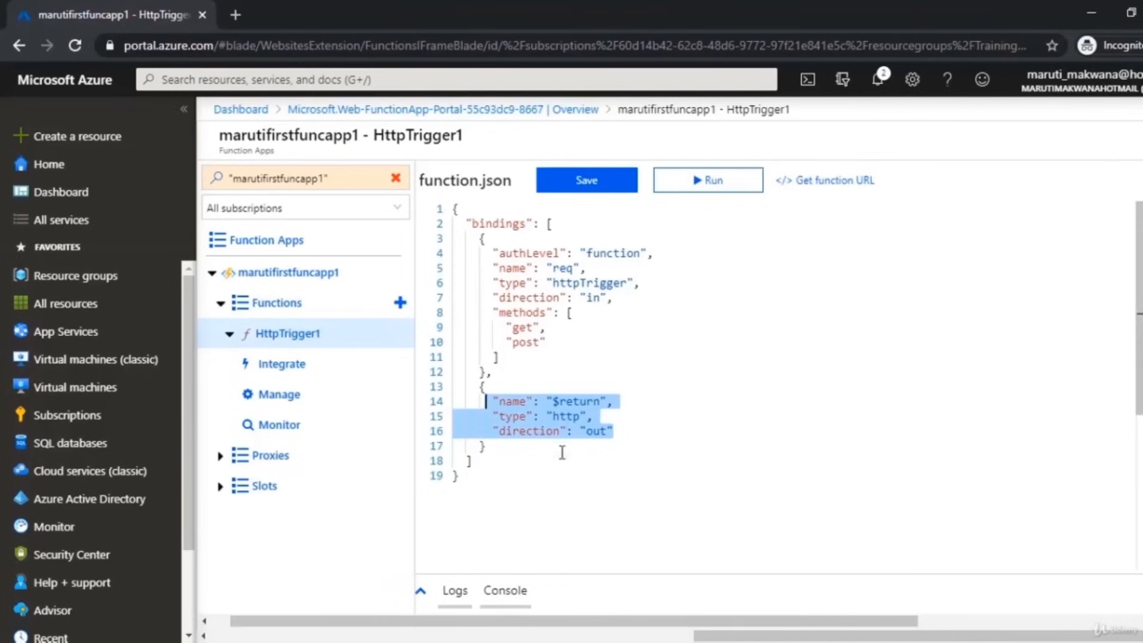
drag(581, 474, 451, 208)
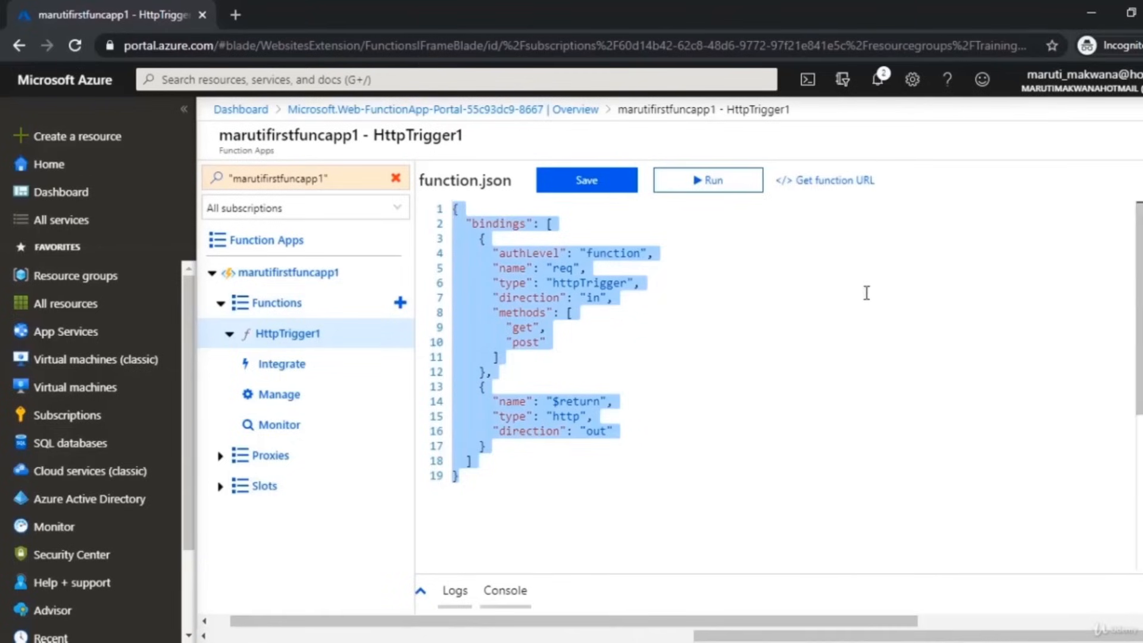
- Copy HttpTrigger1's function URL with the default key and open a new browser tab
click(851, 188)
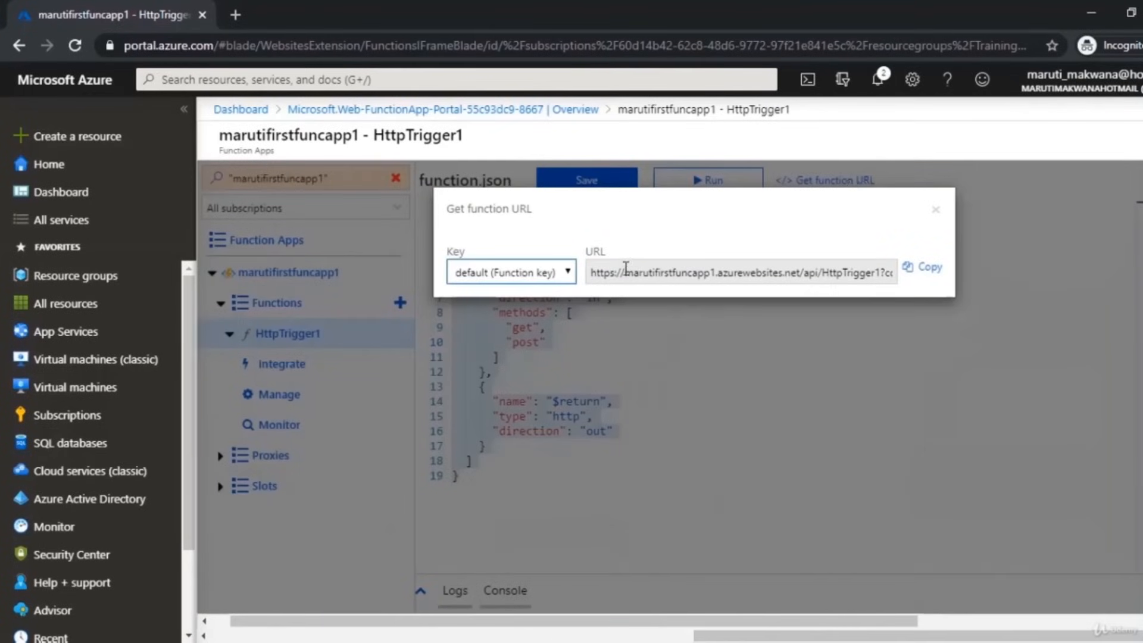
click(930, 271)
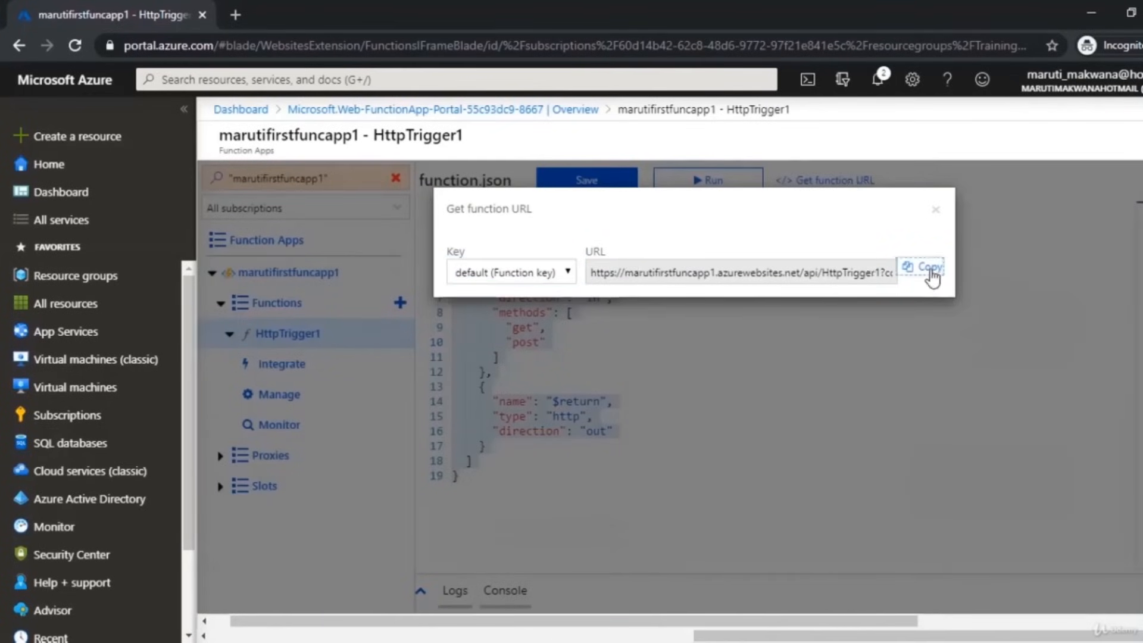
click(235, 14)
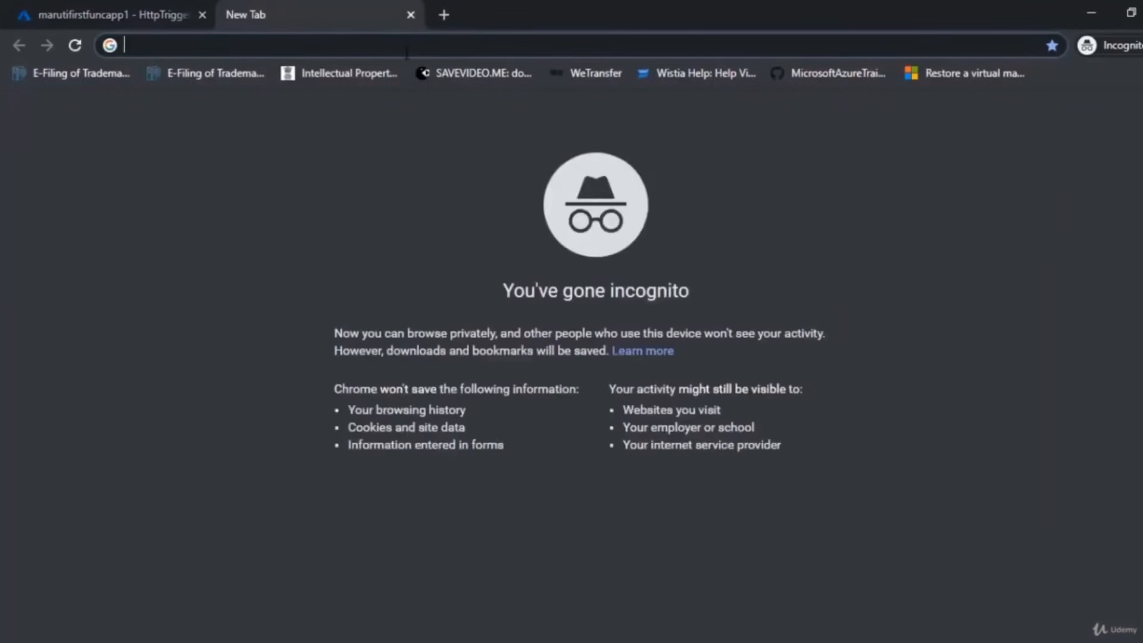
- Call the function URL with &name=mentorstag, getting 'Hello, mentorstag', then return to the portal tab
key(ctrl+v)
key(Return)
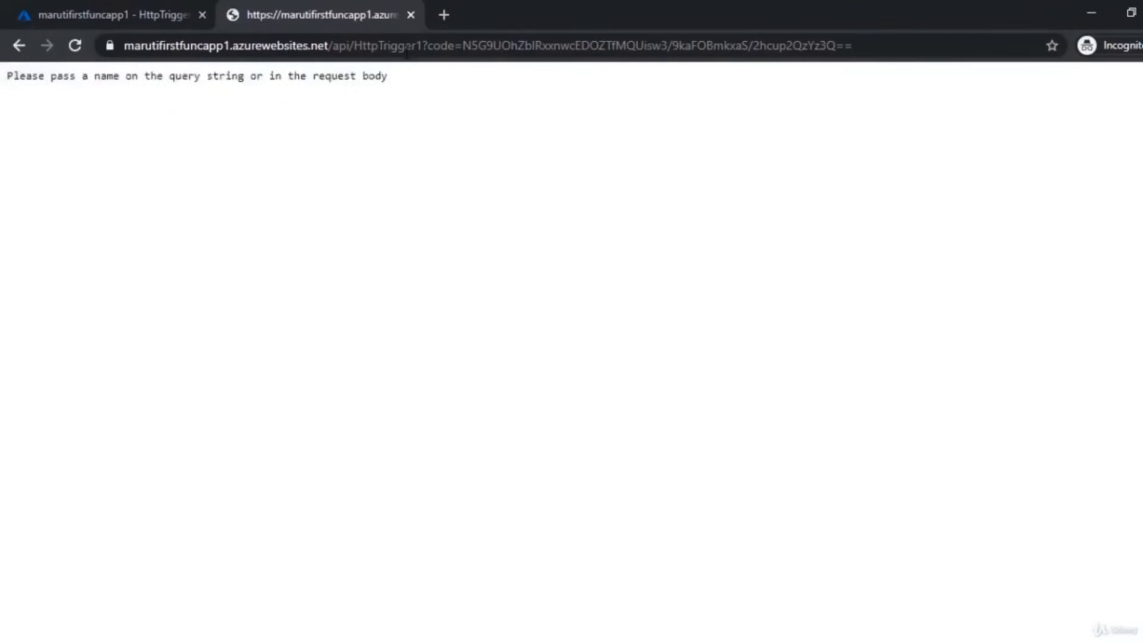
click(877, 45)
click(893, 45)
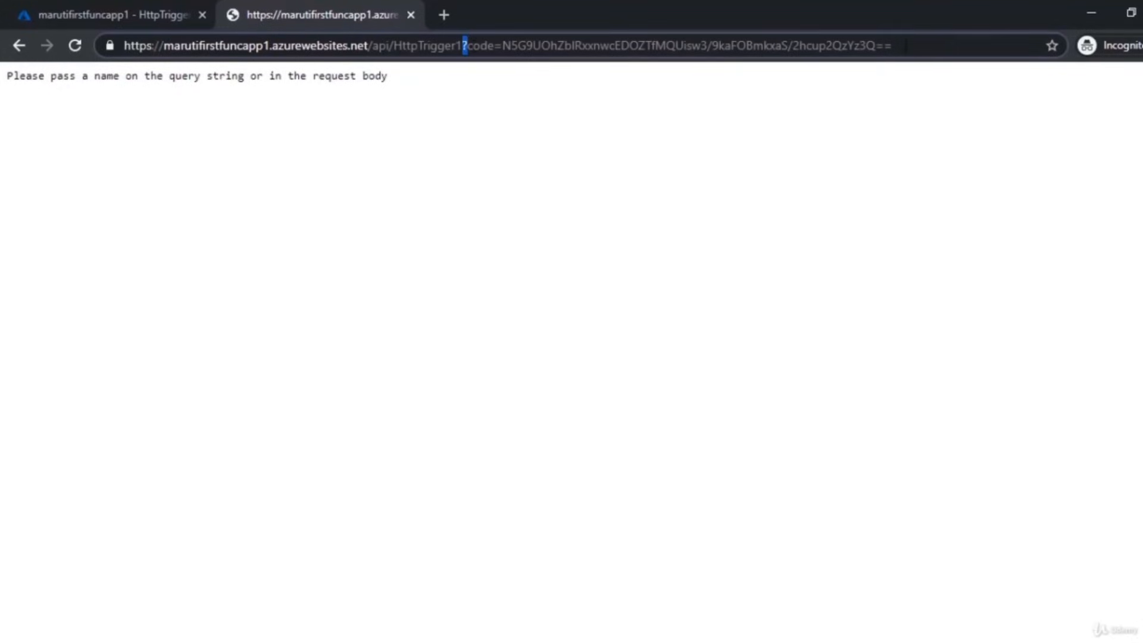
click(906, 46)
text(&)
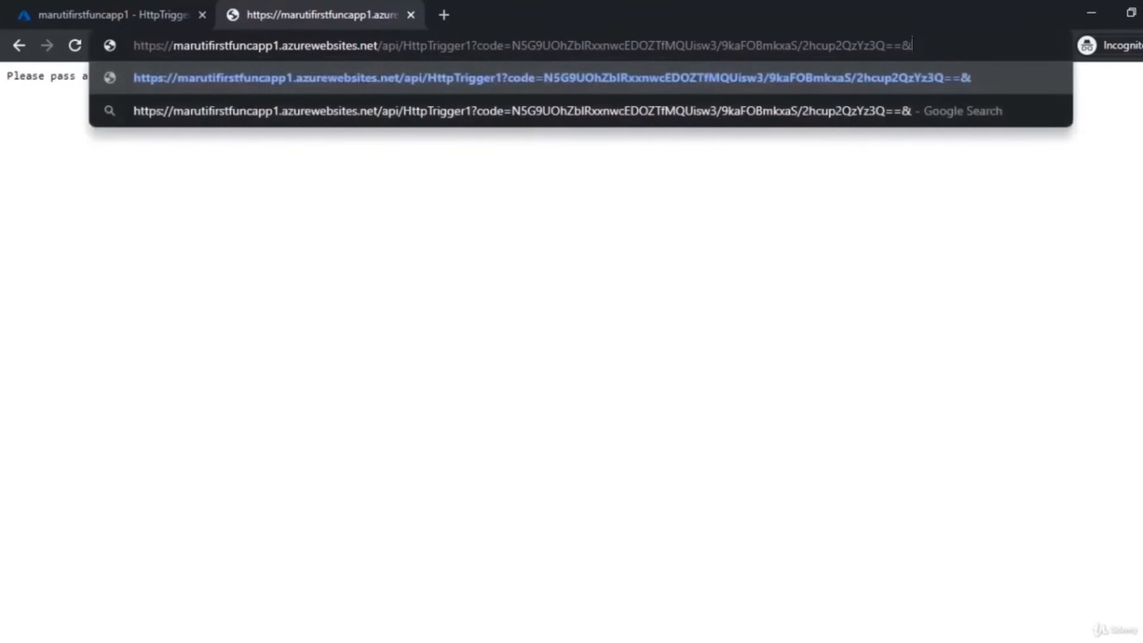
text(name)
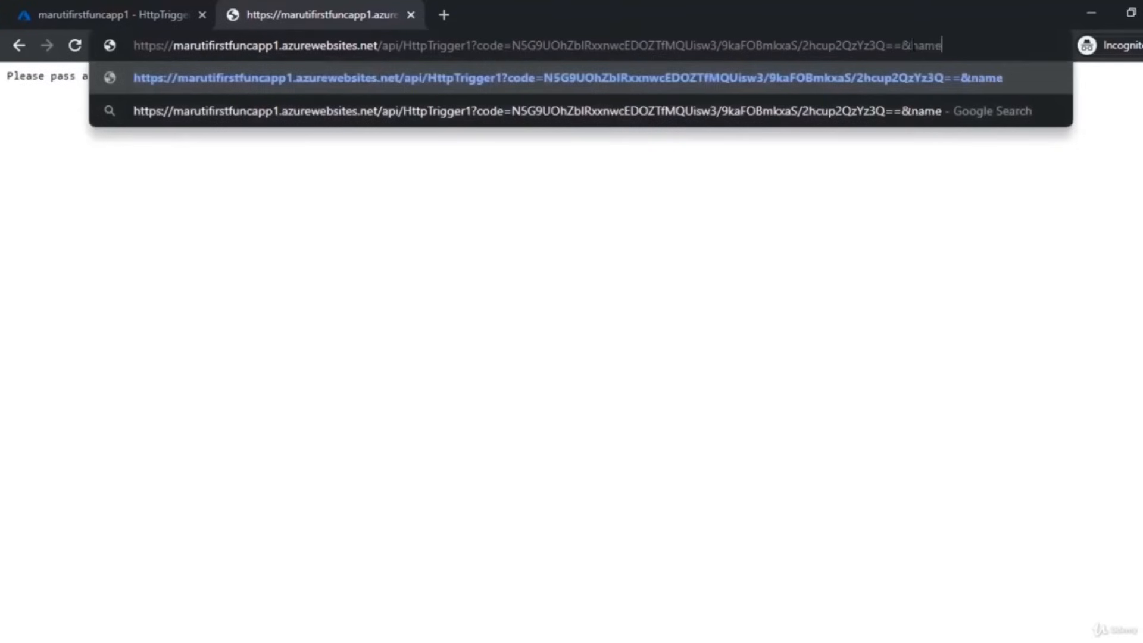
text(=)
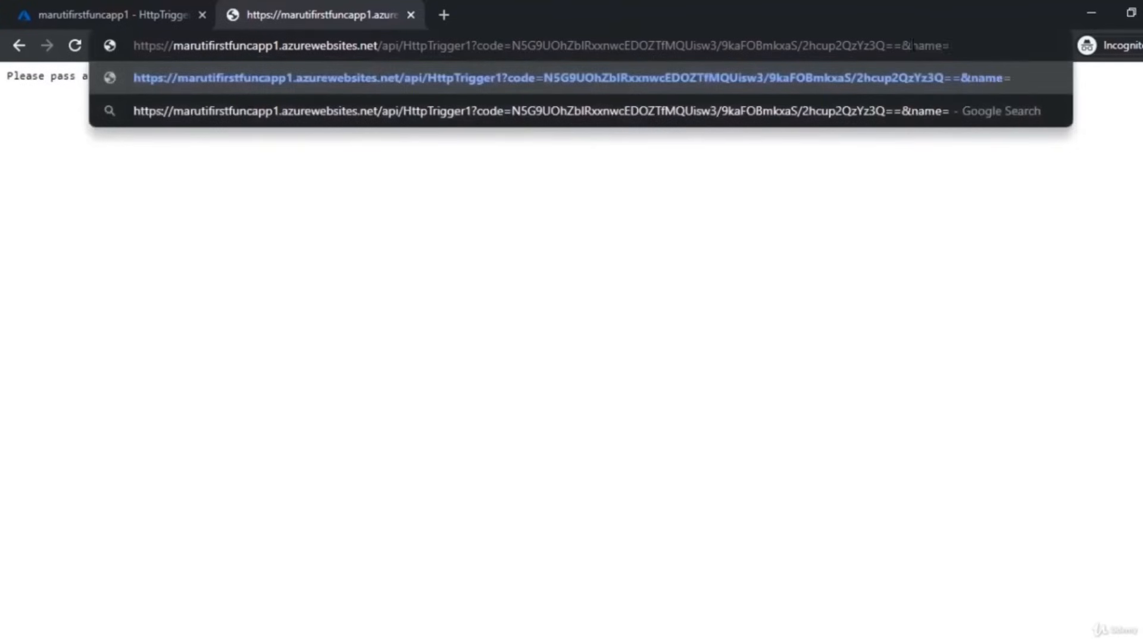
text(mentorstag)
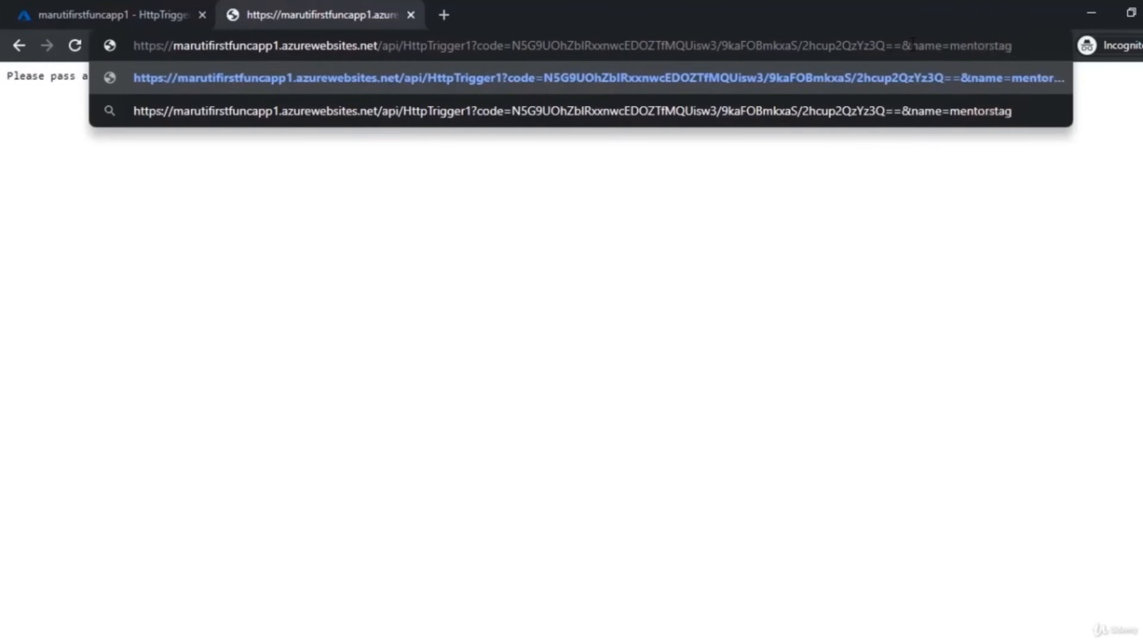
key(Return)
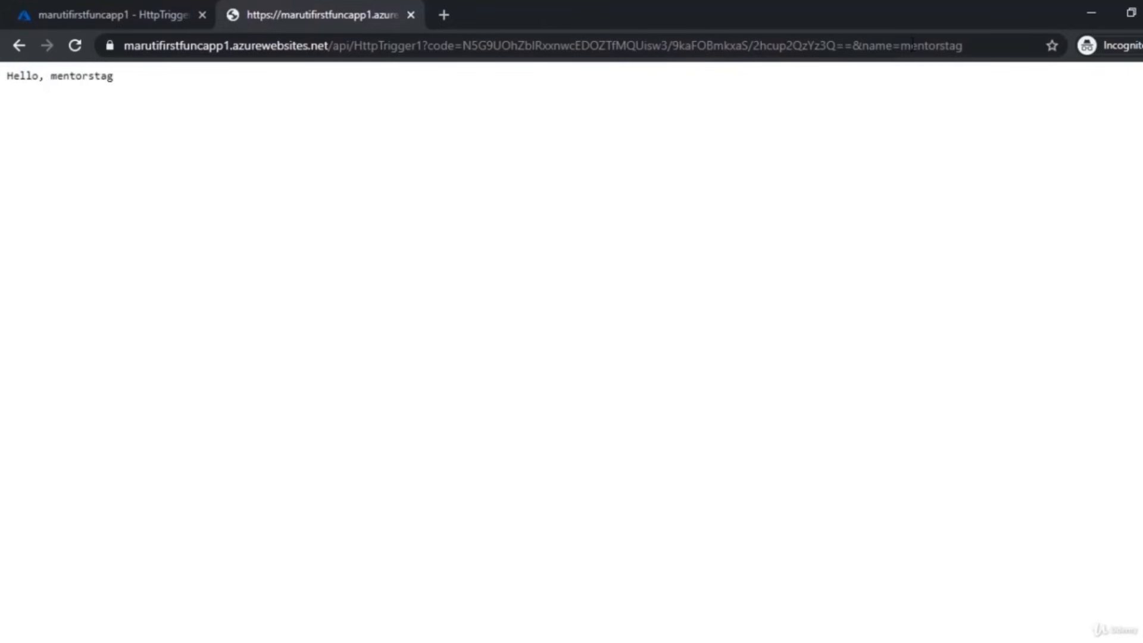
click(105, 14)
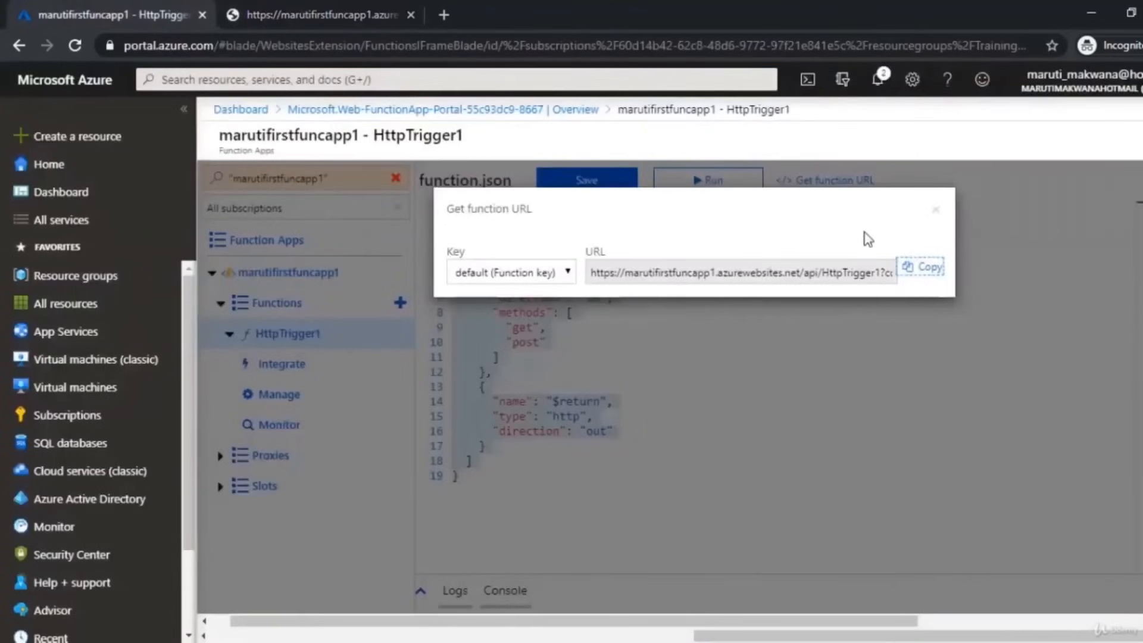
- Close the function URL dialog and bring up the new-function template gallery for marutifirstfuncapp1
click(936, 211)
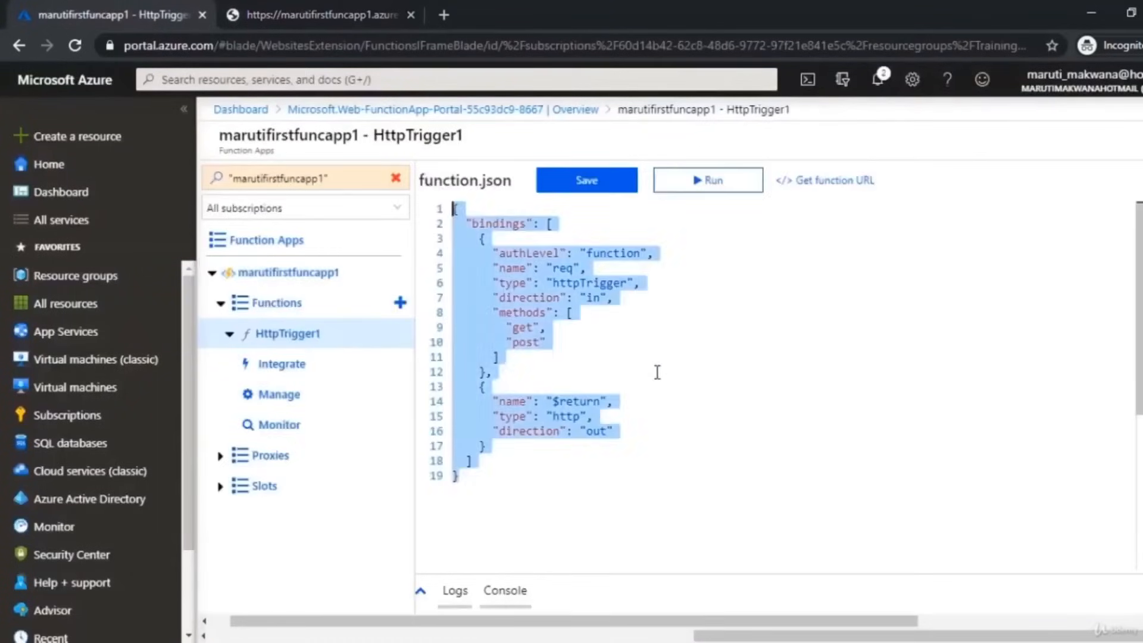
click(628, 366)
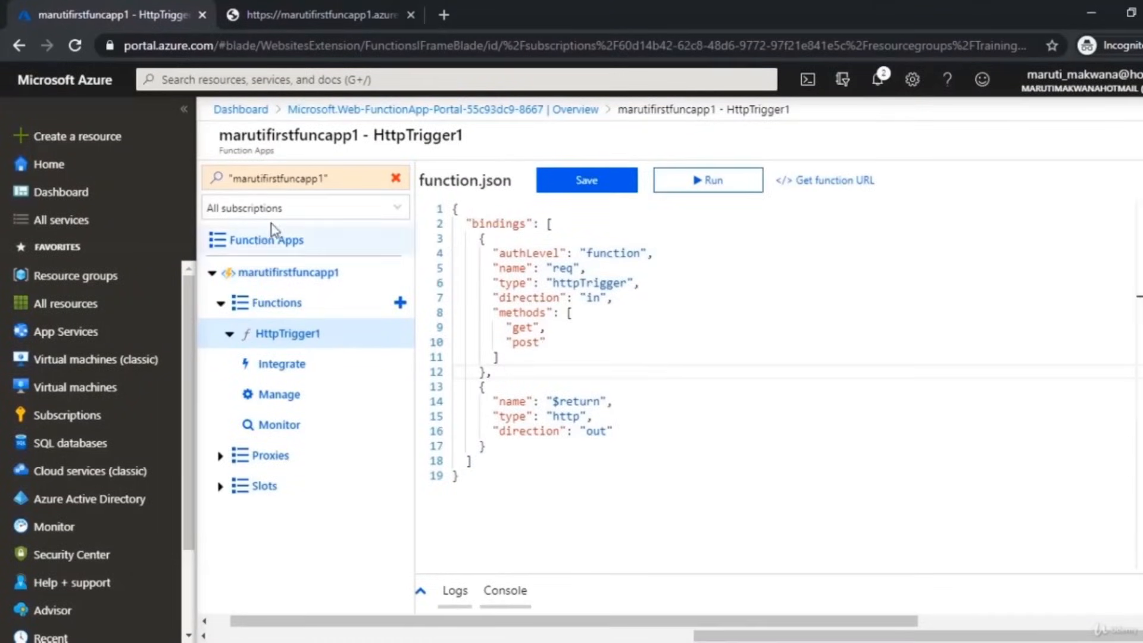
click(399, 303)
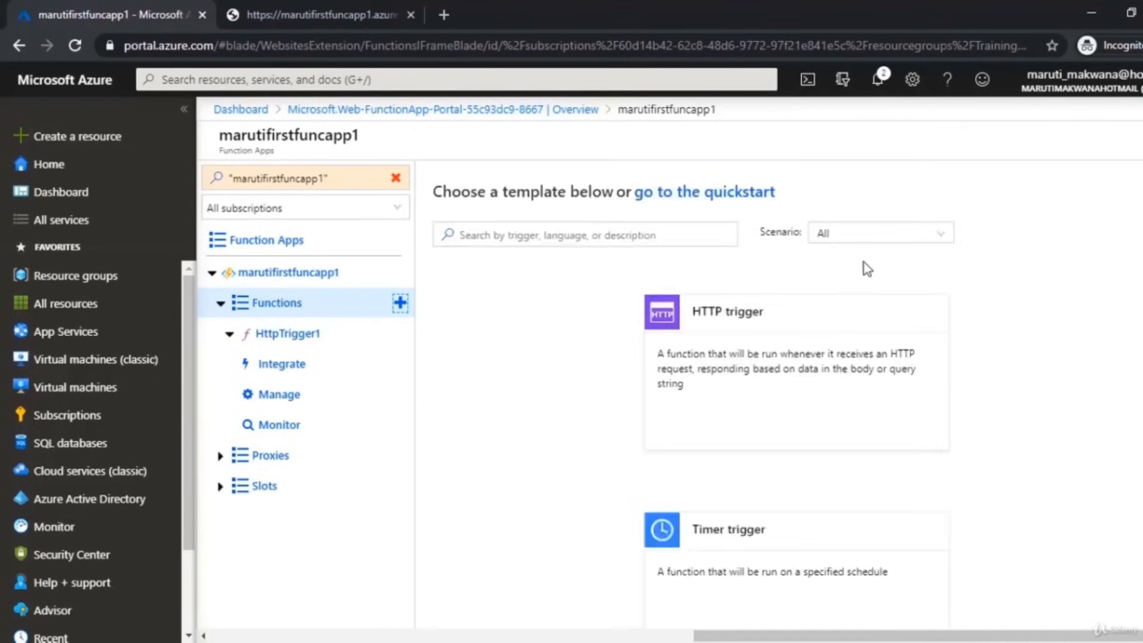
scroll(867, 375, down, 6)
scroll(795, 309, down, 10)
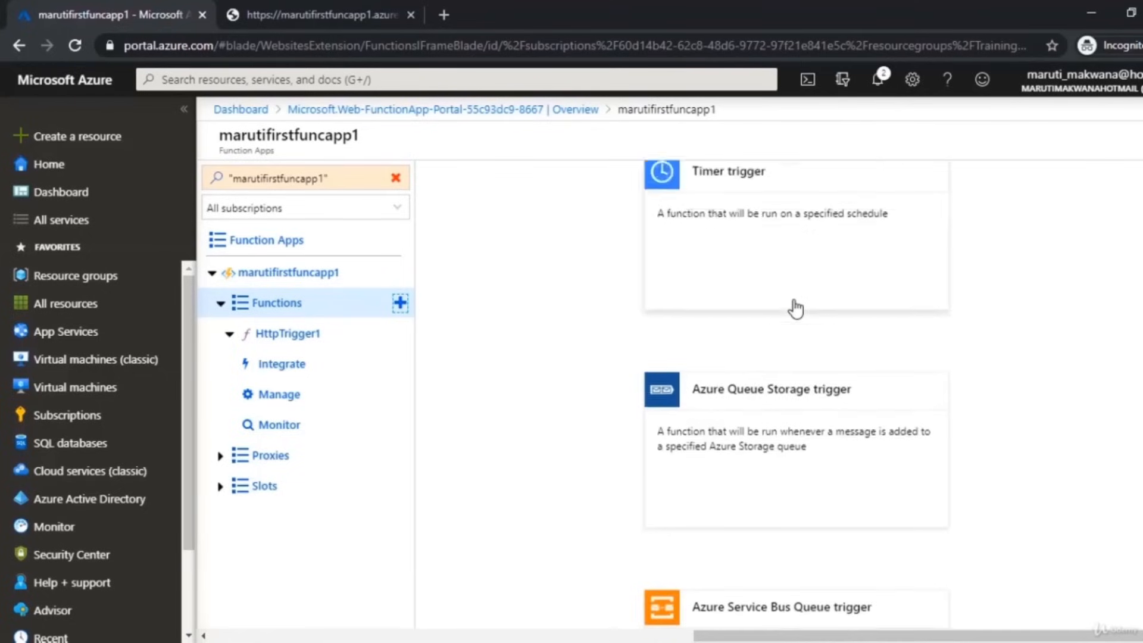
scroll(795, 309, down, 2)
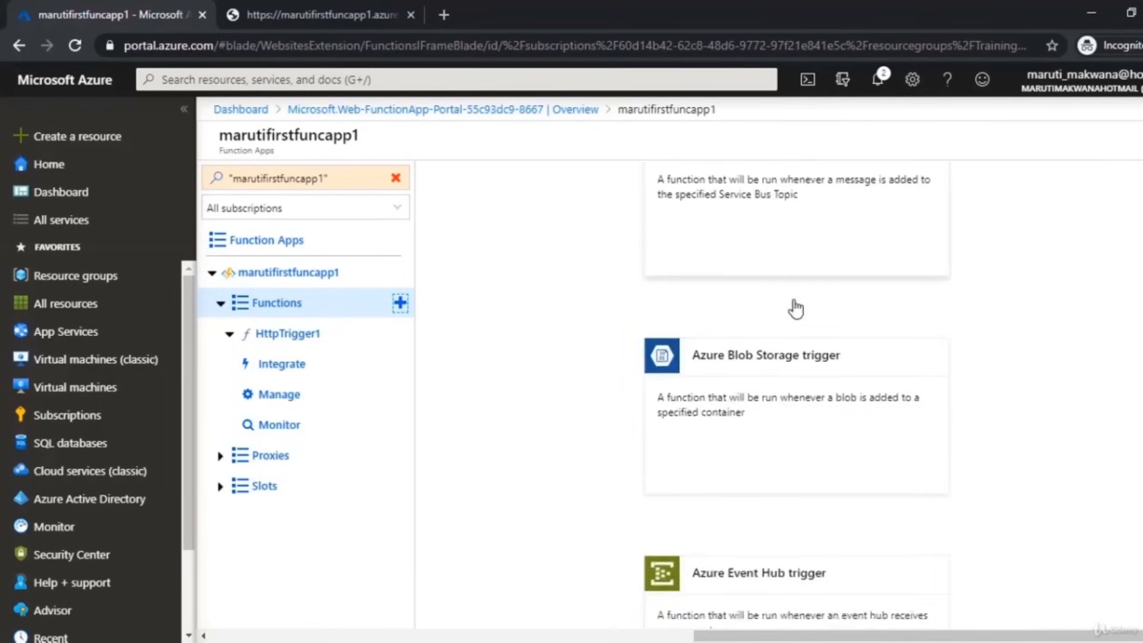
scroll(795, 309, up, 10)
scroll(796, 268, down, 6)
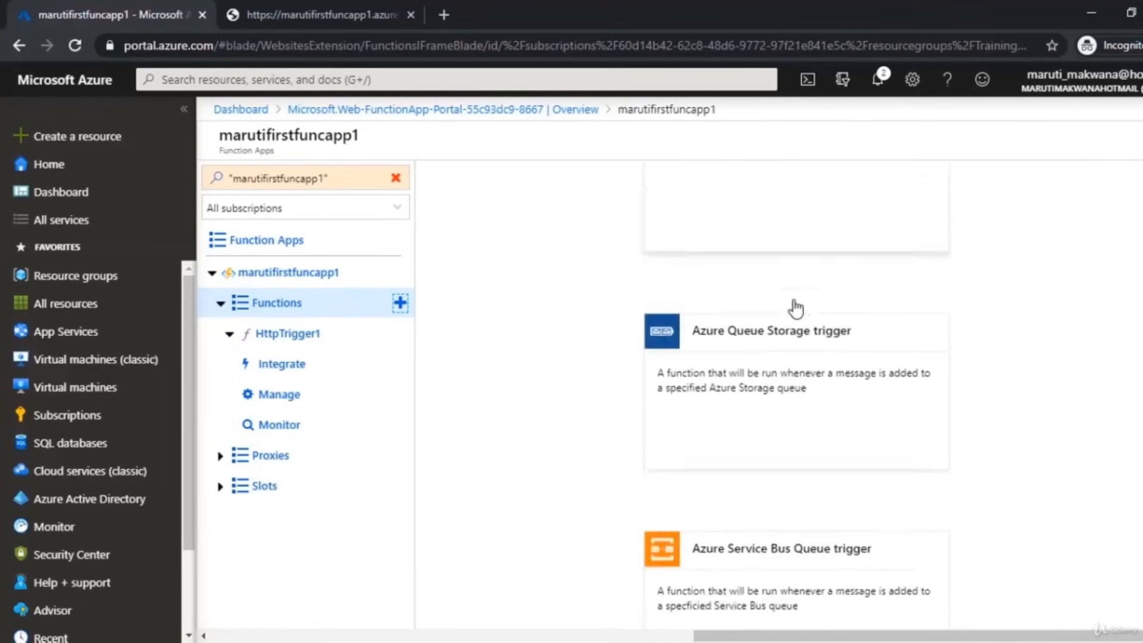
scroll(885, 250, down, 5)
scroll(885, 250, down, 3)
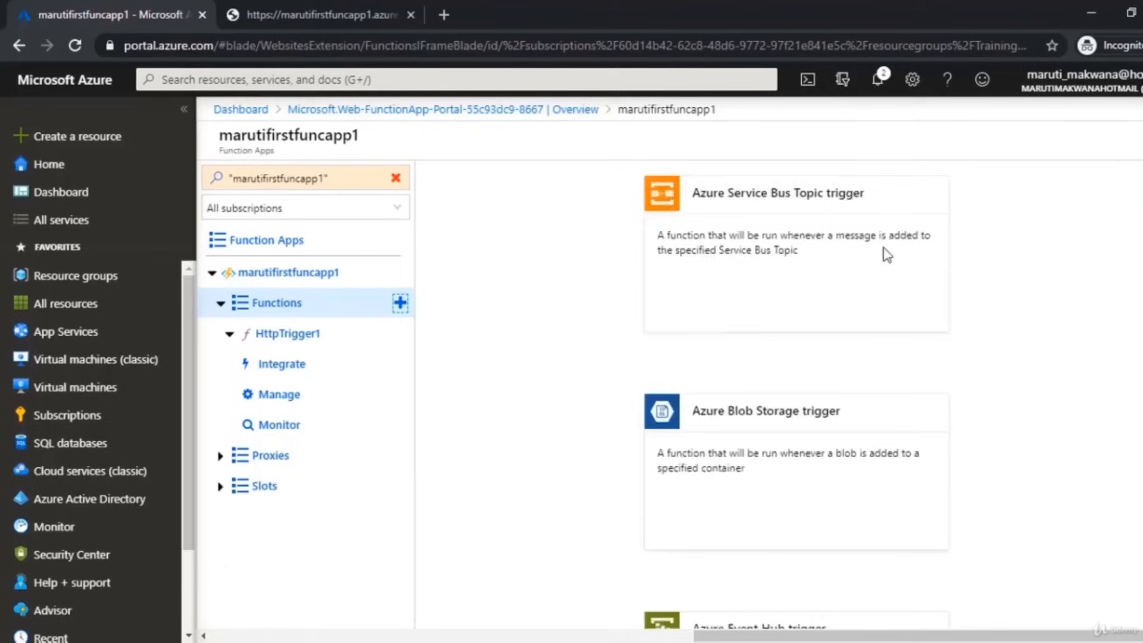
scroll(842, 377, down, 2)
scroll(843, 379, down, 8)
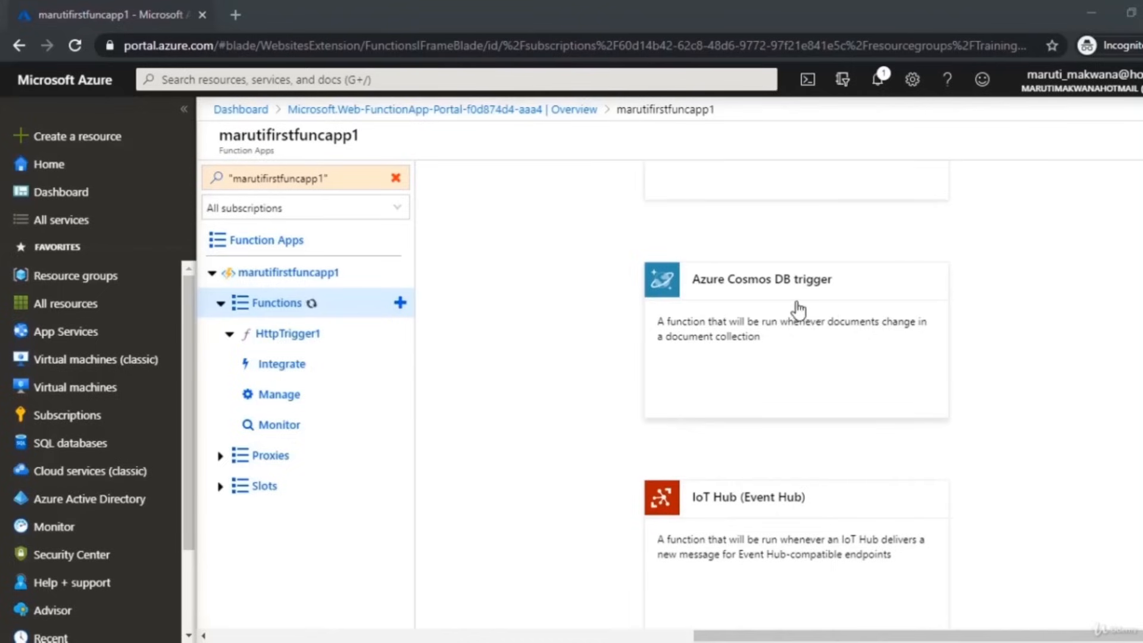
scroll(801, 315, up, 5)
scroll(798, 324, up, 4)
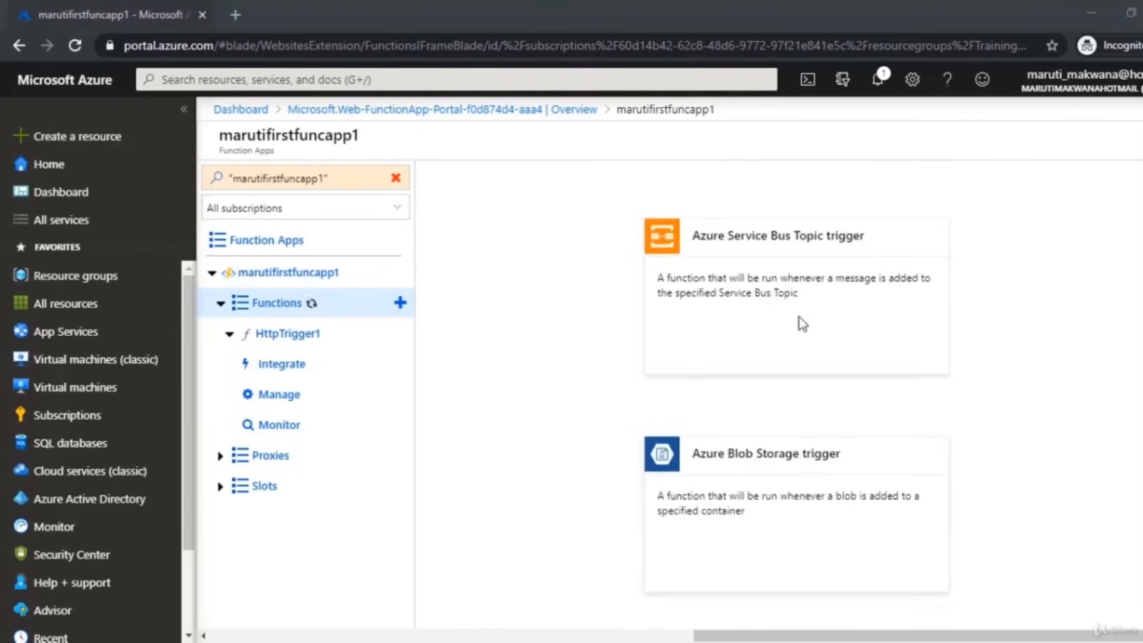
scroll(774, 339, down, 3)
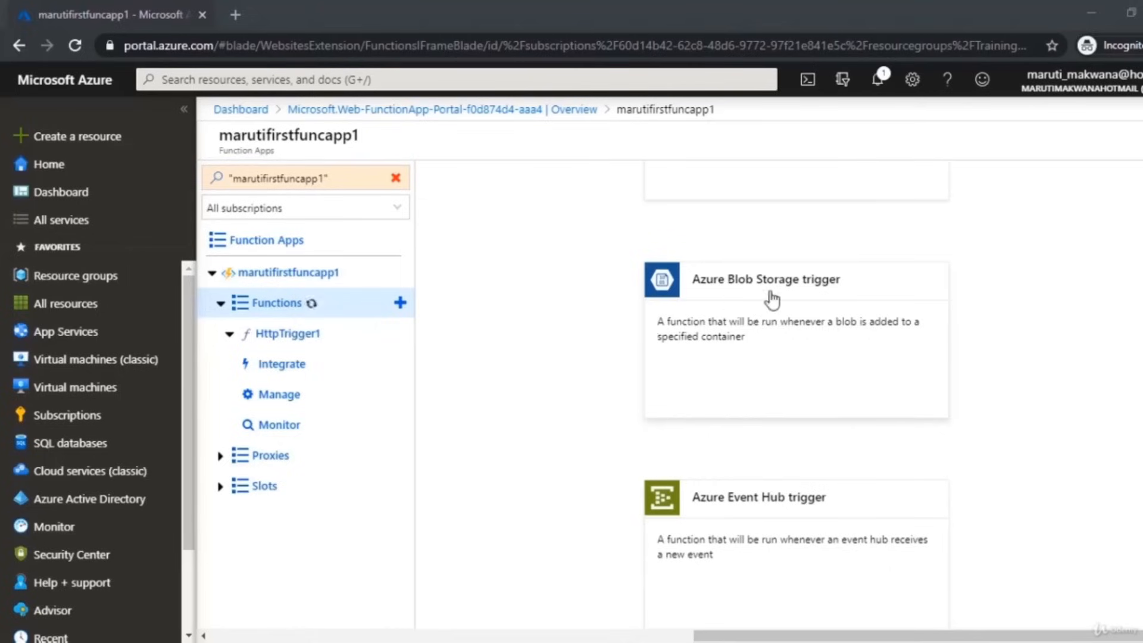
- Choose the Azure Blob Storage trigger template and check the name BlobTrigger1 and path samples-workitems/{name}
click(778, 344)
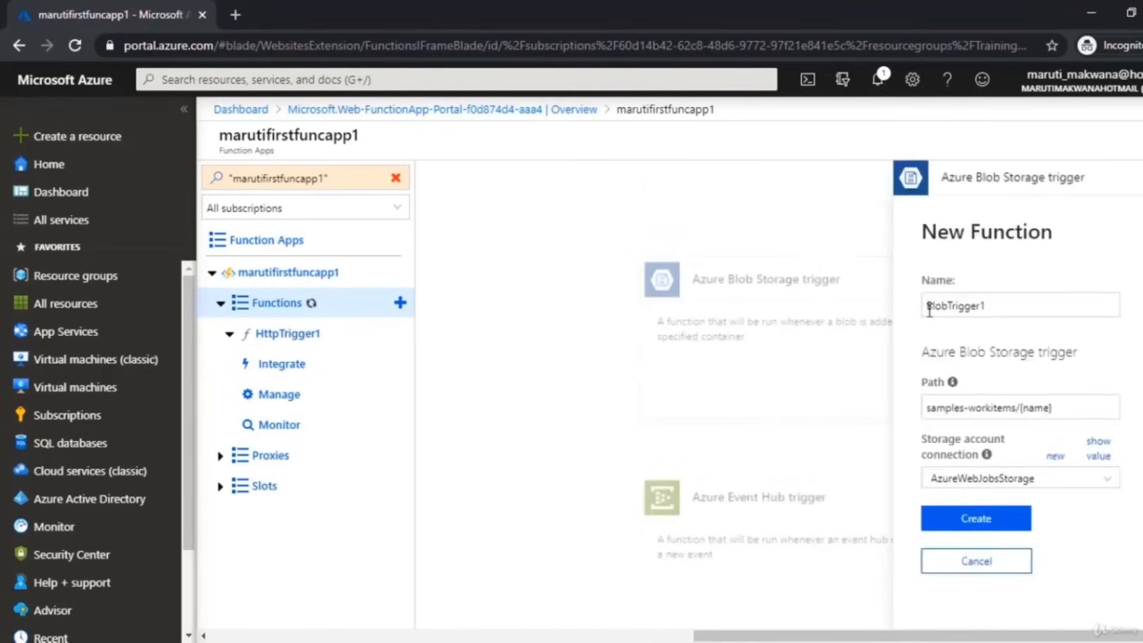
drag(927, 307, 988, 306)
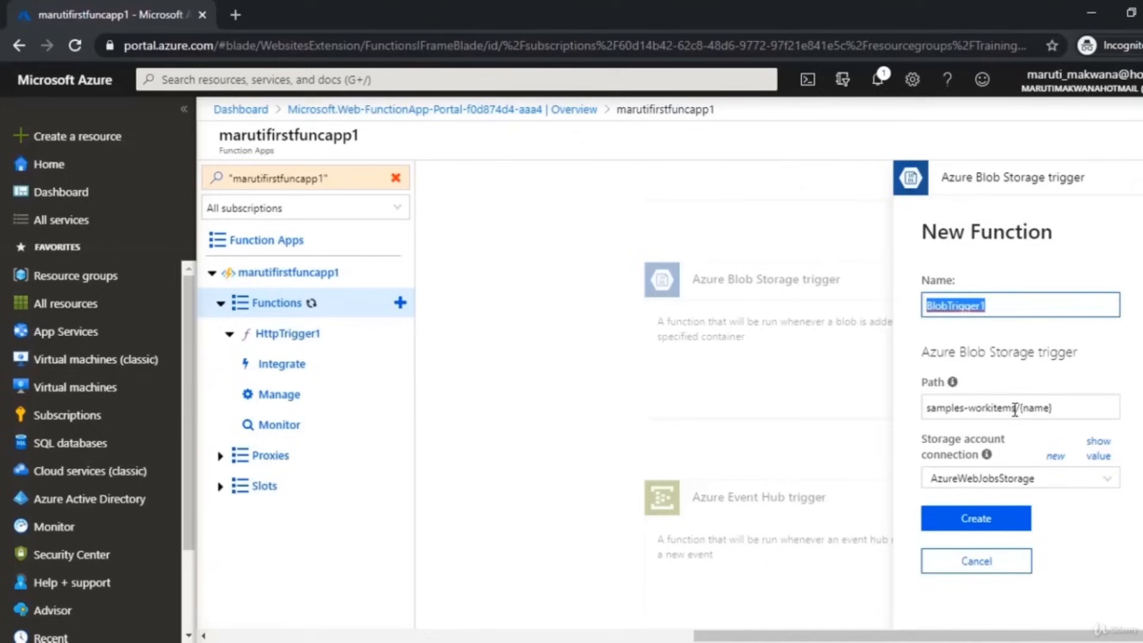
drag(1018, 408, 845, 428)
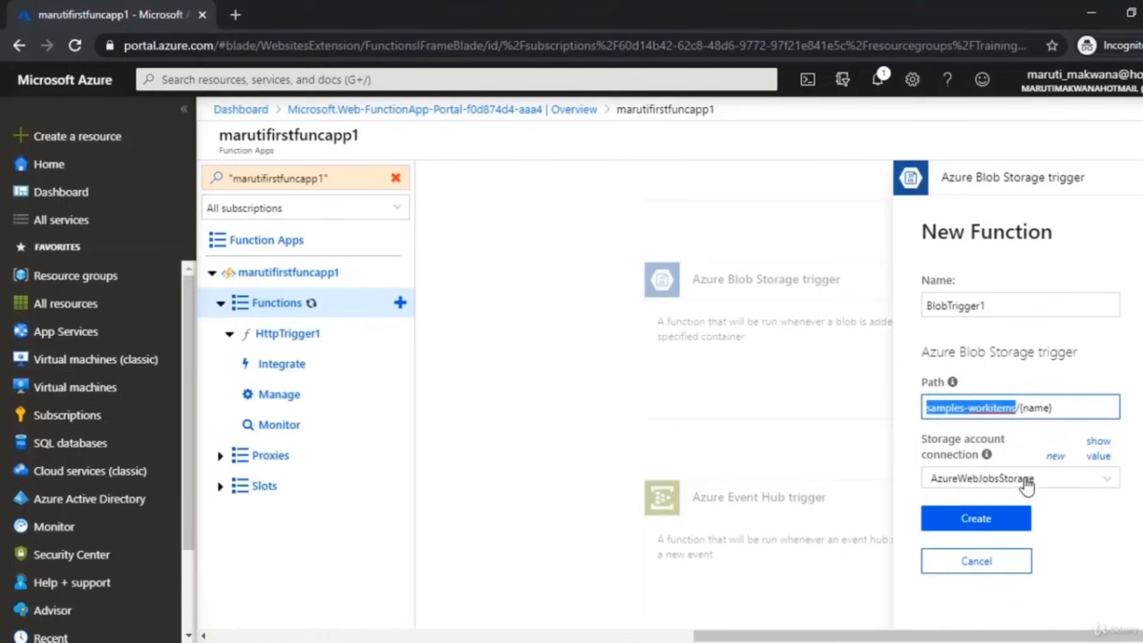
- Create BlobTrigger1 and review its run.csx, which logs blob name and size, plus function.json
click(980, 533)
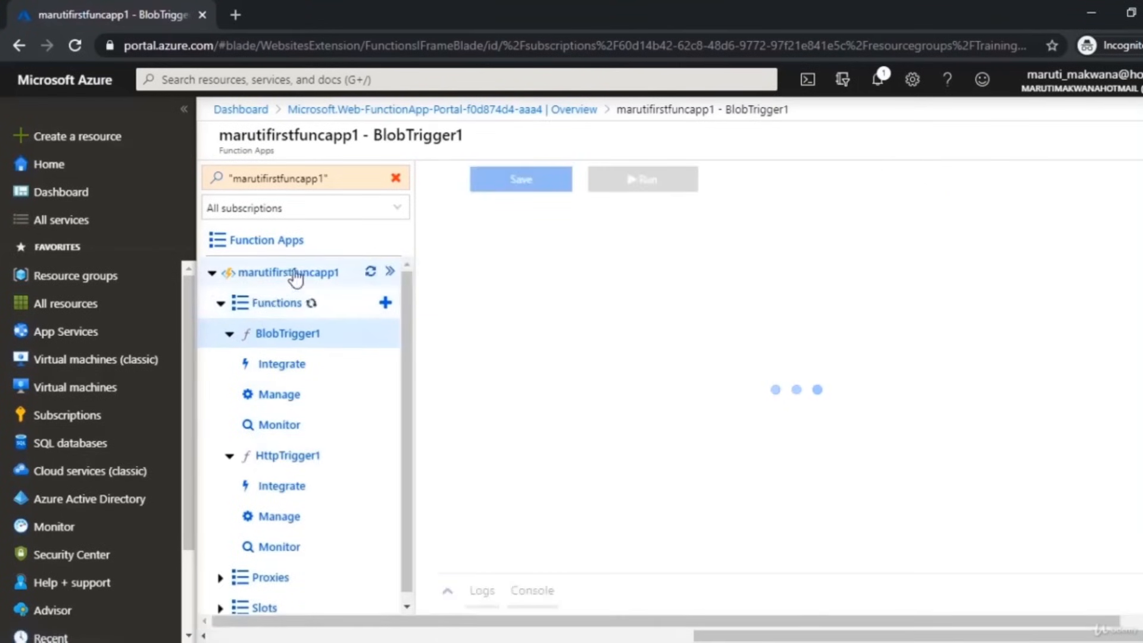
click(229, 456)
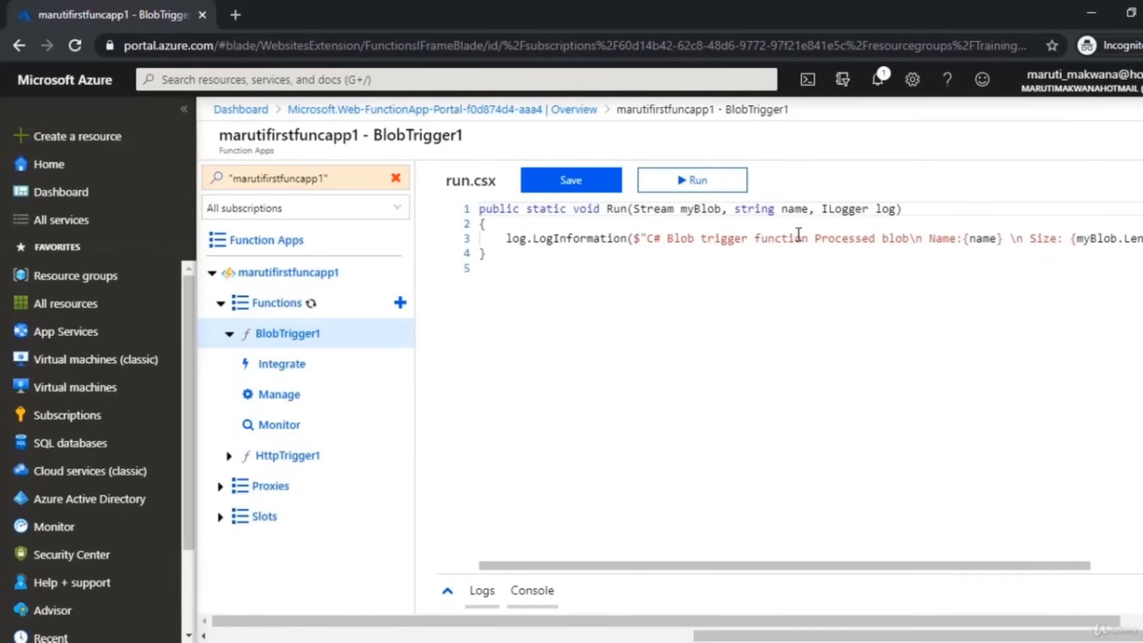
click(607, 208)
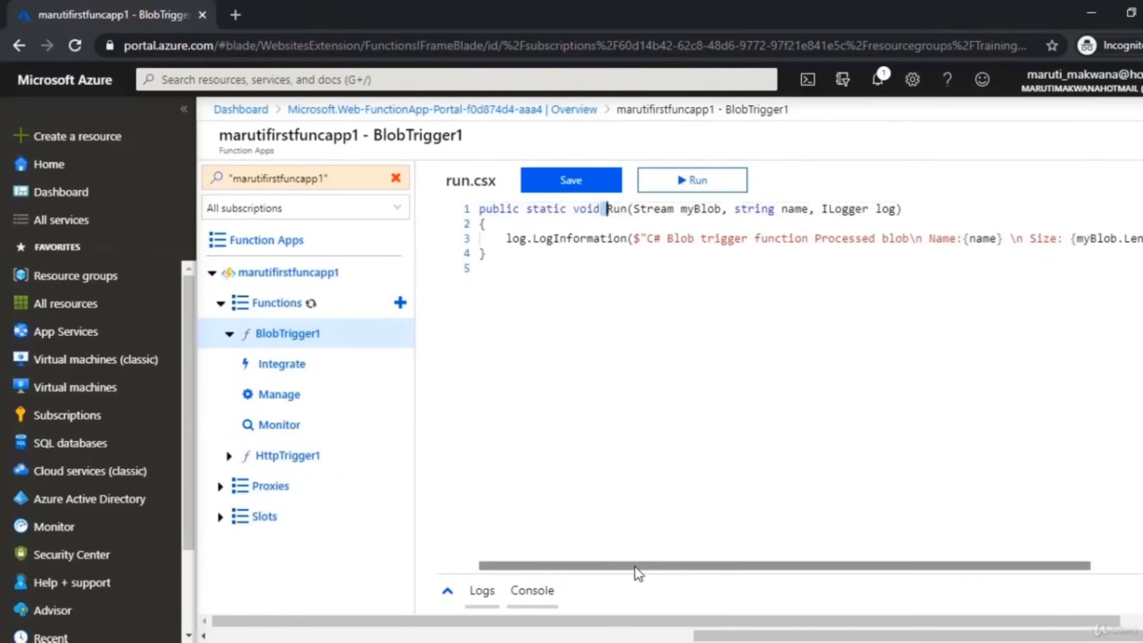
drag(636, 569, 718, 569)
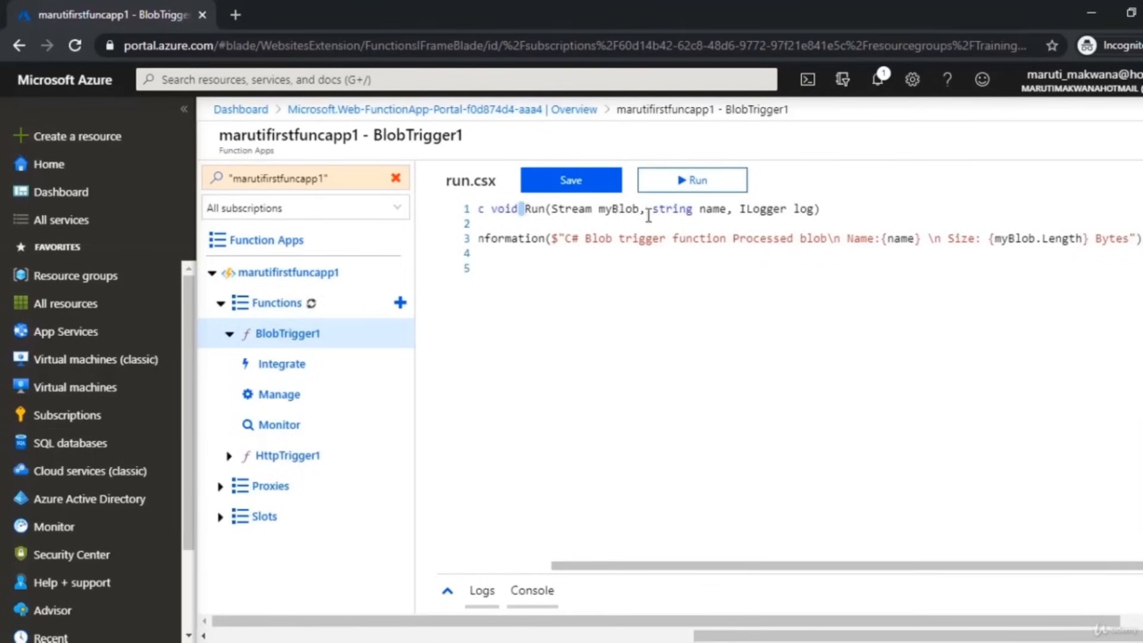
drag(916, 241, 1058, 243)
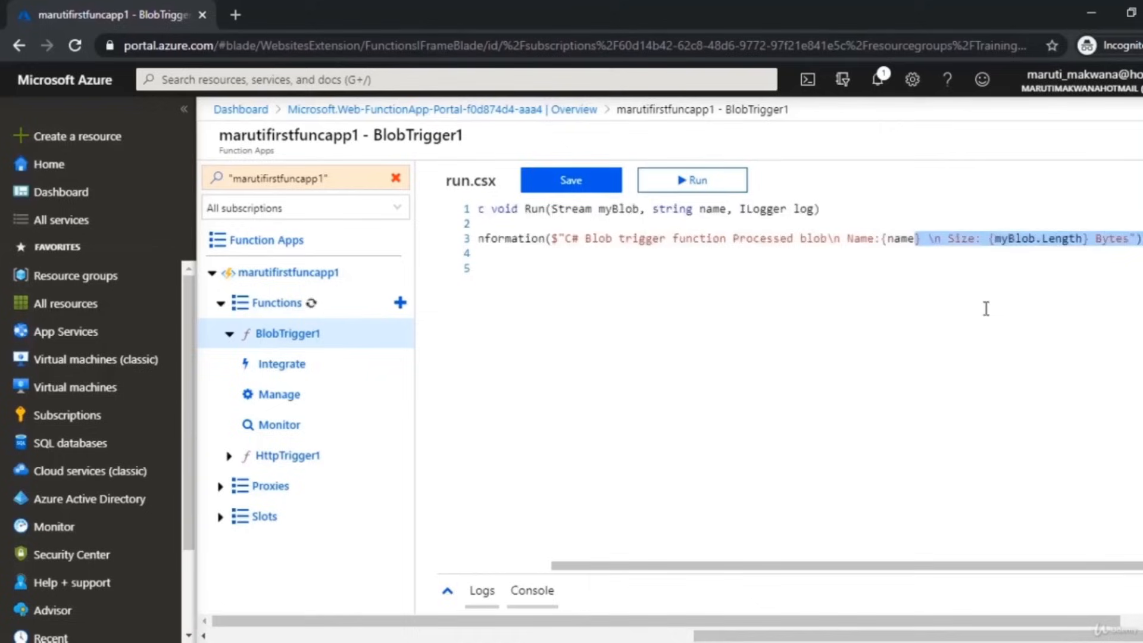
drag(952, 621, 998, 621)
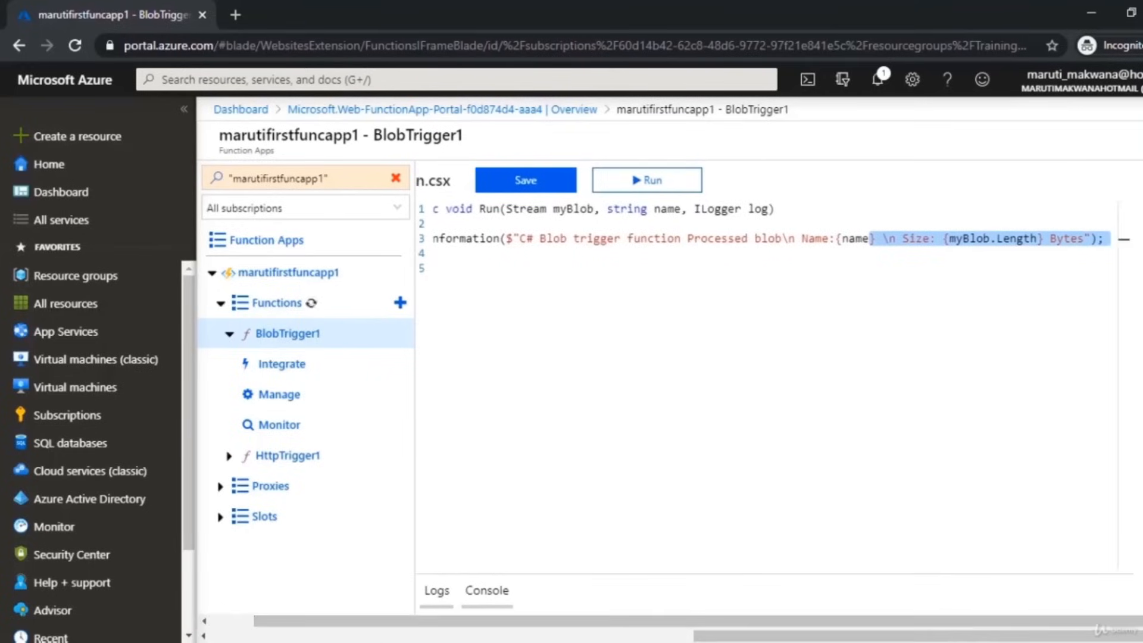
drag(902, 621, 1006, 632)
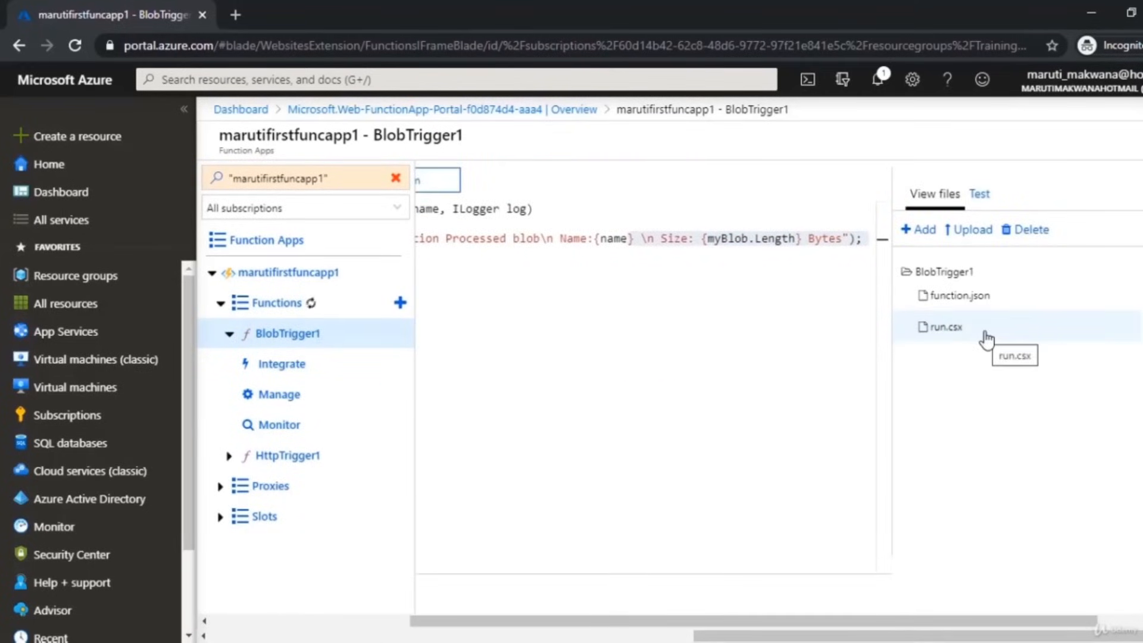
click(954, 305)
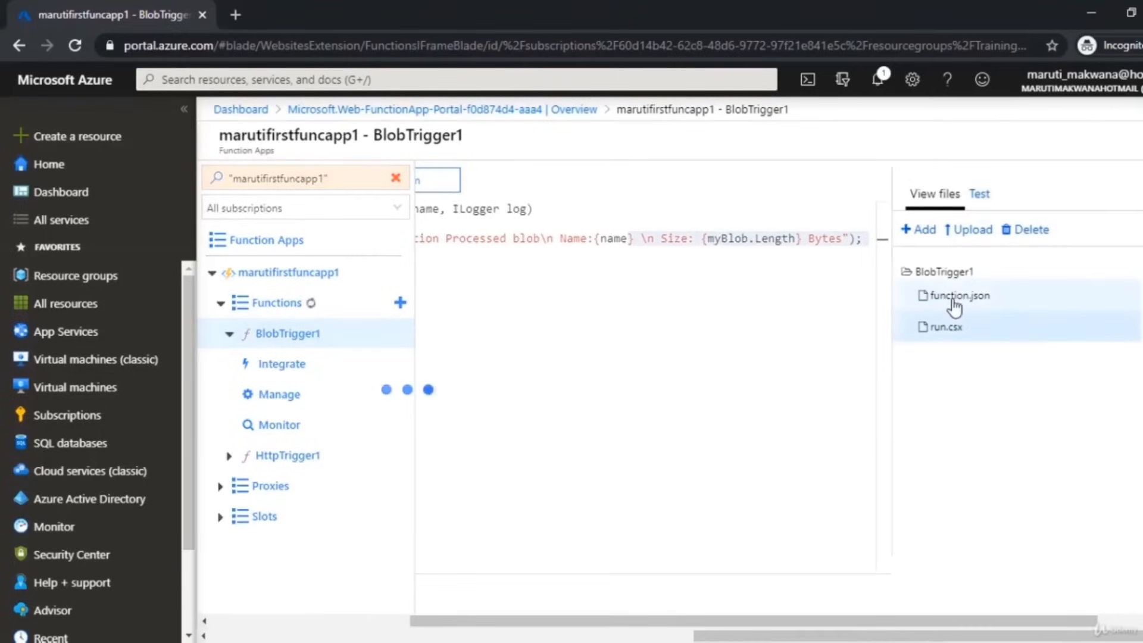
drag(880, 620, 683, 629)
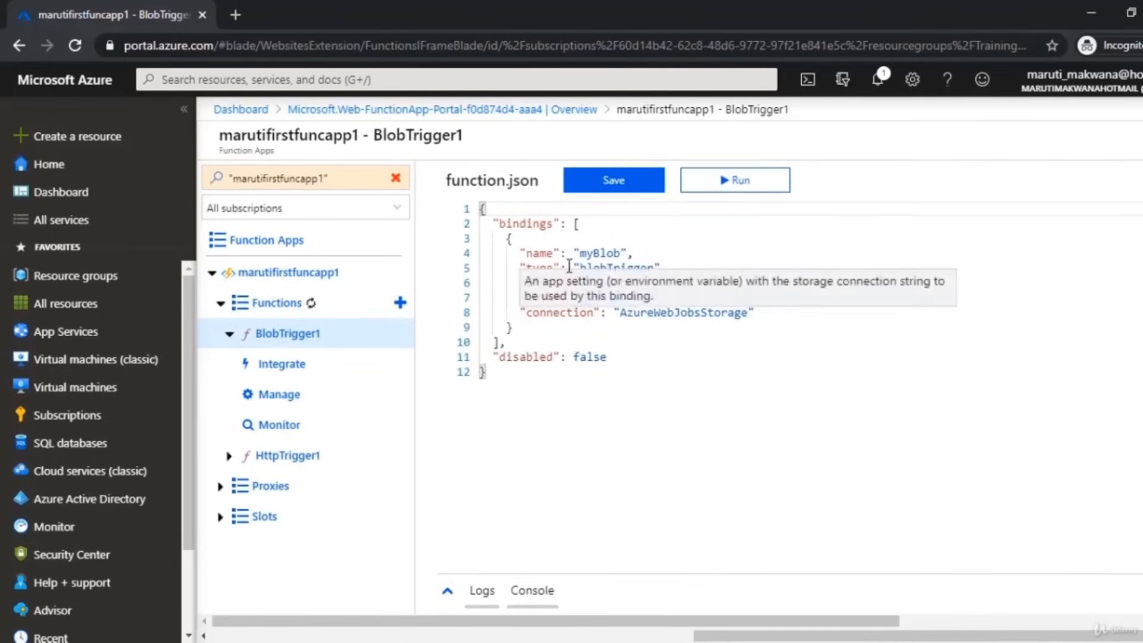
drag(581, 268, 654, 268)
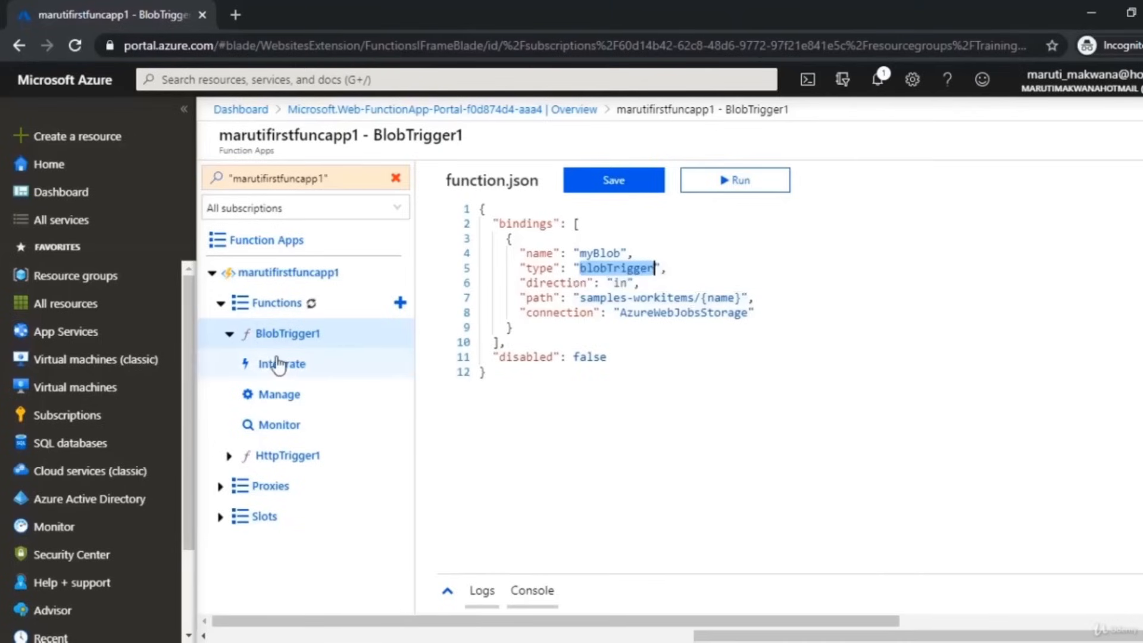
click(297, 375)
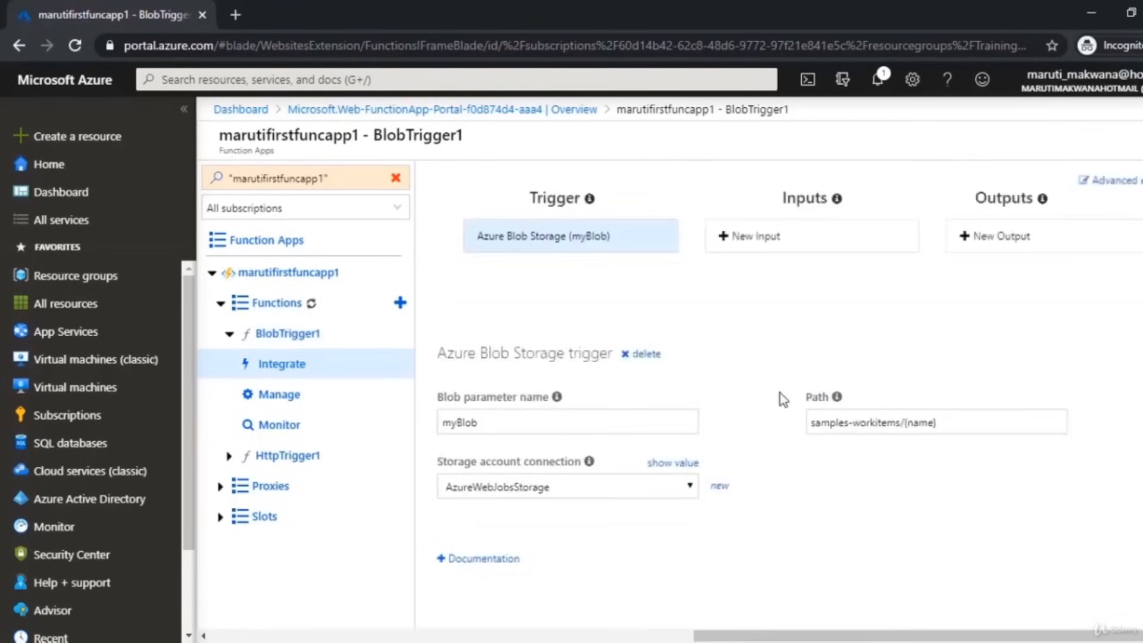
- Expand BlobTrigger1's trigger documentation to reveal the storageaccounttrainb031 connection credentials
click(503, 559)
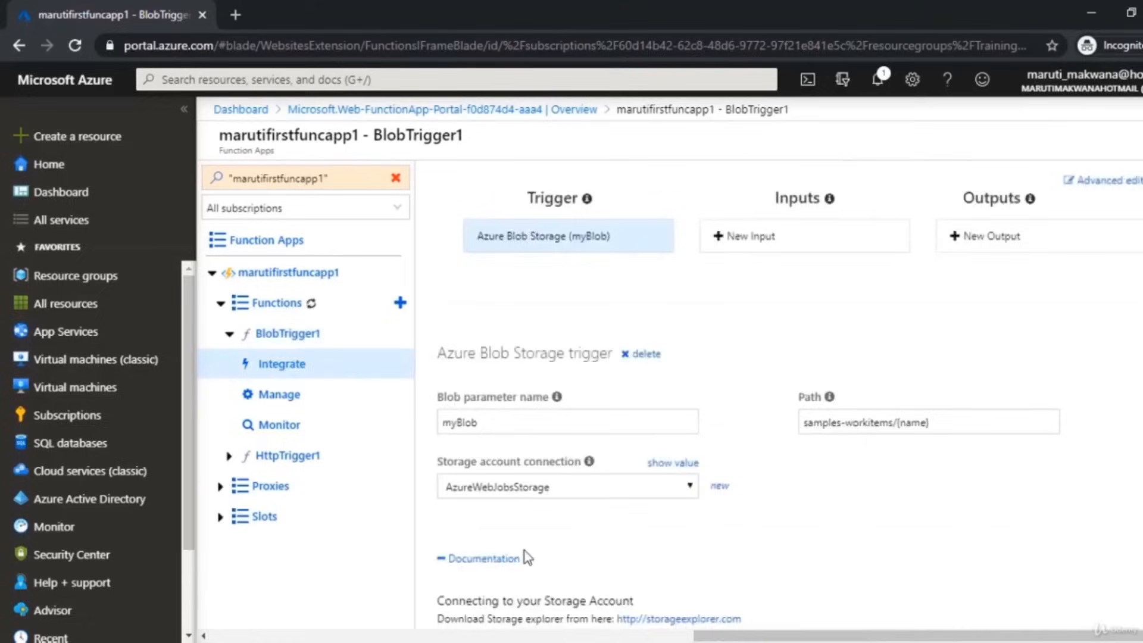
scroll(524, 551, down, 10)
scroll(524, 552, up, 4)
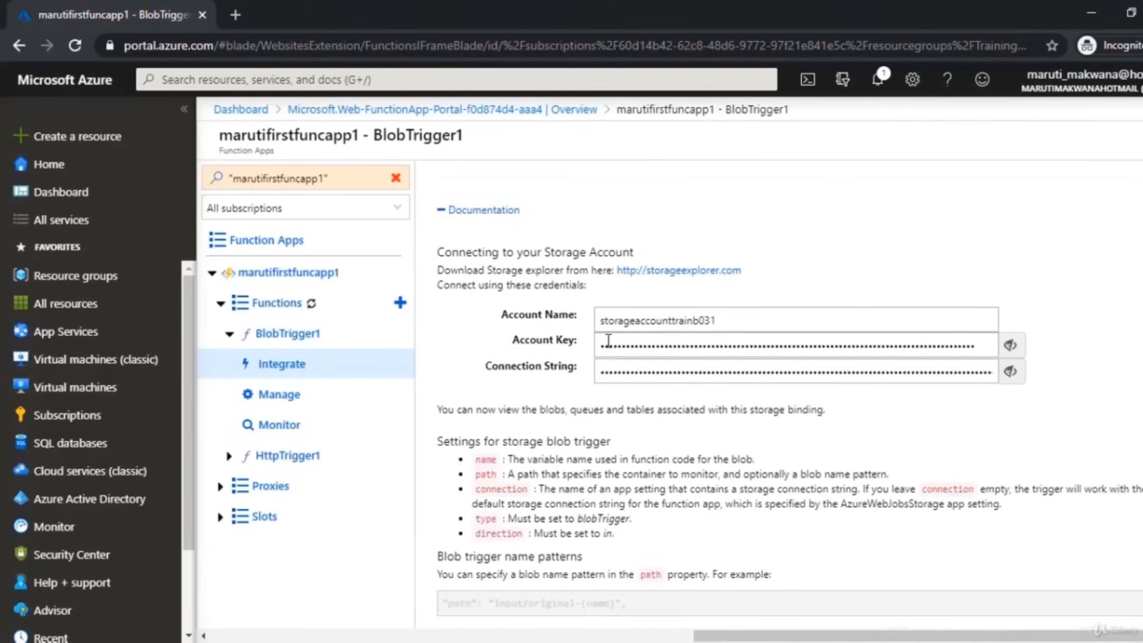
- Open Resource groups in a second browser tab, keeping the BlobTrigger1 tab open
right_click(75, 275)
click(134, 285)
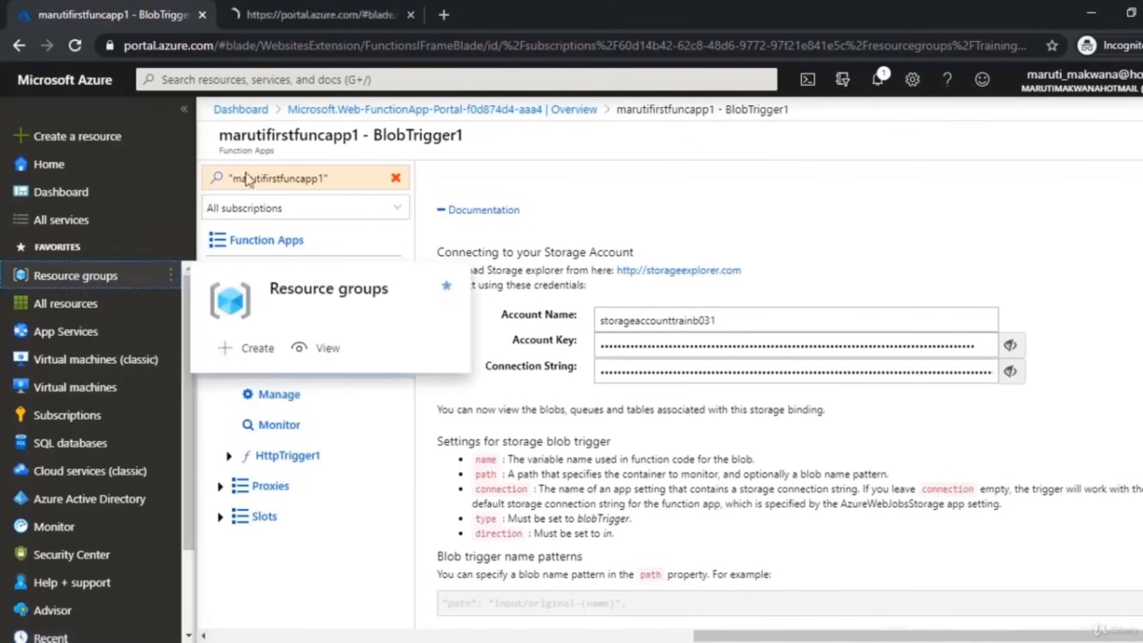
click(309, 22)
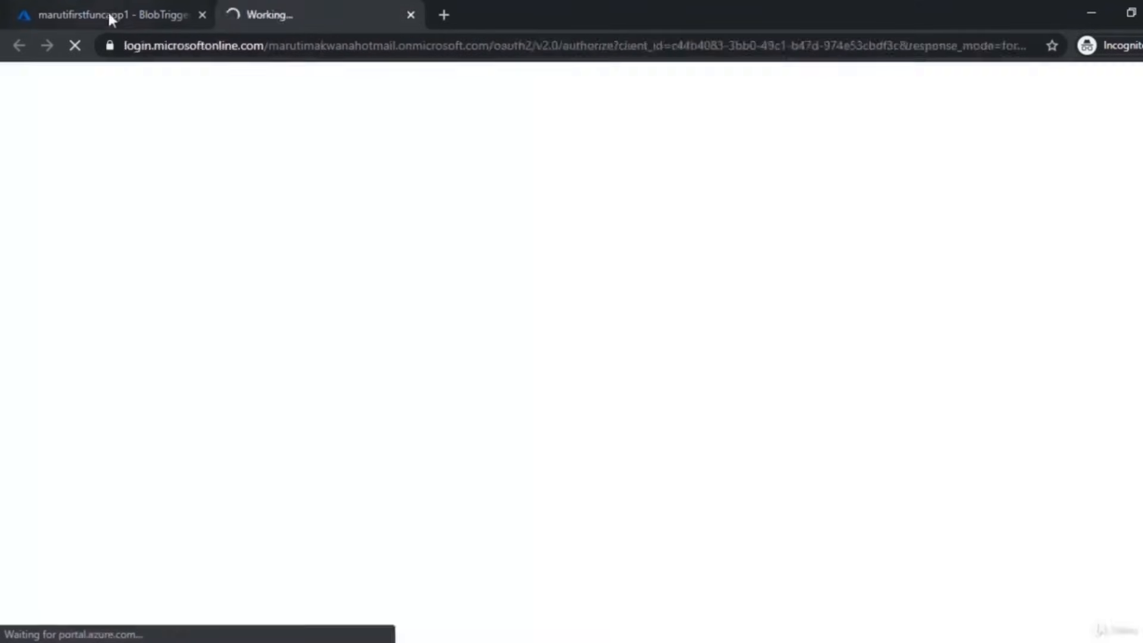
click(108, 14)
- Start BlobTrigger1's live log stream, then open the TrainingRG1 resource group in the other tab
click(313, 341)
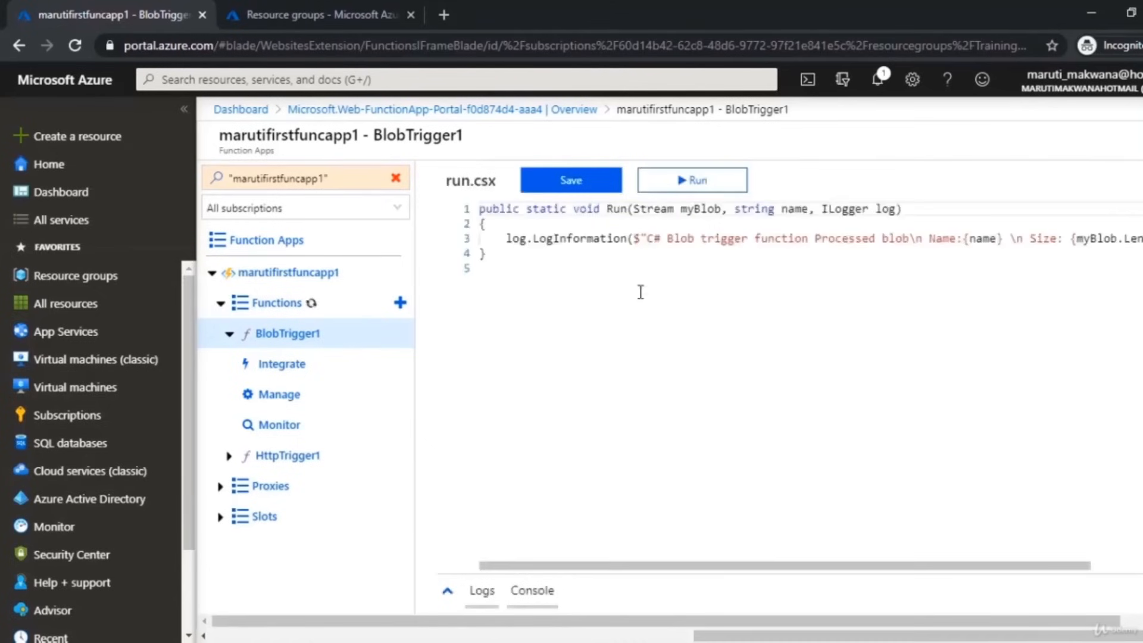
click(447, 591)
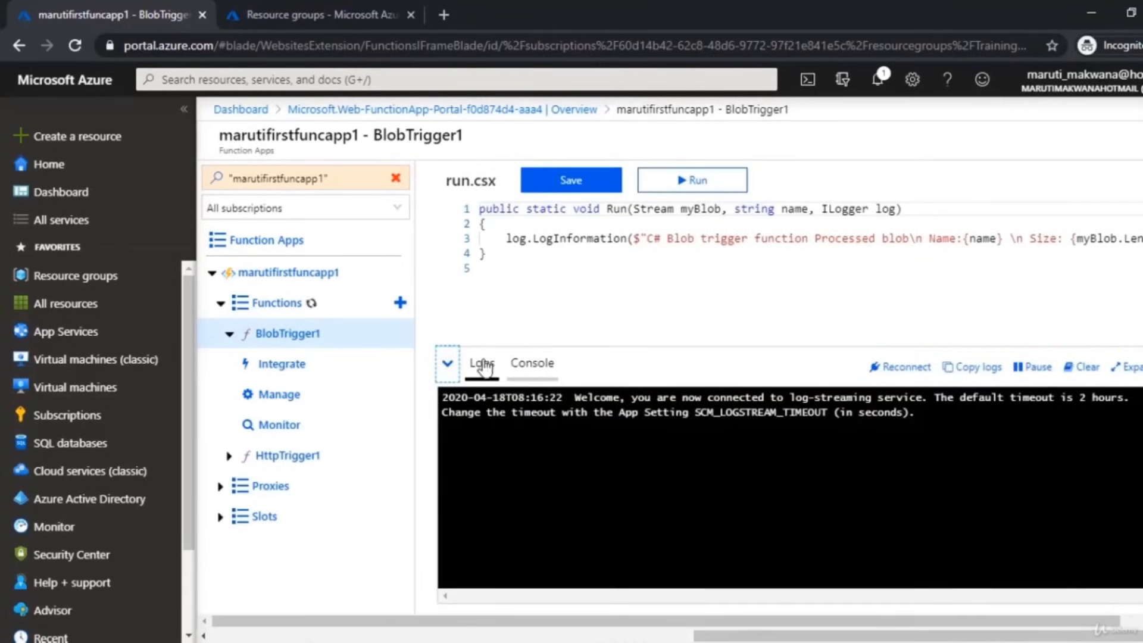
click(311, 12)
click(307, 464)
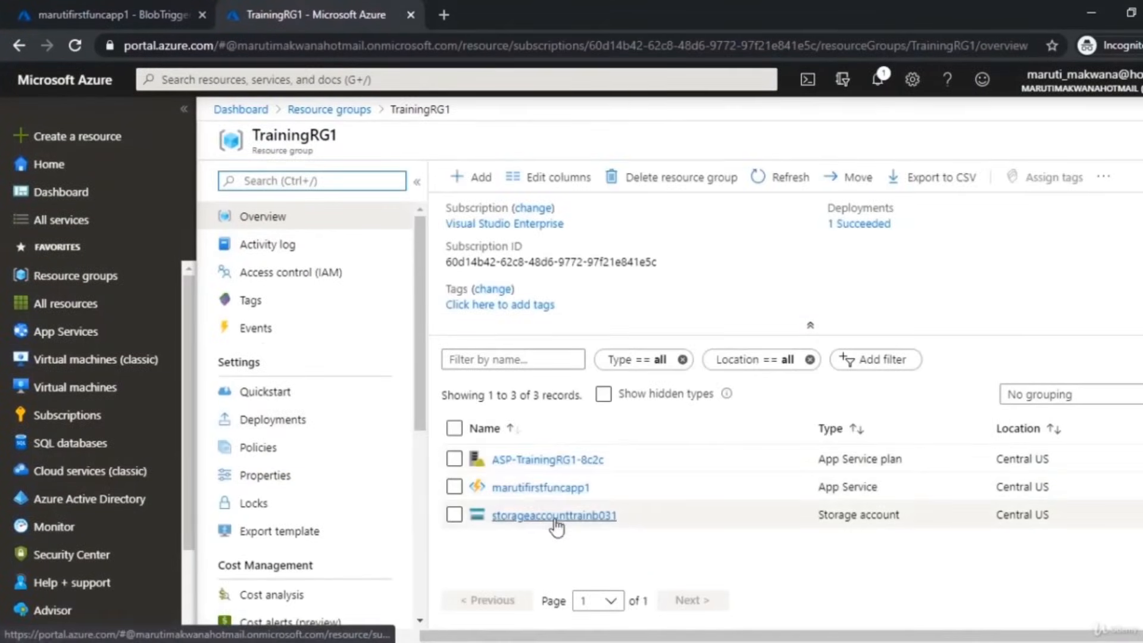
- Open storageaccounttrainb031 and launch its Storage Explorer (preview) showing Blob Containers
click(555, 516)
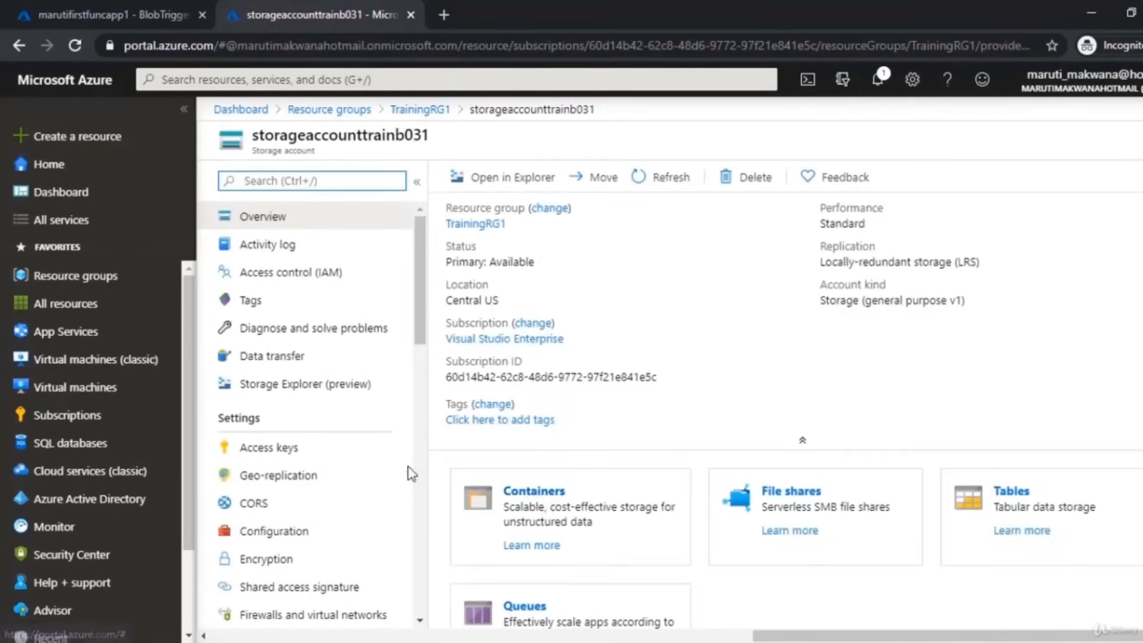
click(293, 388)
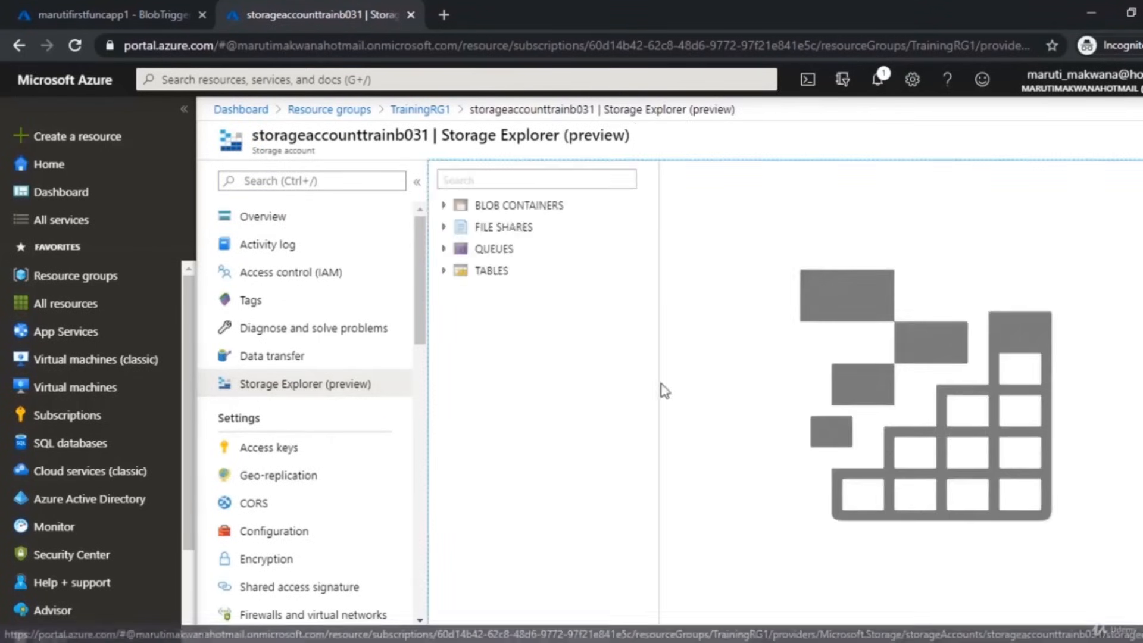
right_click(514, 206)
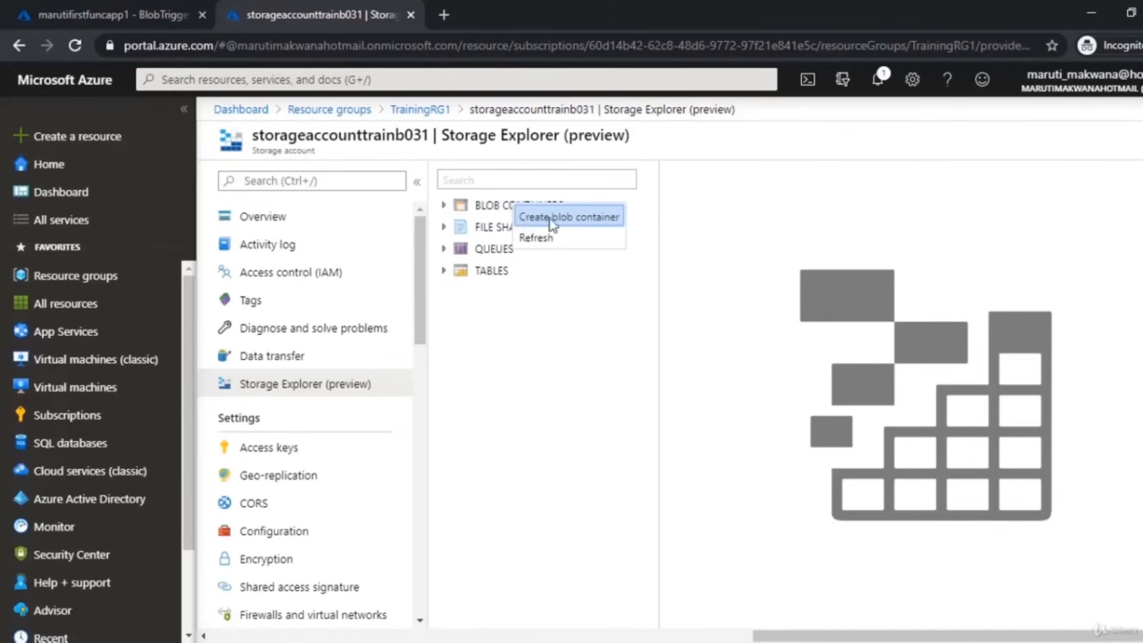
- Create blob container samples-workitems with Container-level anonymous read access
click(602, 220)
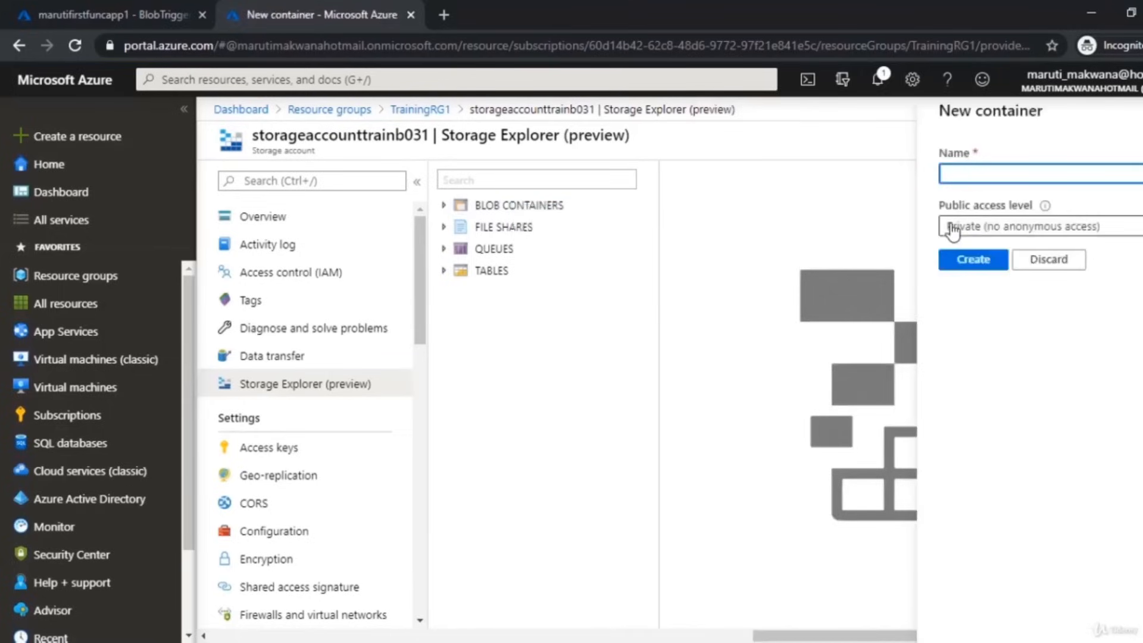
text(samples-workitems)
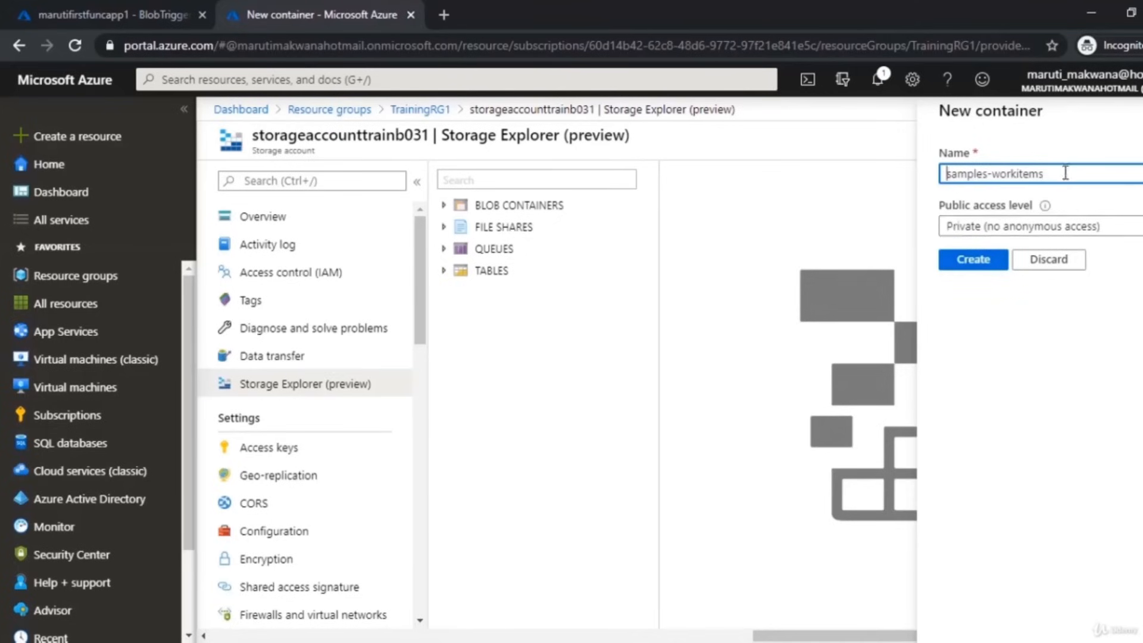
click(1029, 230)
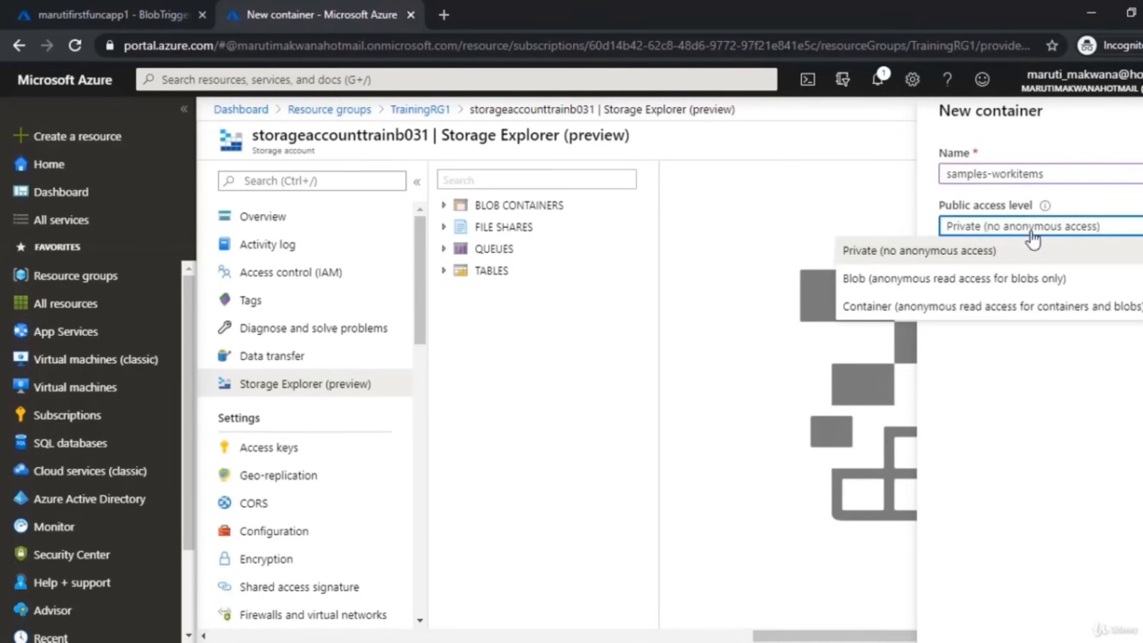
click(1100, 311)
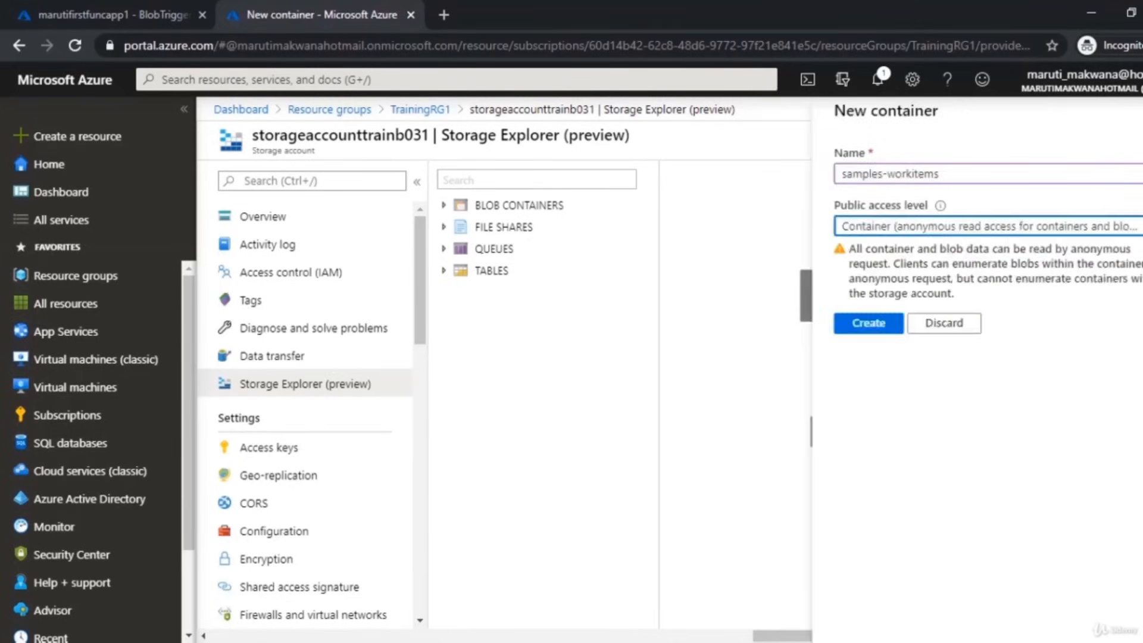
click(868, 325)
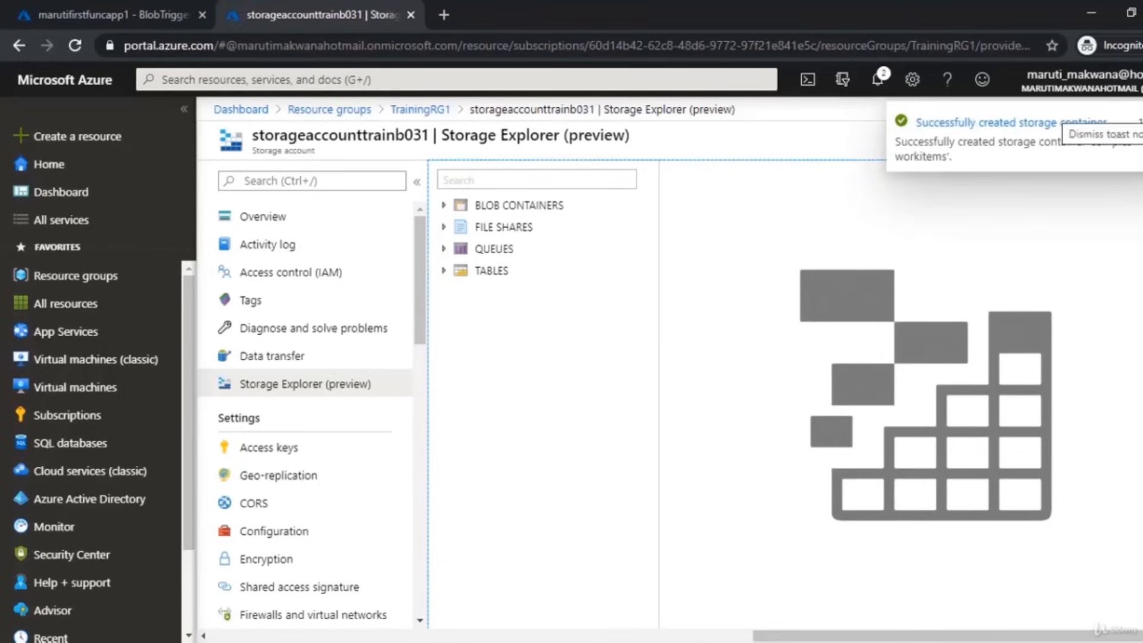
click(1137, 123)
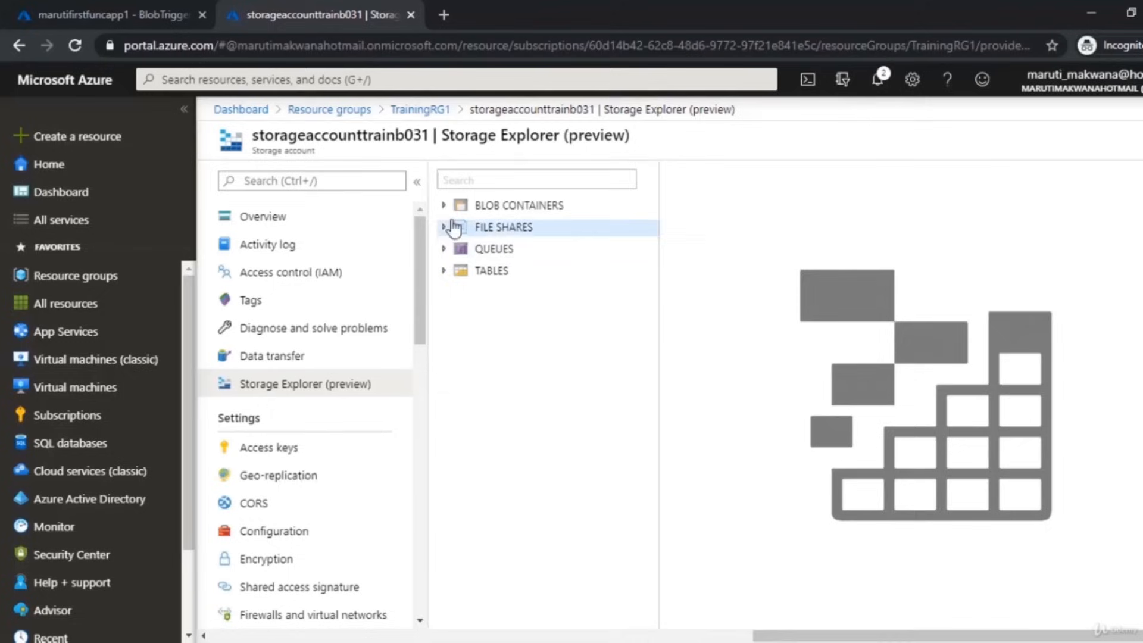
- Upload Chess-World-HD-Wallpaper.jpg from Pictures into samples-workitems with Overwrite enabled, then return to BlobTrigger1
click(443, 205)
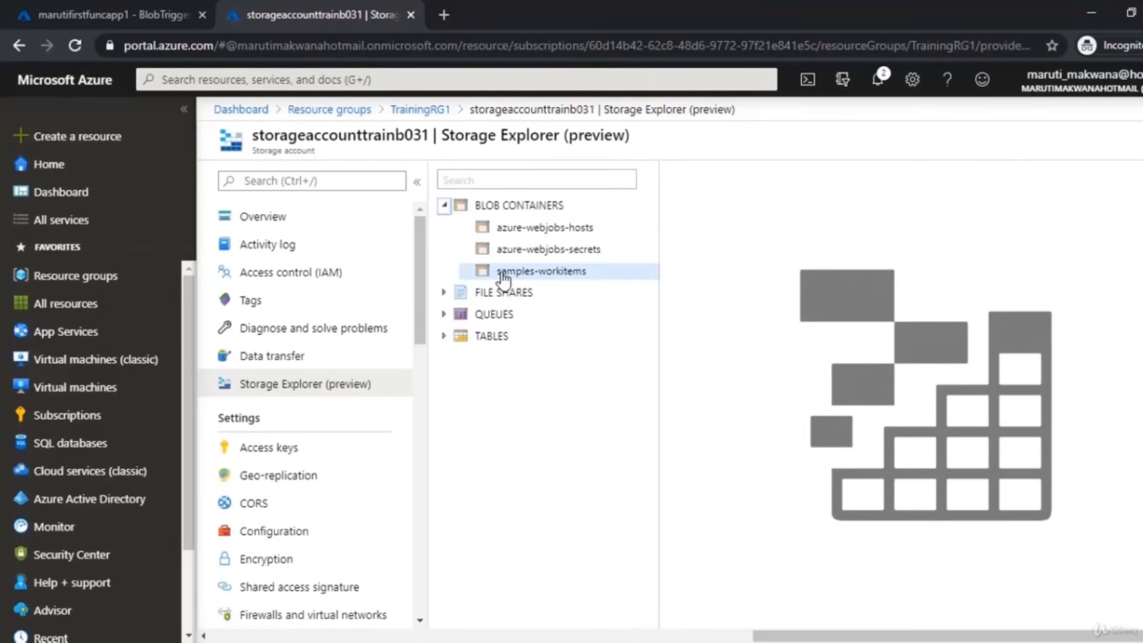
click(524, 273)
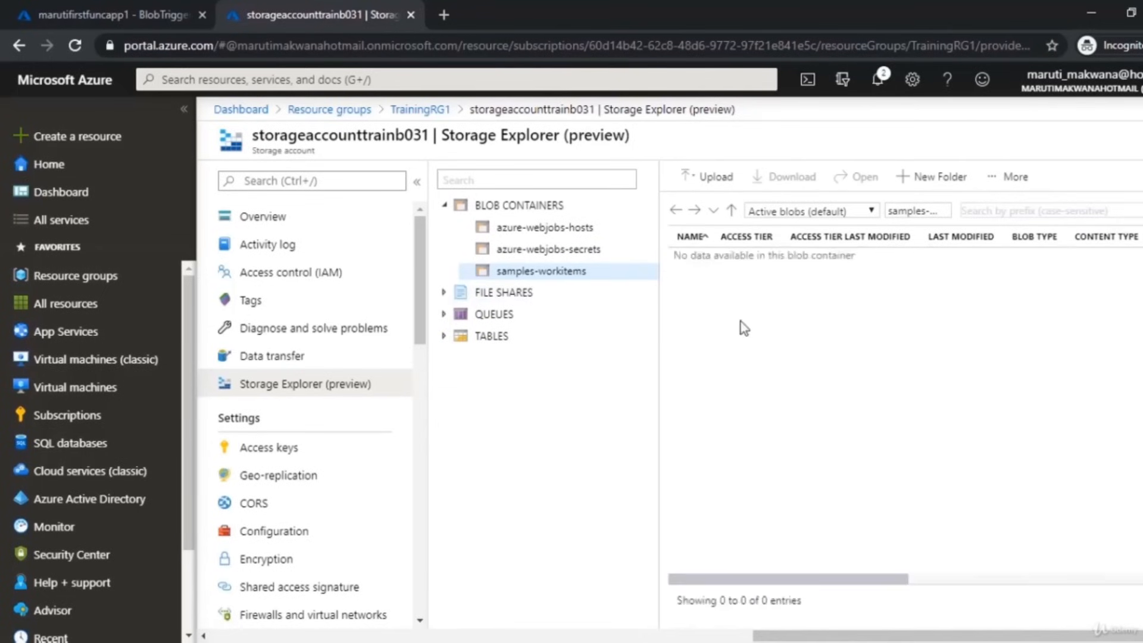
click(717, 177)
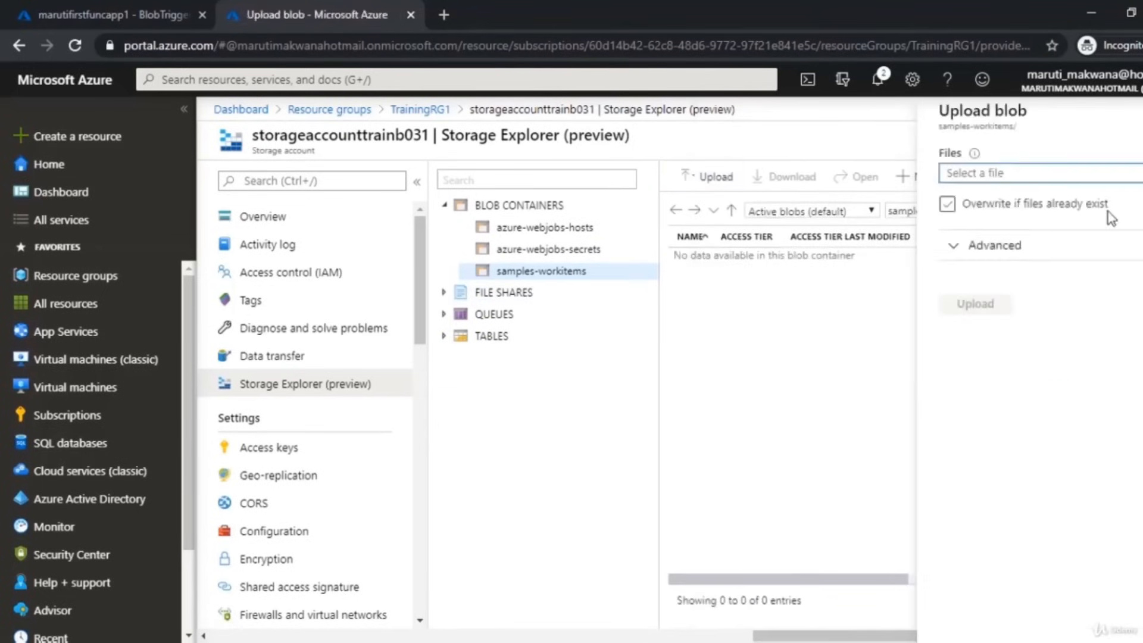
click(1139, 173)
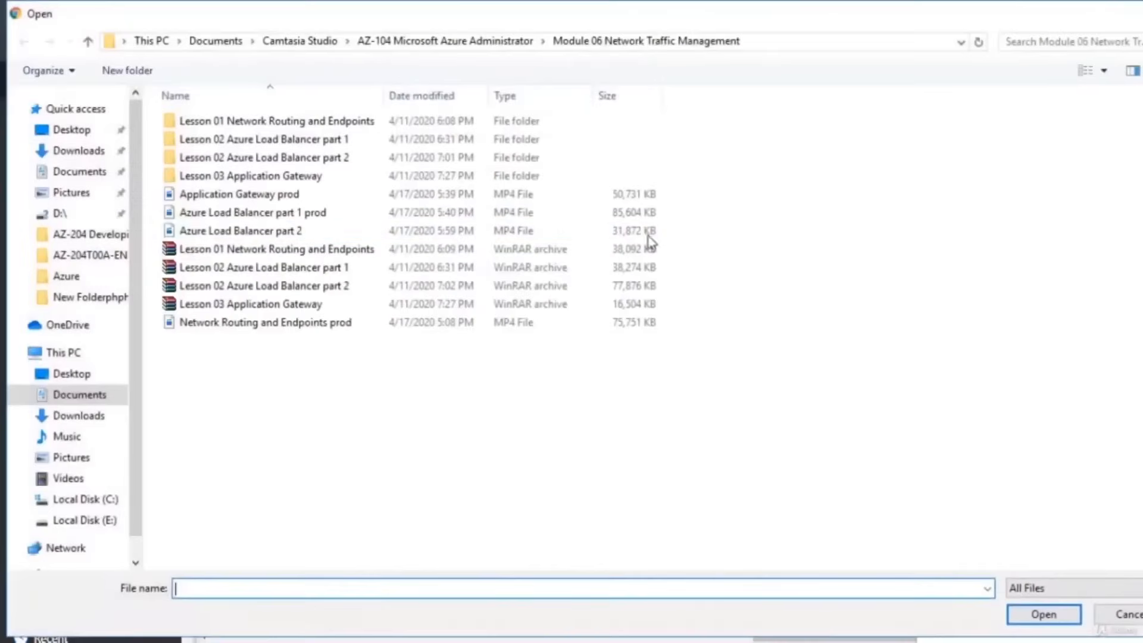
click(70, 192)
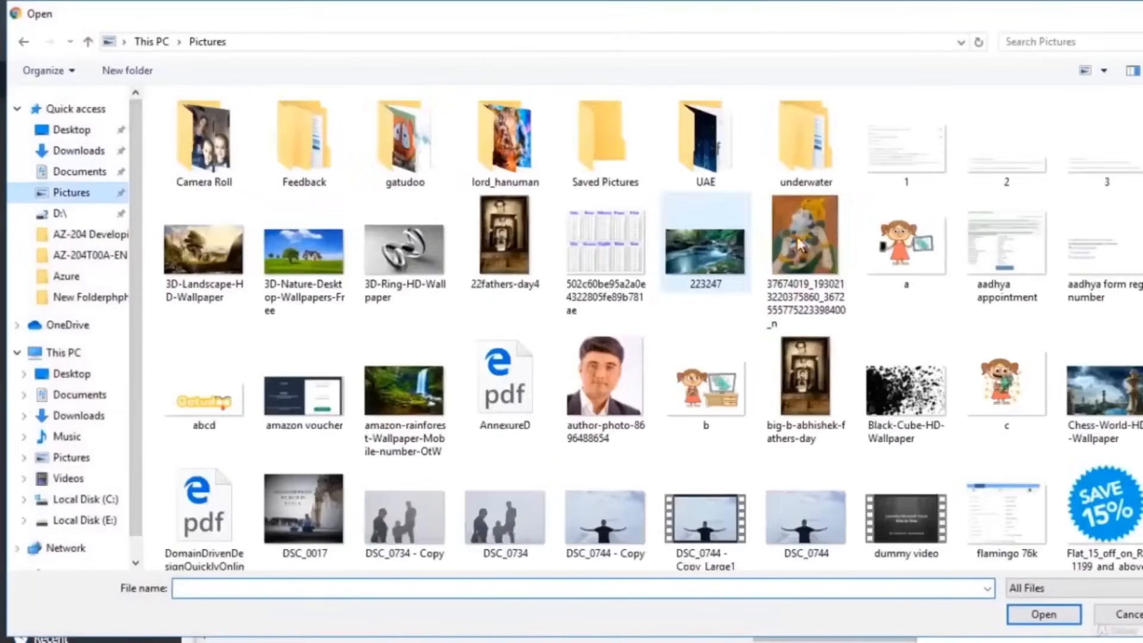
double_click(1088, 384)
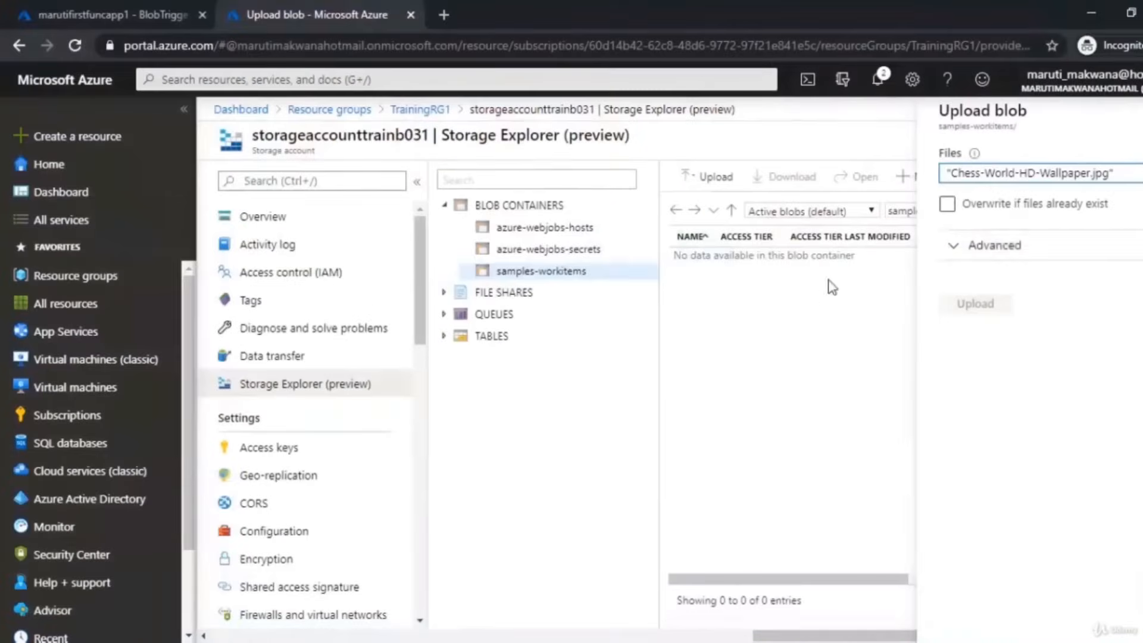
click(949, 209)
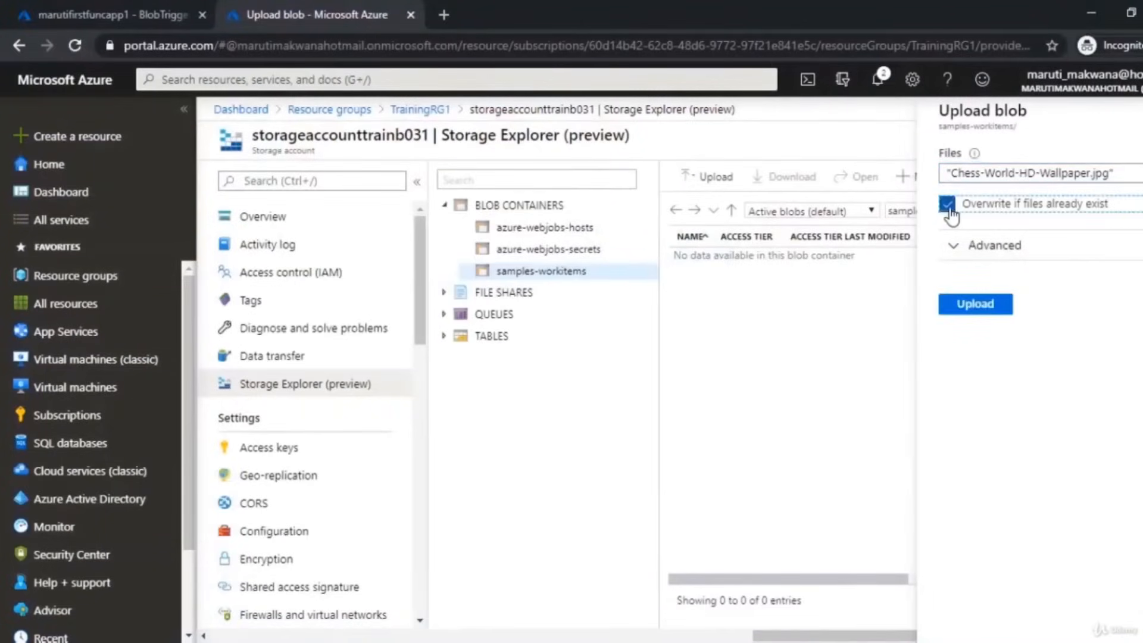
click(974, 305)
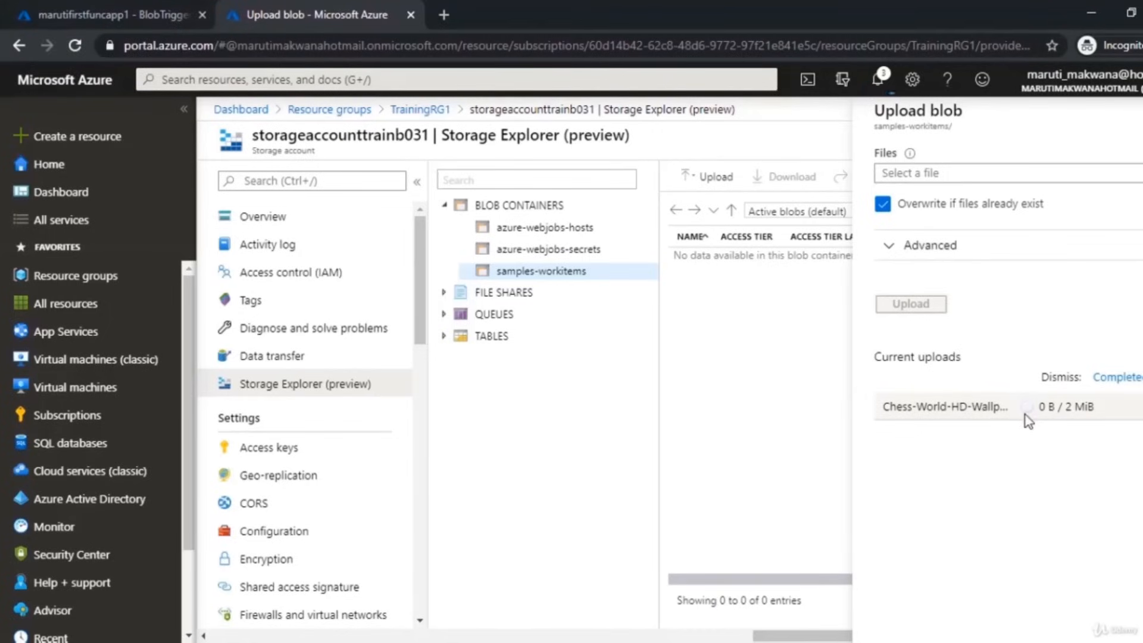
click(69, 15)
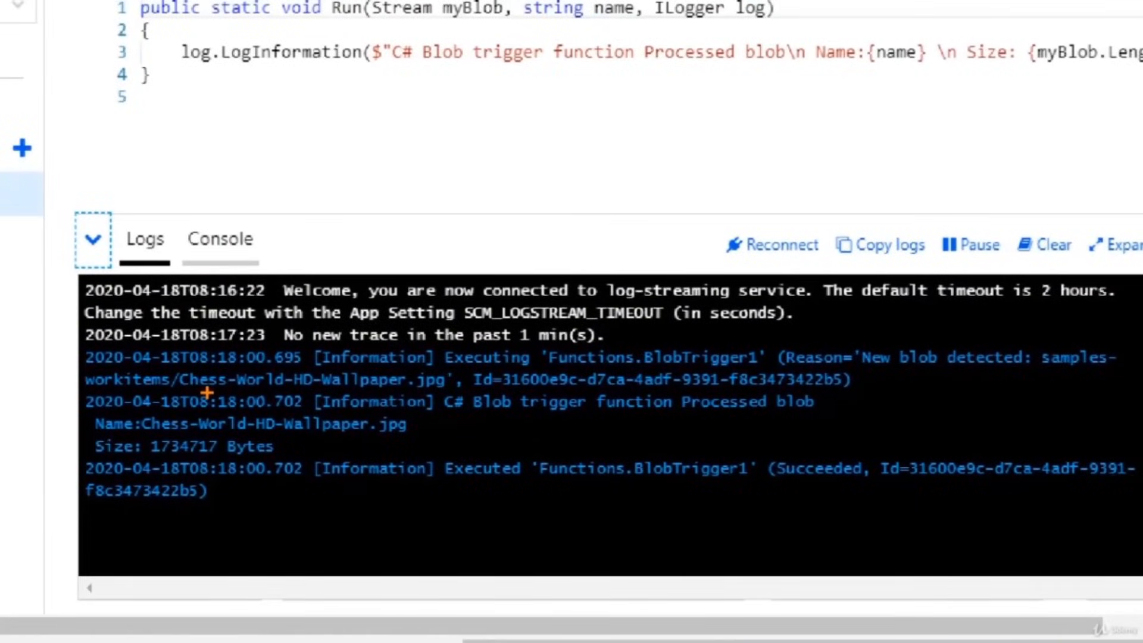
- Read the log entries showing Chess-World-HD-Wallpaper.jpg processed at 1734717 bytes and Succeeded
drag(207, 392, 443, 393)
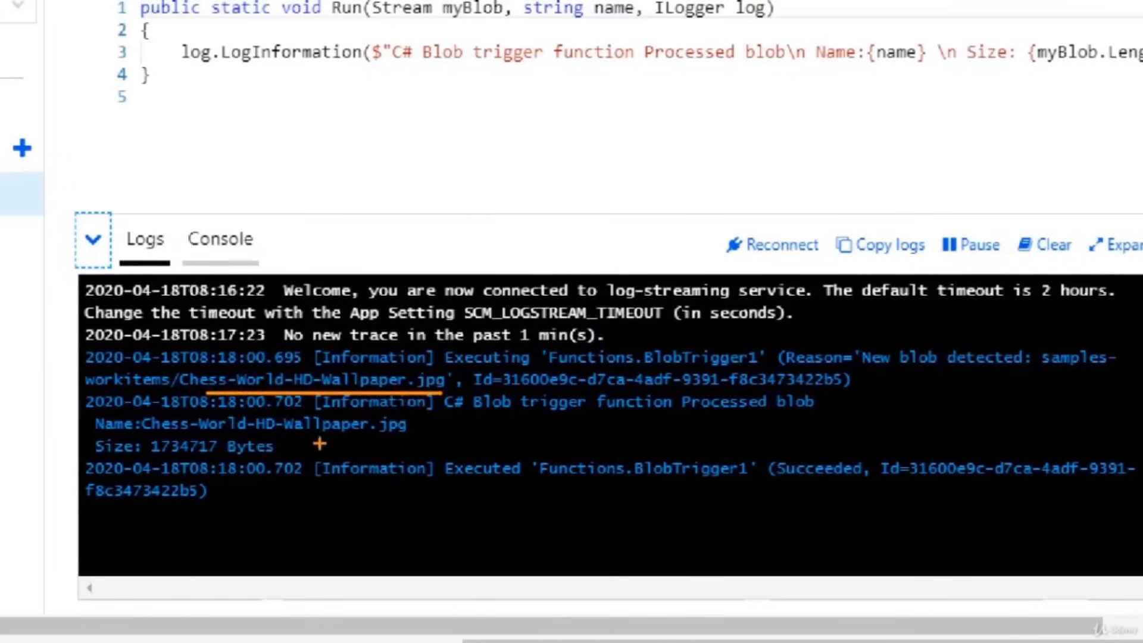
drag(140, 456, 223, 456)
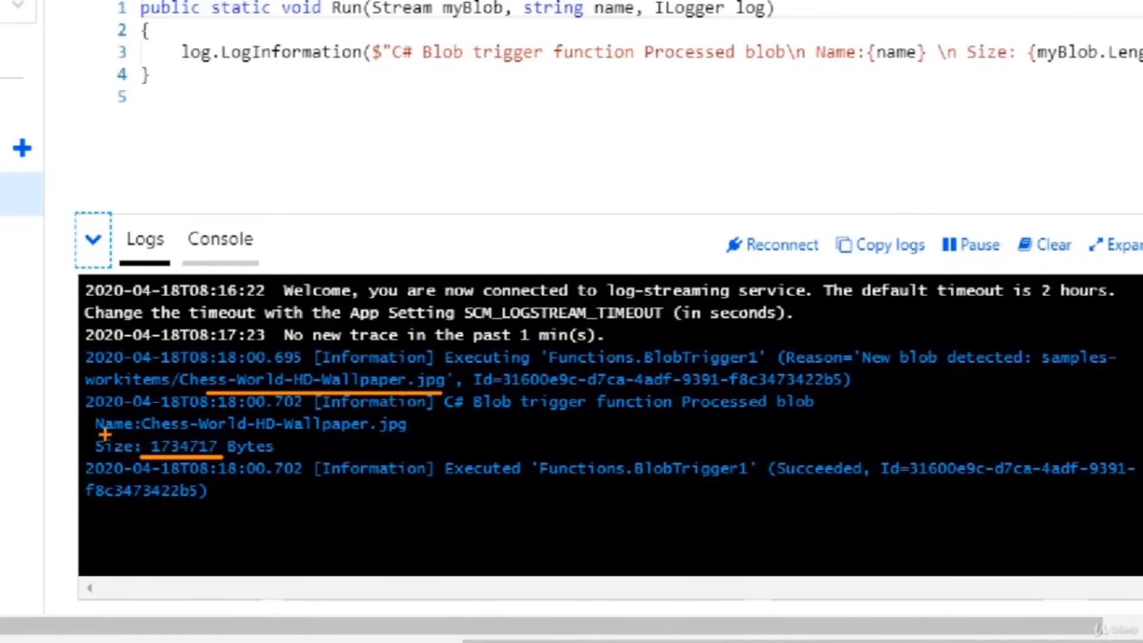
drag(105, 435, 156, 436)
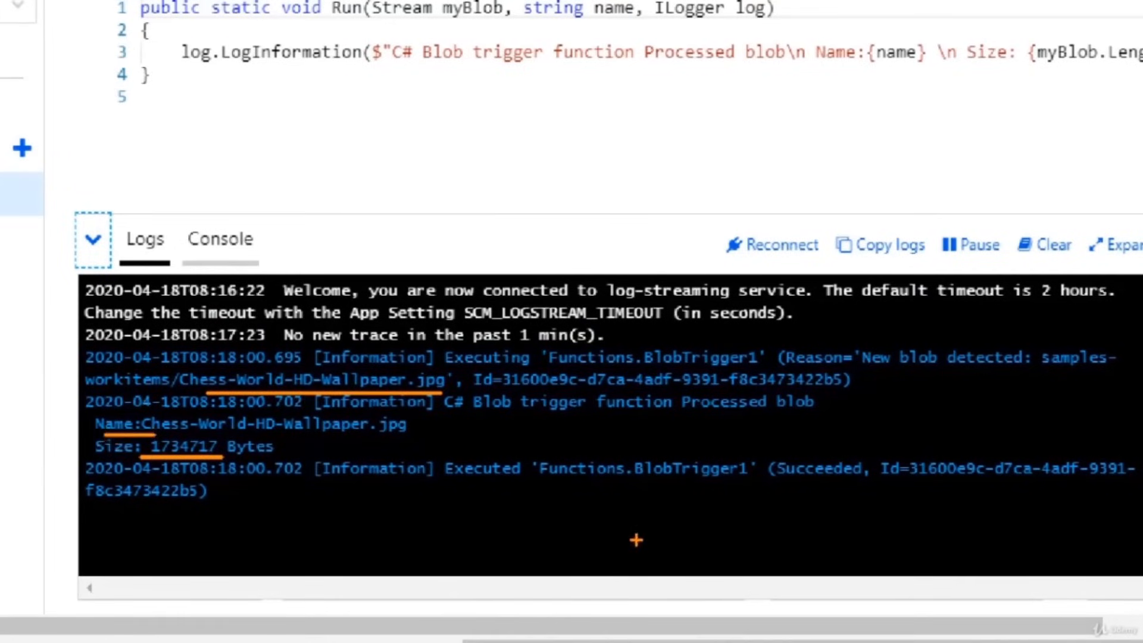
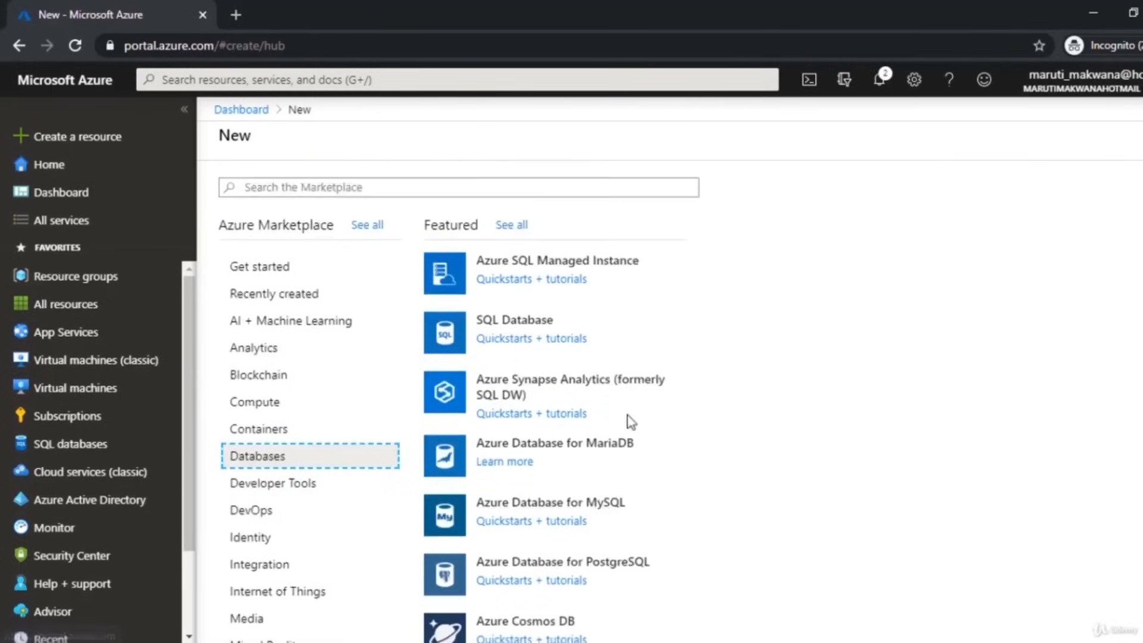
- Start a new SQL database in the TrainingRG resource group
click(507, 327)
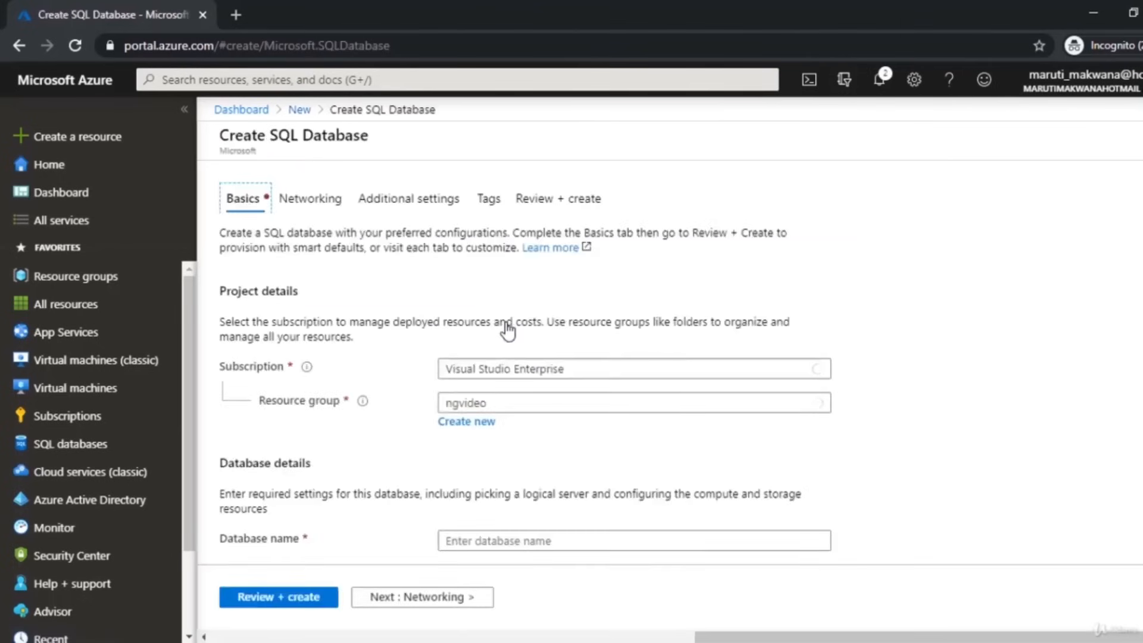
scroll(507, 331, down, 3)
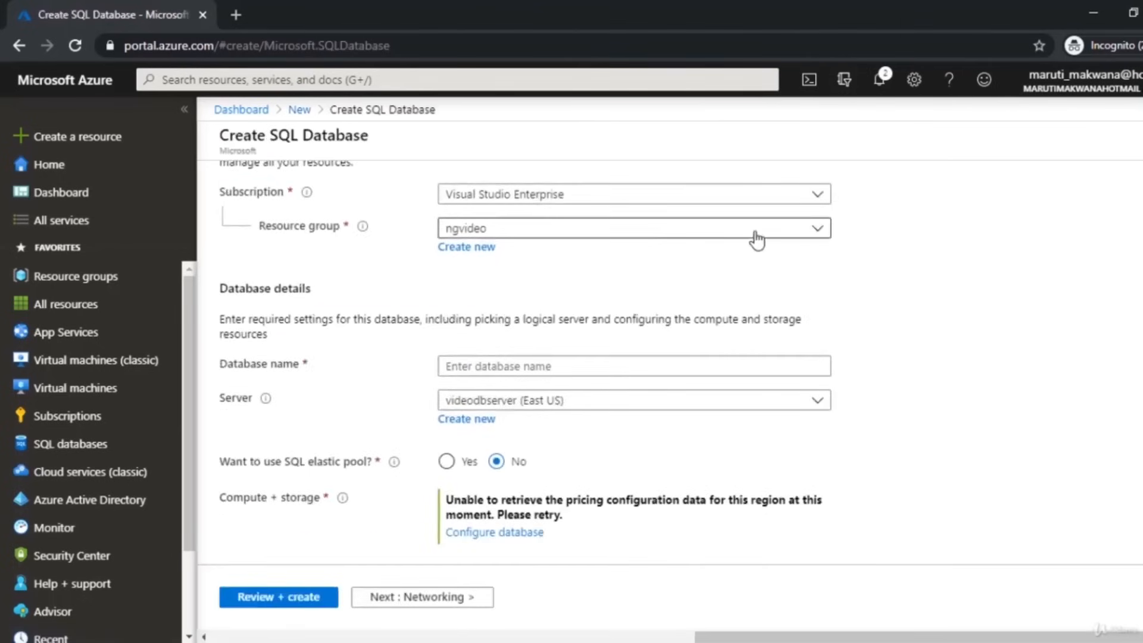
click(756, 235)
click(492, 398)
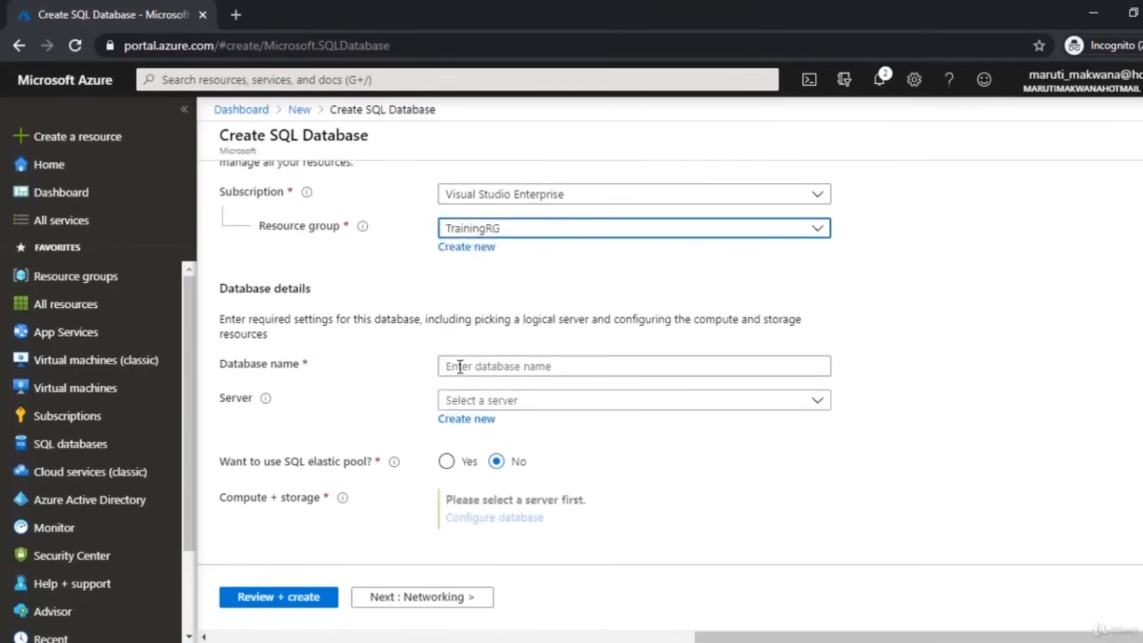
- Name the database marutisqldb123 and check the list of existing servers
click(484, 369)
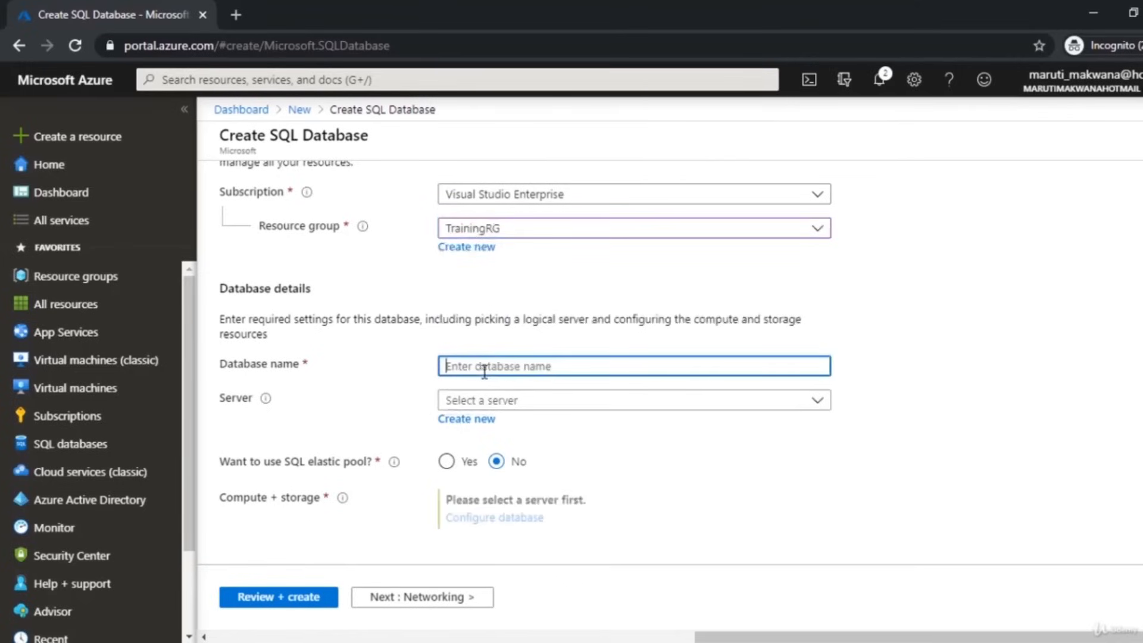
text(marutism)
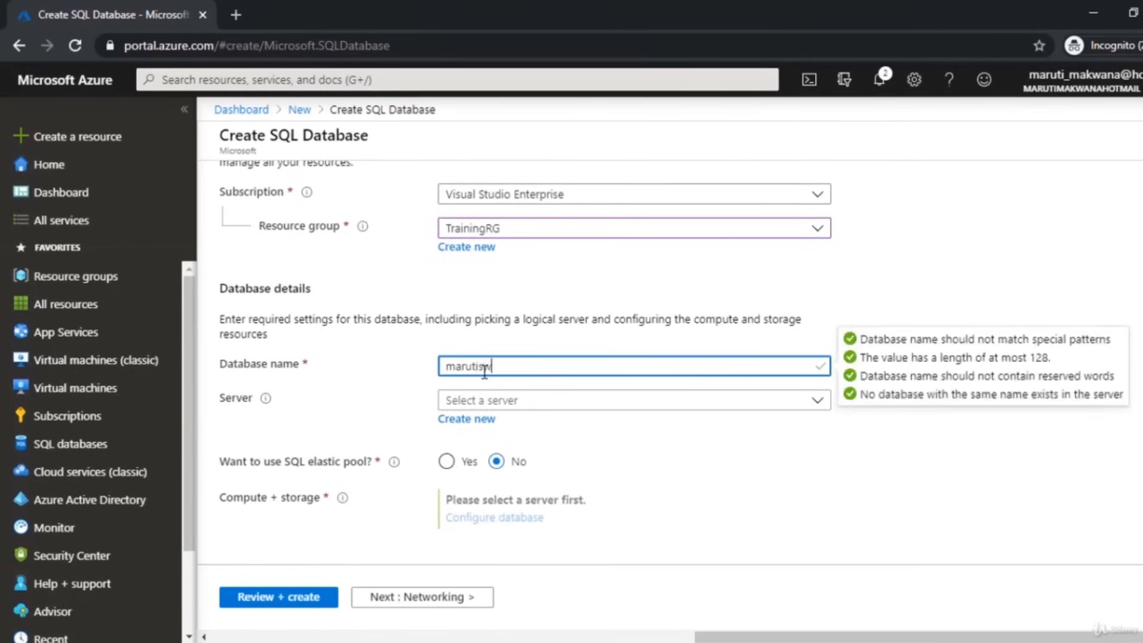
text(lserver12)
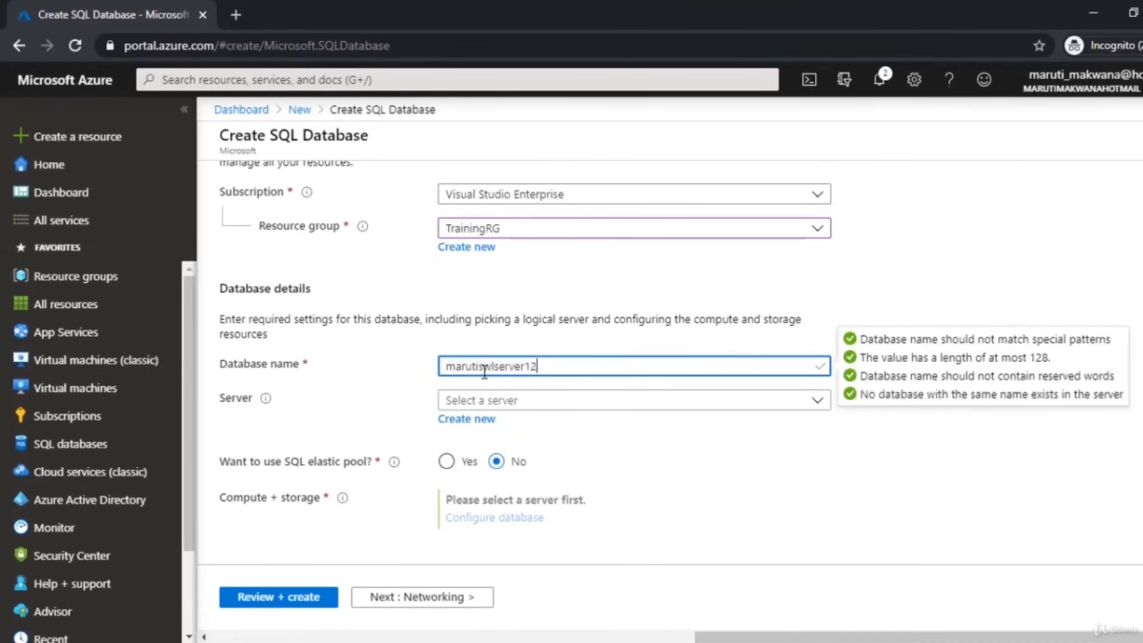
key(BackSpace)
key(BackSpace)
key(BackSpace)
key(BackSpace)
key(BackSpace)
key(BackSpace)
key(BackSpace)
key(BackSpace)
text(db123)
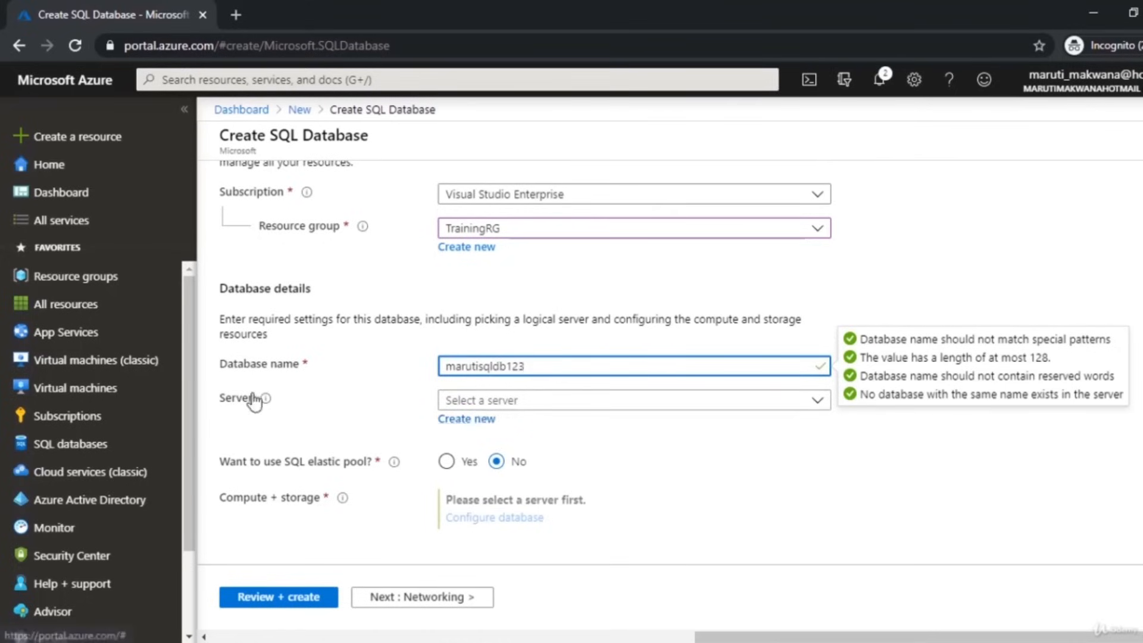
click(568, 406)
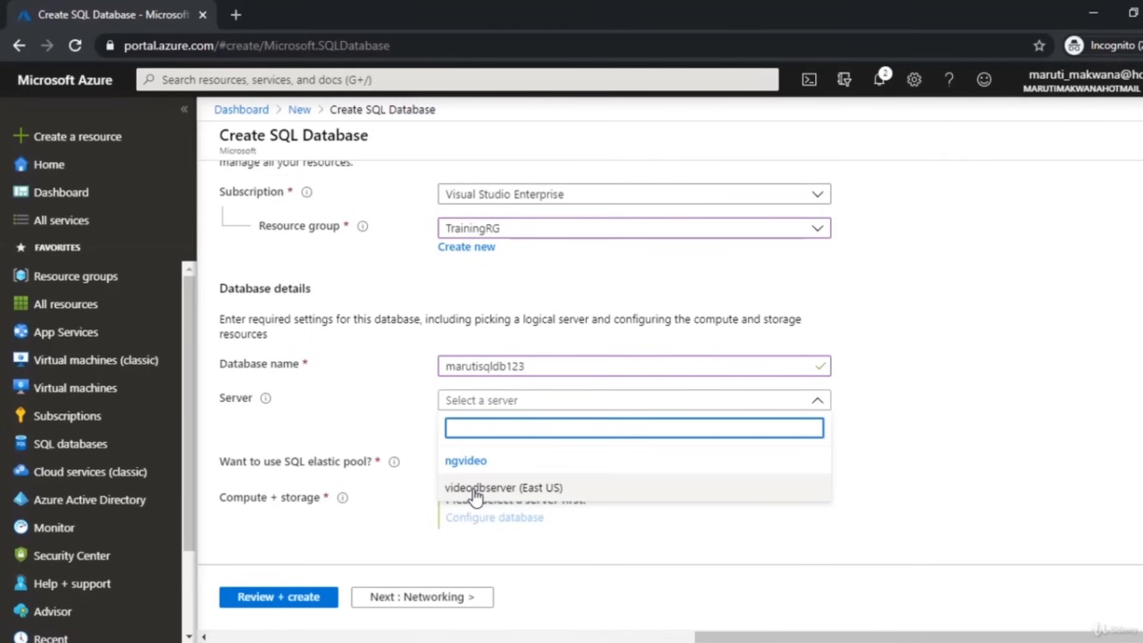
click(885, 463)
- Create server marutisqlserver123 in East US with an admin login and confirmed password
click(486, 420)
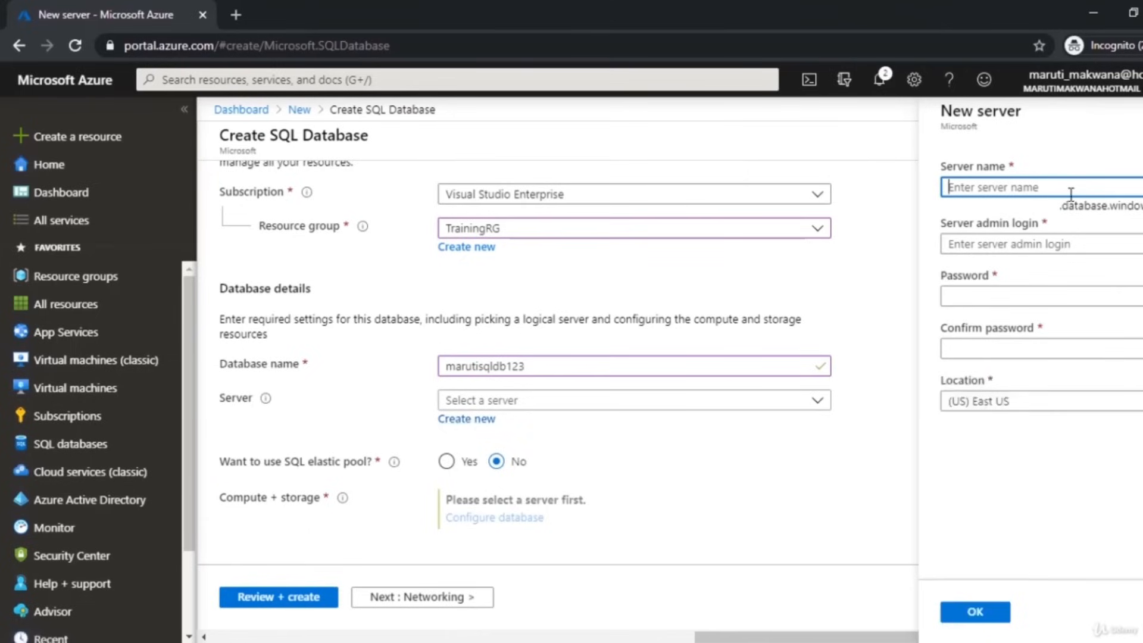
text(ma)
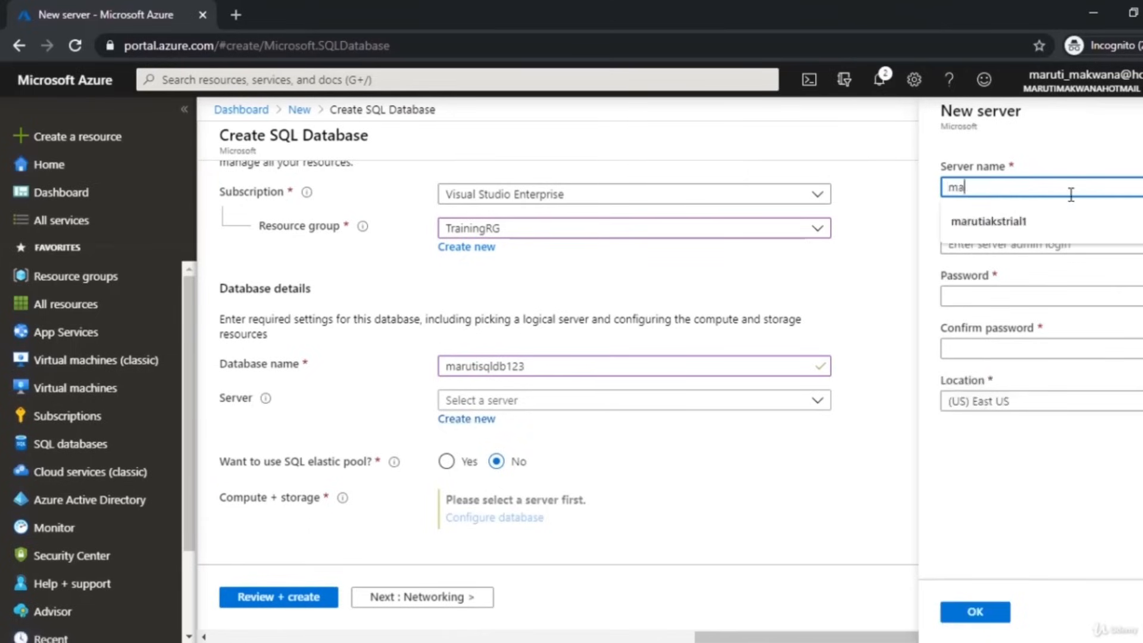
text(rutisqlse)
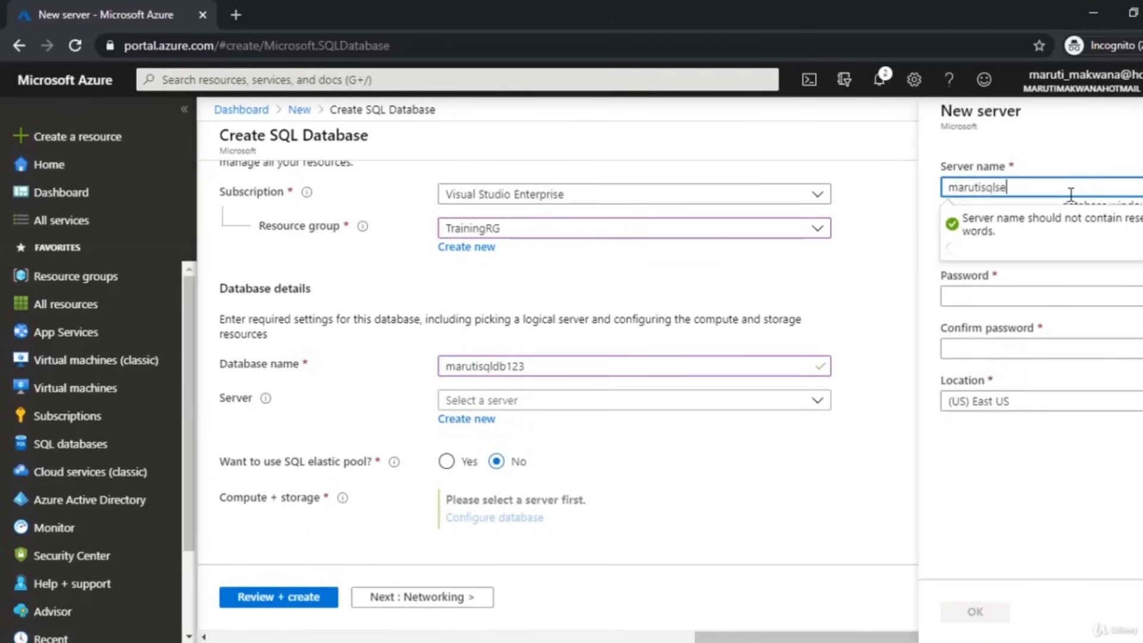
text(rver123)
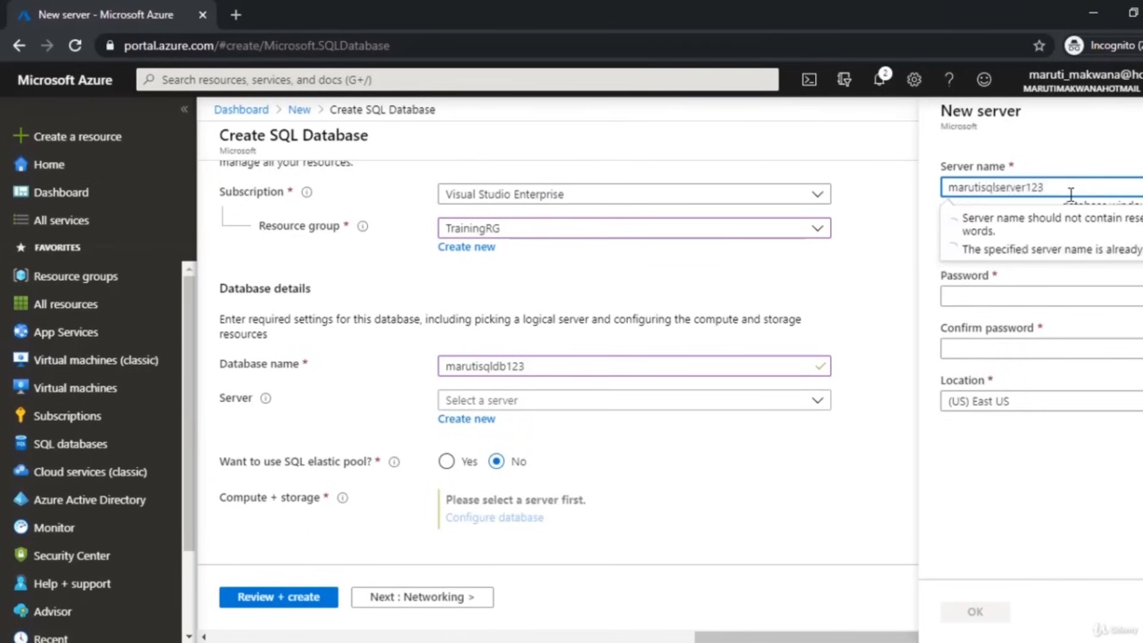
click(1015, 250)
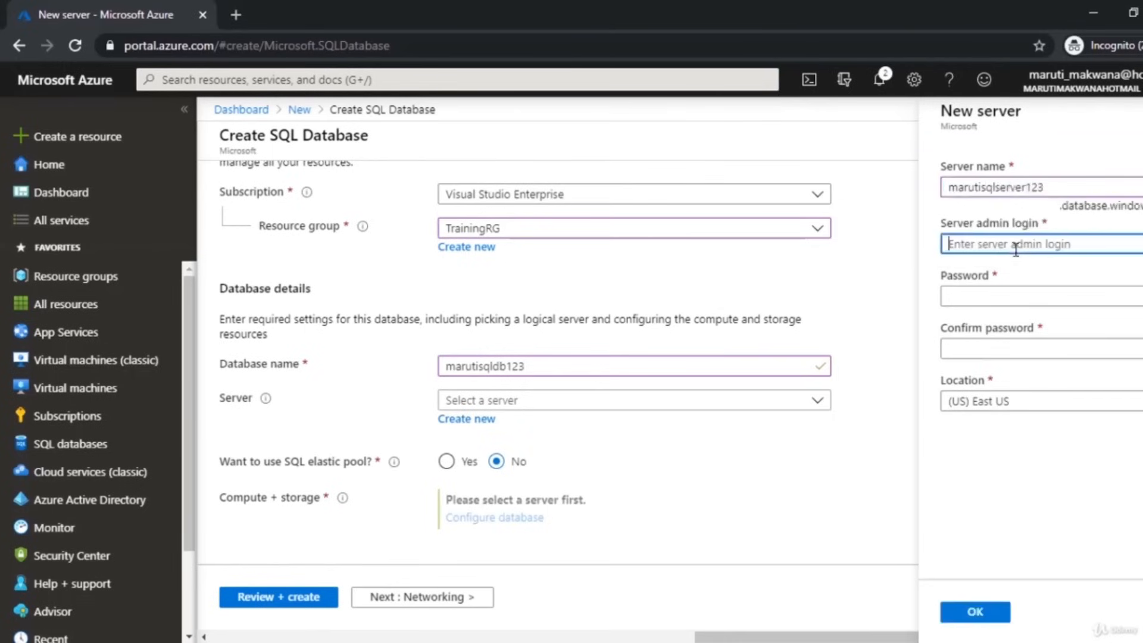
text(maruti)
key(Tab)
text(••)
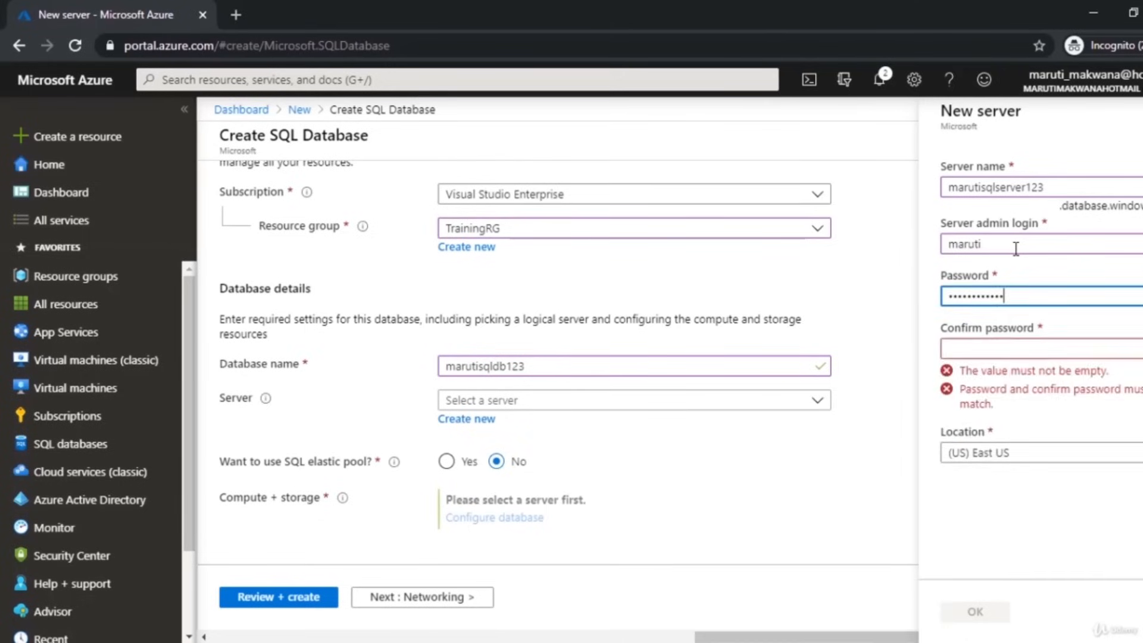
key(Tab)
text(••••••••••)
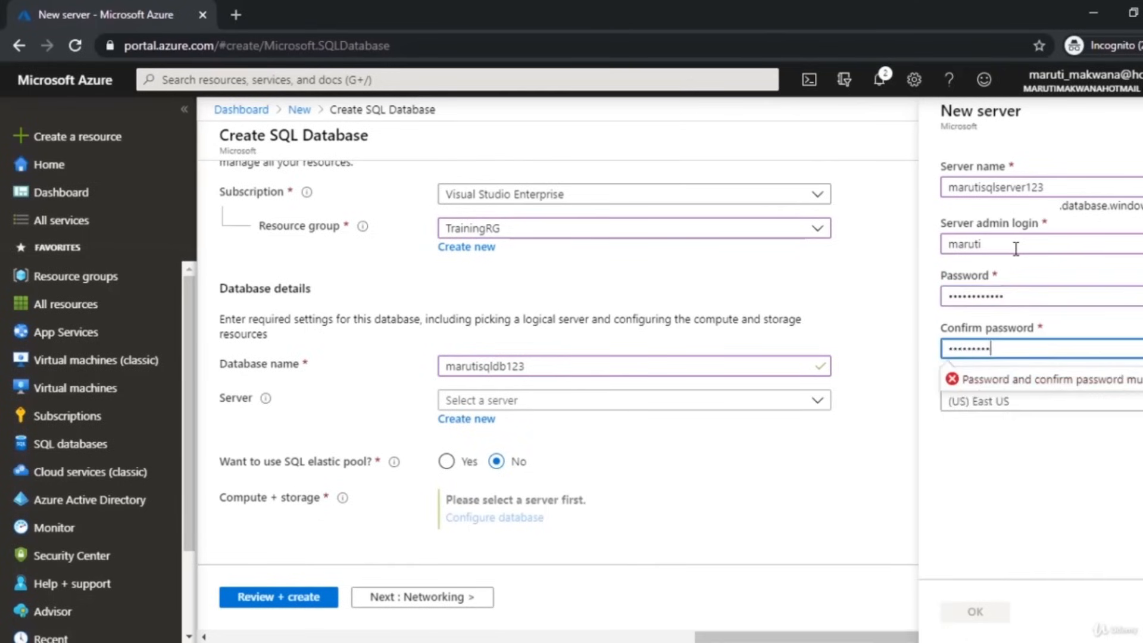
text(•)
click(1102, 390)
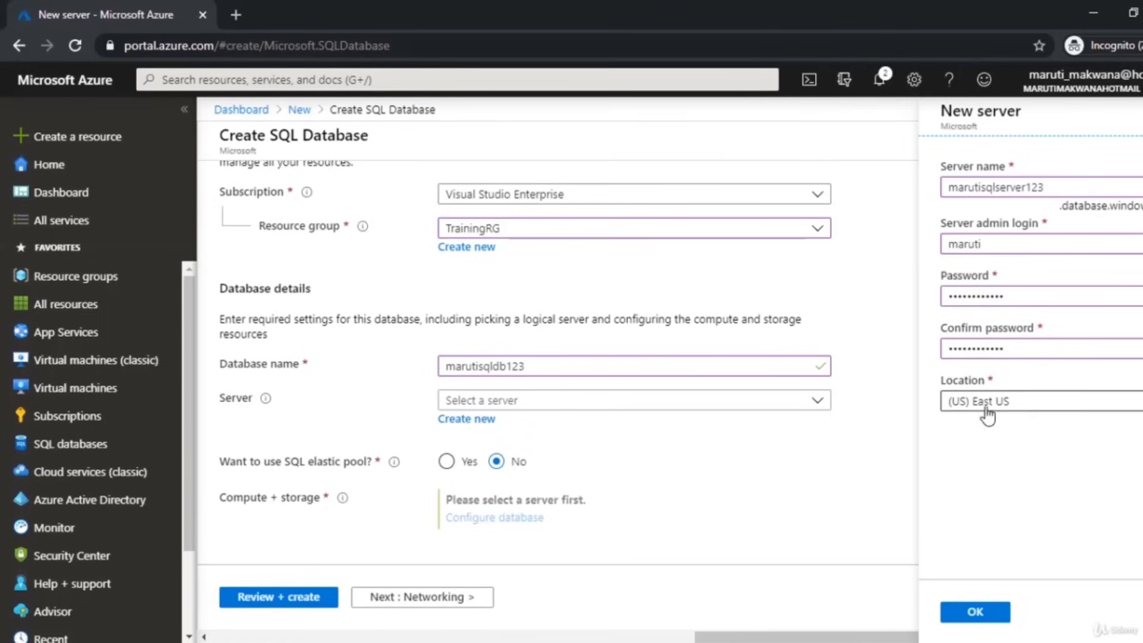
click(977, 612)
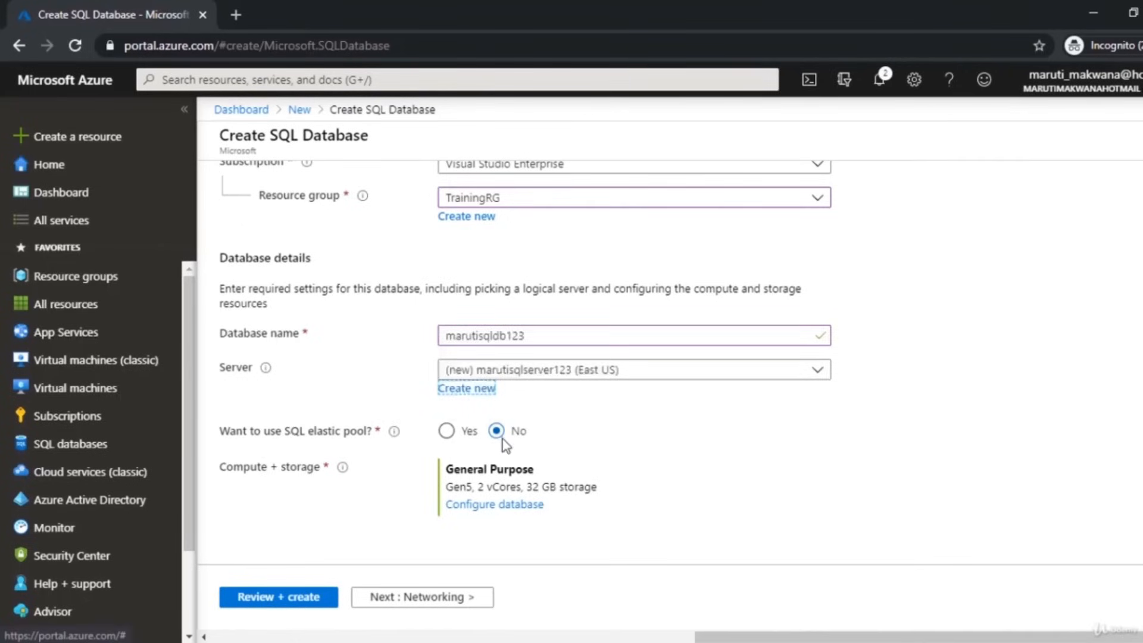
- Switch compute and storage to the Basic tier with 5 DTUs and 2 GB storage
click(481, 506)
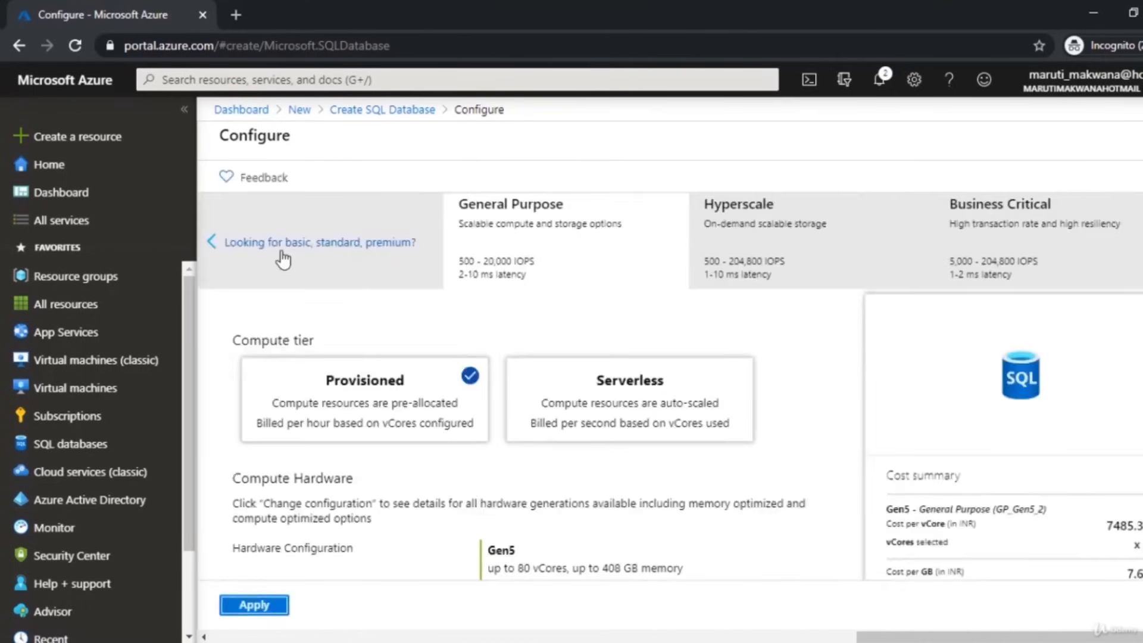
click(281, 245)
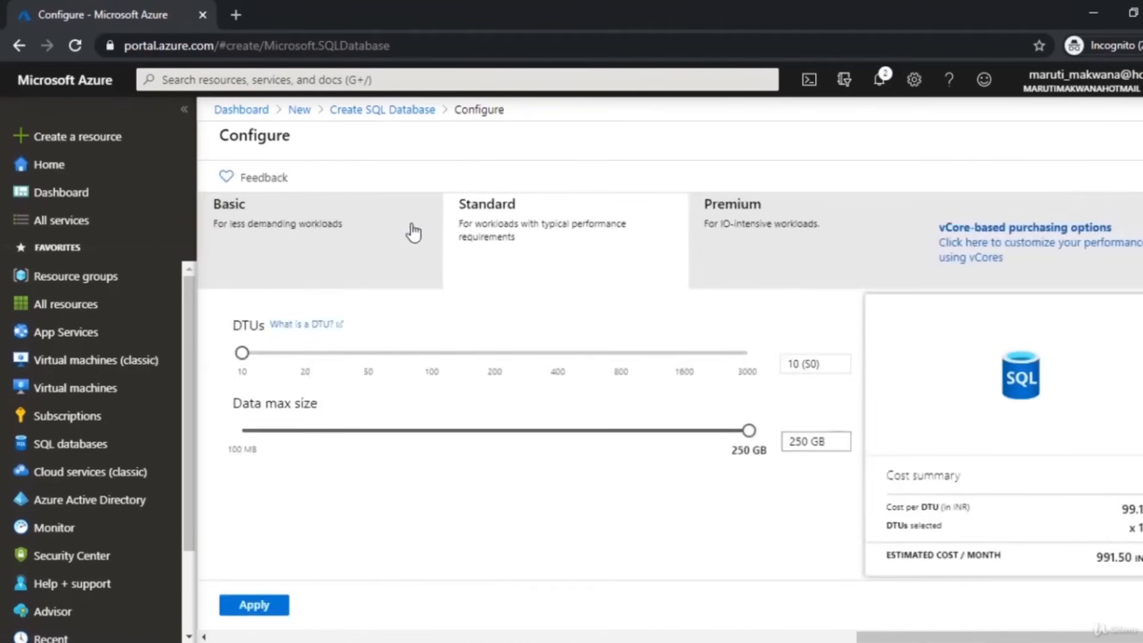
click(334, 232)
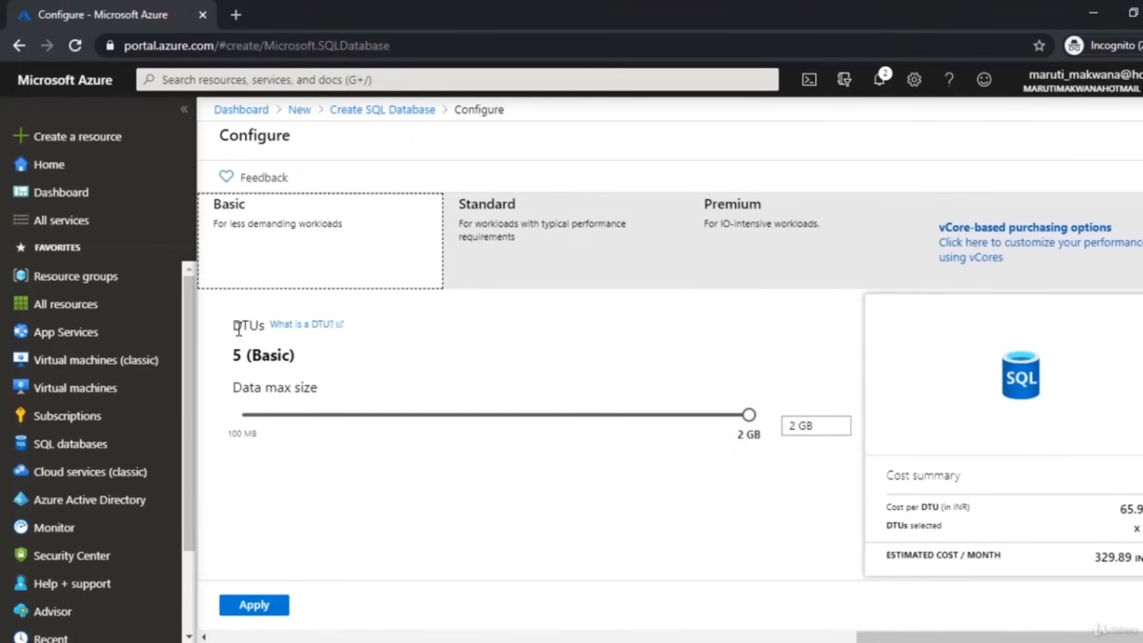
click(254, 605)
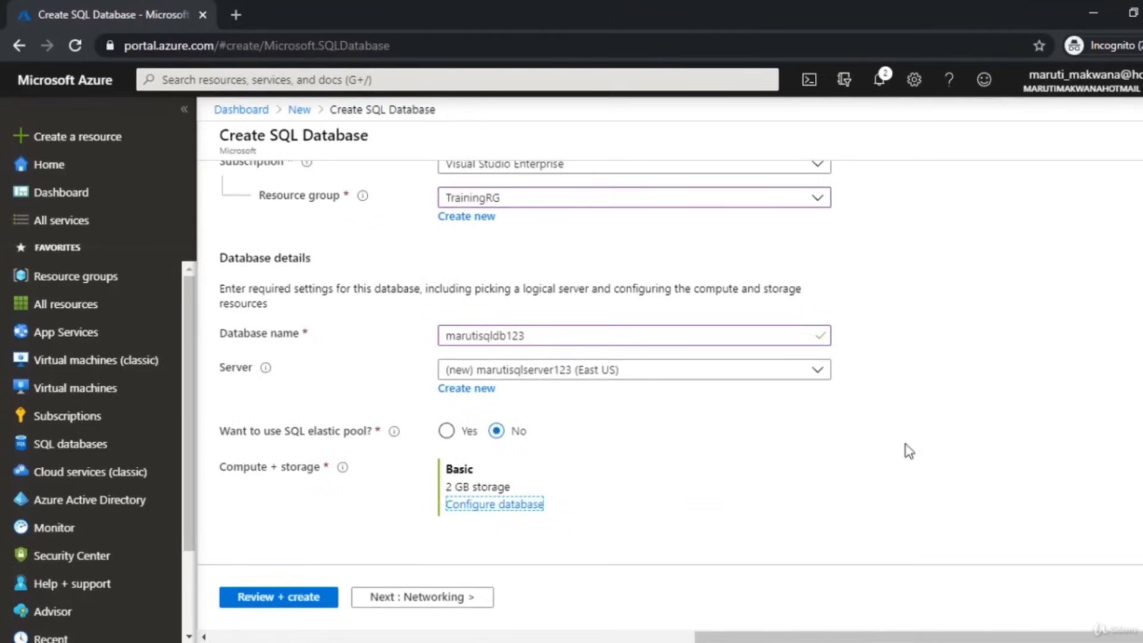
- Use a public endpoint, allowing Azure services and the current client IP through the firewall
click(436, 600)
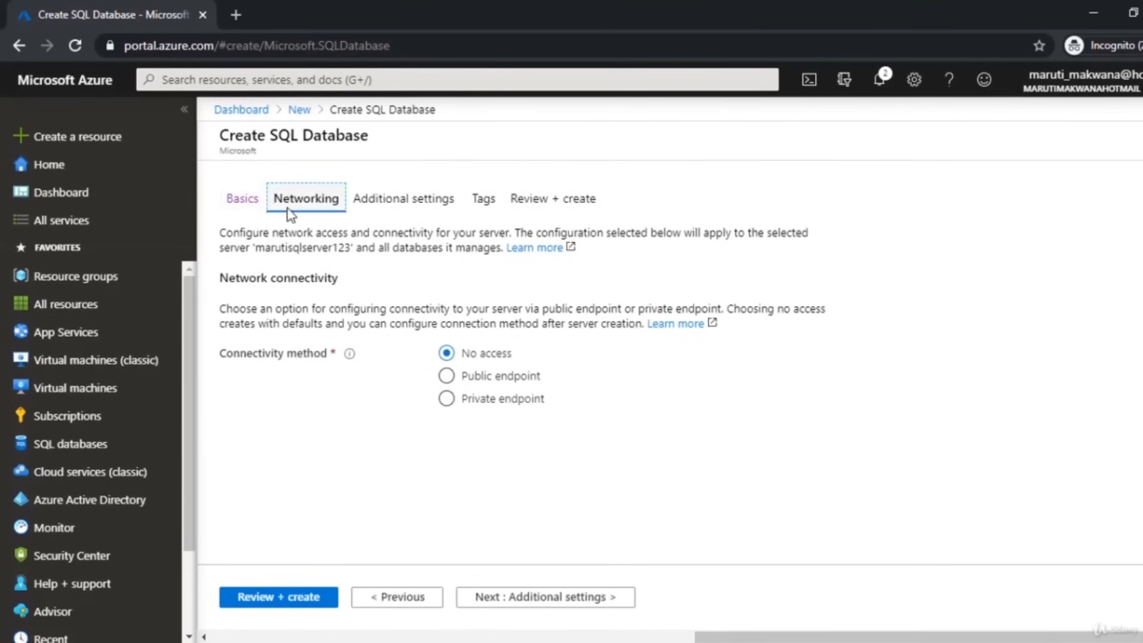
click(446, 376)
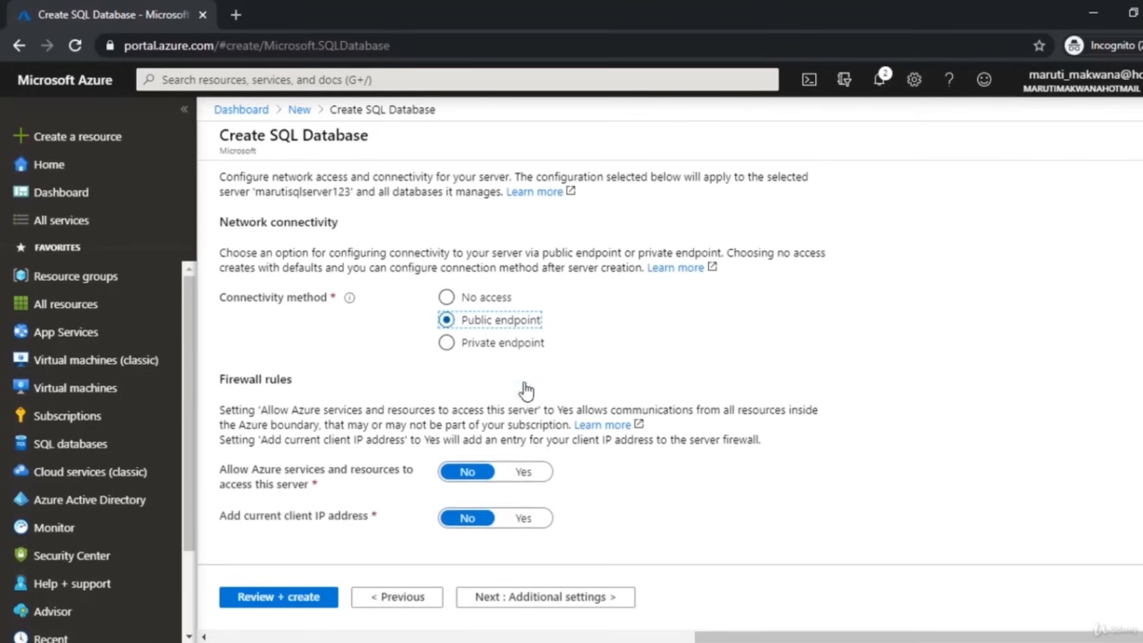
scroll(512, 346, down, 1)
click(523, 464)
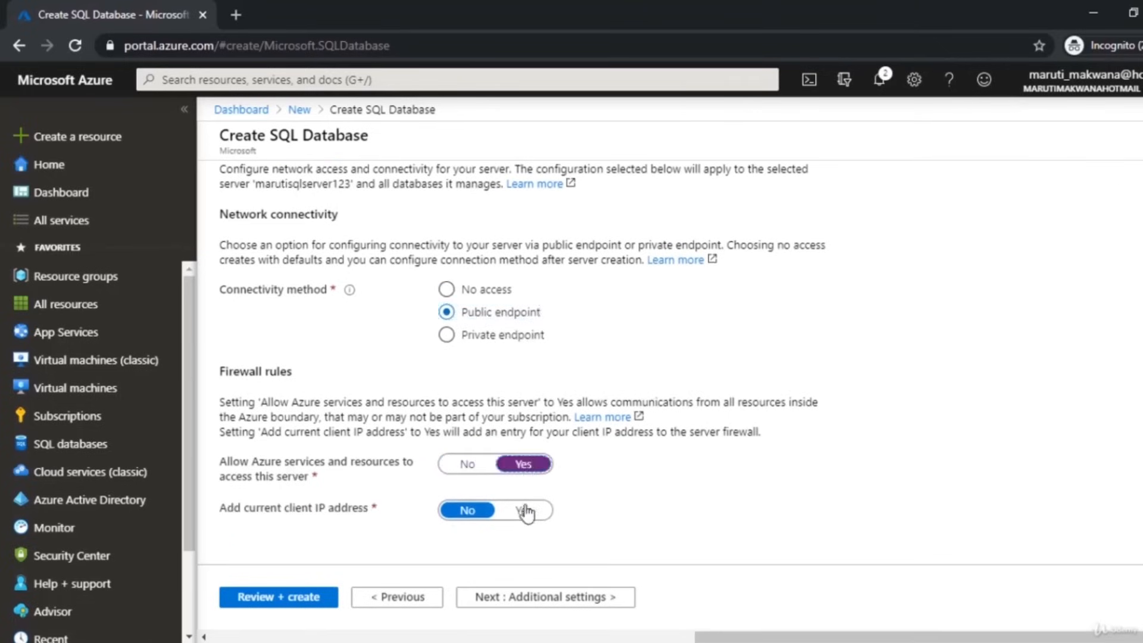
click(524, 510)
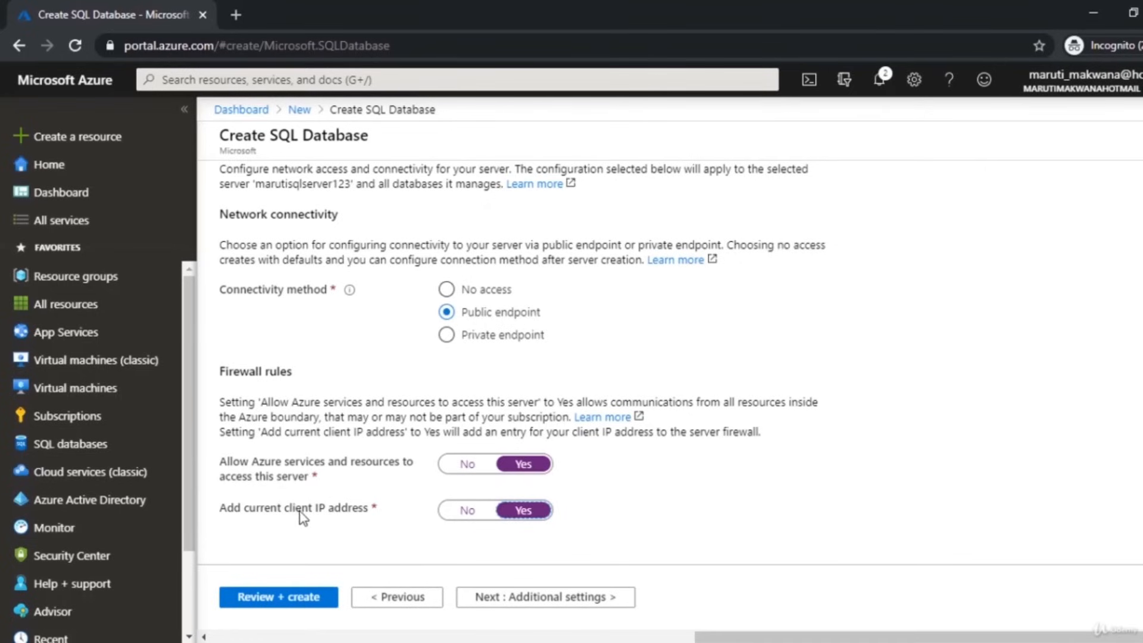
click(556, 600)
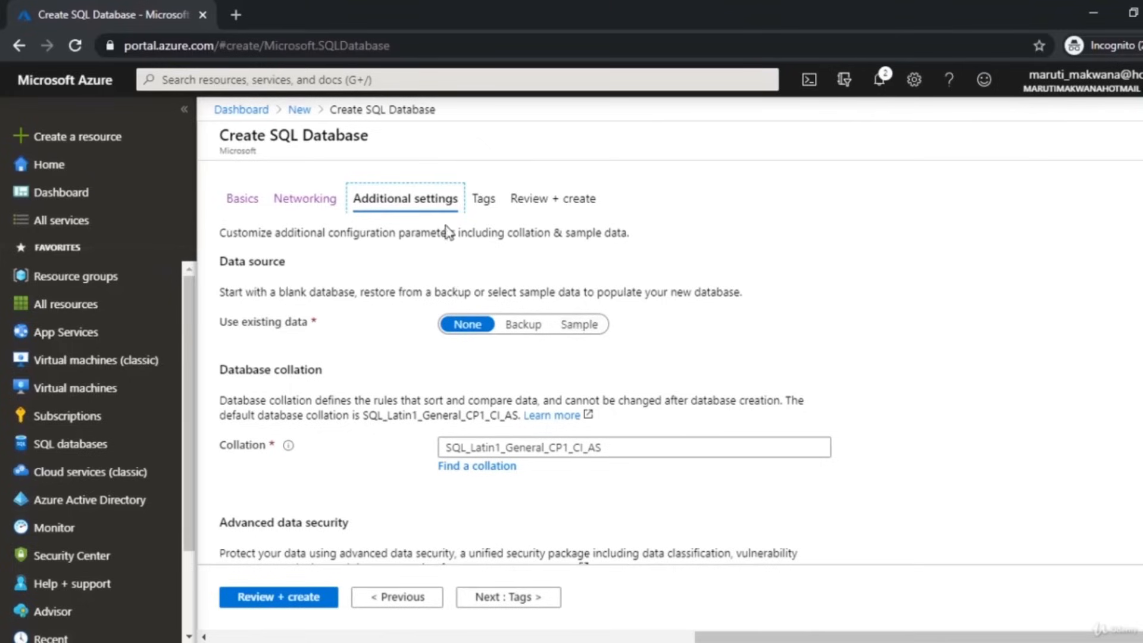
- Choose Sample as existing data so the AdventureWorksLT sample database is created
click(579, 328)
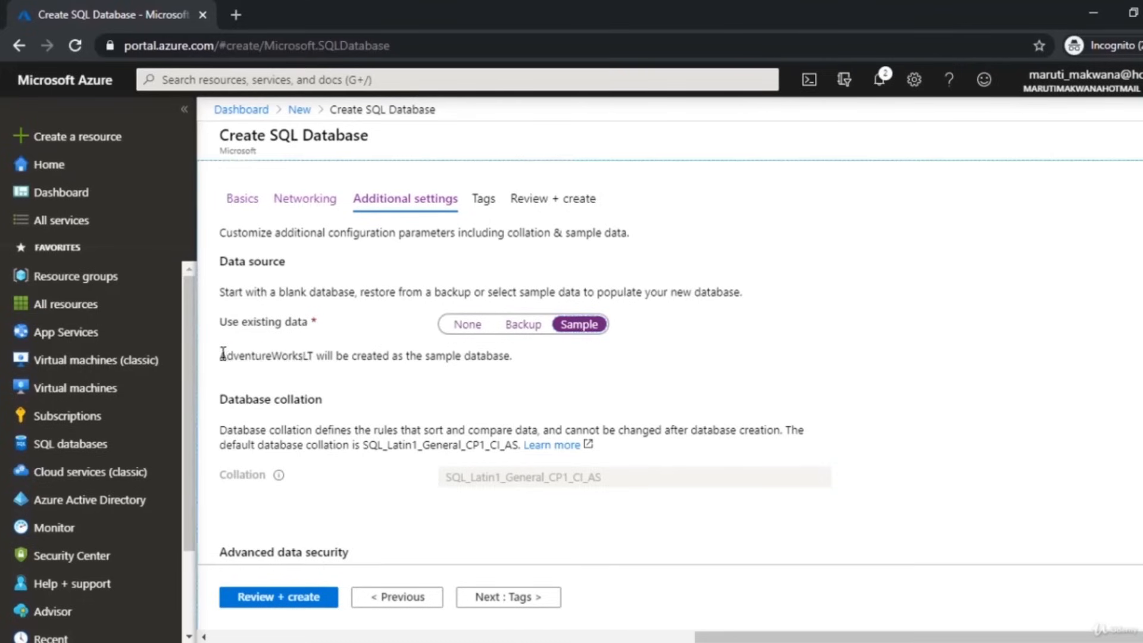
drag(222, 355, 312, 352)
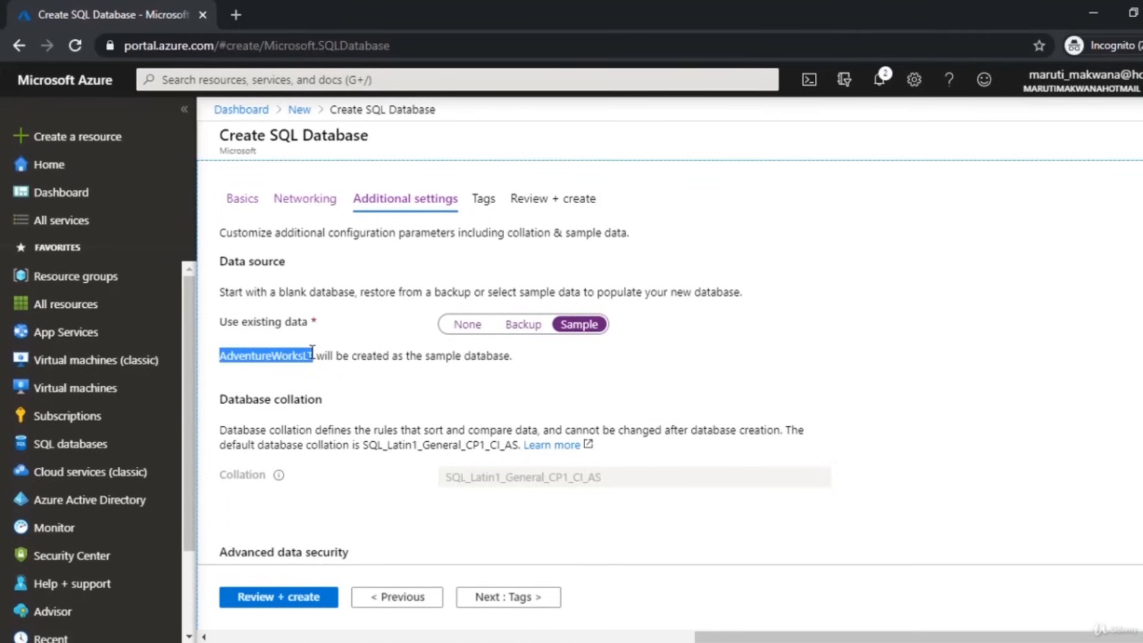
click(357, 357)
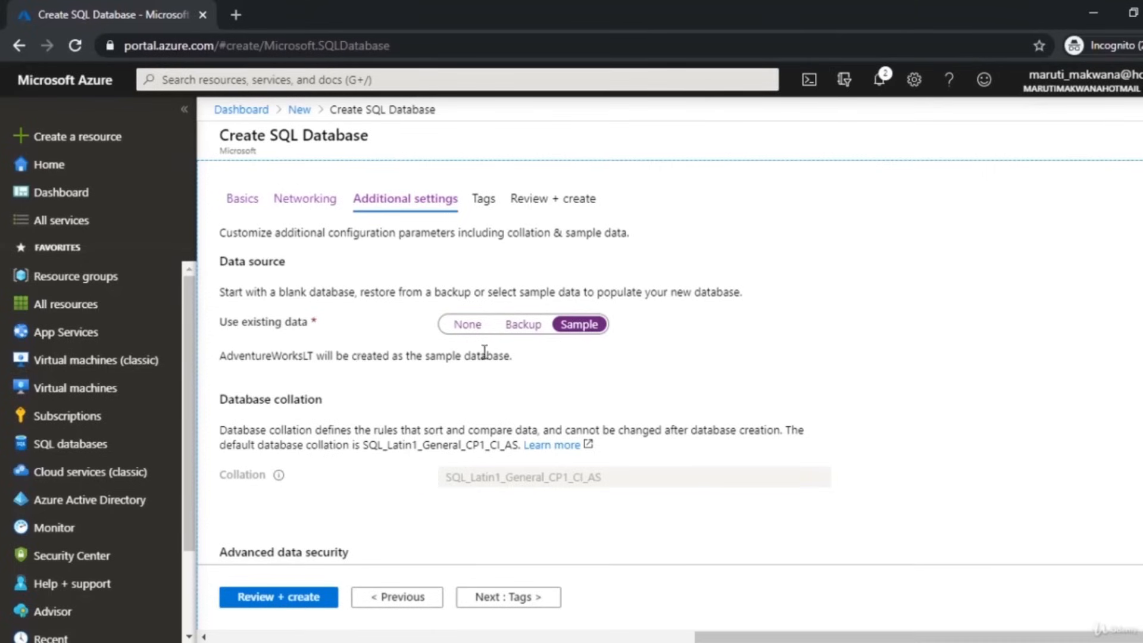
drag(483, 356, 316, 356)
click(328, 357)
- Review the 329.89 INR estimated monthly cost and create the SQL database
click(511, 589)
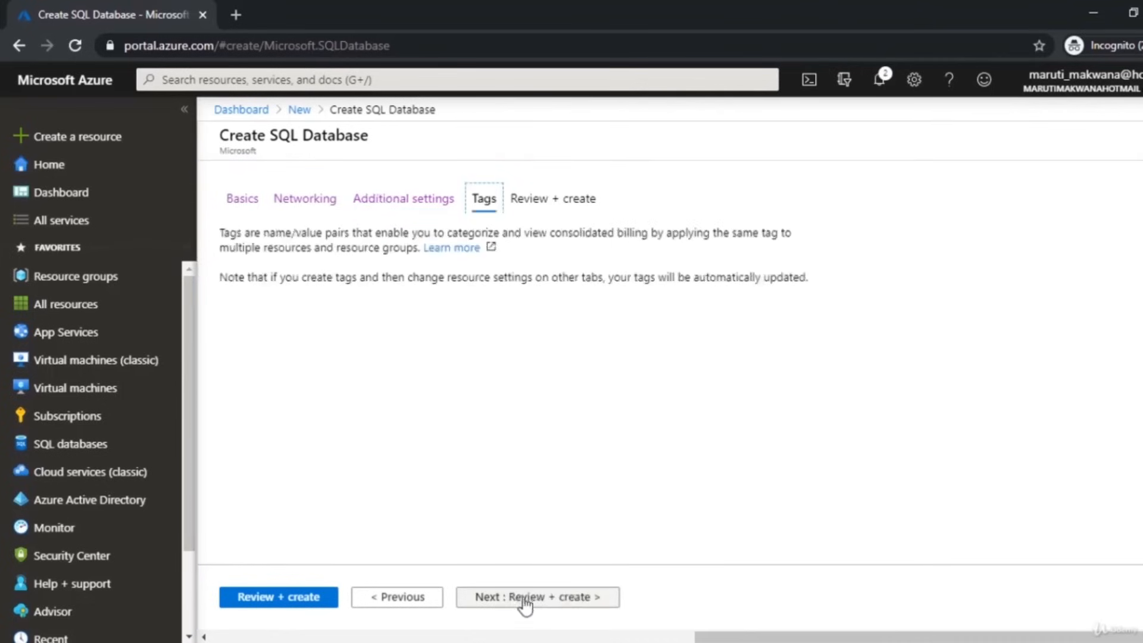
click(545, 598)
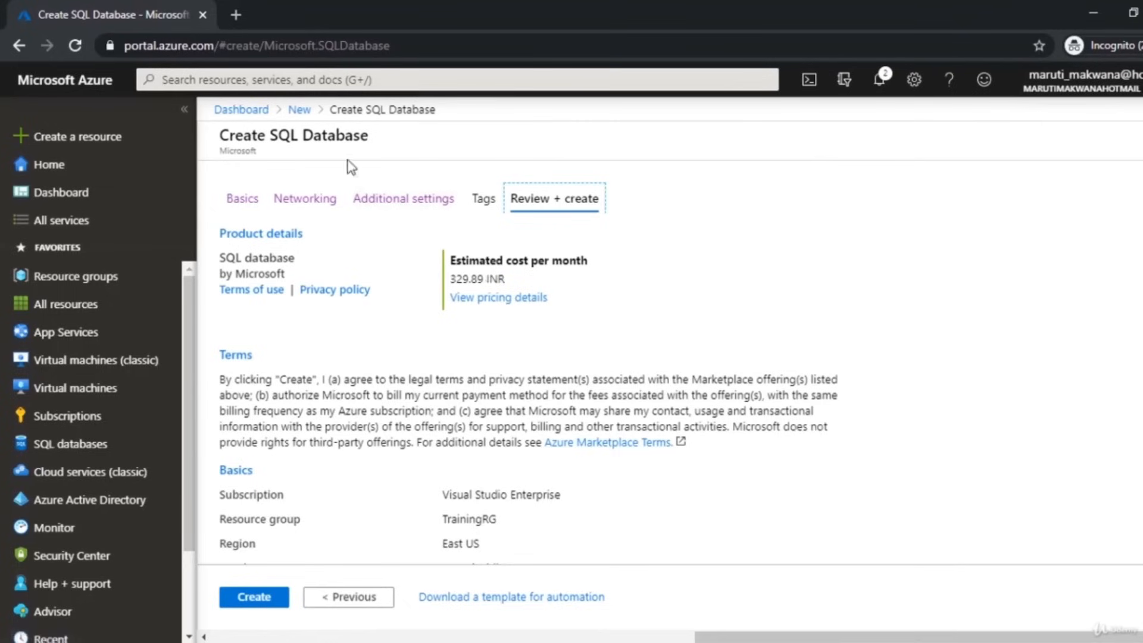
drag(453, 277, 513, 278)
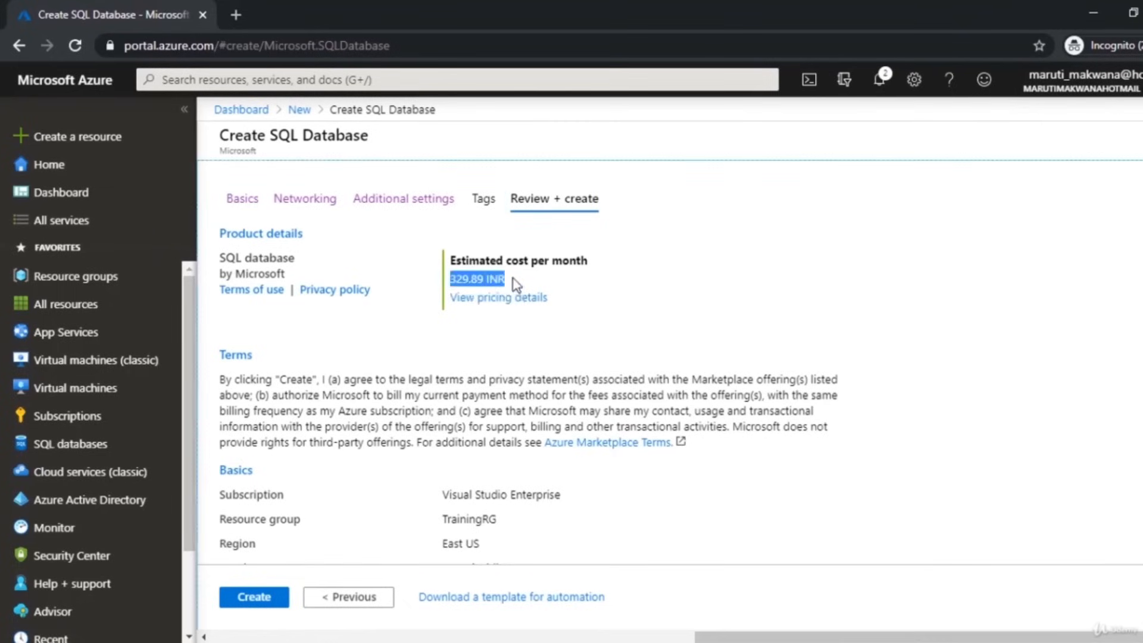
double_click(472, 260)
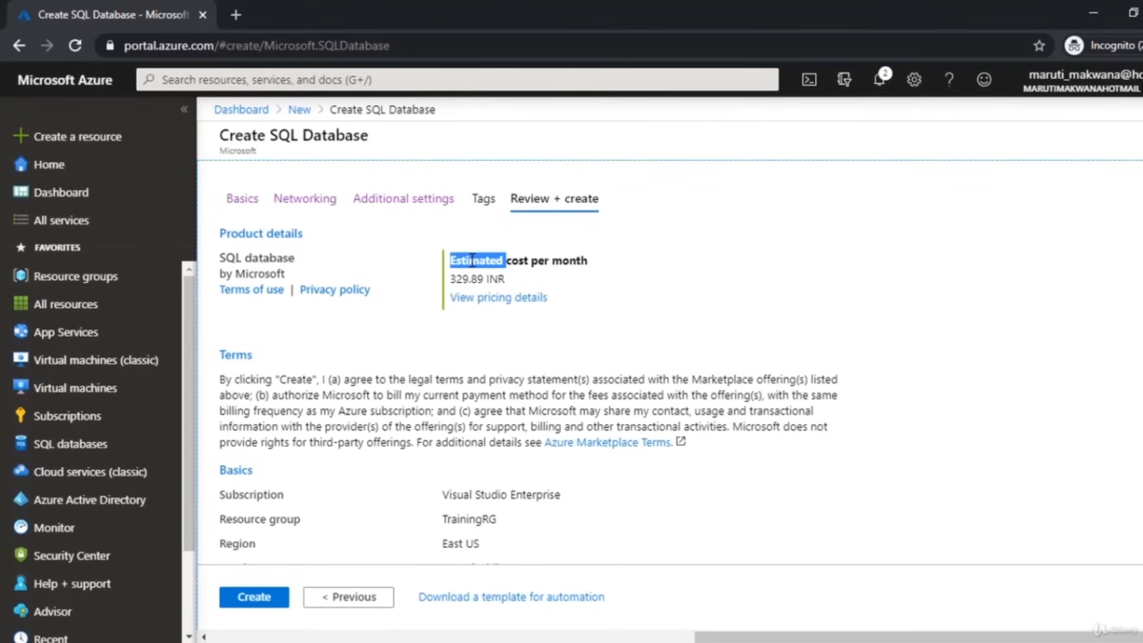
click(644, 284)
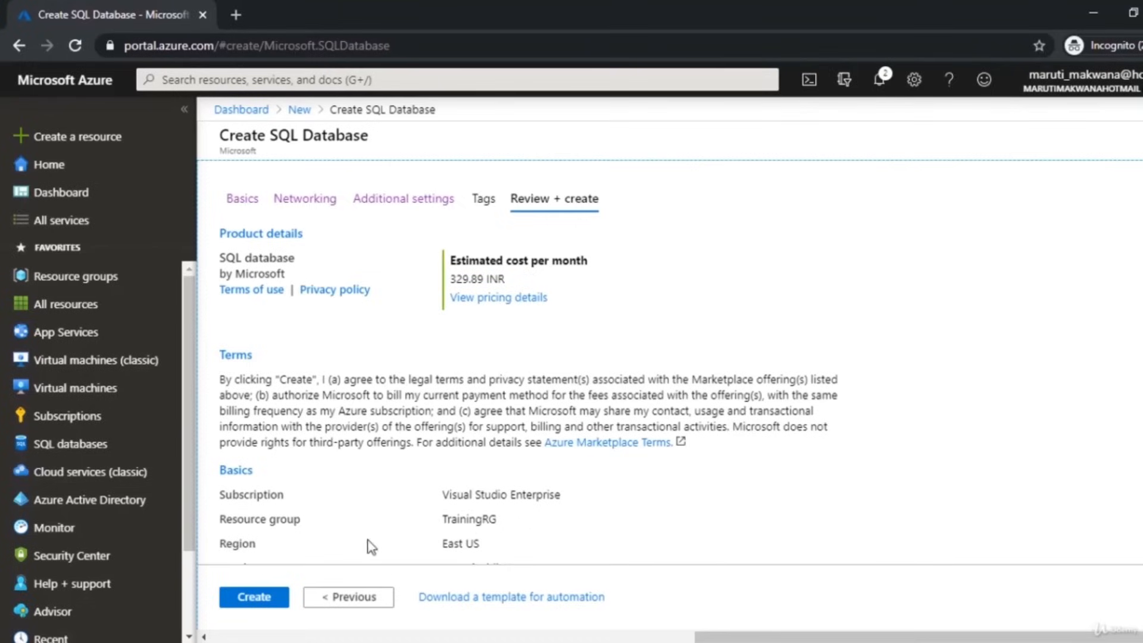
scroll(370, 543, down, 5)
click(261, 598)
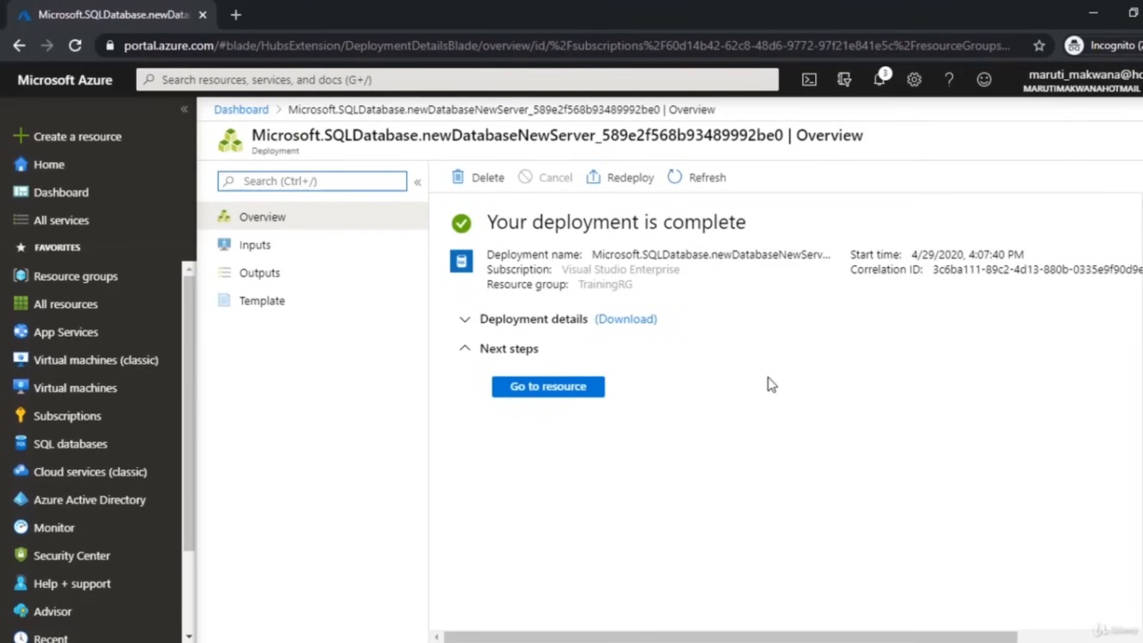
- Open marutisqldb123, inspect its server firewall rules, and return to the overview
click(556, 389)
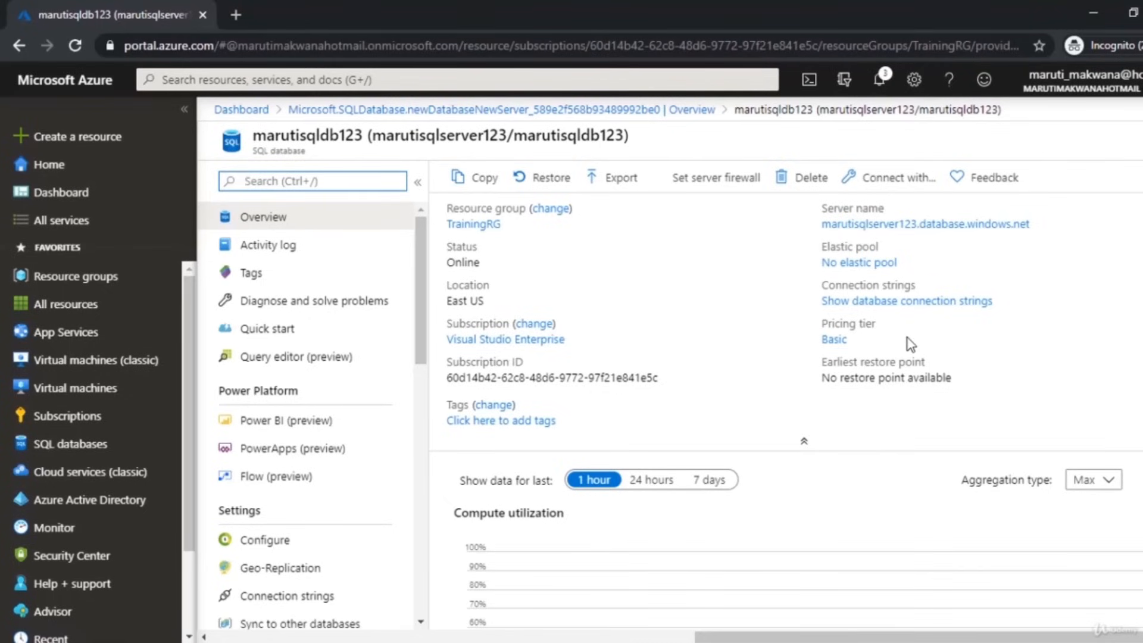
click(718, 179)
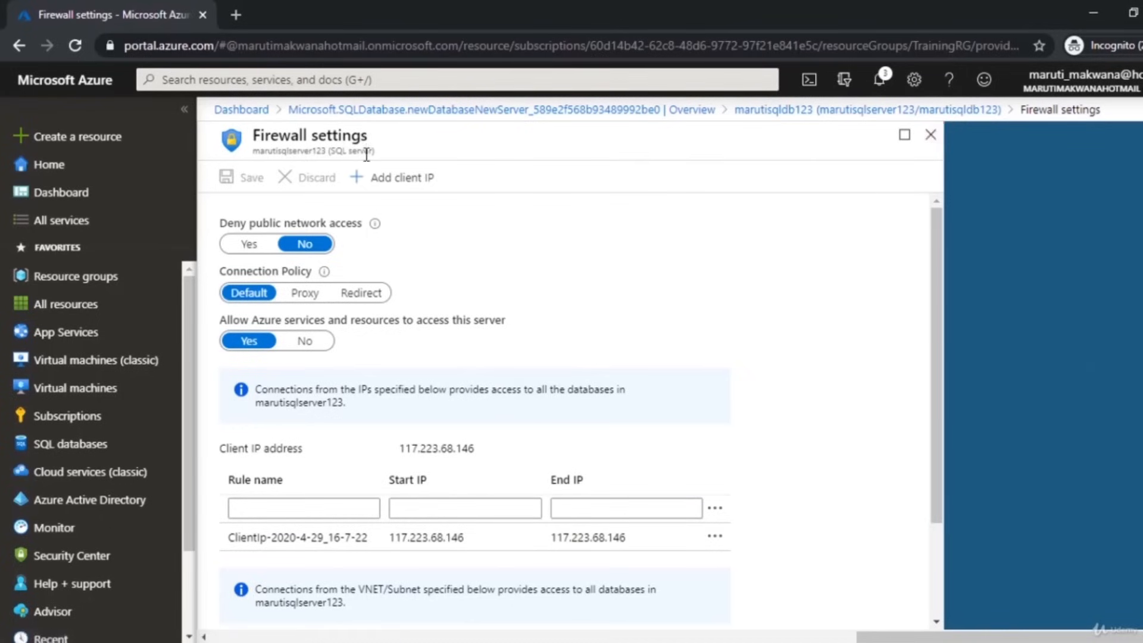
click(930, 134)
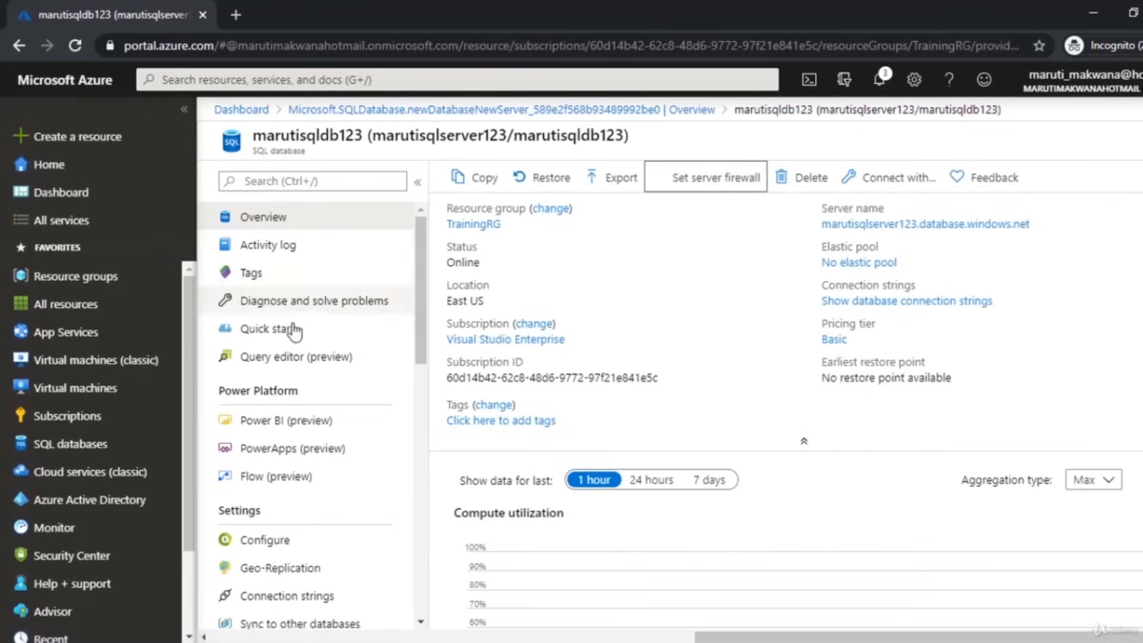
- Log in to the marutisqldb123 Query editor using the SQL server password
click(282, 357)
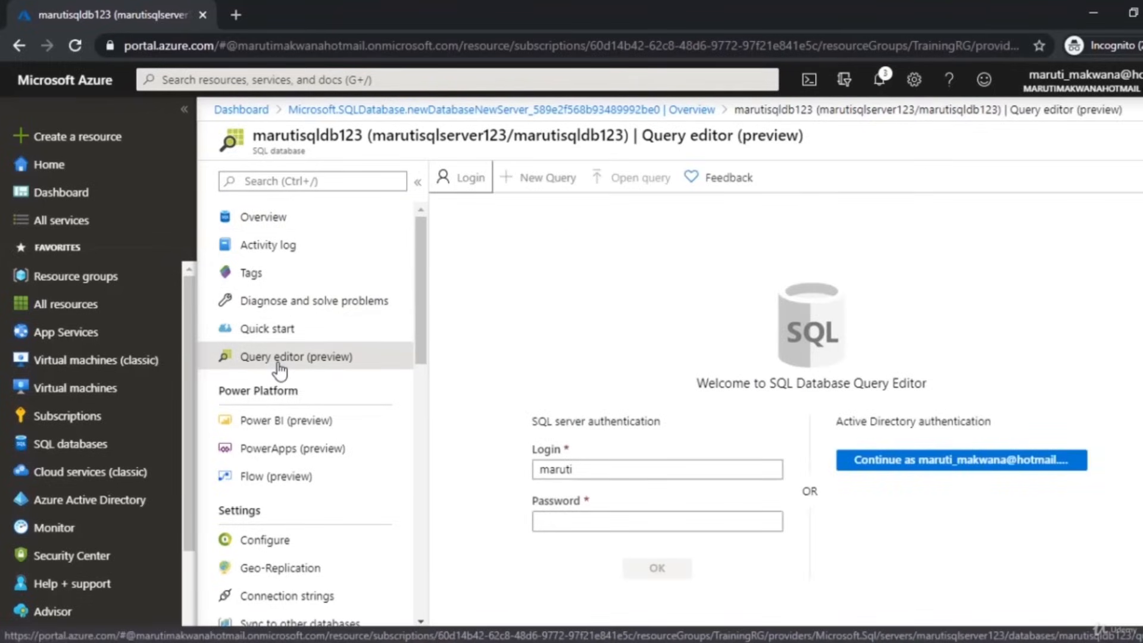
click(676, 520)
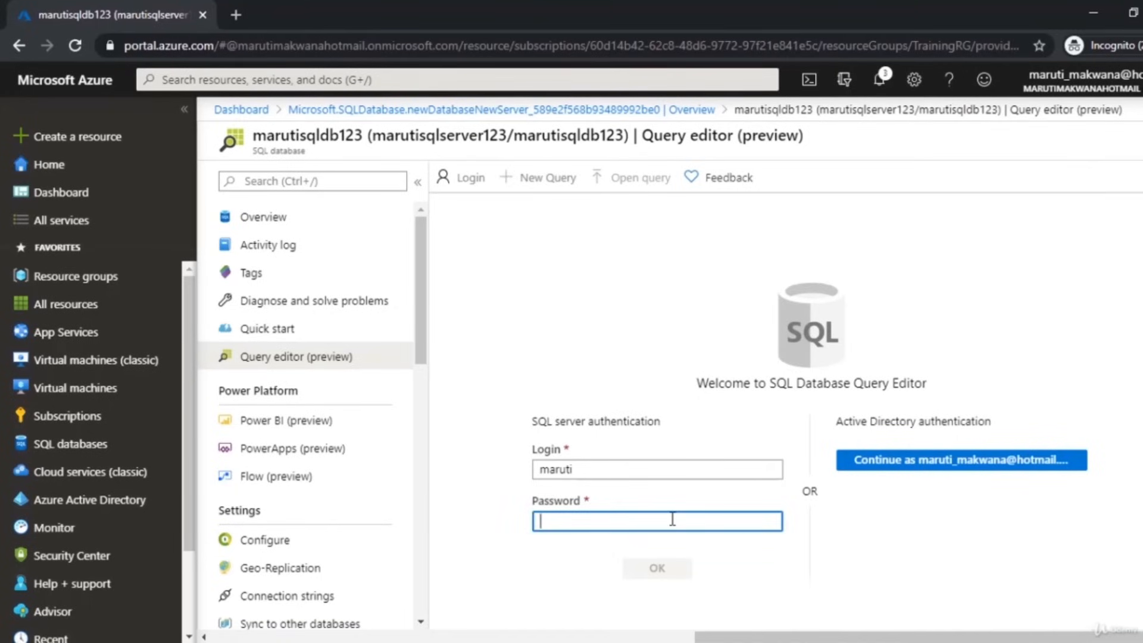
text(••••••••)
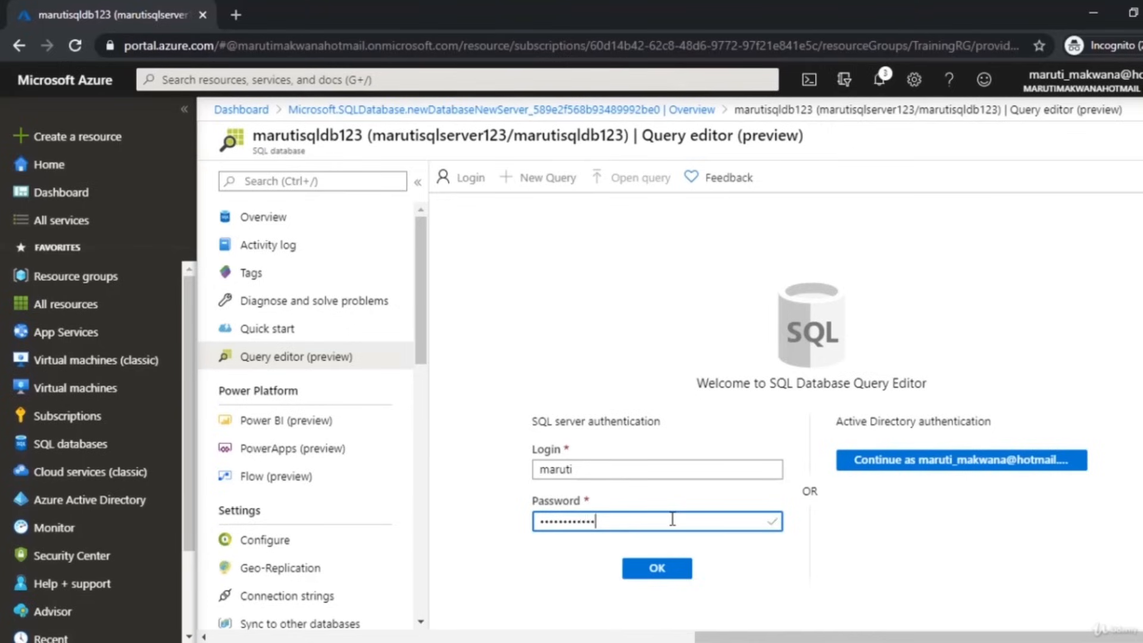
click(684, 570)
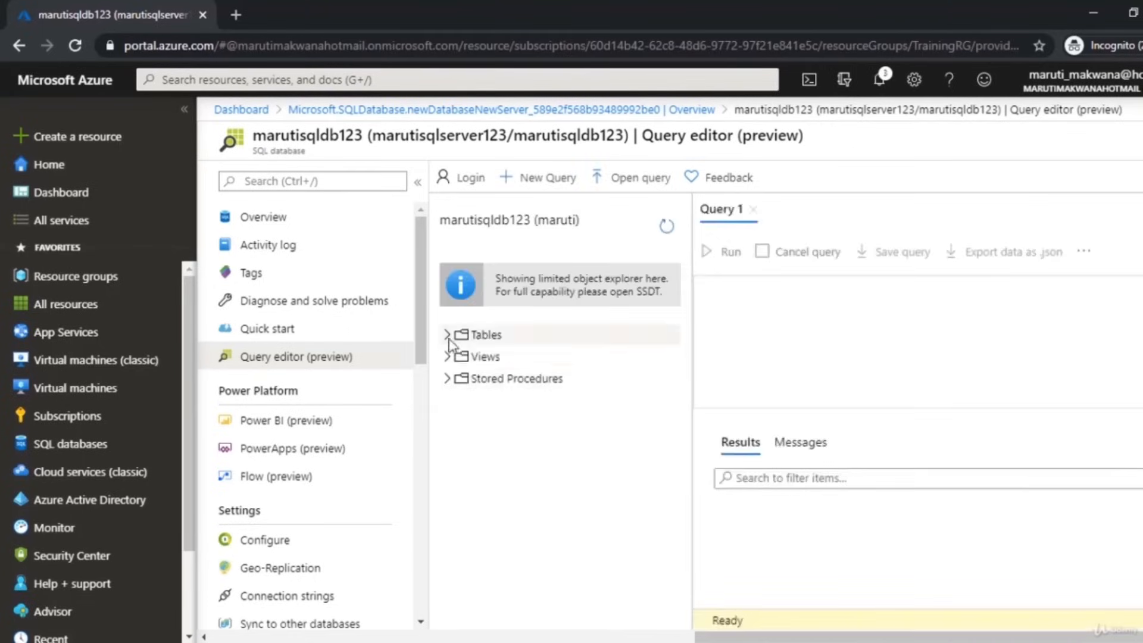
- Browse the SalesLT tables and dbo stored procedures, then collapse Tables
click(449, 338)
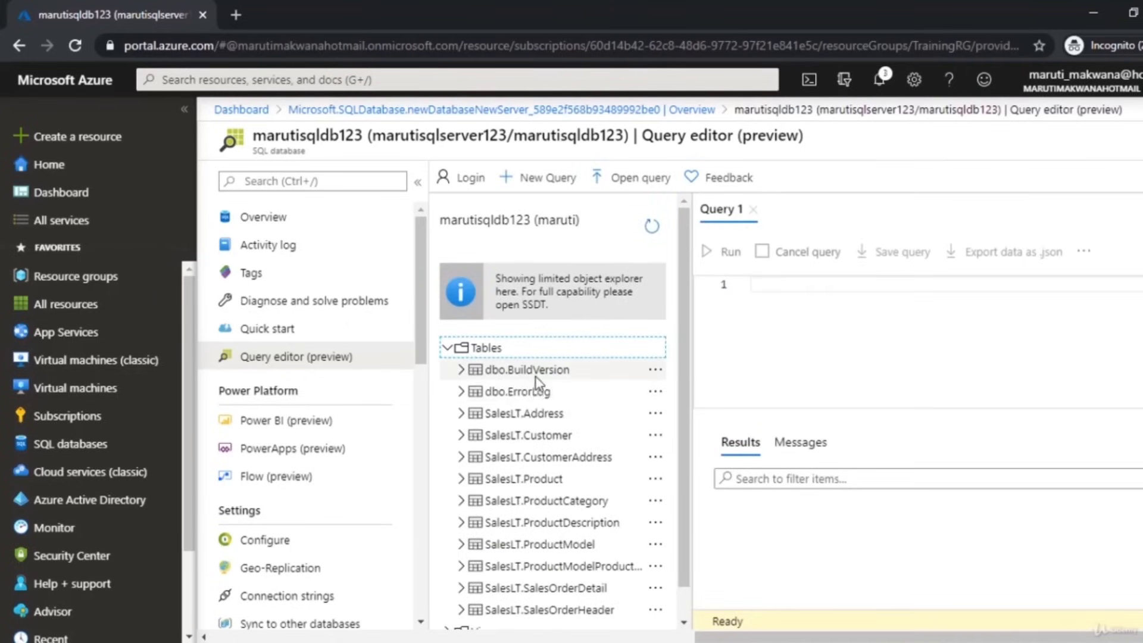
scroll(542, 417, down, 2)
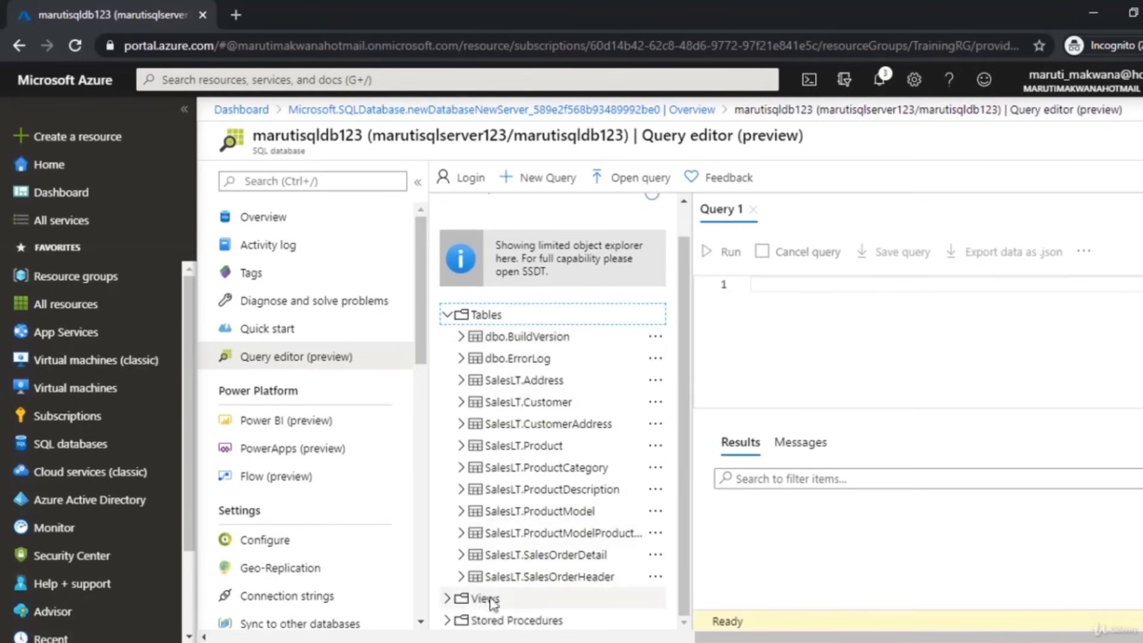
click(448, 620)
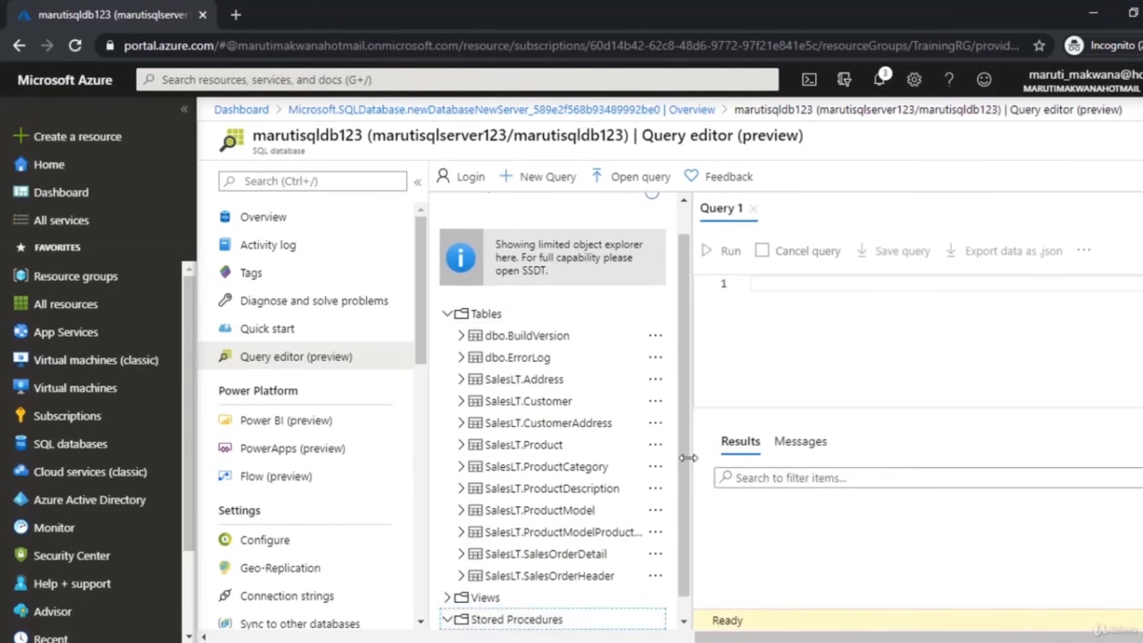
drag(688, 458, 702, 642)
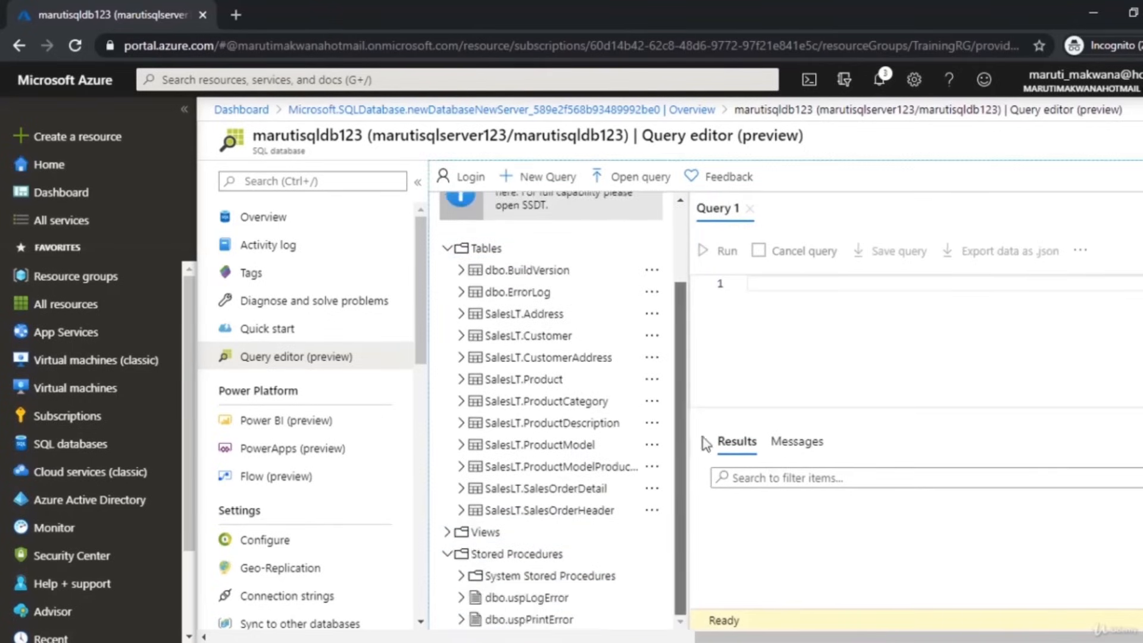
scroll(666, 482, up, 2)
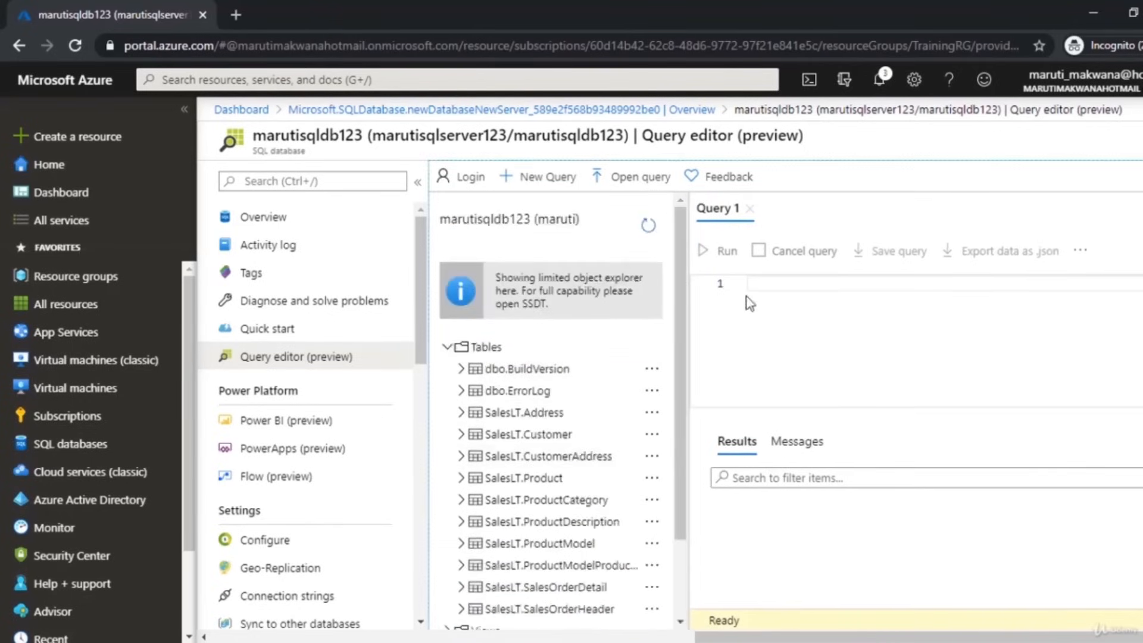
click(768, 288)
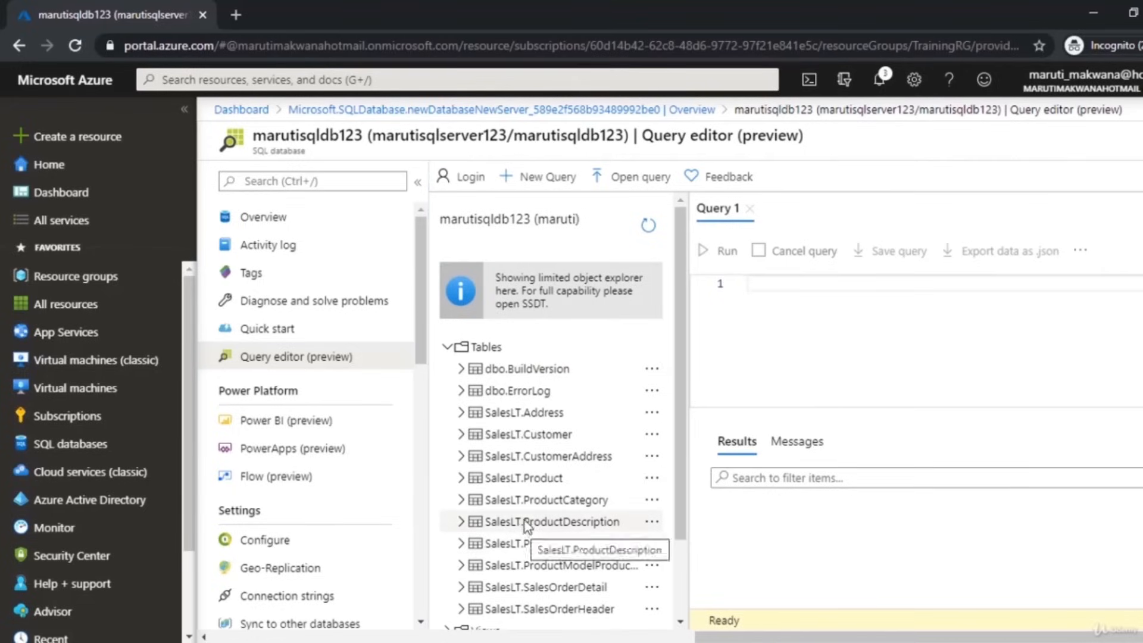
scroll(524, 521, down, 2)
scroll(524, 520, up, 2)
click(444, 354)
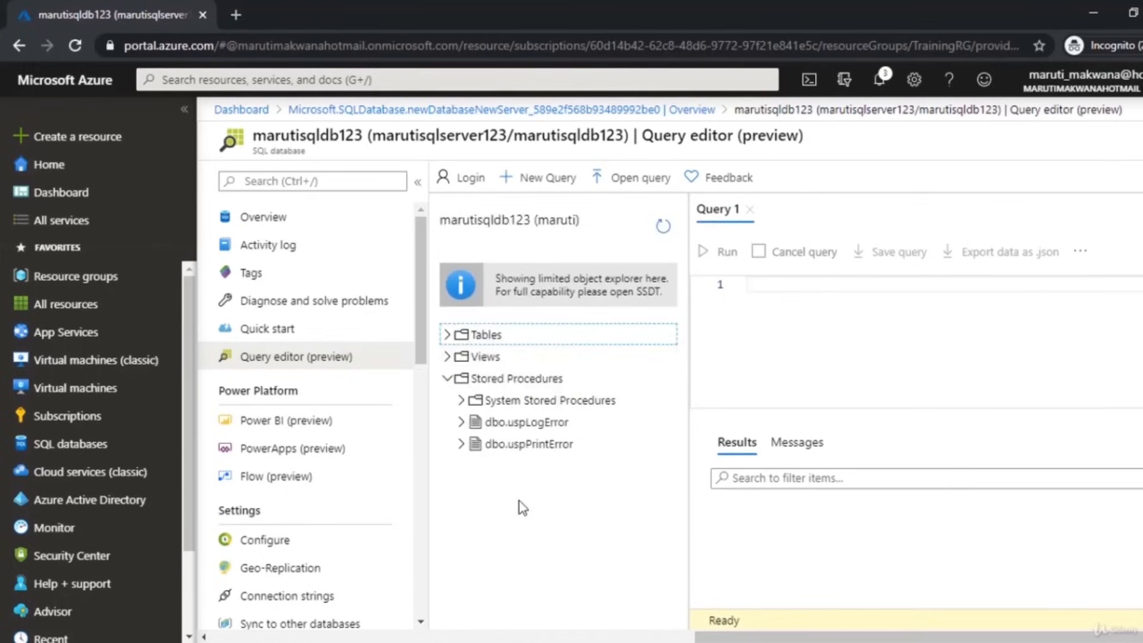
scroll(427, 328, down, 3)
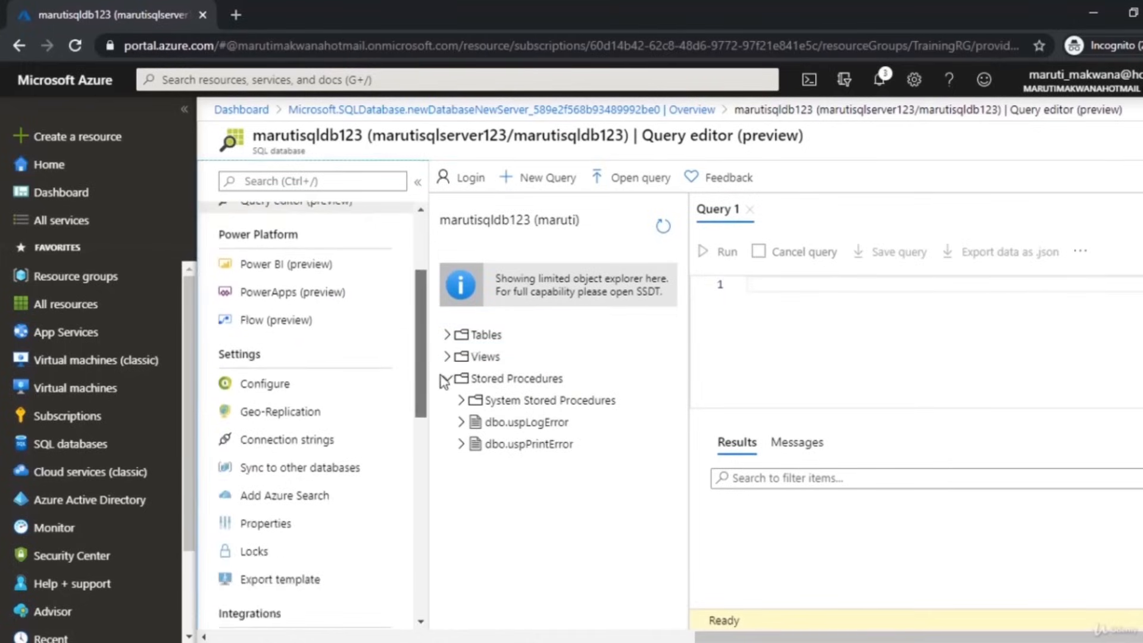
click(307, 417)
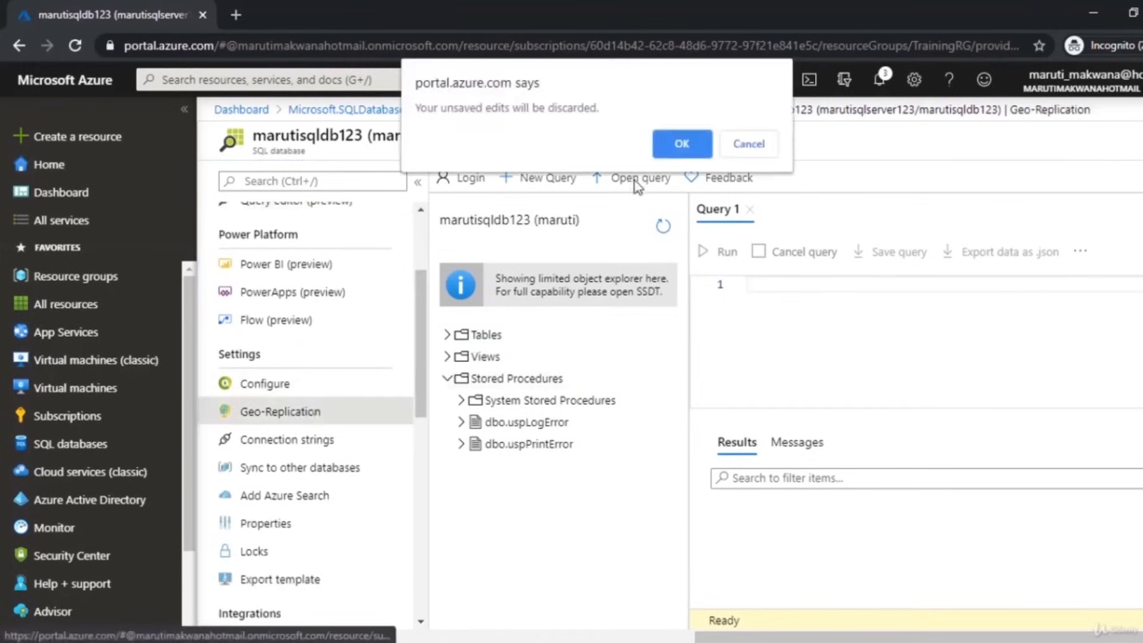
click(675, 144)
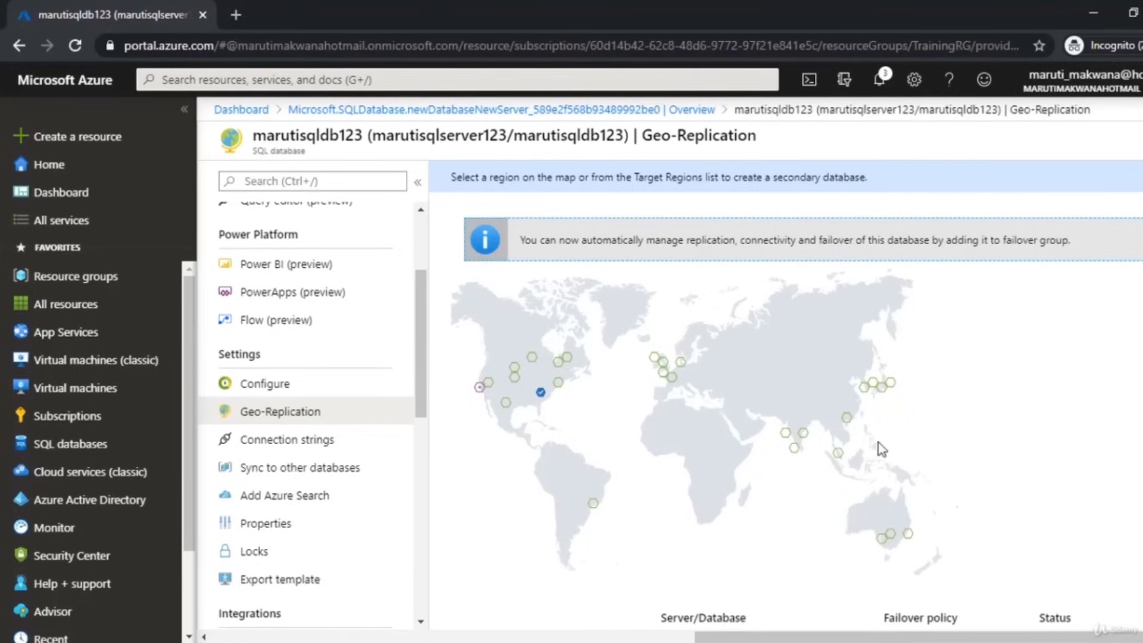
scroll(881, 448, down, 4)
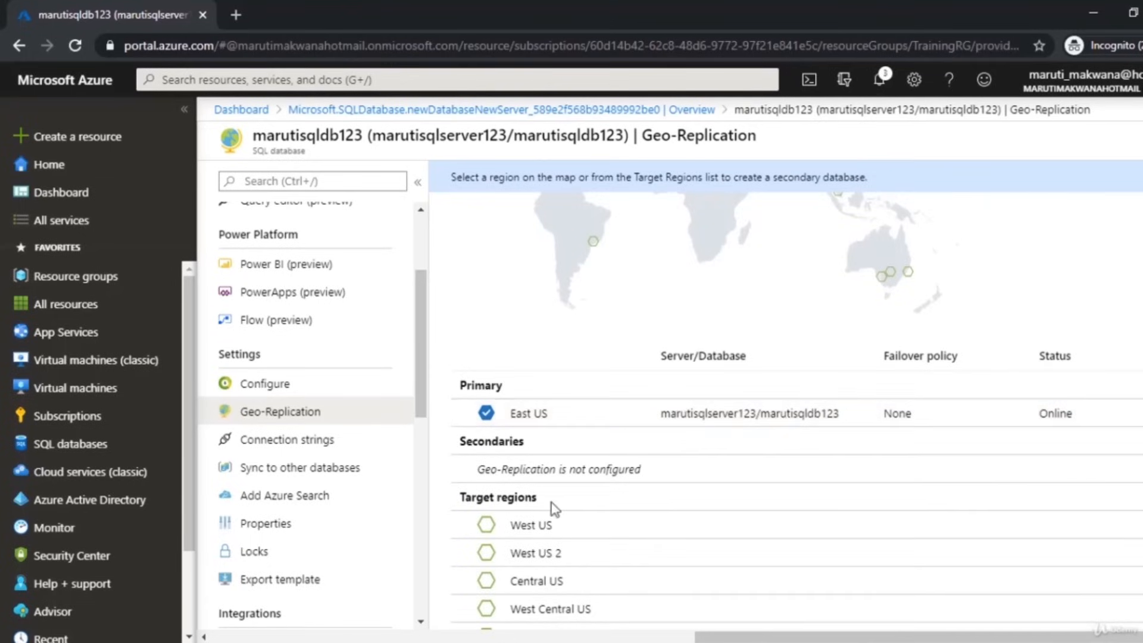
scroll(554, 507, down, 4)
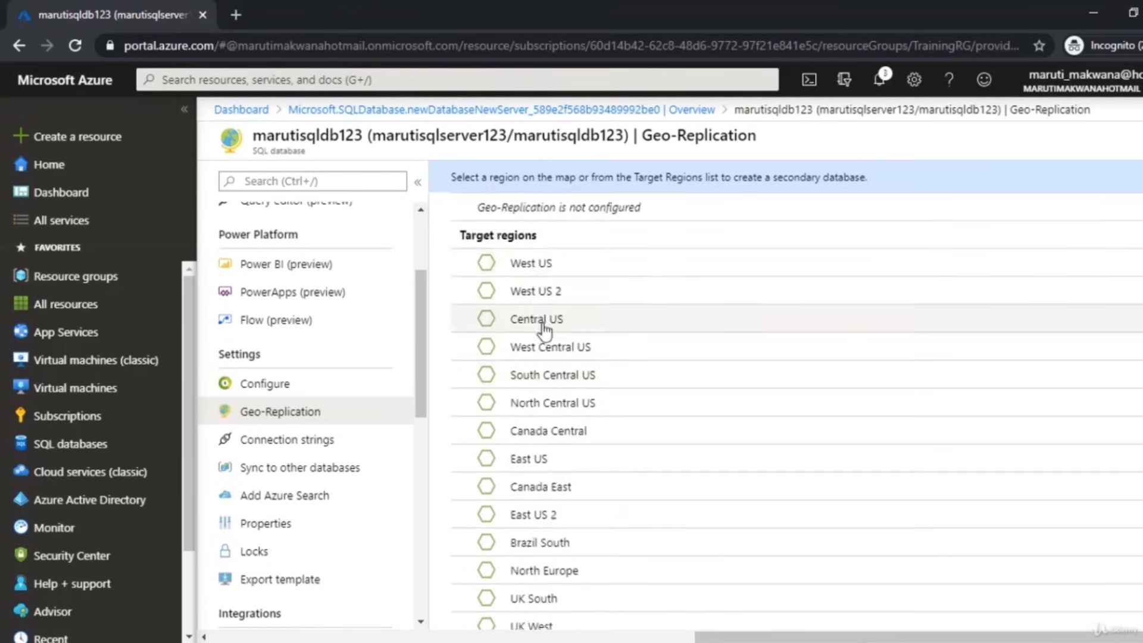
scroll(543, 595, down, 7)
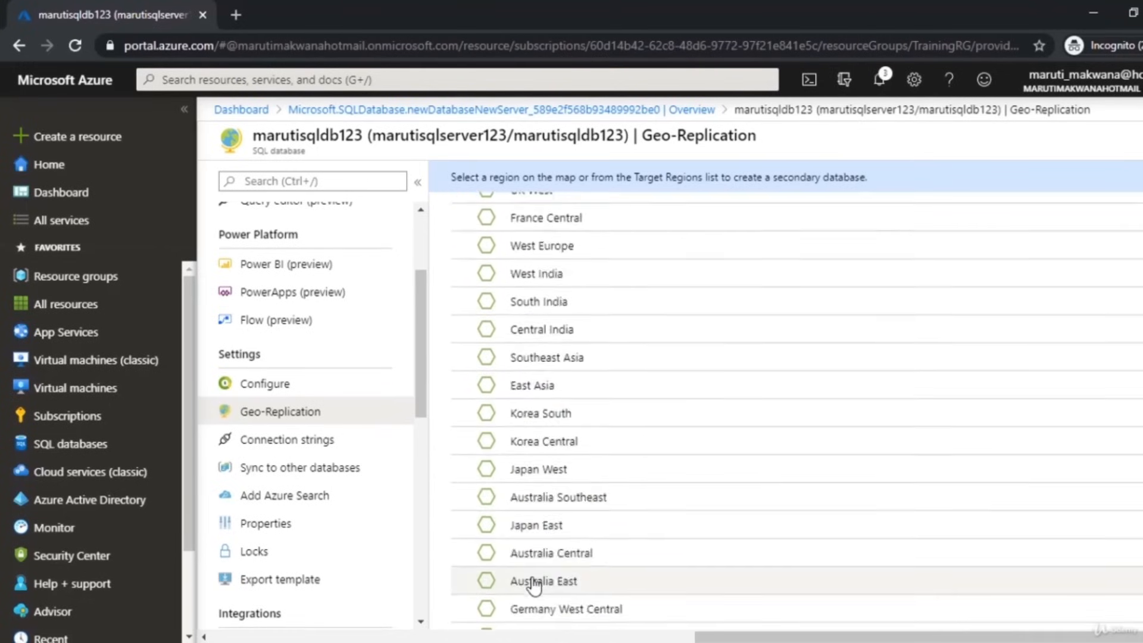
scroll(534, 587, up, 10)
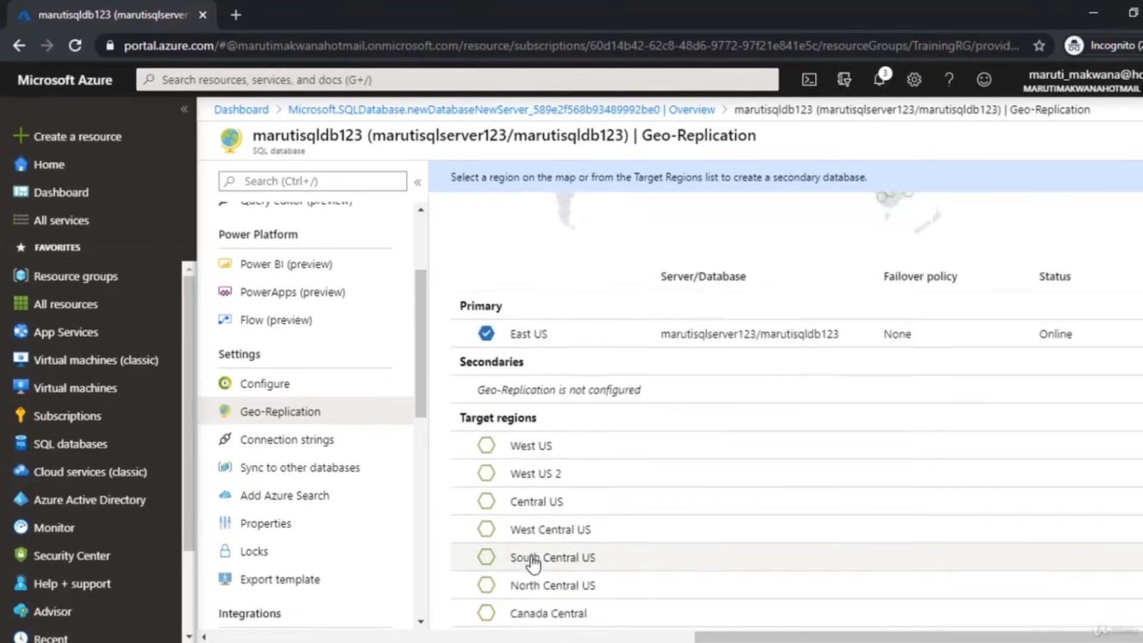
scroll(531, 560, up, 4)
scroll(541, 485, down, 7)
scroll(539, 497, down, 5)
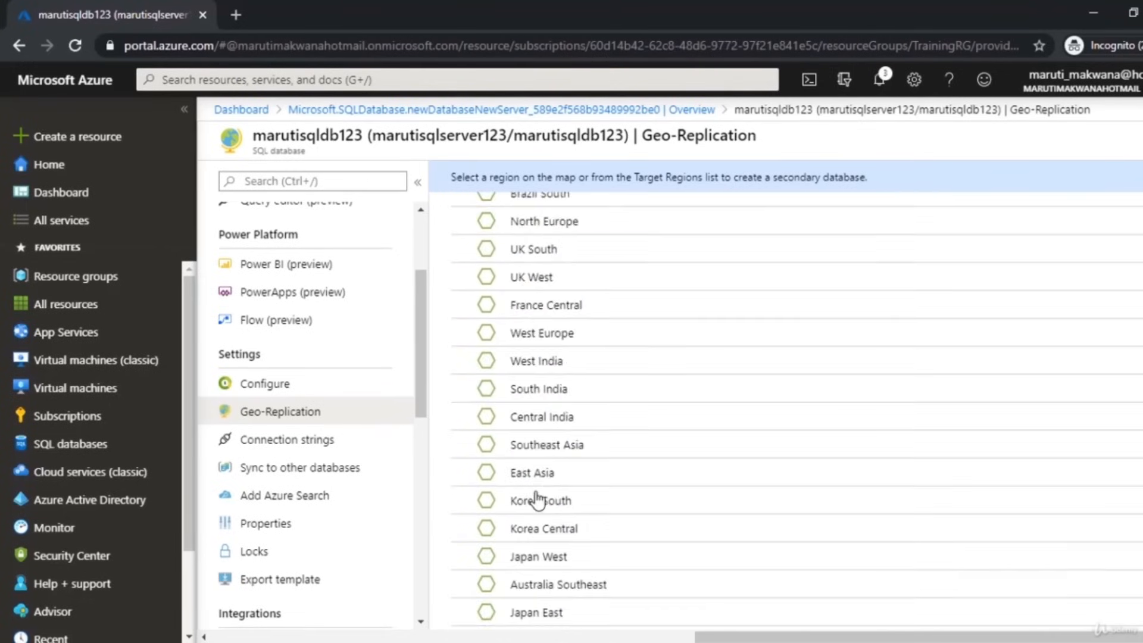
scroll(537, 501, up, 12)
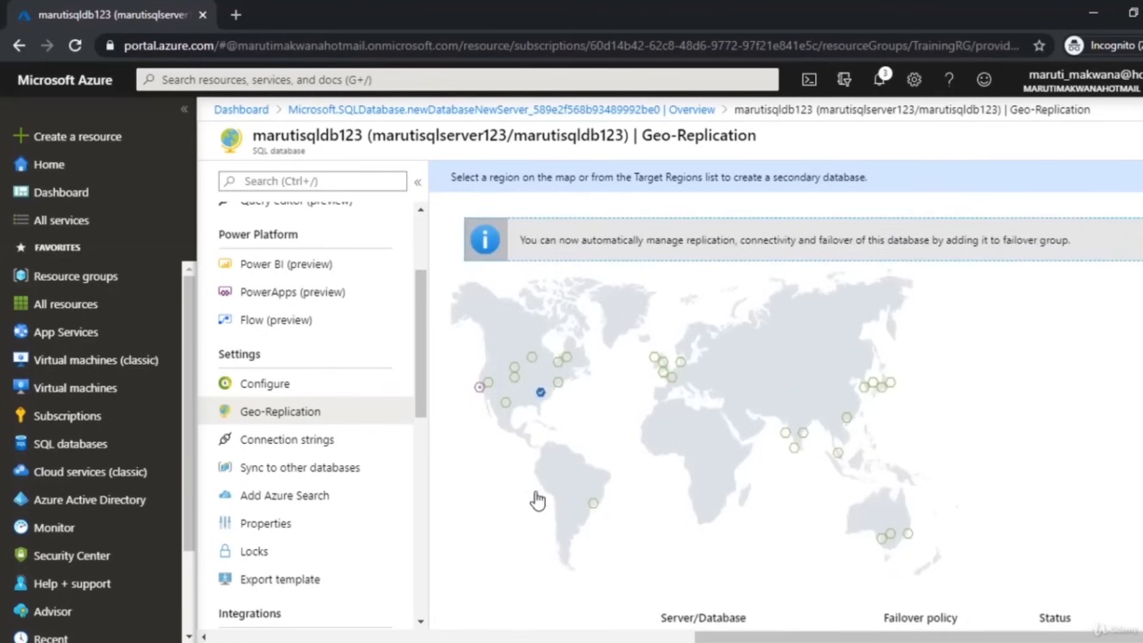
scroll(537, 500, down, 12)
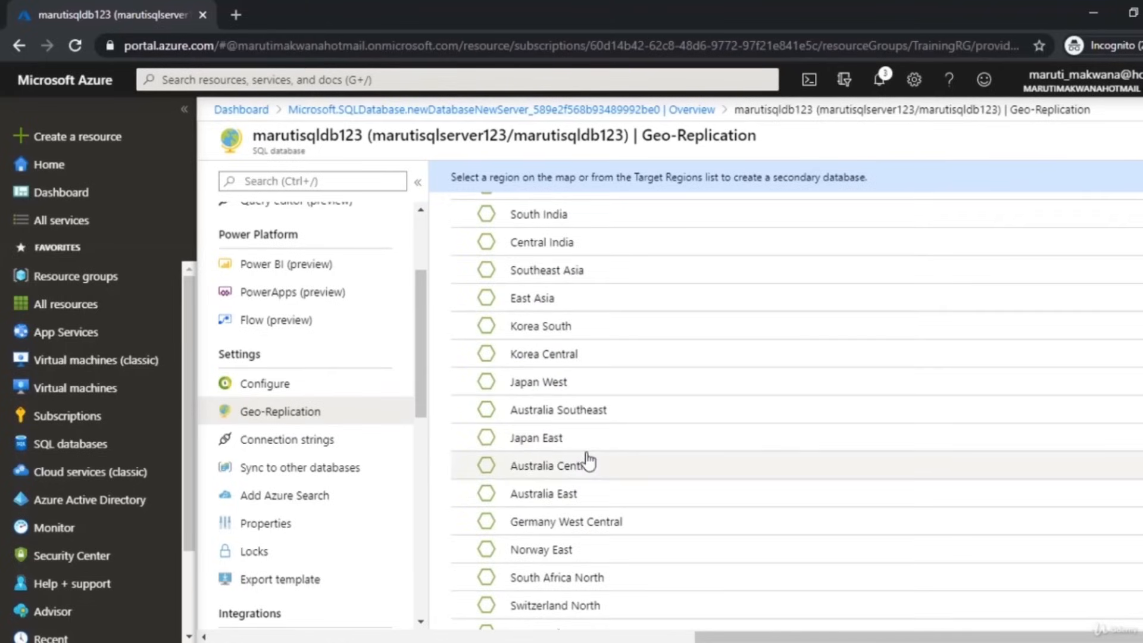
scroll(589, 463, up, 7)
scroll(593, 469, down, 3)
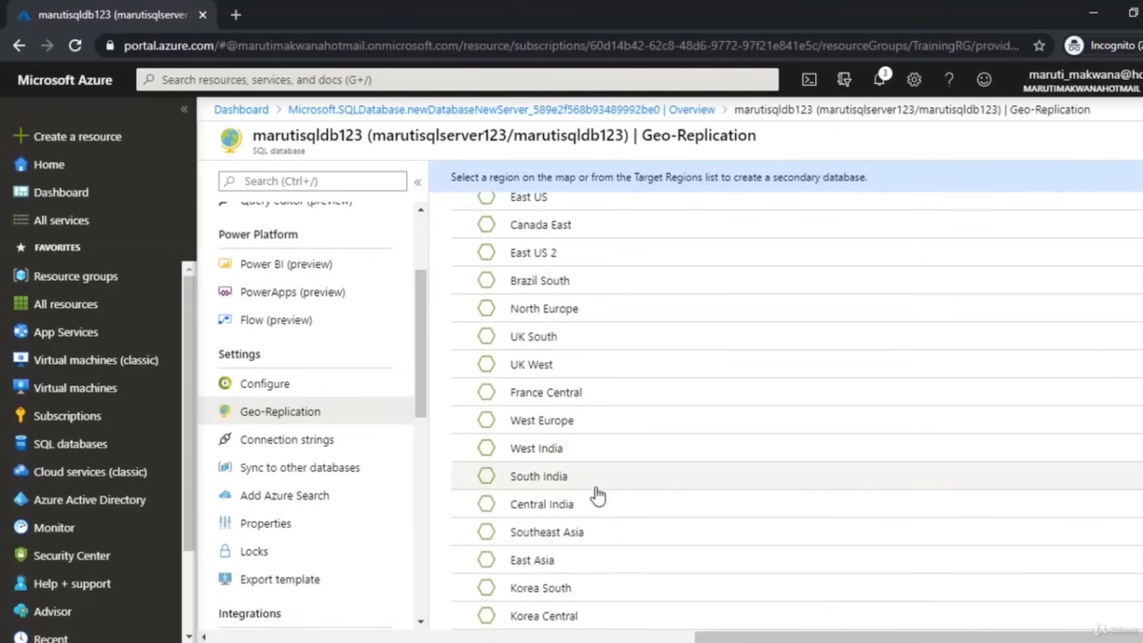
- Abandon the South India attempt and start a readable secondary in Canada Central
click(592, 481)
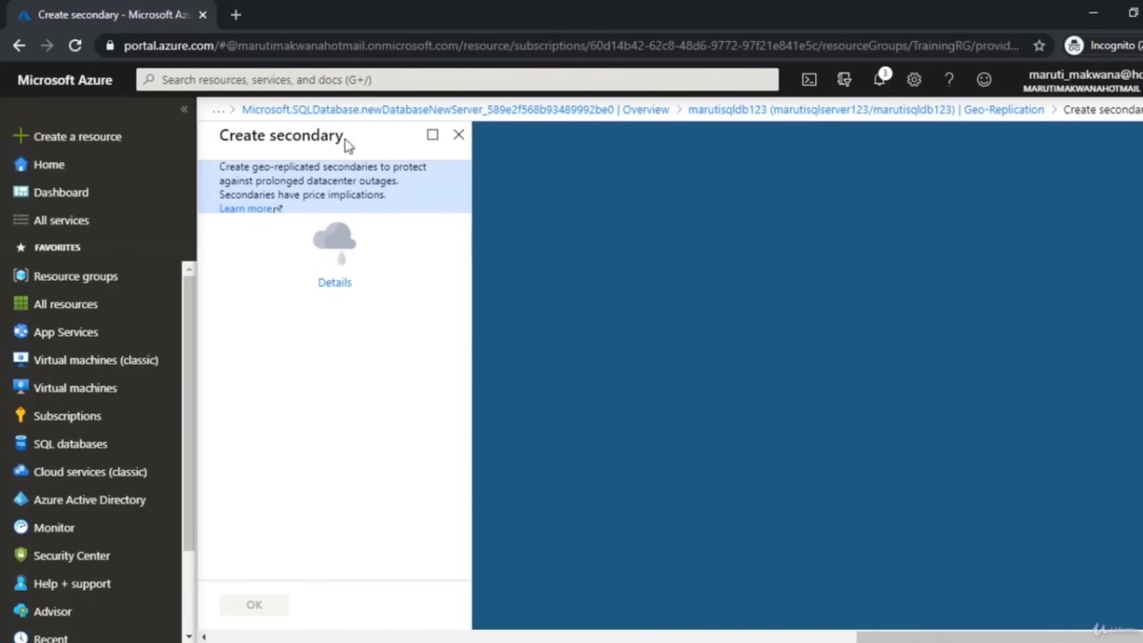
mouse_move(349, 243)
mouse_move(344, 266)
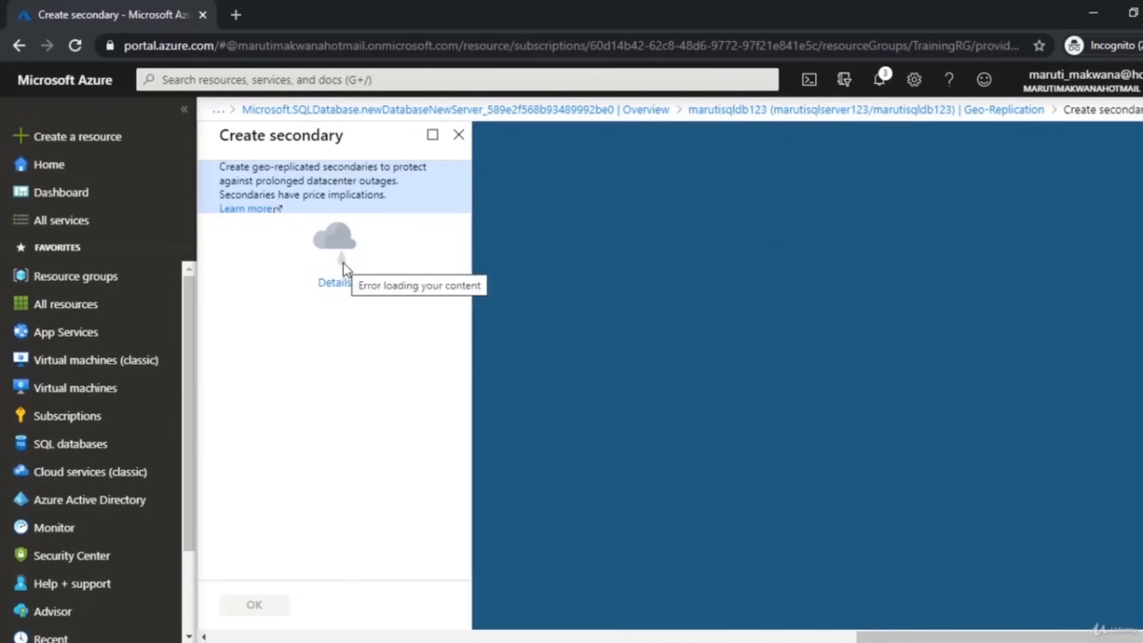
click(458, 136)
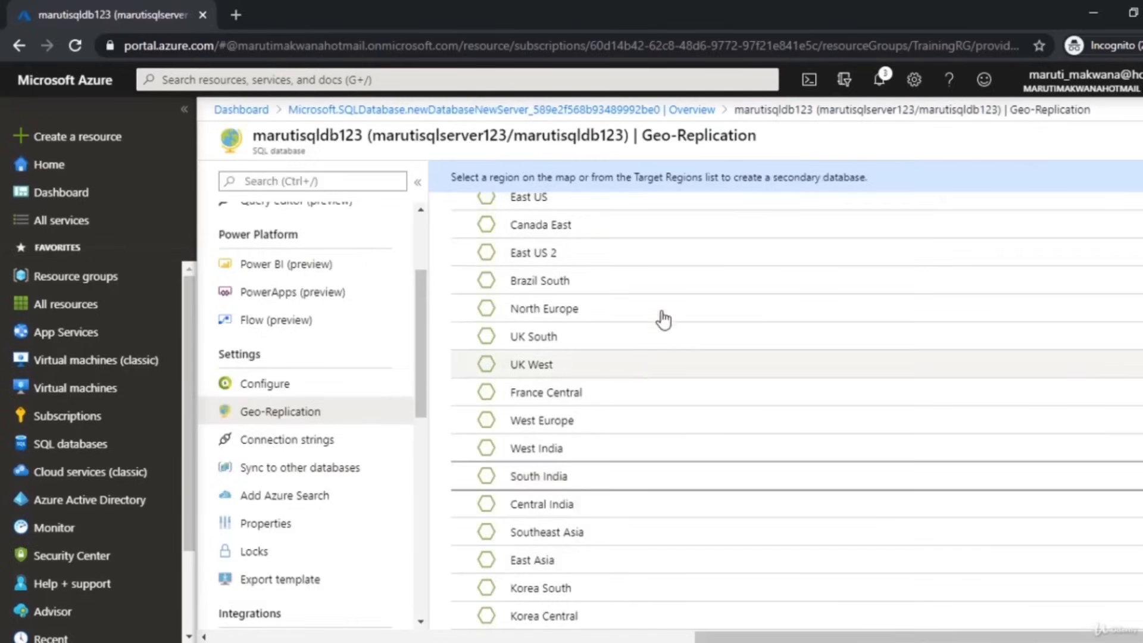
scroll(656, 369, up, 5)
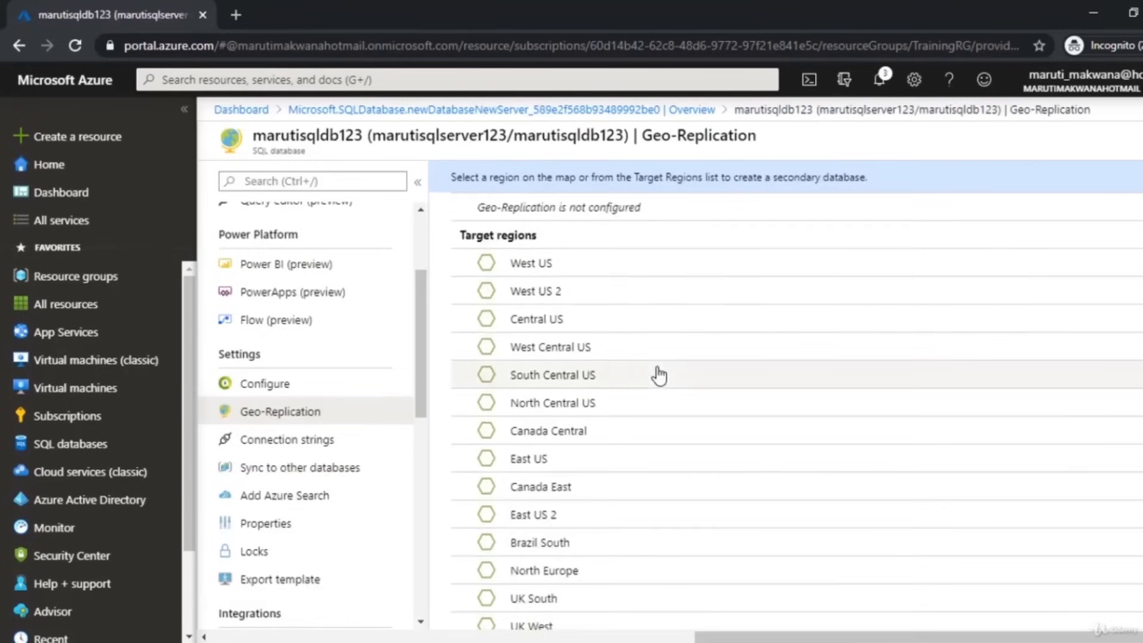
scroll(659, 375, down, 3)
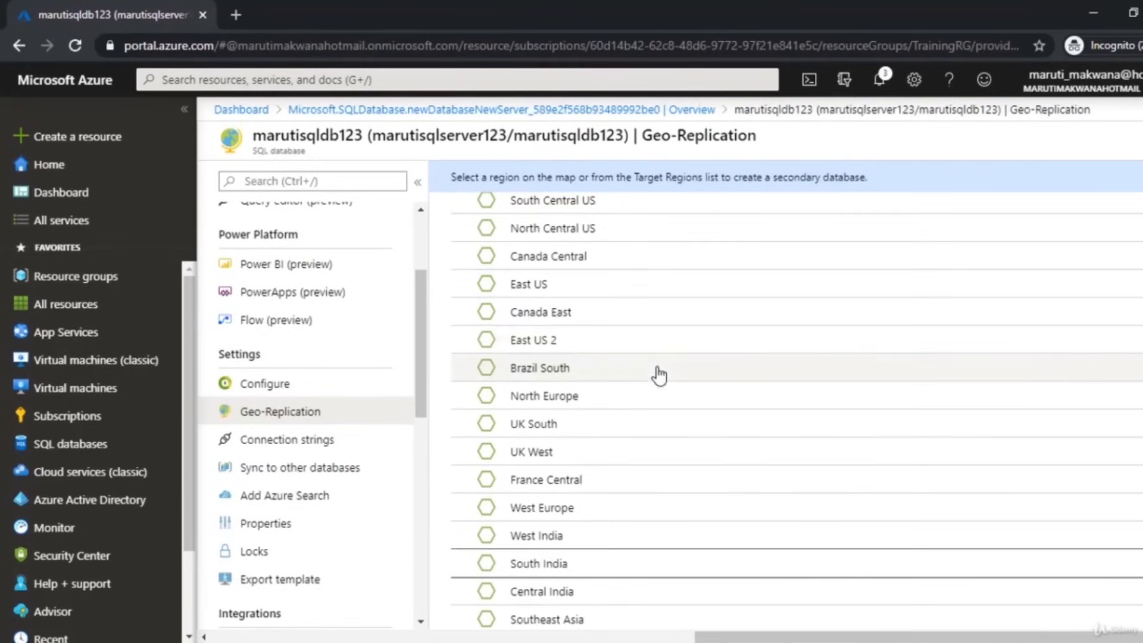
click(558, 256)
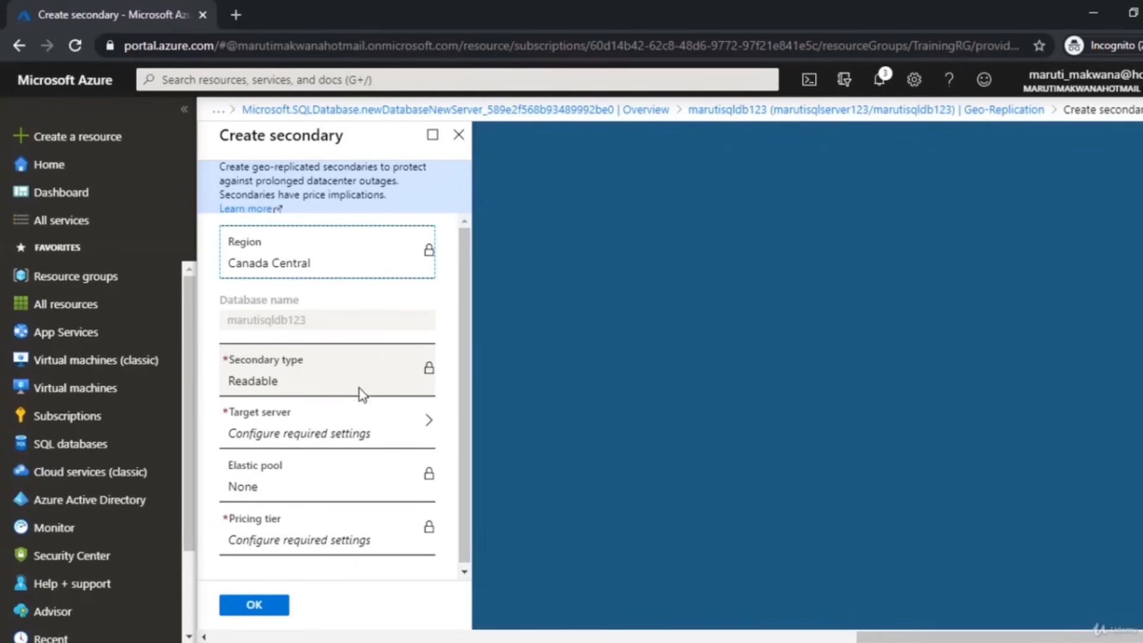
- Create new target server marutisqlserver456 with an admin login and password, then submit the readable secondary
click(360, 443)
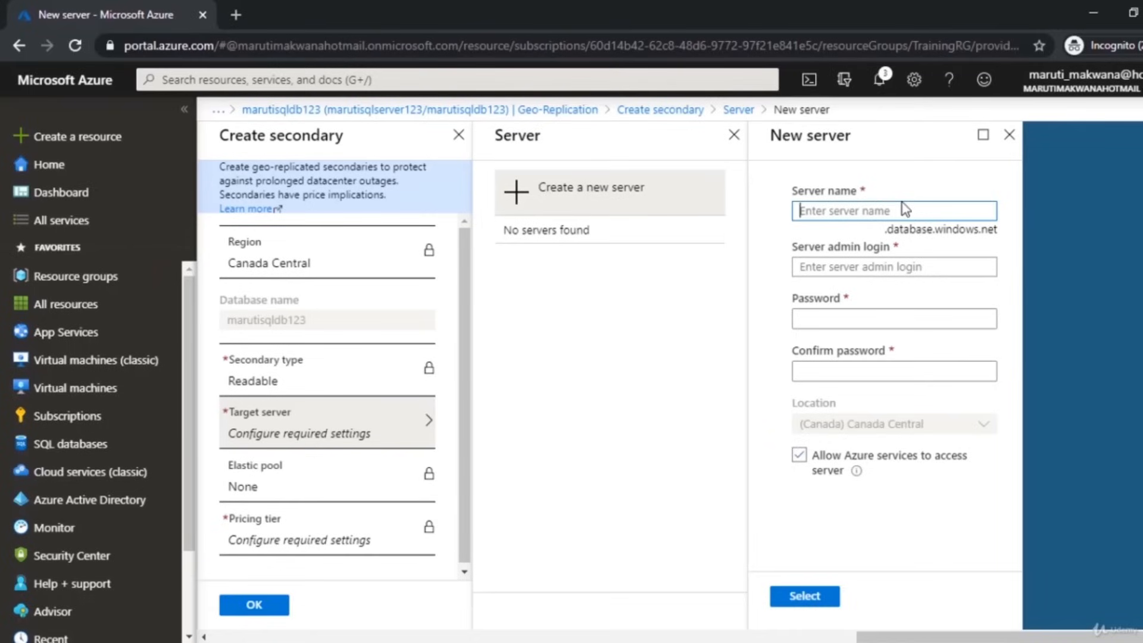
text(maruti)
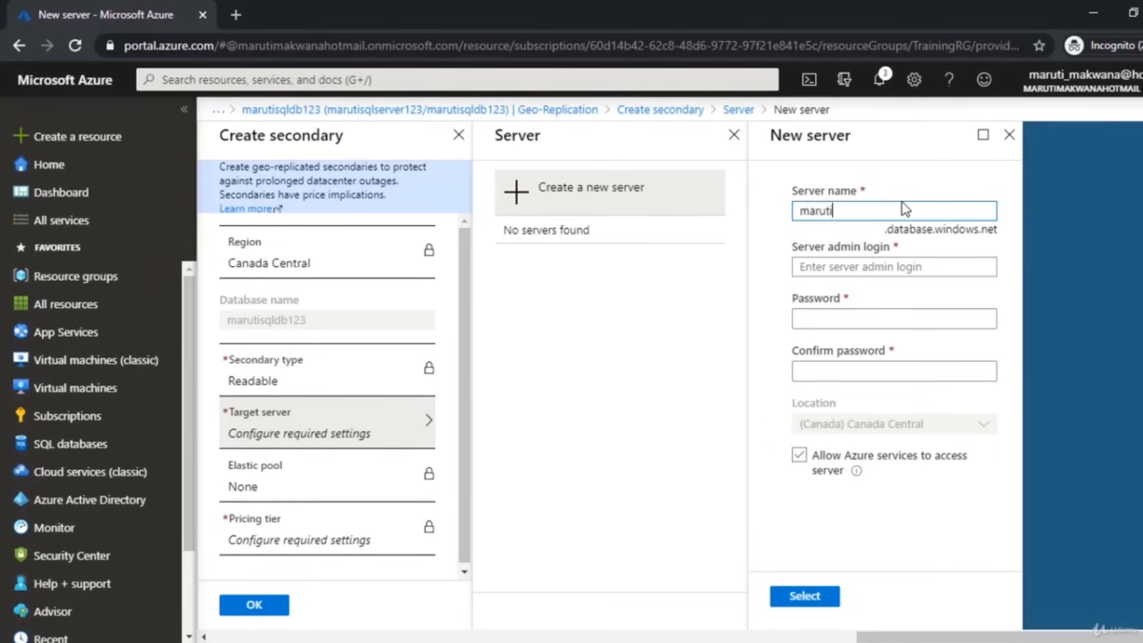
text(sqlserv)
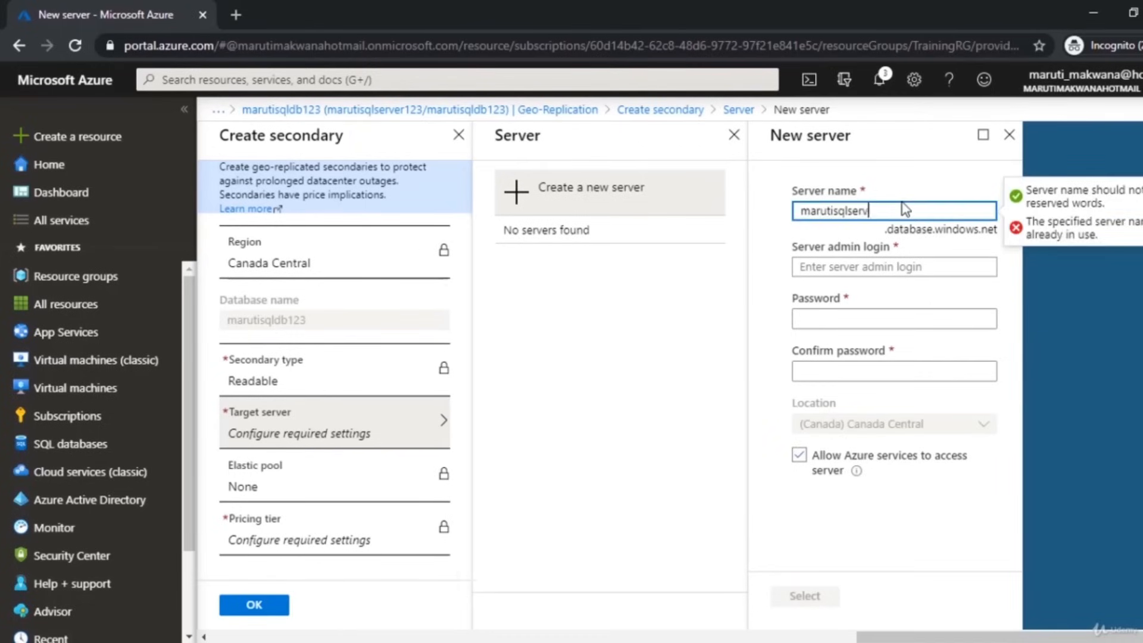
text(er456)
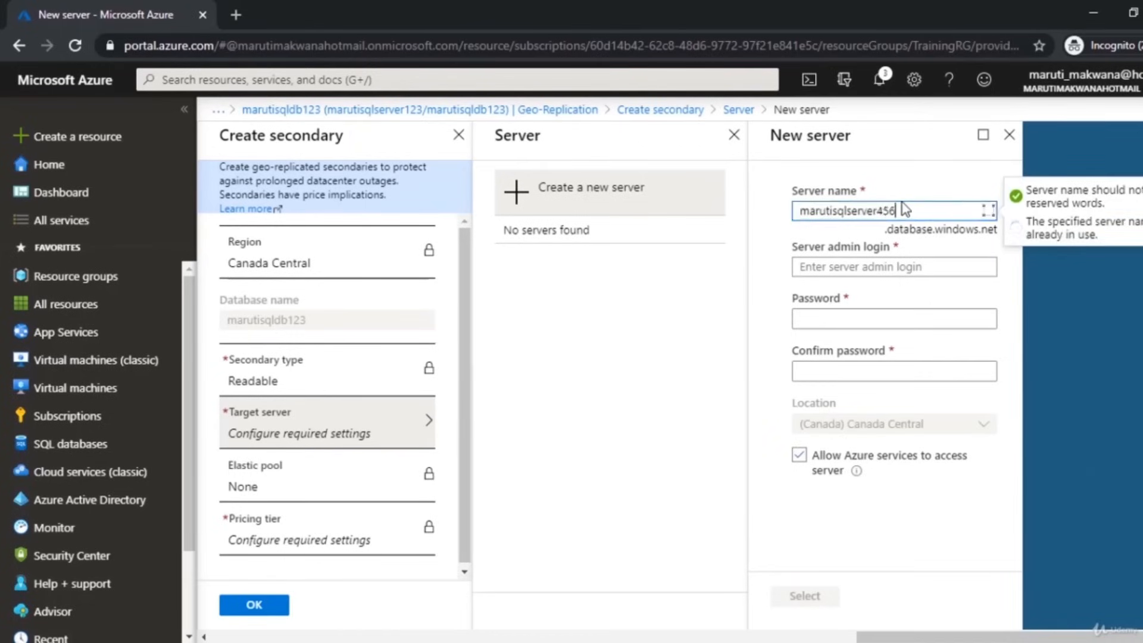
click(878, 265)
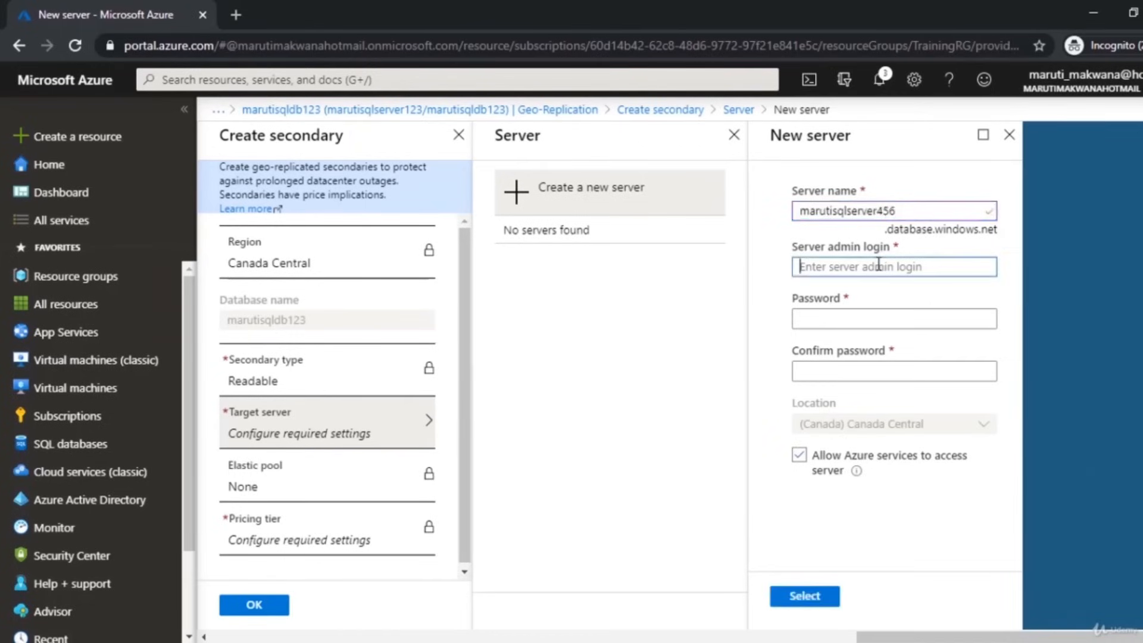
text(maruti)
key(Tab)
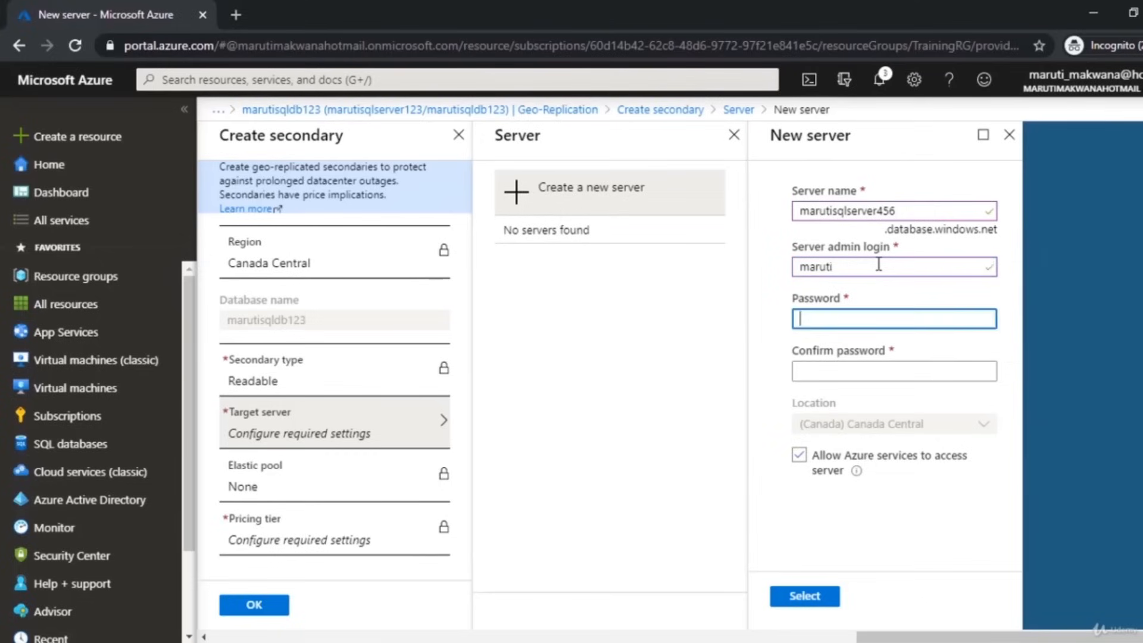
text(••••)
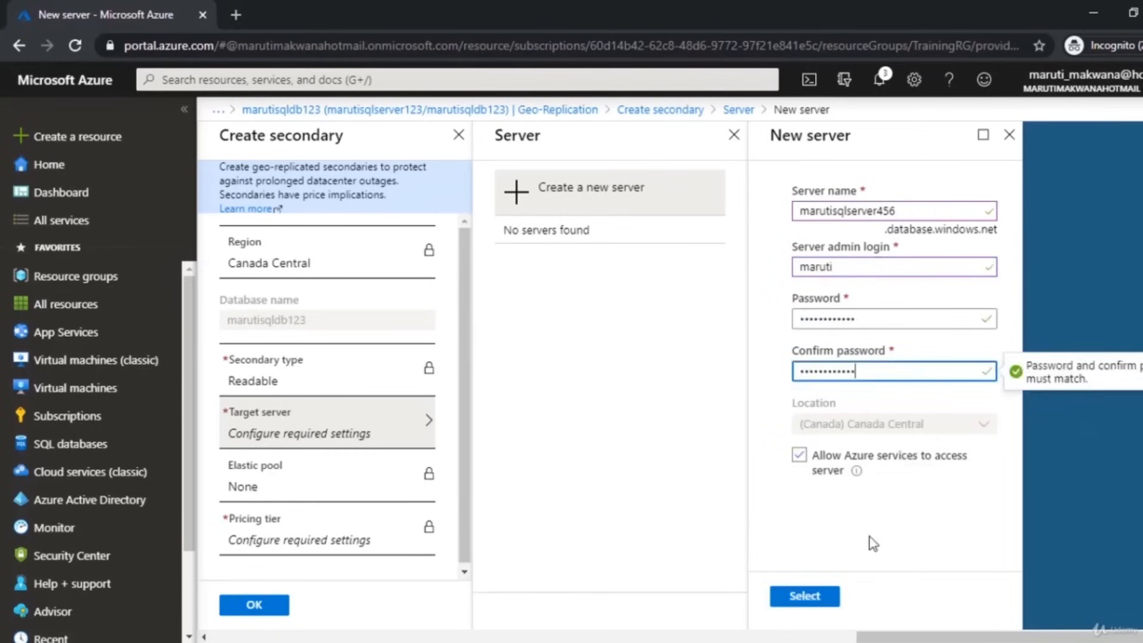
click(870, 535)
click(821, 600)
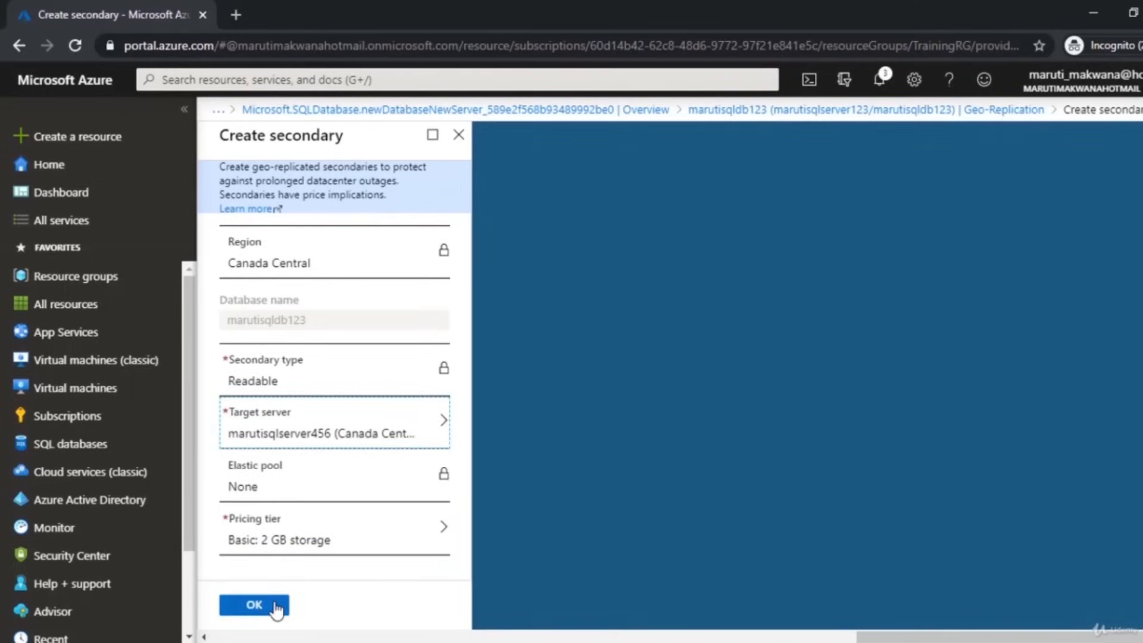
click(254, 605)
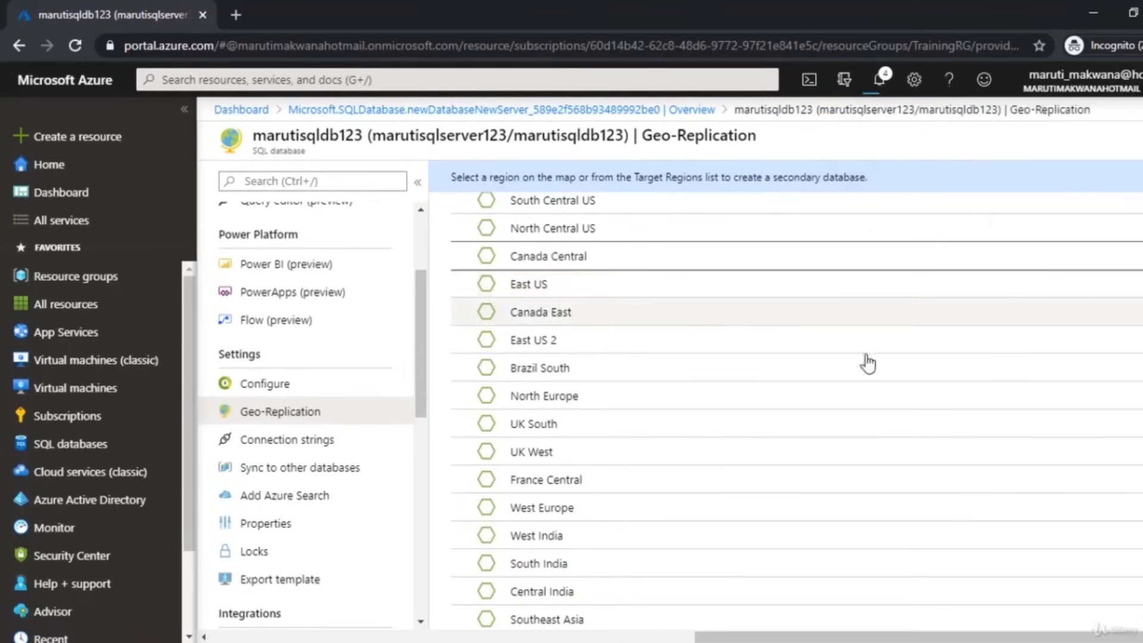
- Scroll up to the Geo-Replication map showing the new Canada Central replication link
scroll(1109, 396, up, 10)
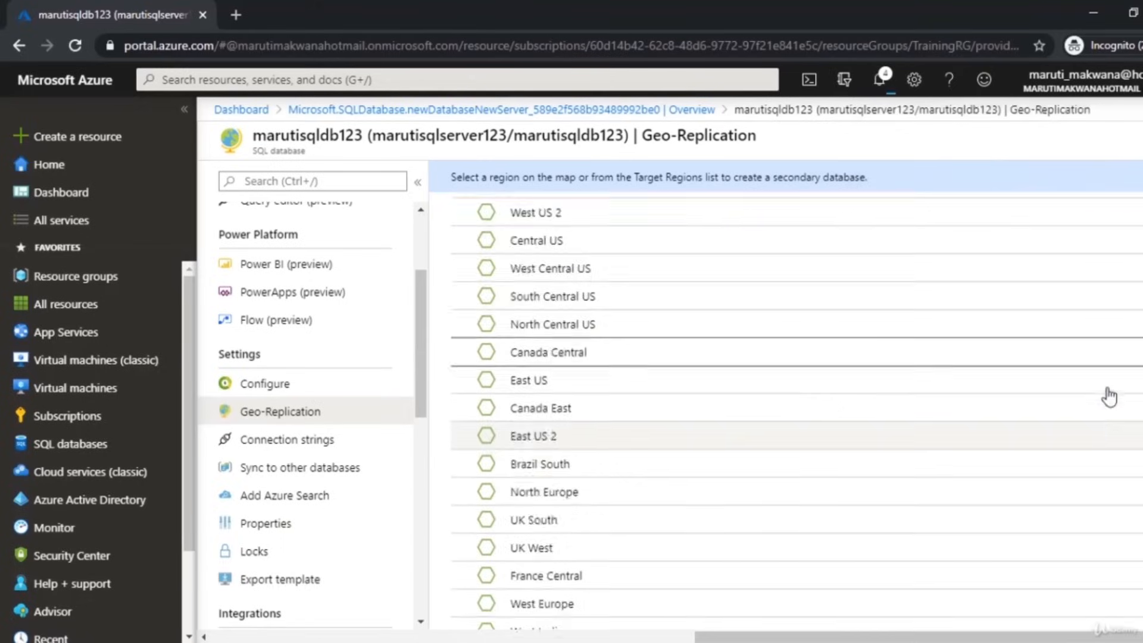